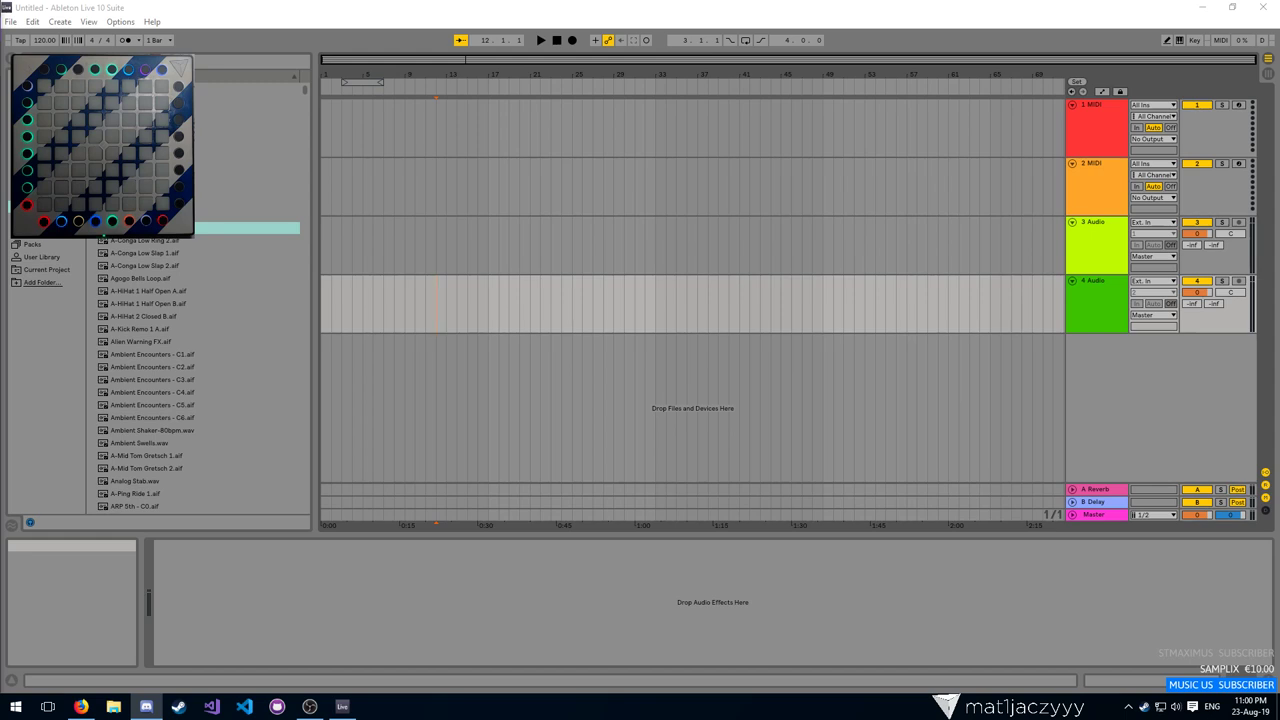
Switch to Discord and open the kaskobi.com downloads link posted in the Kaskobi server's updates channel
click(146, 706)
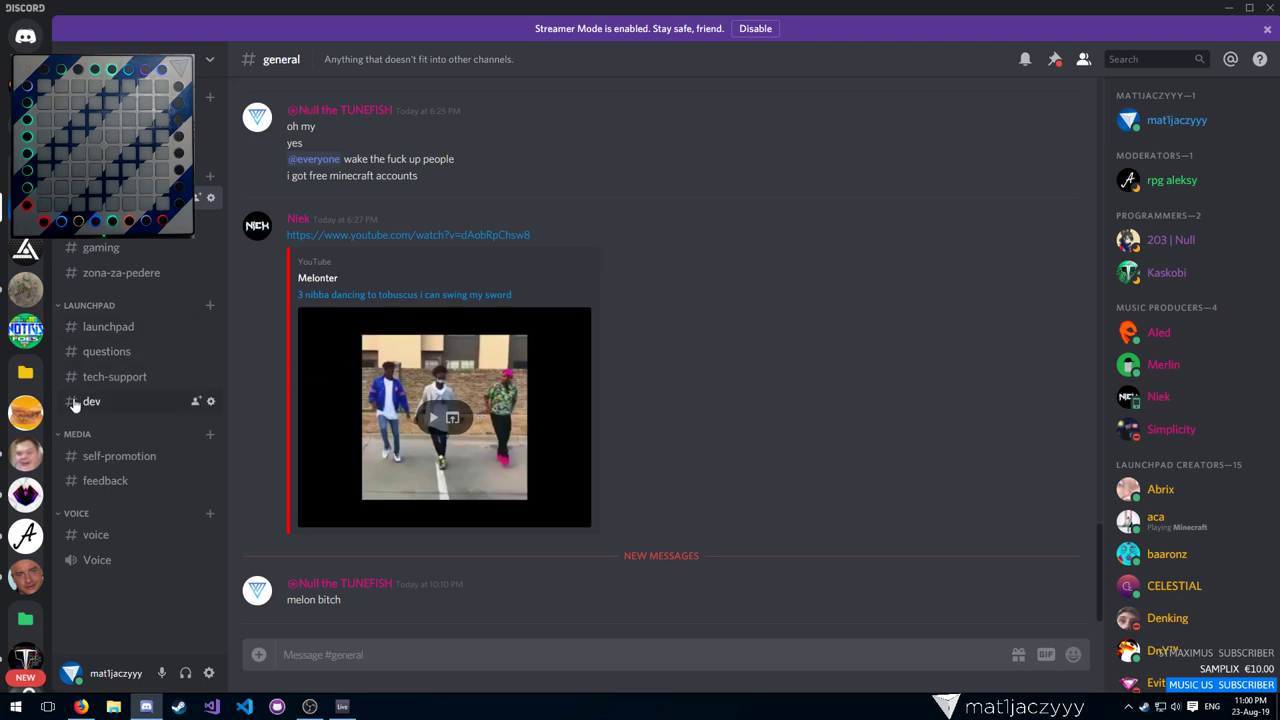
scroll(30, 430, down, 3)
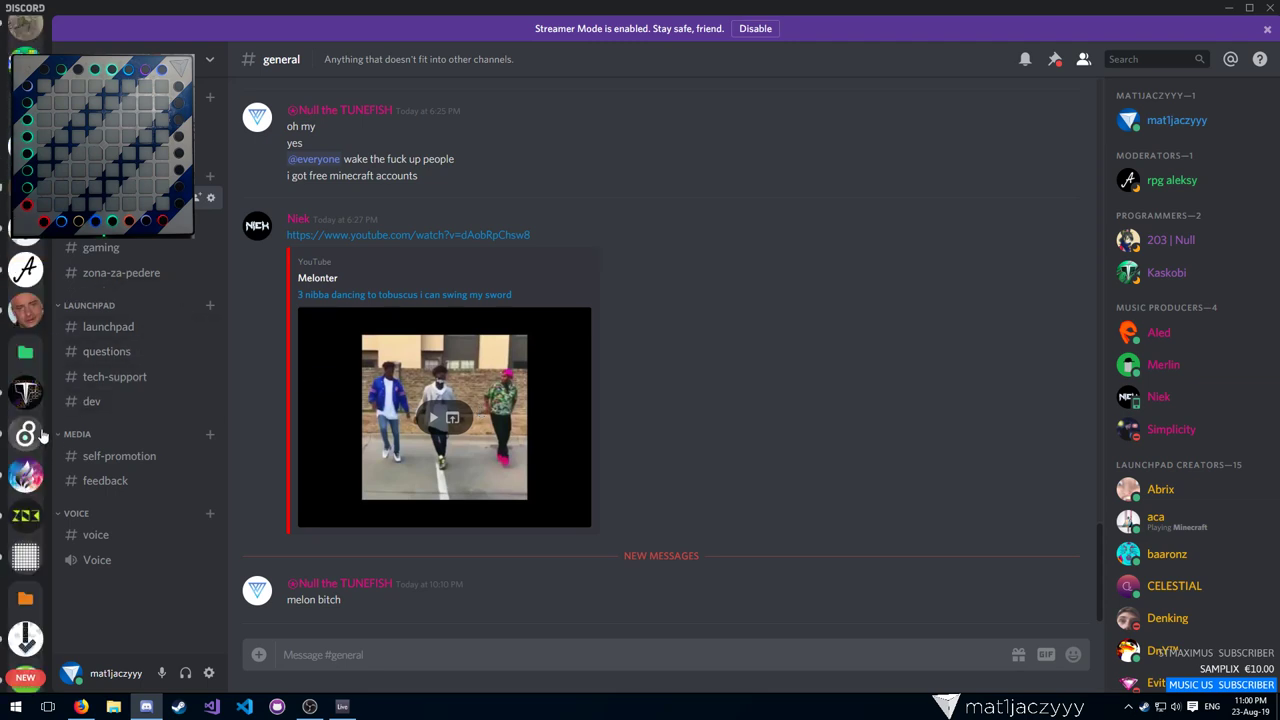
click(32, 382)
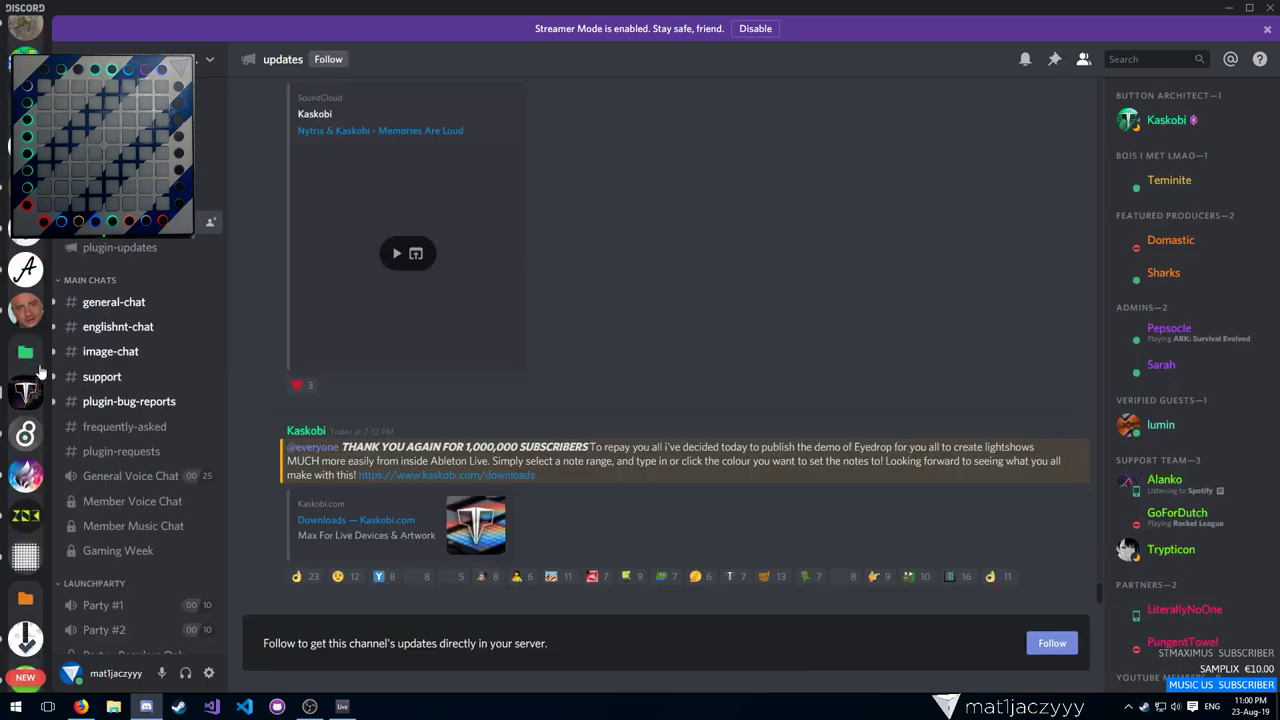
click(492, 477)
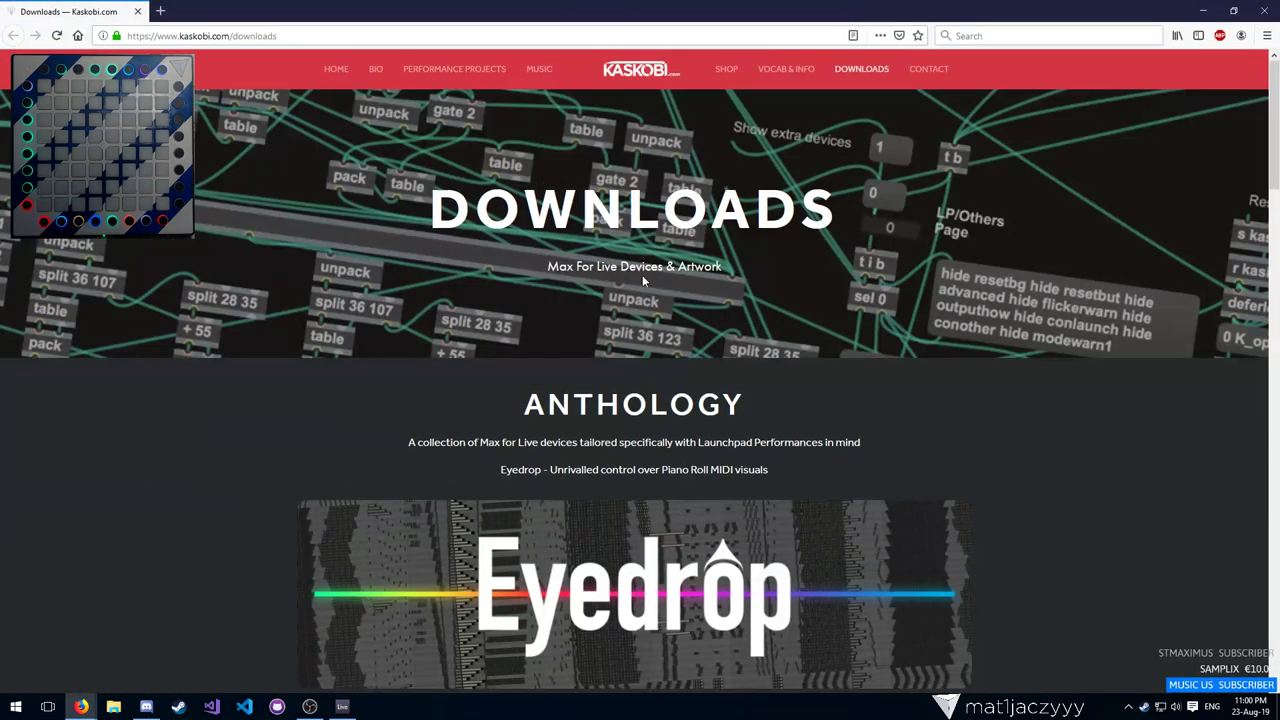
Open the Eyedrop product page and look through its feature and usage descriptions
scroll(651, 276, down, 3)
click(644, 260)
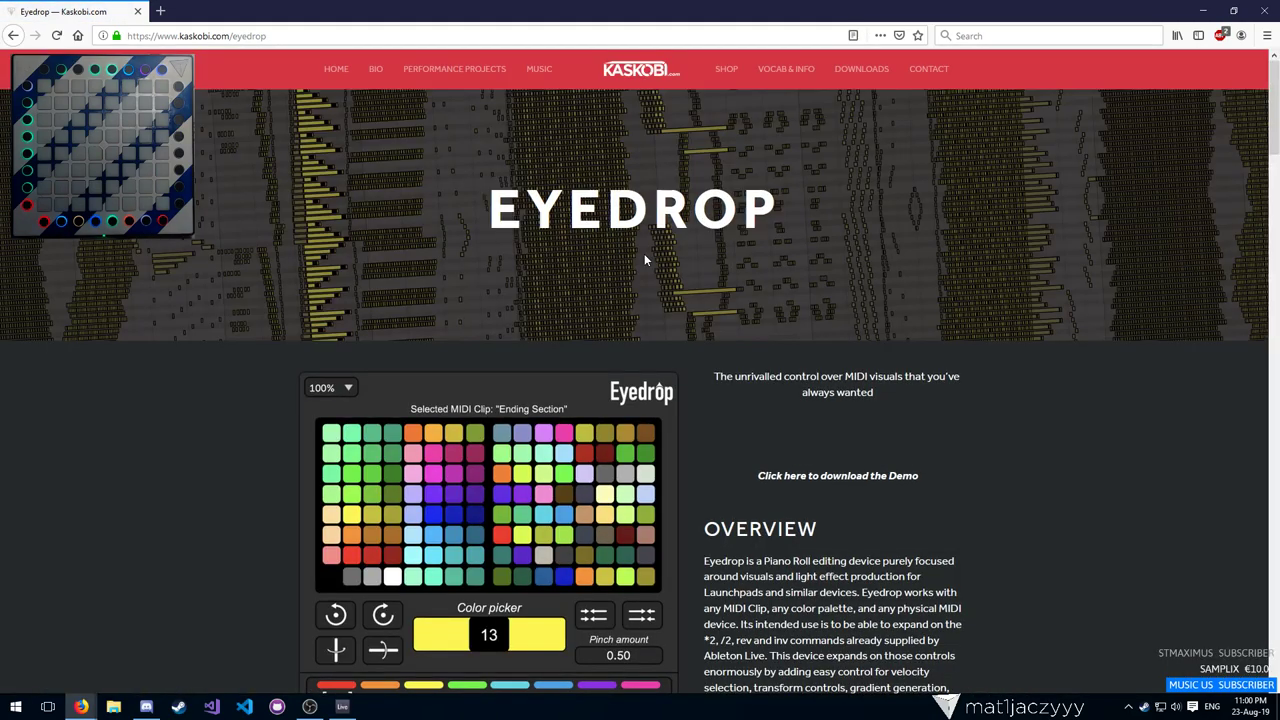
scroll(644, 260, down, 5)
scroll(645, 259, down, 15)
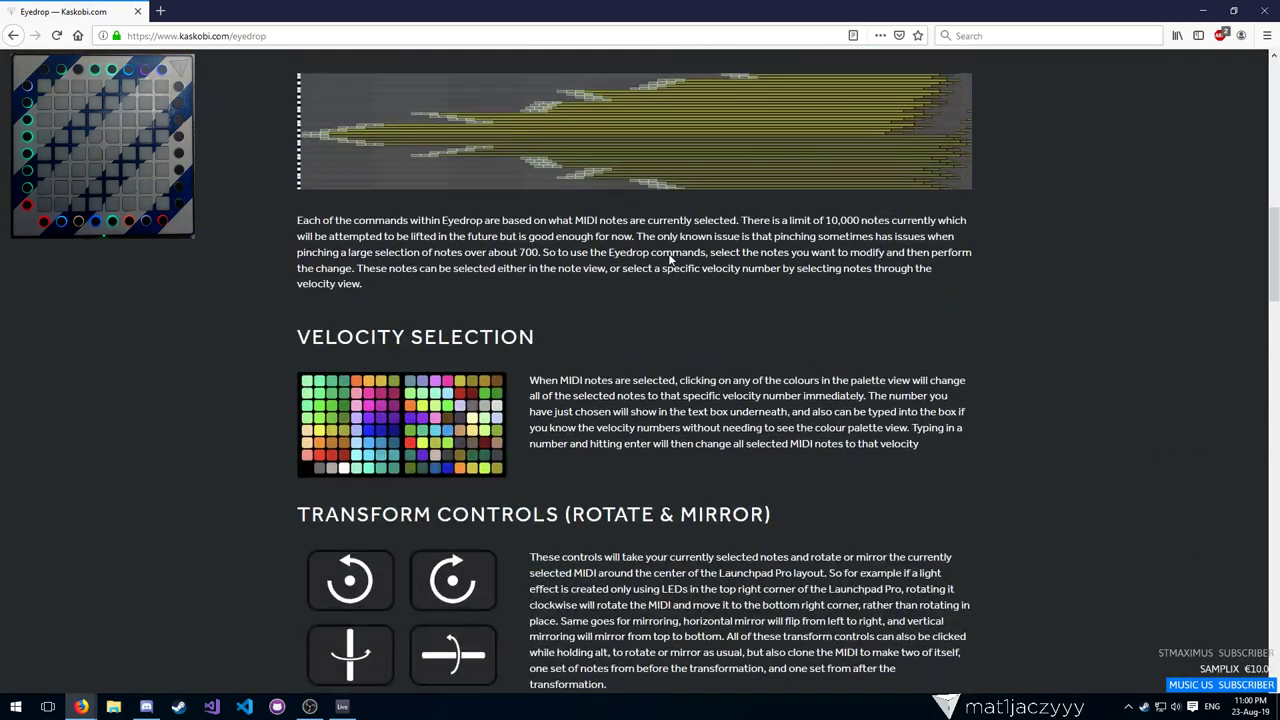
scroll(670, 258, down, 12)
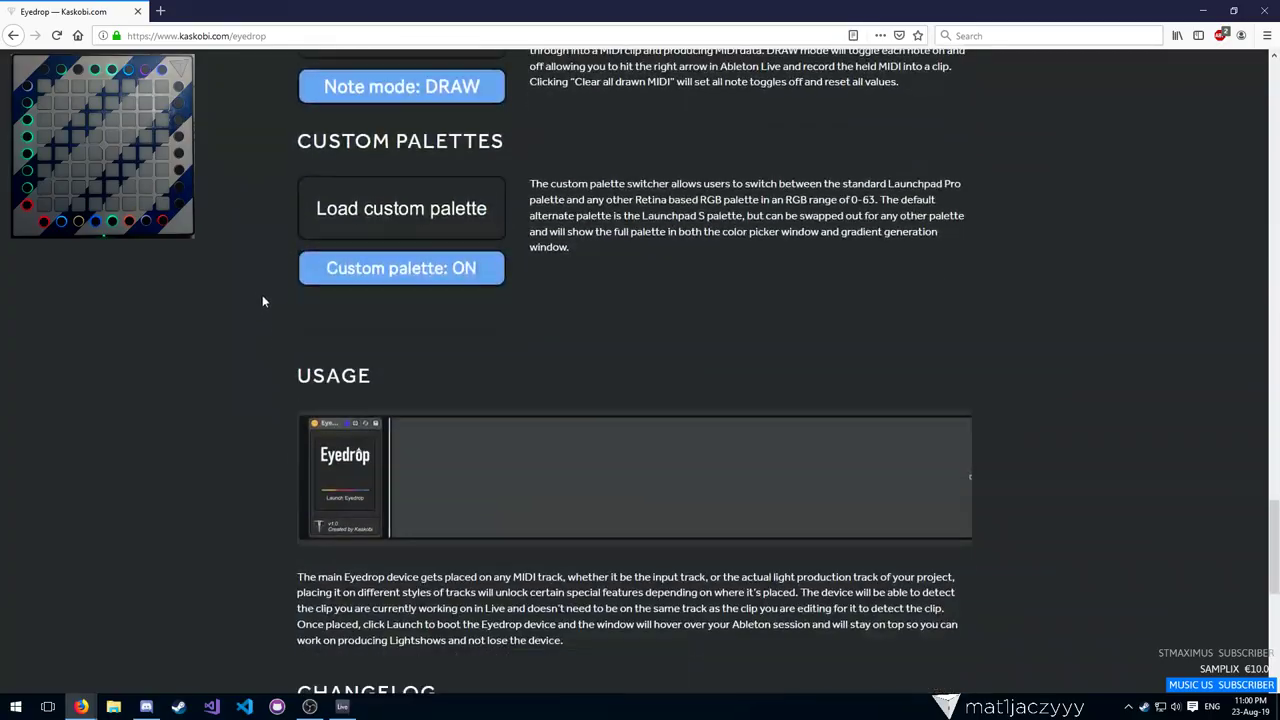
scroll(249, 224, up, 20)
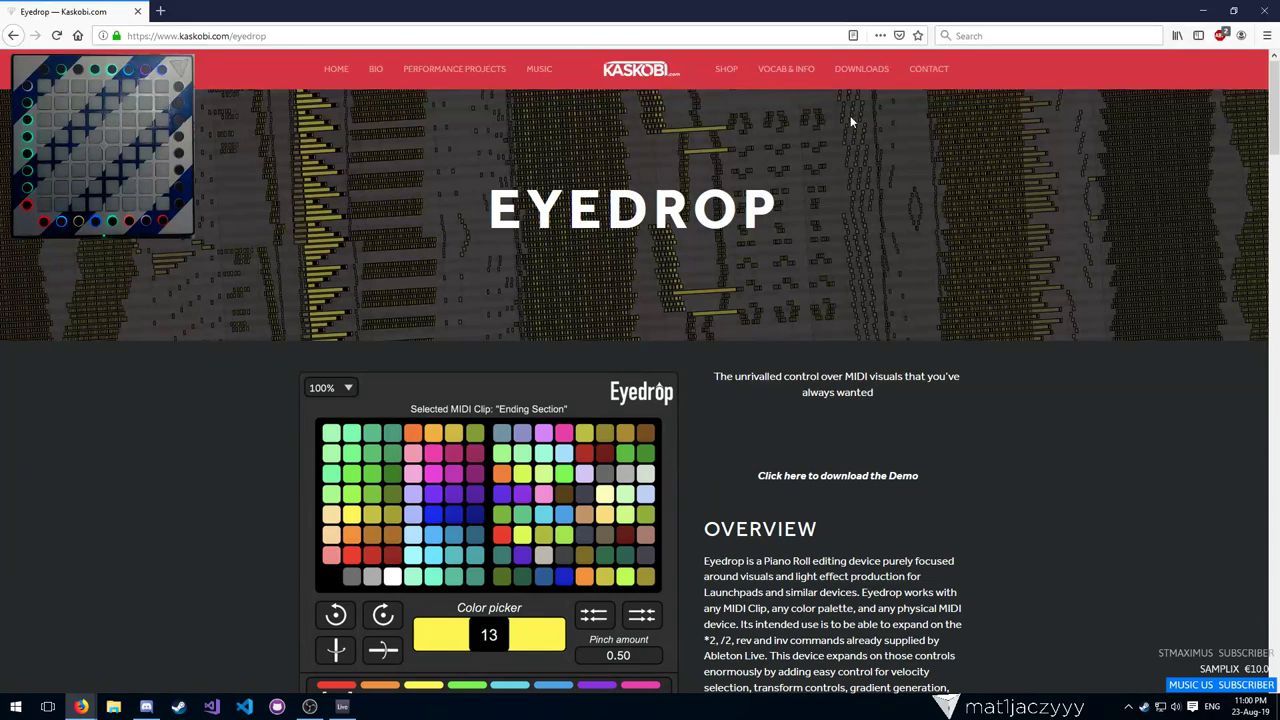
Download the Eyedrop demo, saving Eyedrop+v1.0+DEMO.amxd to disk instead of opening it in Ableton Live
click(851, 476)
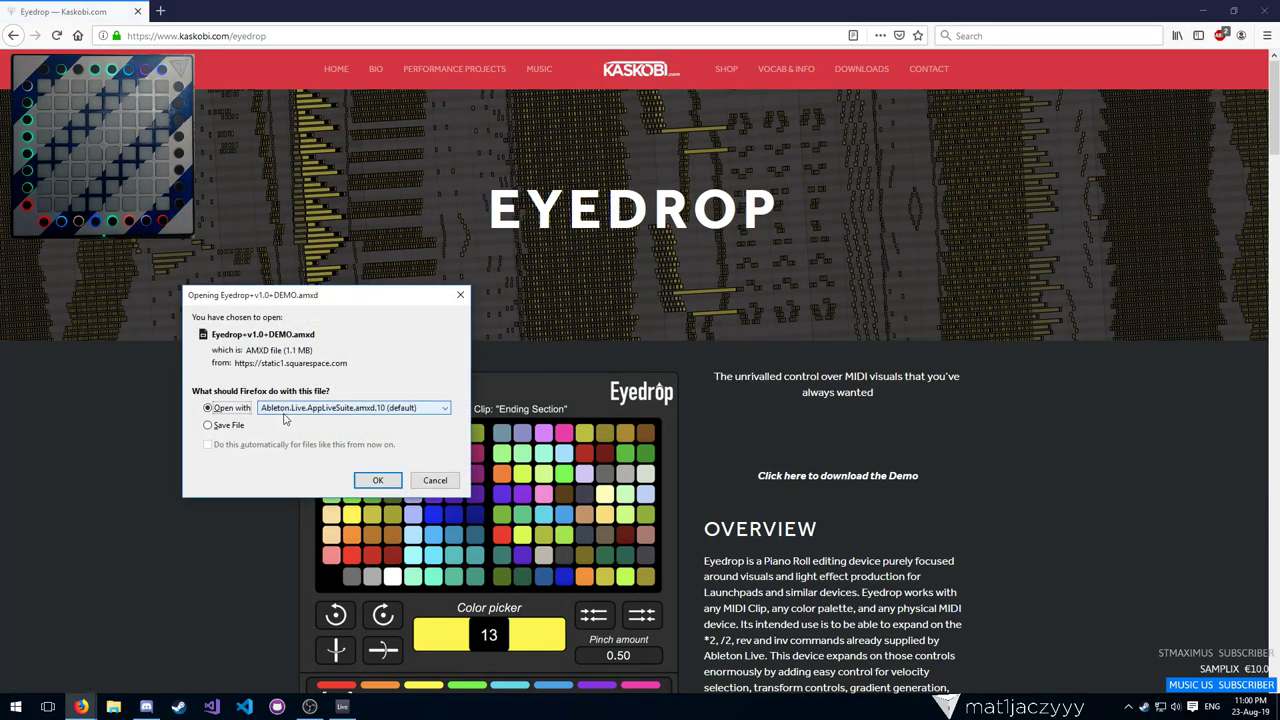
click(244, 427)
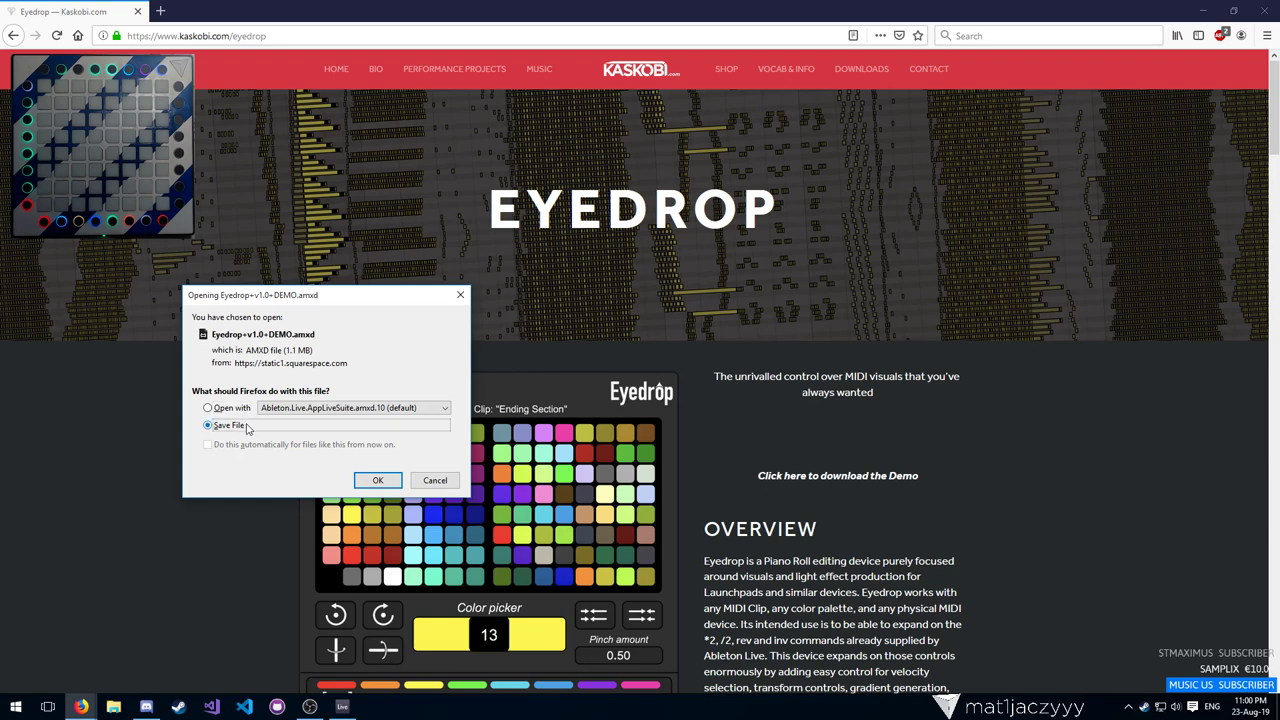
click(378, 480)
Copy the demo's link address and try to load it with DEMO removed from the file name
right_click(838, 482)
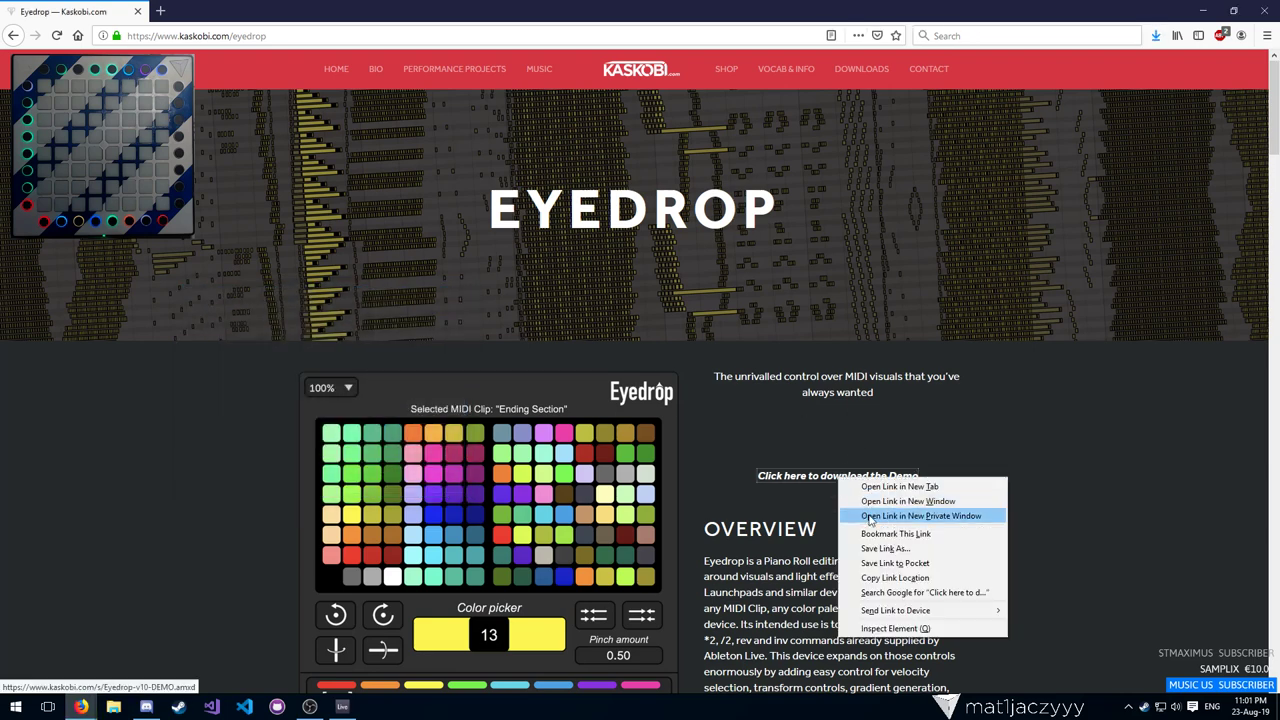
click(880, 571)
click(277, 36)
text(a)
key(ctrl+v)
drag(286, 36, 316, 36)
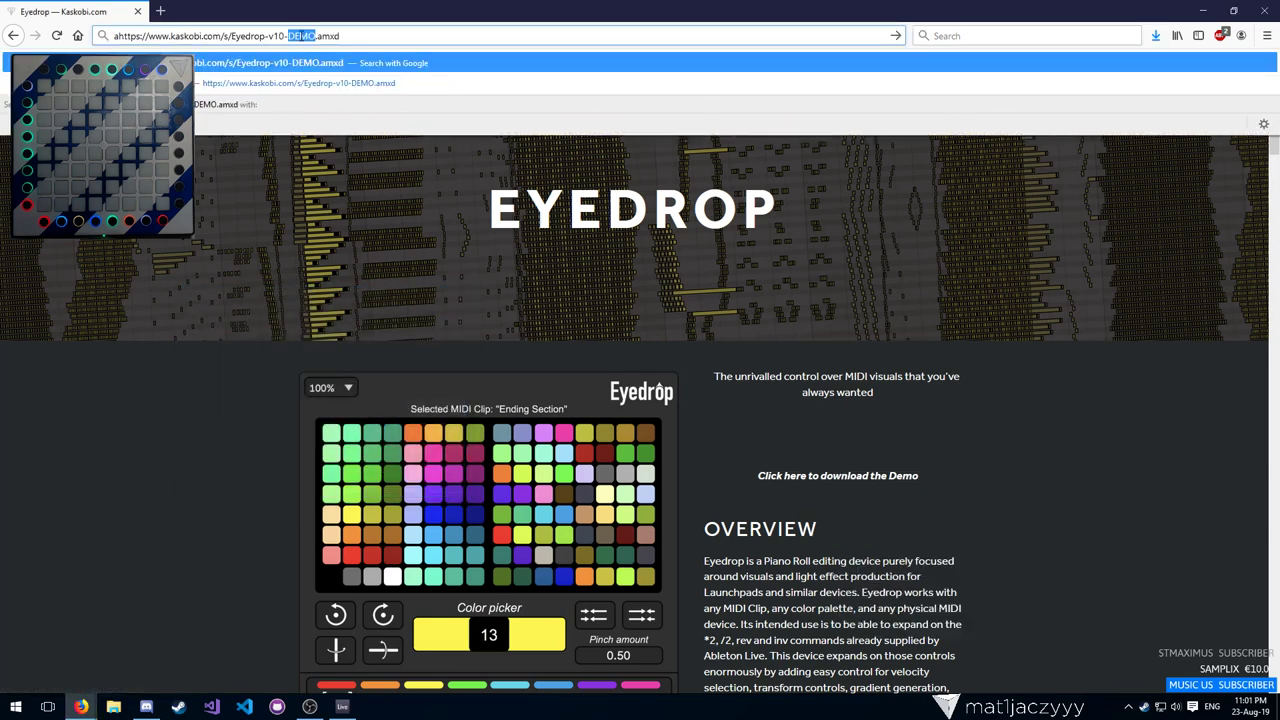
key(BackSpace)
key(Return)
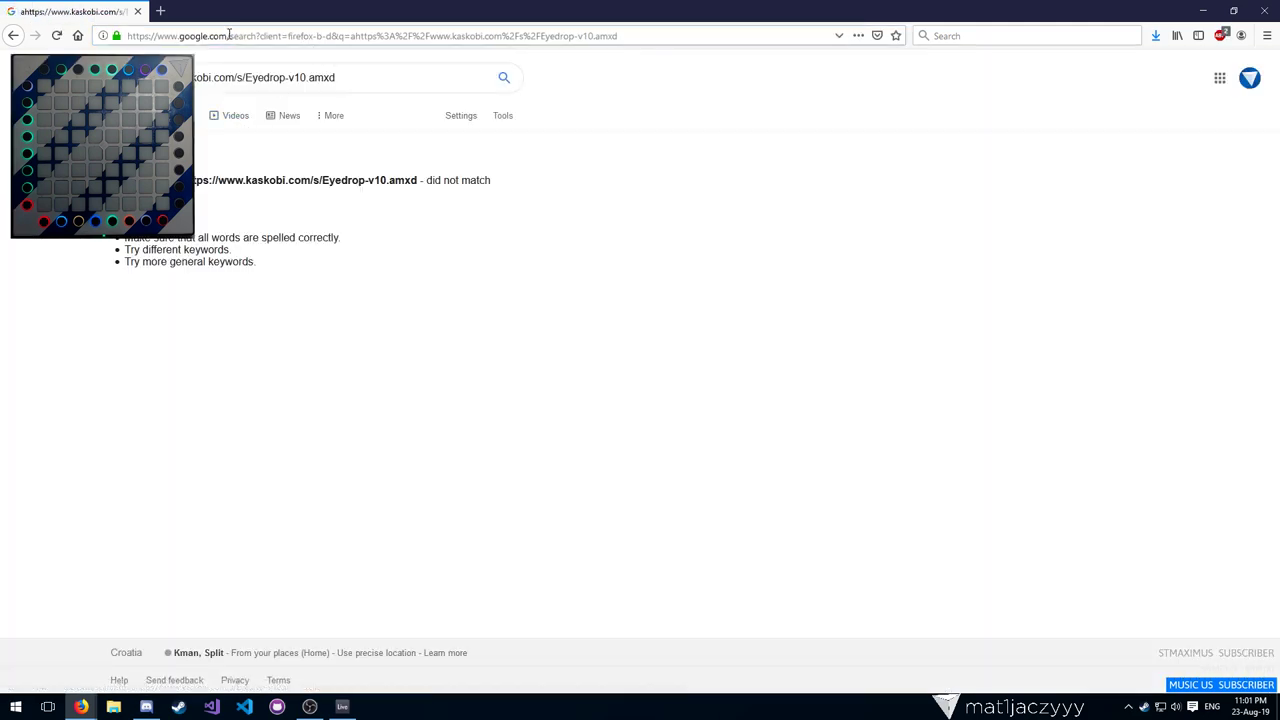
click(229, 35)
click(229, 35)
key(BackSpace)
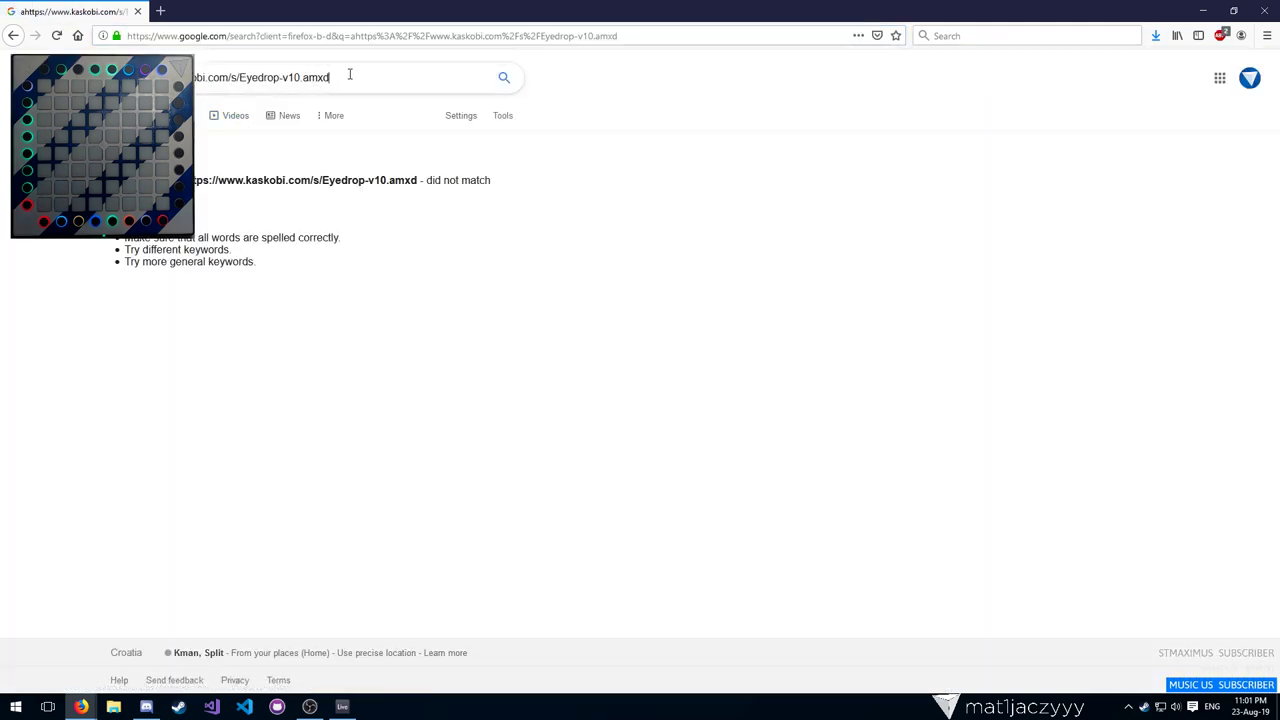
drag(349, 75, 110, 77)
key(ctrl+x)
click(175, 34)
key(ctrl+v)
key(Return)
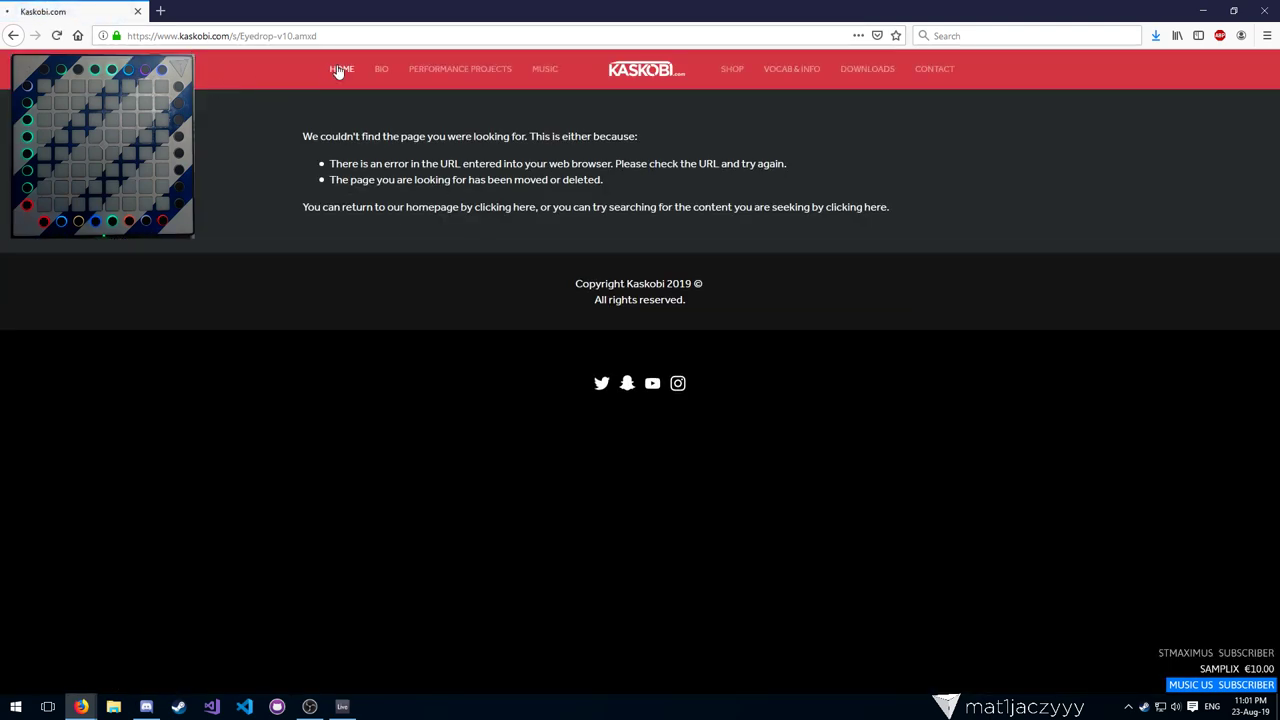
click(338, 70)
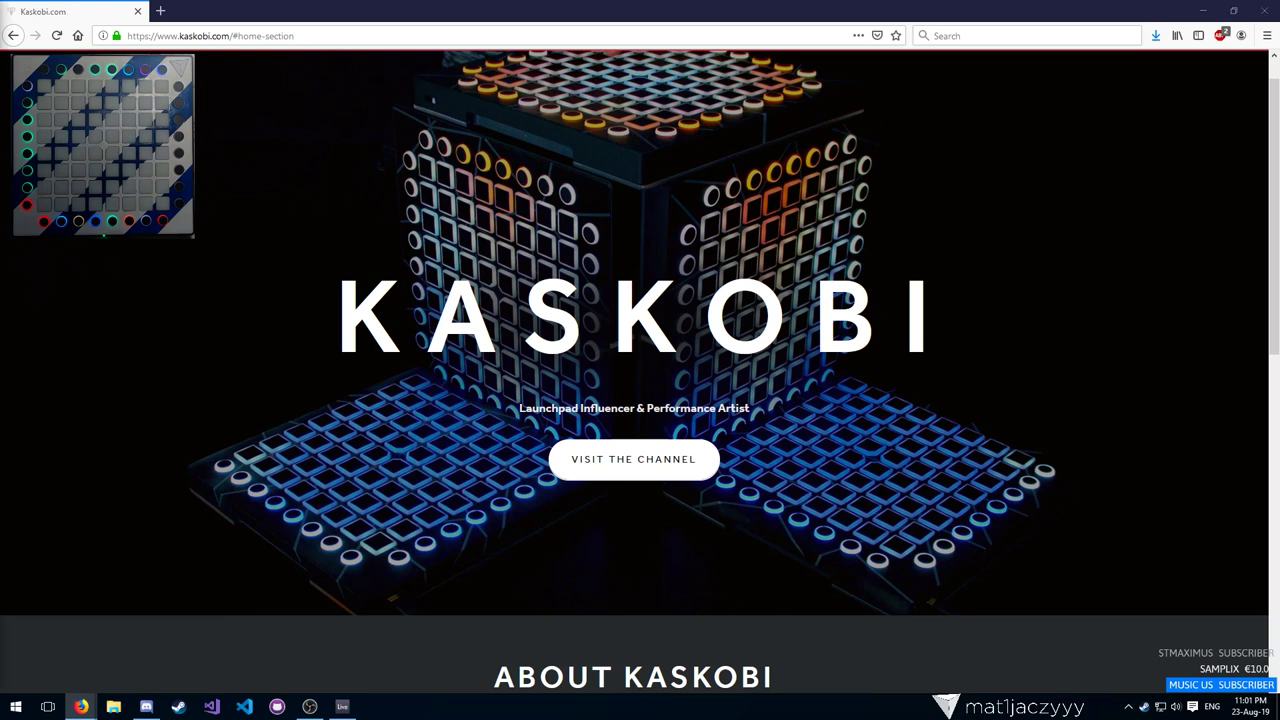
Switch to Discord and look through the Kaskobi server's channel list
click(146, 706)
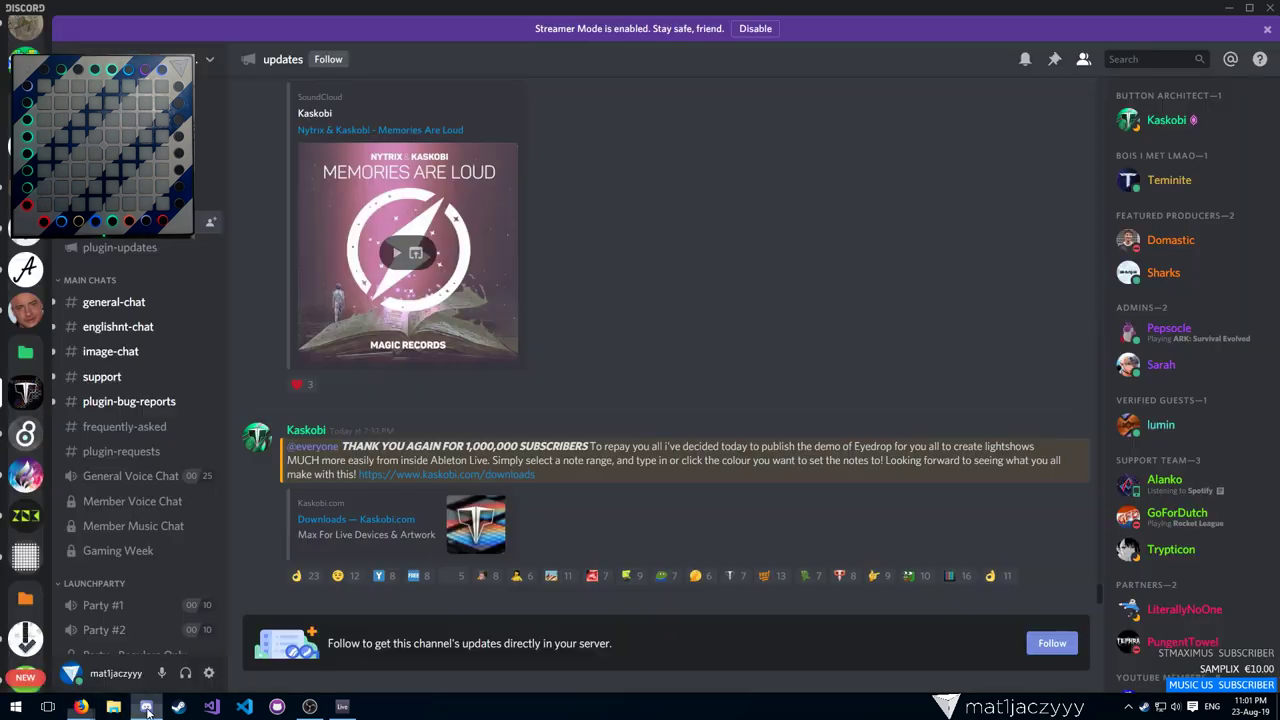
scroll(90, 396, down, 1)
scroll(151, 371, down, 1)
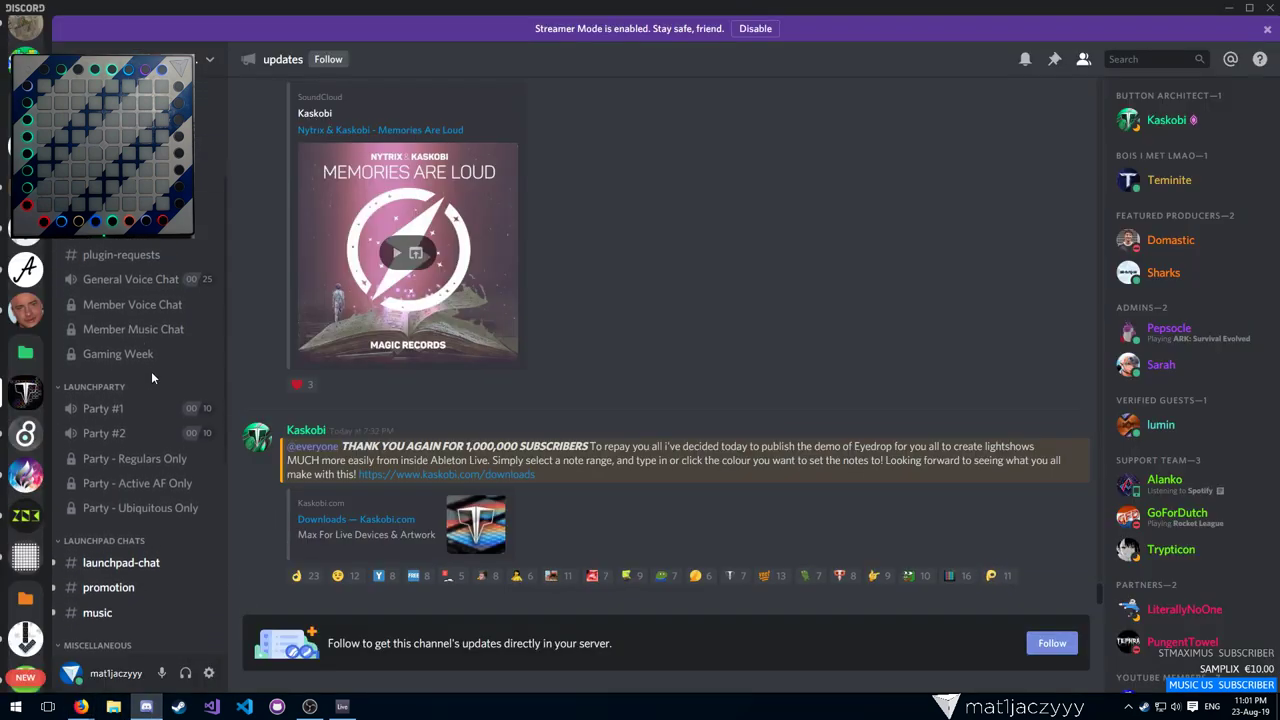
scroll(151, 371, up, 3)
scroll(448, 350, up, 1)
scroll(448, 350, down, 1)
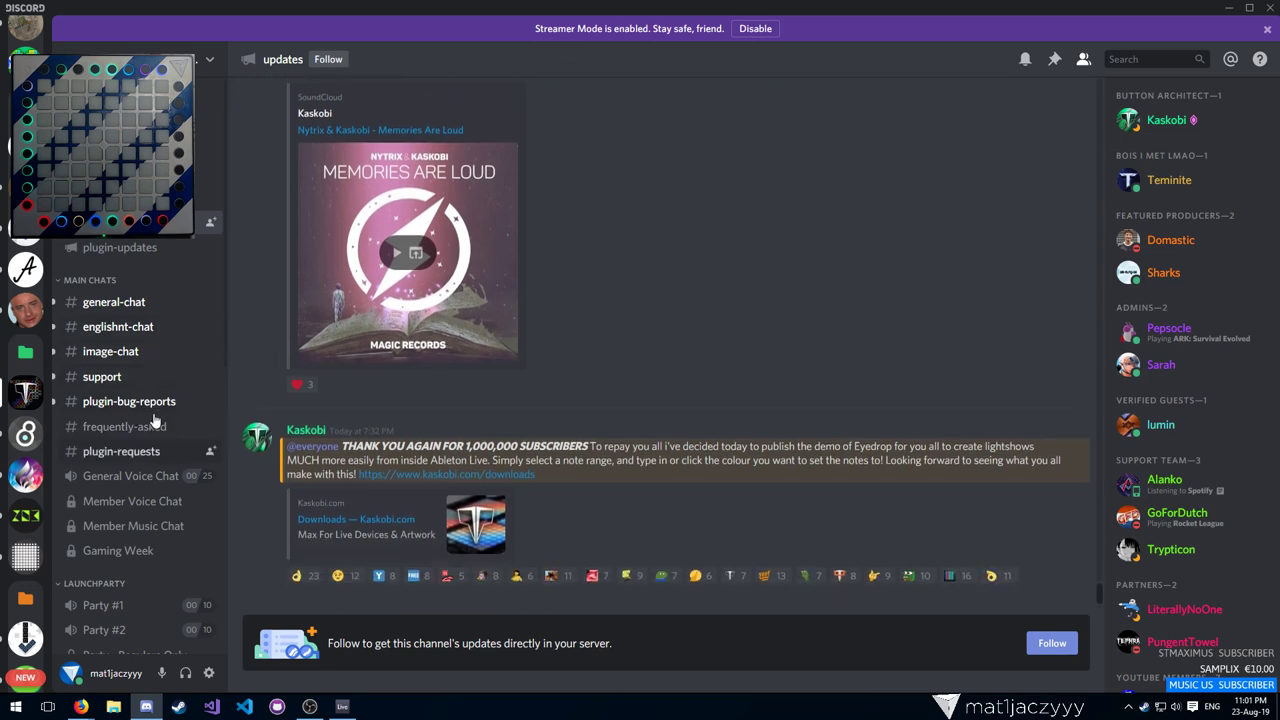
click(1228, 7)
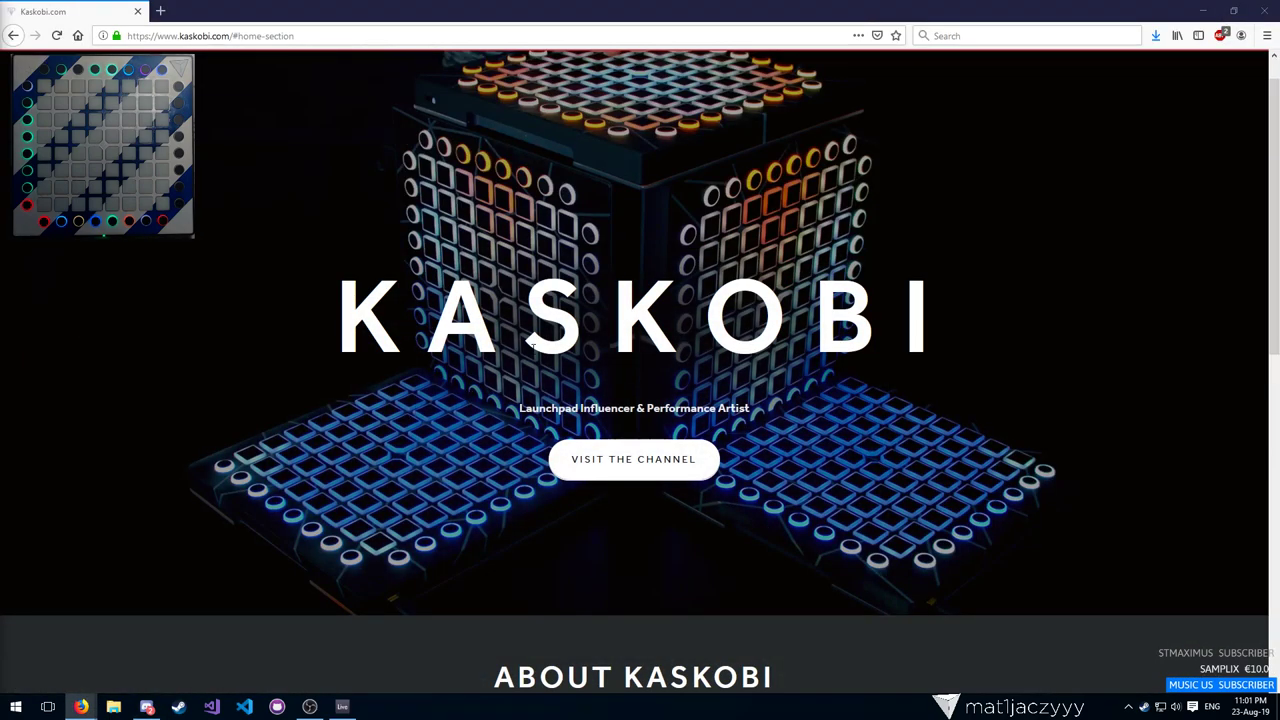
middle_click(149, 425)
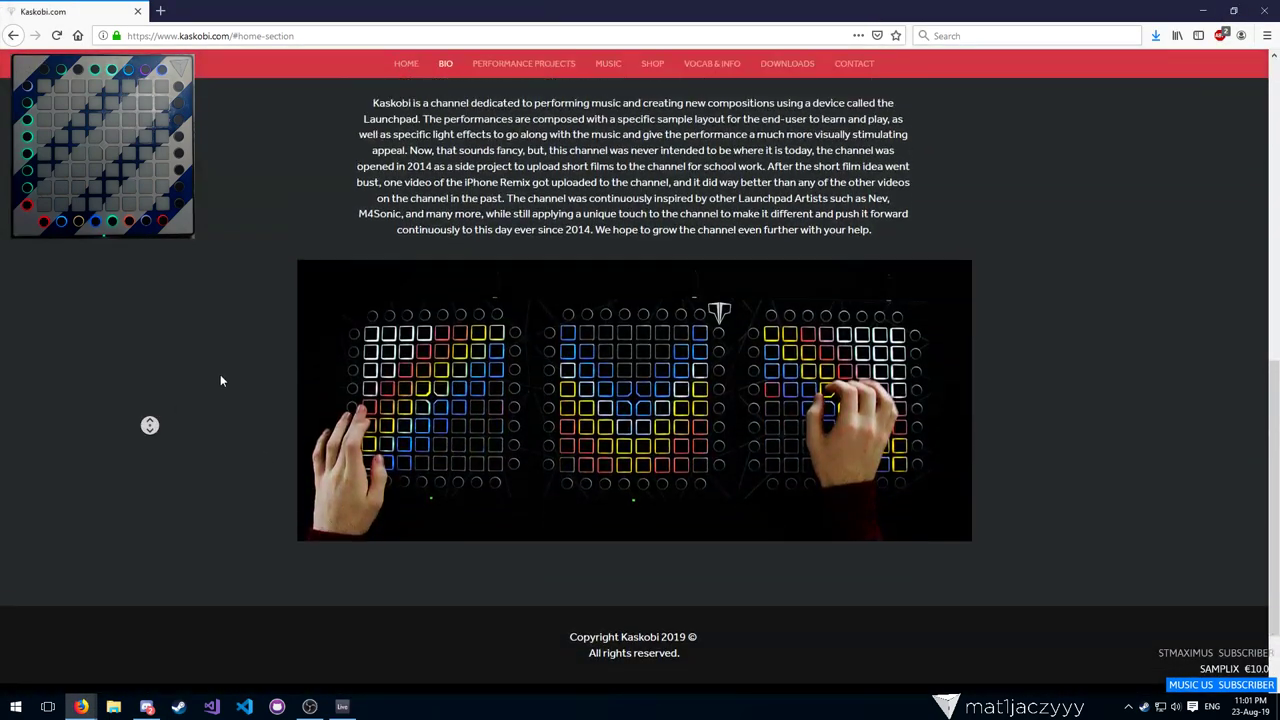
middle_click(653, 296)
middle_click(529, 319)
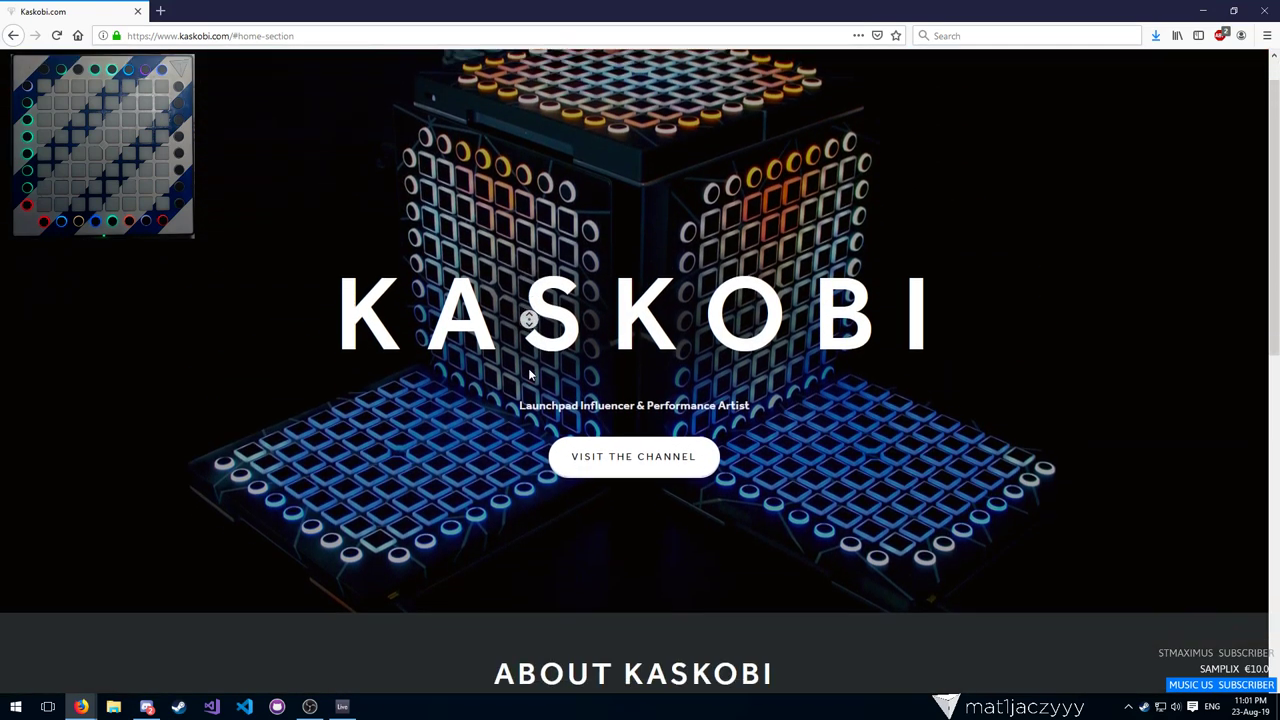
middle_click(529, 358)
drag(340, 232, 897, 247)
click(895, 262)
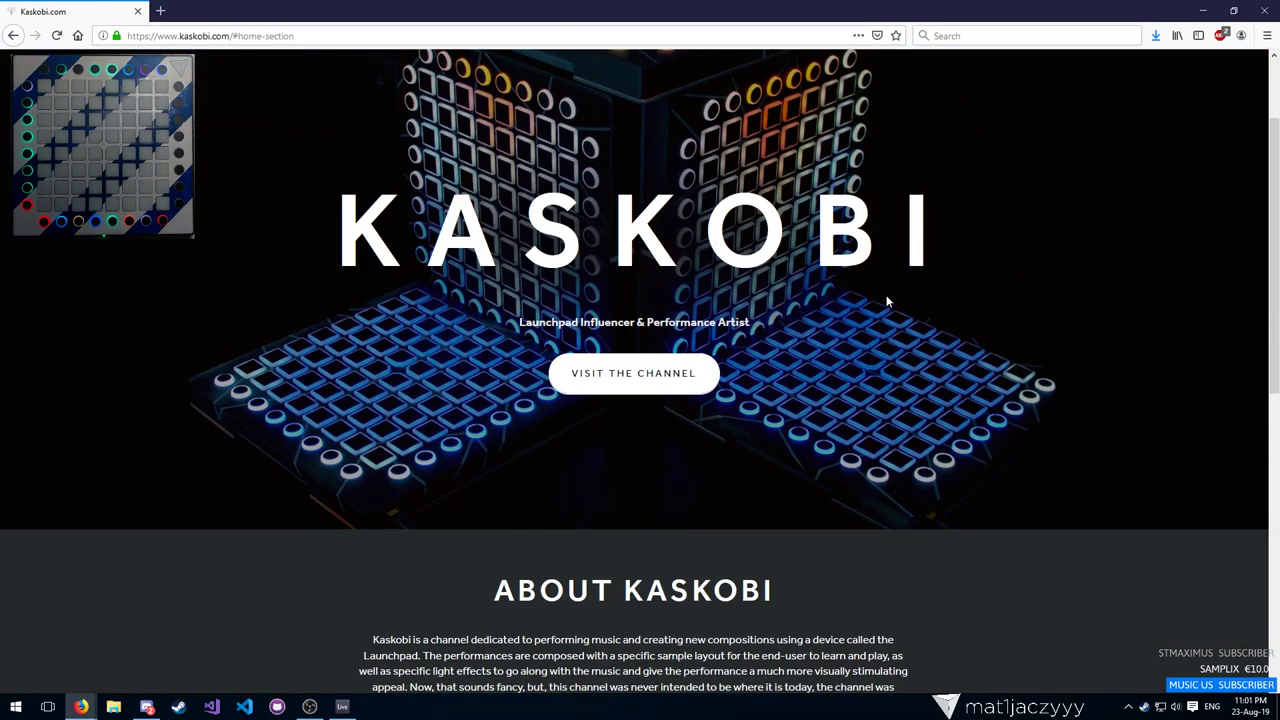
middle_click(915, 394)
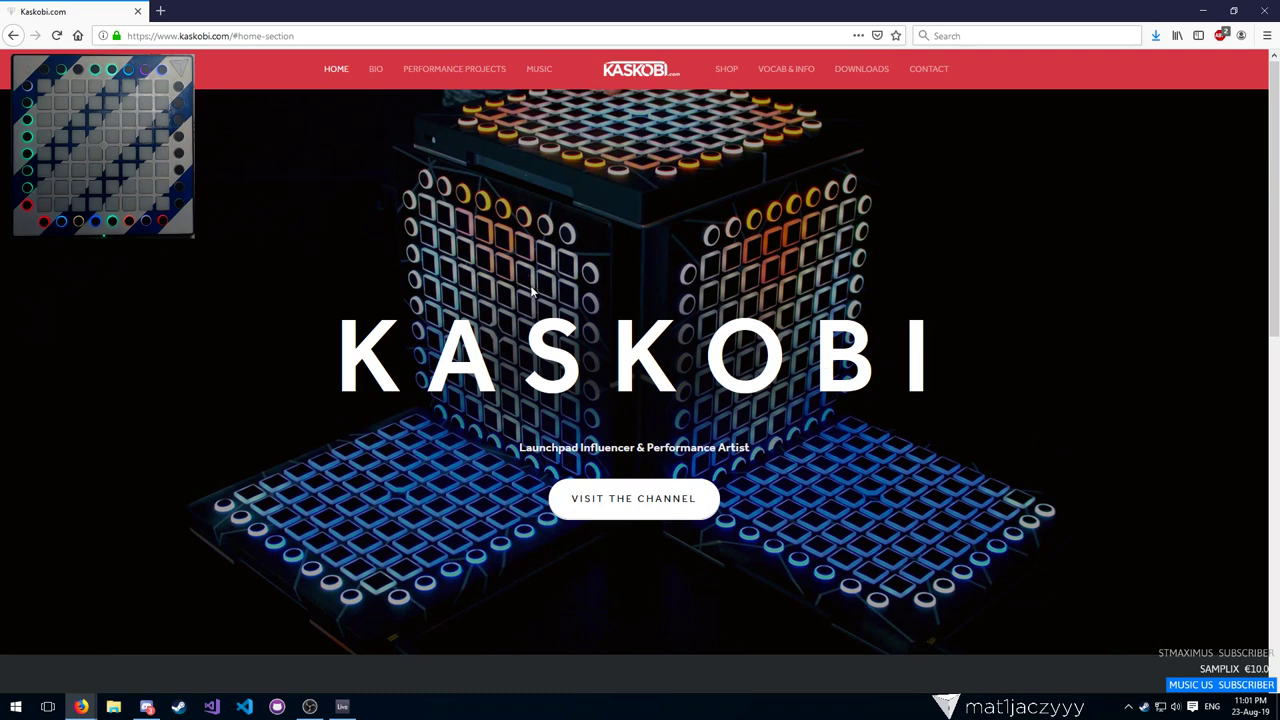
Switch to Ableton Live and select the first MIDI track
click(342, 706)
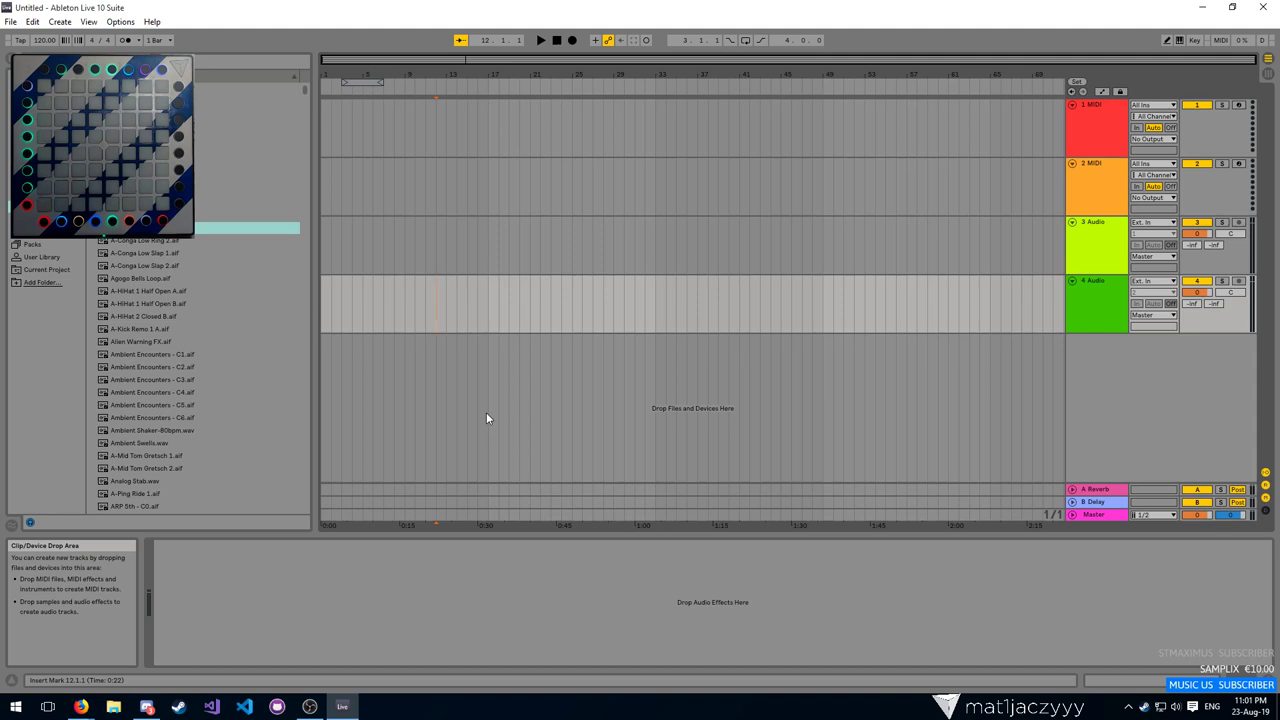
click(1098, 140)
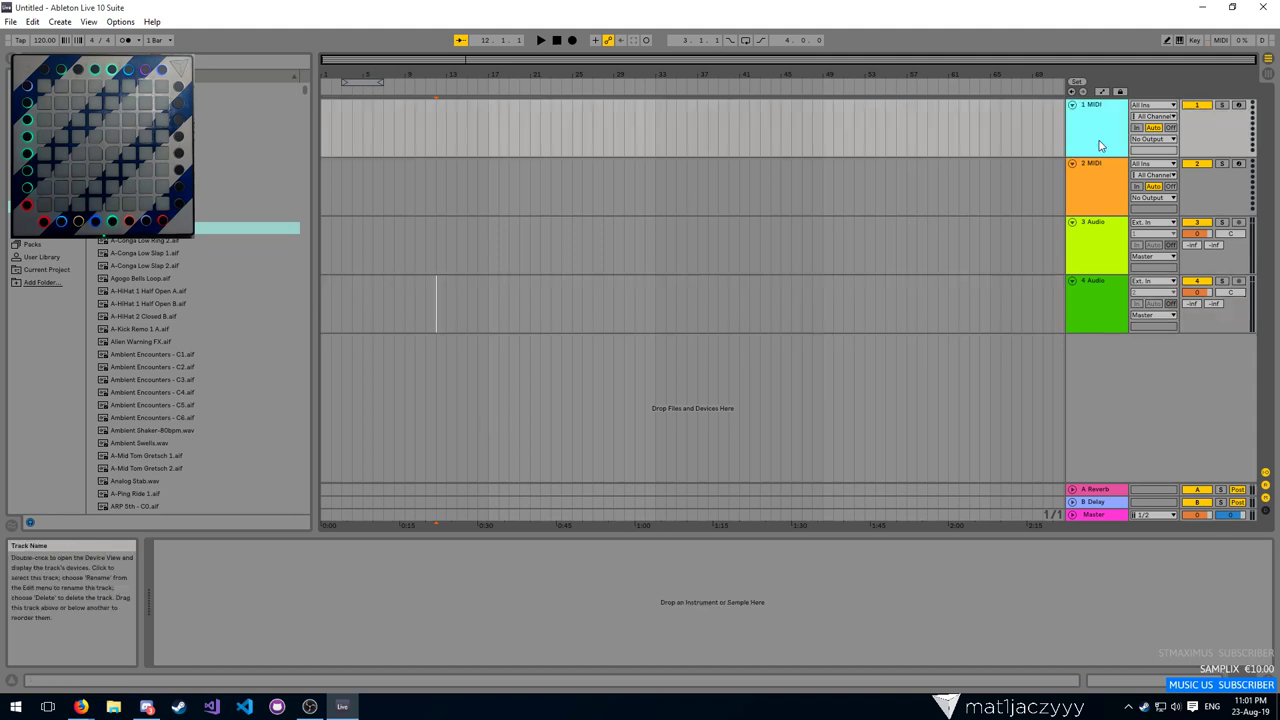
key(ctrl+z)
Switch back to Discord and browse its server list and the Kaskobi server's channels
key(alt+Tab)
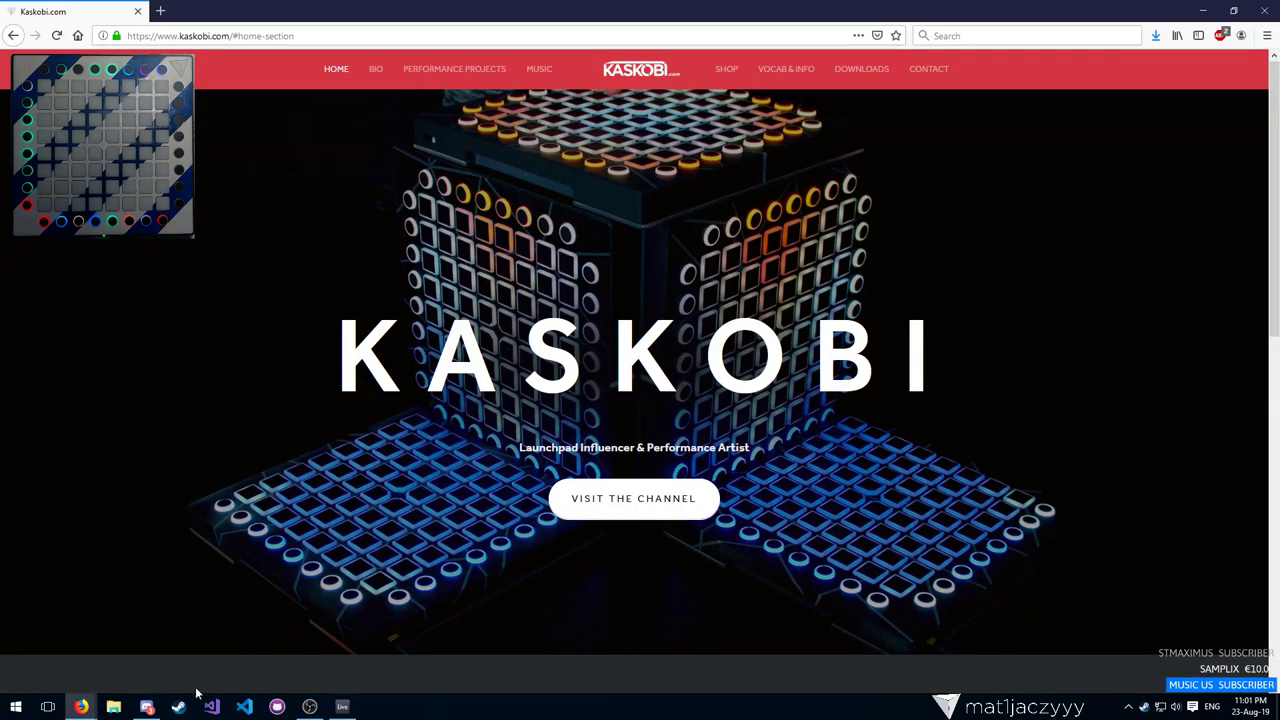
click(147, 706)
scroll(100, 400, down, 3)
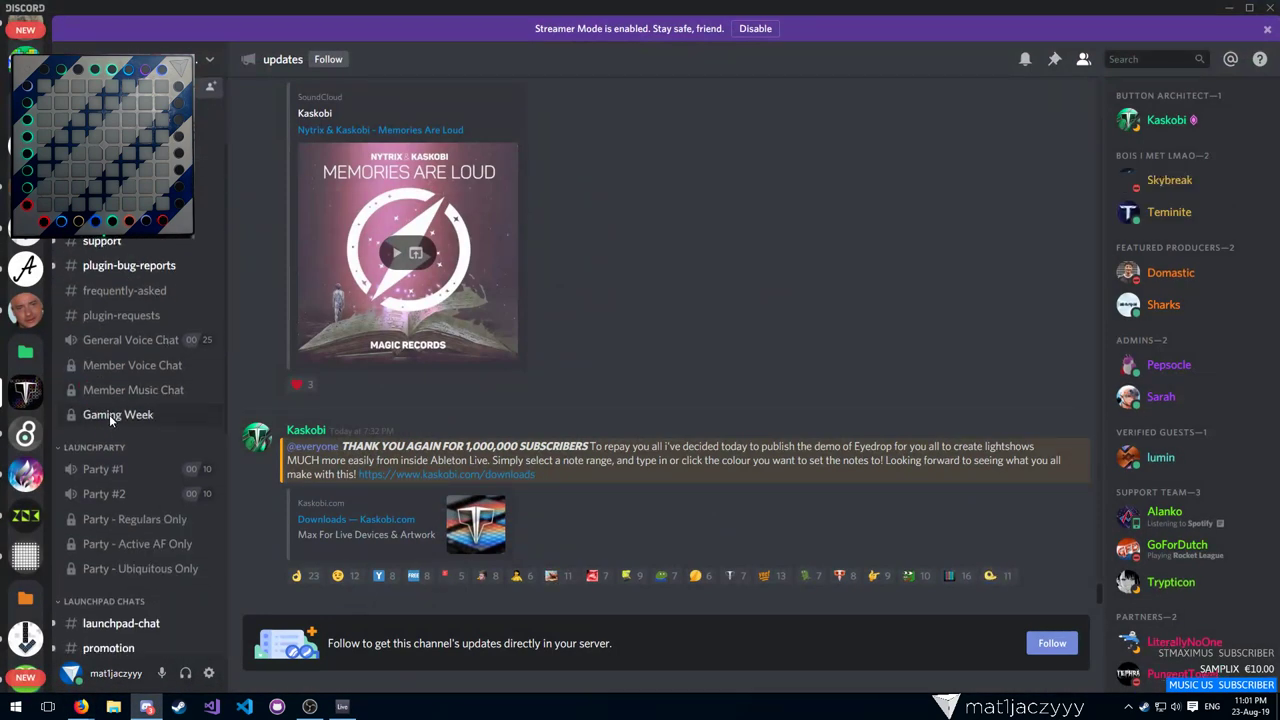
scroll(109, 414, down, 3)
scroll(109, 414, up, 5)
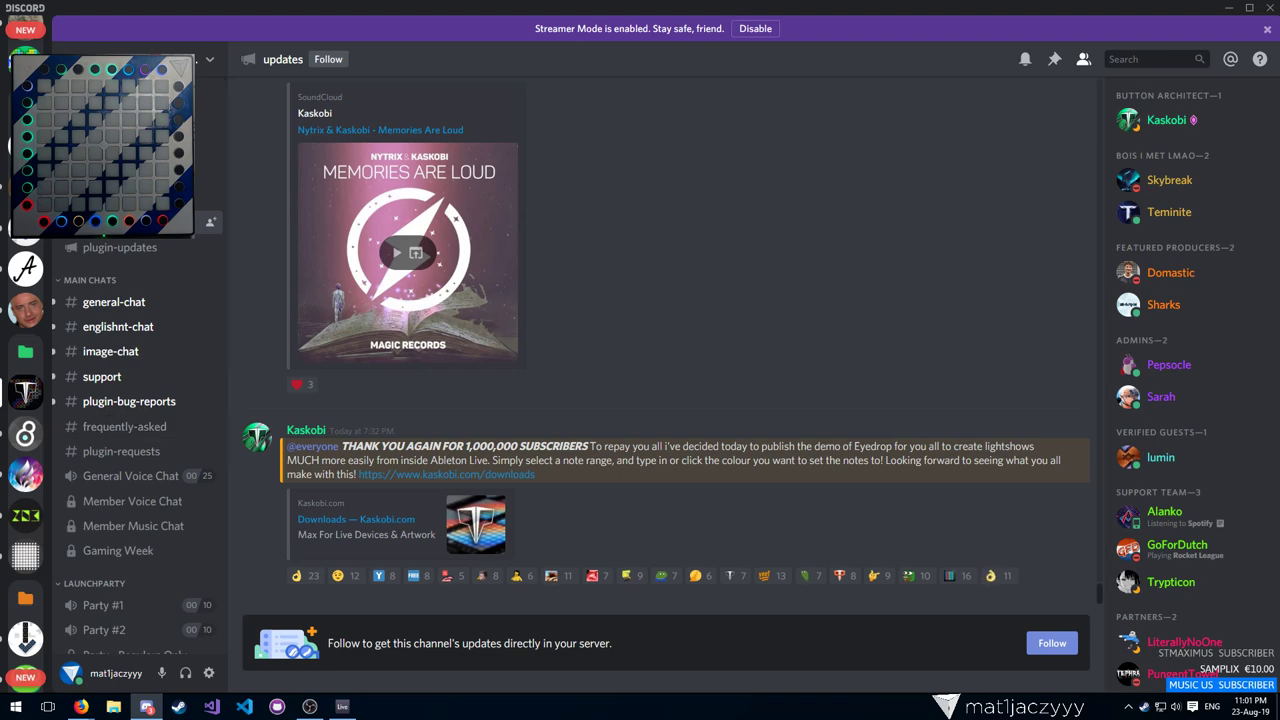
scroll(40, 377, up, 3)
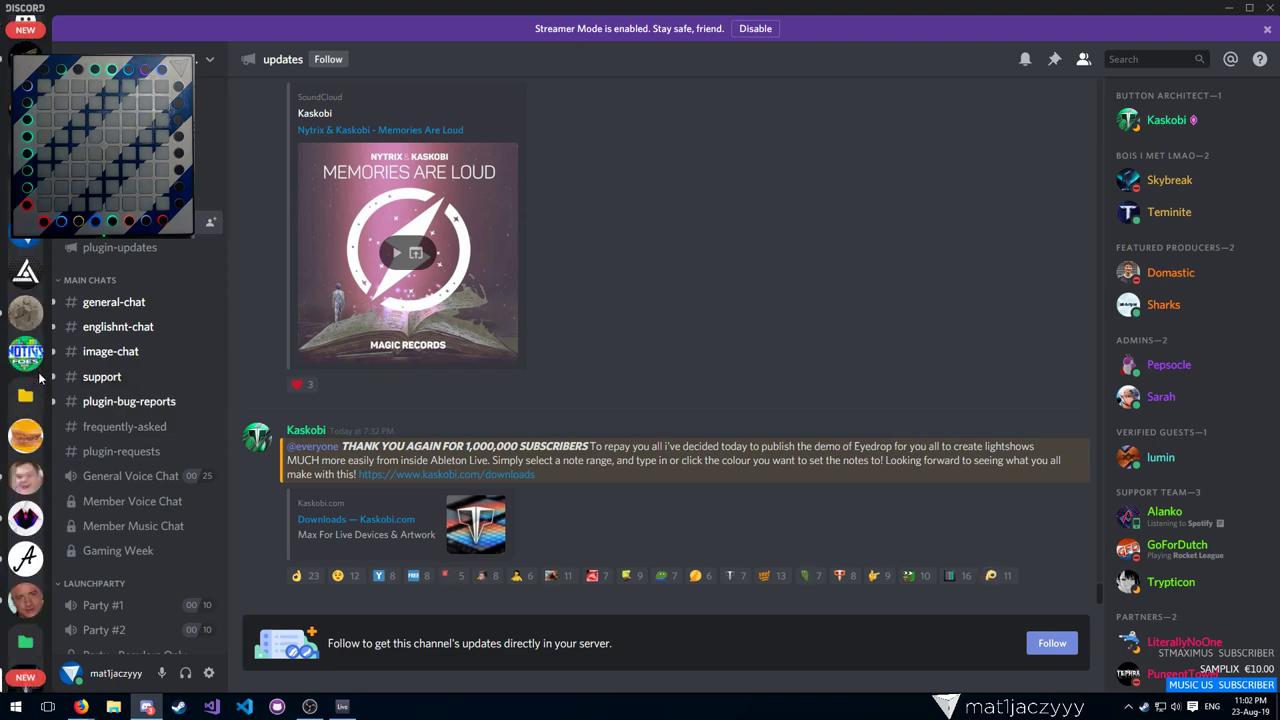
key(alt+Tab)
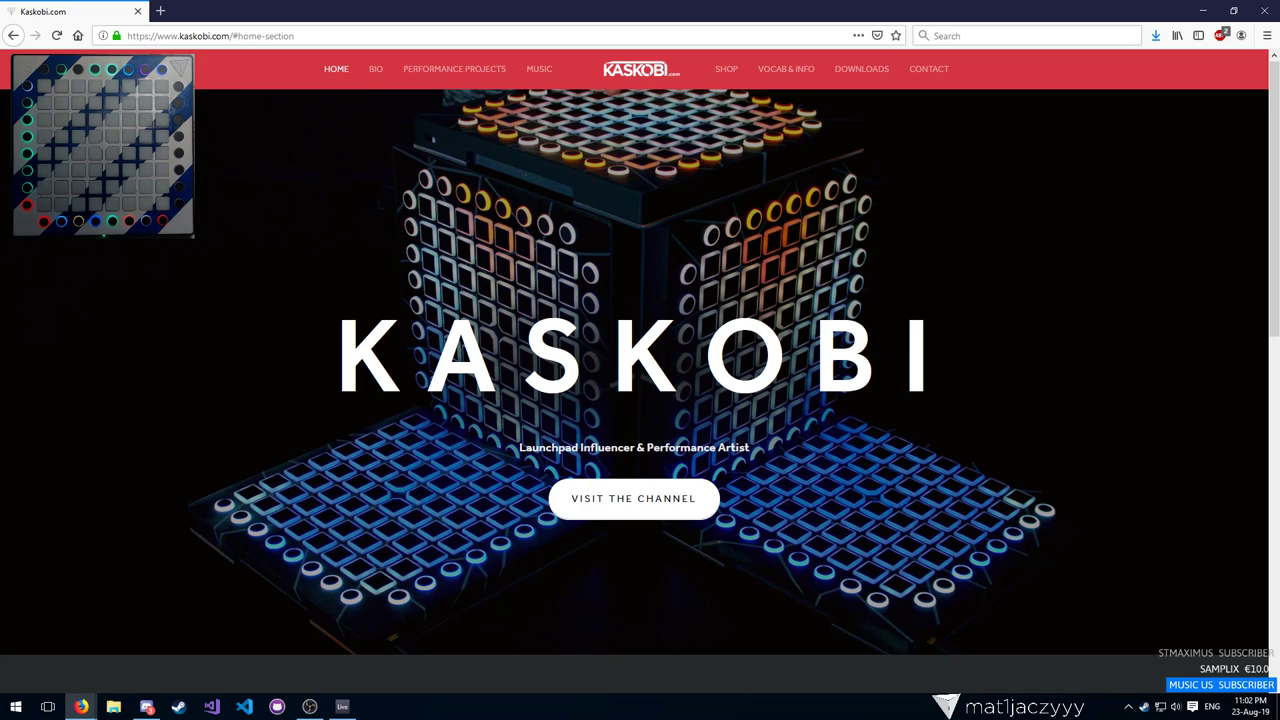
key(alt+Tab)
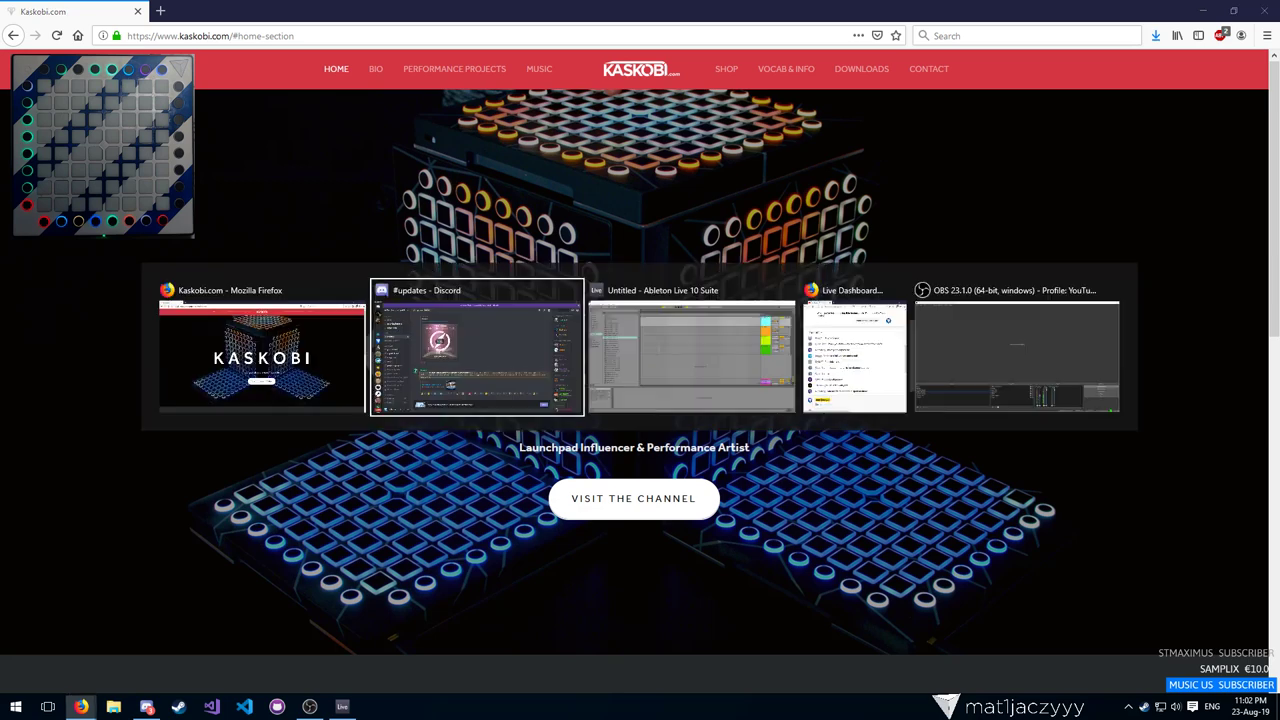
scroll(154, 424, down, 5)
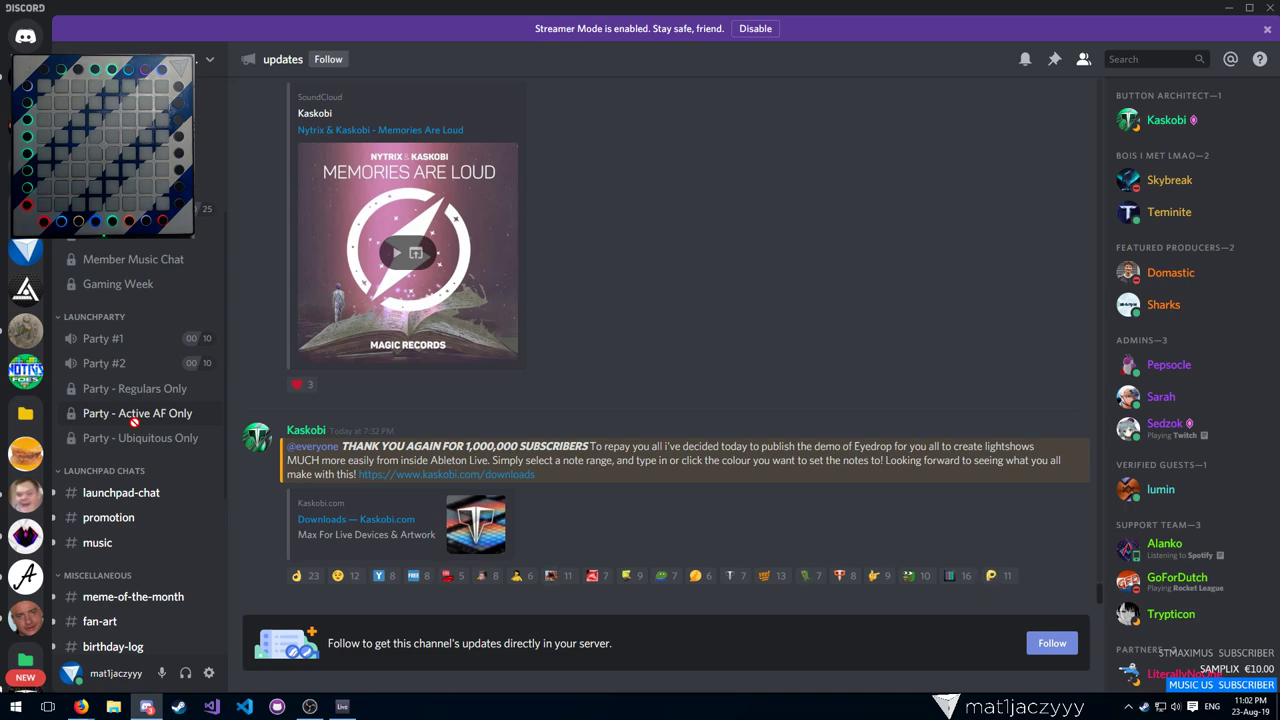
key(alt+Tab)
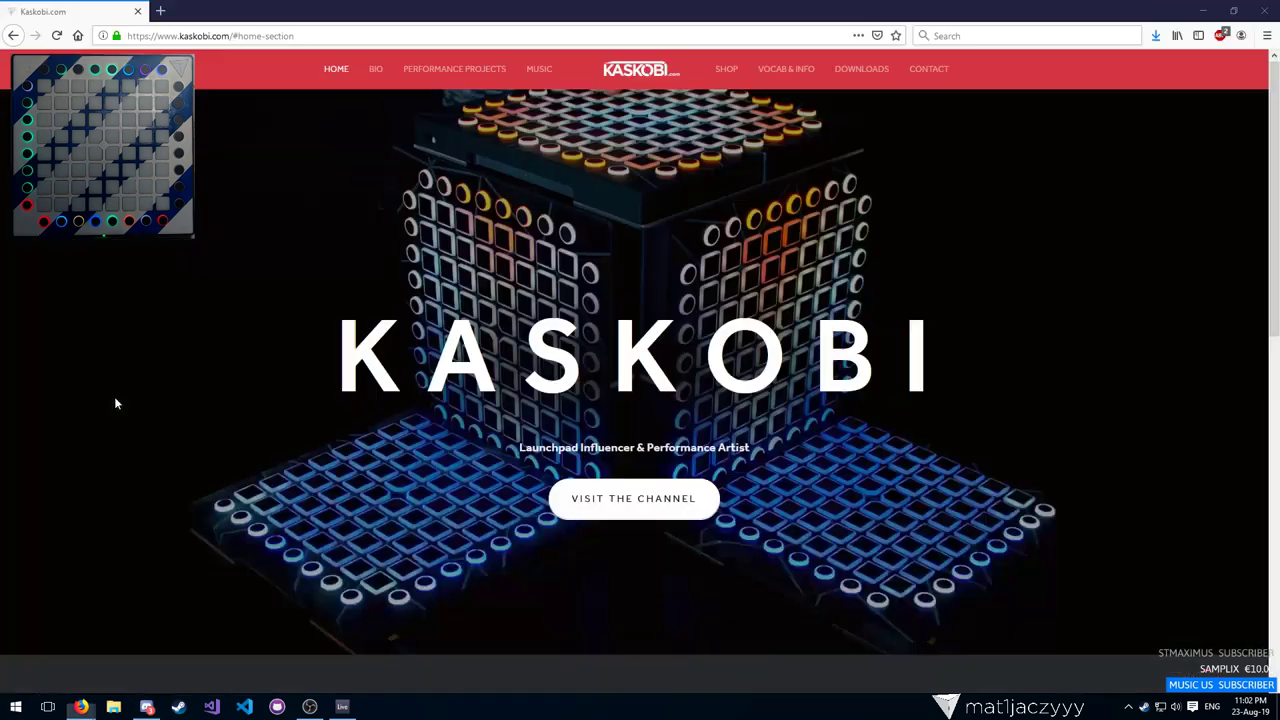
drag(404, 355, 807, 365)
right_click(903, 368)
click(831, 352)
drag(756, 276, 790, 292)
drag(810, 362, 683, 365)
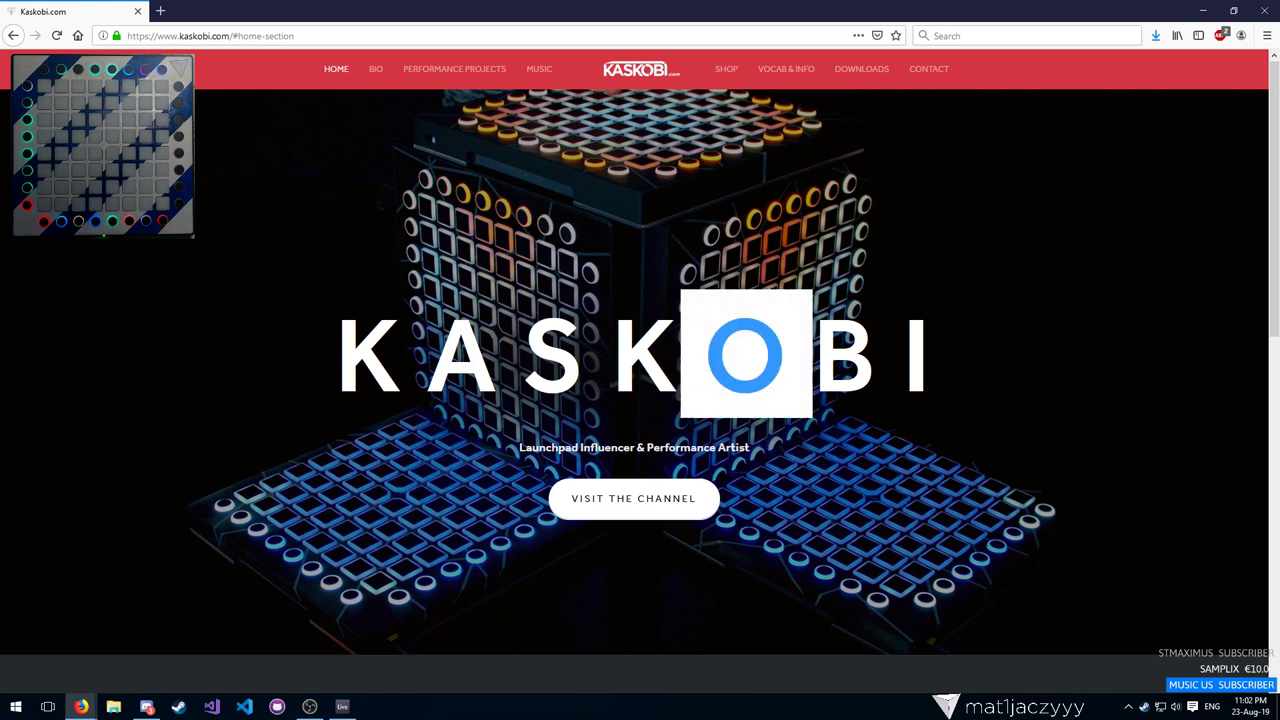
Add the downloaded Eyedrop demo device to the first MIDI track in Ableton Live
drag(790, 362, 904, 362)
click(1158, 38)
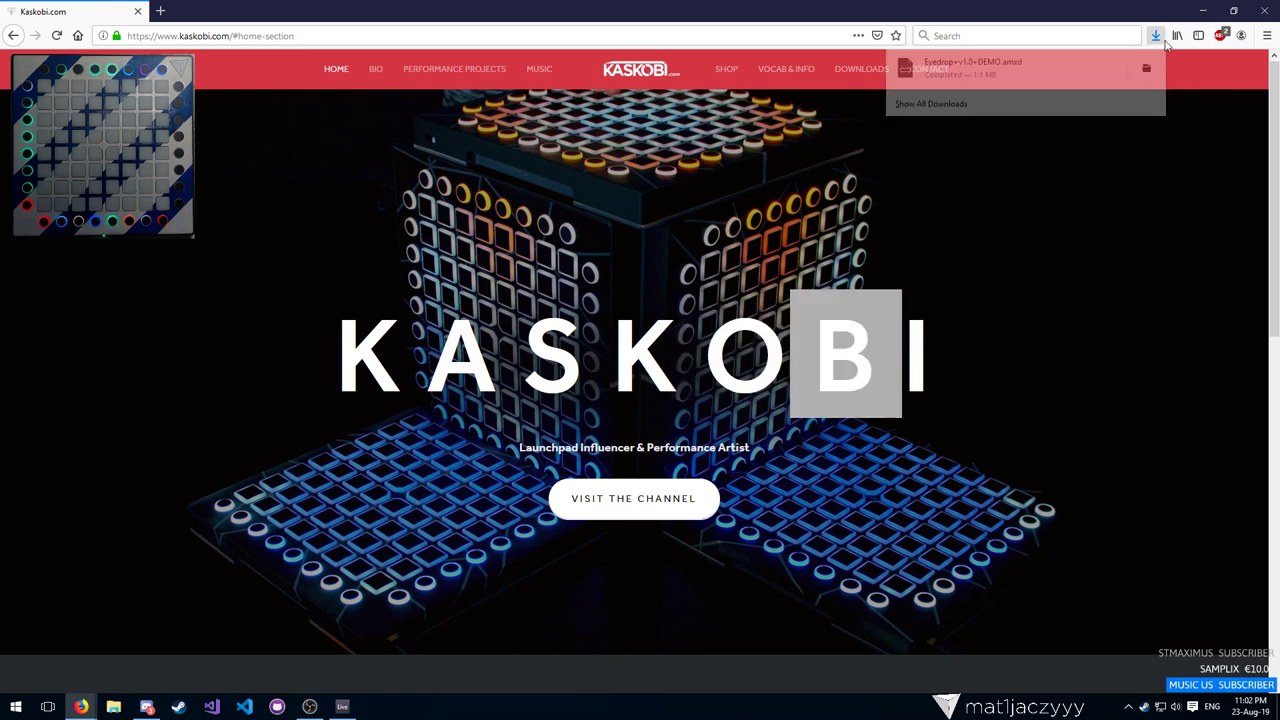
key(alt+Tab)
key(alt+Tab)
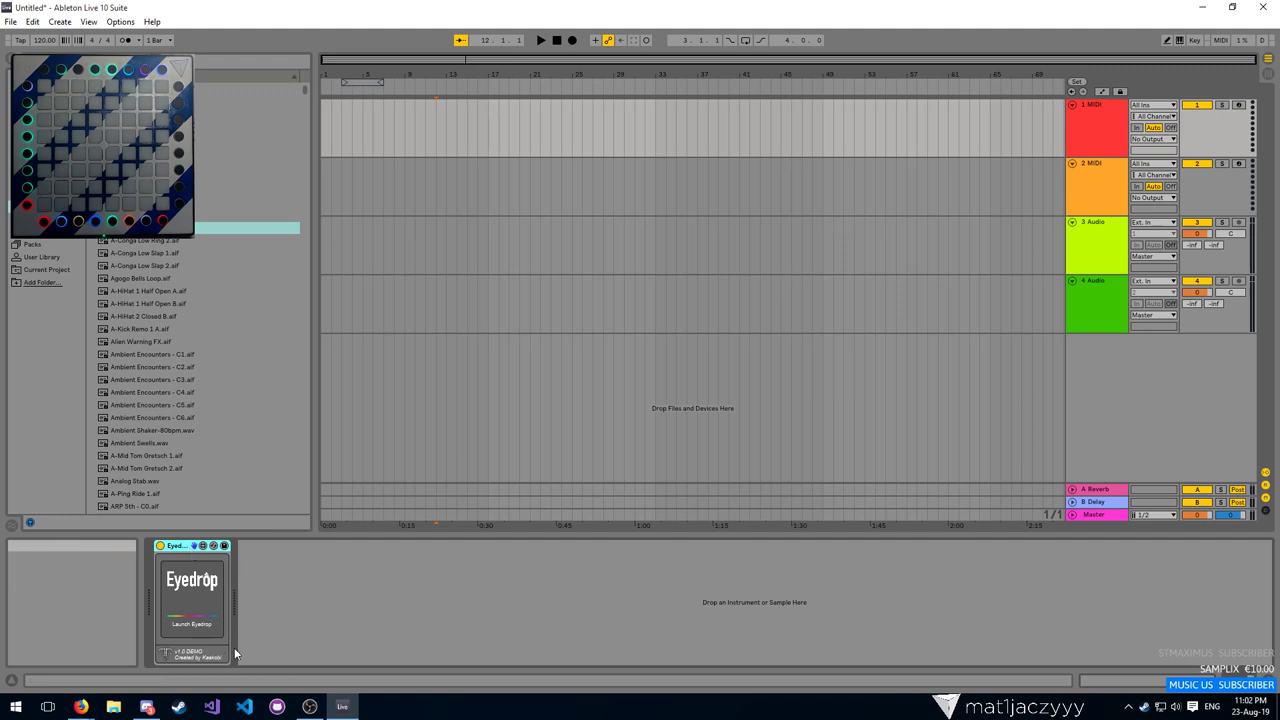
click(240, 619)
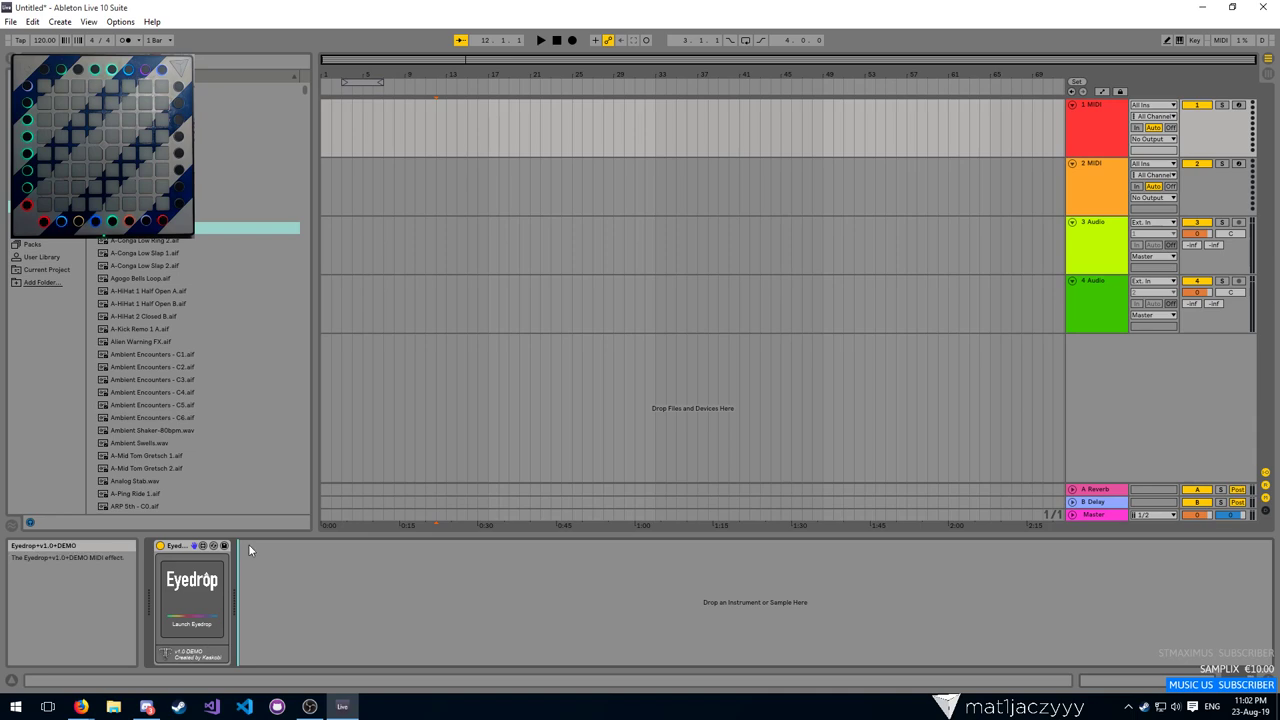
Try Live's zoom display at 183 % to view the Eyedrop device, and reset it to 100 %
key(ctrl+comma)
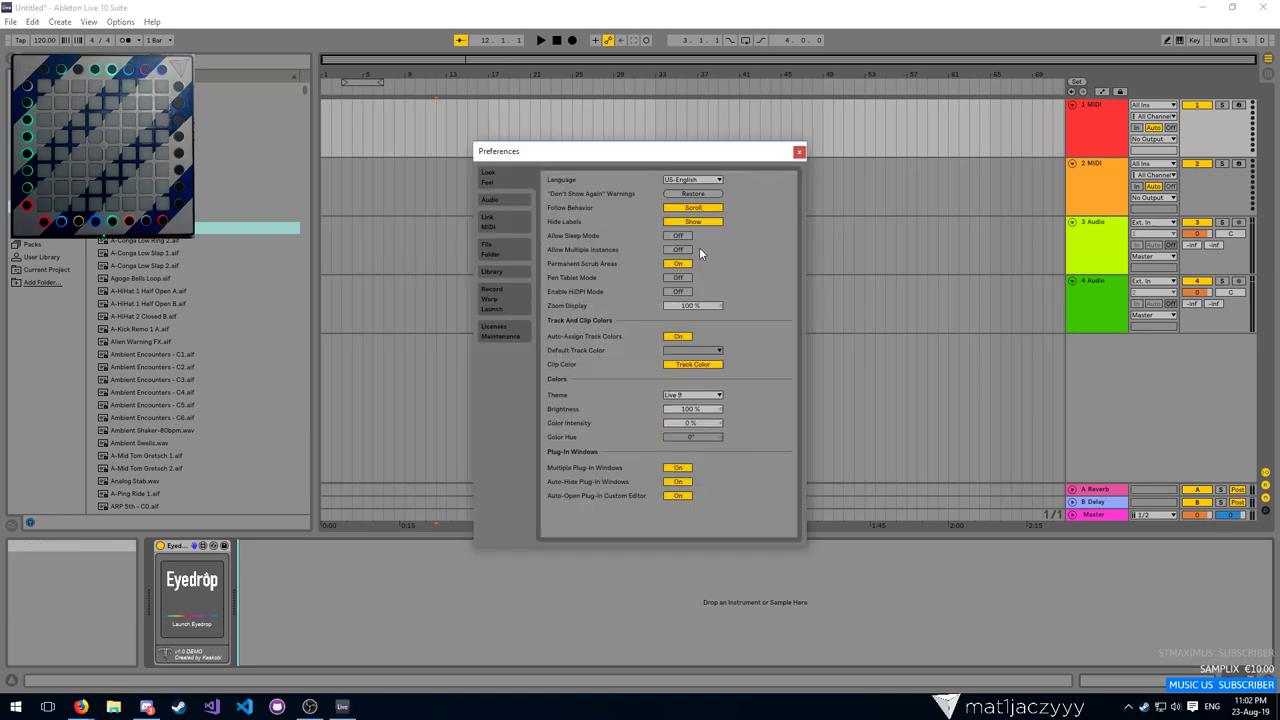
drag(709, 312, 709, 233)
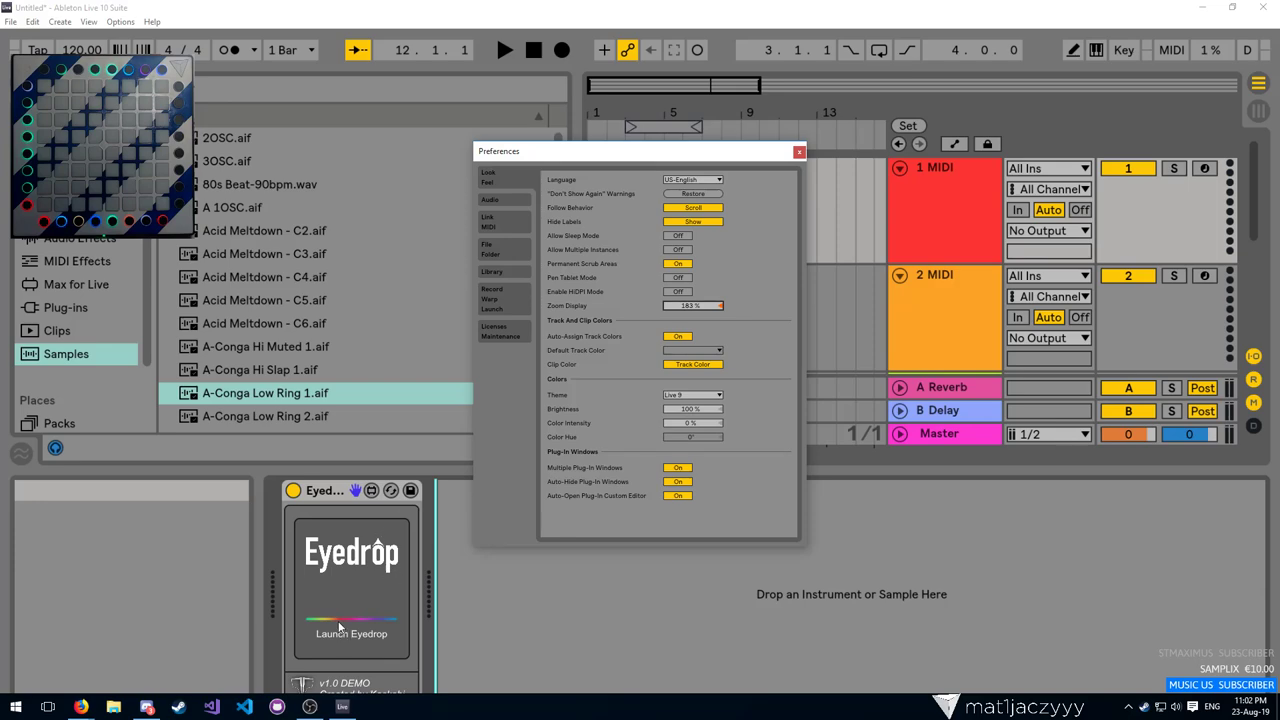
double_click(693, 308)
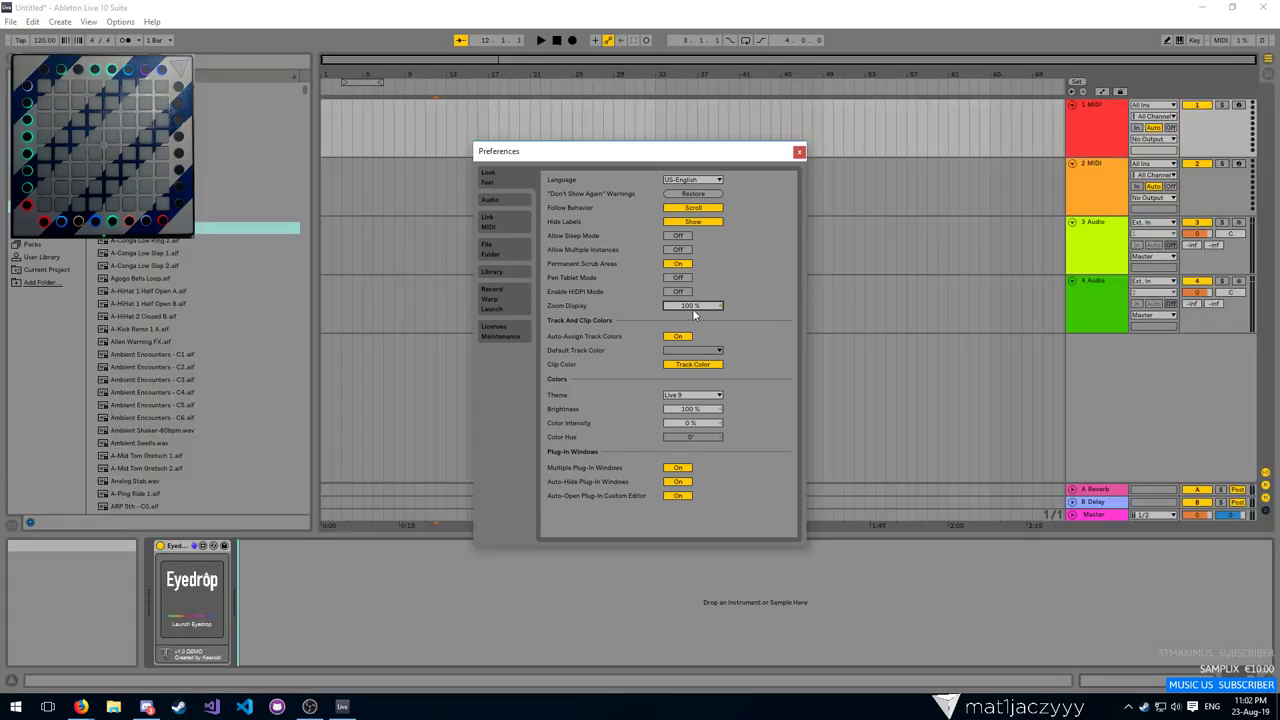
click(799, 151)
Launch the Eyedrop window from the device and pick color 28 in its palette
click(183, 599)
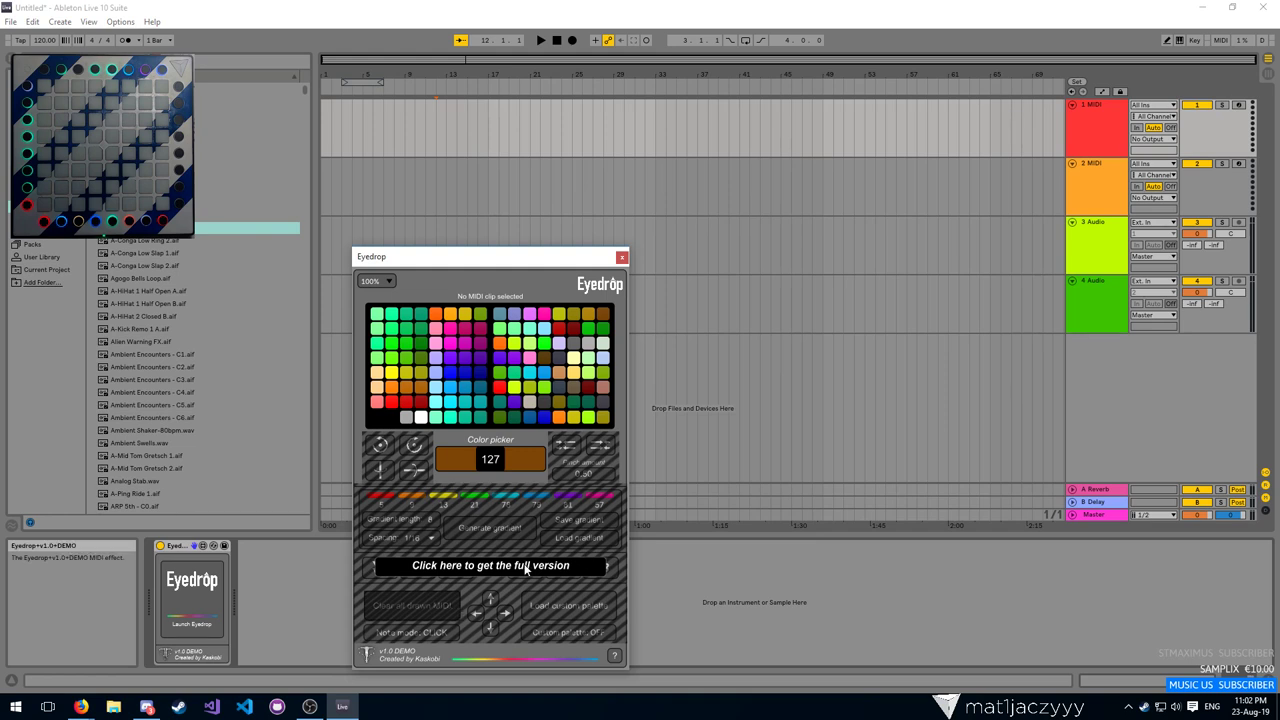
click(498, 388)
Try the Eyedrop window at its smallest zoom and at 200%, and return it to 100%
click(386, 282)
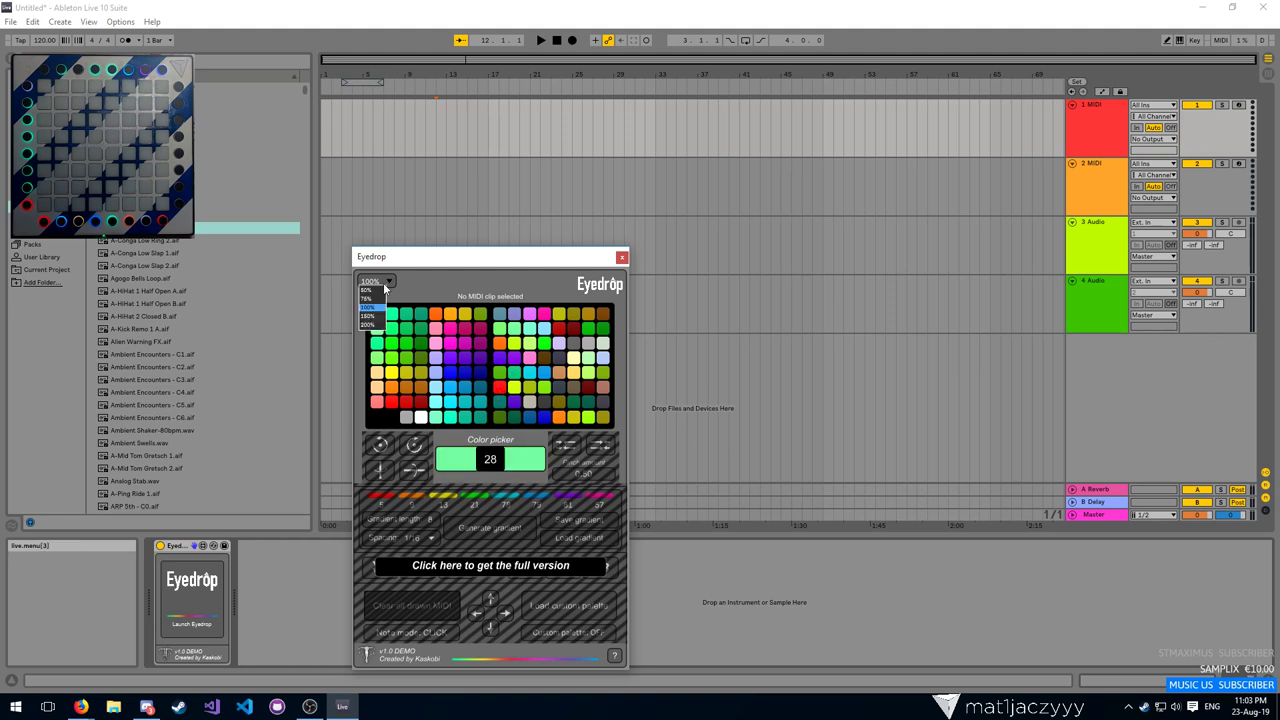
click(367, 290)
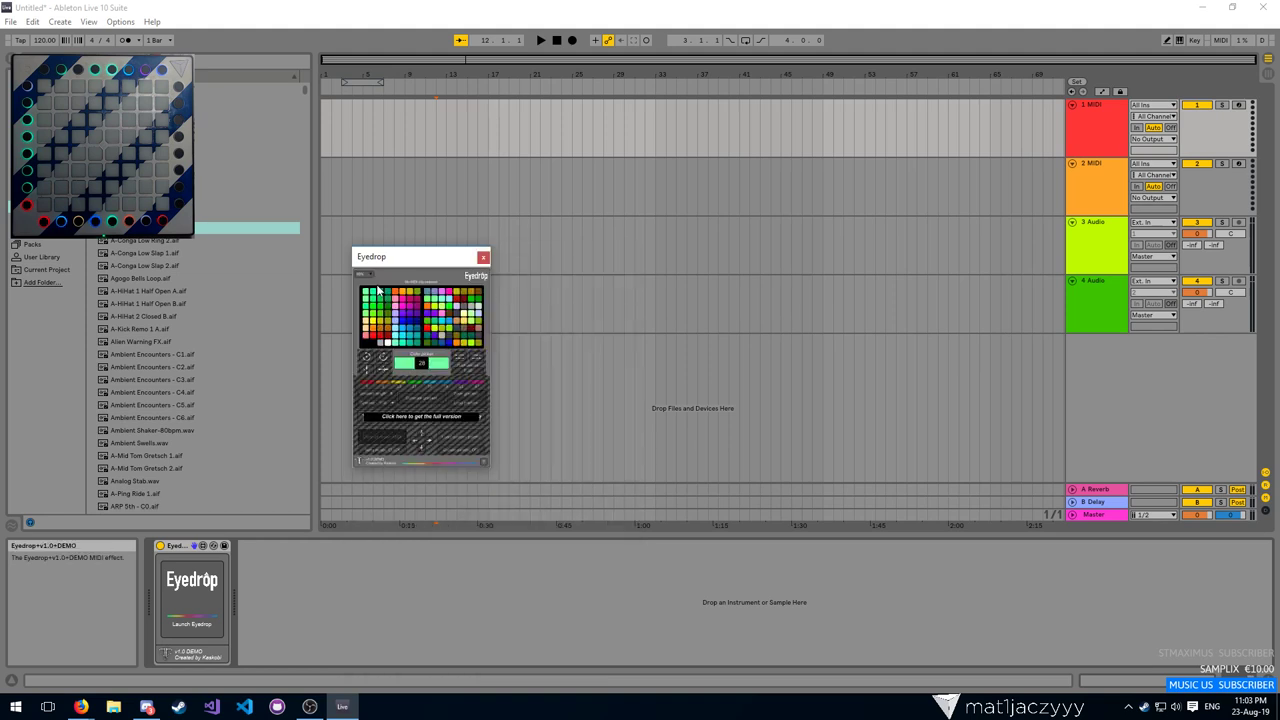
click(370, 278)
click(370, 296)
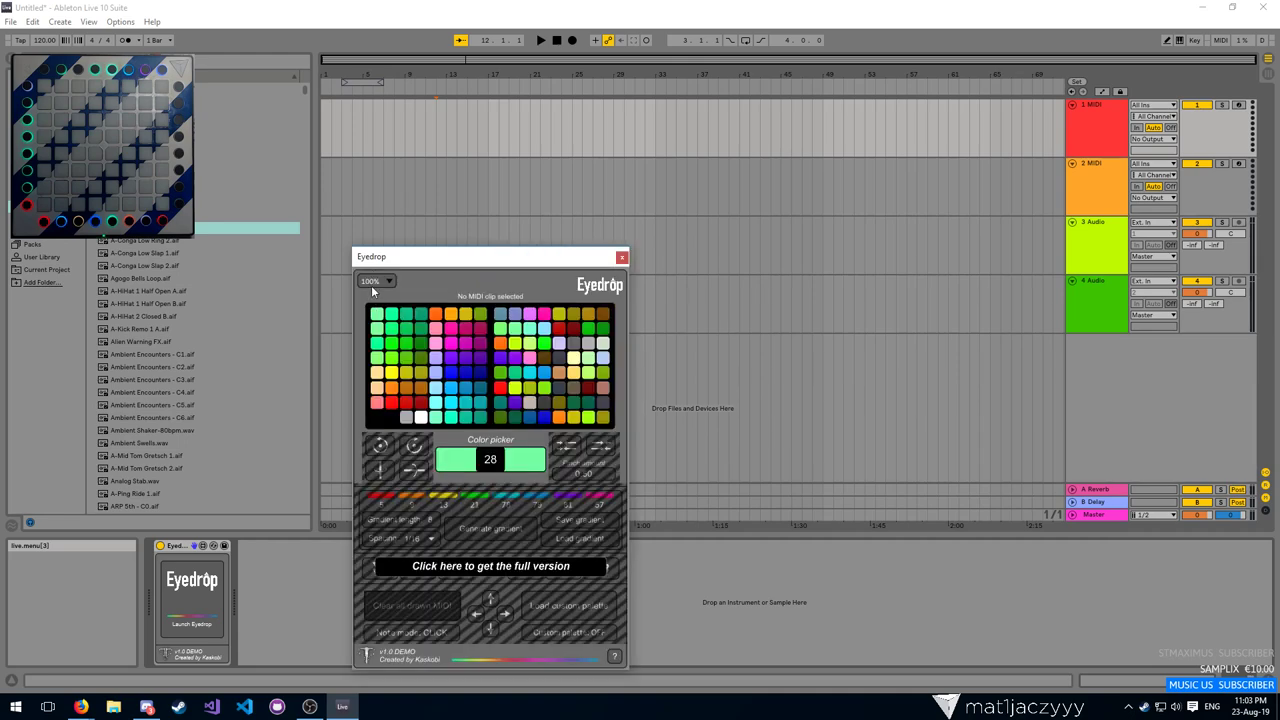
click(375, 283)
click(370, 323)
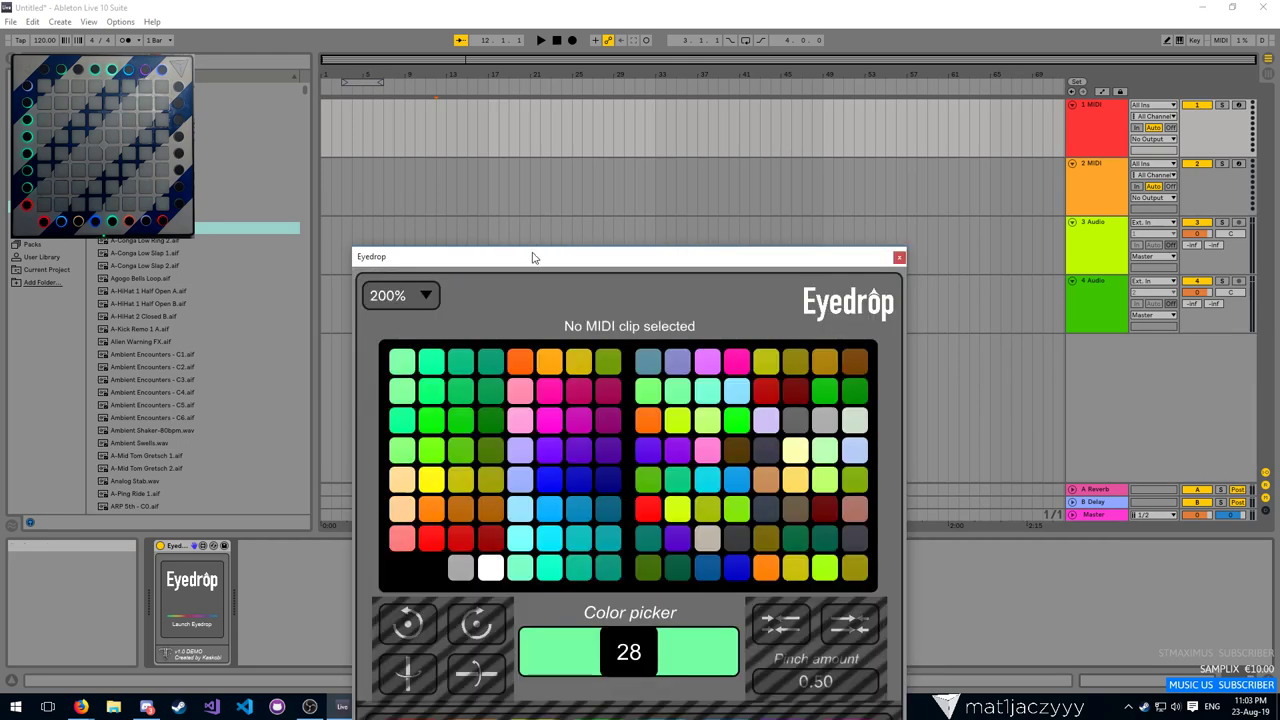
drag(531, 254, 563, 121)
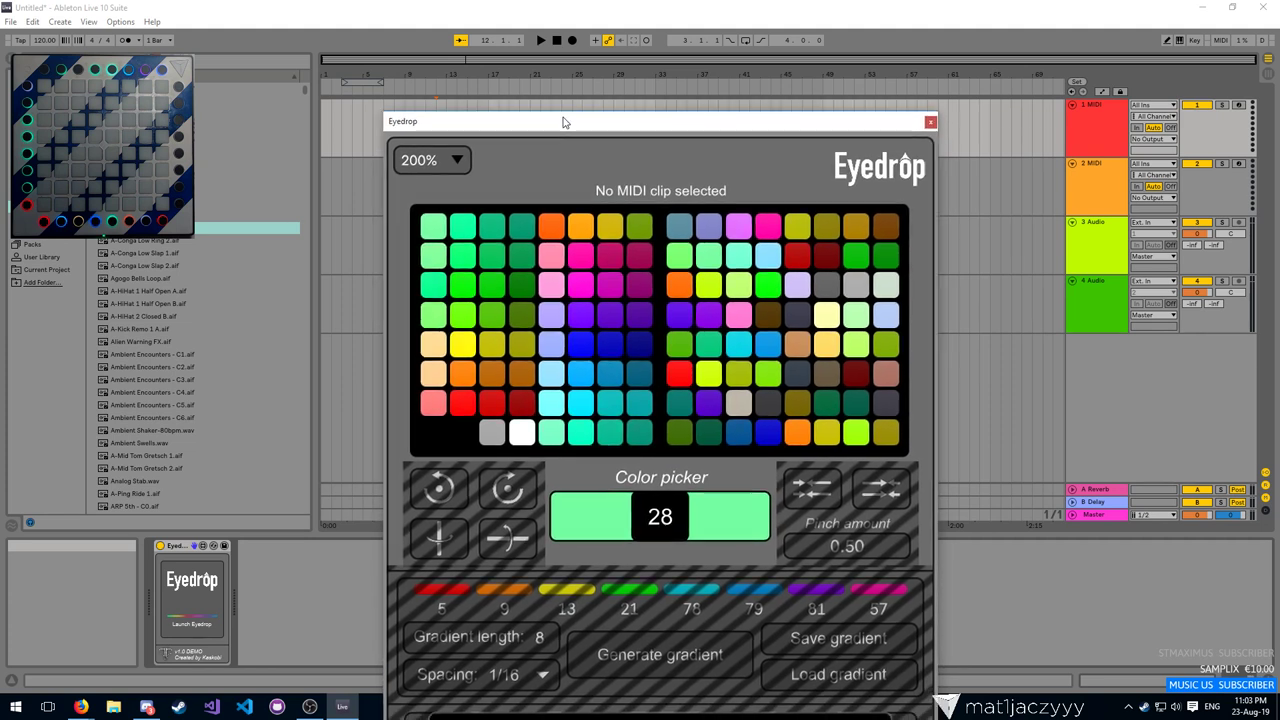
click(449, 160)
click(416, 182)
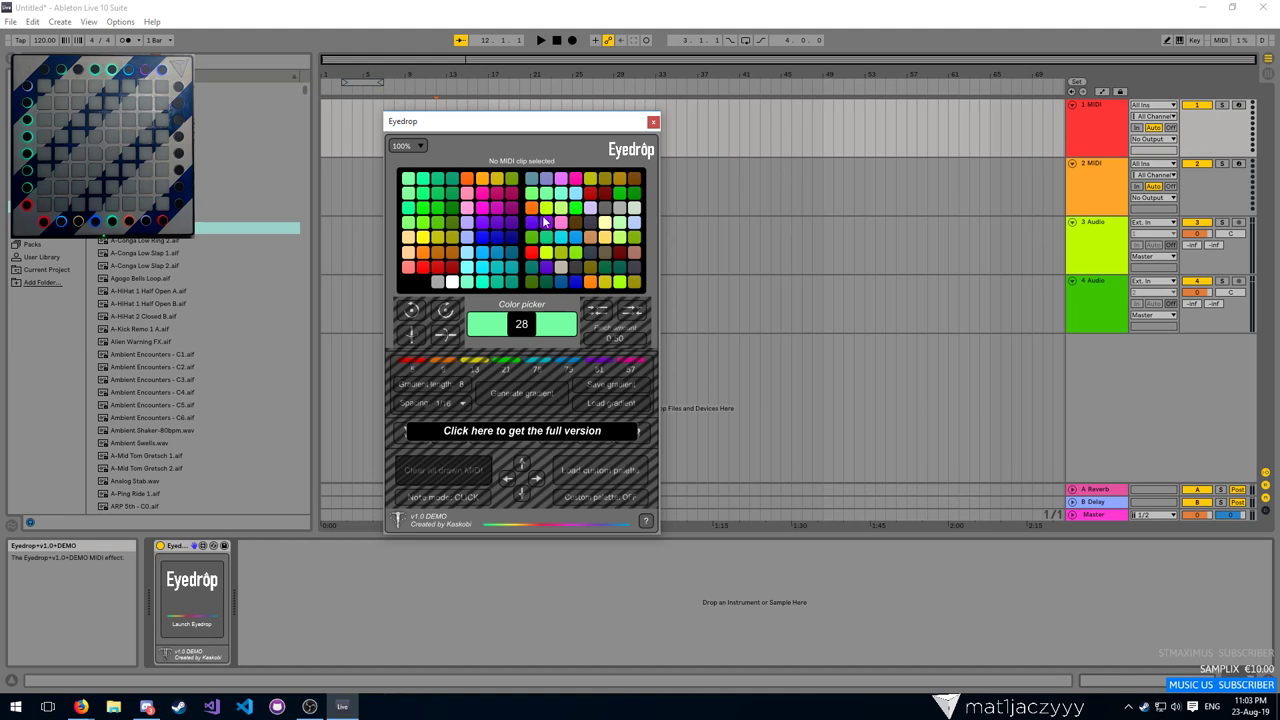
Move the Eyedrop window lower over the arrangement, and read through its built-in help overlay
drag(531, 126, 474, 252)
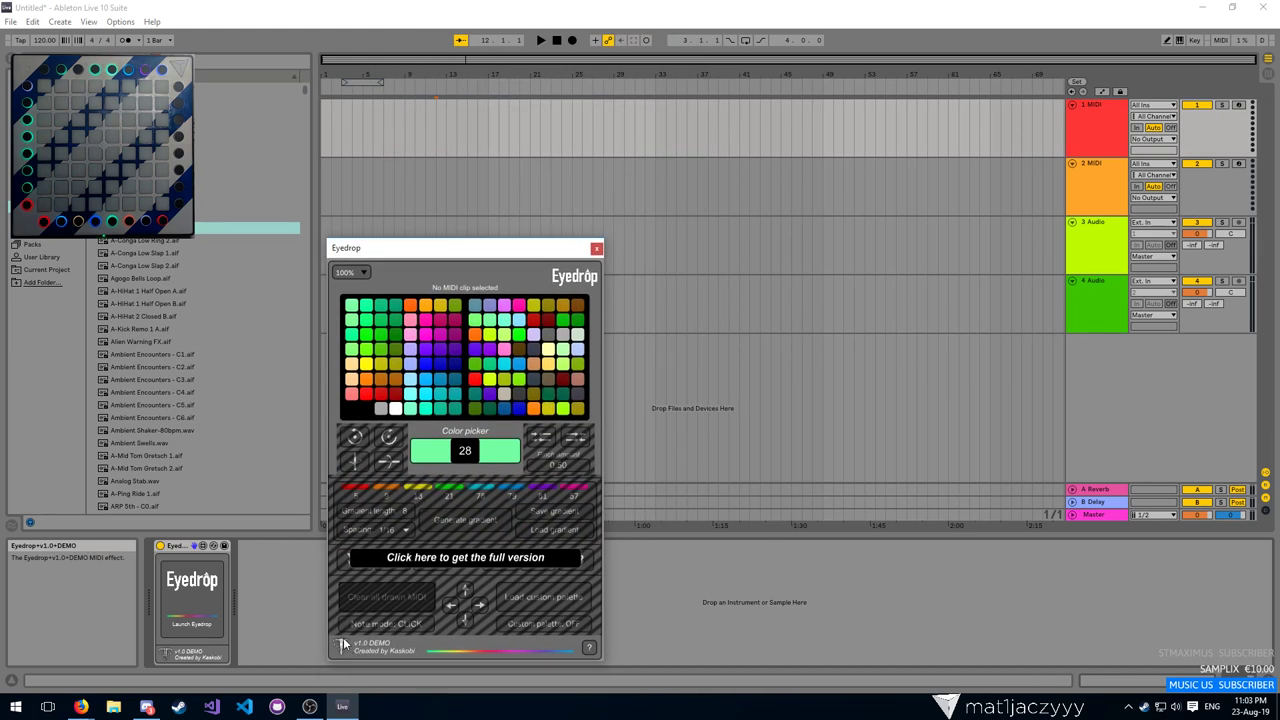
click(590, 648)
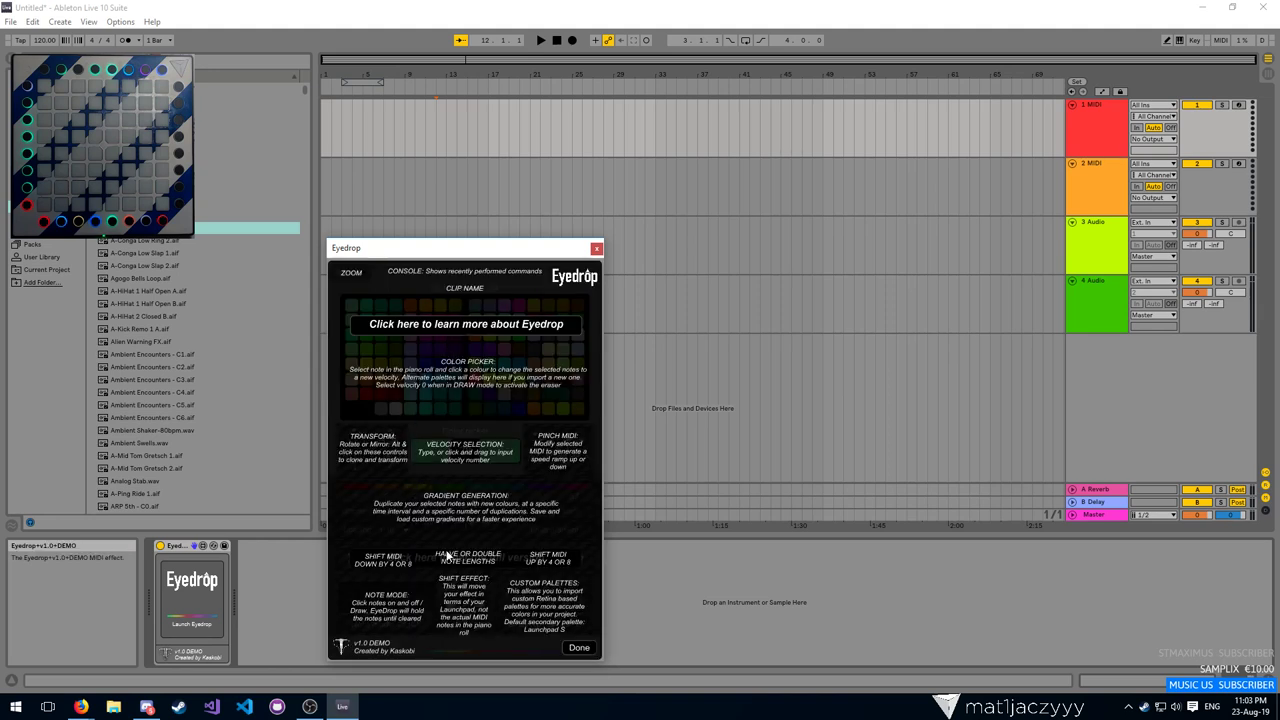
click(576, 647)
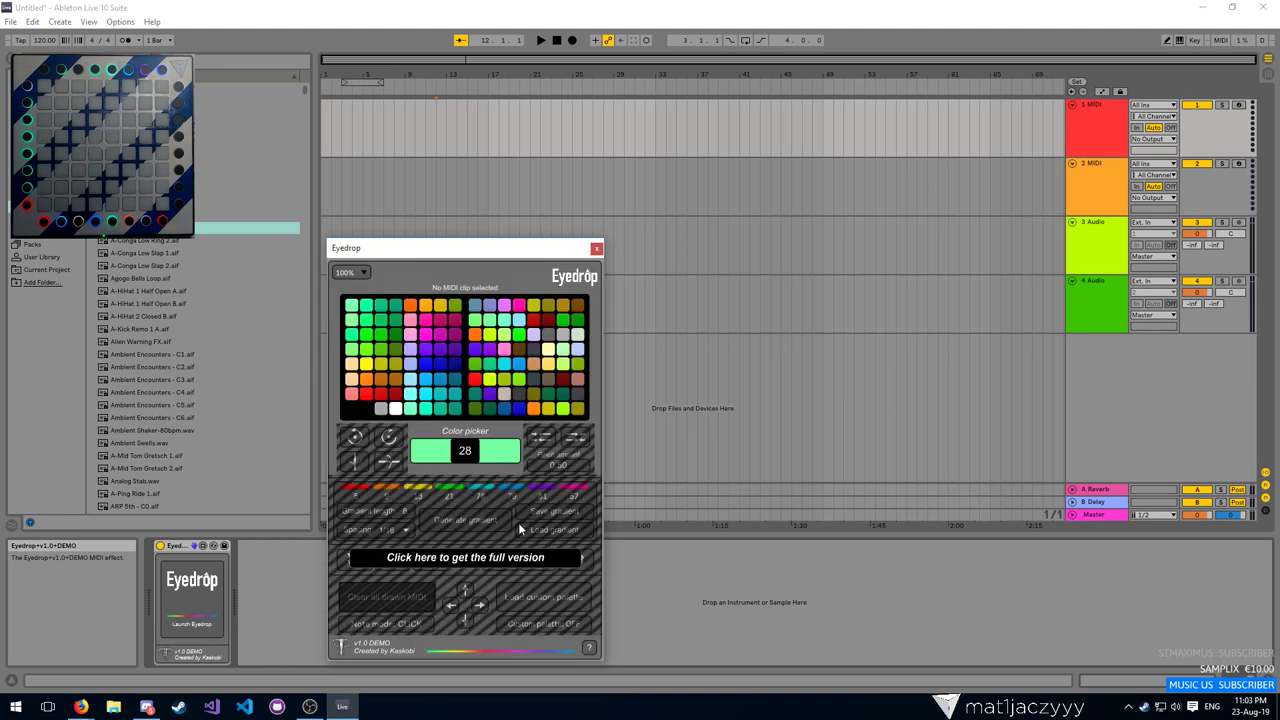
Open Eyedrop's full-version page on kaskobi.com, and look through its feature descriptions, usage notes and changelog
click(415, 560)
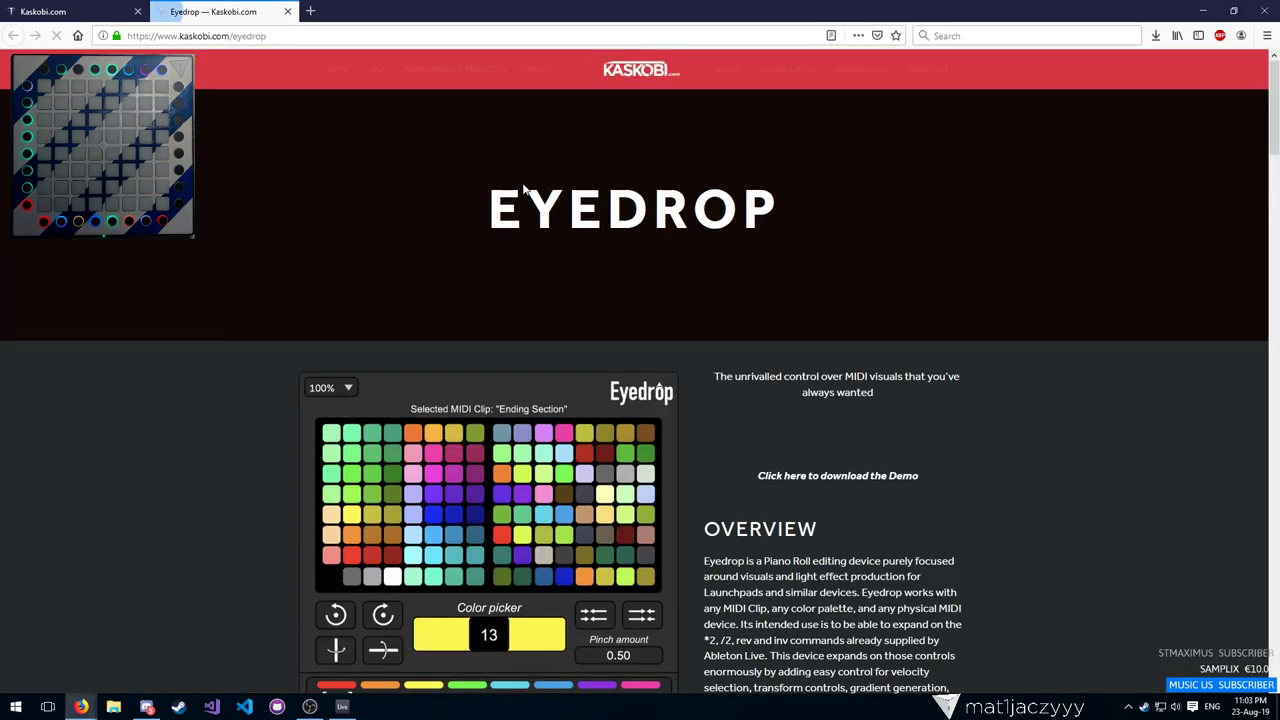
scroll(428, 195, down, 3)
scroll(428, 195, down, 15)
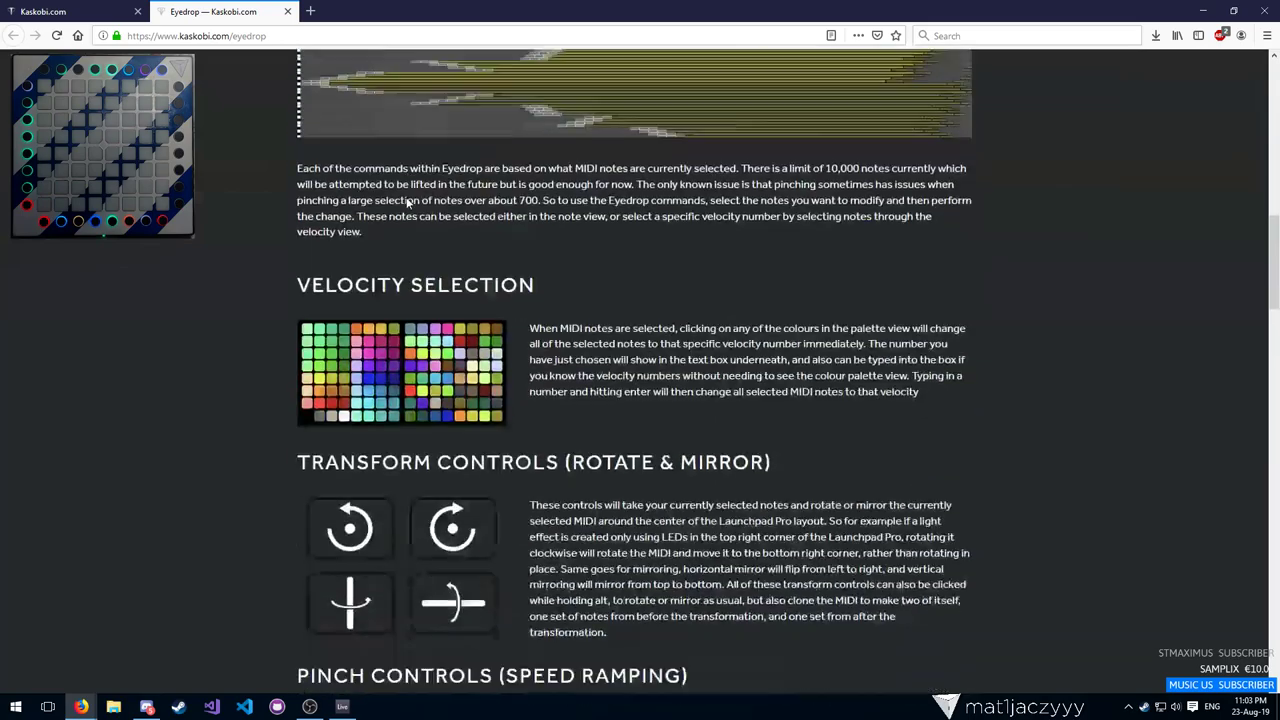
scroll(404, 154, down, 15)
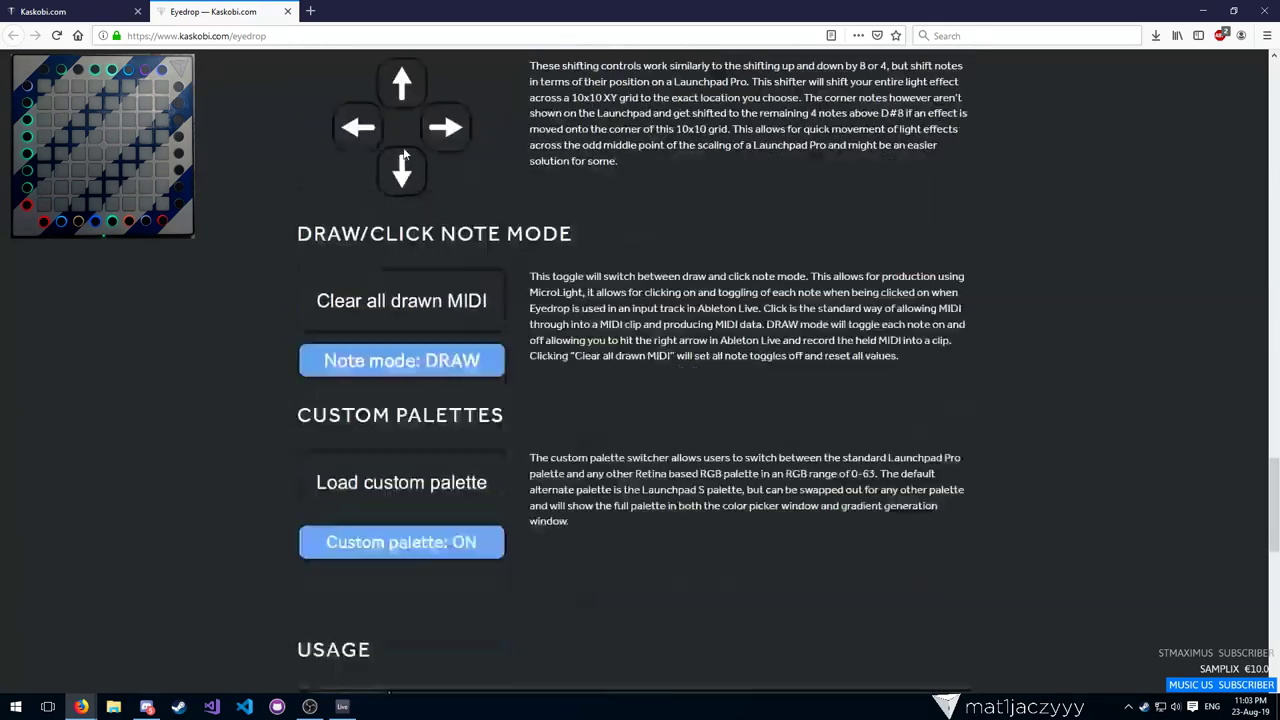
scroll(403, 147, down, 1)
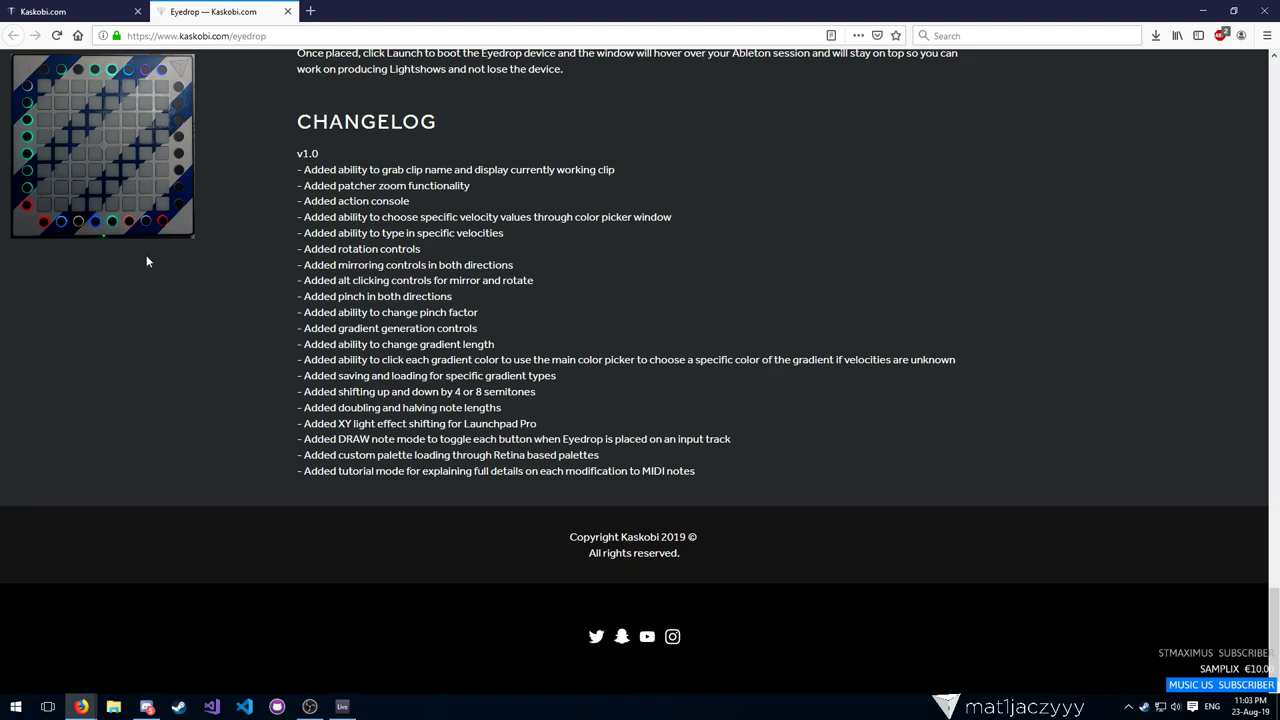
middle_click(233, 399)
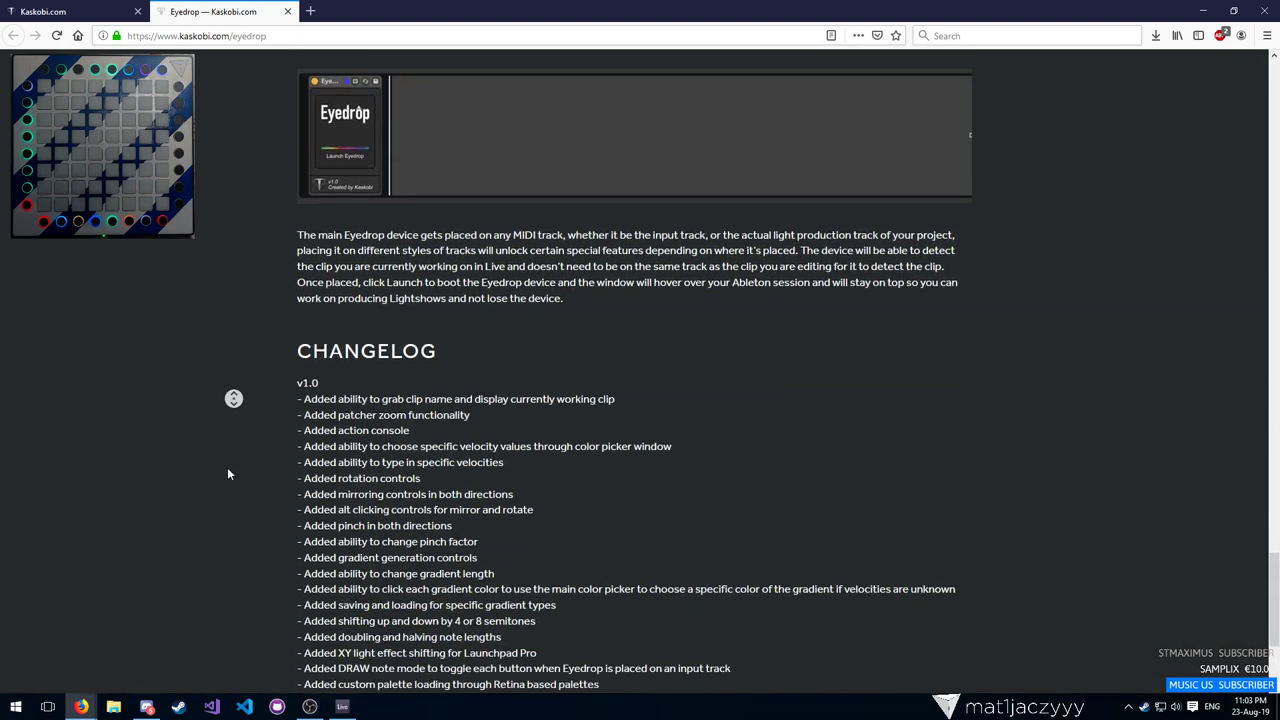
middle_click(232, 446)
middle_click(288, 76)
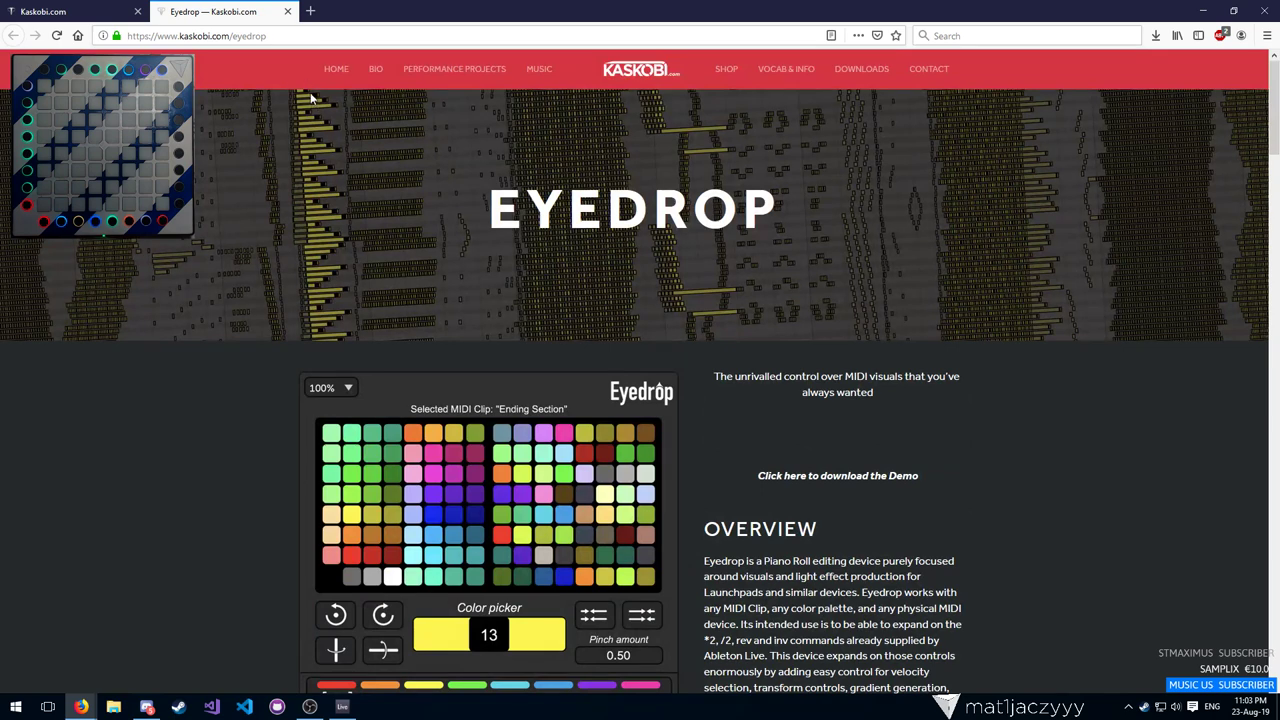
click(287, 11)
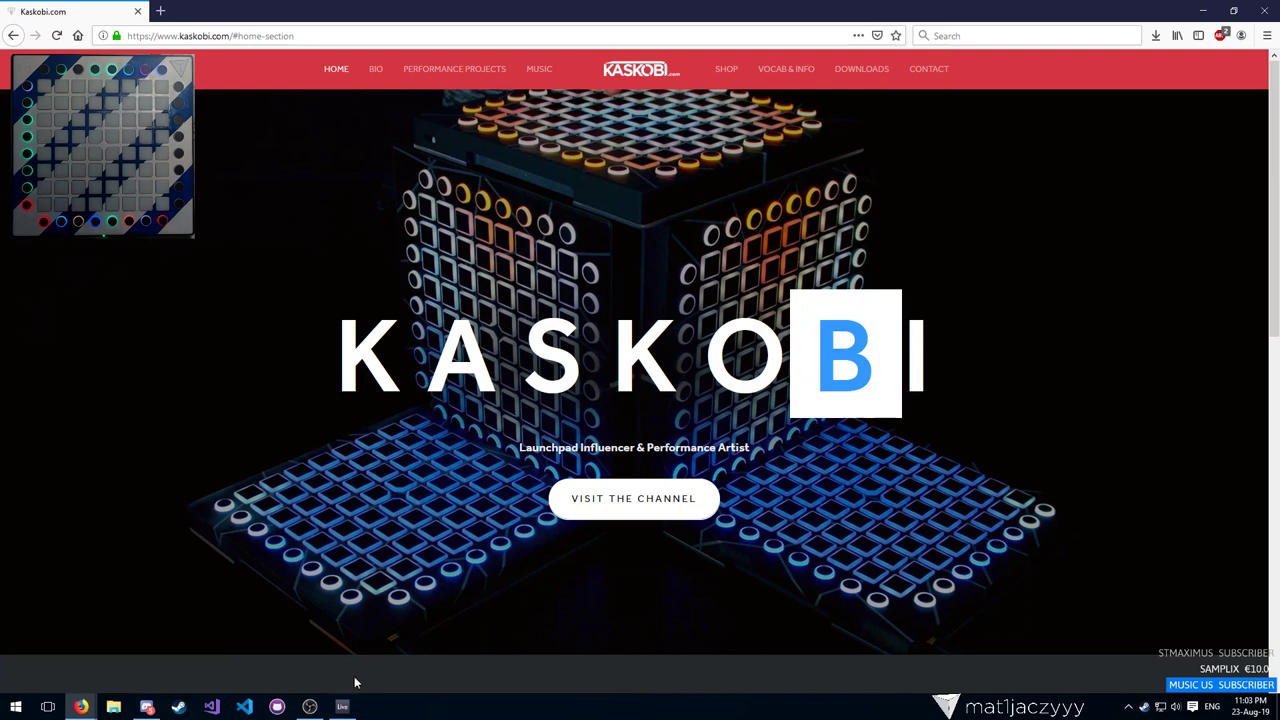
Switch back to Ableton Live and insert a four-bar MIDI clip at the start of the first MIDI track
click(342, 706)
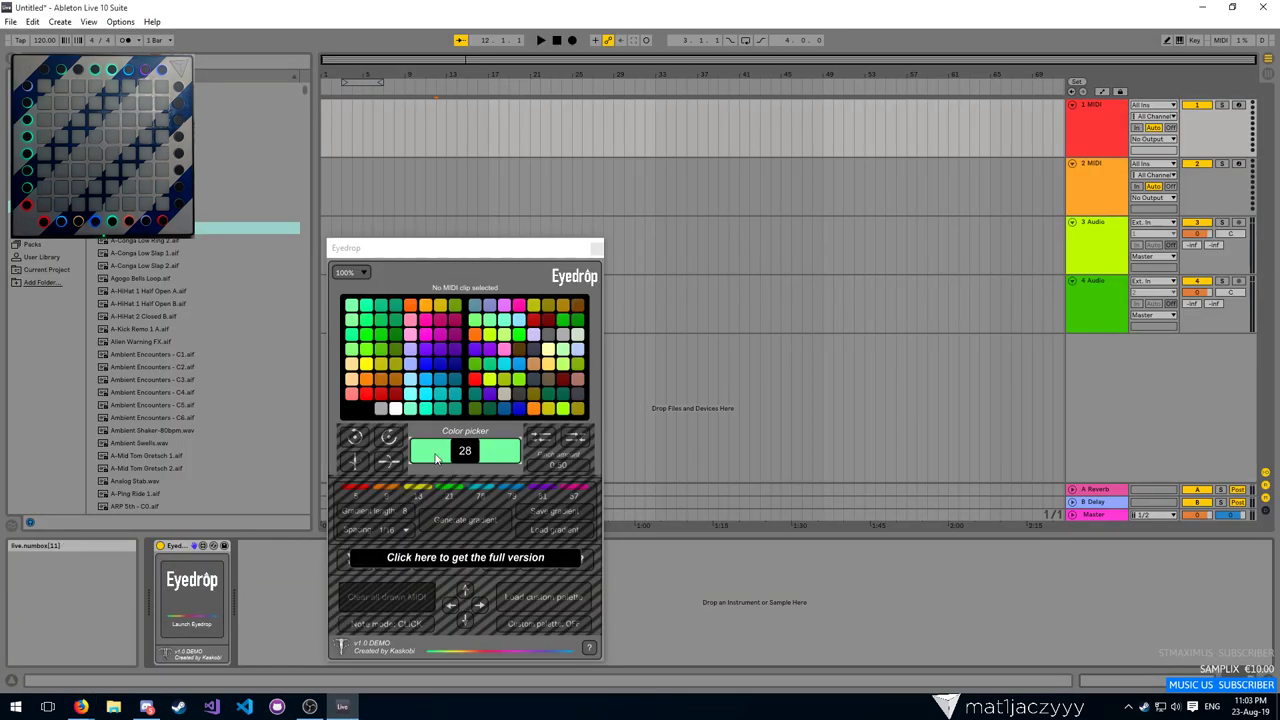
drag(538, 254, 809, 226)
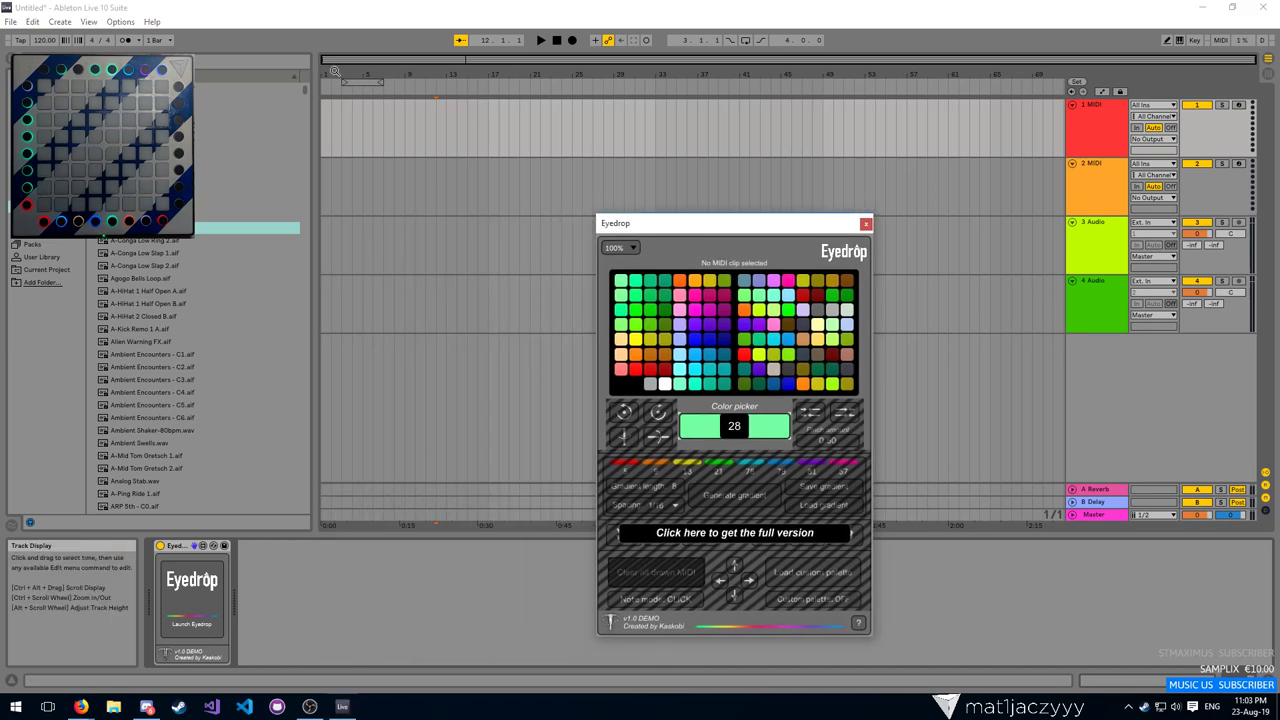
drag(346, 75, 322, 134)
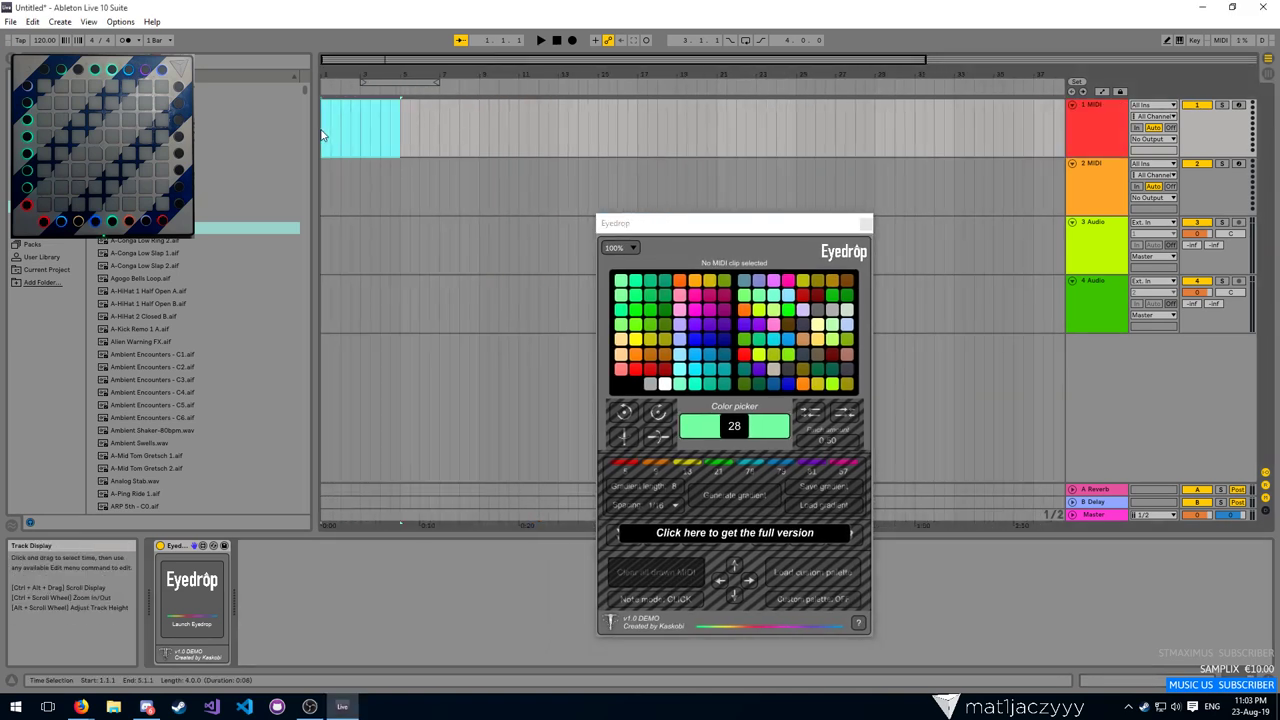
right_click(340, 126)
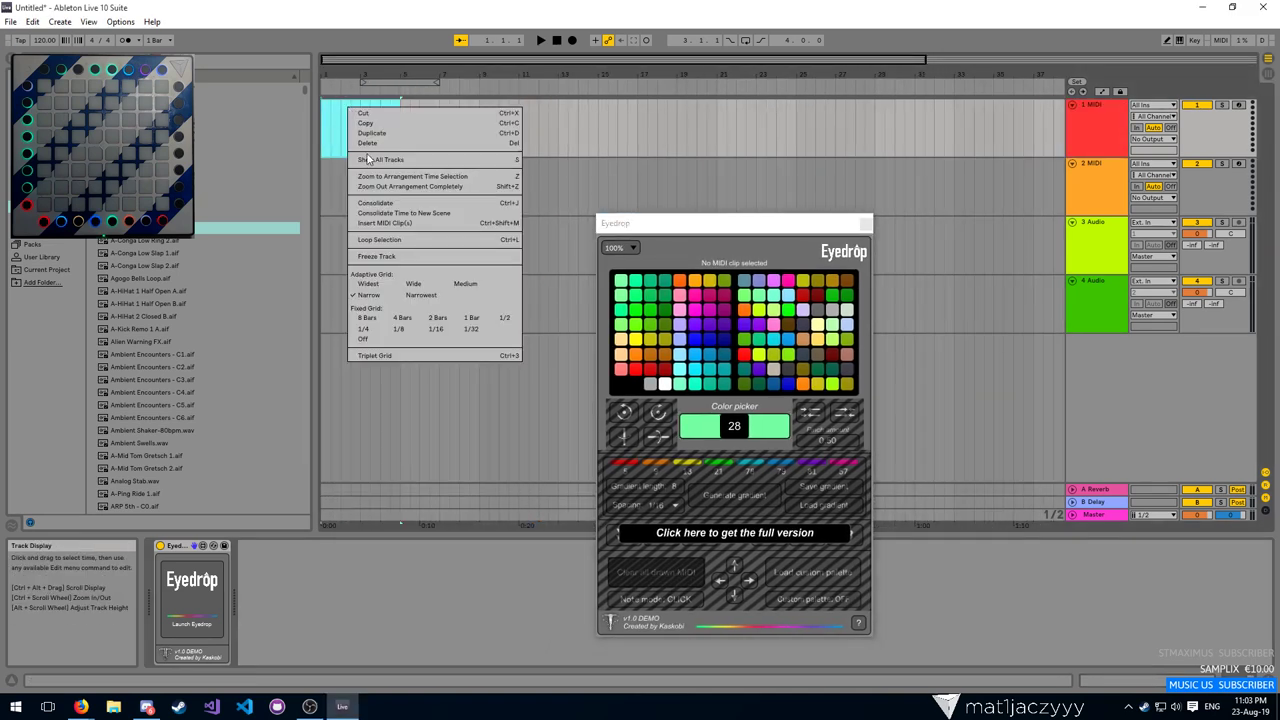
click(404, 225)
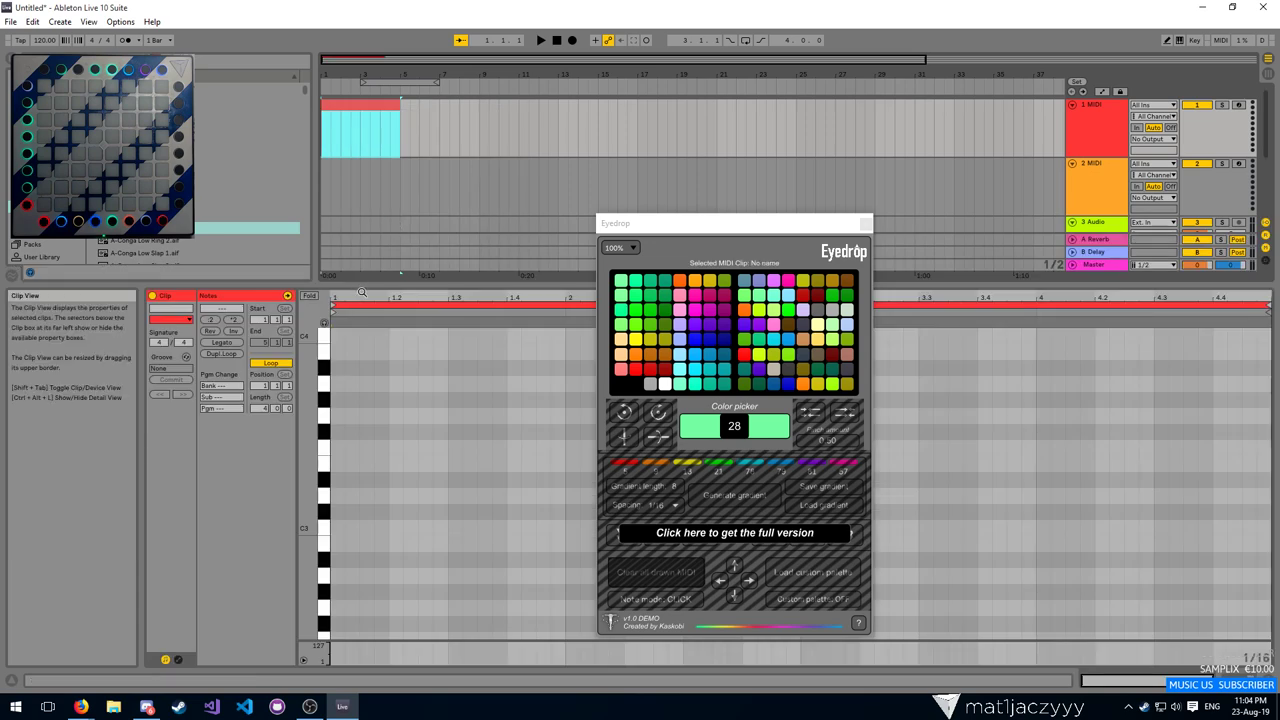
Move the Eyedrop window clear of the enlarged piano roll, and show the first MIDI track's device chain
drag(667, 222, 911, 180)
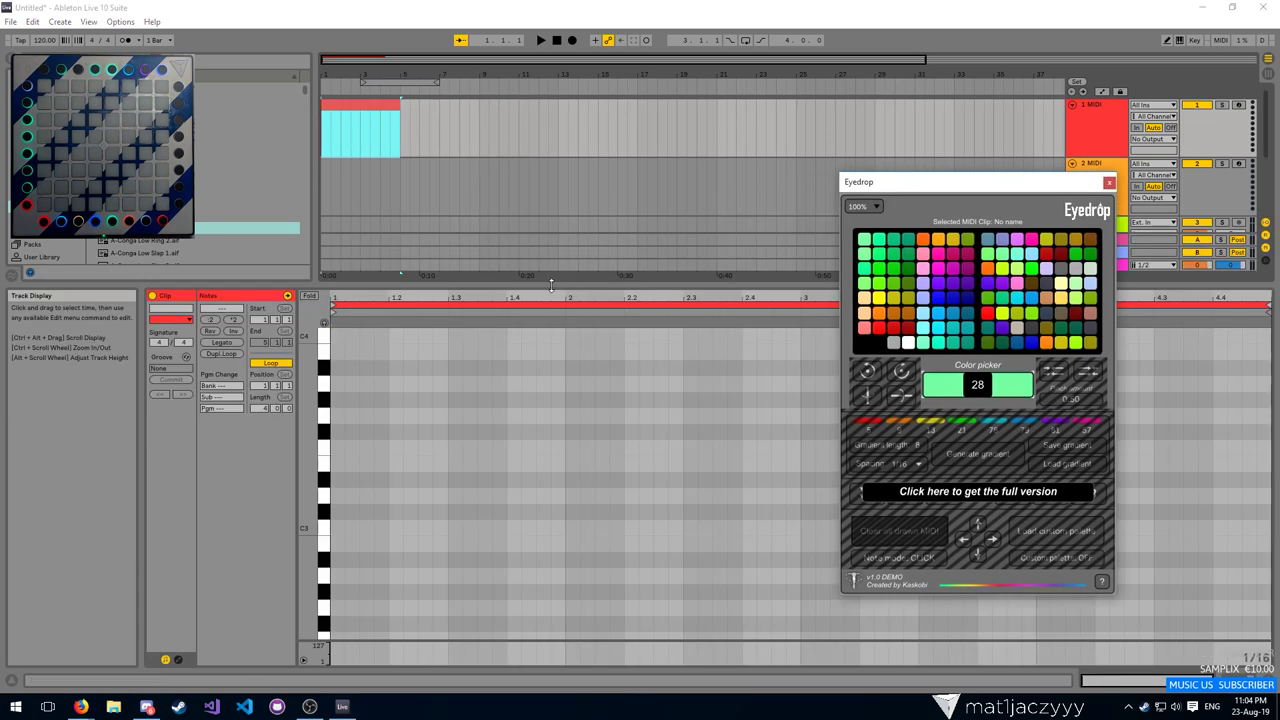
drag(548, 285, 548, 234)
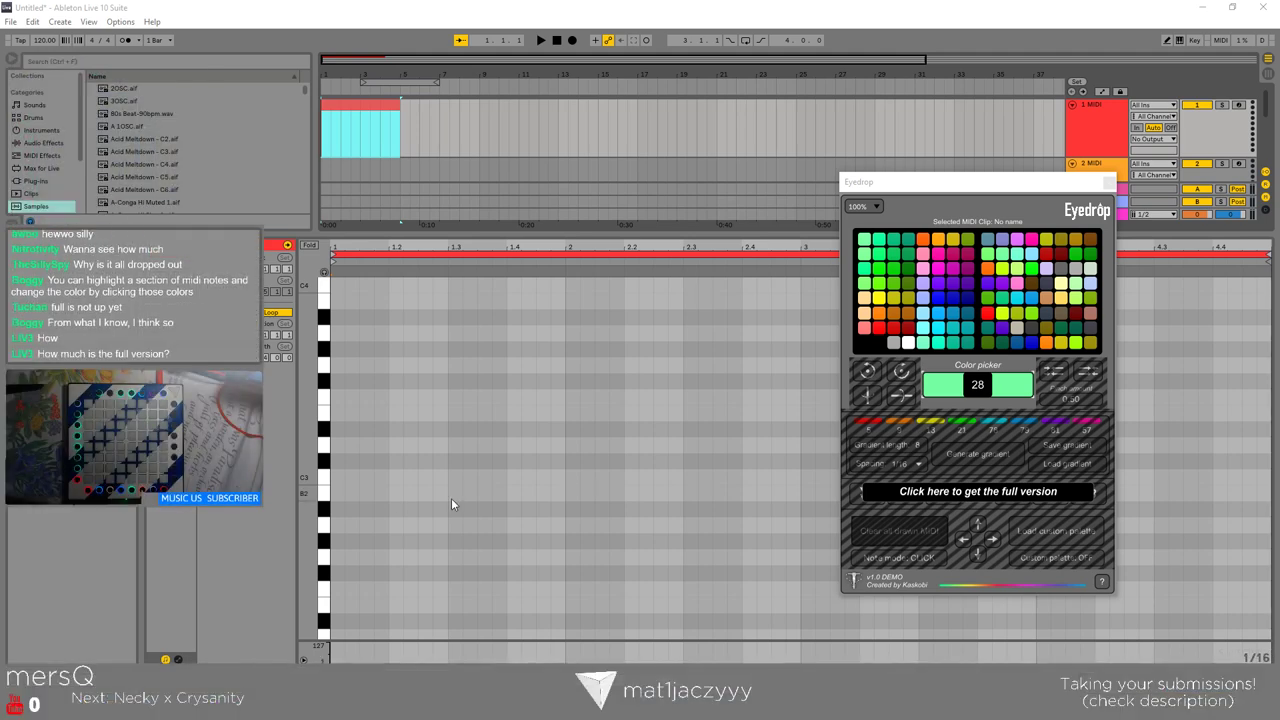
double_click(1118, 157)
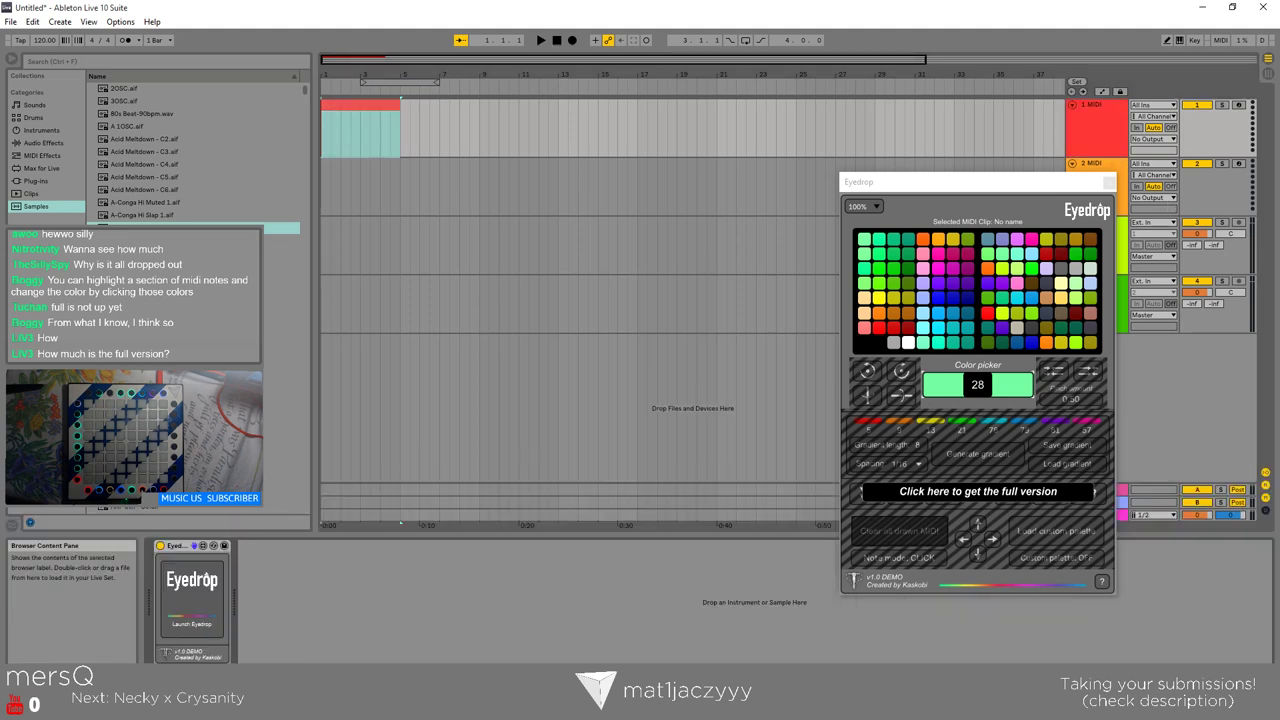
Narrow Live's browser pane to widen the arrangement, and reduce the Windows taskbar to a single row
drag(314, 431, 273, 431)
right_click(705, 706)
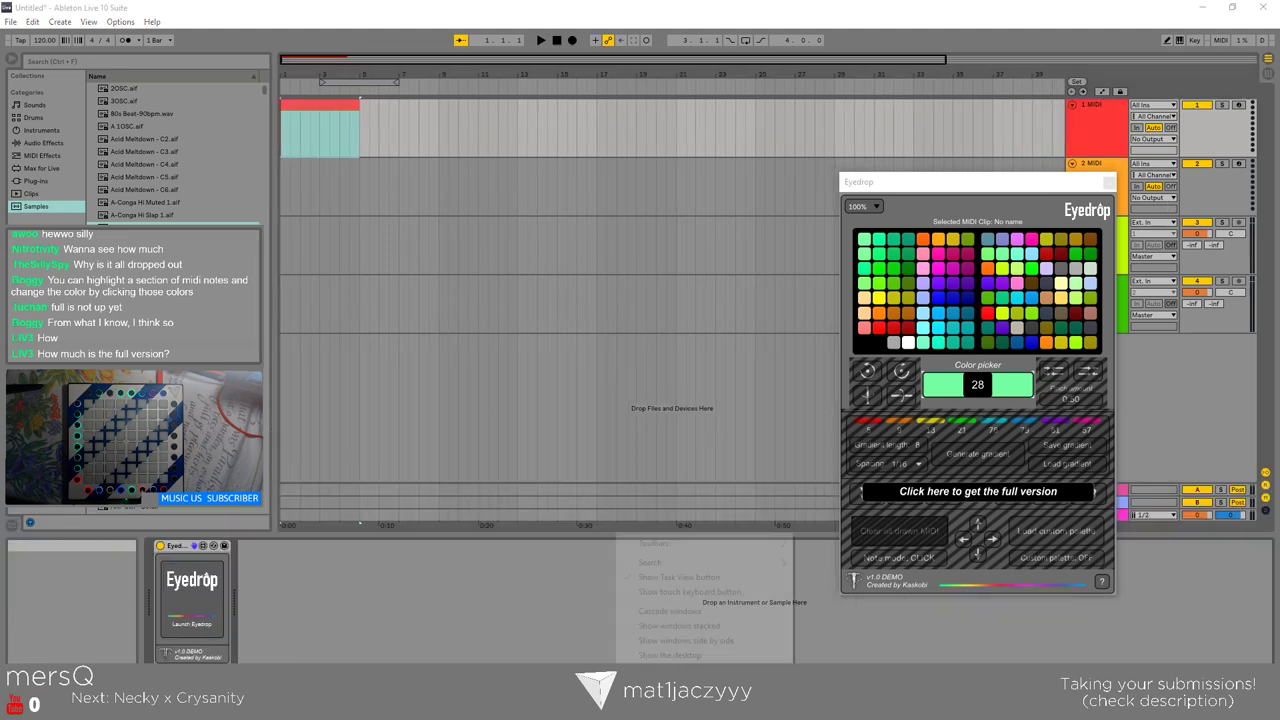
key(Escape)
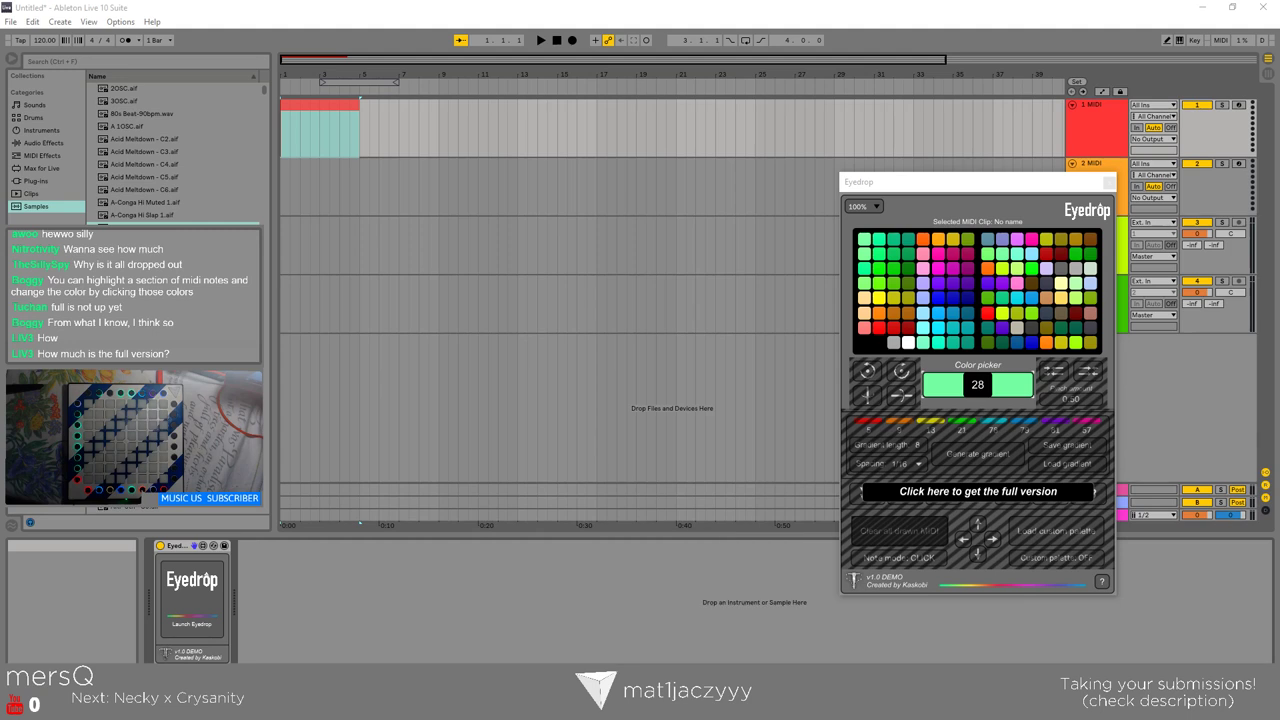
drag(279, 390, 266, 379)
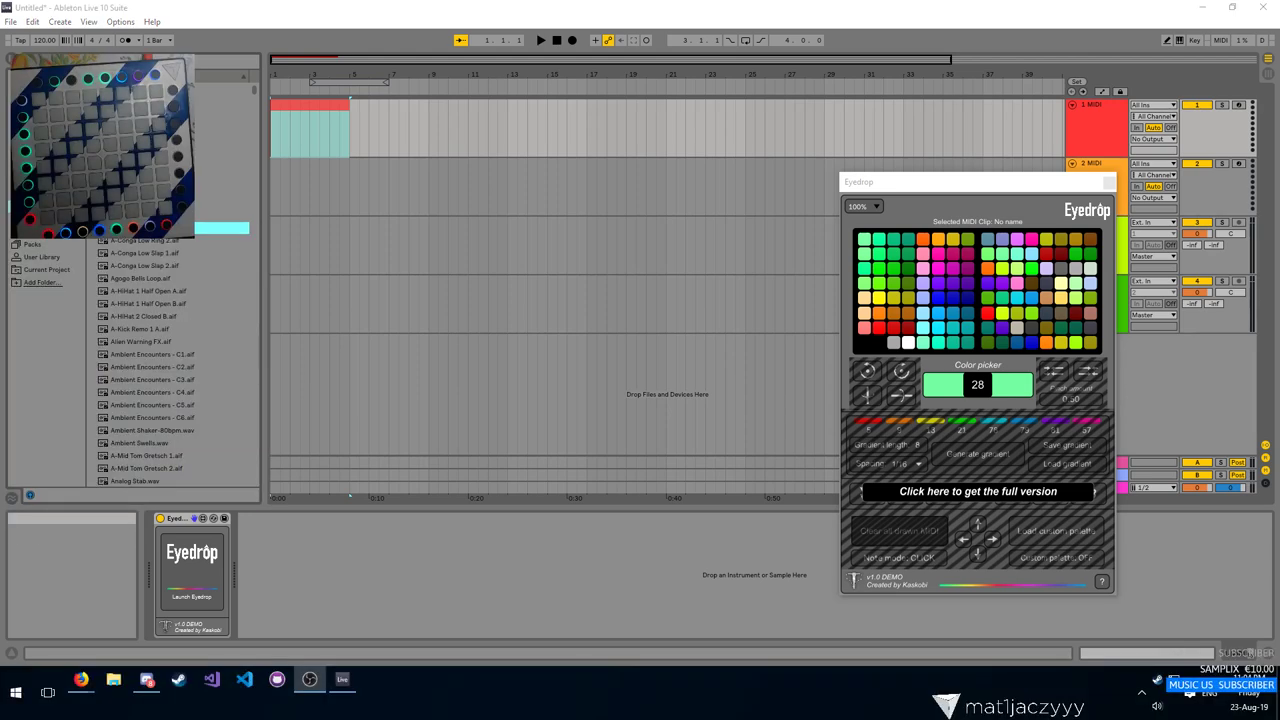
drag(549, 665, 549, 702)
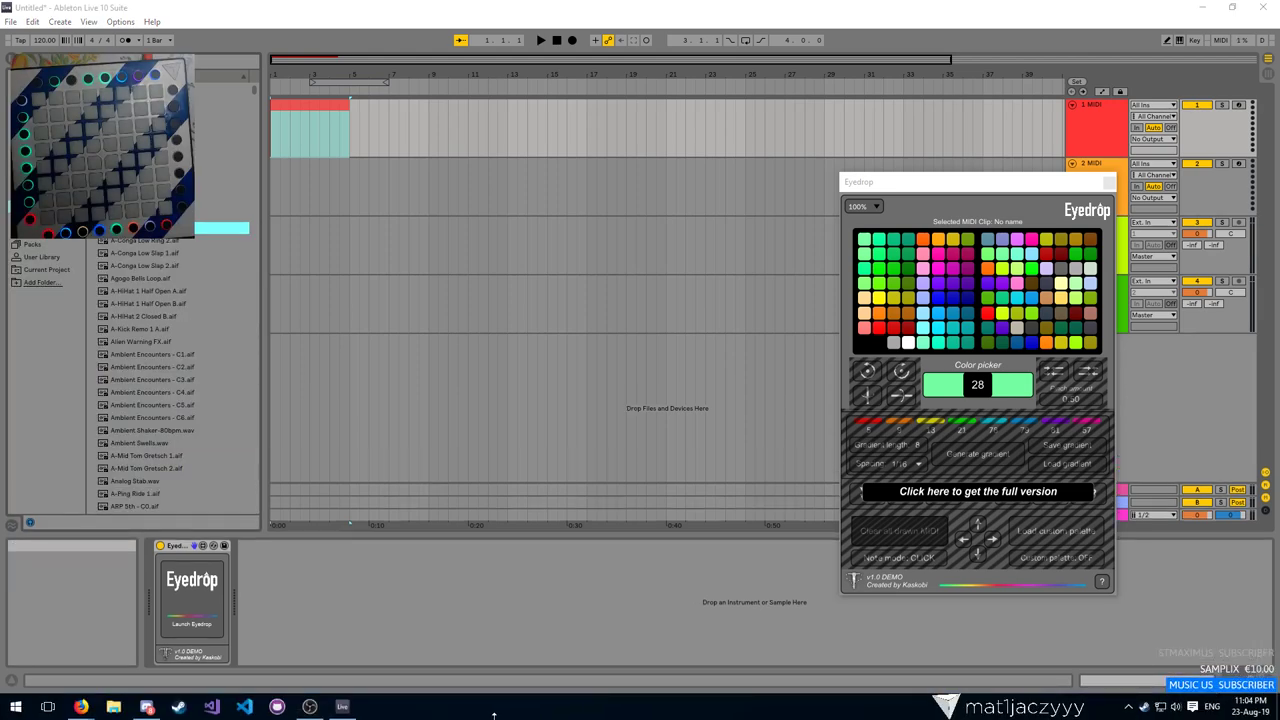
Move the Eyedrop window away from the track controls, and open the first track's MIDI clip in the note editor
click(394, 580)
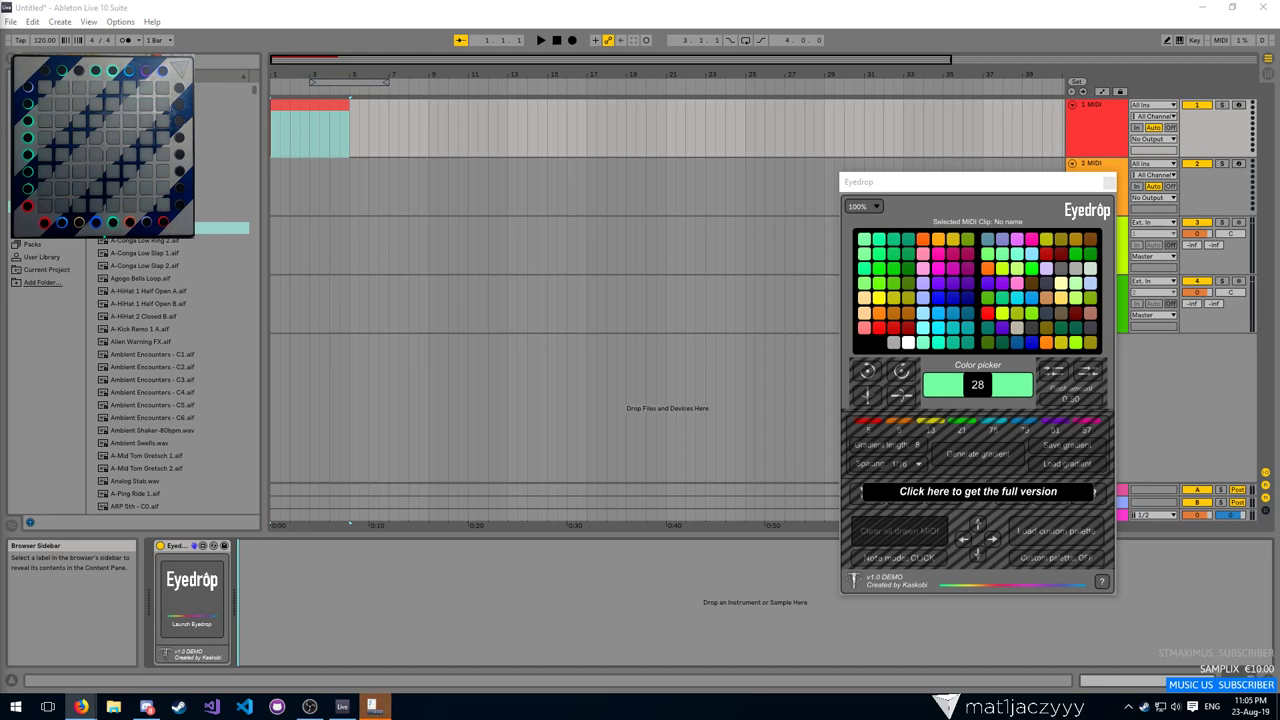
drag(899, 181, 758, 263)
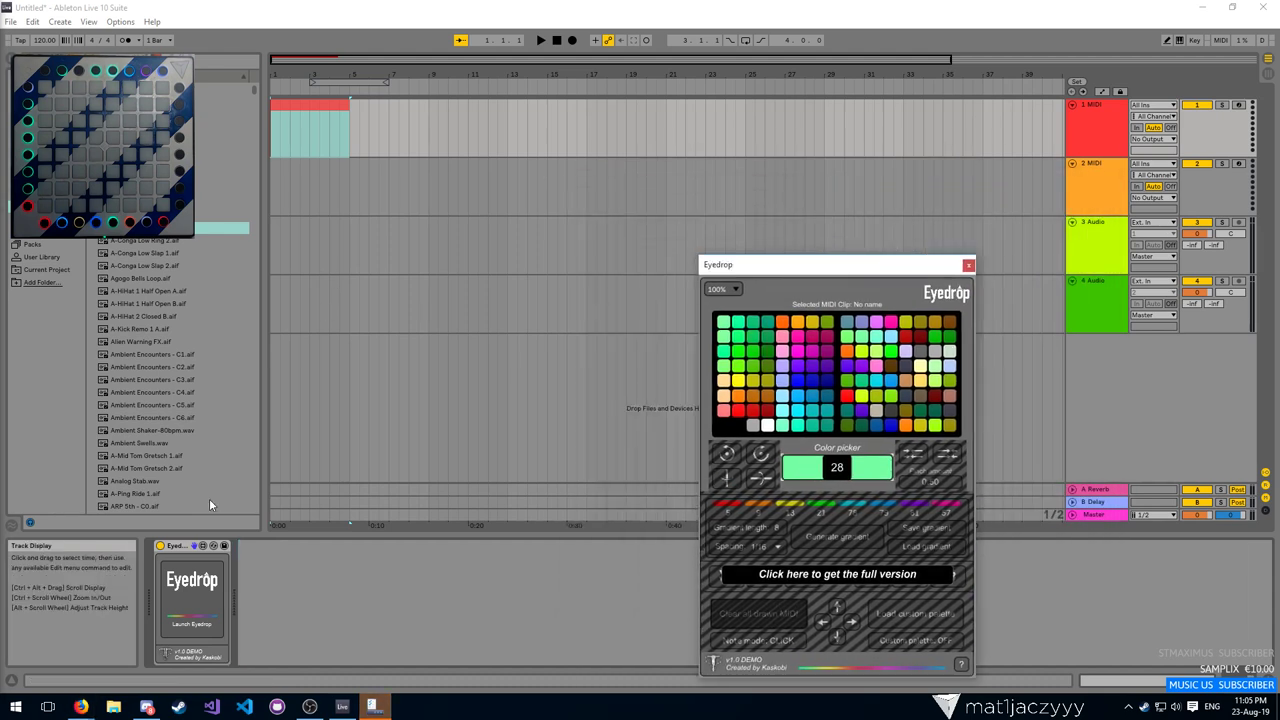
double_click(276, 122)
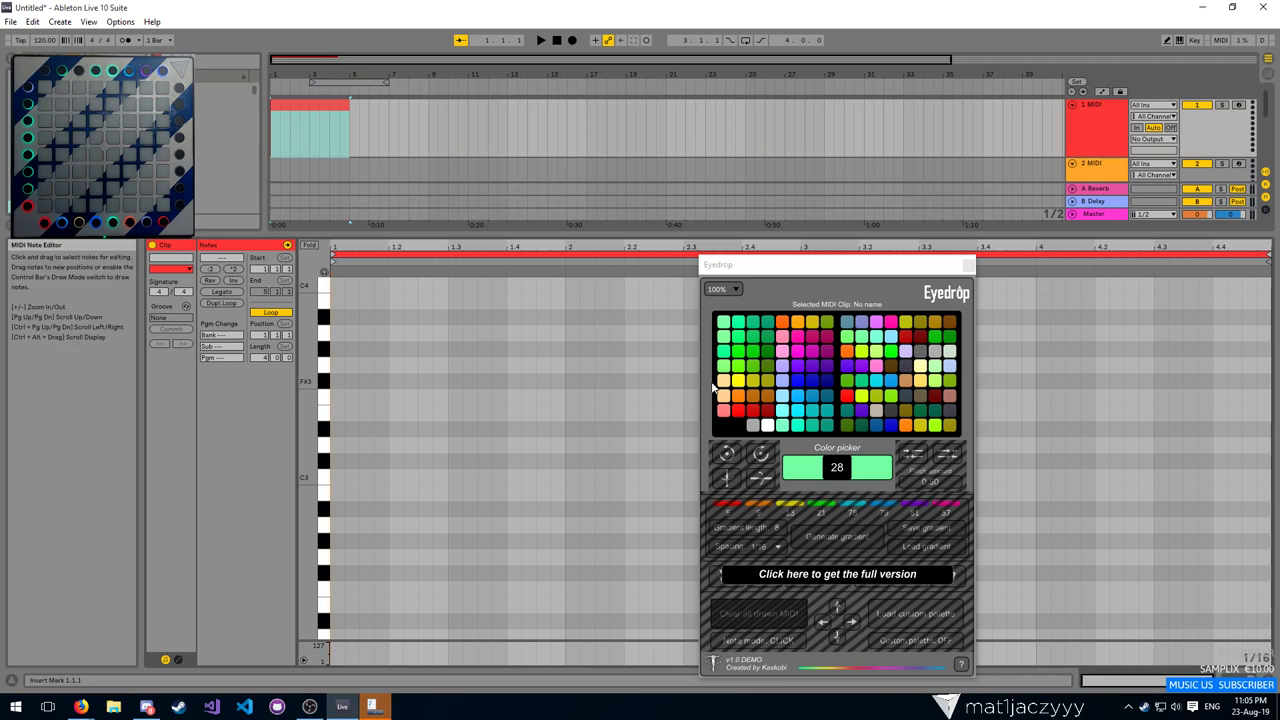
Try Eyedrop's red colour 6 on the empty clip, and place the insert marker at the clip's start
click(779, 368)
click(779, 368)
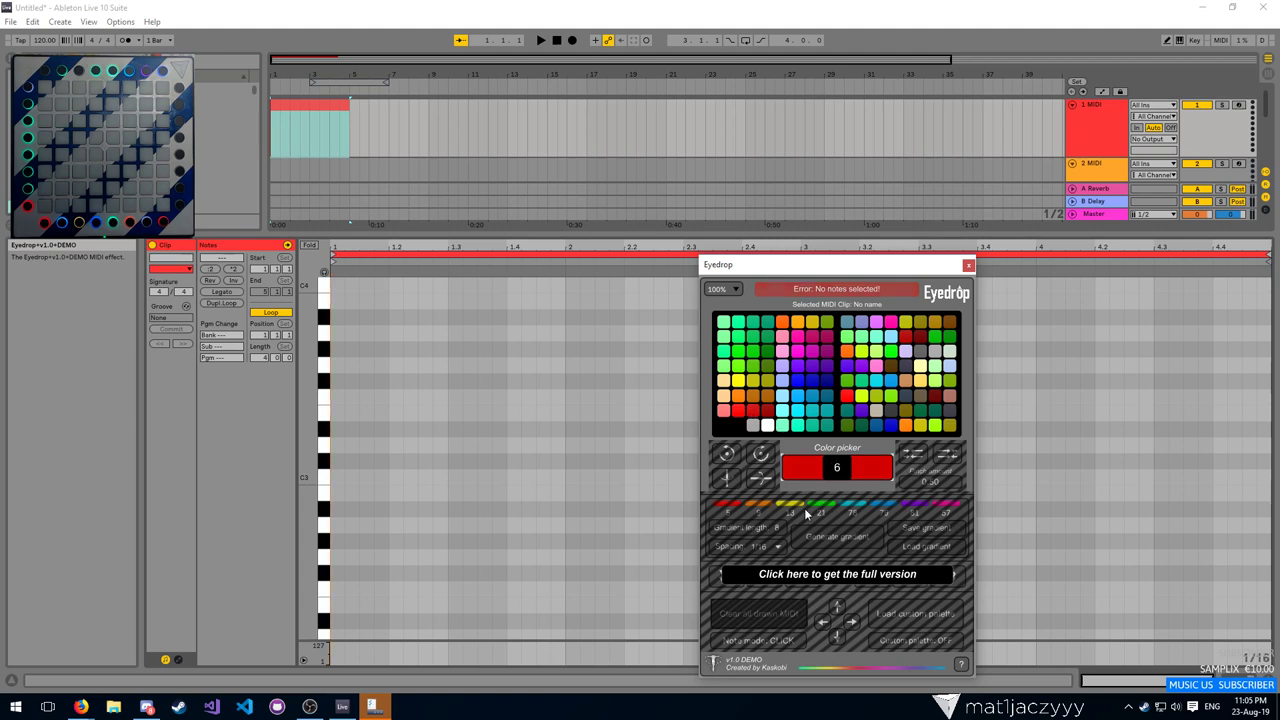
click(336, 331)
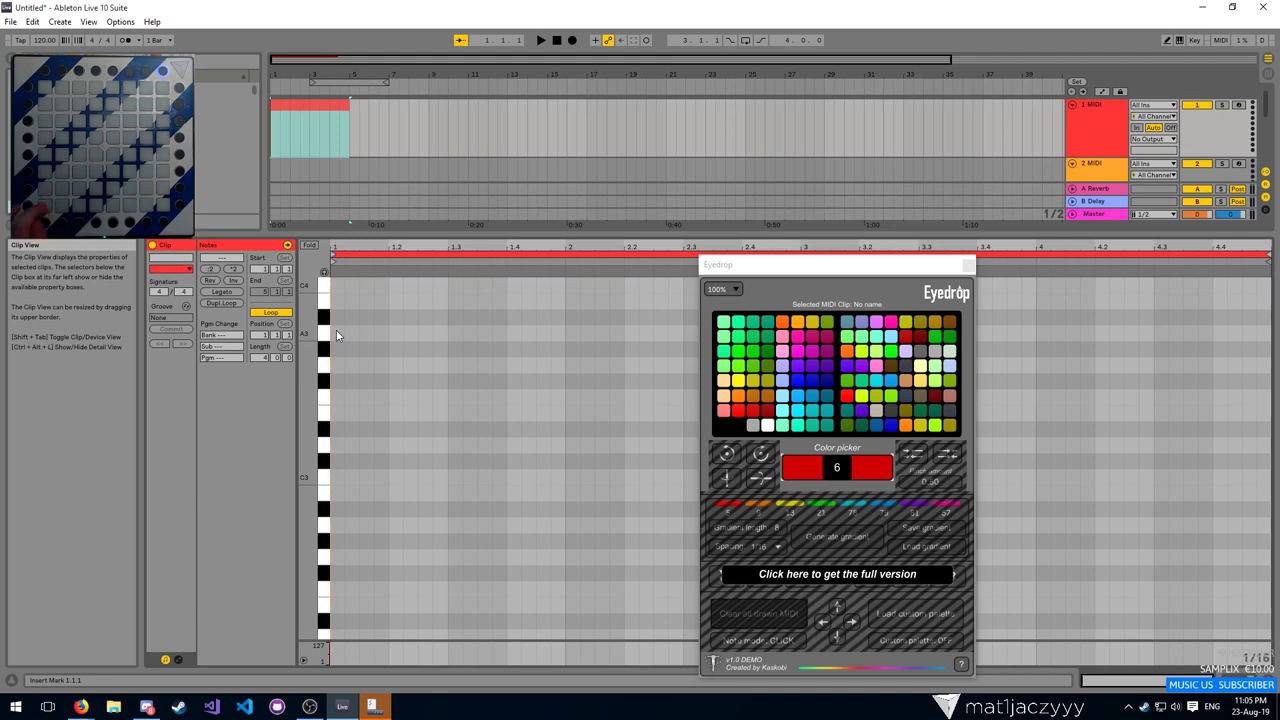
Route the first MIDI track's output to Launchpad Pro Output (Launchpad Open) on Ch. 6, and arm the track
click(1155, 139)
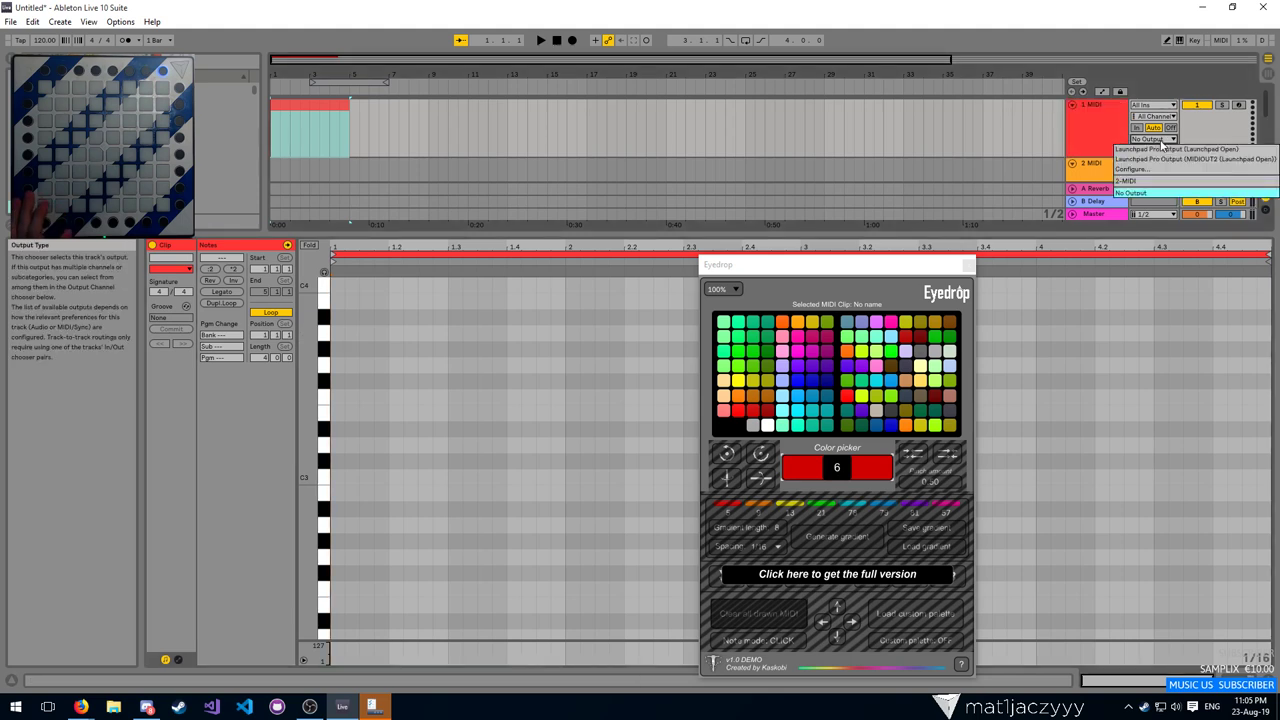
click(1168, 149)
click(1155, 150)
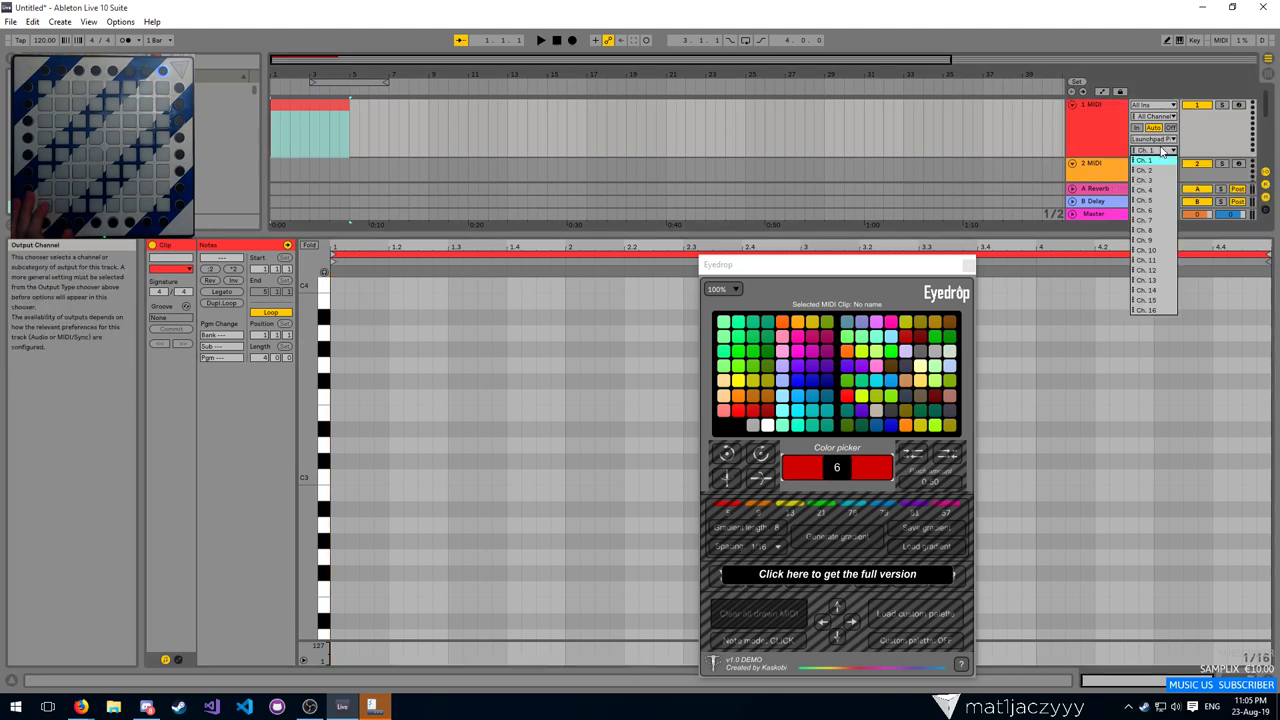
click(1164, 217)
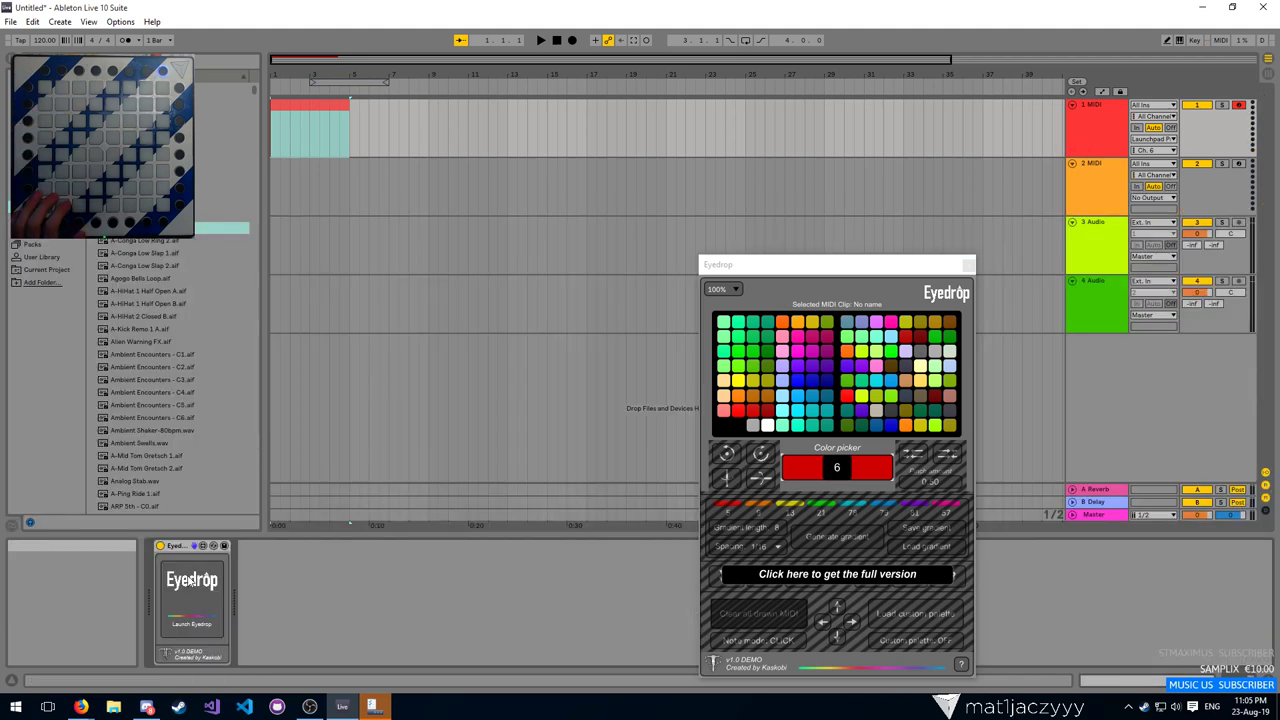
click(183, 548)
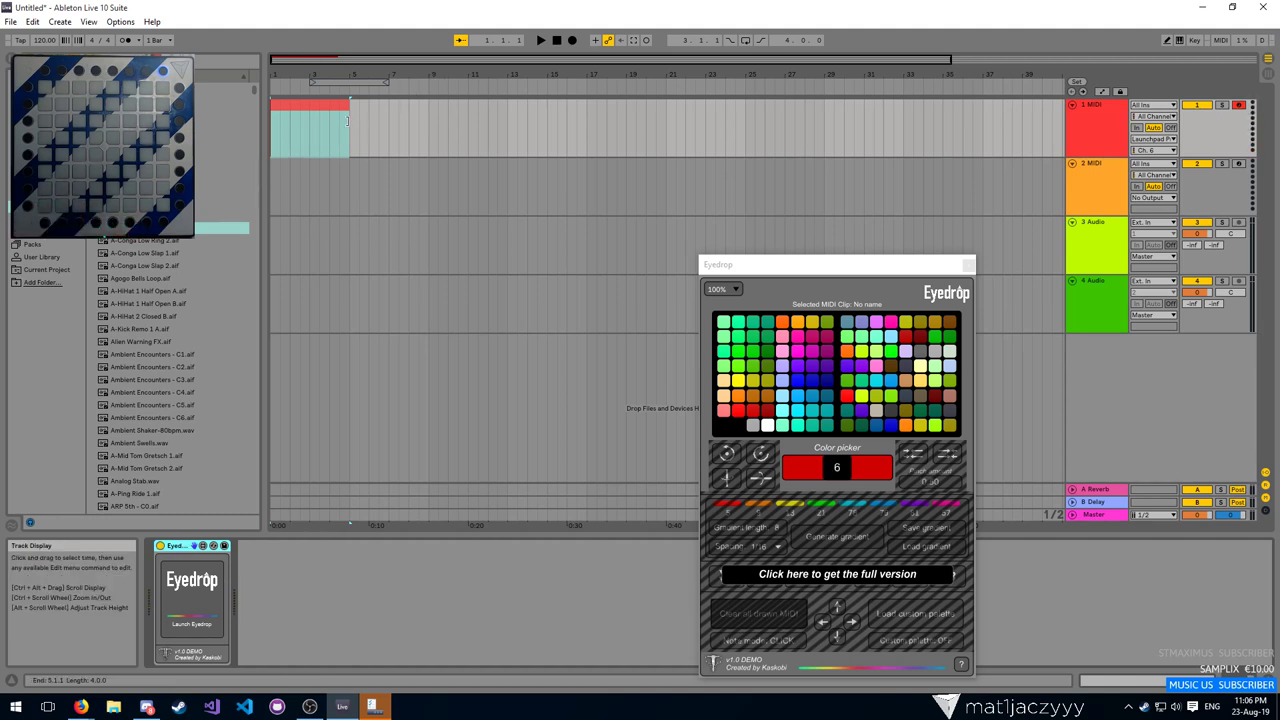
Reopen the MIDI clip and step-enter three rising consecutive notes between C1 and D1 from its start
double_click(309, 105)
drag(310, 337, 255, 374)
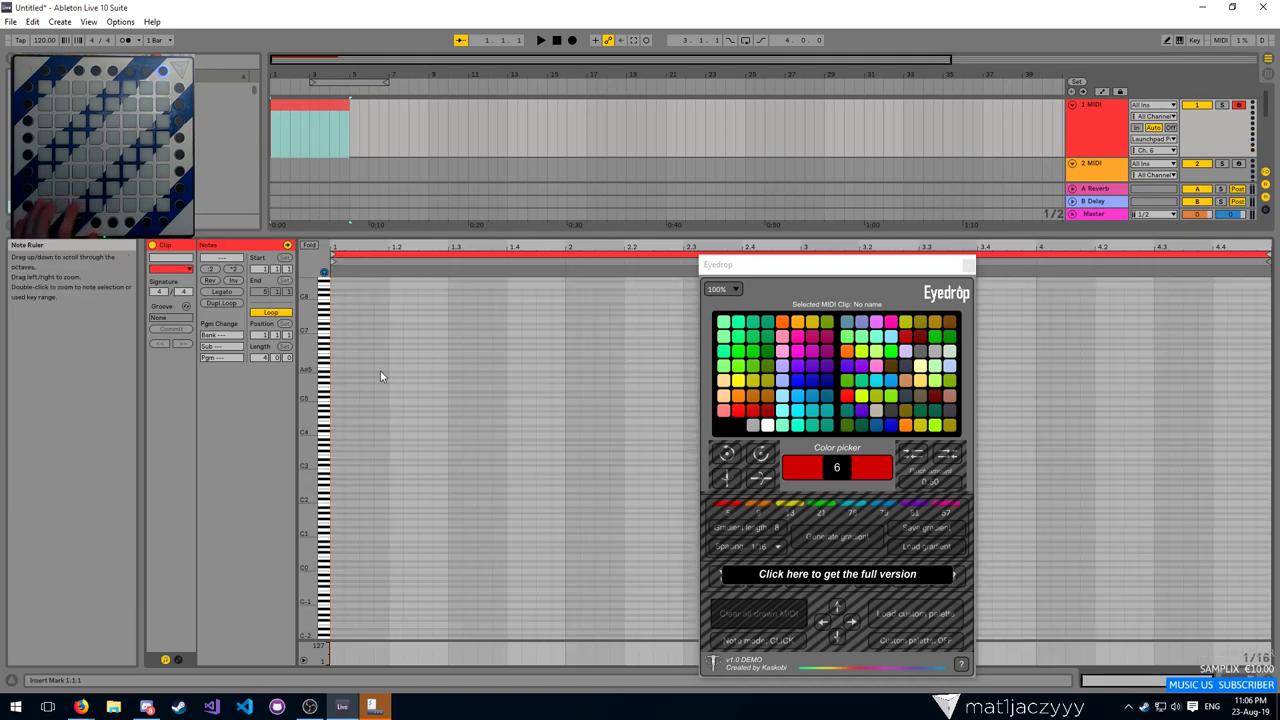
key(Right)
key(Right)
key(Right)
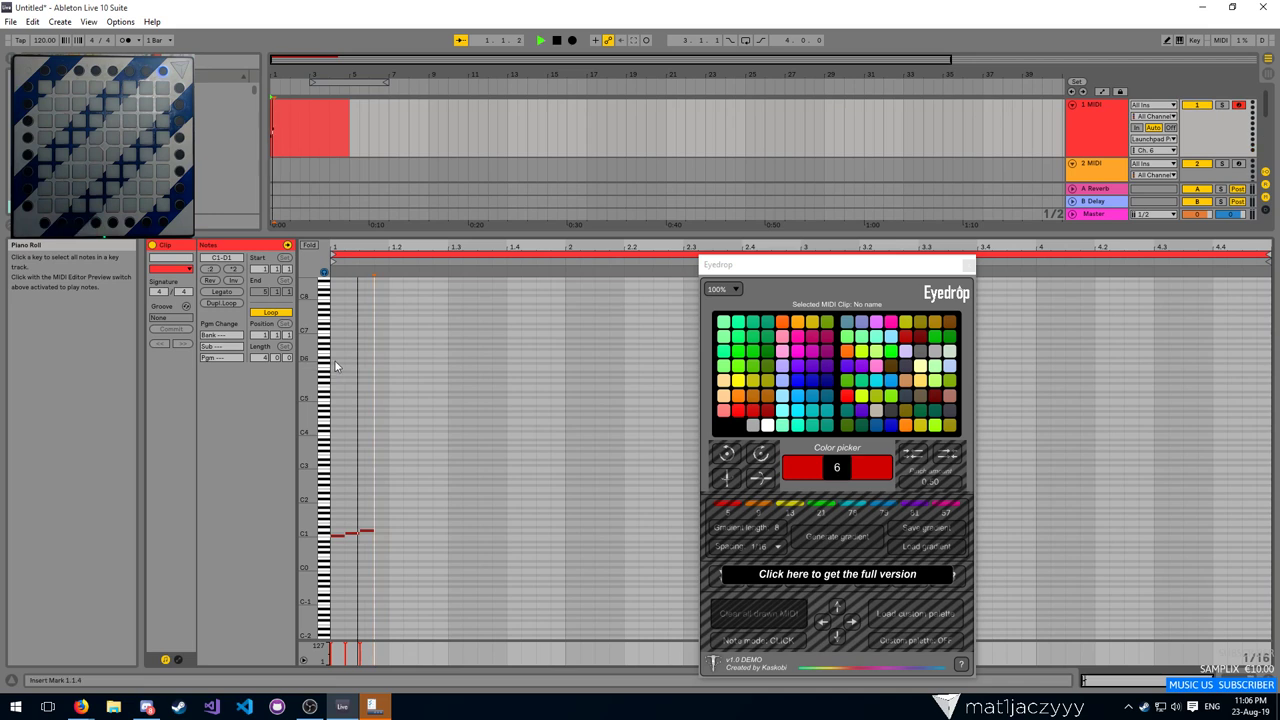
Play back the three entered notes with the arrangement zoomed to the clip
double_click(280, 78)
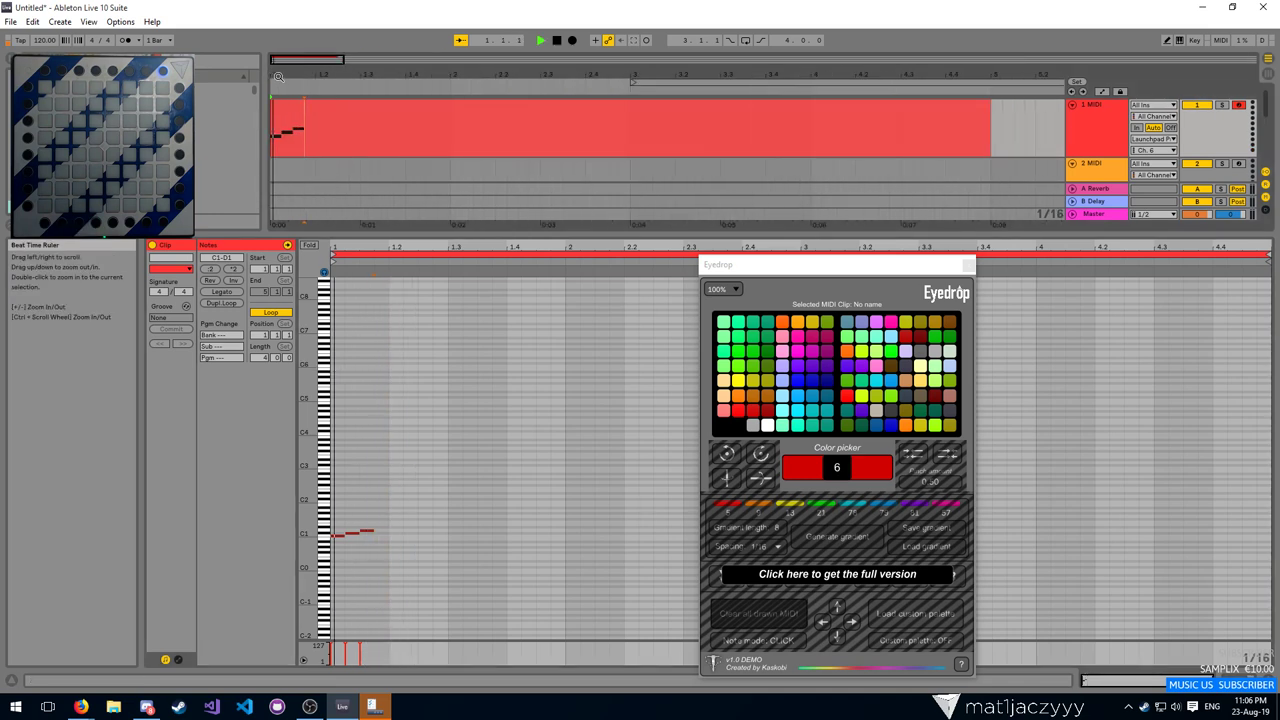
key(space)
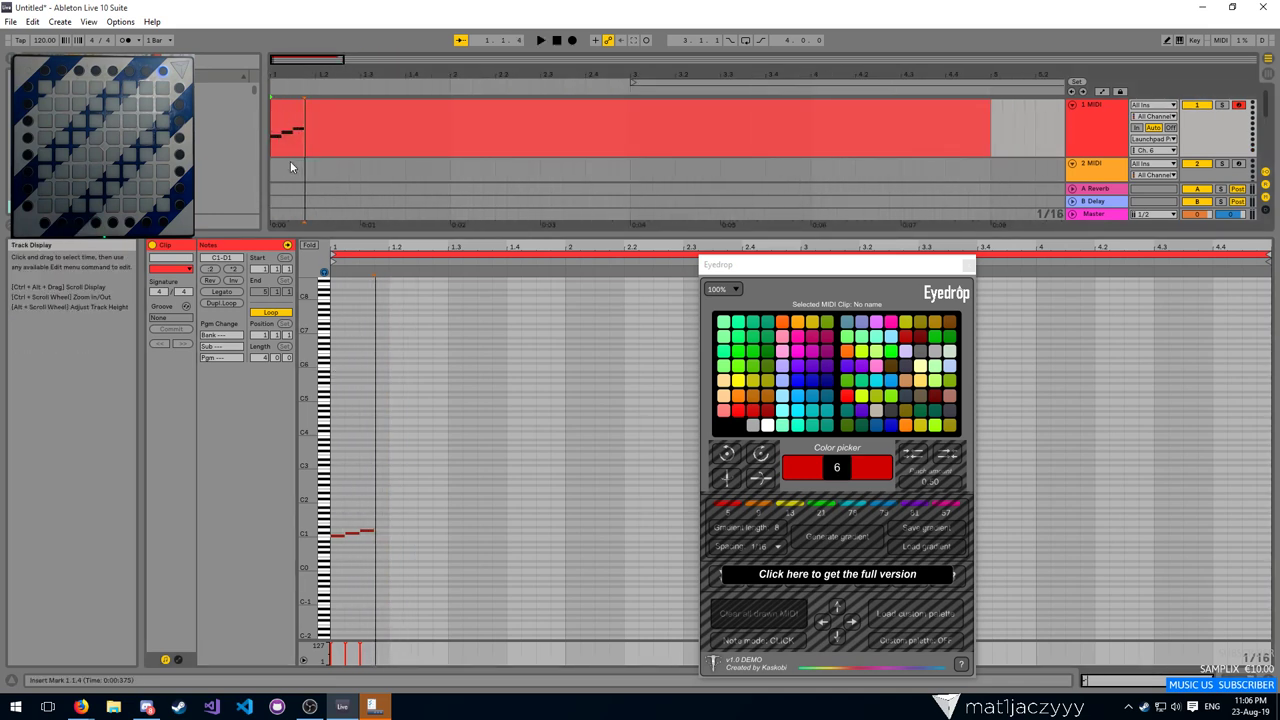
key(space)
key(space)
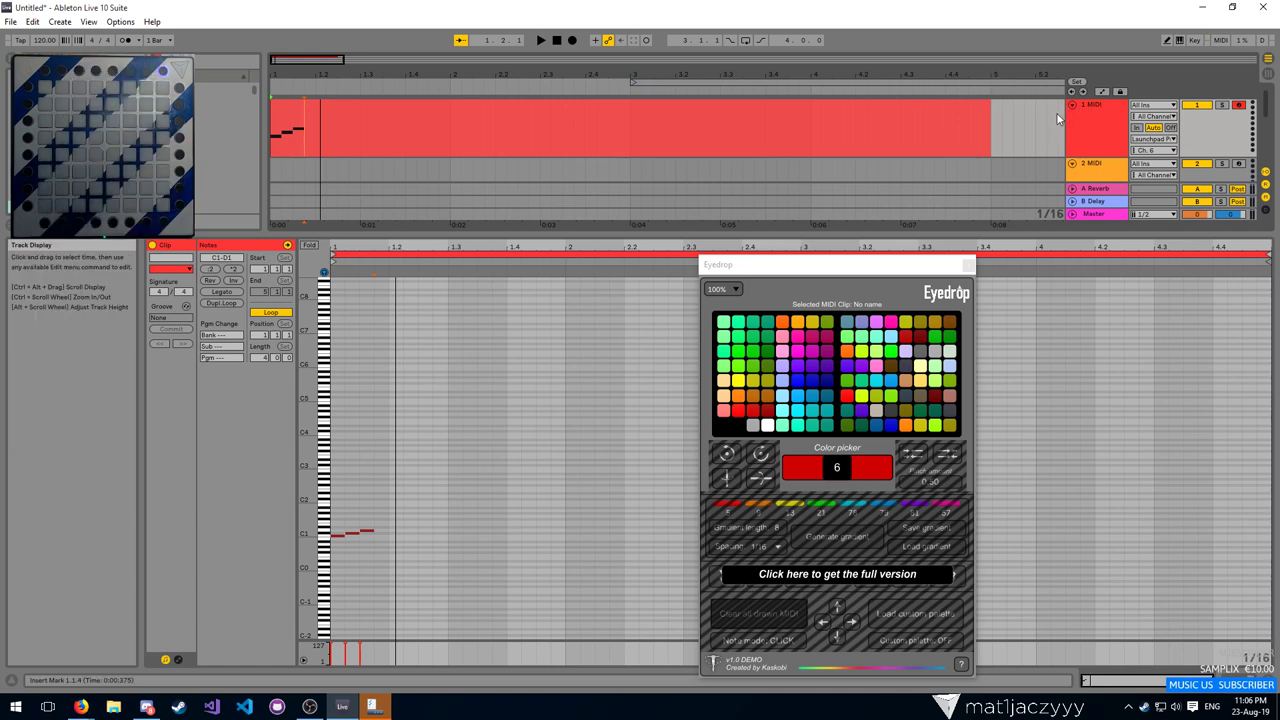
Recolour the three notes with Eyedrop's orange 84, and play the clip from its start
drag(500, 466, 345, 546)
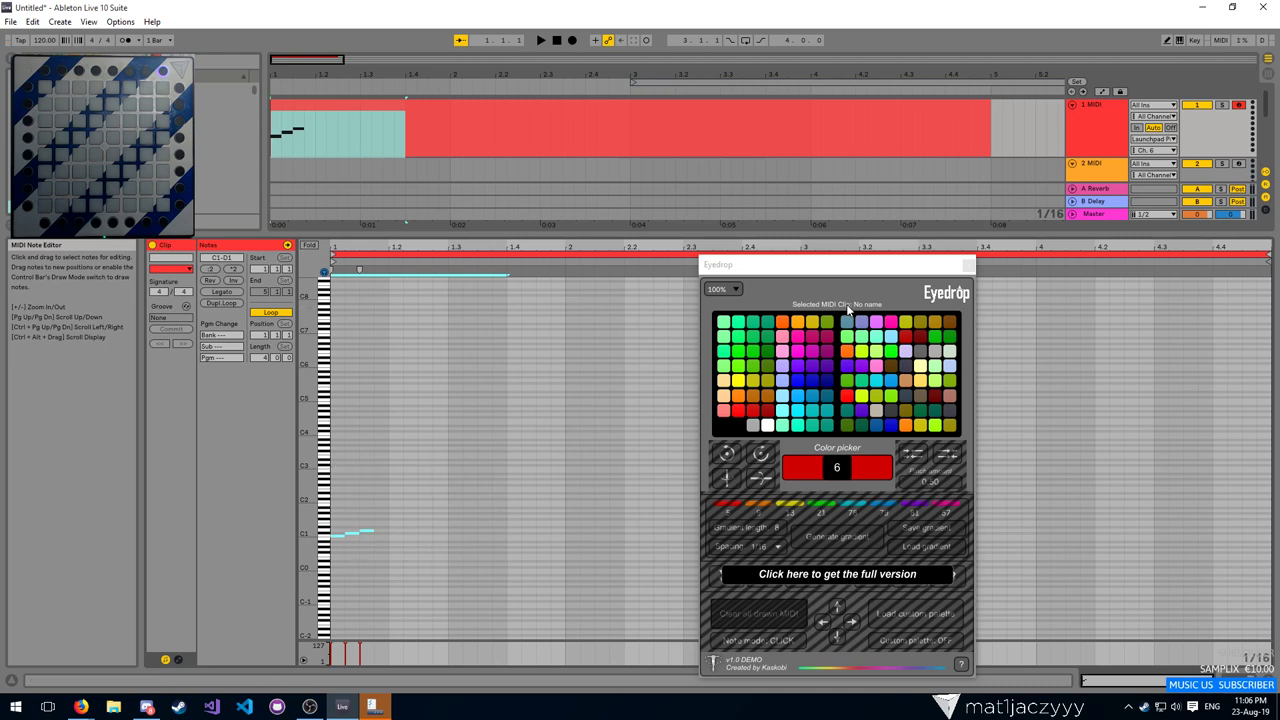
click(846, 351)
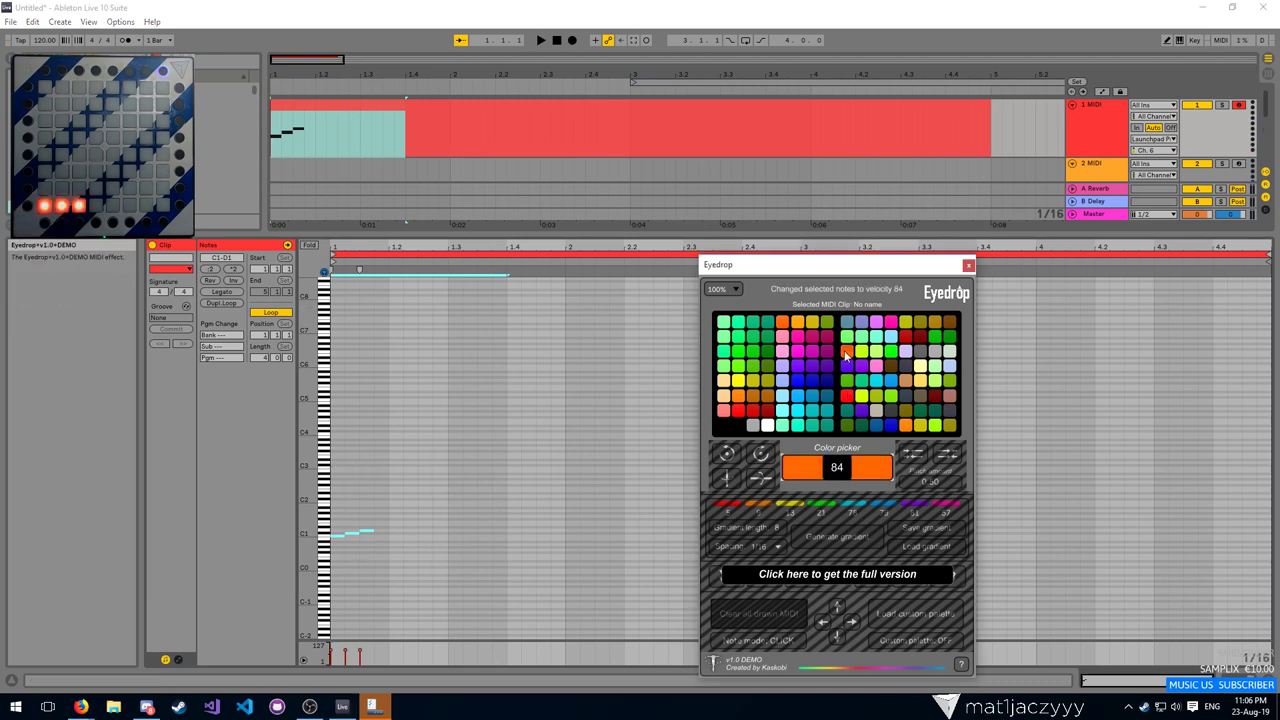
click(273, 138)
key(space)
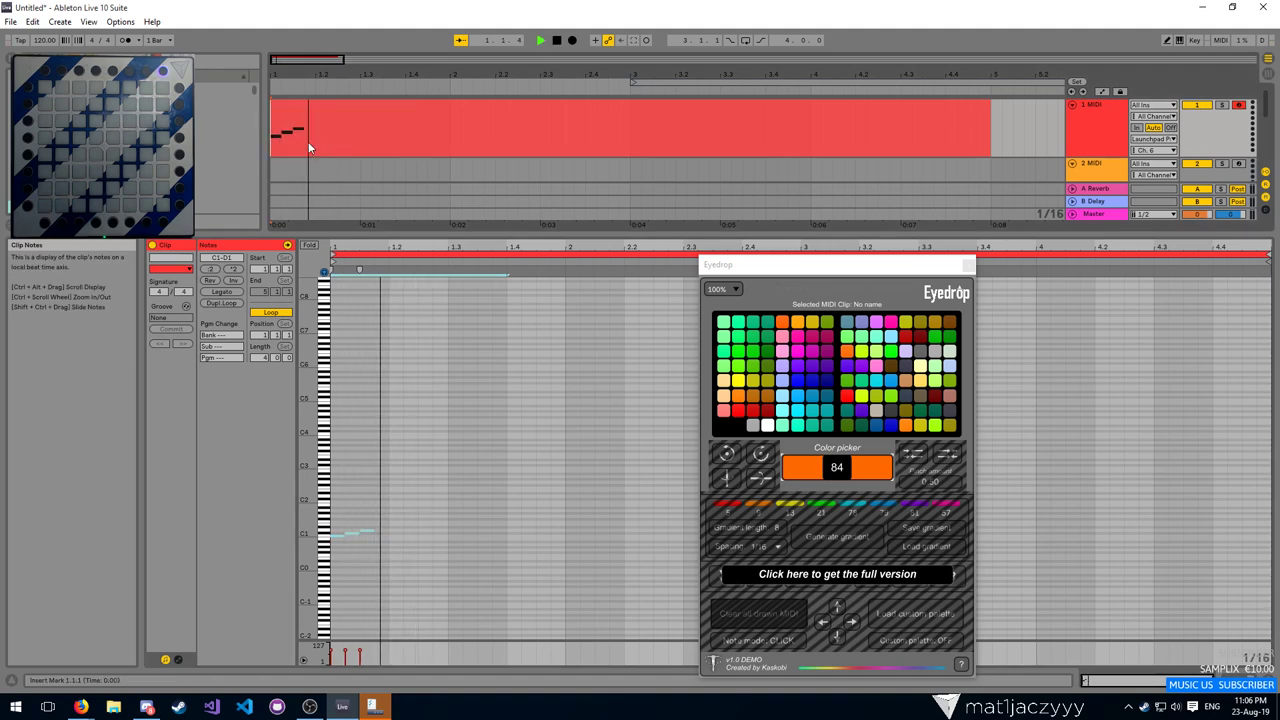
key(space)
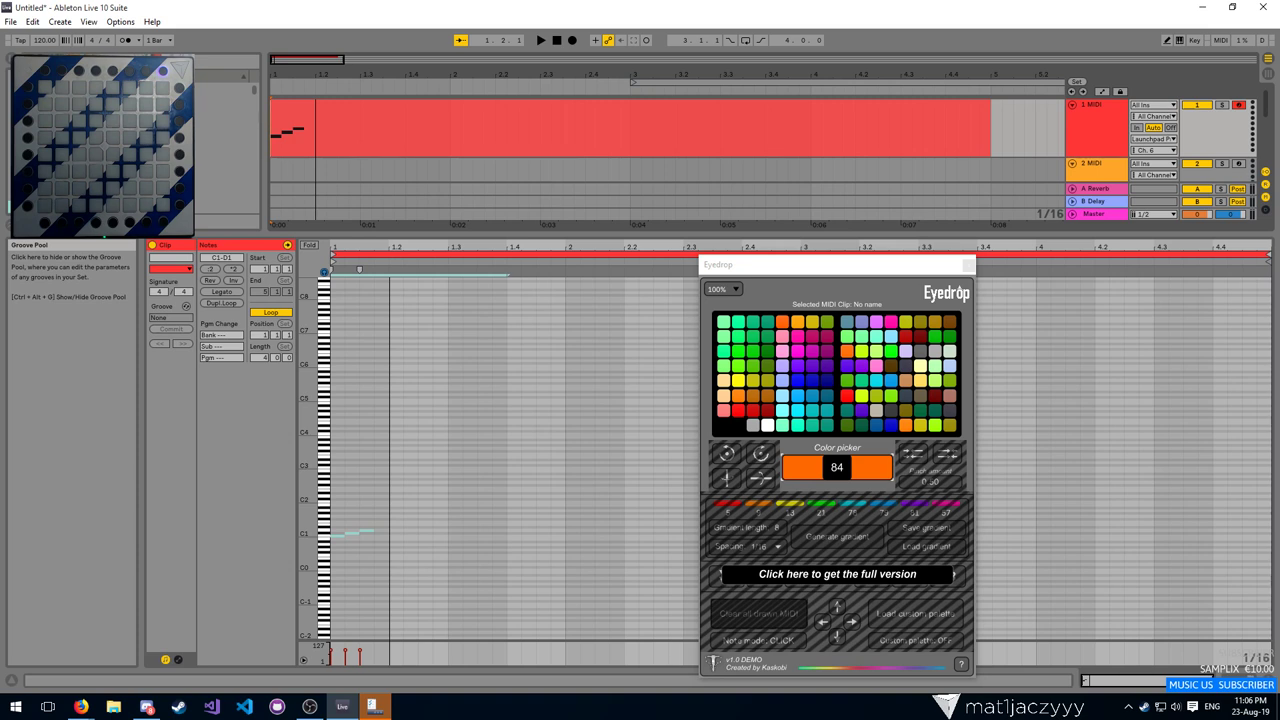
Replay the recoloured notes several times with the arrangement zoomed in closer on them
click(278, 138)
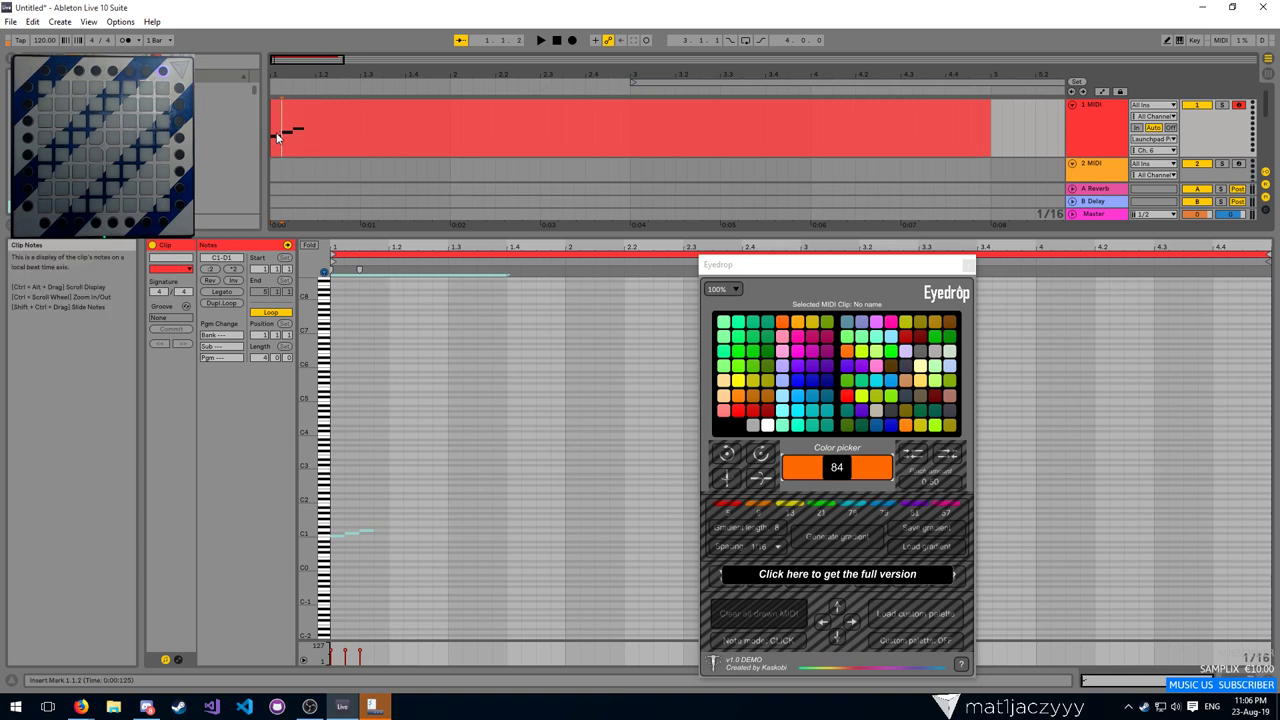
key(space)
drag(283, 75, 283, 125)
key(space)
key(space)
key(space)
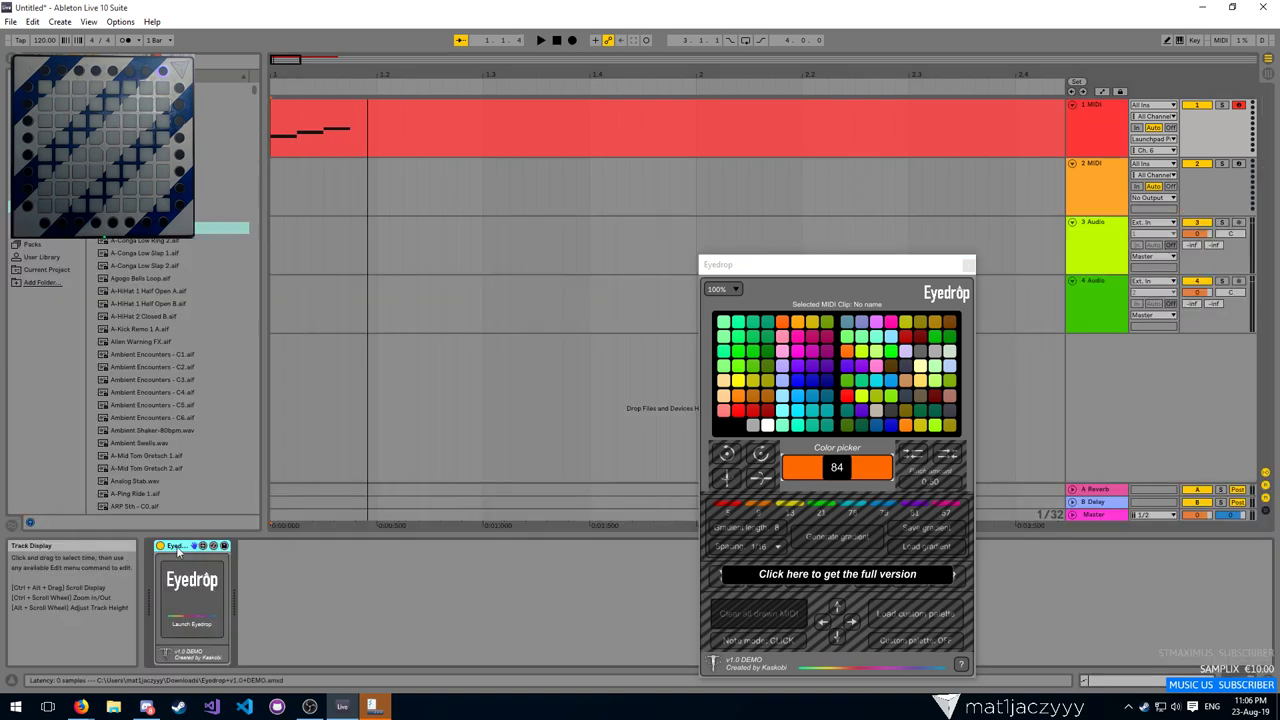
Move the Eyedrop device to the second MIDI track, and reapply orange 84 to the three notes in the first track's clip
click(1079, 190)
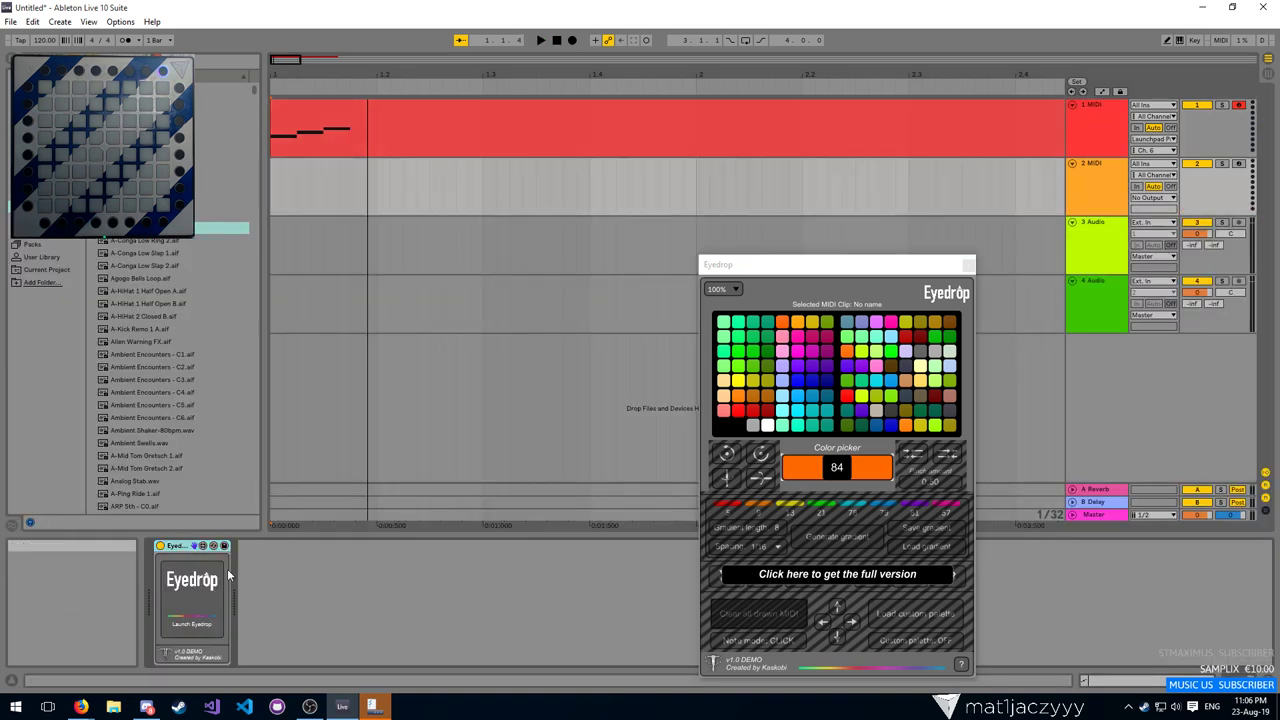
double_click(366, 119)
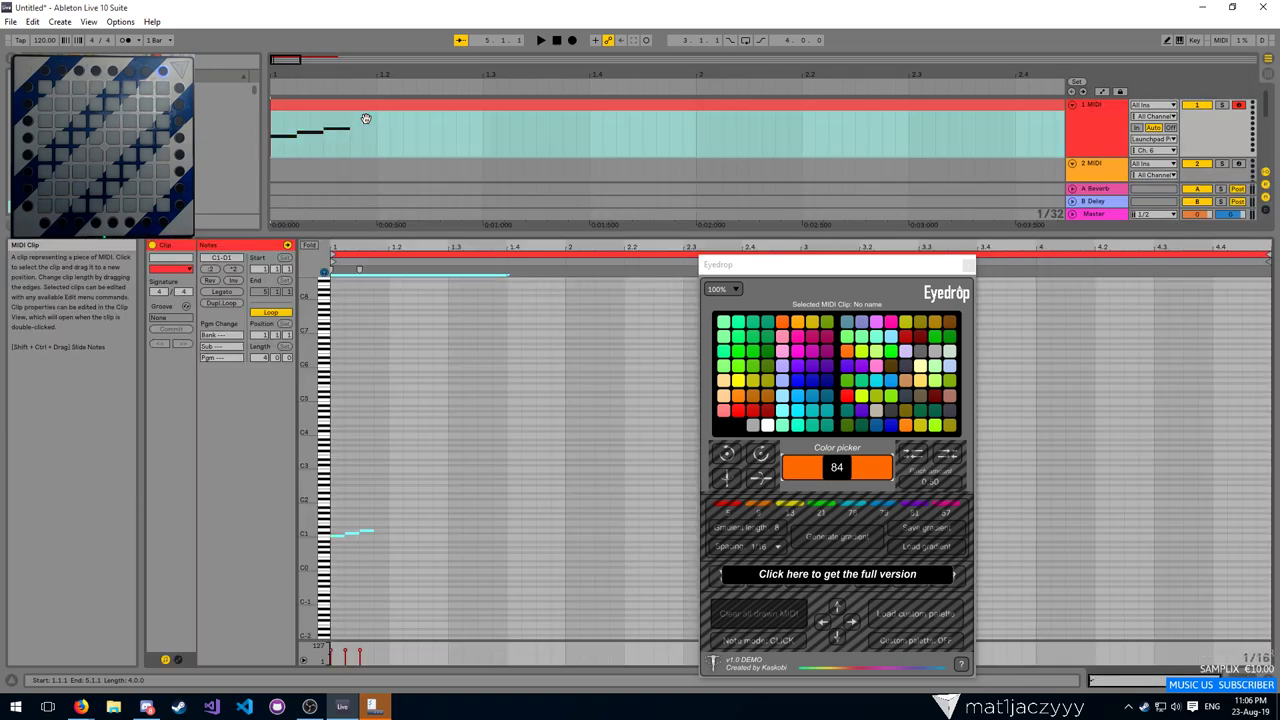
drag(414, 620, 330, 501)
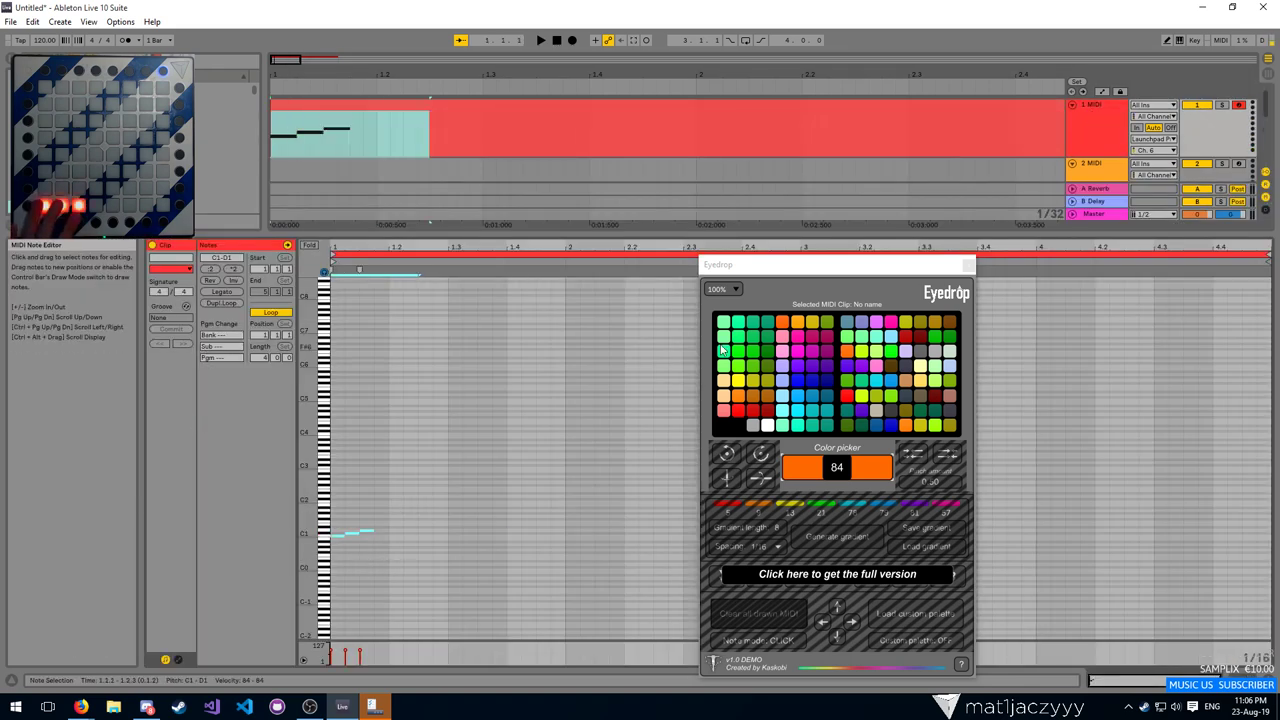
click(849, 357)
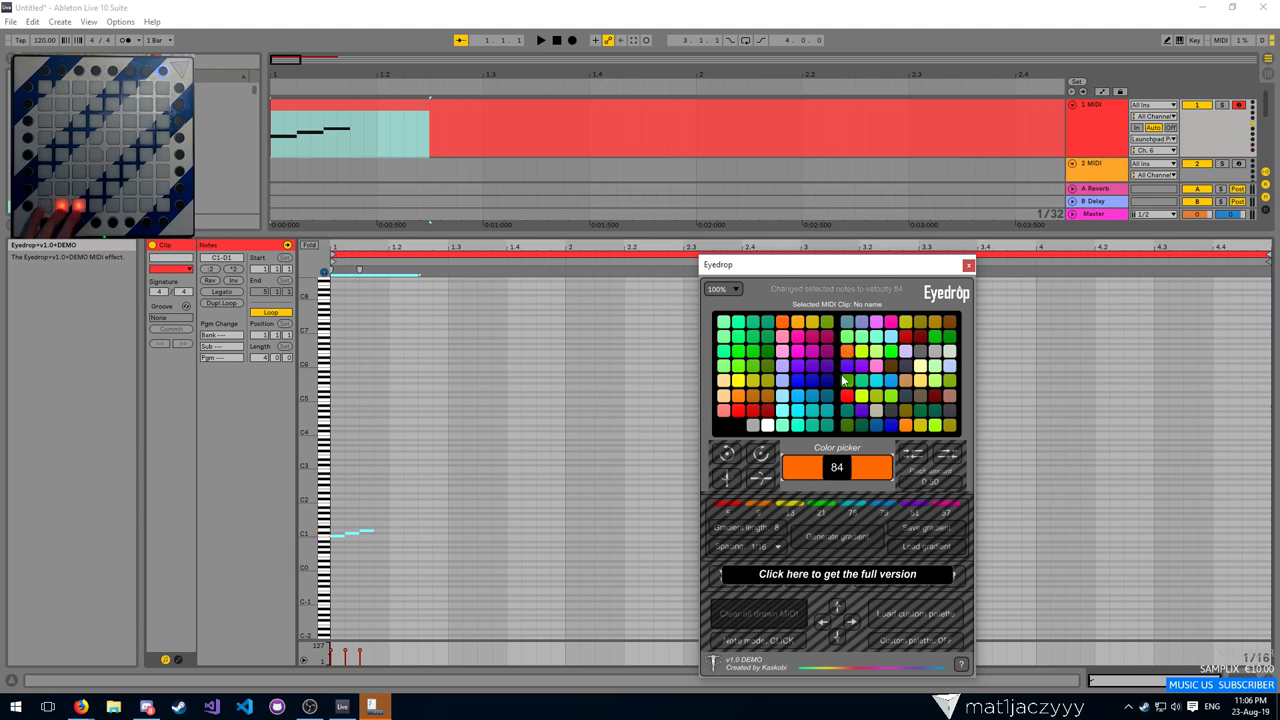
Change the three notes to Eyedrop's green 17, and play the clip to check their colour
click(744, 367)
click(507, 464)
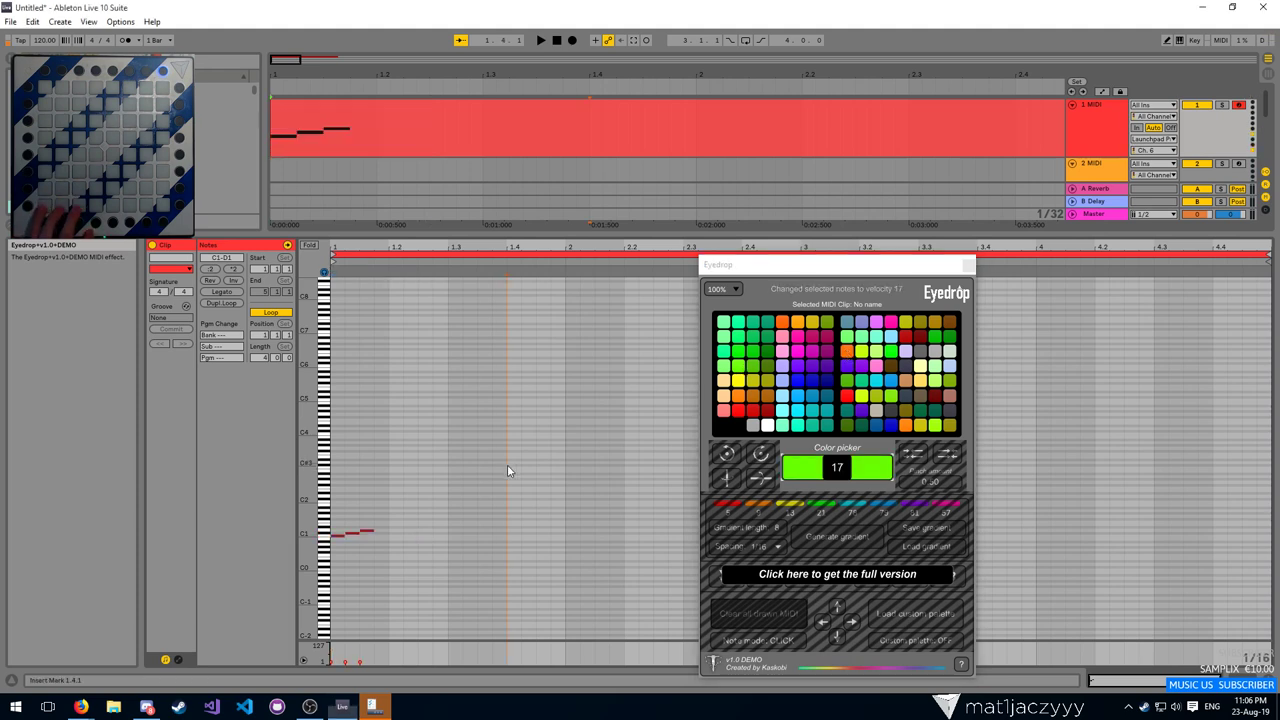
key(space)
key(space)
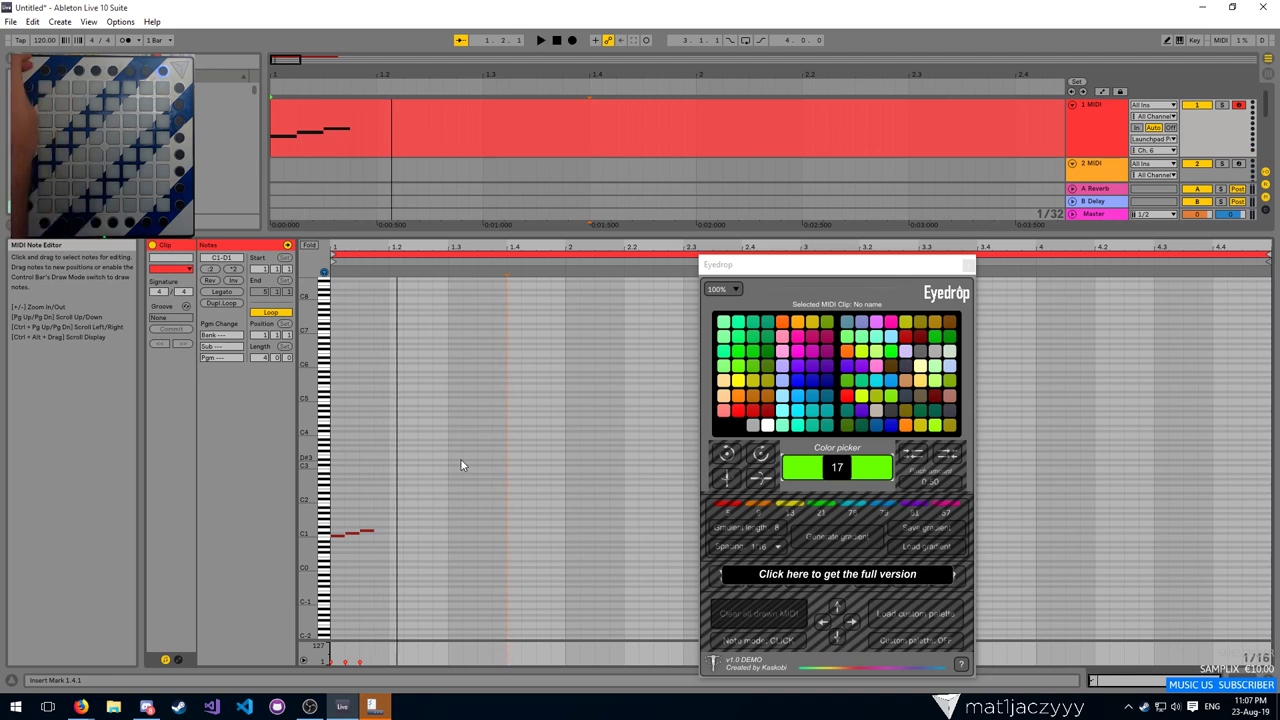
Set the first MIDI track's output channel to Ch. 16
click(1153, 150)
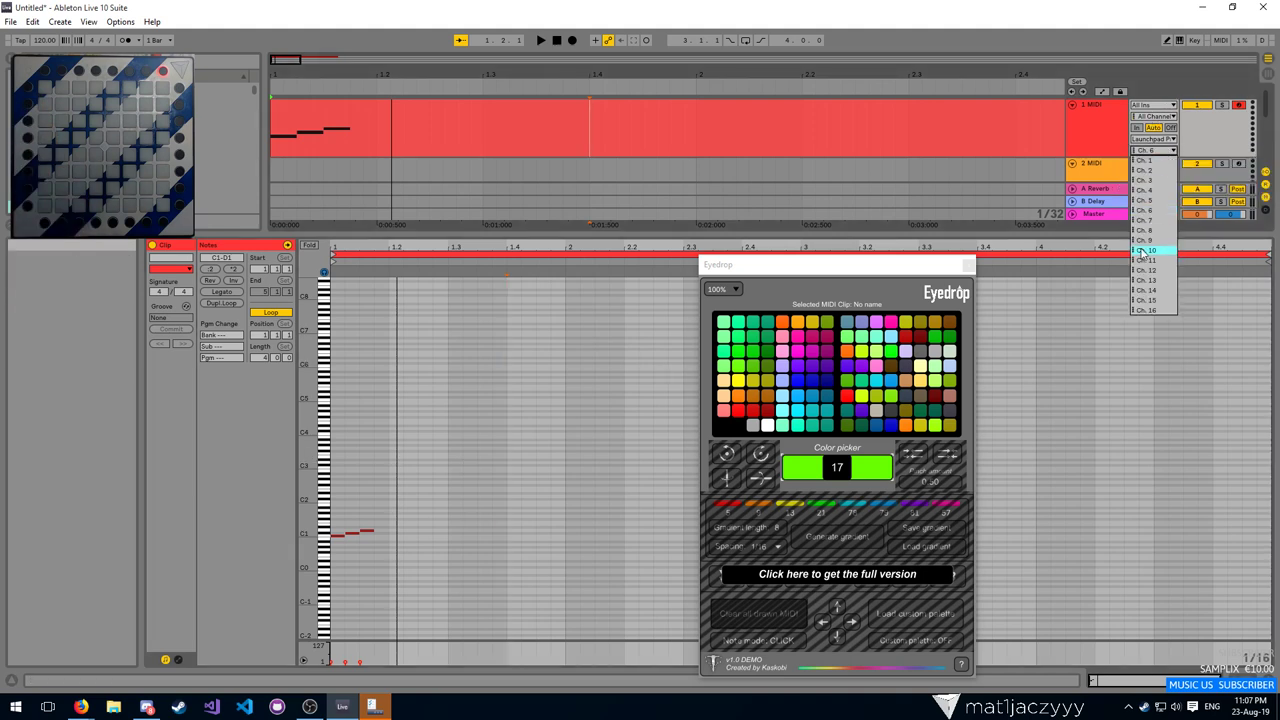
click(1143, 310)
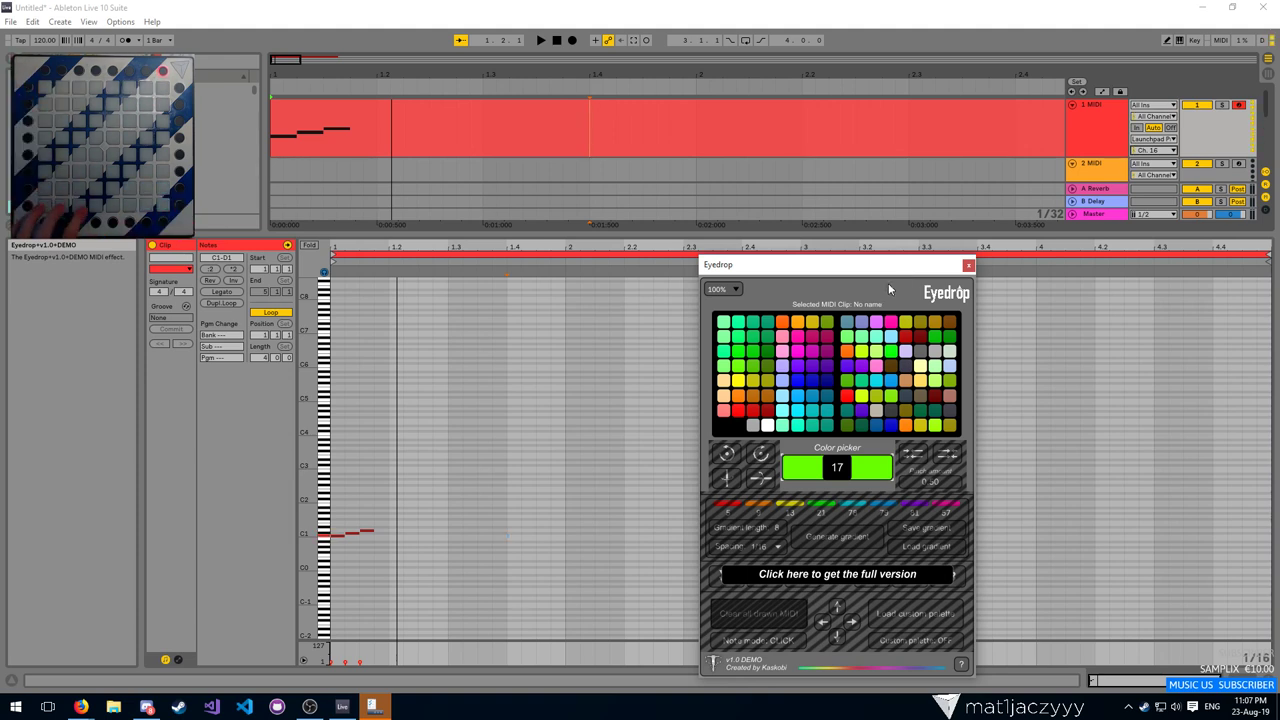
Move the Eyedrop device between the second and first MIDI tracks to compare the Launchpad's response
double_click(1110, 165)
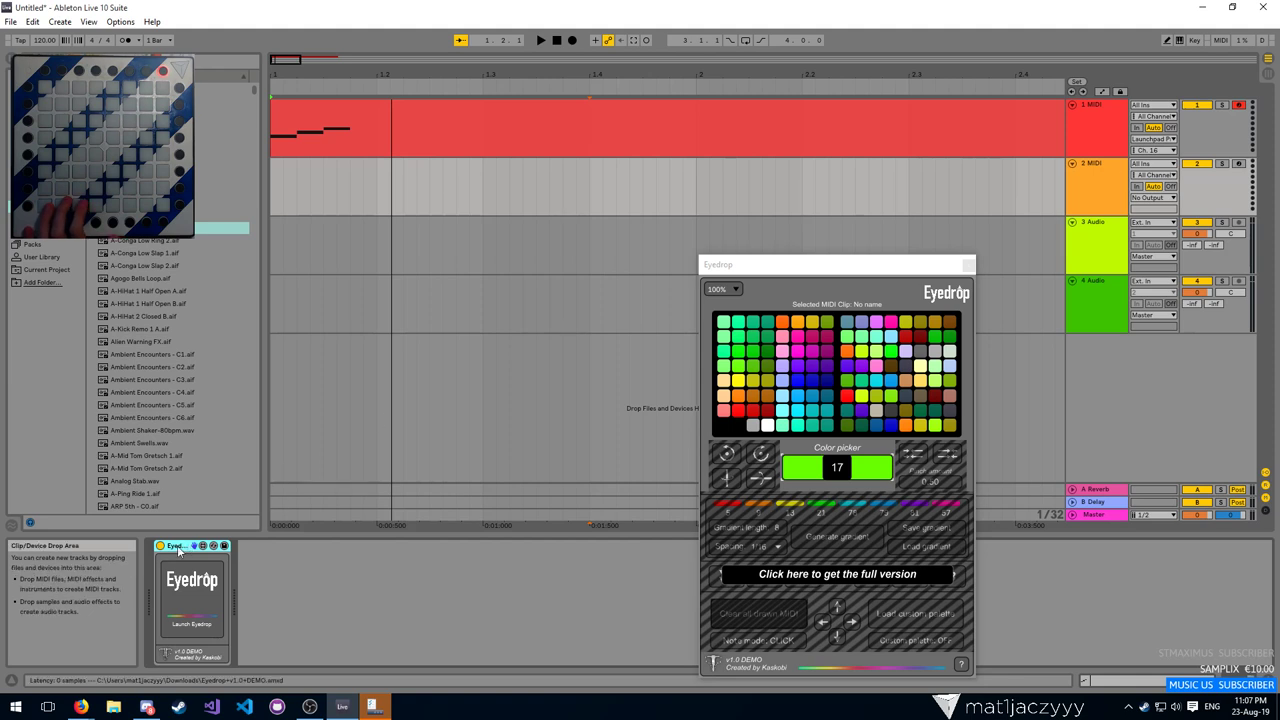
drag(178, 546, 1095, 130)
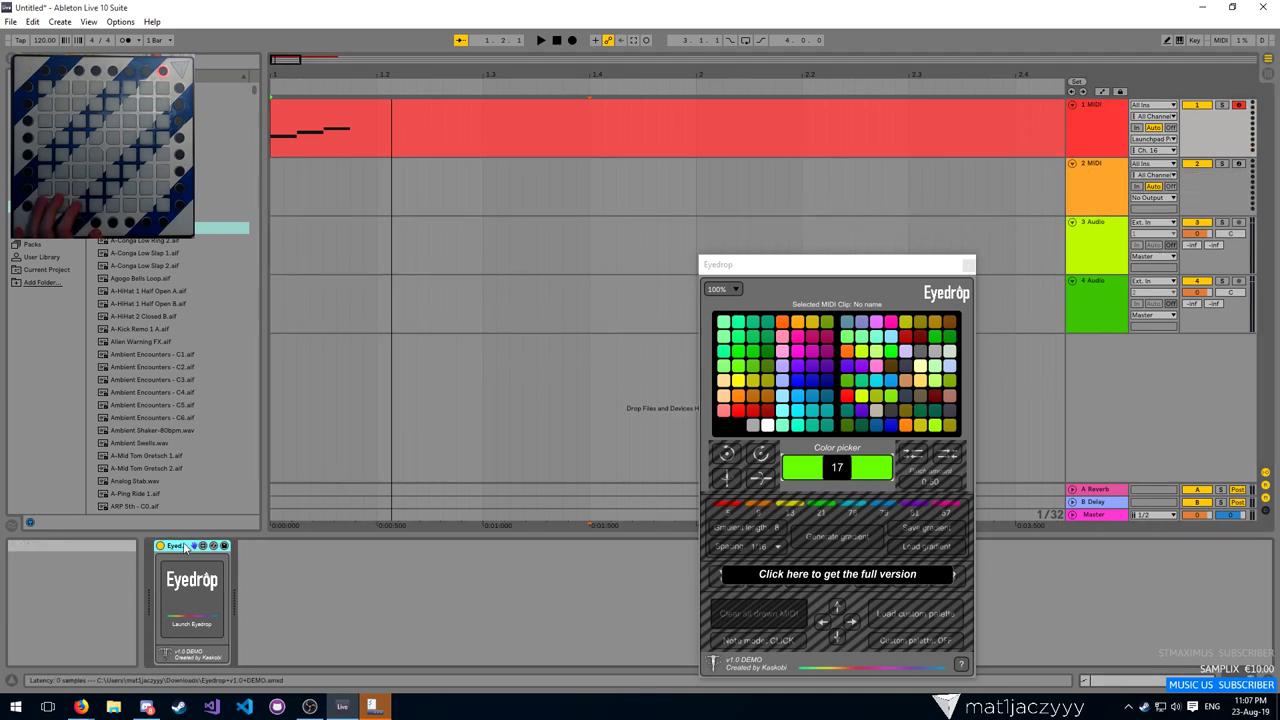
click(1079, 191)
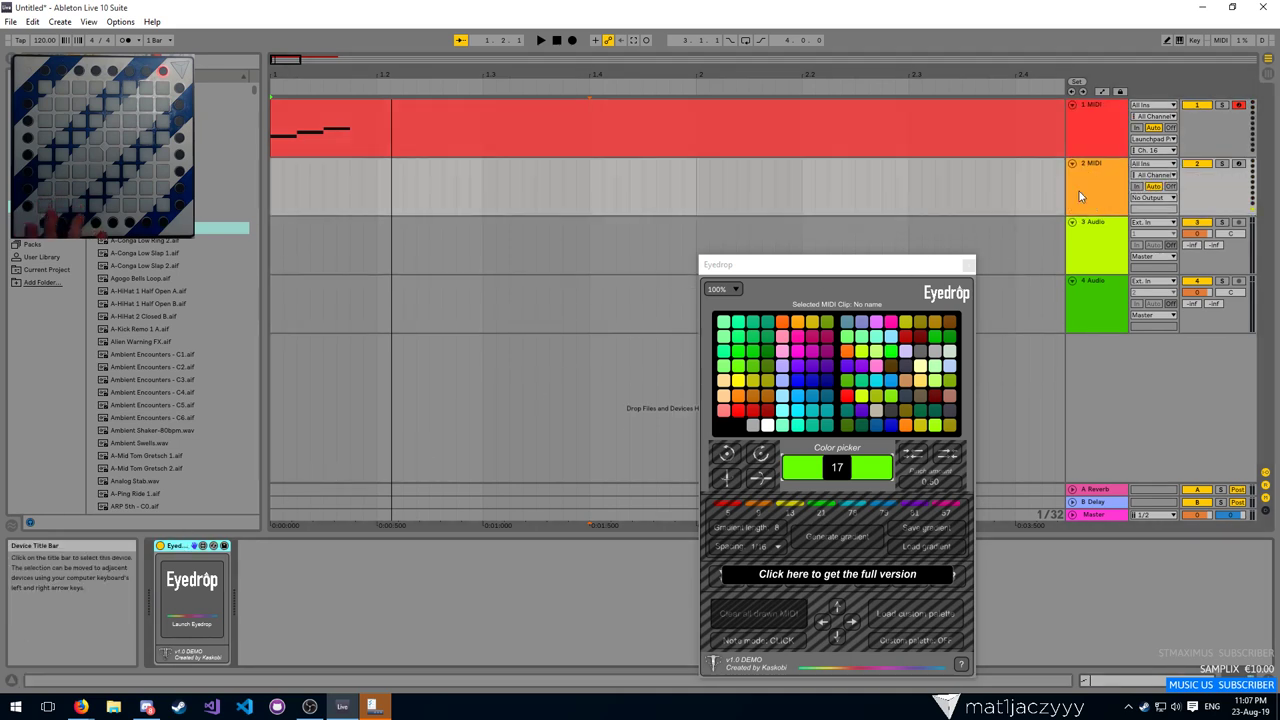
click(1095, 142)
Reopen the first track's MIDI clip, and select the third note's time range from 1.1.3 to 1.1.4 in the arrangement
click(612, 119)
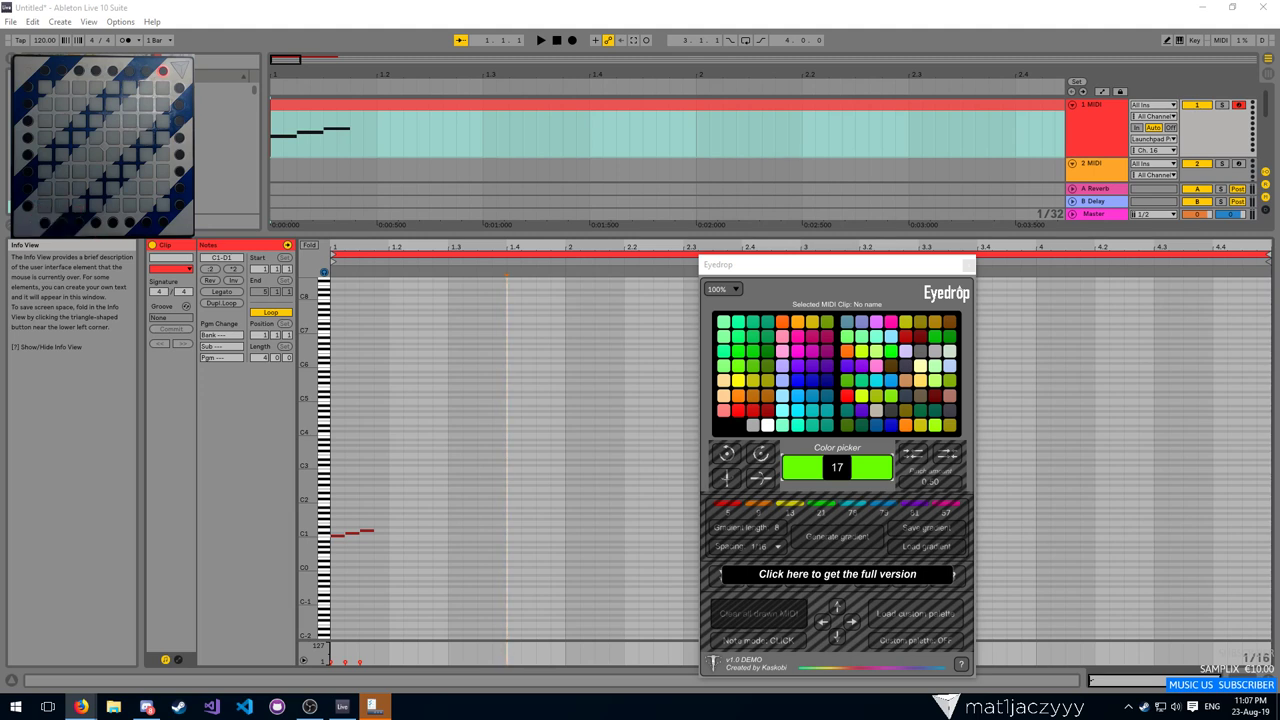
click(338, 327)
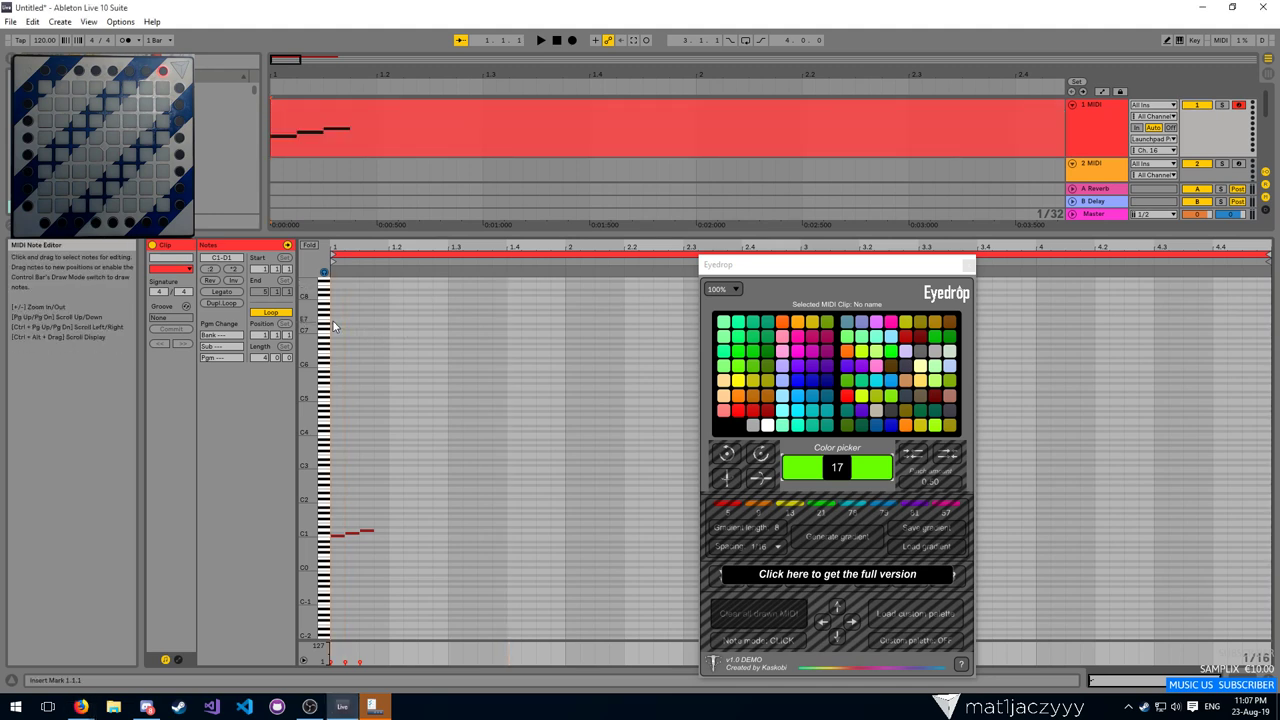
drag(309, 75, 309, 64)
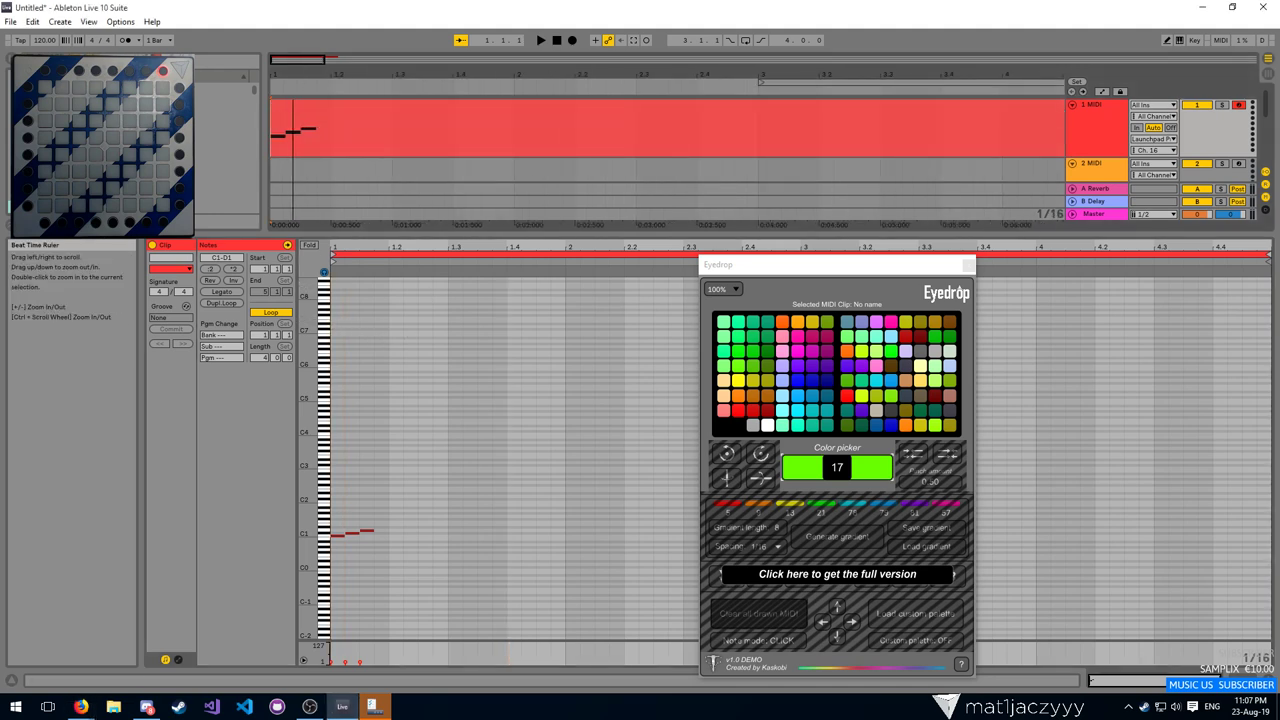
click(308, 133)
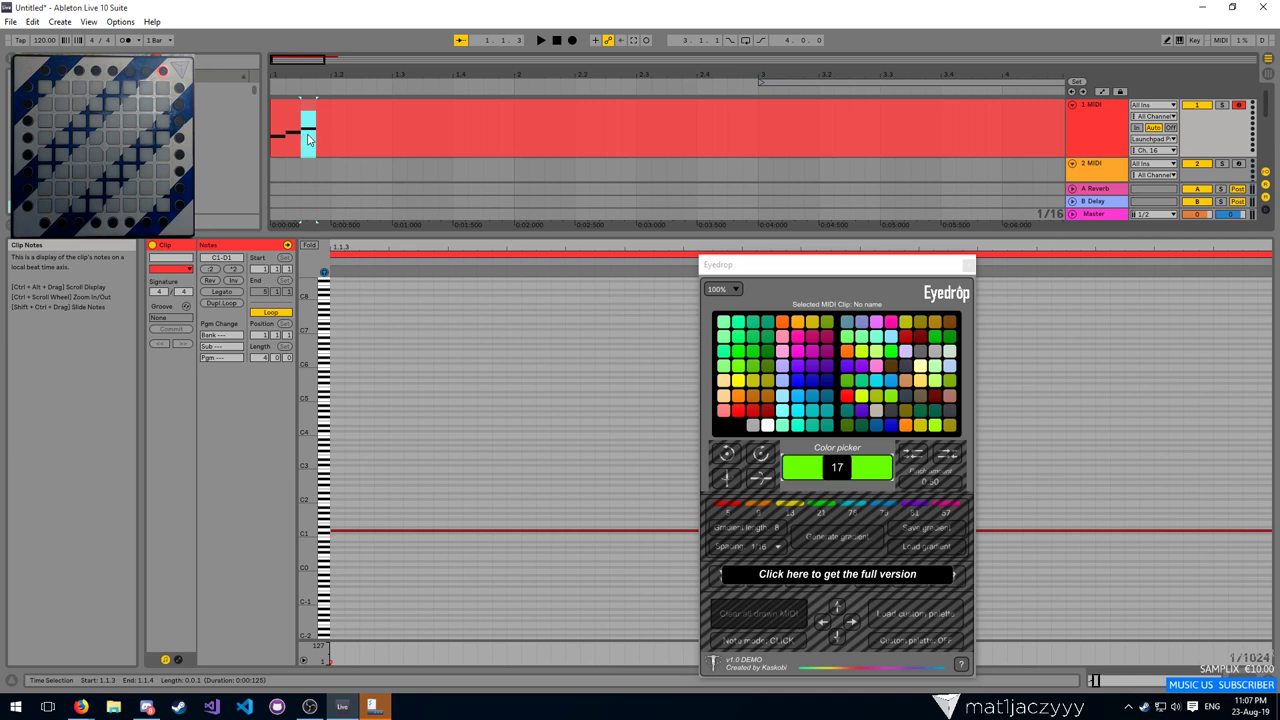
Select the first two notes' time range from 1.1.1 to 1.1.3 in the arrangement, and move the Eyedrop window aside
shift+click(283, 146)
drag(283, 146, 327, 153)
click(297, 151)
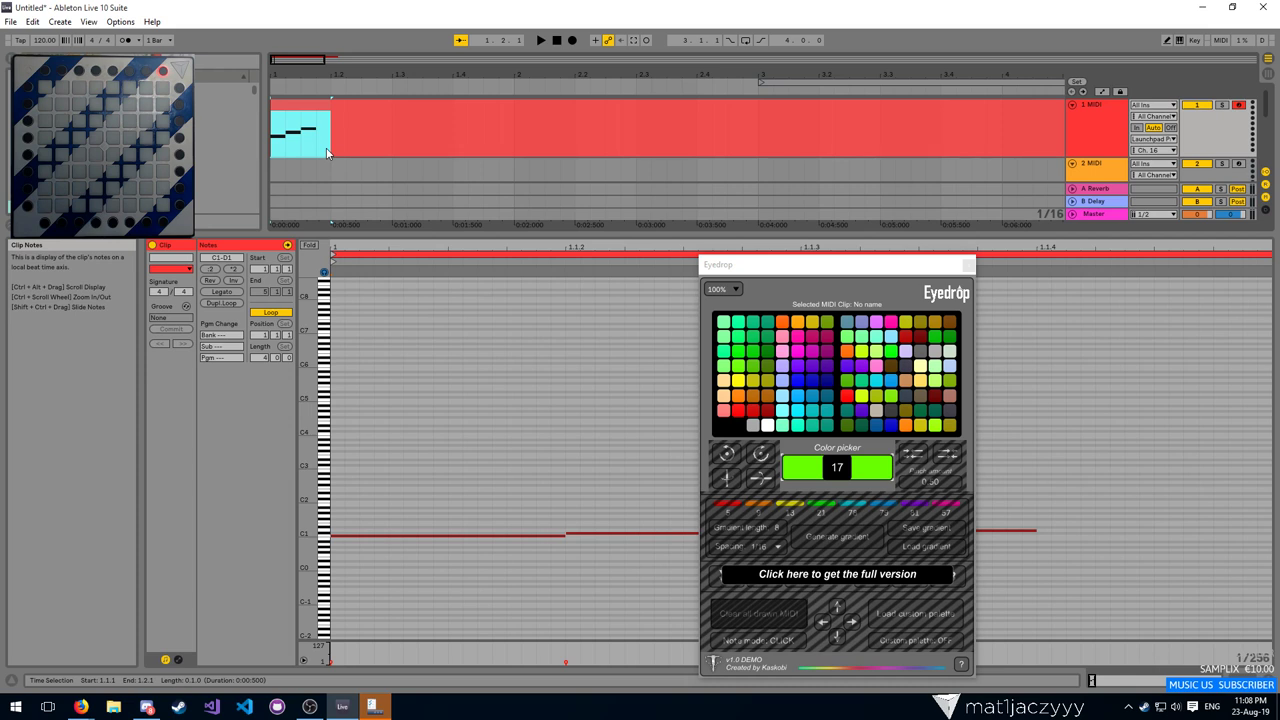
drag(327, 153, 274, 148)
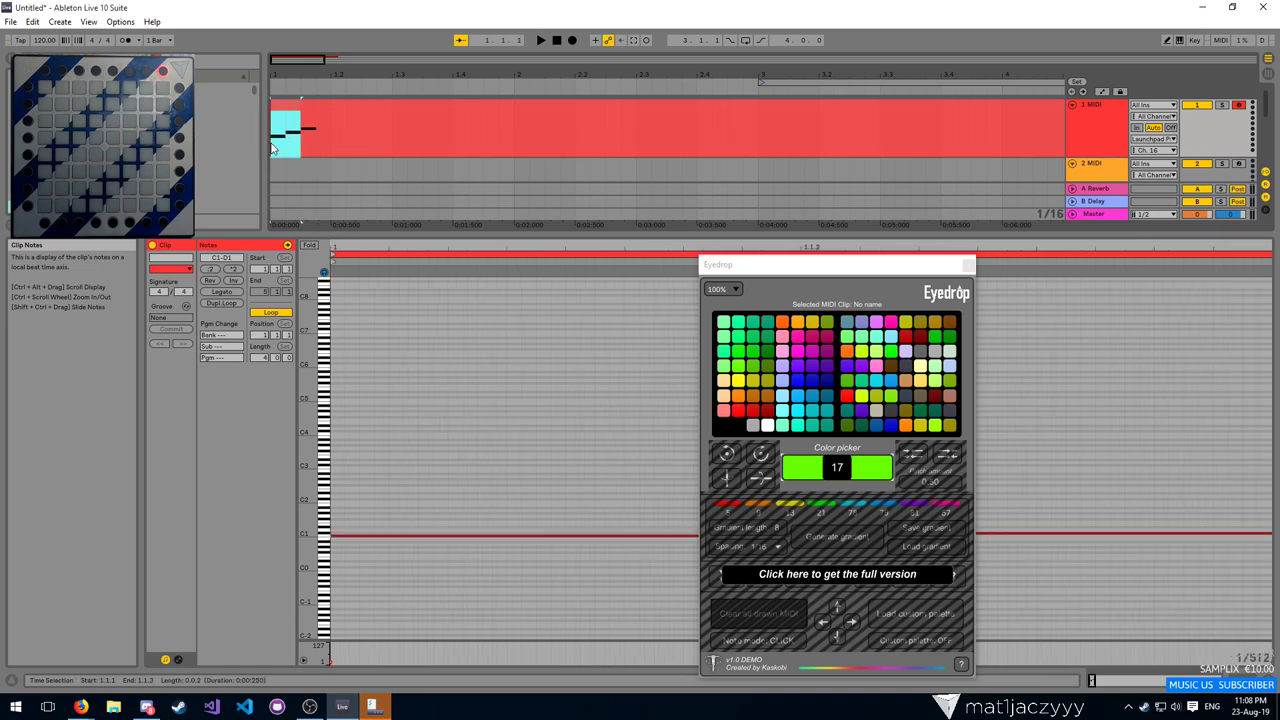
drag(870, 269, 1125, 233)
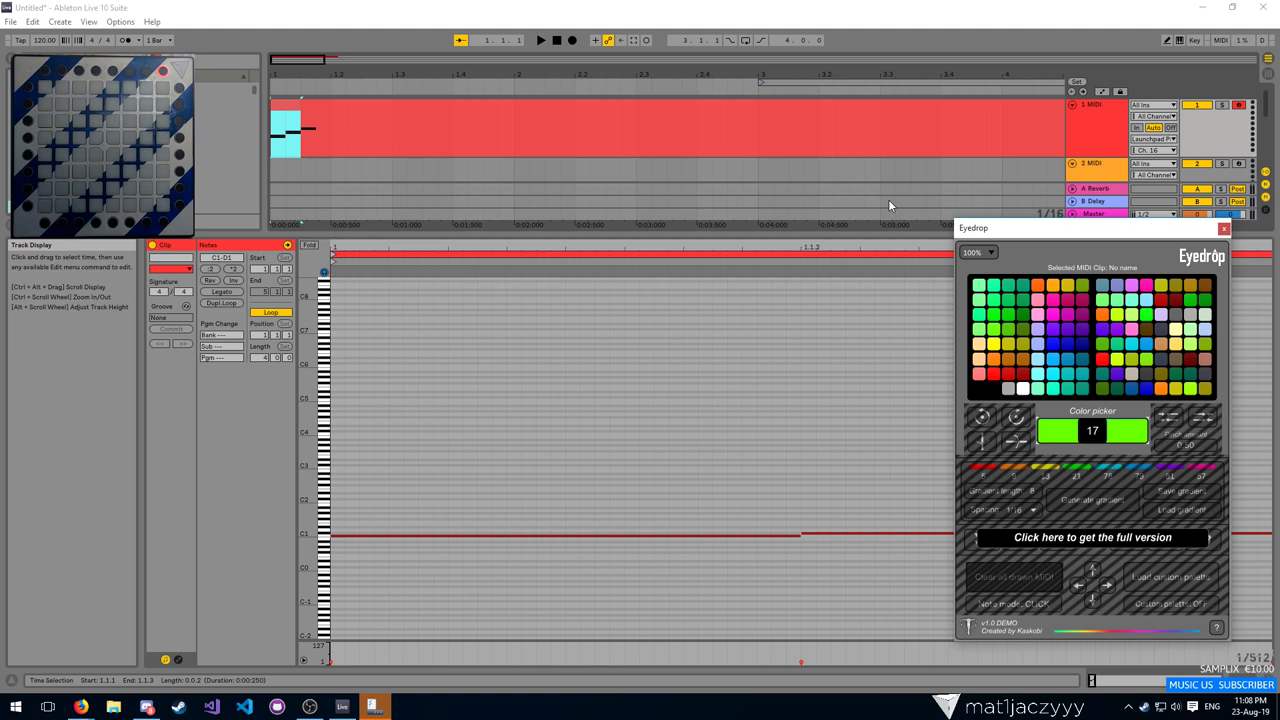
Set the first MIDI track's input to 2-MIDI and the second track's monitoring to In, then arm the first track
double_click(1092, 174)
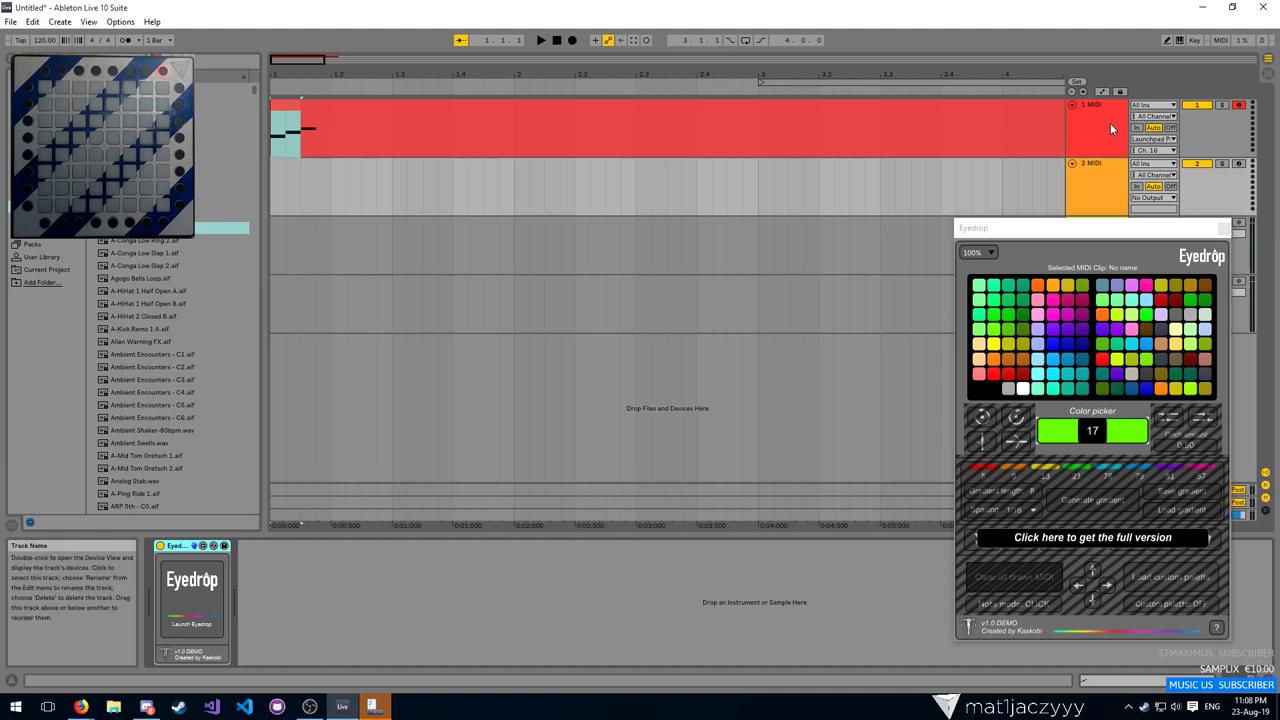
click(1110, 128)
click(1152, 105)
click(1141, 166)
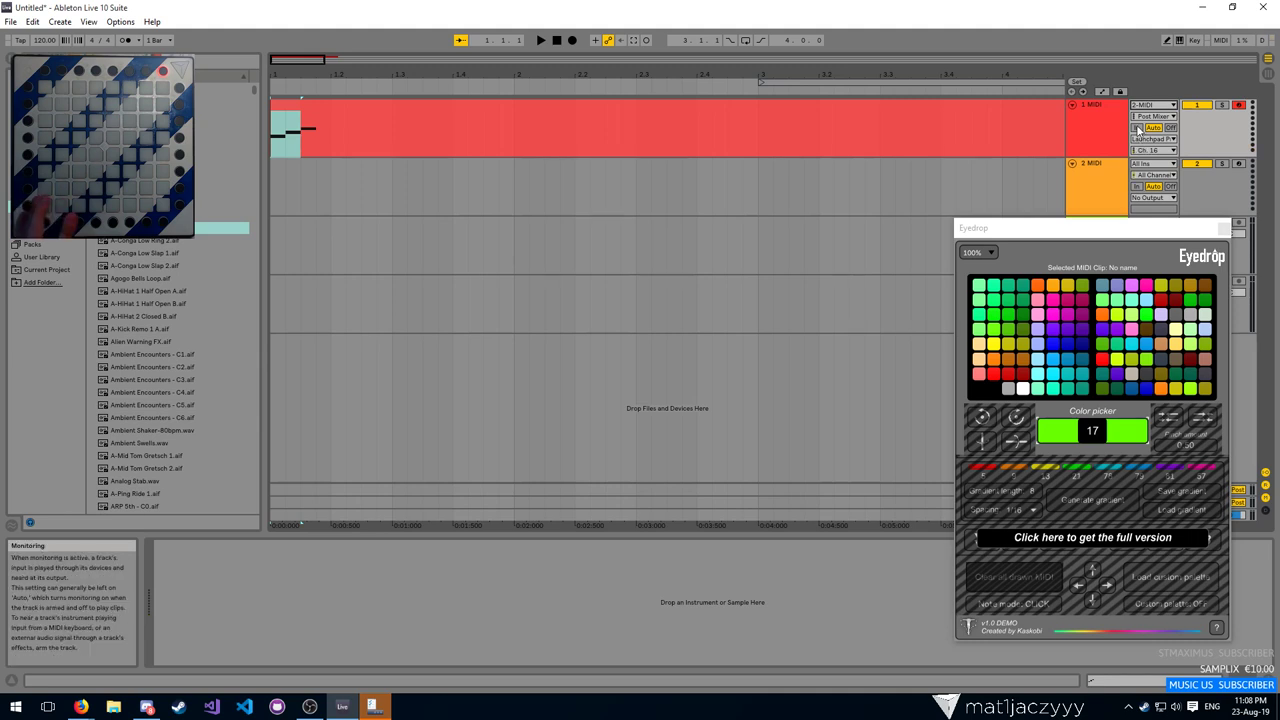
click(1238, 164)
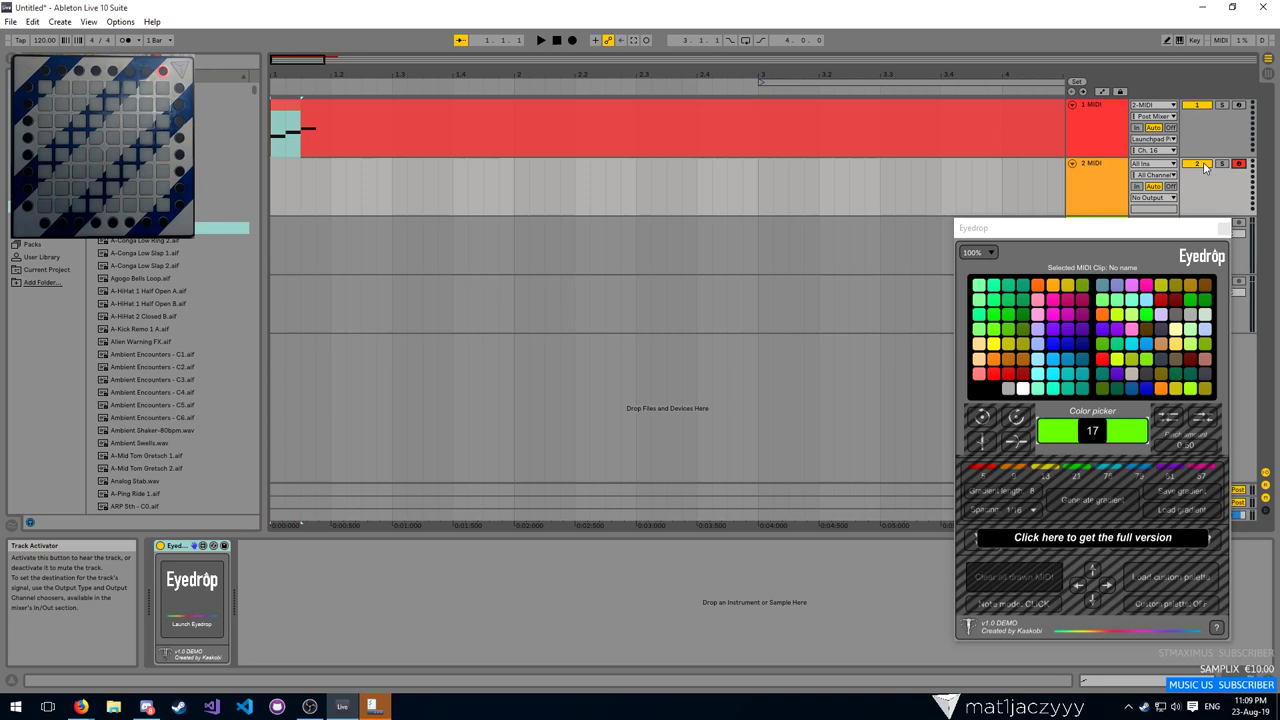
click(1137, 186)
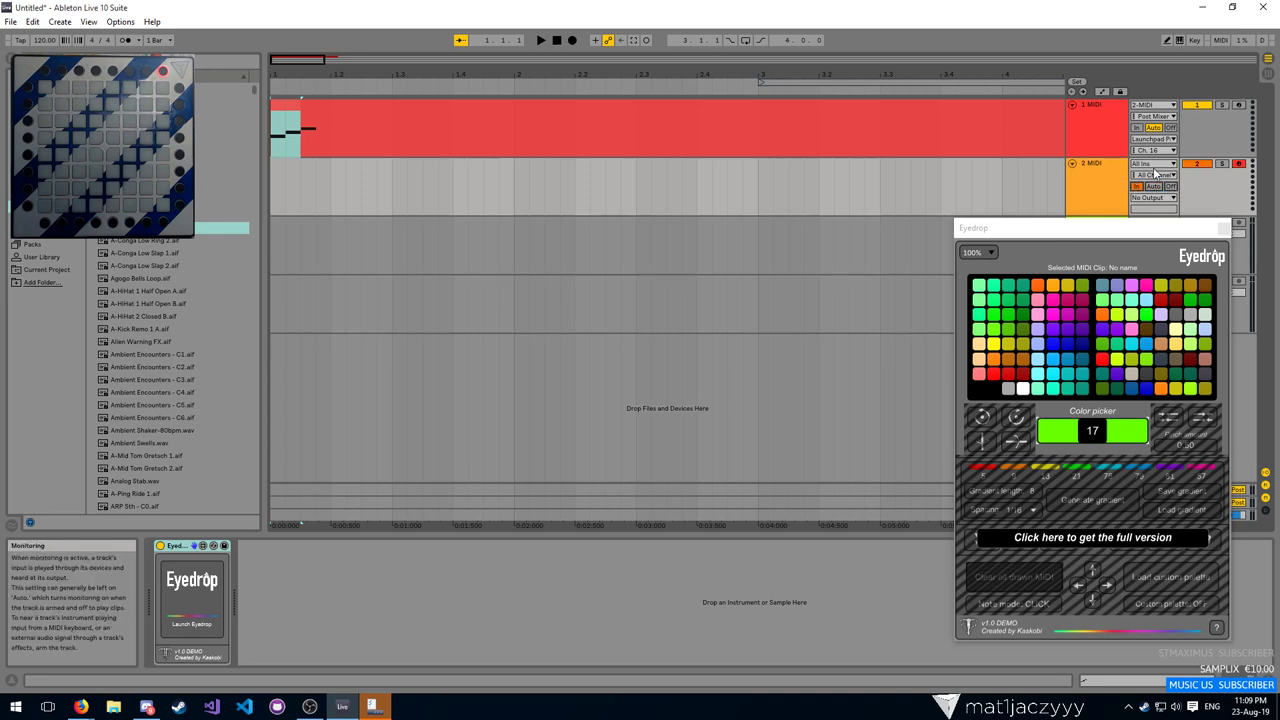
click(1087, 107)
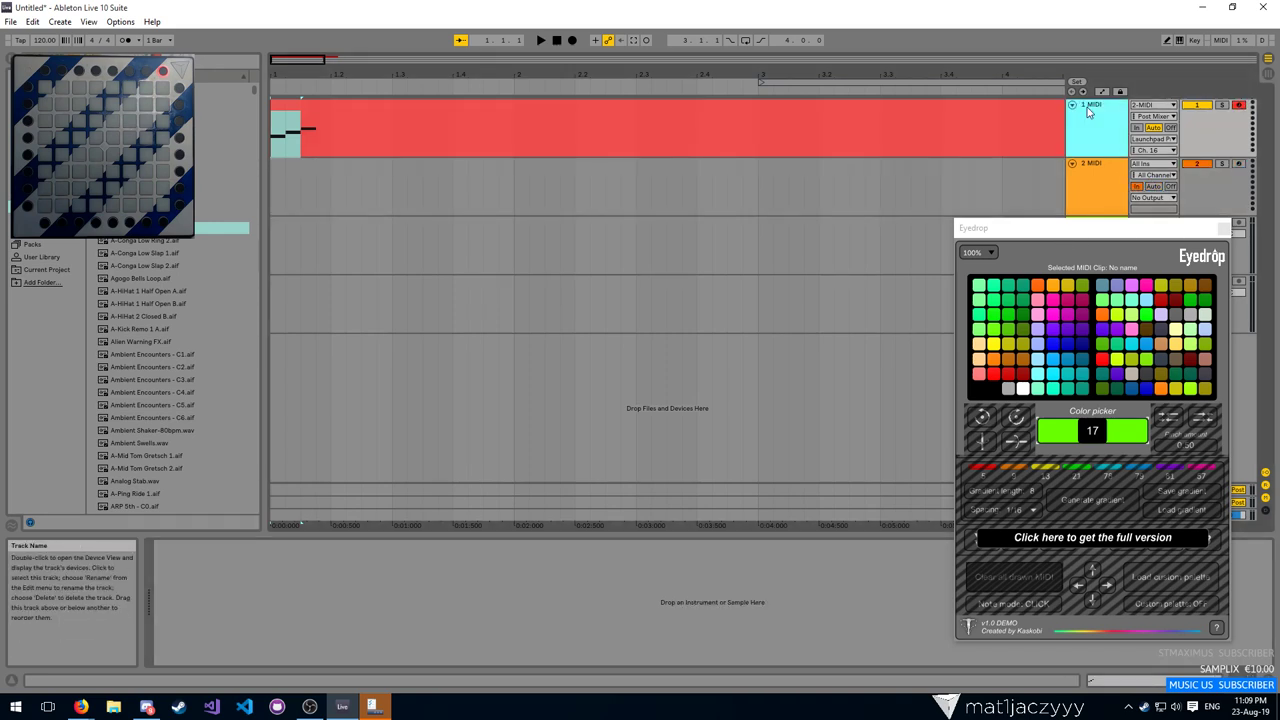
Try to apply Eyedrop's purple 49 to the first track's clip, and play the clip from its start
click(427, 145)
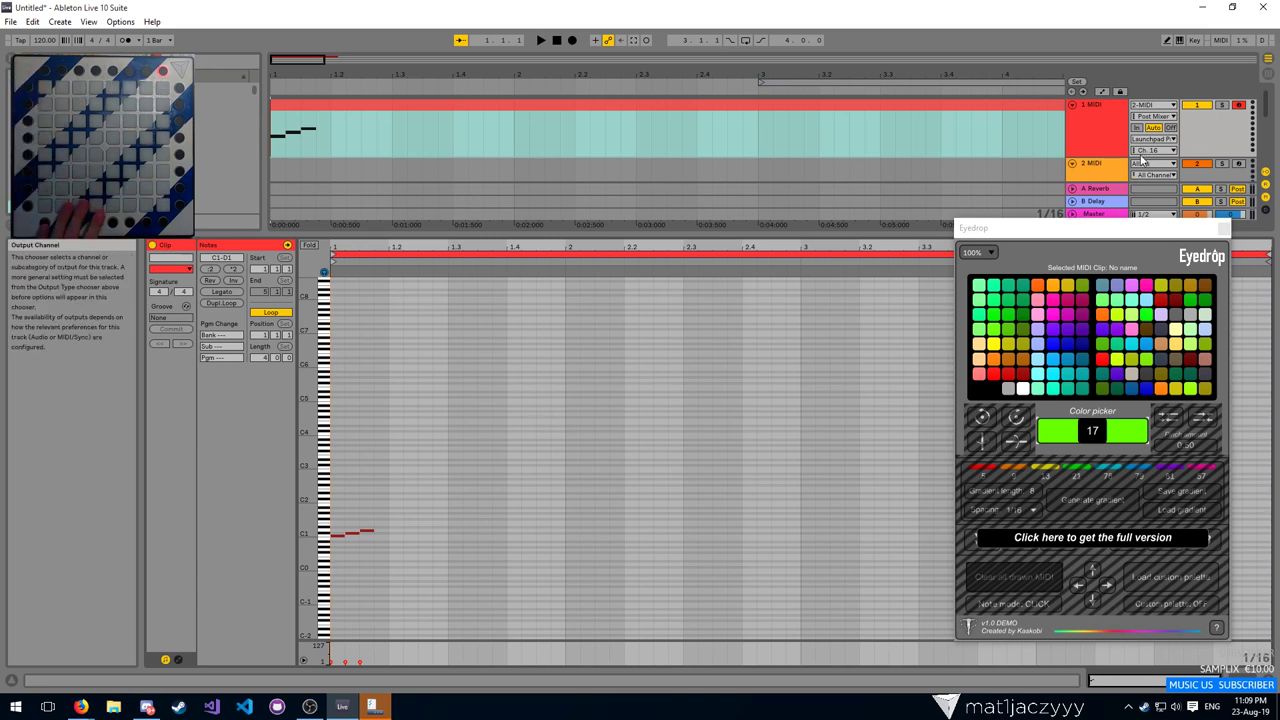
click(1048, 335)
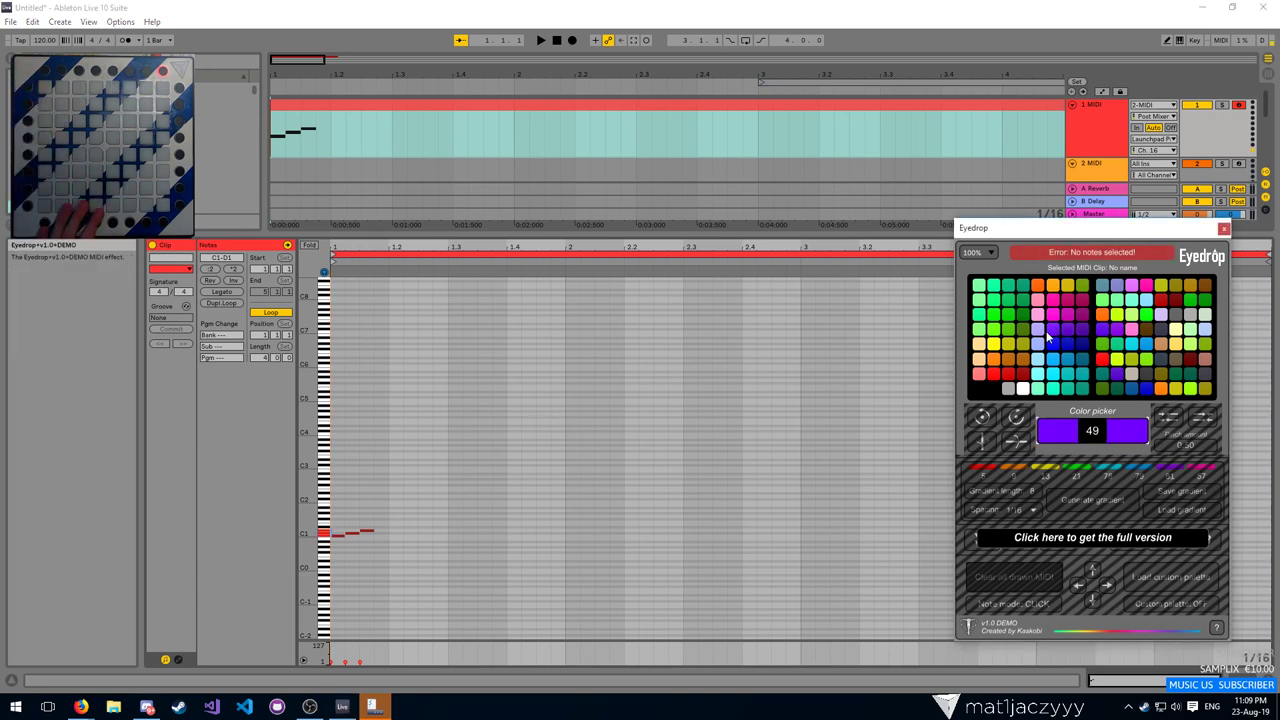
click(272, 147)
key(space)
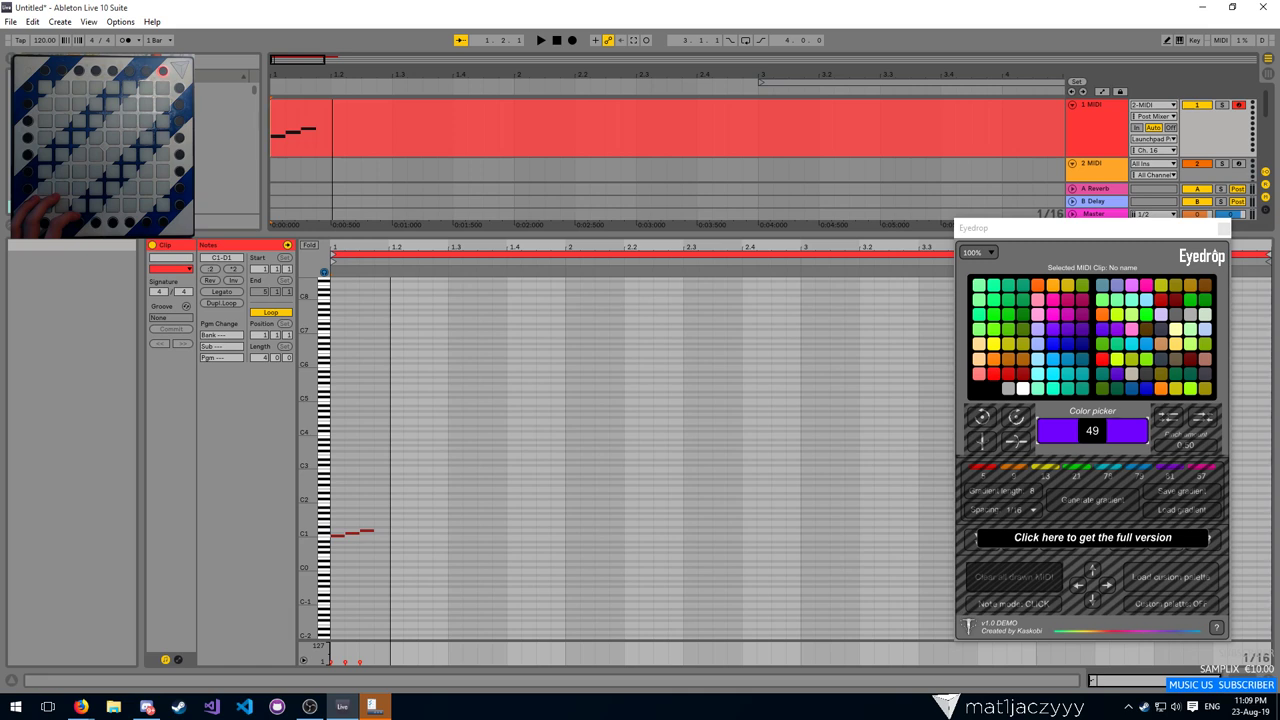
Take the second MIDI track out of In monitoring, and restore the first track's input to All Ins
key(alt+Tab)
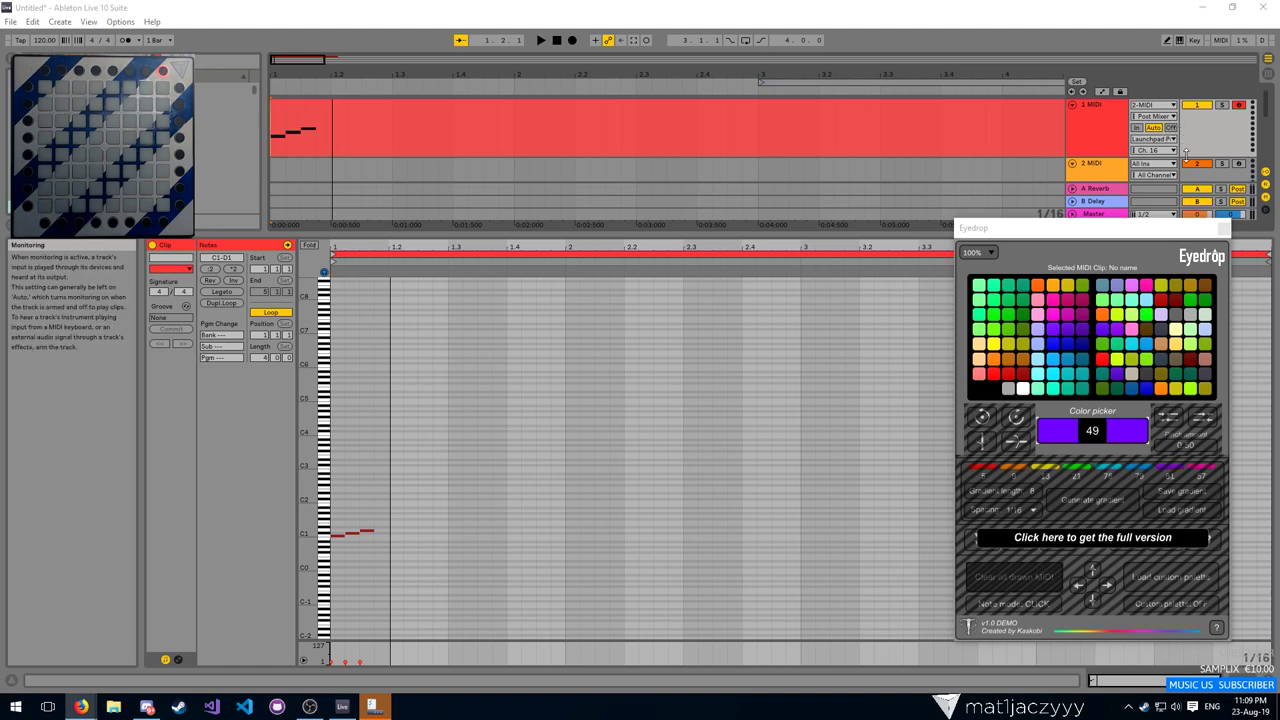
scroll(1137, 168, down, 1)
scroll(1170, 130, up, 1)
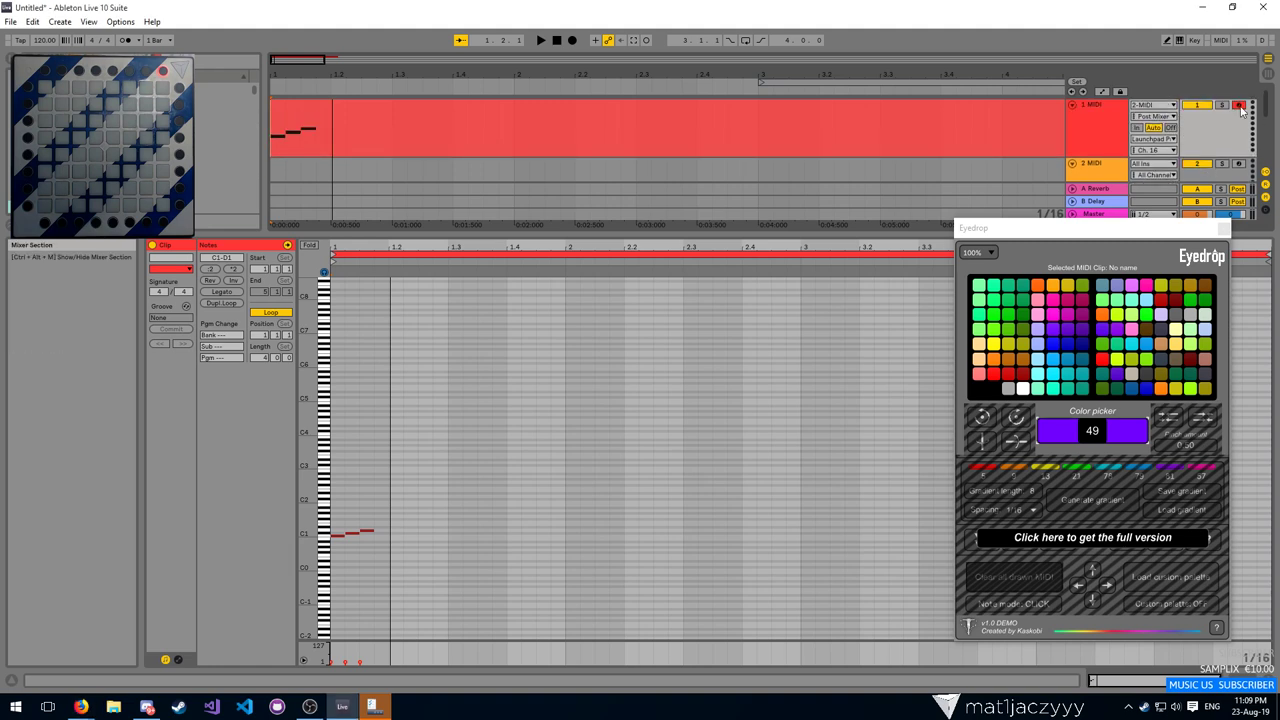
click(1164, 105)
click(1158, 115)
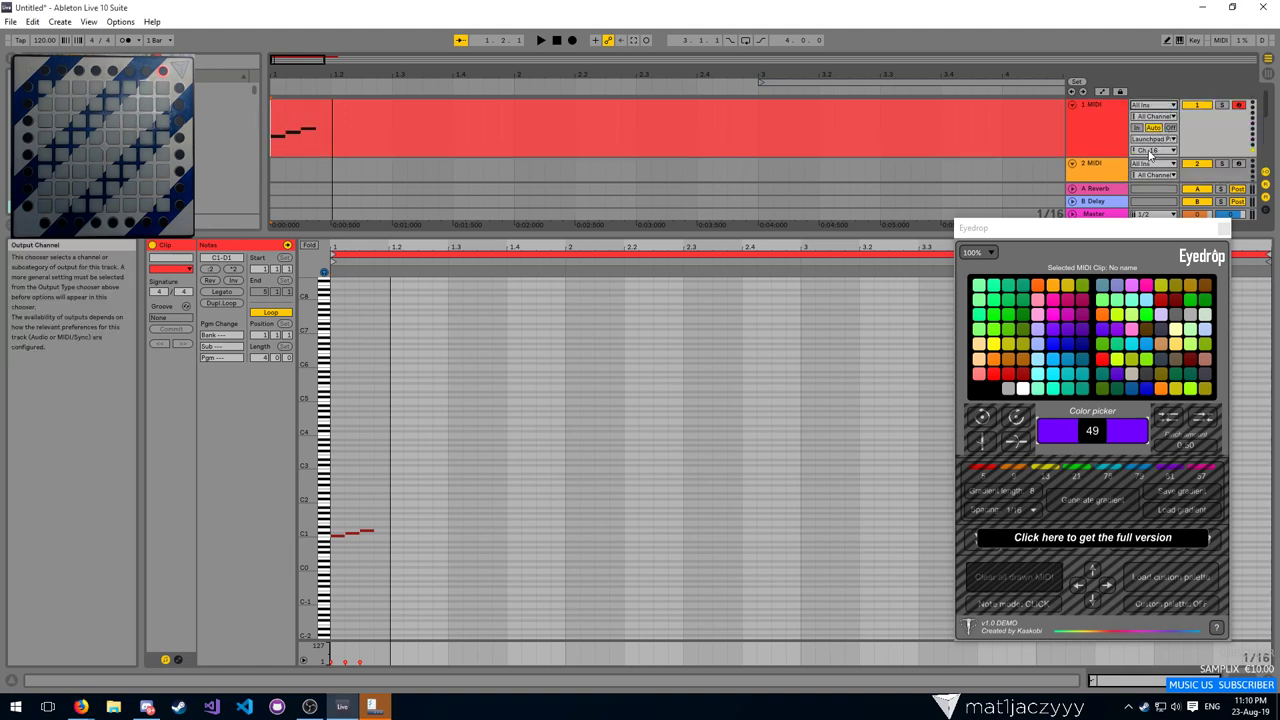
View the first MIDI track's input choices, and play its clip from 1.1.1 to check the Launchpad's response
click(291, 103)
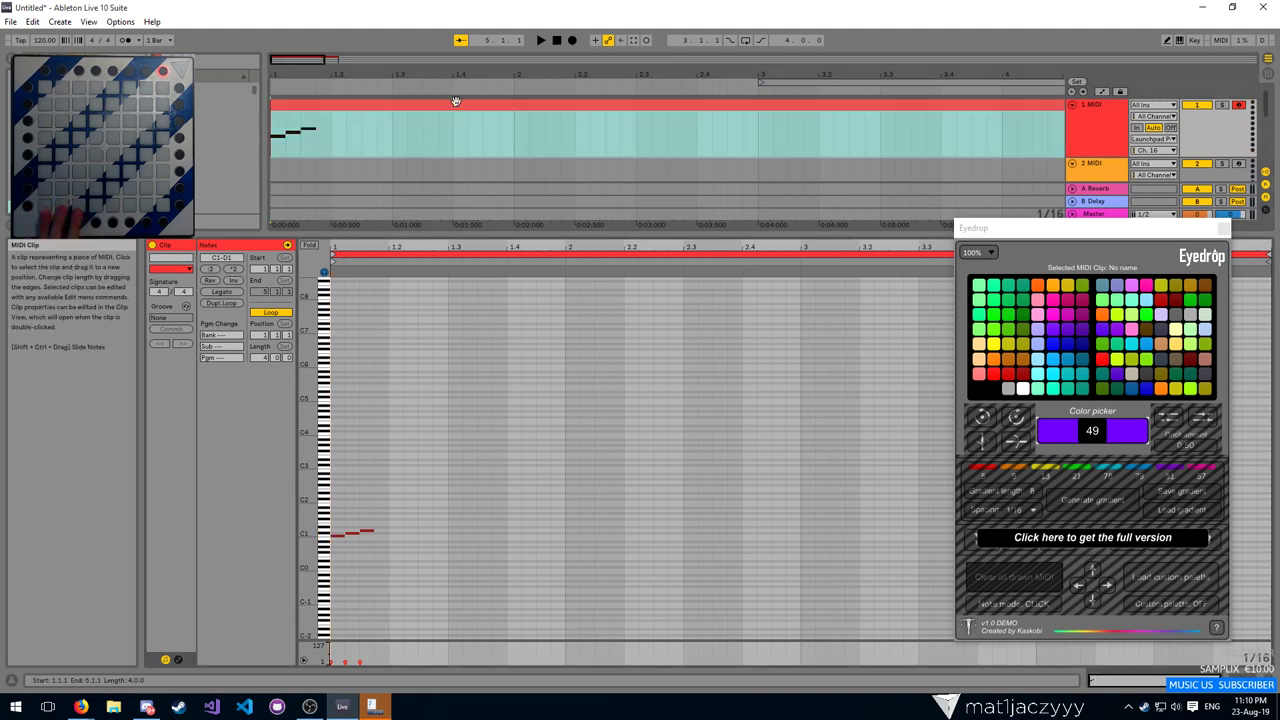
click(1153, 105)
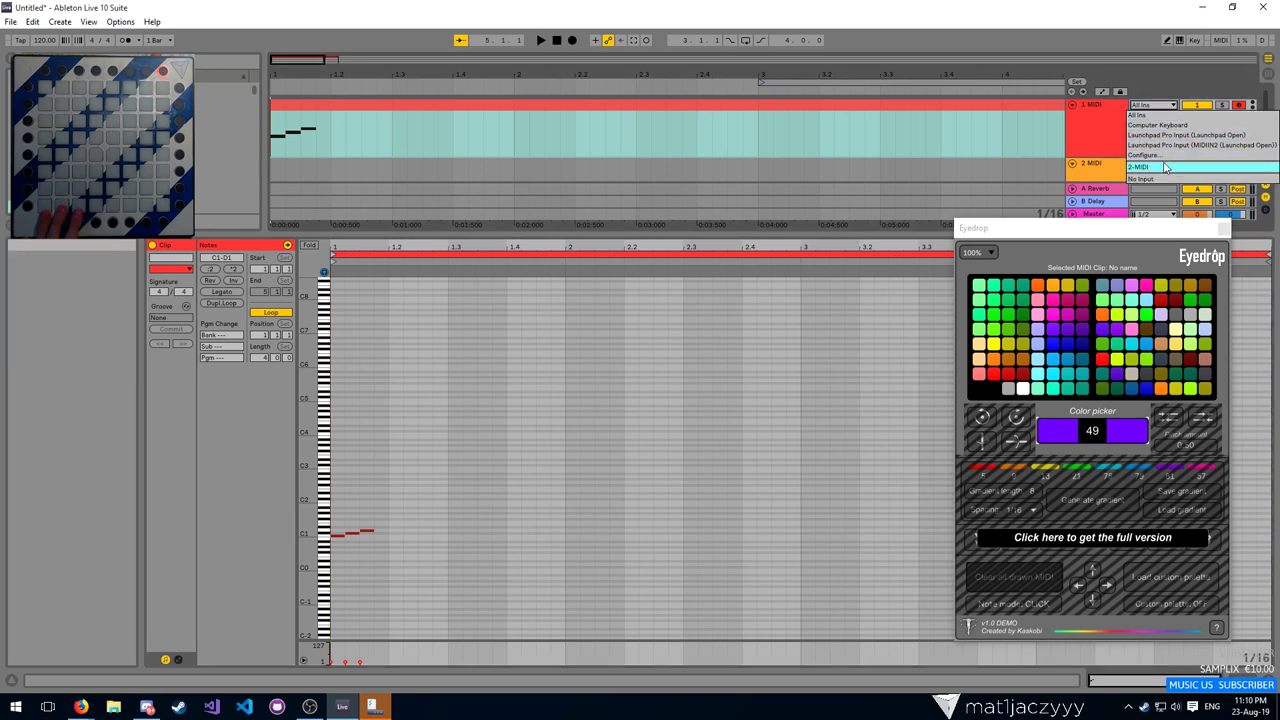
click(1097, 137)
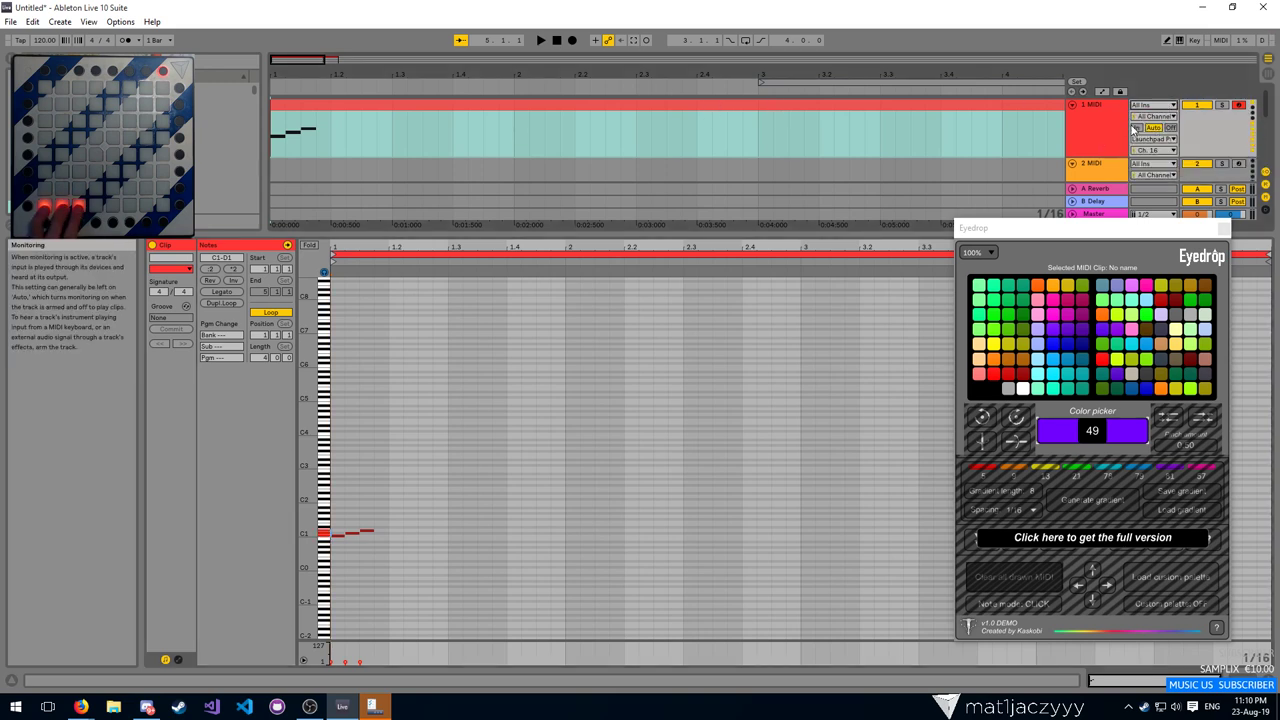
click(276, 146)
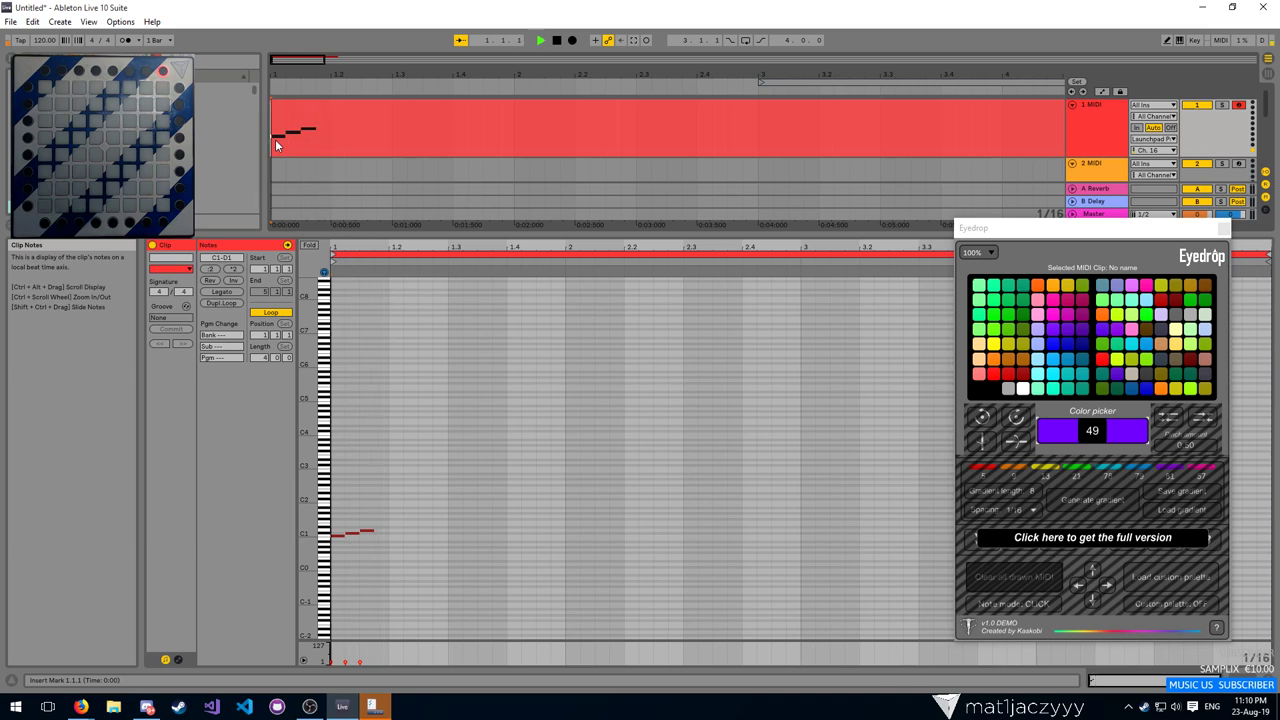
key(space)
key(space)
Delete all the notes from the first track's MIDI clip
click(798, 314)
key(ctrl+a)
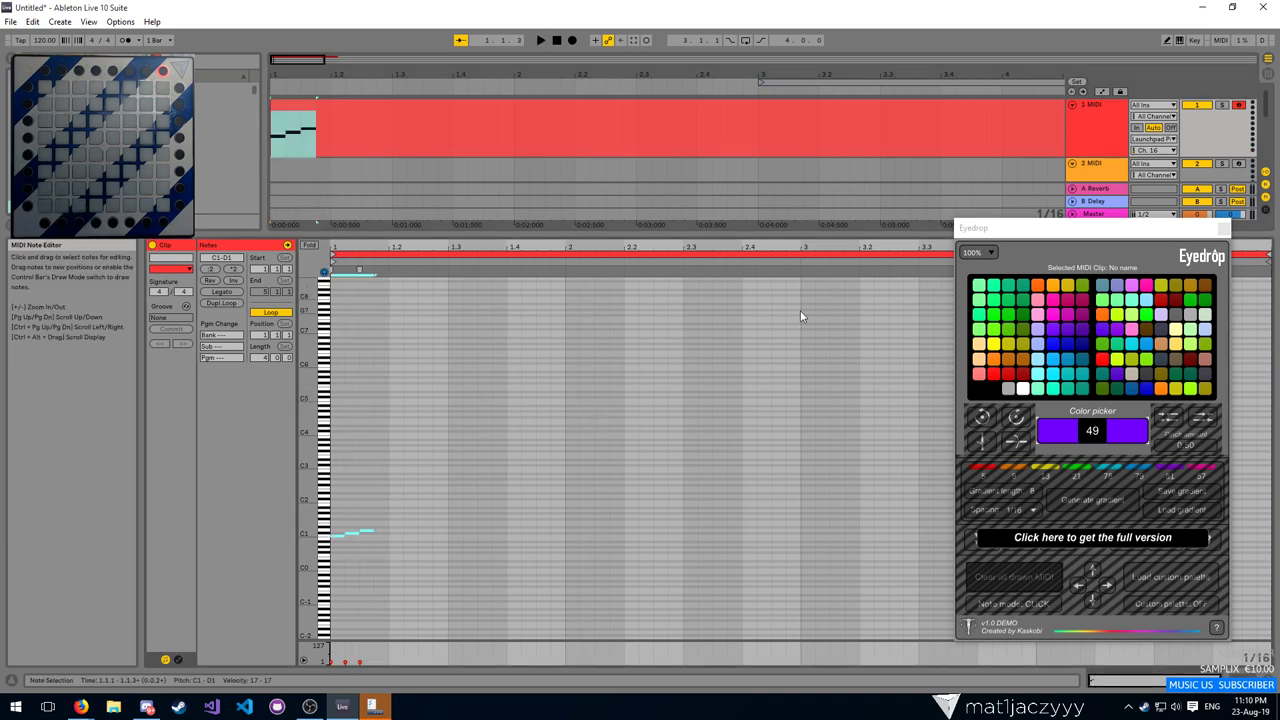
drag(634, 363, 340, 575)
key(Delete)
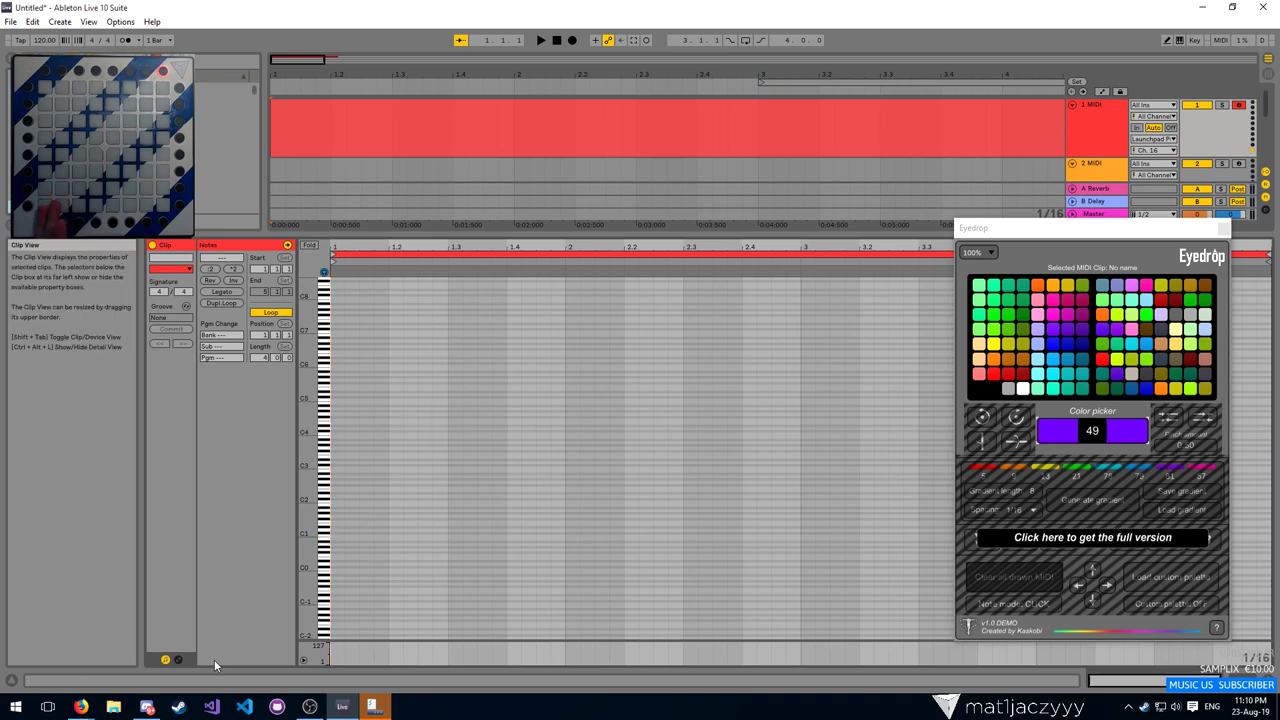
Switch to Discord to view the Eyedrop announcement in the updates channel, and return to Ableton Live
click(147, 707)
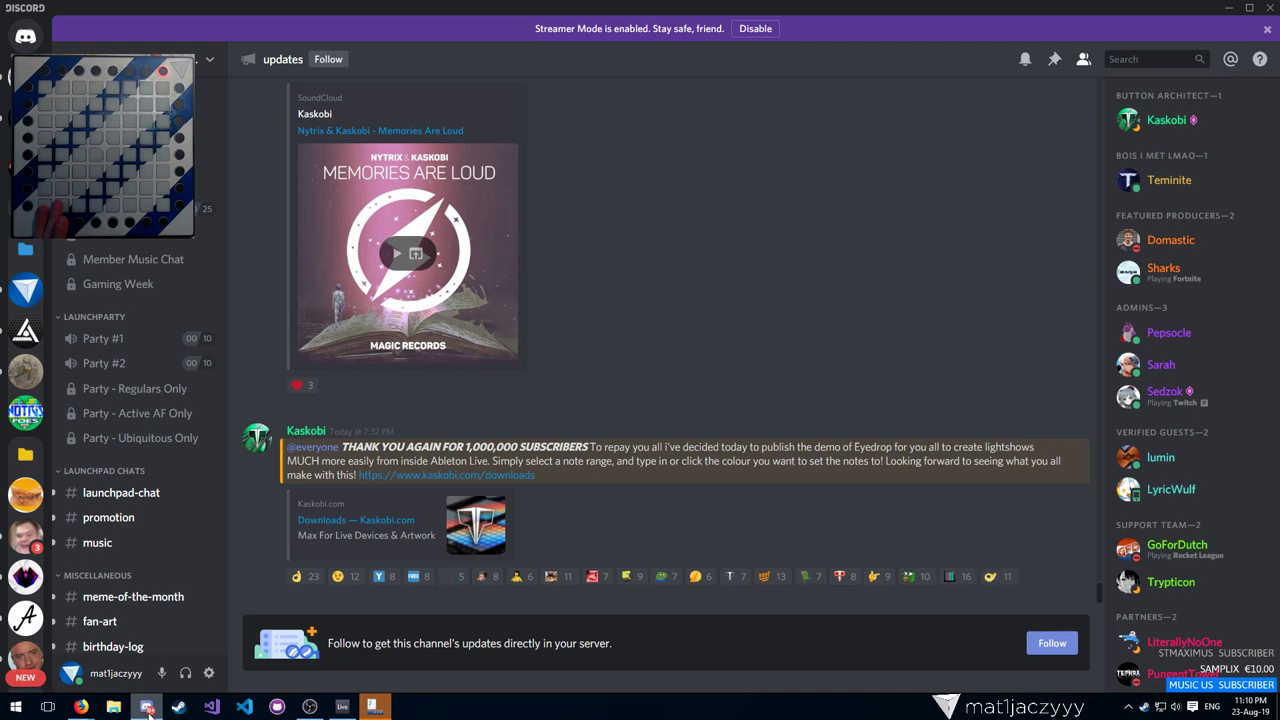
click(148, 708)
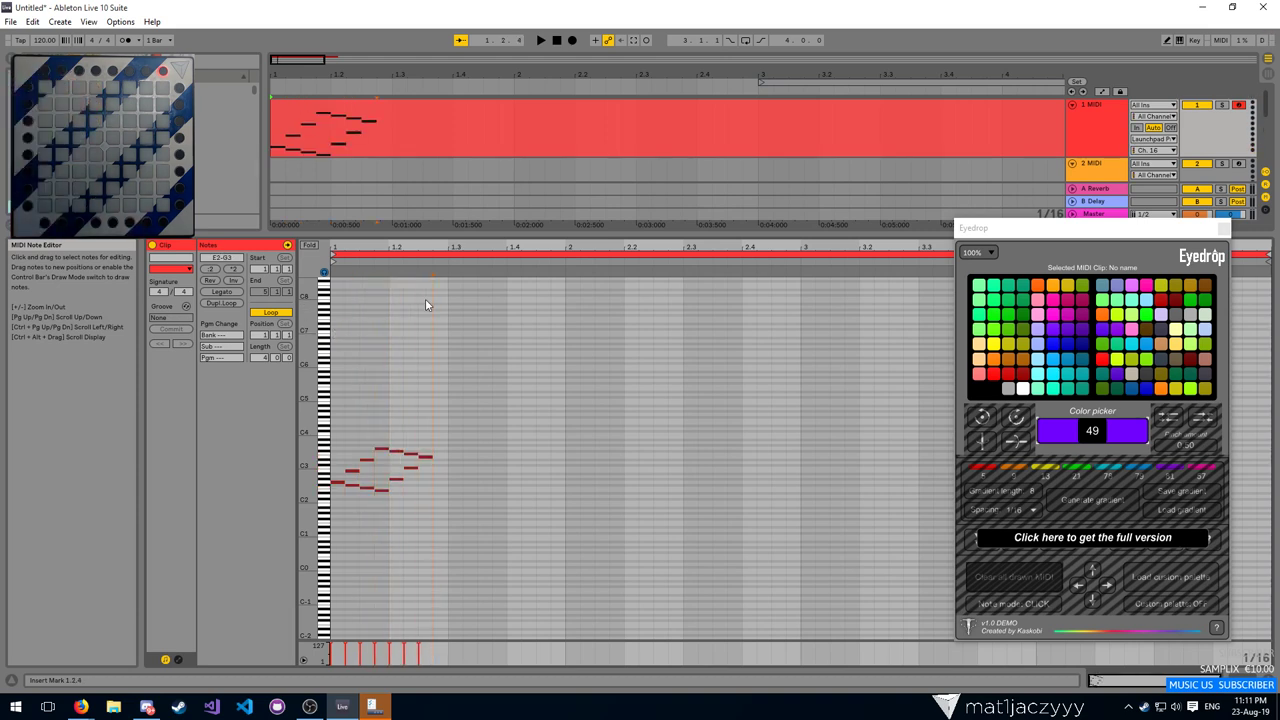
Extend the note pattern upward with inverted copies starting at 1.1.1, spanning G#3–B4 and C5–D#6
key(ctrl+v)
click(237, 282)
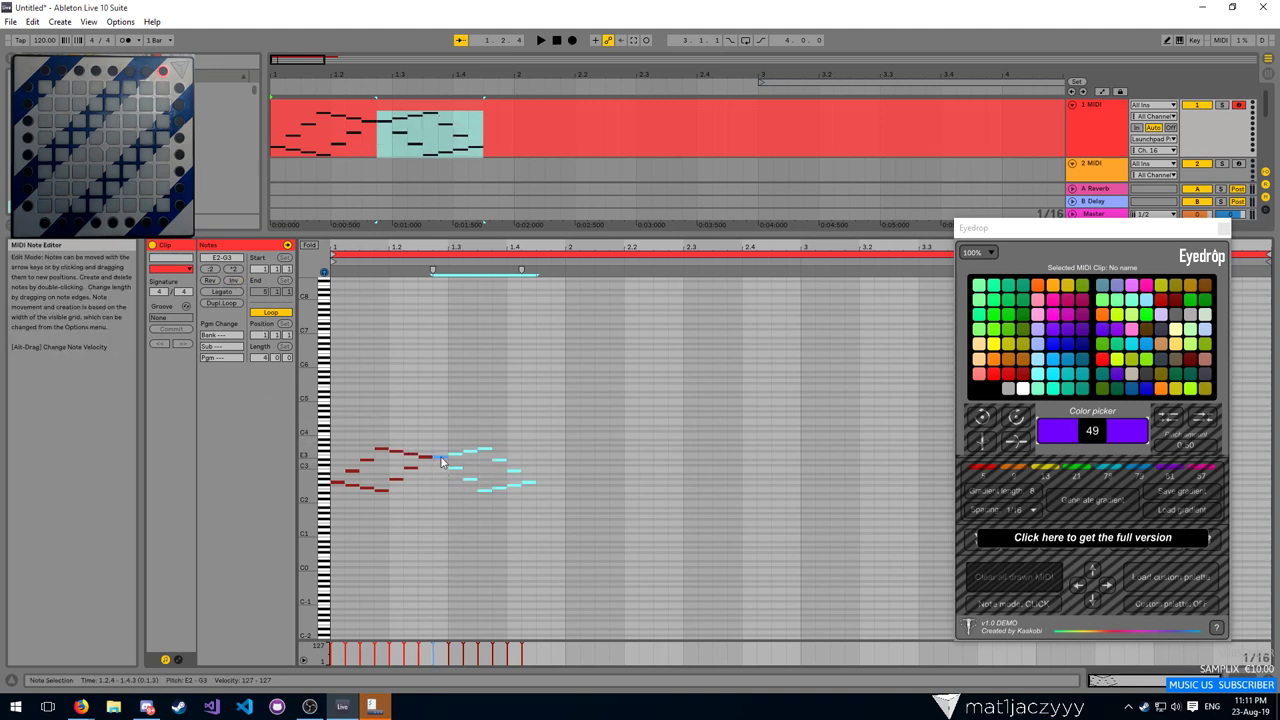
drag(452, 467, 347, 418)
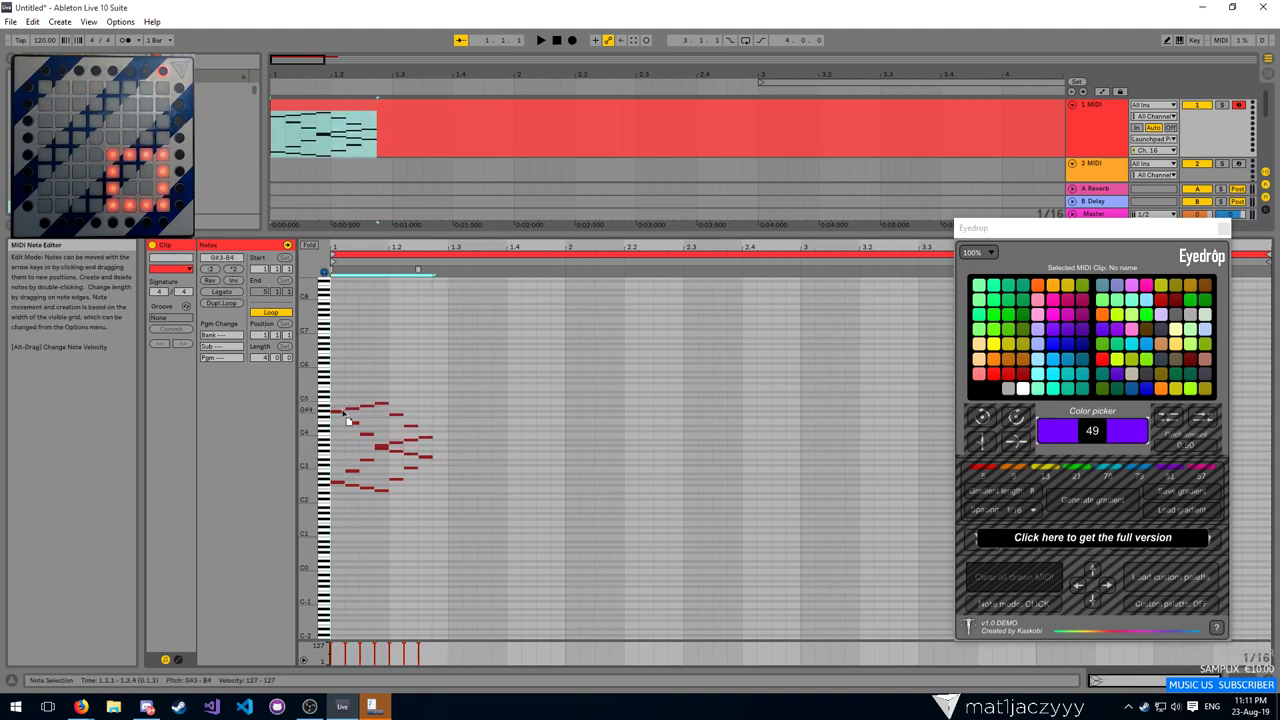
click(236, 281)
click(376, 369)
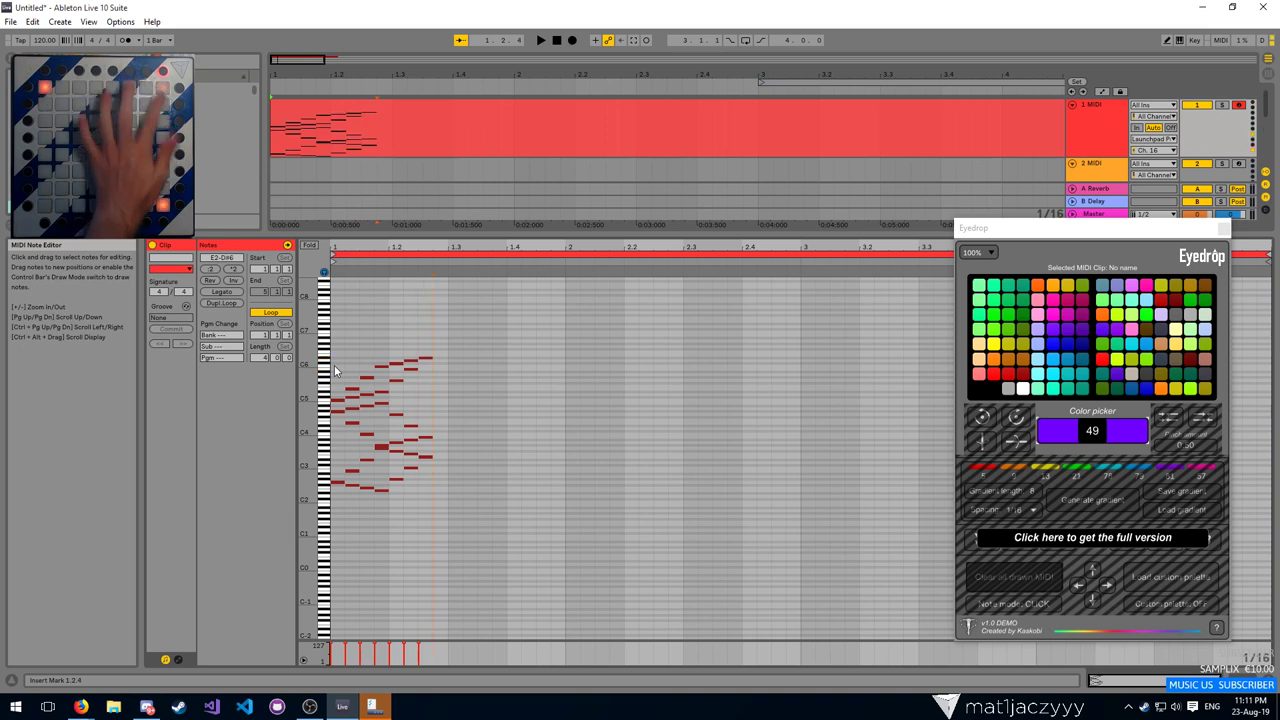
Copy the C5–D#6 notes to the clip's start at C1–D#2, invert the copy, and play the clip
drag(428, 332, 330, 405)
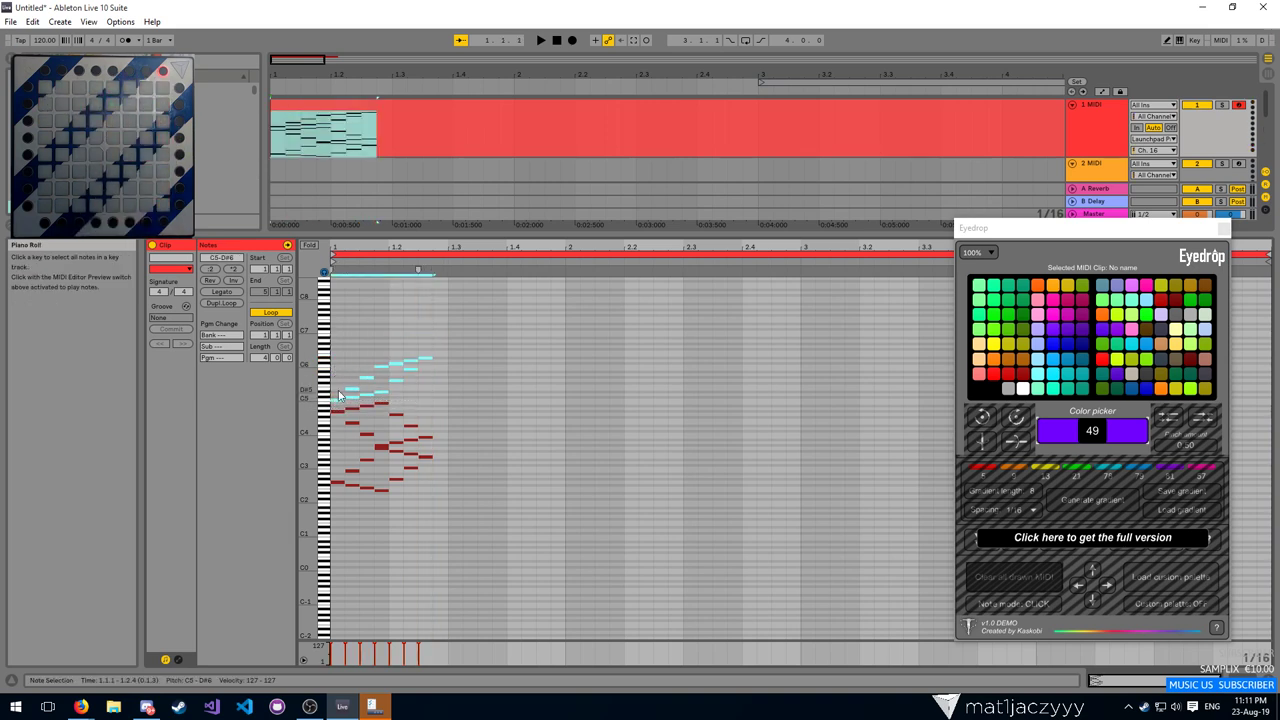
click(410, 387)
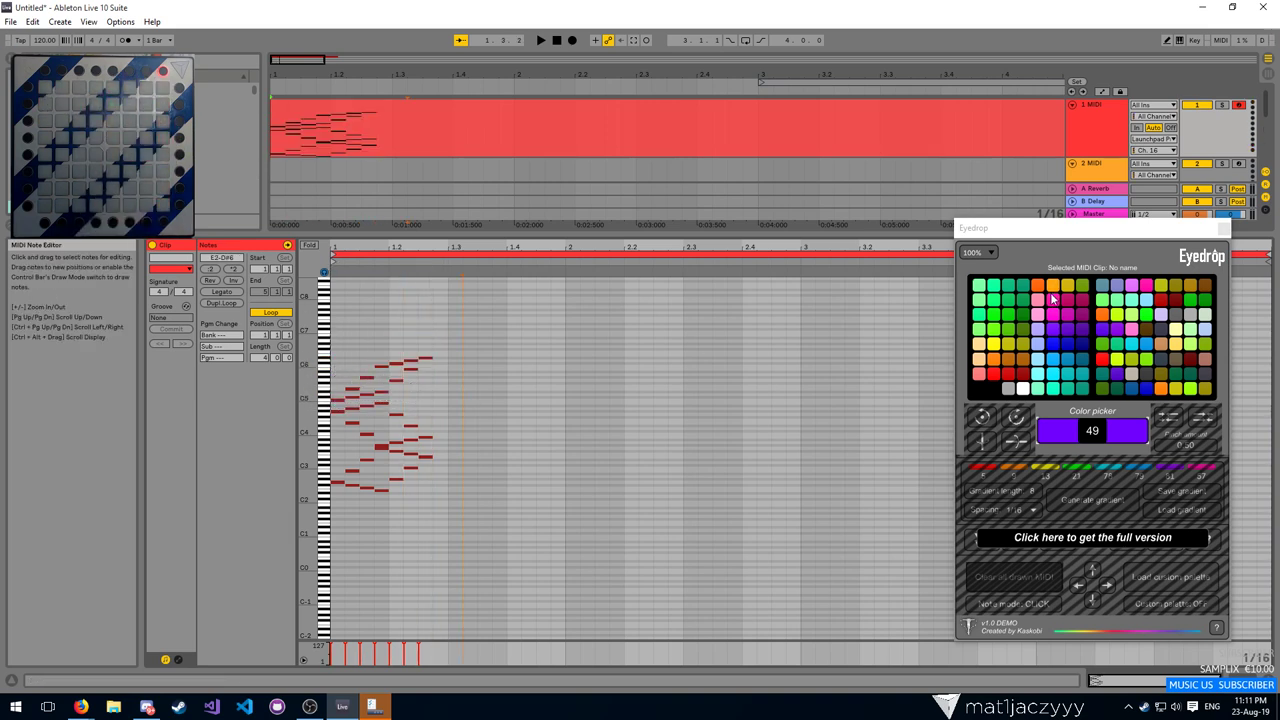
key(ctrl+v)
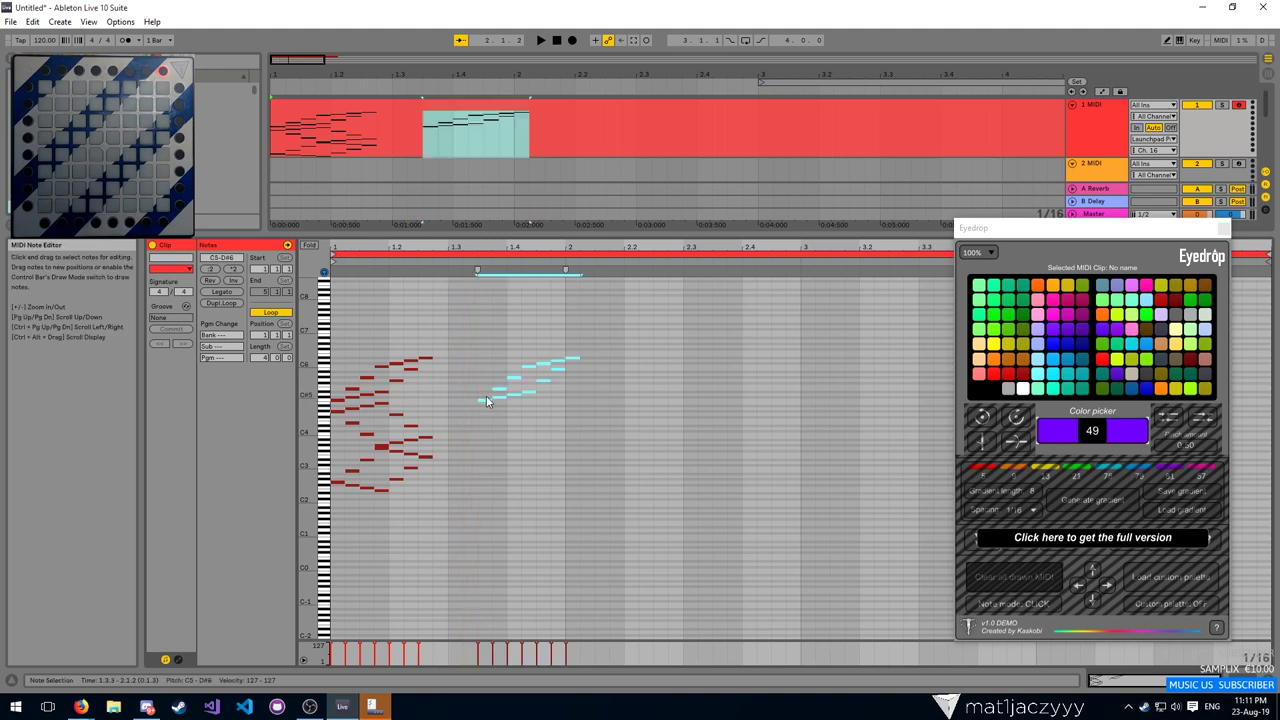
mouse_move(484, 399)
mouse_down()
mouse_move(348, 545)
mouse_move(337, 529)
mouse_move(375, 487)
mouse_up()
key(space)
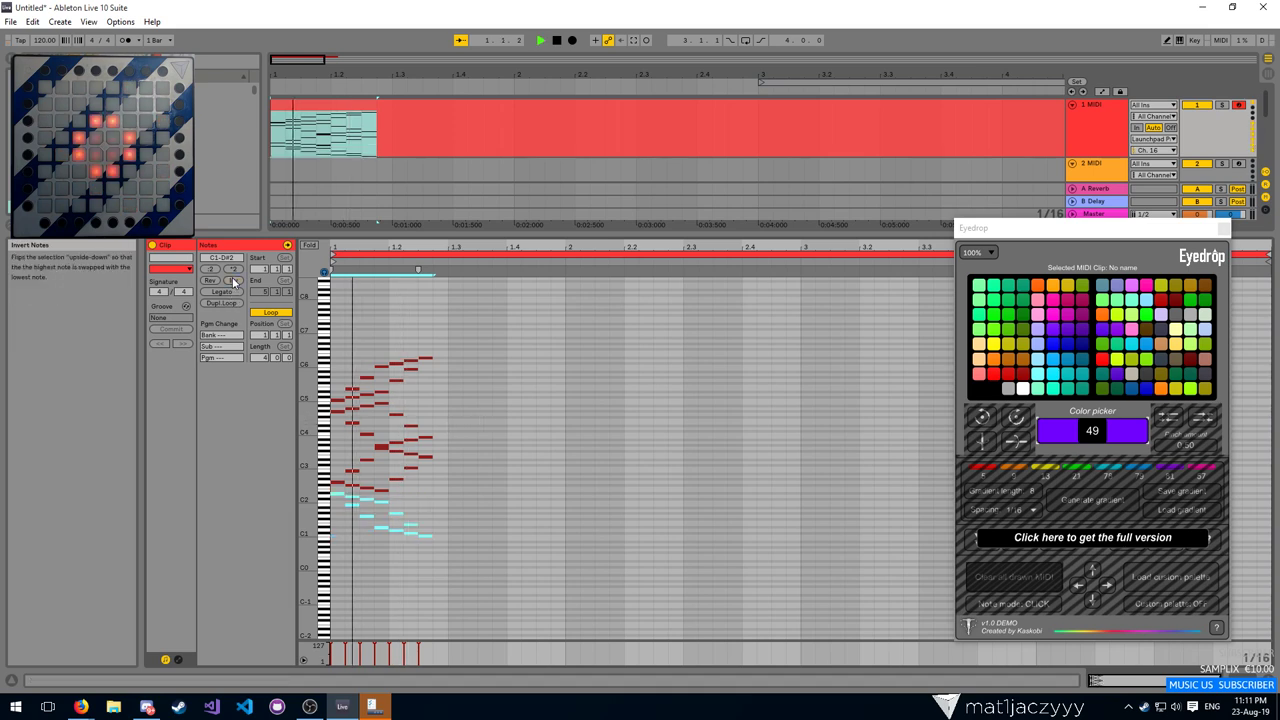
click(486, 354)
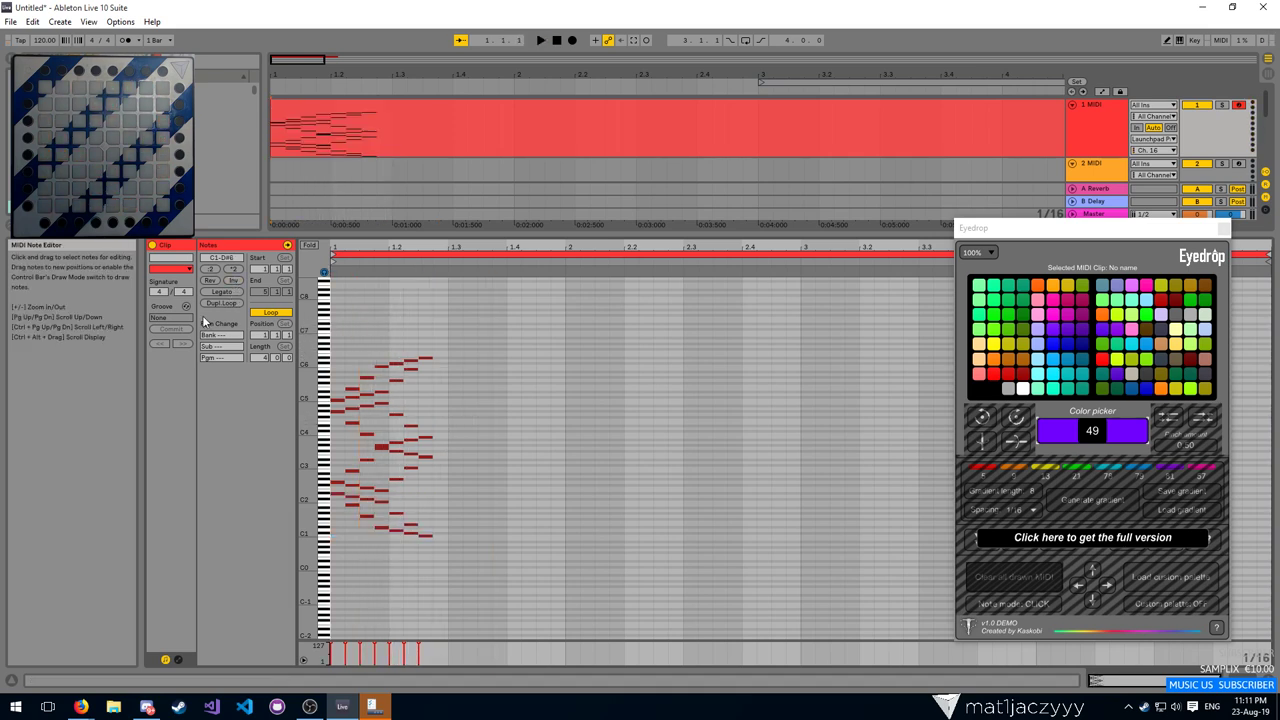
Compress all the clip's notes to half their length so the pattern runs at double speed, and play it
key(ctrl+a)
click(232, 269)
click(211, 269)
click(211, 269)
key(space)
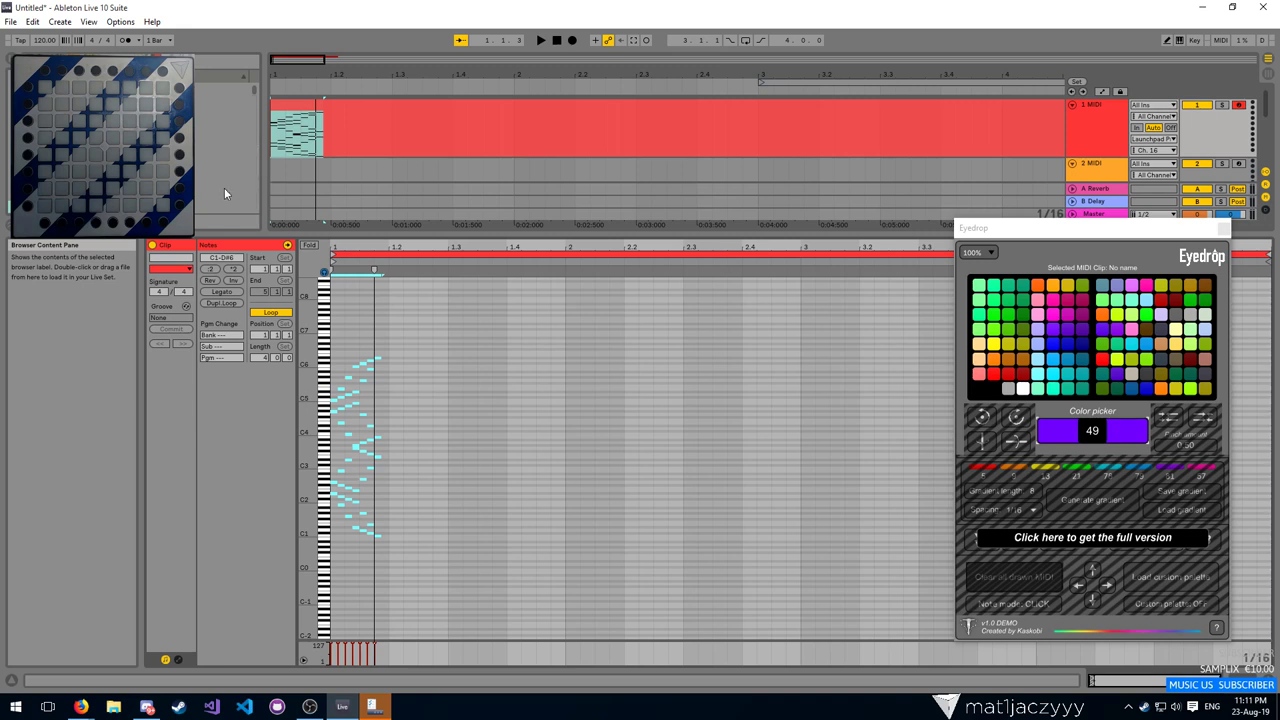
Recolour the upper notes from G#3 to D#6 with Eyedrop's blue 45, and play the clip to check the colours
drag(340, 247, 340, 343)
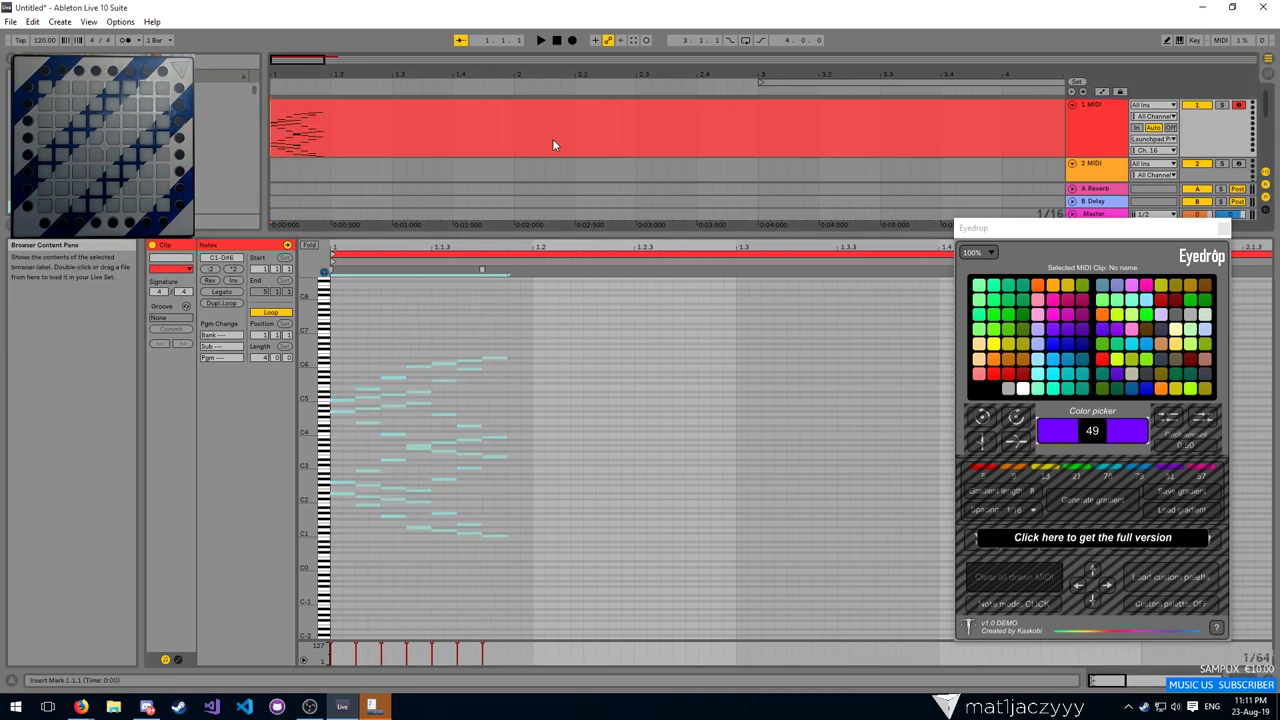
drag(566, 329, 332, 448)
click(1054, 346)
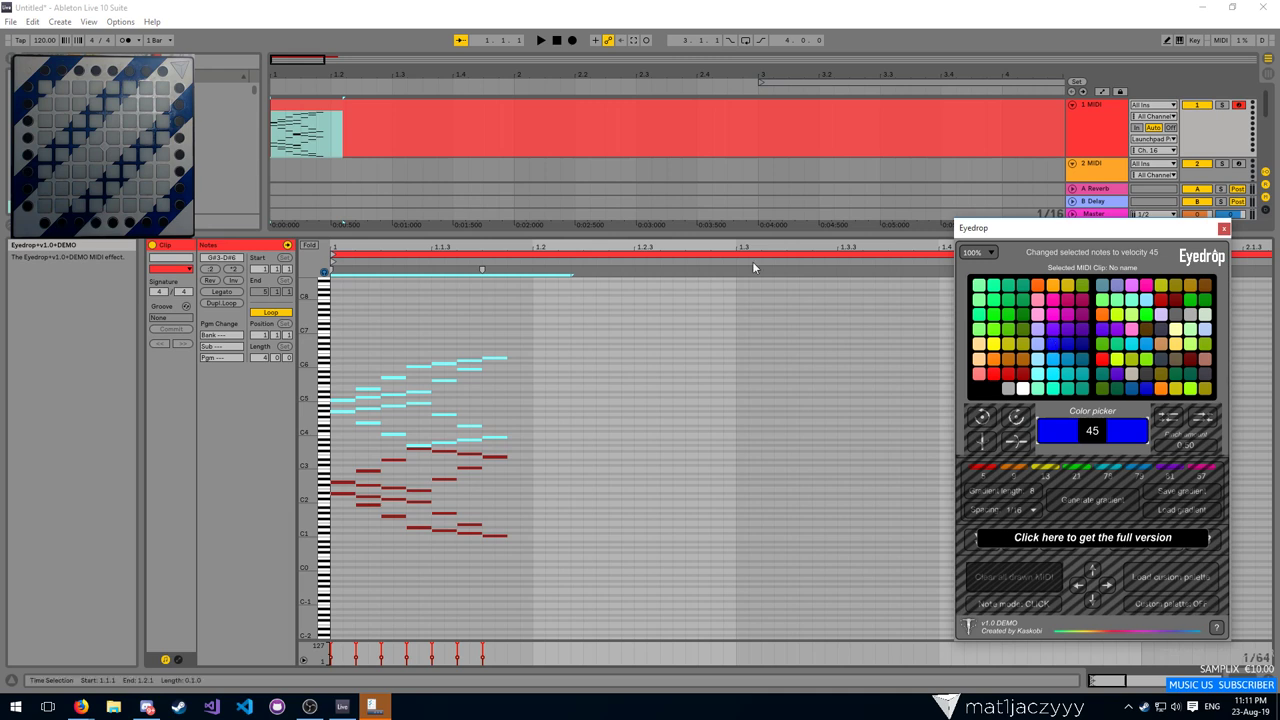
click(280, 104)
click(278, 144)
key(space)
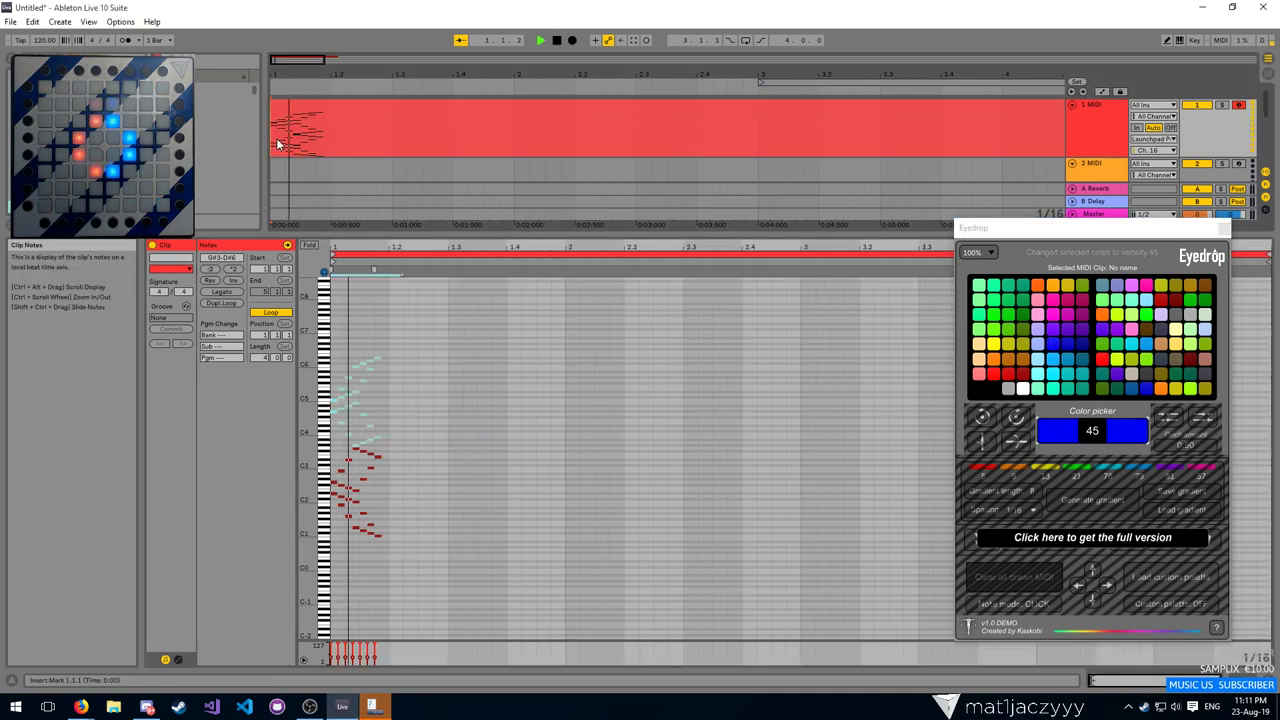
key(space)
Recolour the third column of notes (G1–G#5) at 1.1.2 with Eyedrop's green 88 and reselect it by its velocity marker
click(554, 318)
mouse_move(349, 247)
mouse_down()
mouse_move(393, 330)
mouse_move(397, 621)
mouse_up()
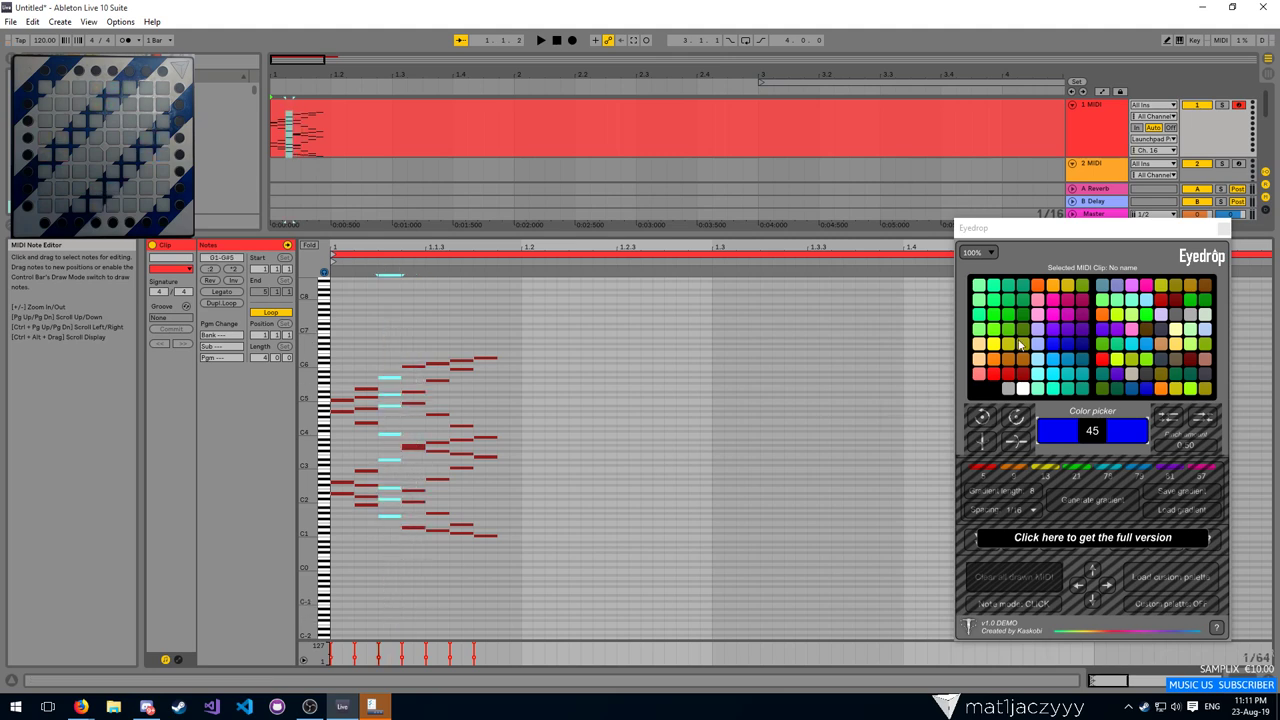
click(1102, 300)
click(606, 460)
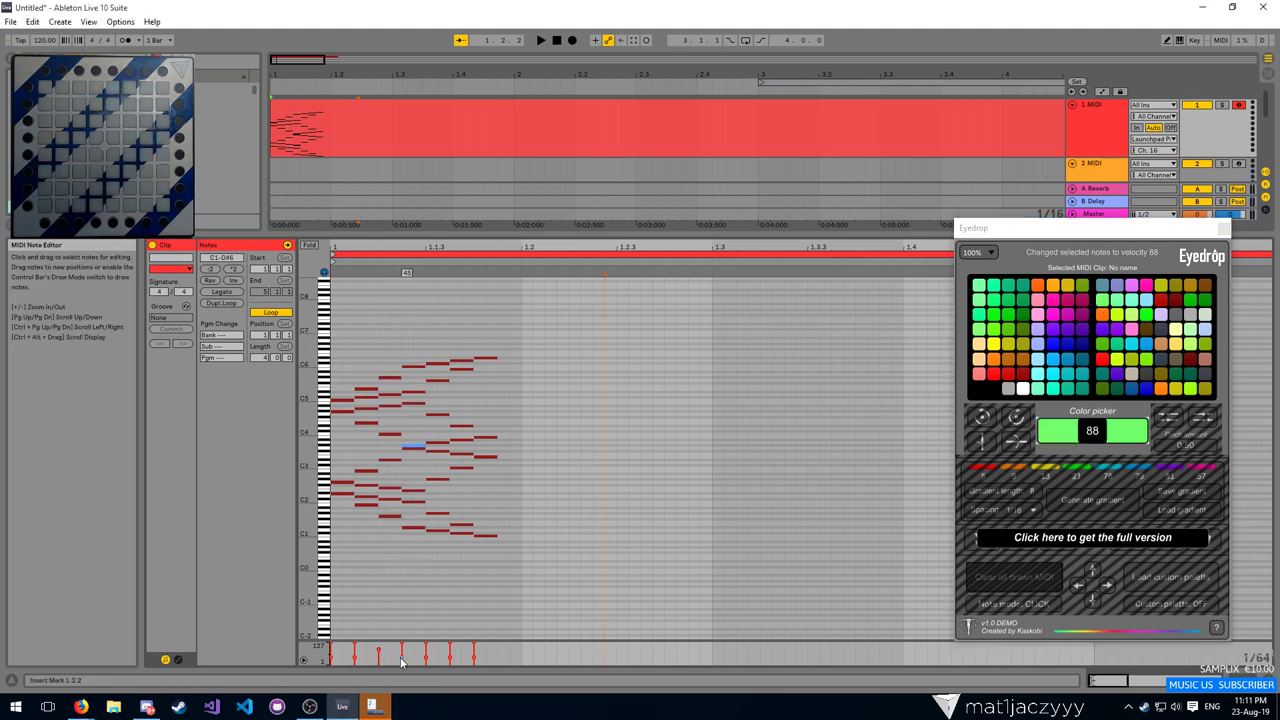
click(378, 652)
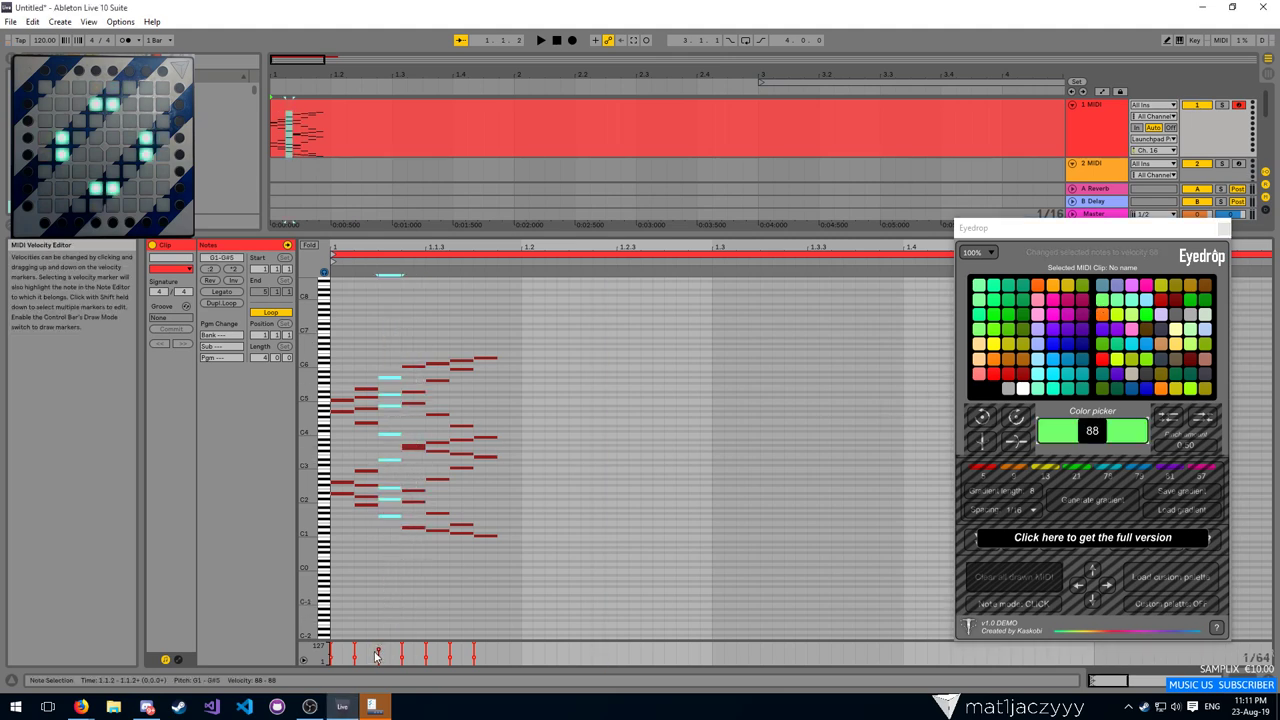
click(1075, 296)
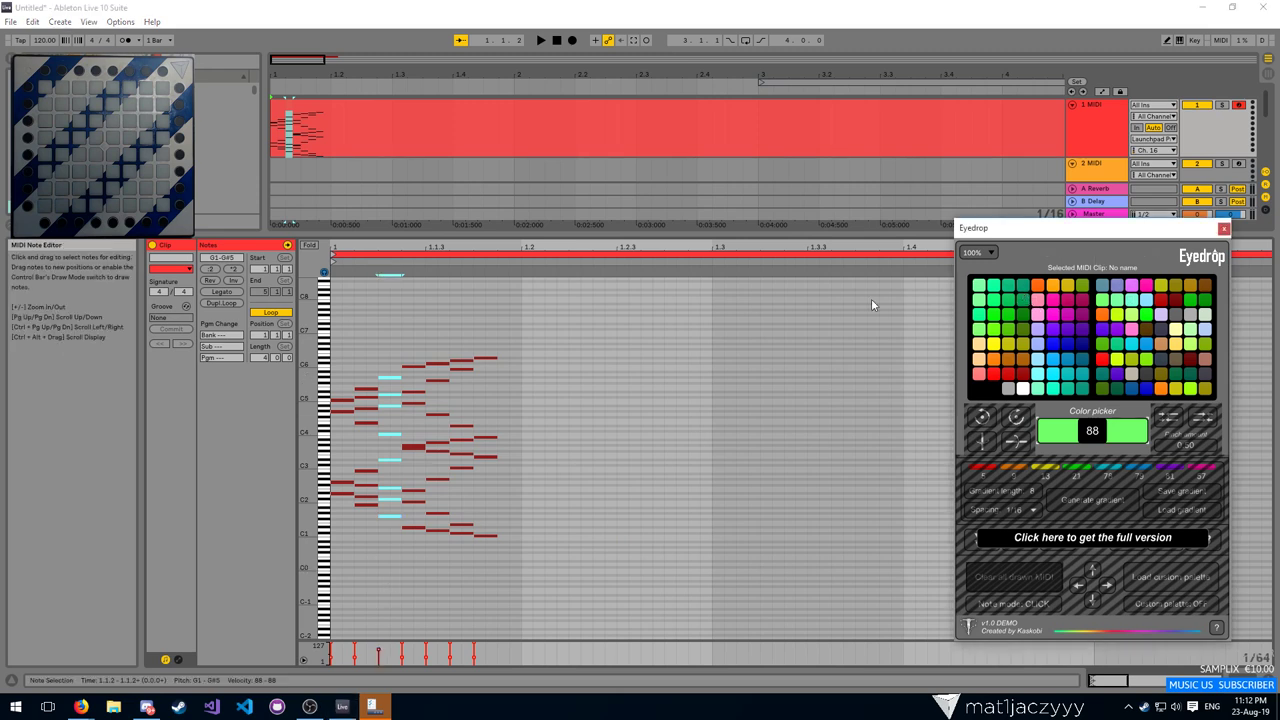
Move the Eyedrop window over the middle of the clip and look through its zoom options
drag(1033, 235, 705, 82)
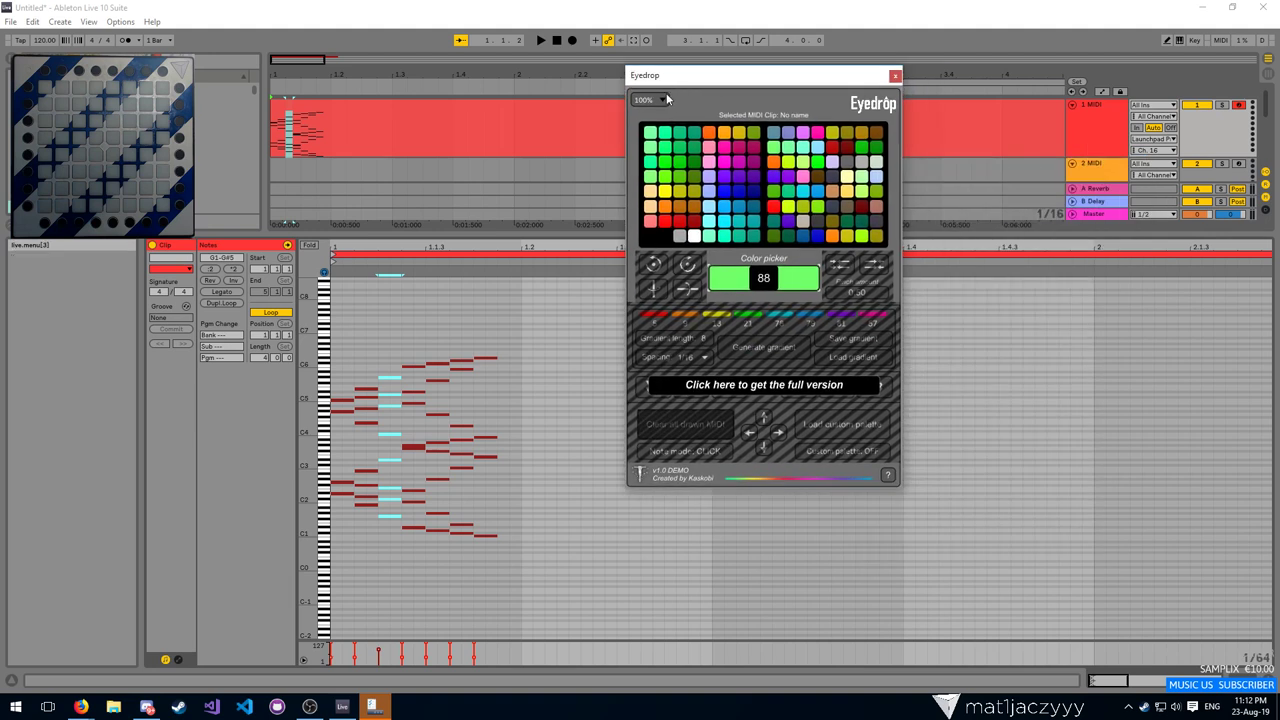
click(650, 100)
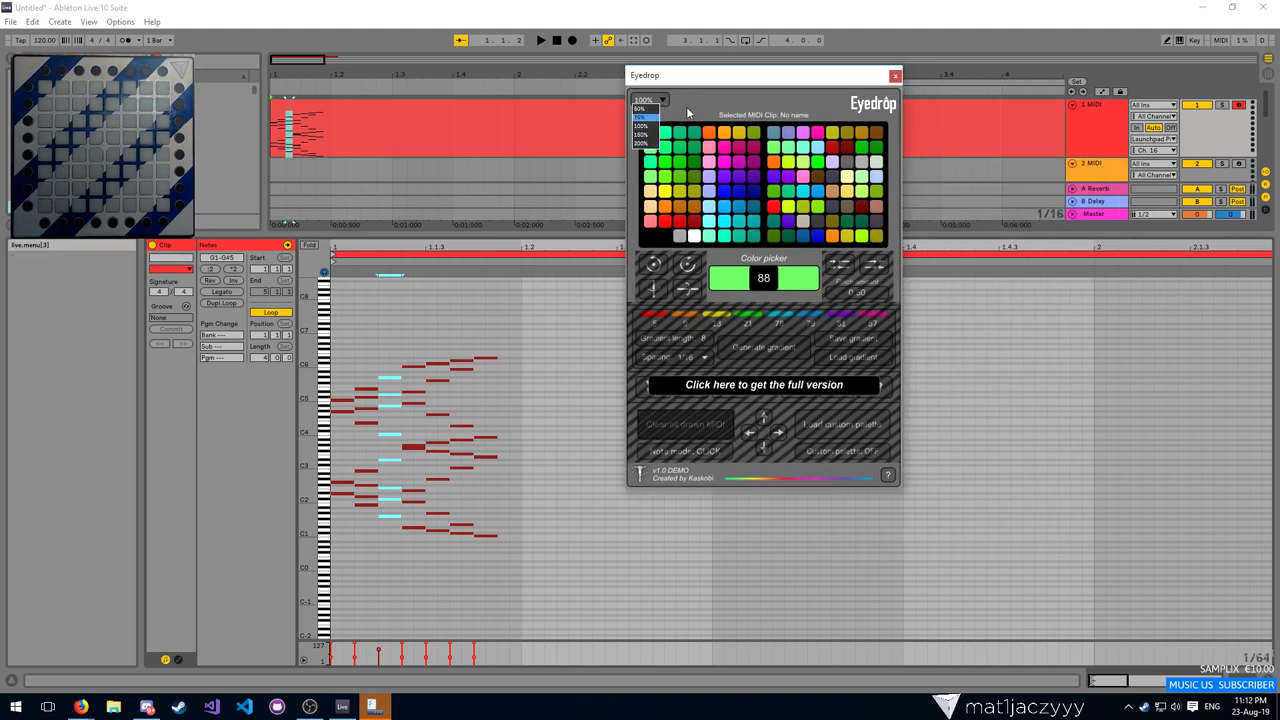
click(687, 108)
drag(698, 78, 773, 187)
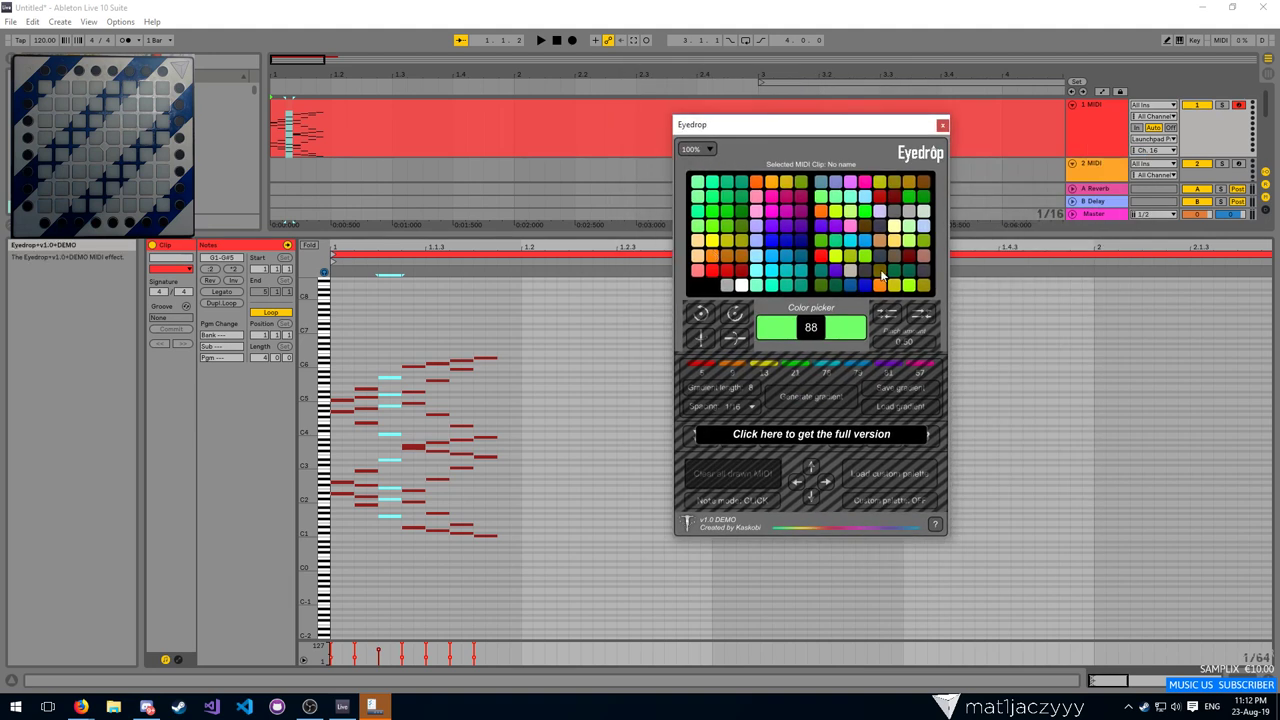
Enlarge the Eyedrop interface to 200% and return it to 100%
click(703, 152)
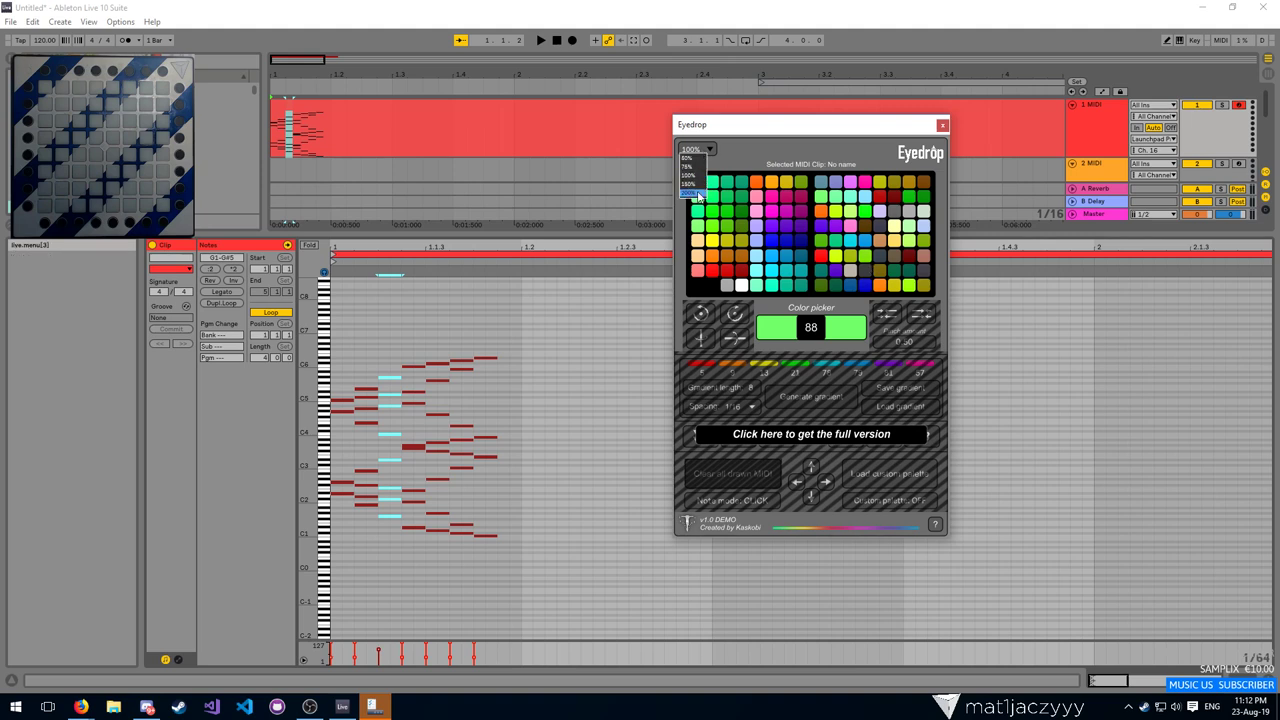
click(693, 194)
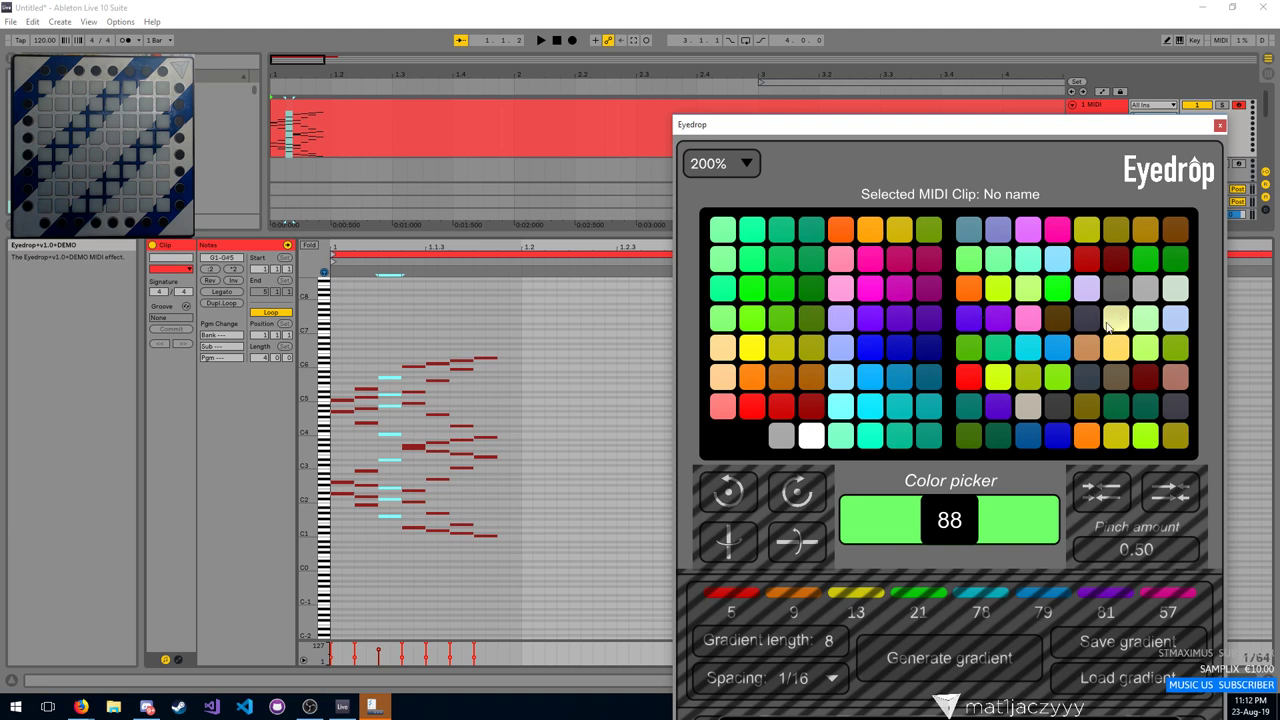
click(715, 163)
click(710, 187)
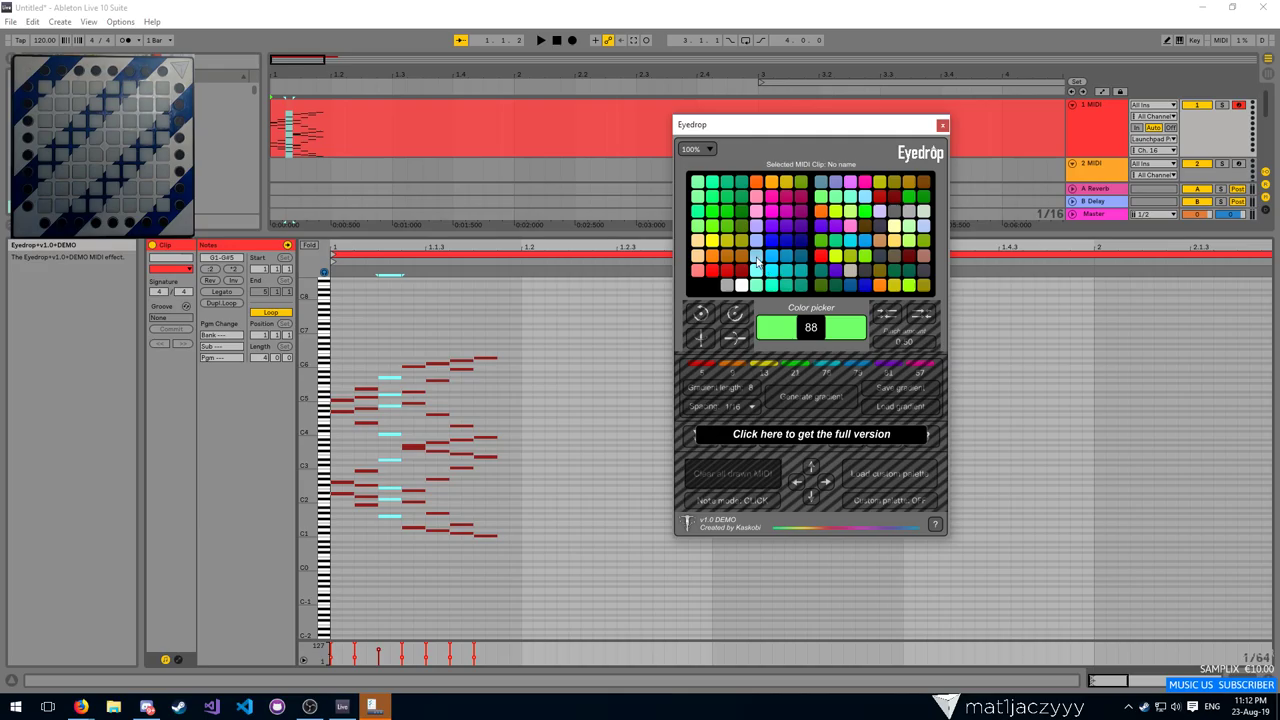
Capture a screenshot of Eyedrop's colour palette and open it as an image in RealWorld Paint
key(Print)
drag(686, 220, 936, 298)
key(ctrl+c)
key(super)
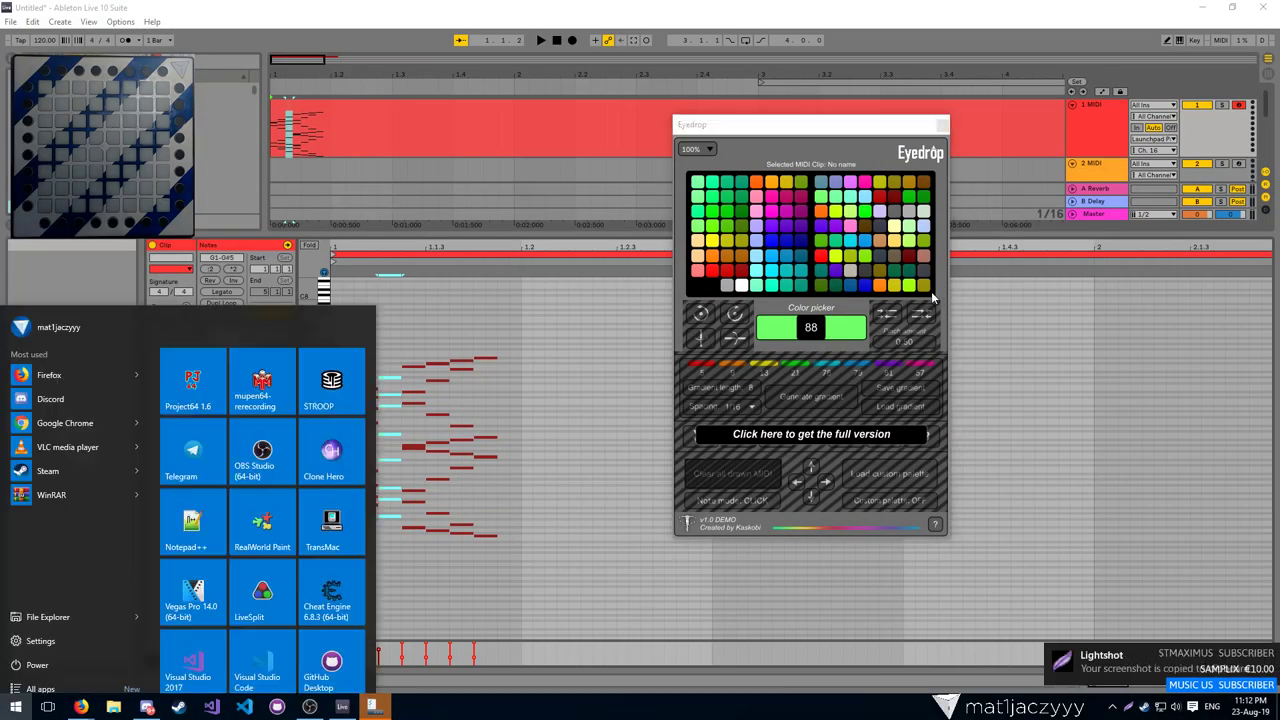
click(260, 354)
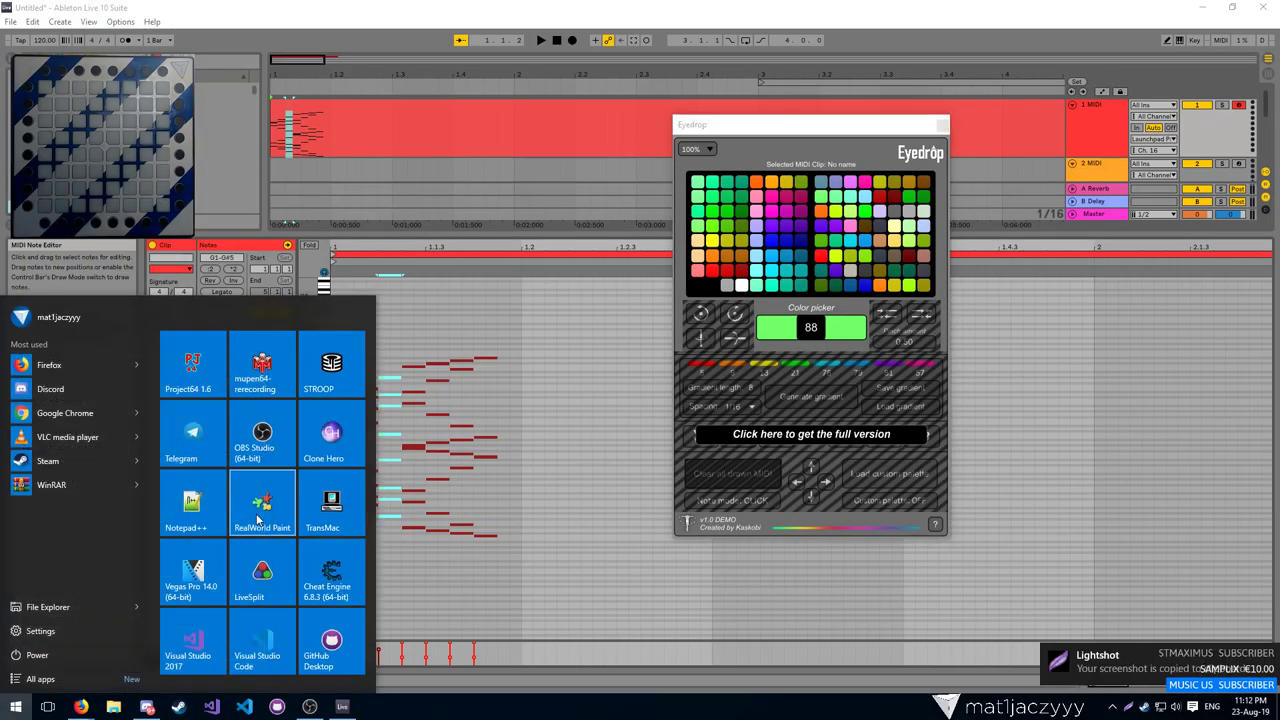
click(260, 505)
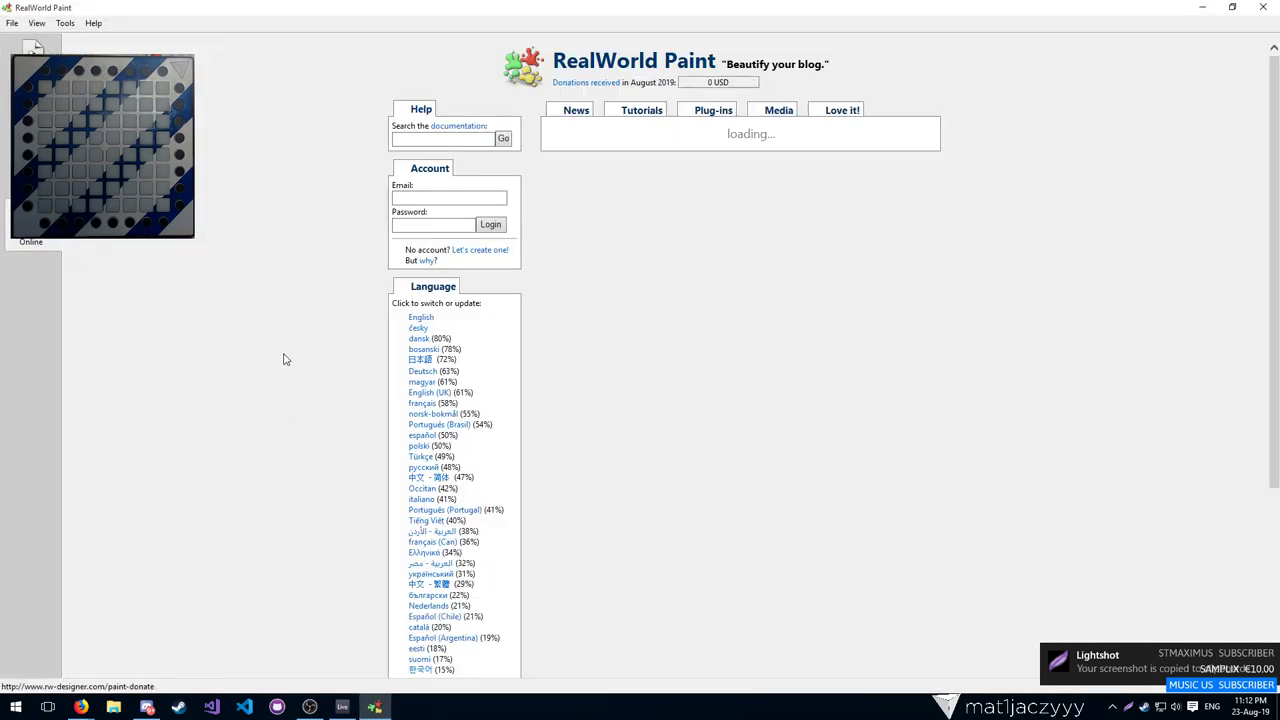
click(390, 89)
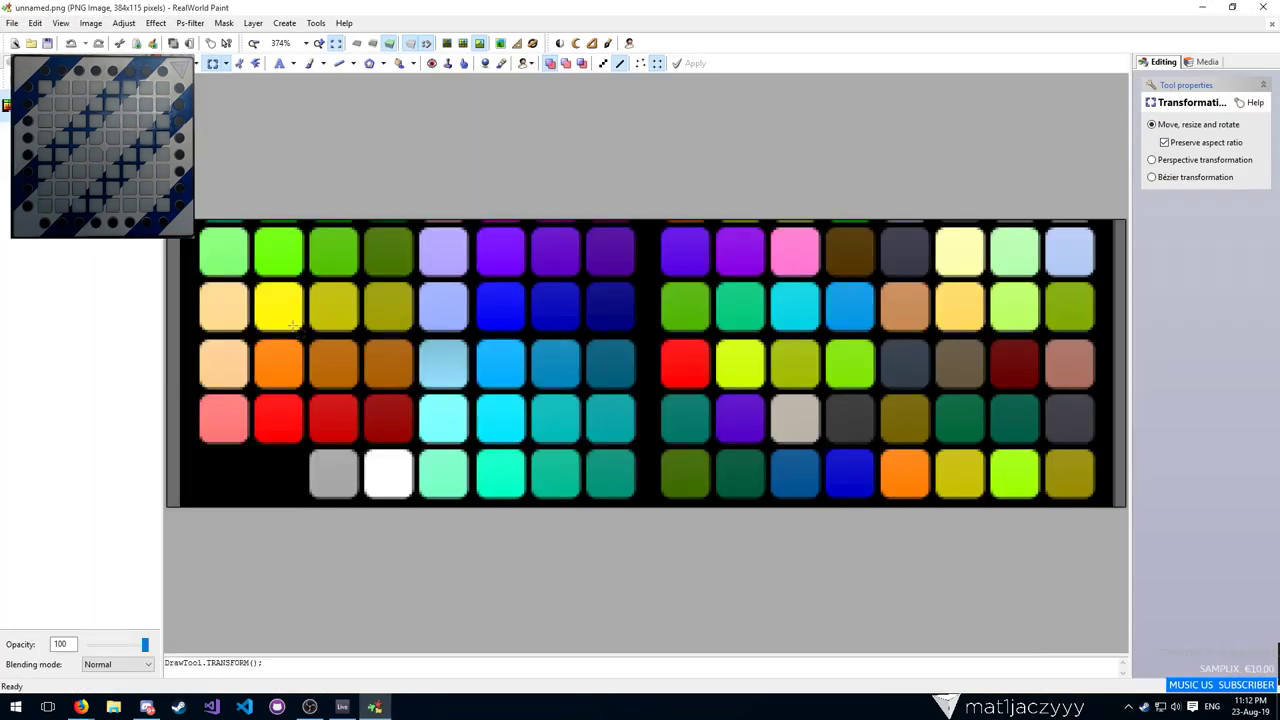
Examine the pixels of the palette's colour squares up close, and close RealWorld Paint
scroll(366, 243, up, 3)
scroll(366, 243, up, 1)
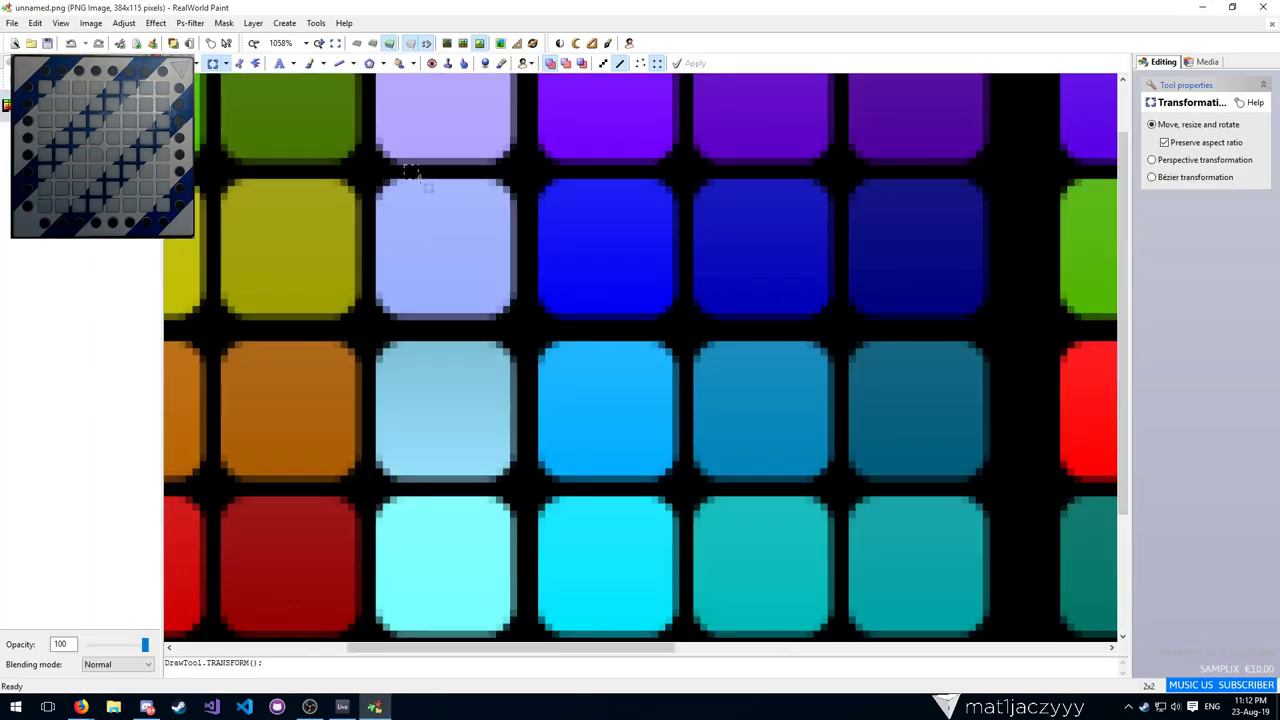
click(398, 320)
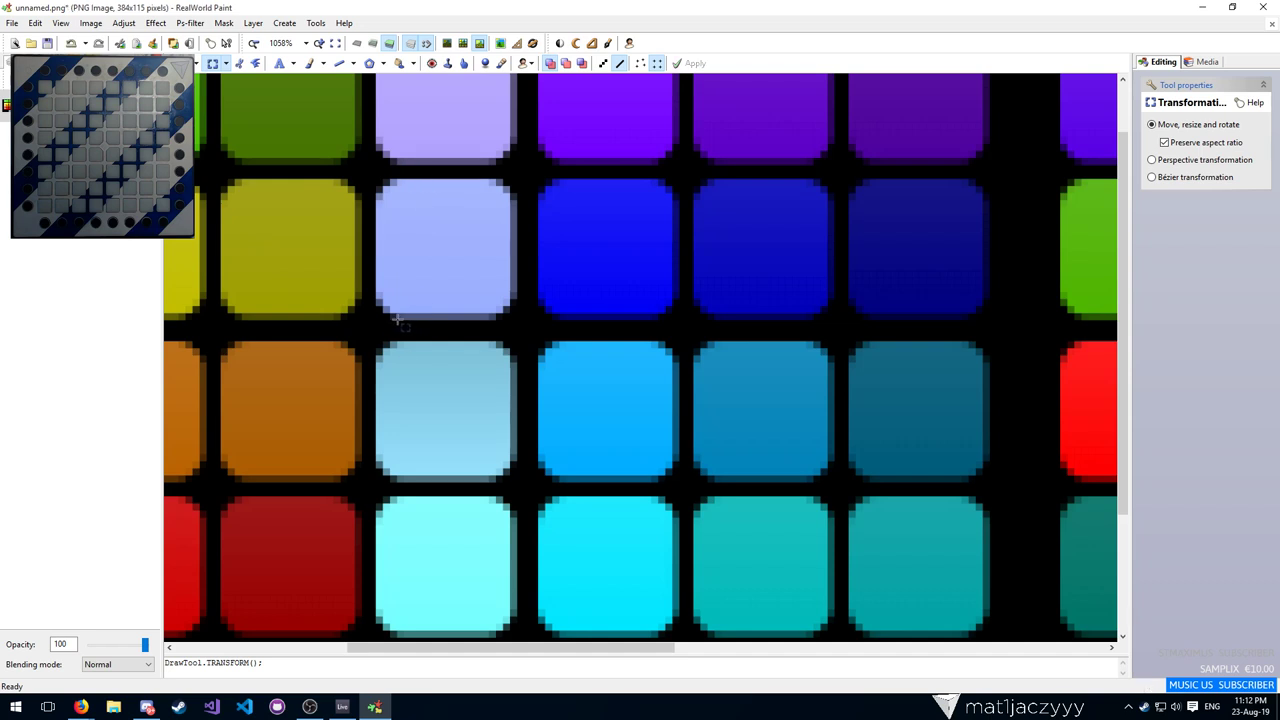
scroll(398, 372, up, 3)
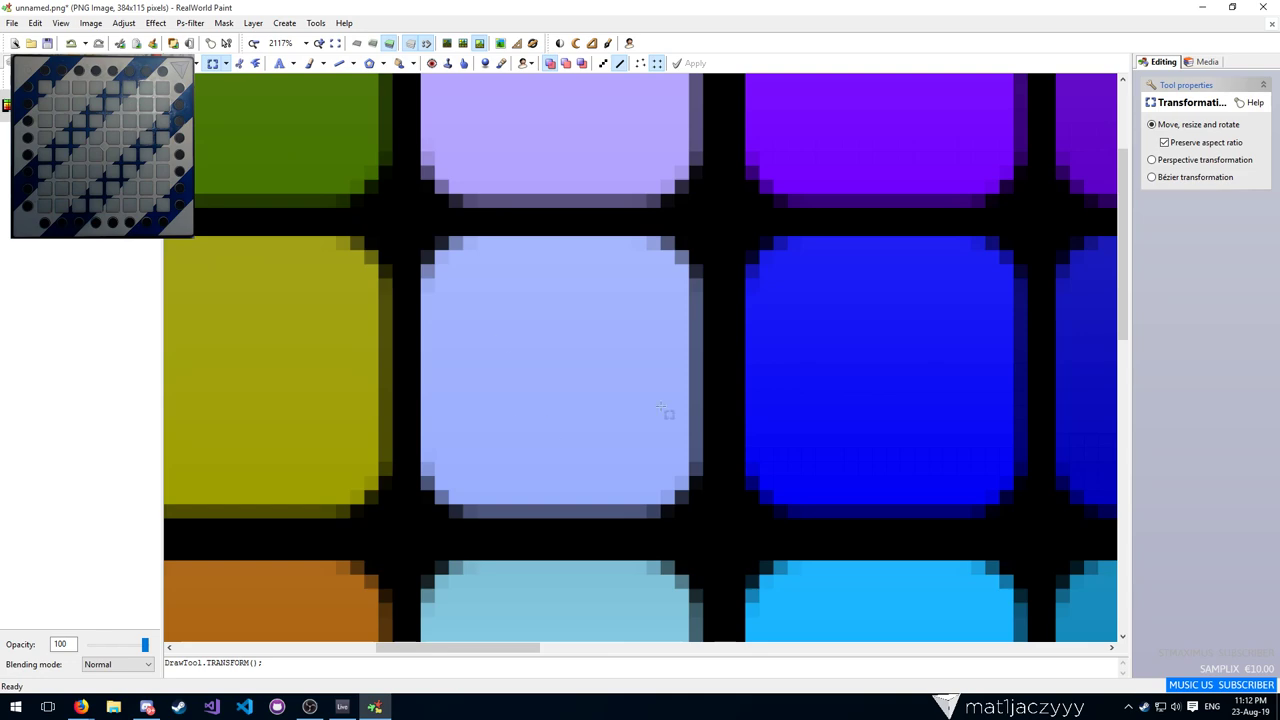
click(1264, 7)
click(706, 363)
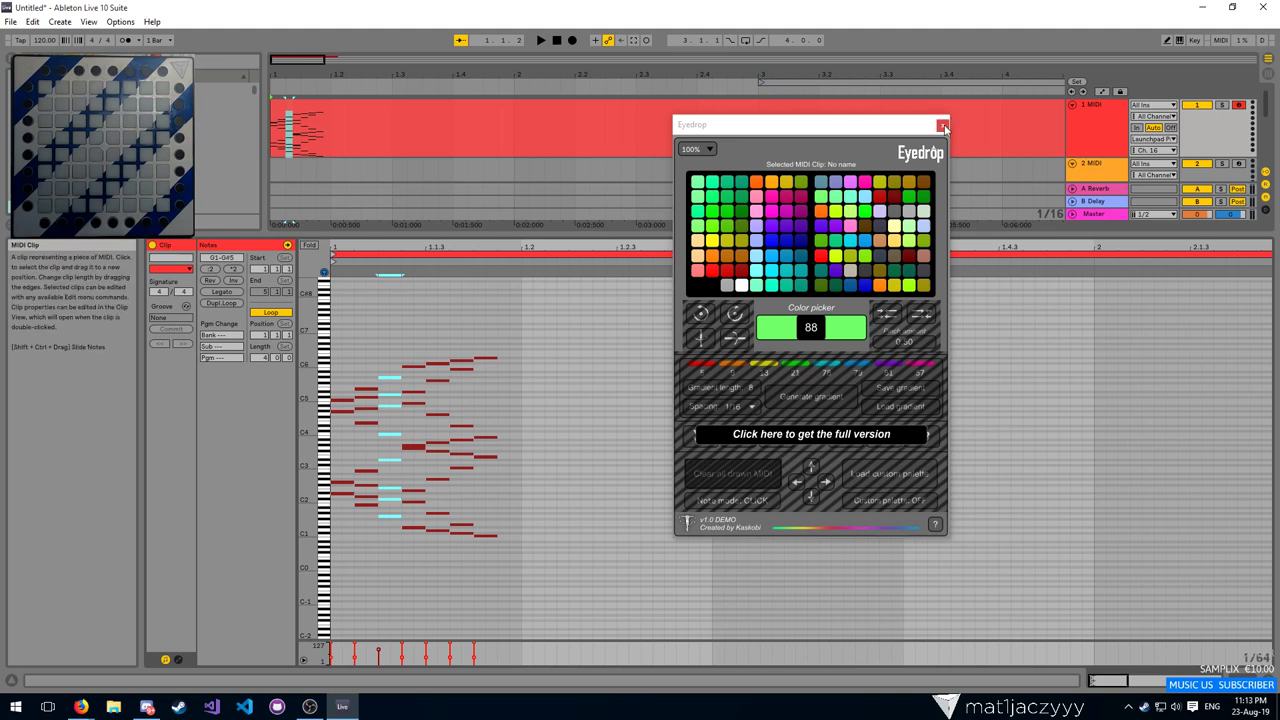
Play the clip from 1.1.1 to check the recoloured notes, and shift the Eyedrop window slightly aside
click(341, 324)
key(space)
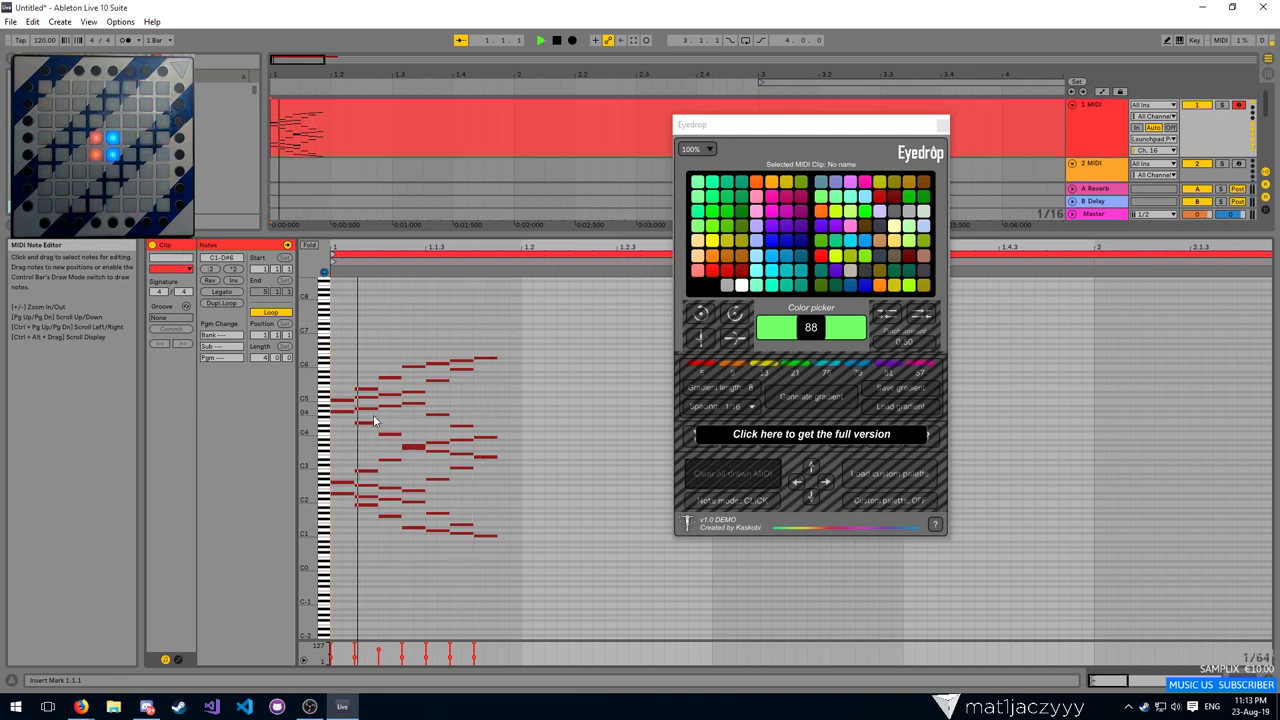
key(space)
drag(791, 124, 775, 139)
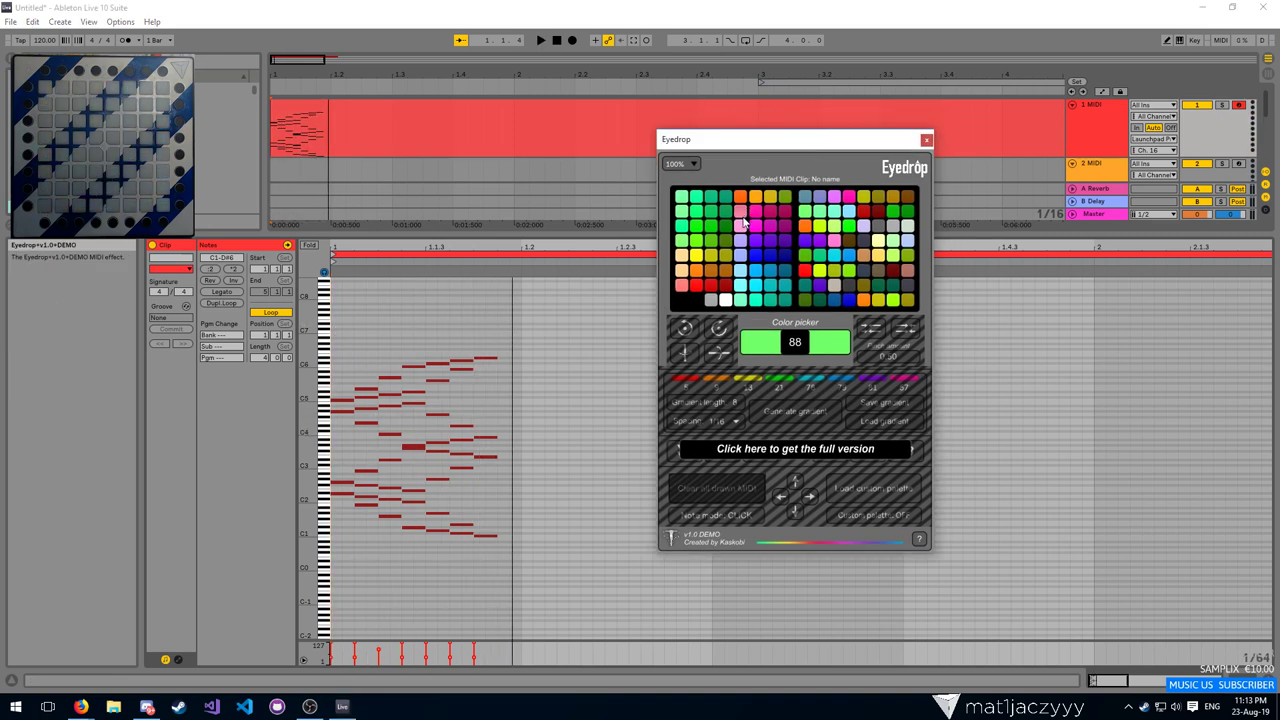
Set the notes in the last four columns to velocity 73 with Eyedrop's Color picker value
drag(797, 342, 797, 310)
drag(595, 344, 404, 595)
drag(797, 342, 751, 356)
click(358, 337)
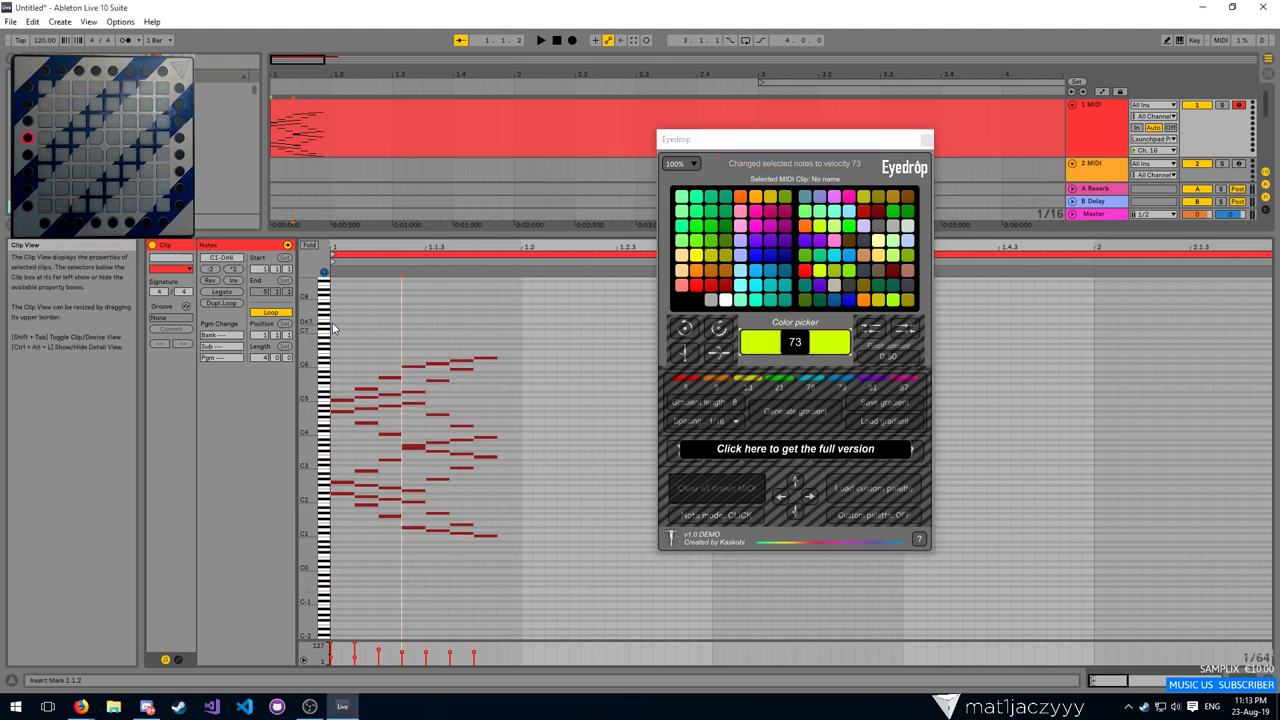
Play the clip several times from the start to check the mixed colours on the Launchpad
click(539, 41)
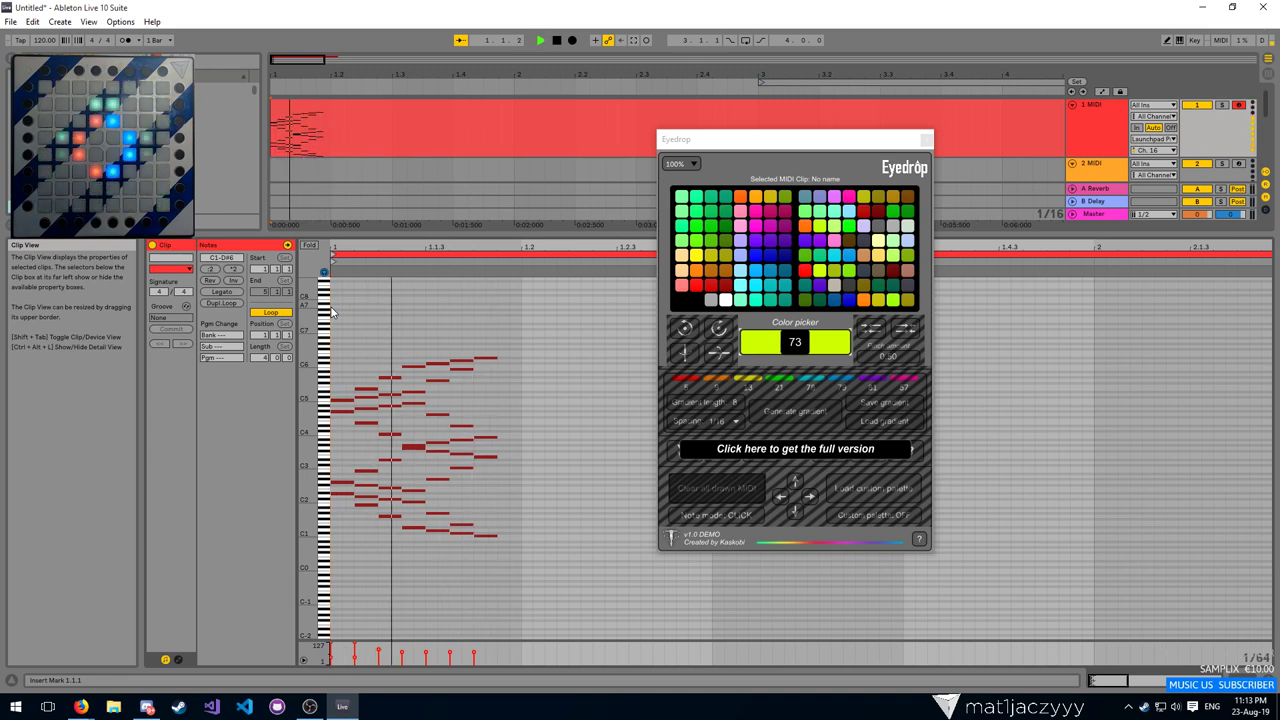
key(space)
key(space)
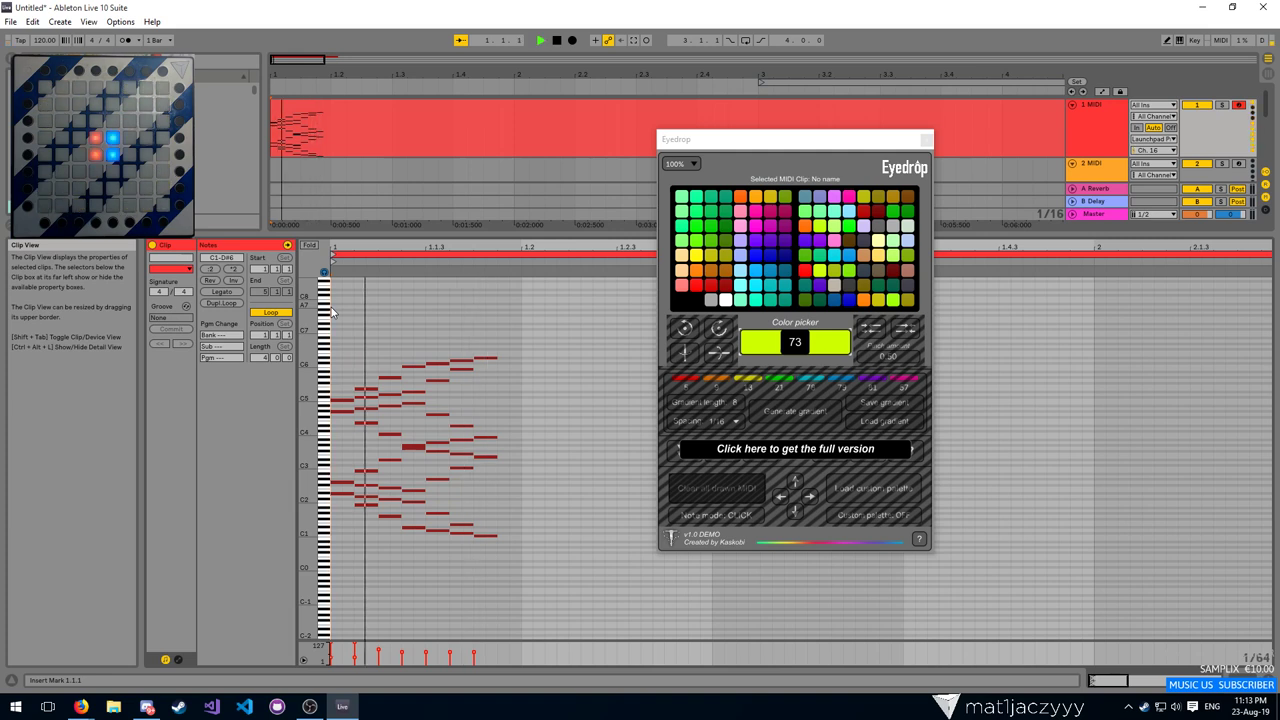
key(space)
key(space)
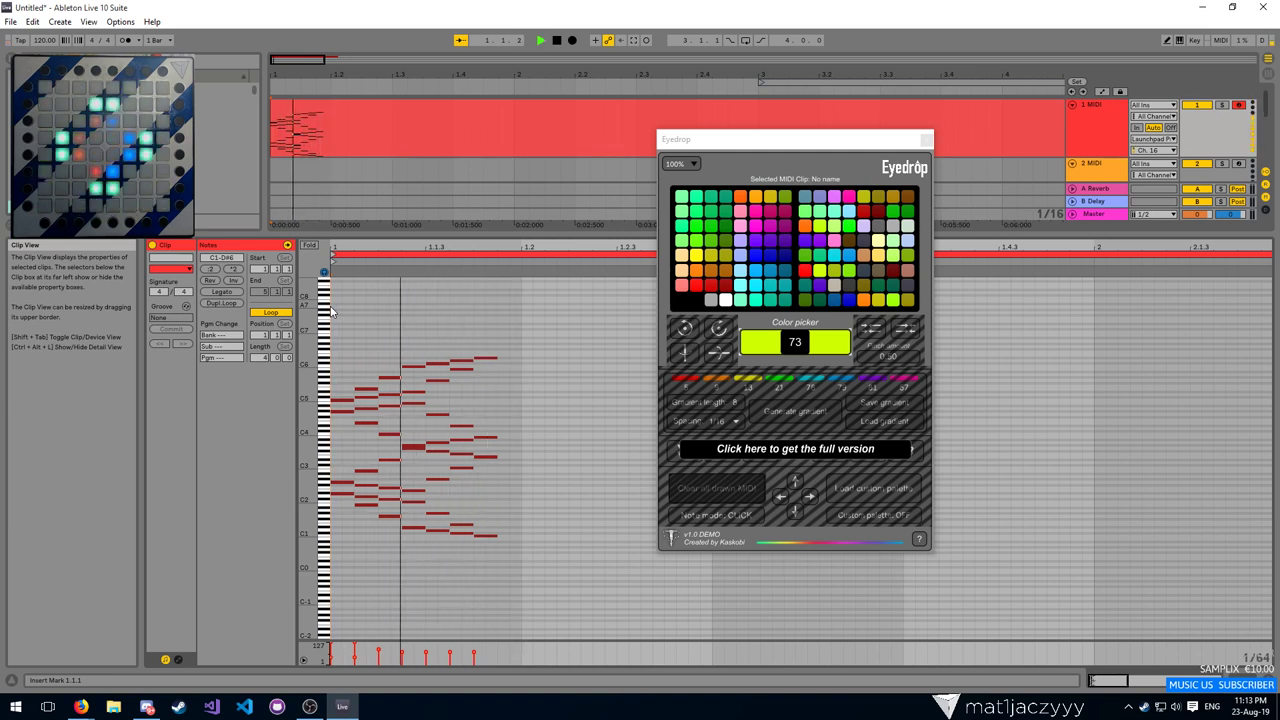
key(space)
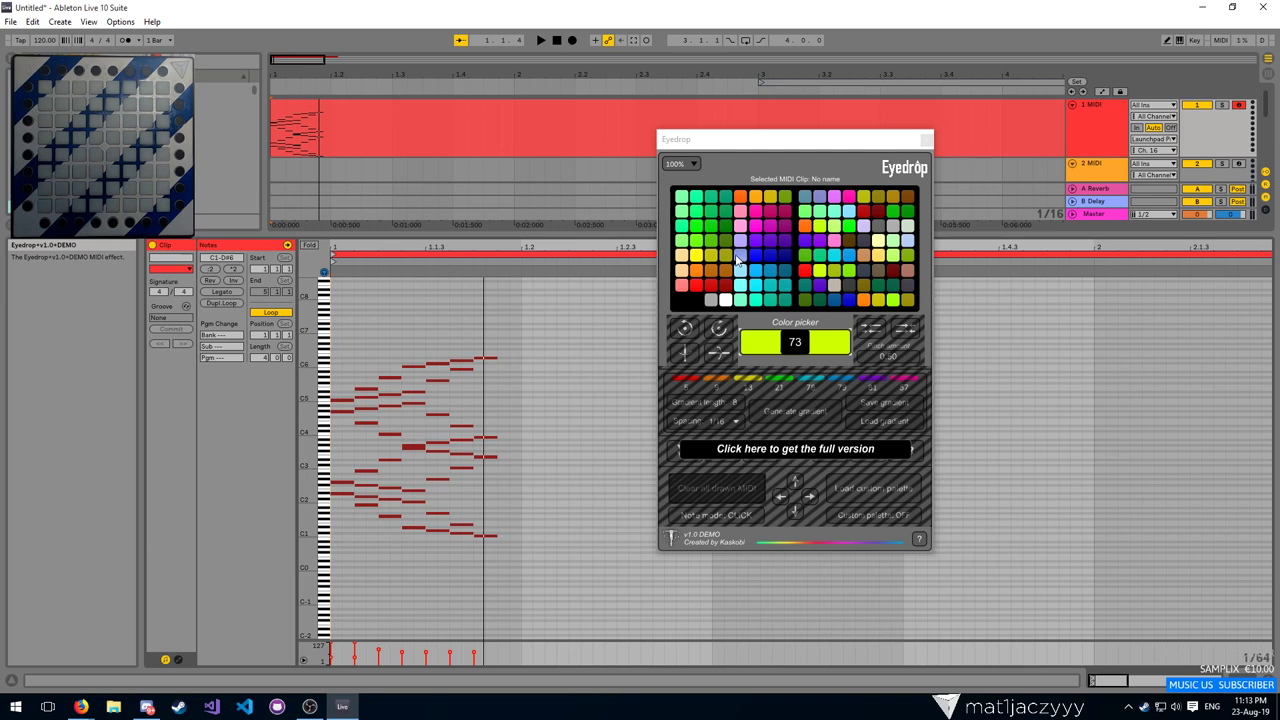
Try Eyedrop's rotate control, read through its built-in help overlay, and close the help
click(719, 329)
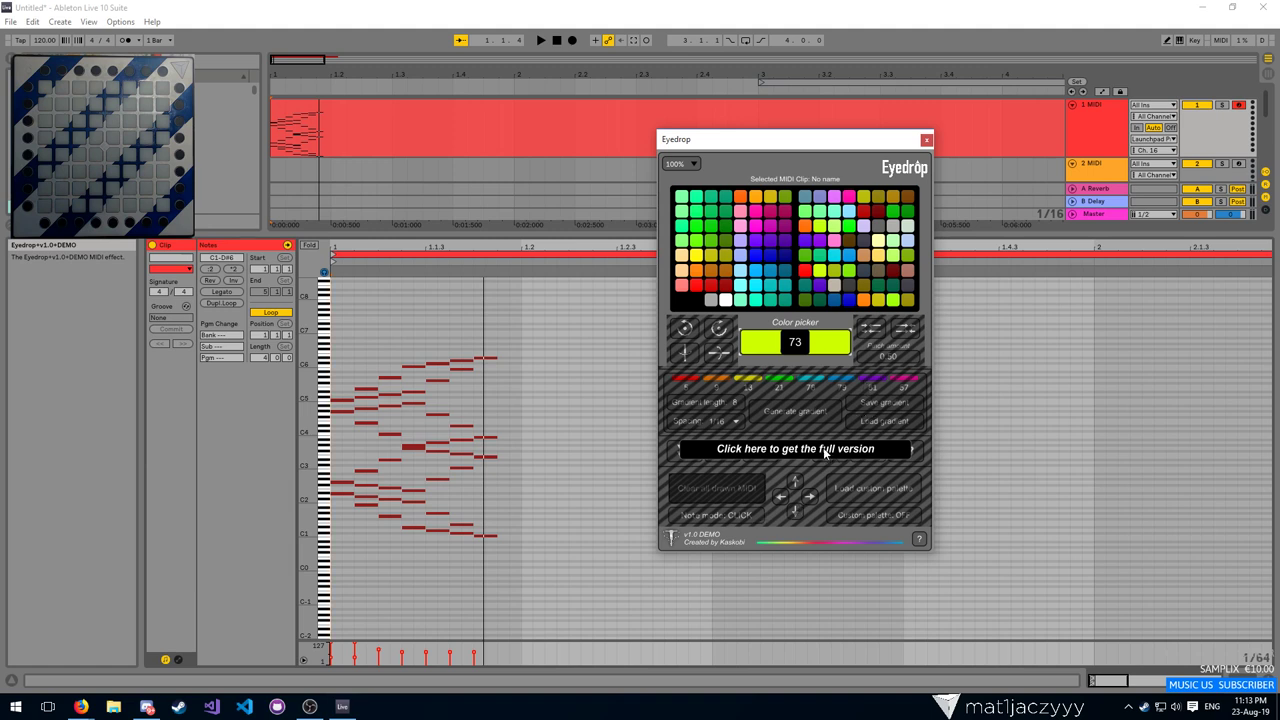
click(920, 541)
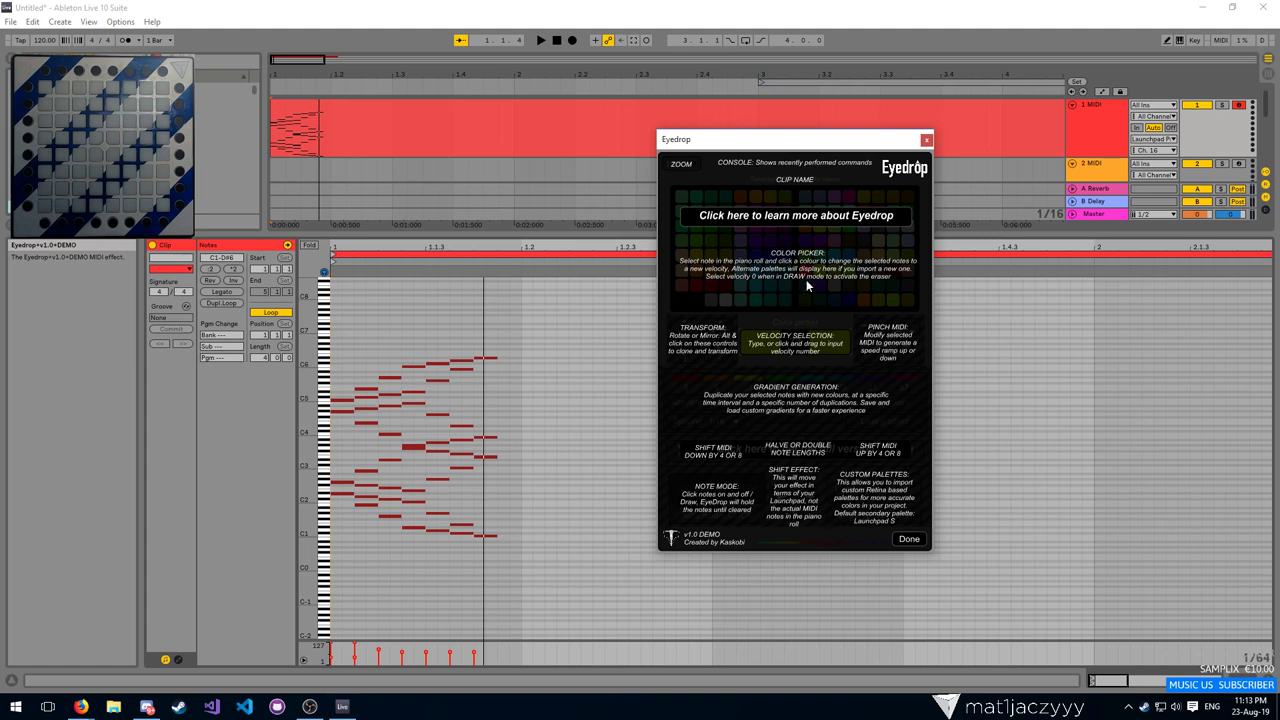
click(908, 539)
Recolour the selected C#1–D#5 notes of the last four columns with Eyedrop, trying 5 and 10 and settling on purple 48
click(679, 300)
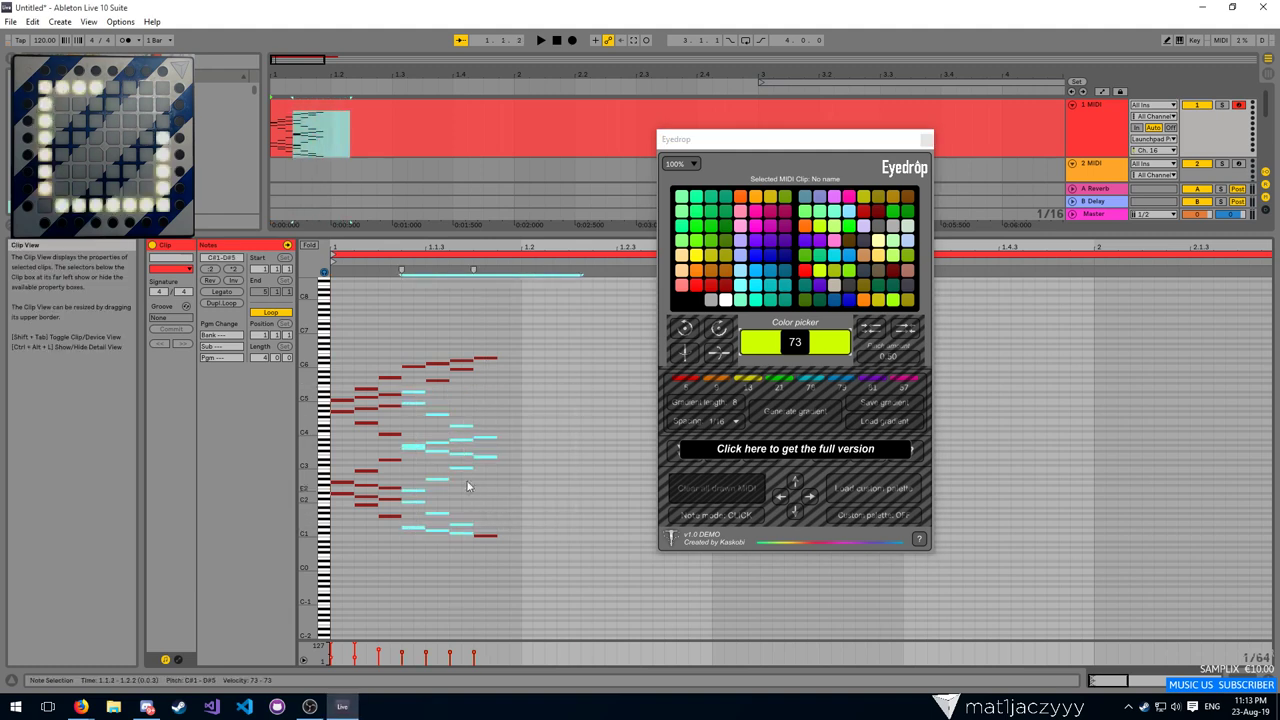
click(686, 296)
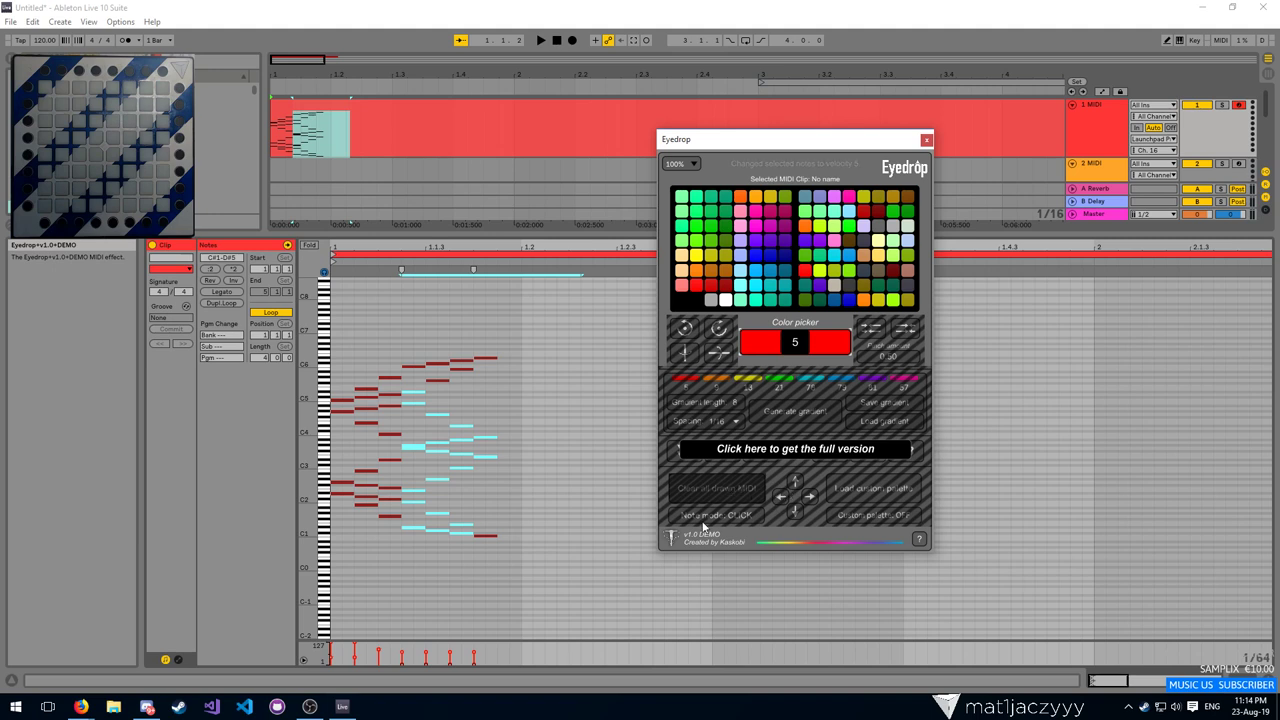
click(711, 270)
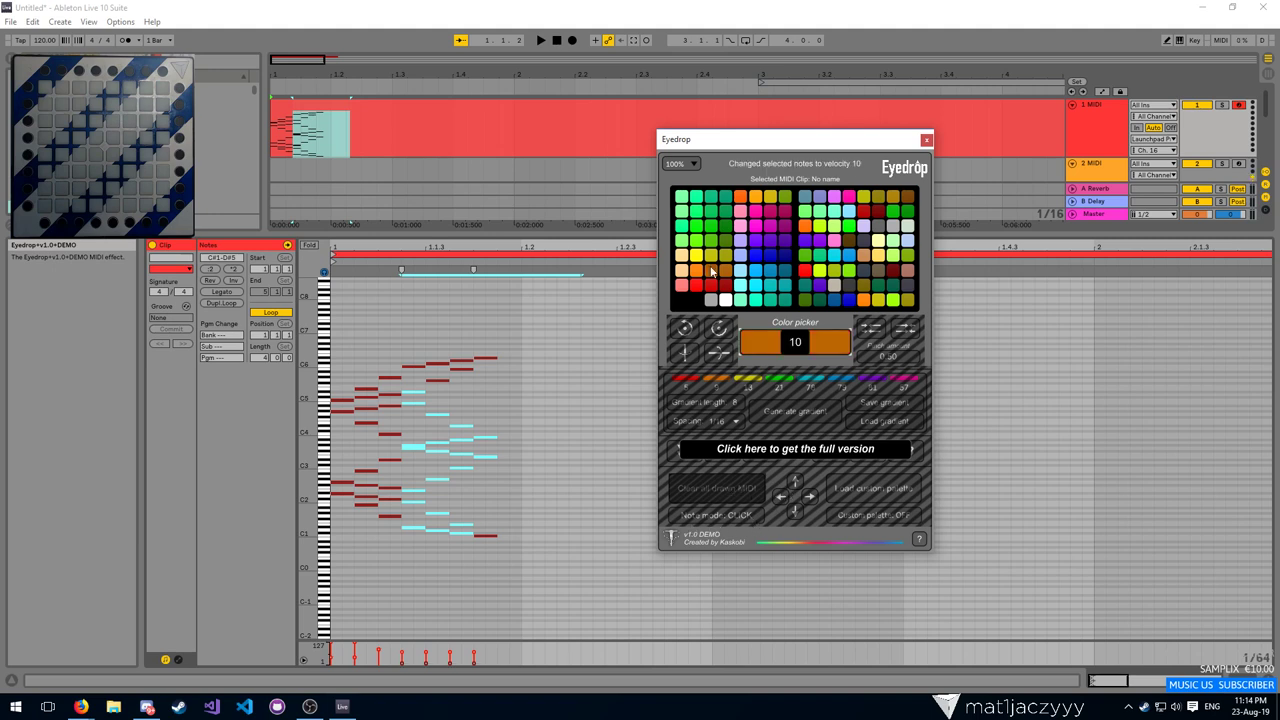
click(752, 244)
Play the clip repeatedly from 1.1.1 to check the purple notes in the pattern
click(272, 150)
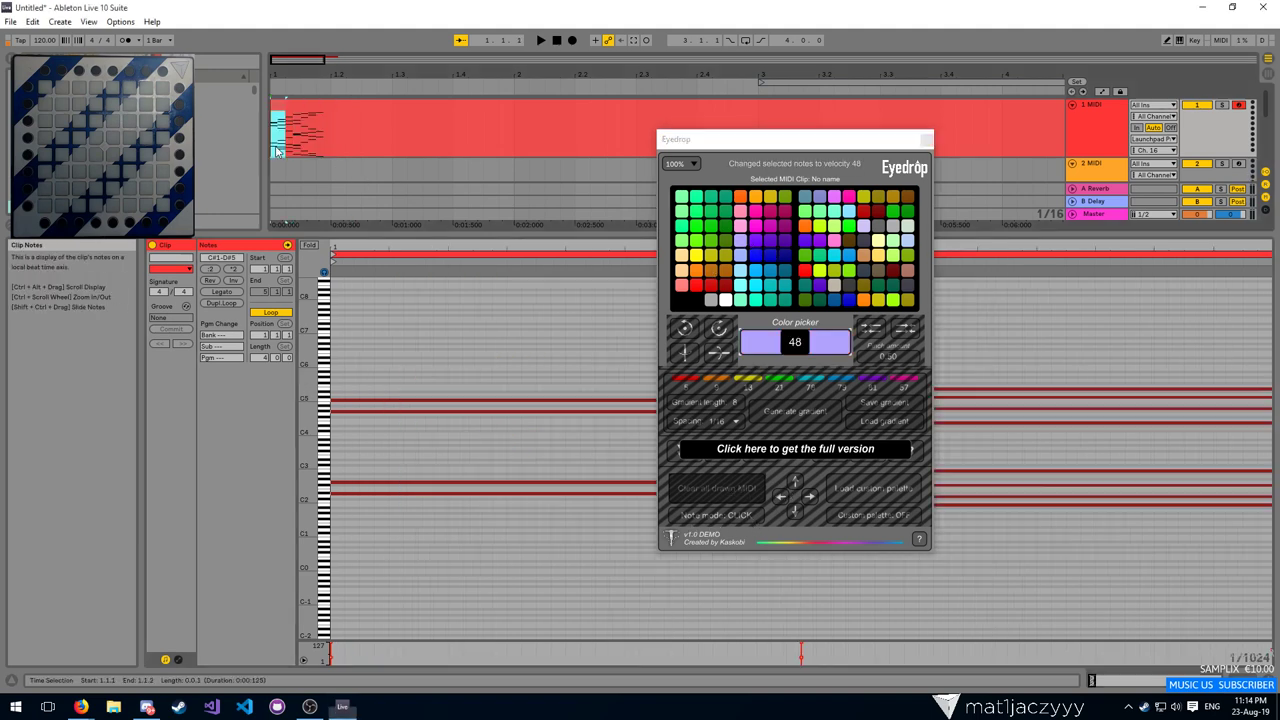
key(space)
key(space)
key(space)
key(space)
key(space)
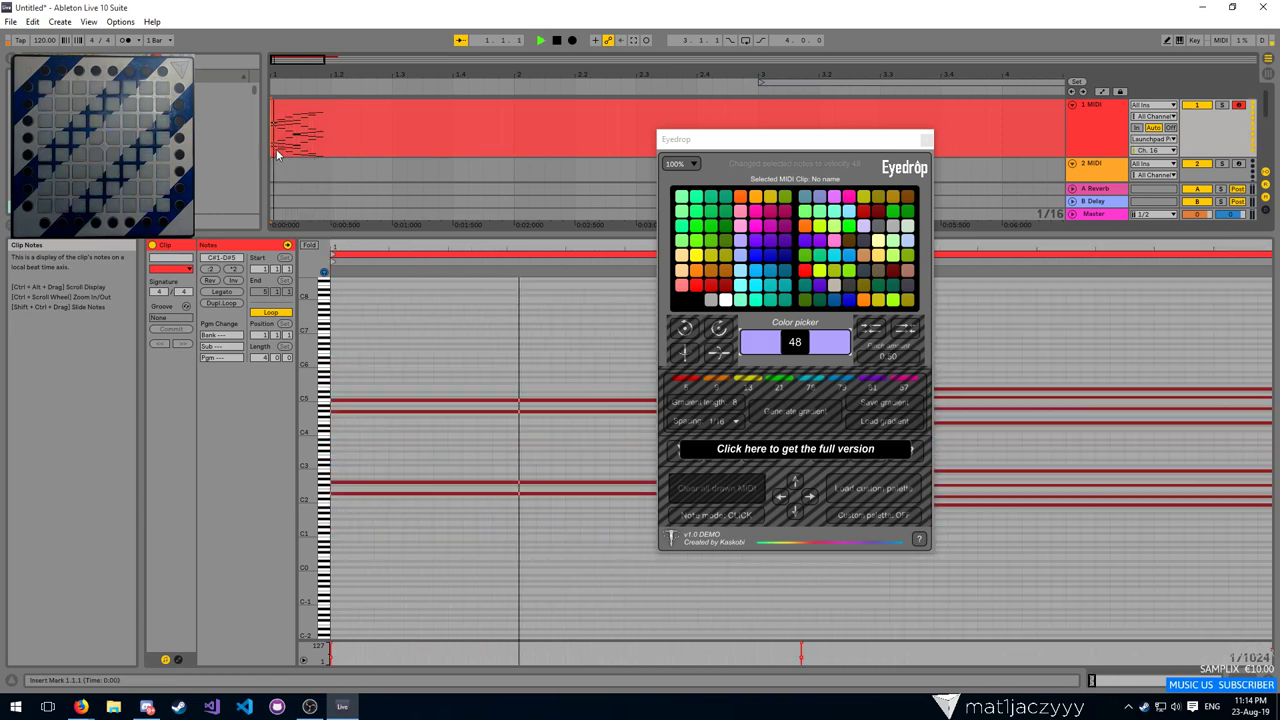
key(space)
drag(408, 250, 472, 203)
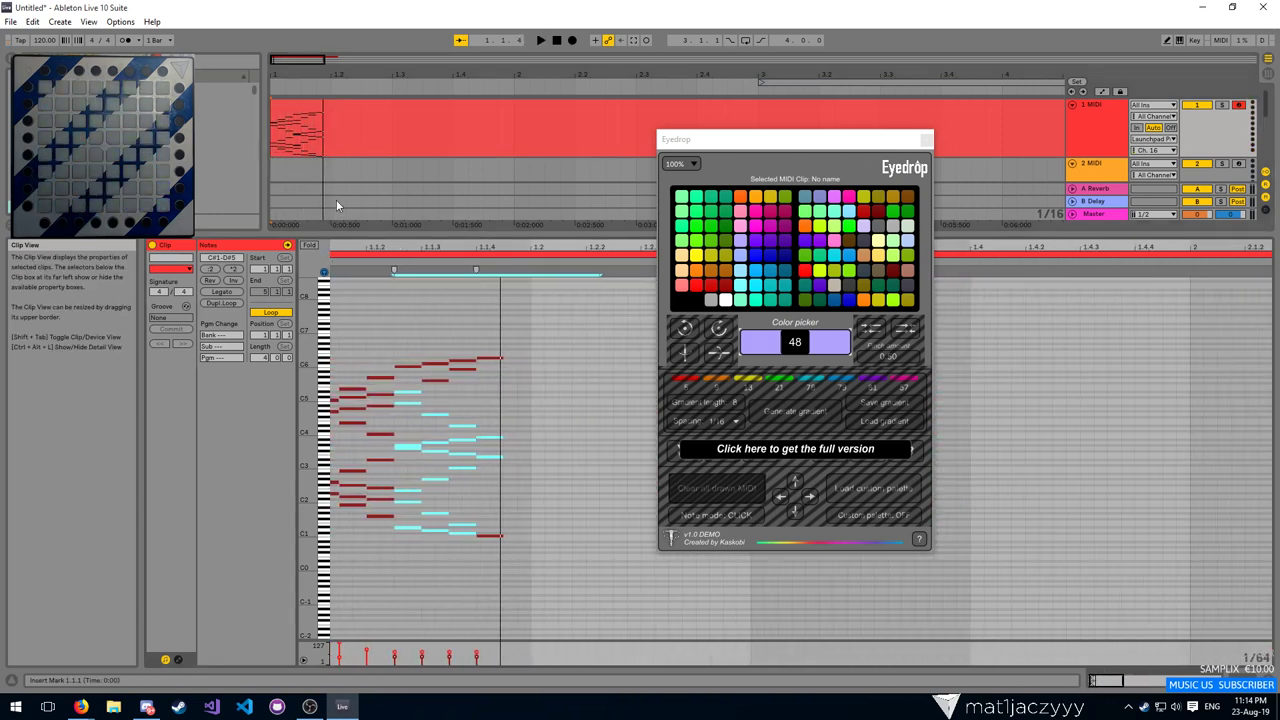
drag(399, 248, 405, 200)
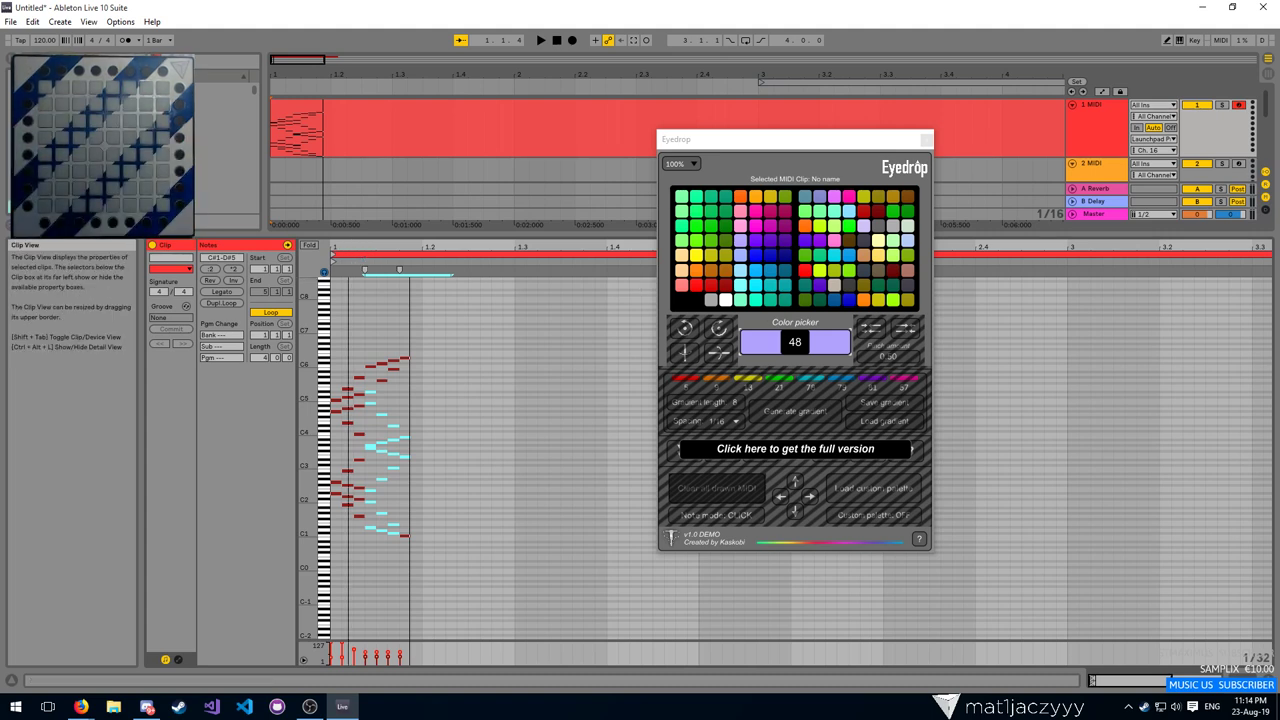
drag(369, 247, 369, 300)
mouse_move(322, 537)
mouse_down()
mouse_move(322, 355)
mouse_move(318, 532)
mouse_up()
click(449, 457)
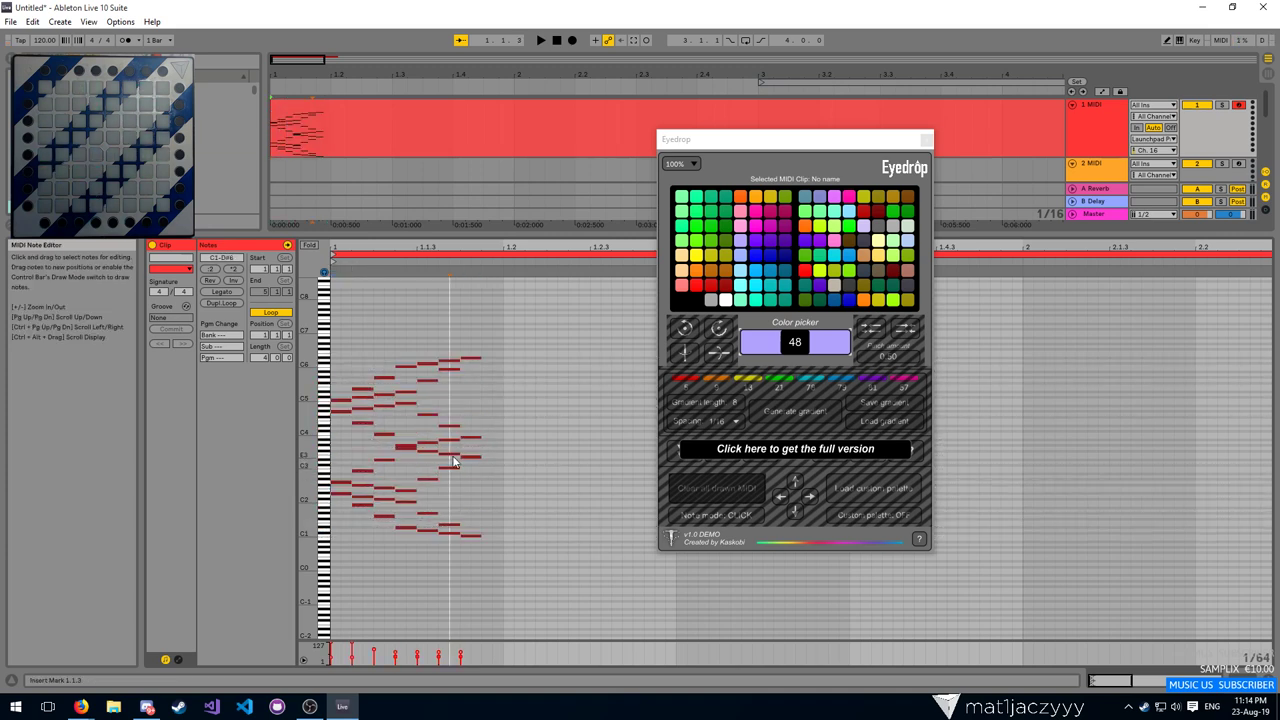
Box-select differently sized groups of notes in the pattern's lower half, clearing the selection each time
drag(539, 547, 332, 449)
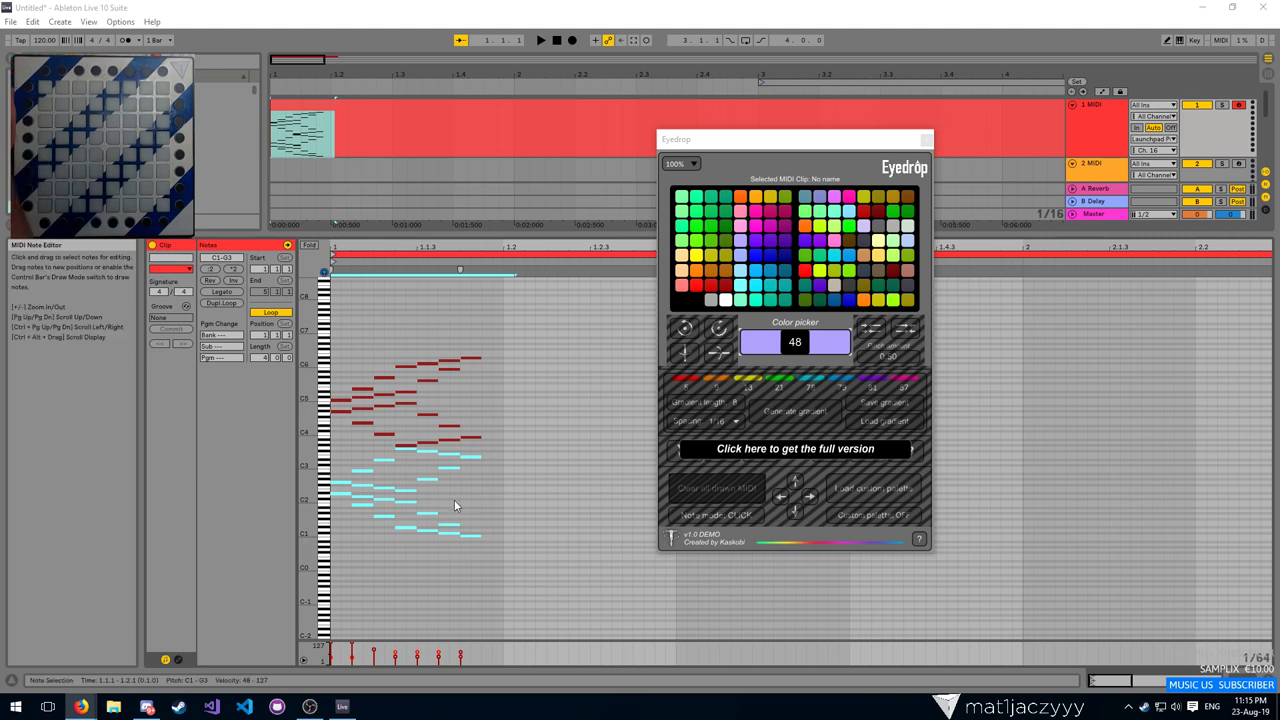
drag(492, 467, 267, 503)
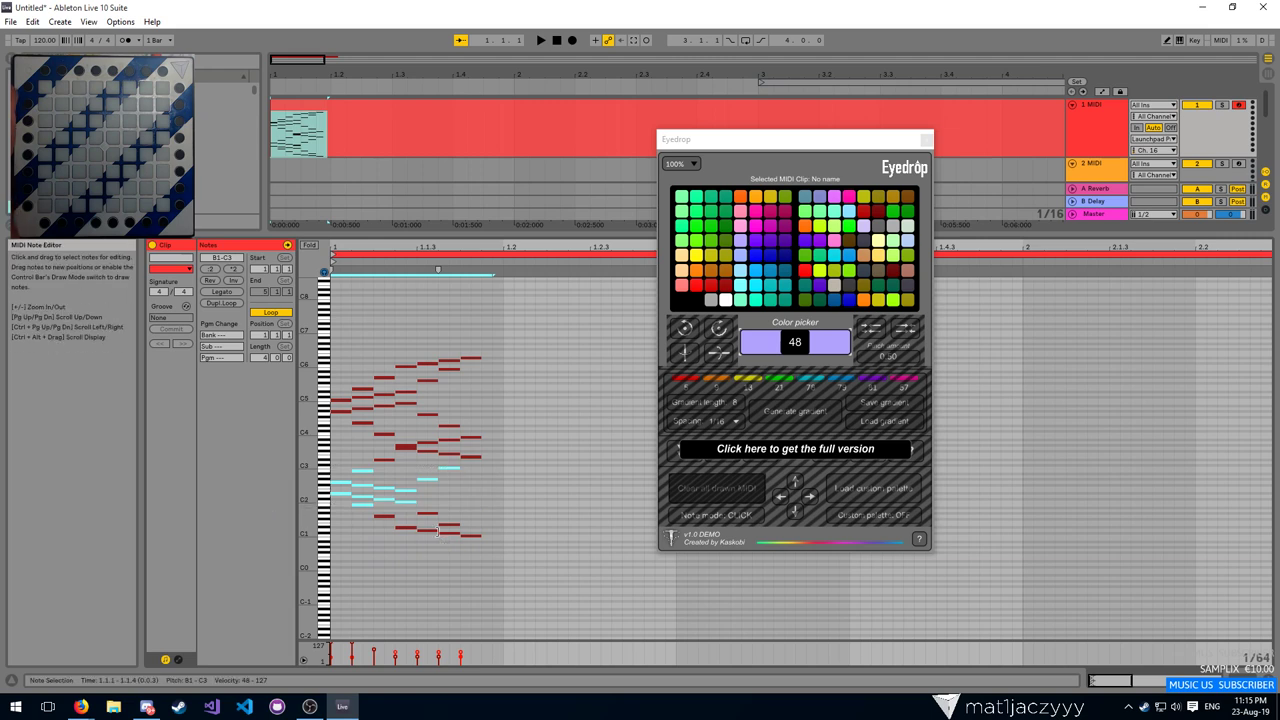
click(457, 481)
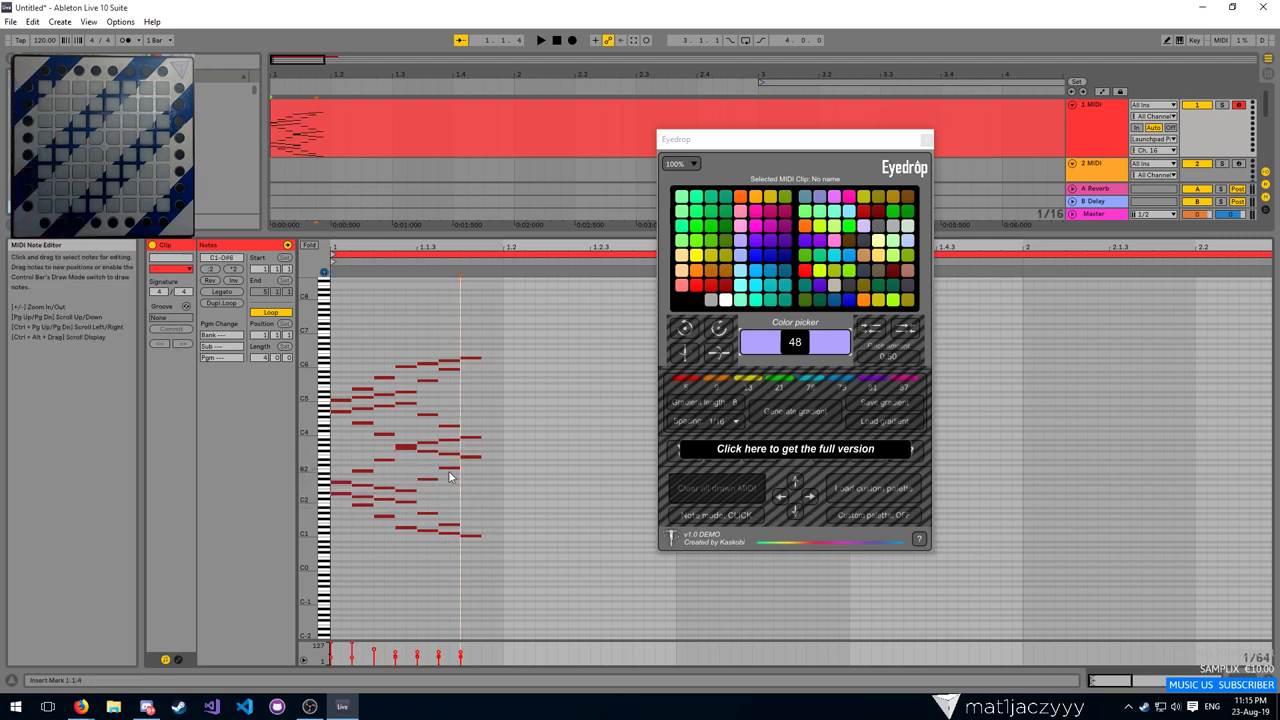
drag(440, 485, 335, 497)
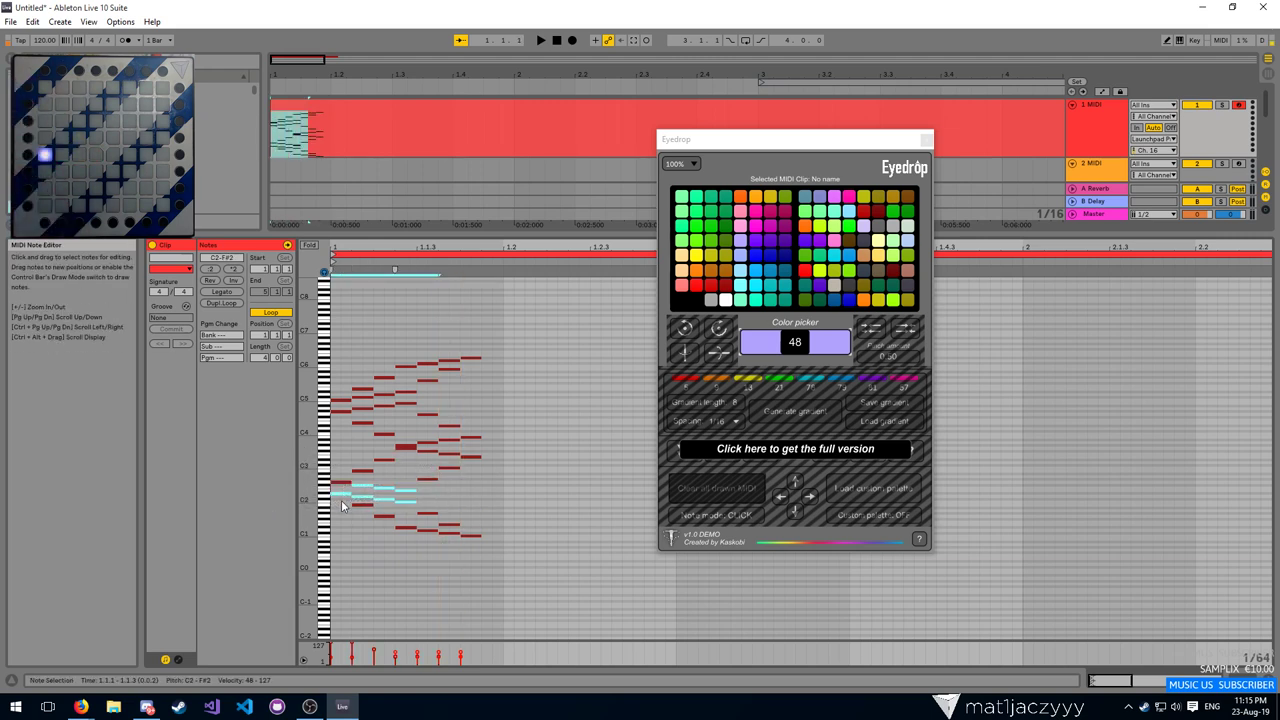
click(333, 530)
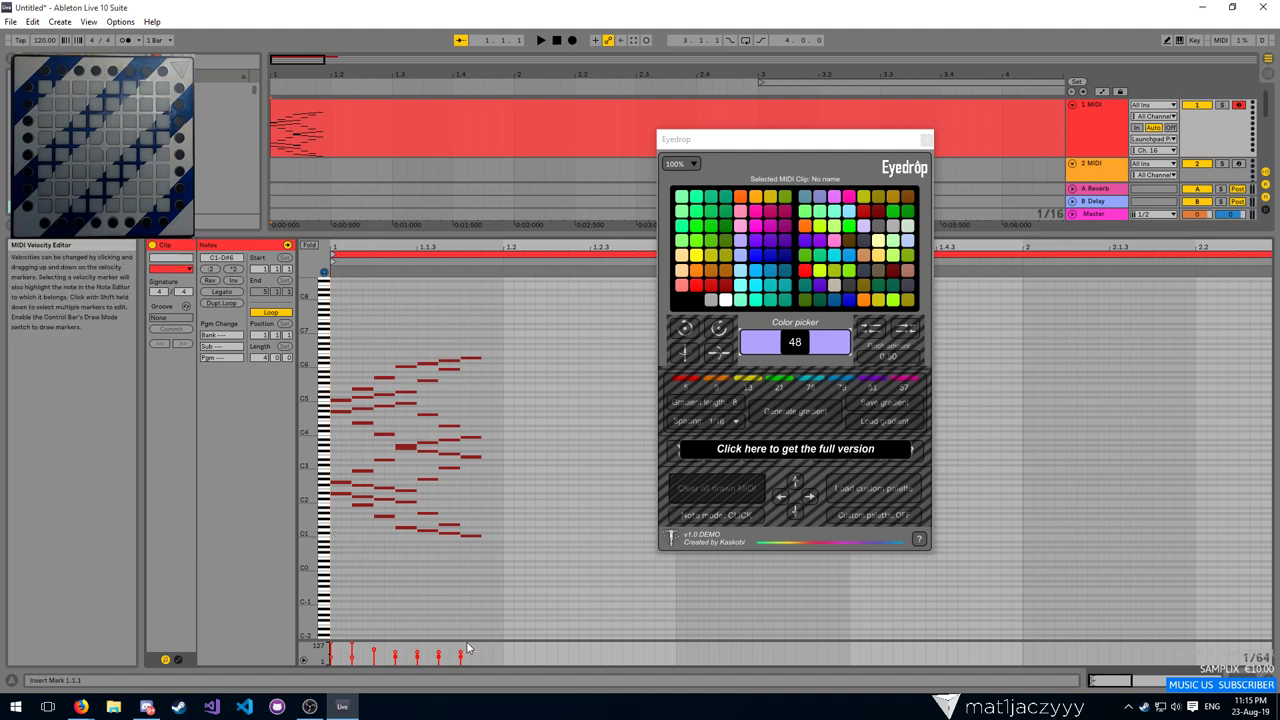
Move the Eyedrop window clear of the pattern and delete all the notes in the clip
drag(737, 145, 942, 223)
drag(533, 605, 332, 334)
key(Delete)
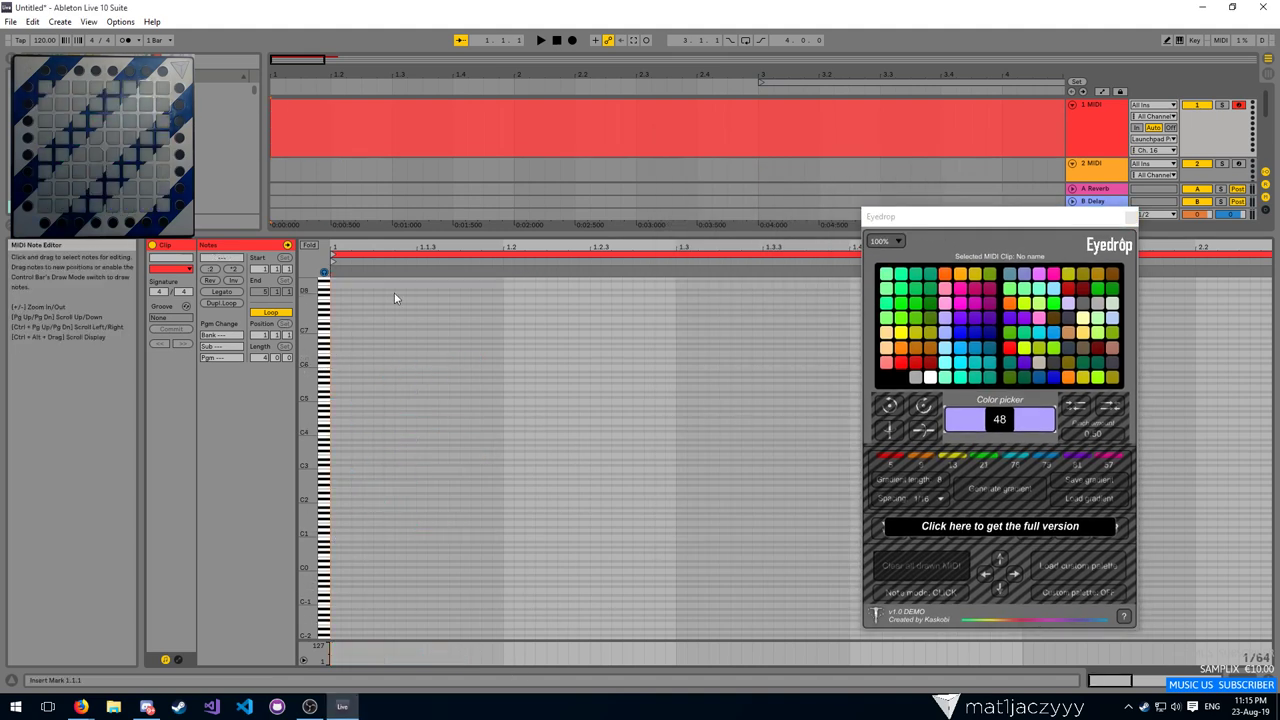
Step-record the outer arcs of the pattern, C1–D#6, from the Launchpad and set all their velocities to 1
drag(388, 246, 373, 215)
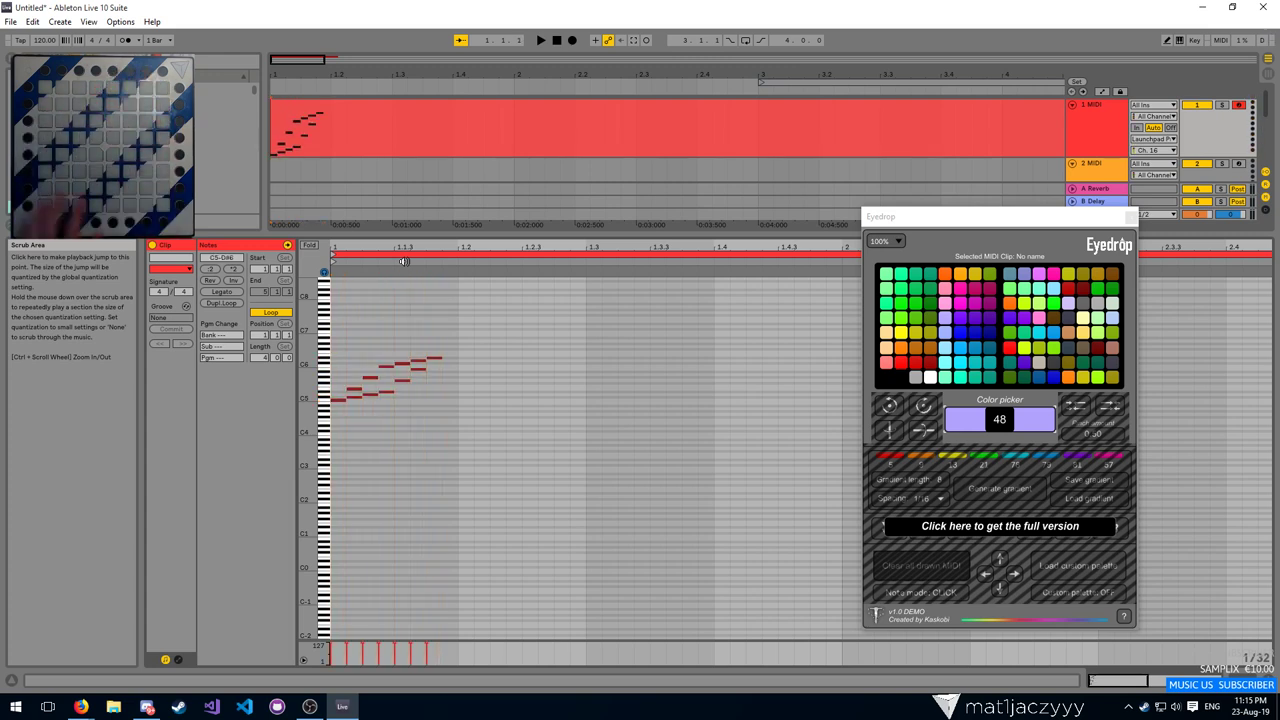
key(Right)
key(Right)
key(Right)
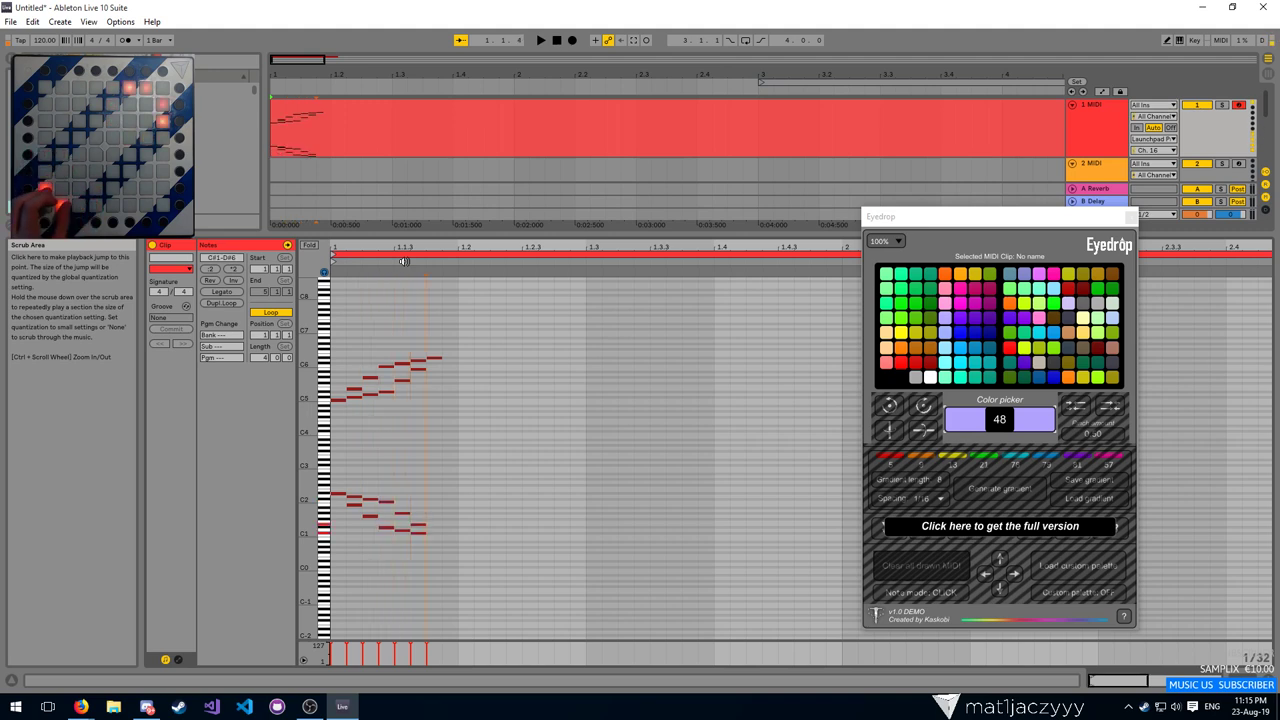
key(ctrl+a)
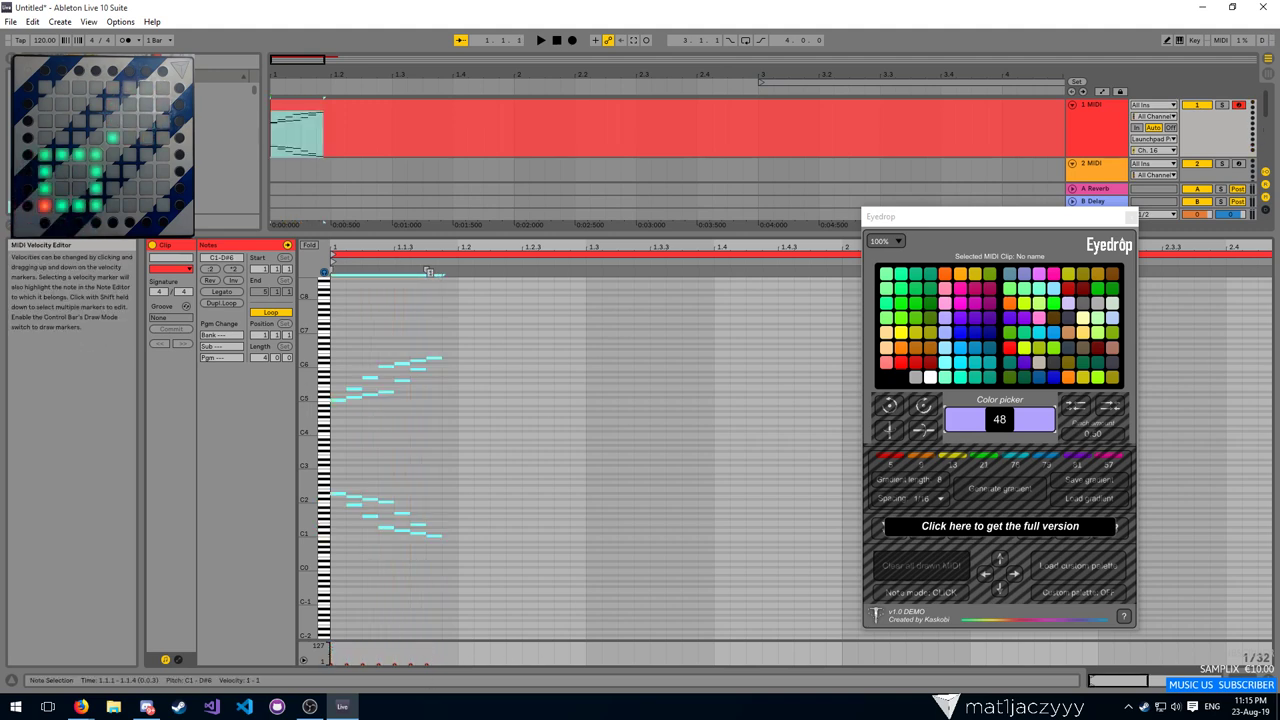
Step-record the inner notes E2–B4 from 1.1.1, and recolour the outer notes to 60 and the inner notes to 87
click(344, 429)
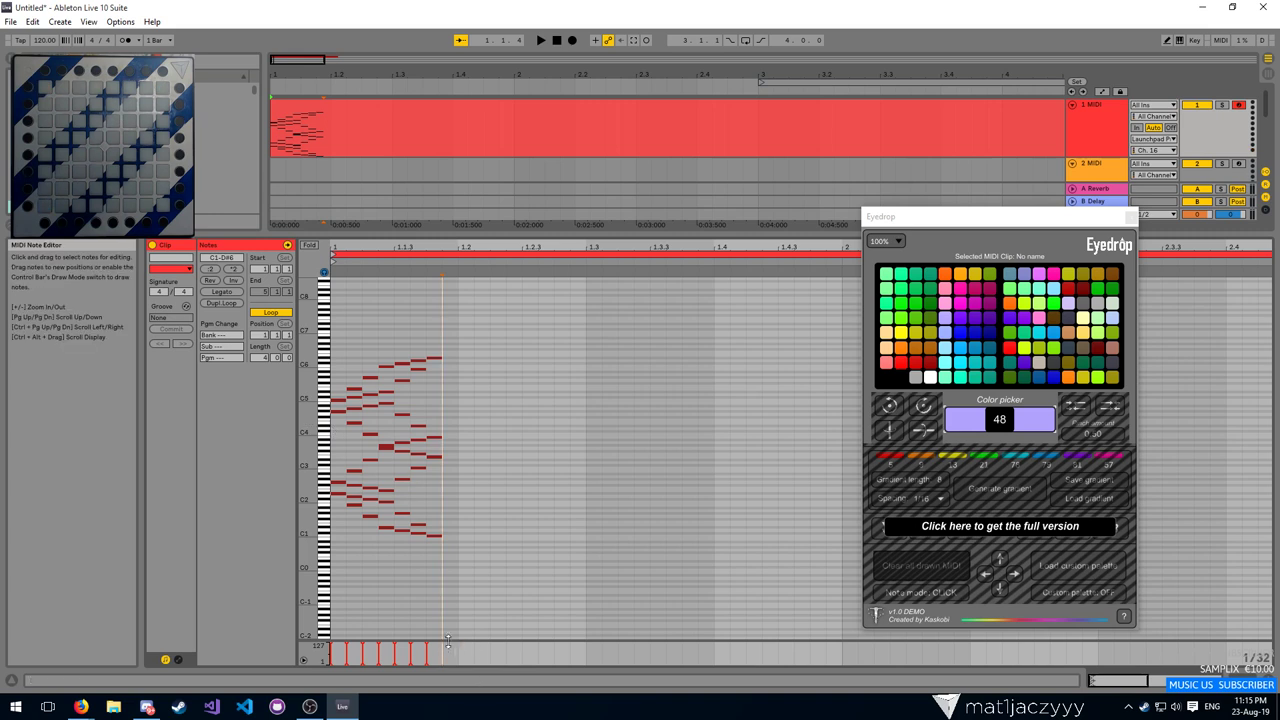
drag(446, 652, 282, 672)
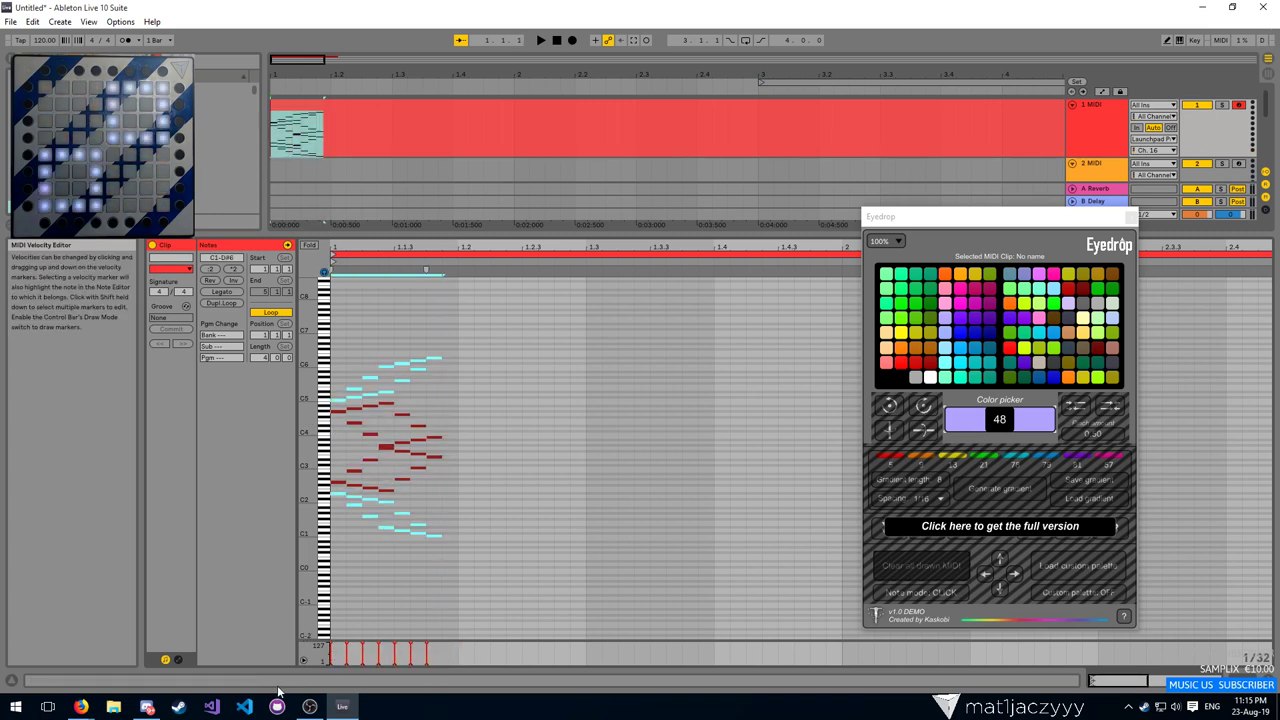
drag(444, 647, 300, 625)
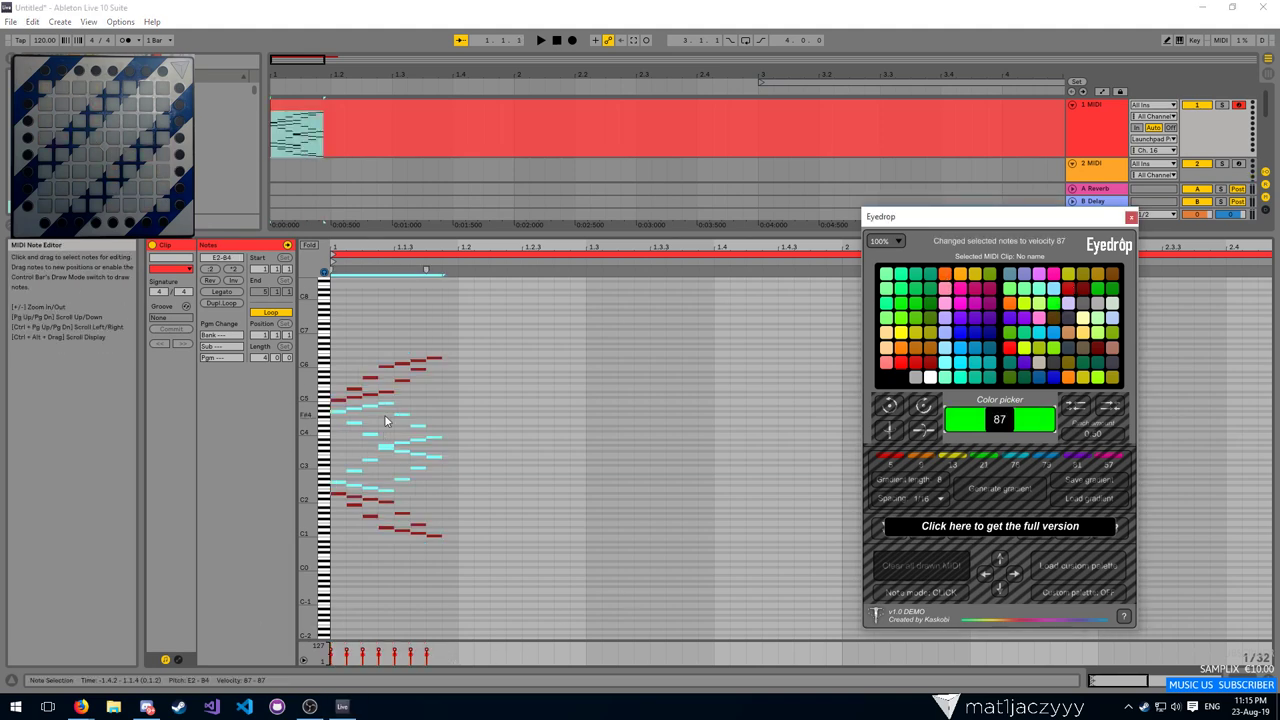
Play the clip from 1.1.1 repeatedly to check the two-colour pattern on the Launchpad
click(336, 376)
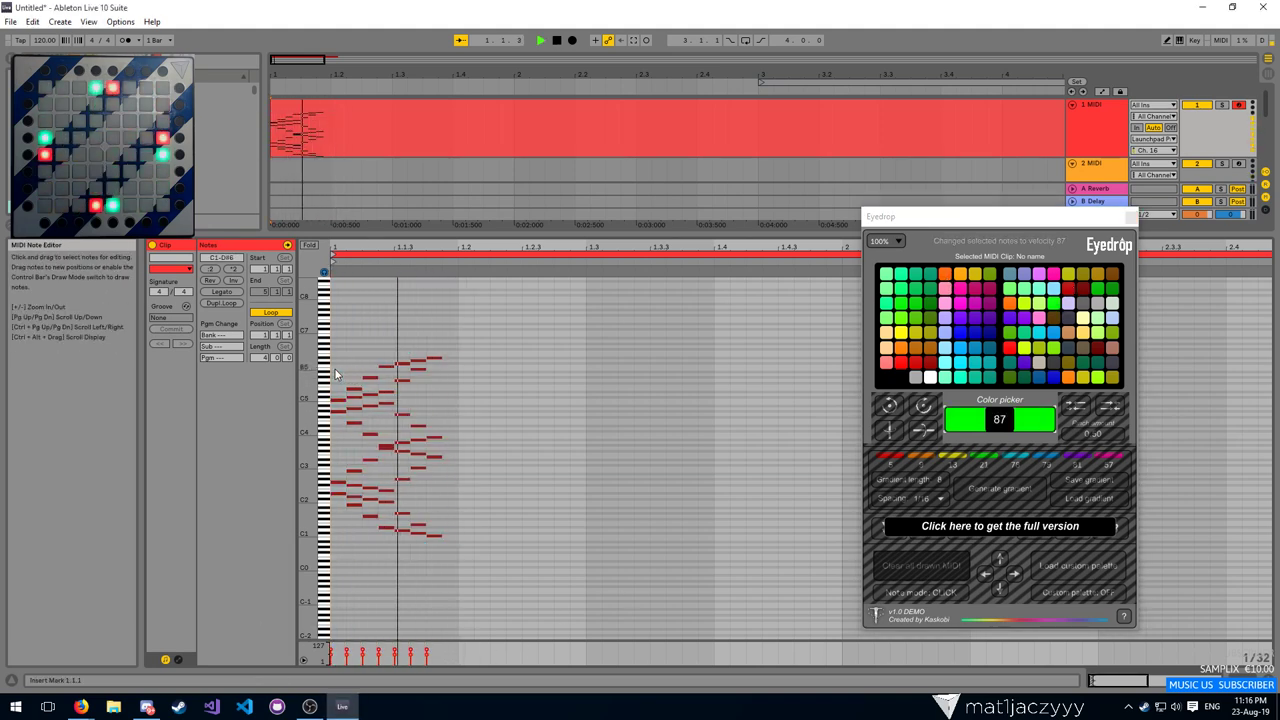
key(space)
key(space)
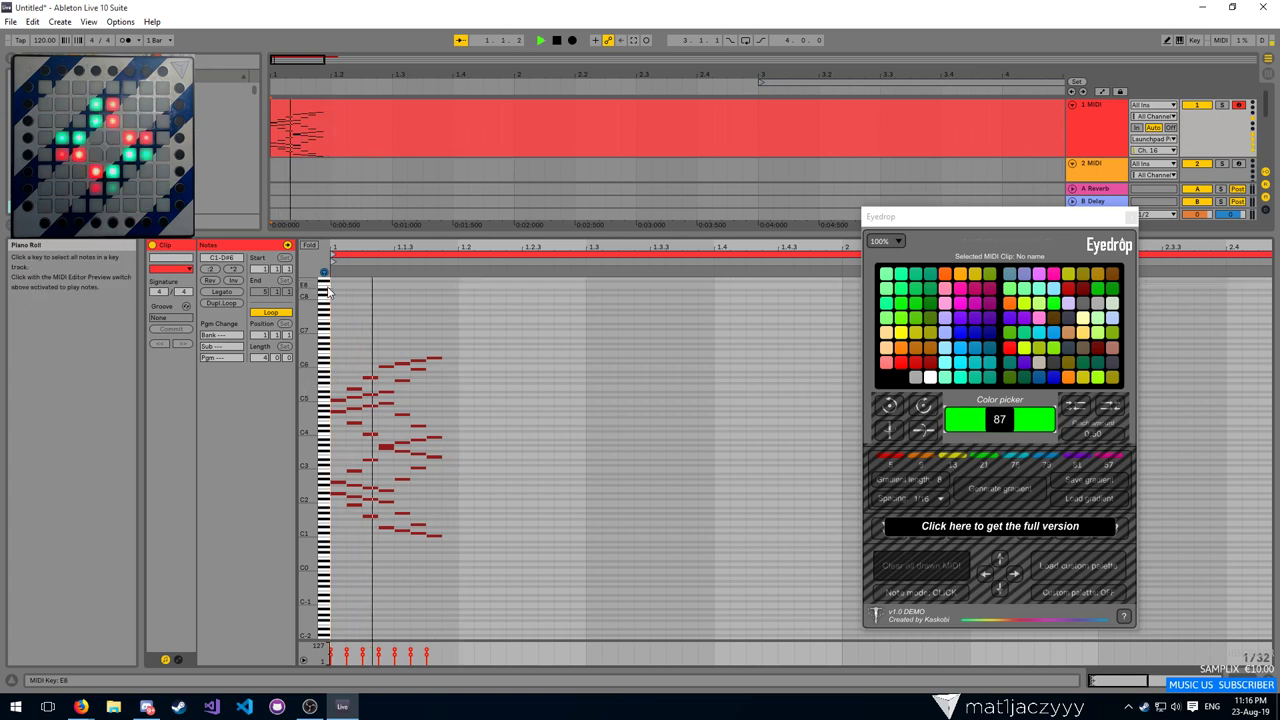
key(space)
Box-select the upper arc of notes in the pattern twice, clearing the selection each time
drag(535, 318, 298, 400)
click(536, 430)
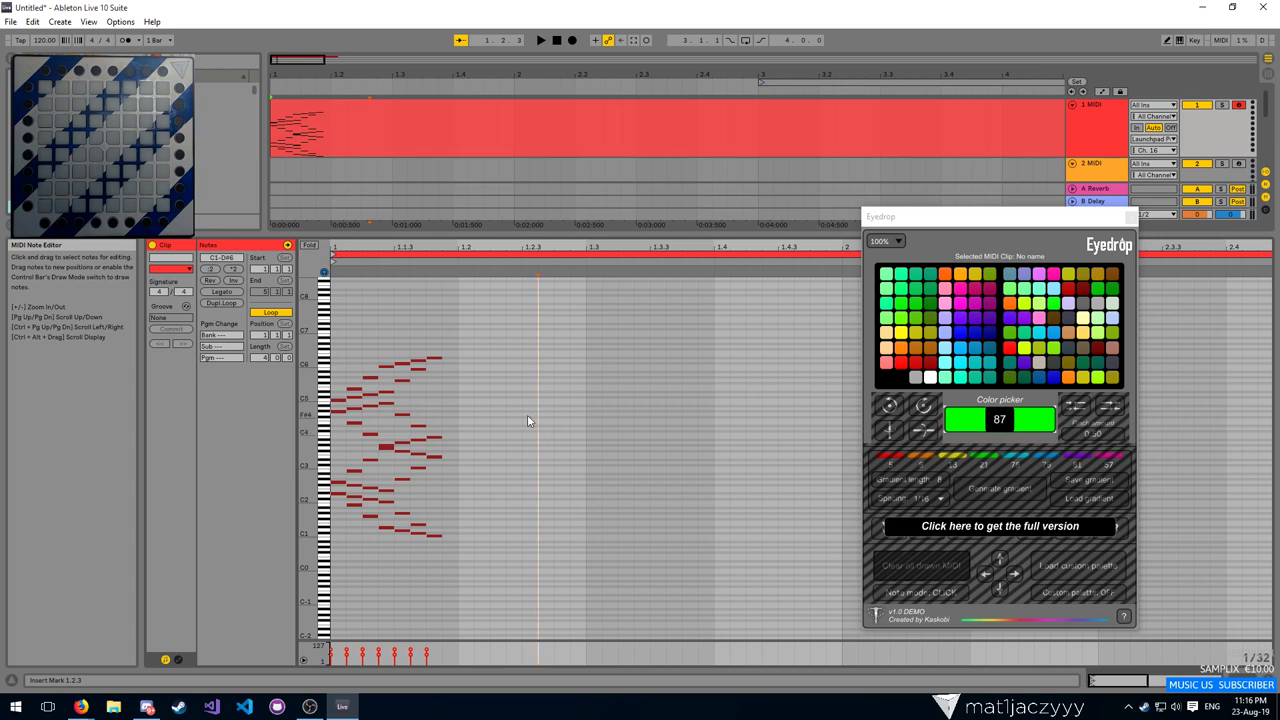
click(335, 338)
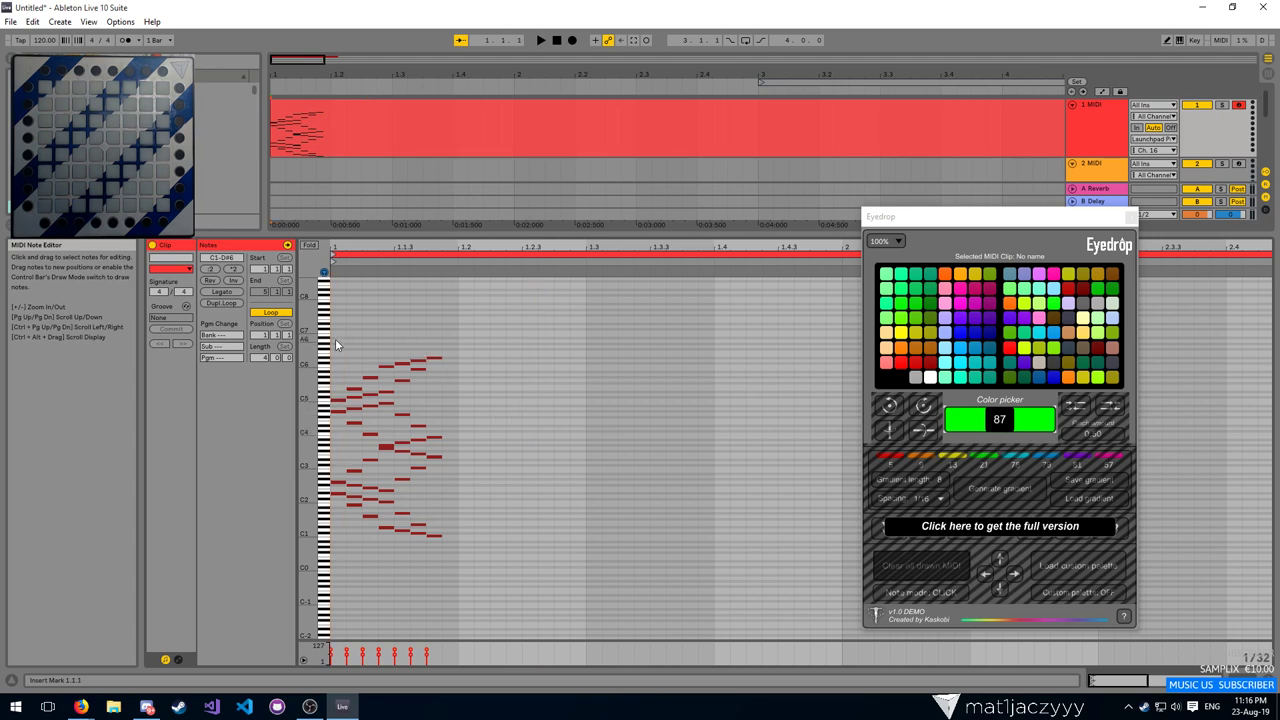
drag(486, 300, 305, 398)
click(364, 342)
Try stretching the first-column G#4 and C5 notes past beat 1.2, and undo the lengthening
drag(342, 247, 861, 432)
drag(576, 248, 576, 210)
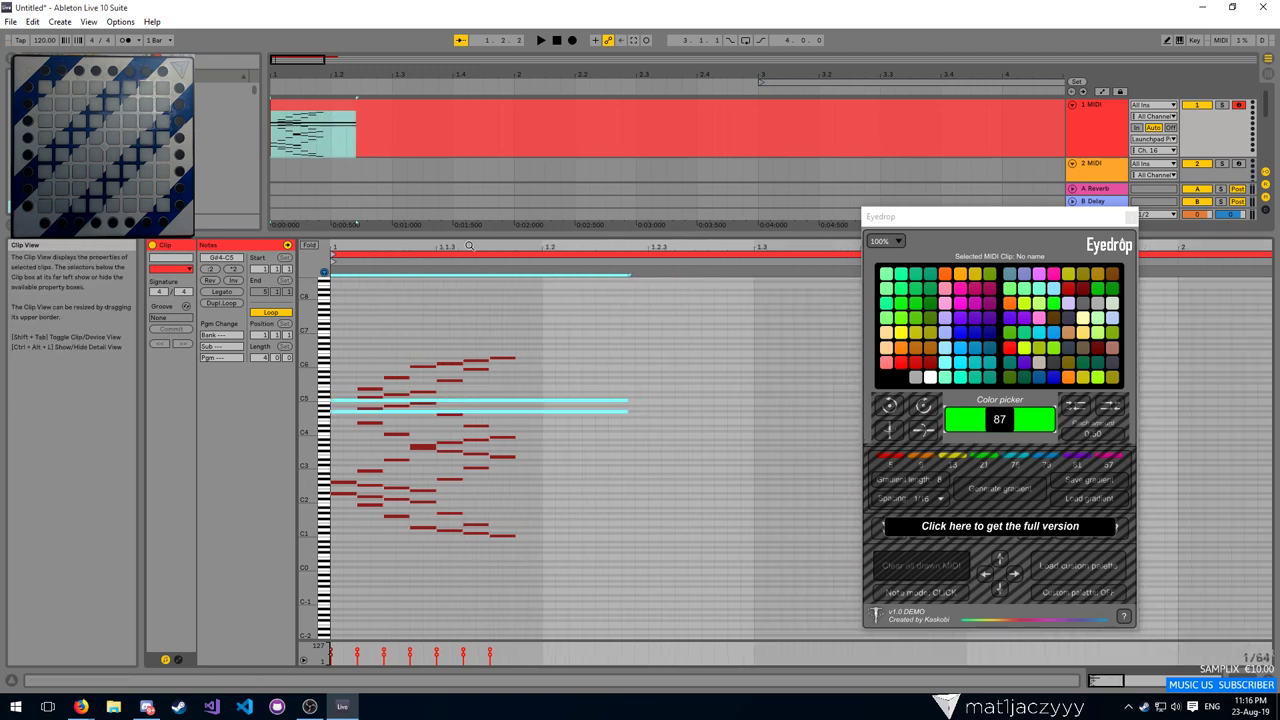
key(space)
key(space)
key(ctrl+z)
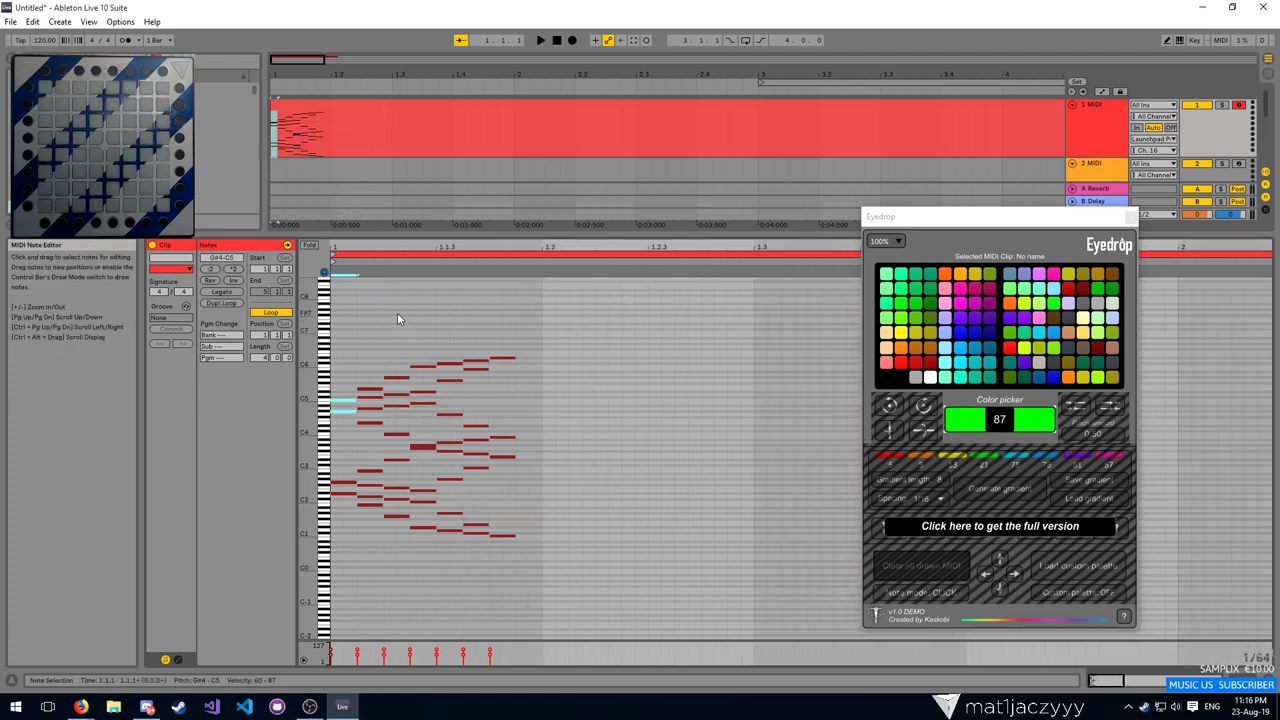
mouse_move(331, 320)
mouse_down()
mouse_move(451, 711)
mouse_move(532, 651)
mouse_up()
click(518, 582)
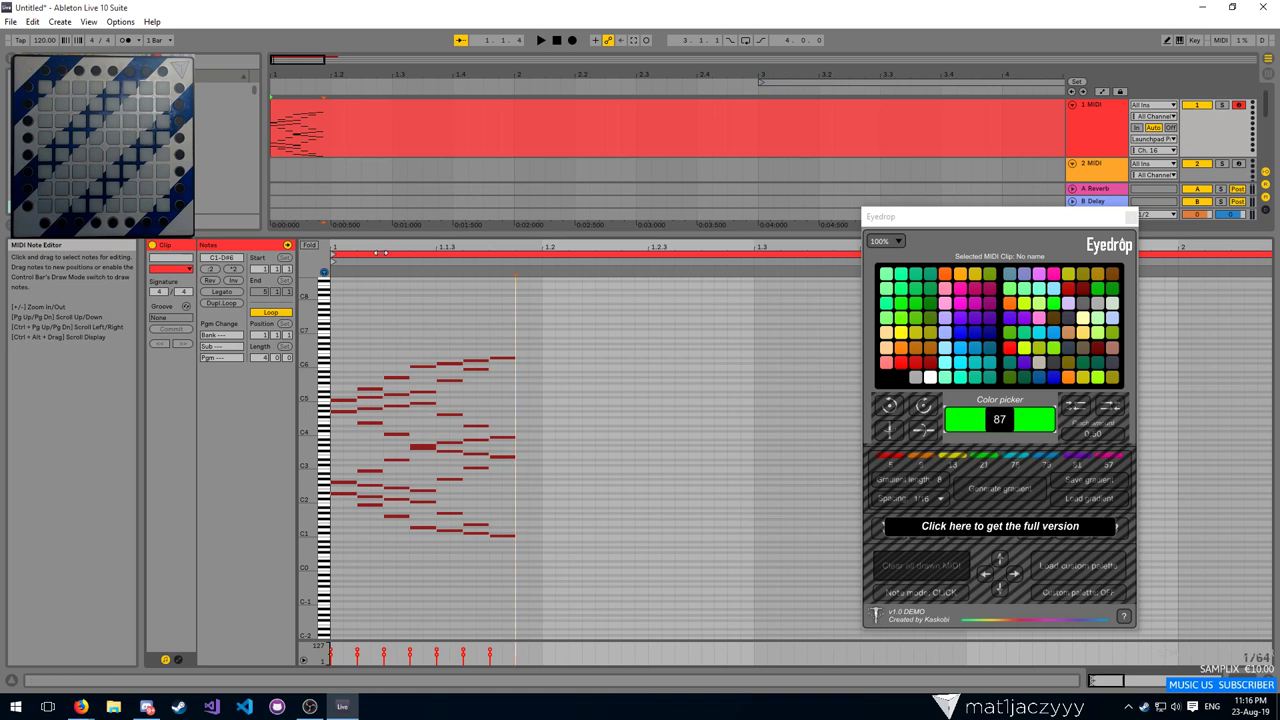
drag(381, 246, 381, 212)
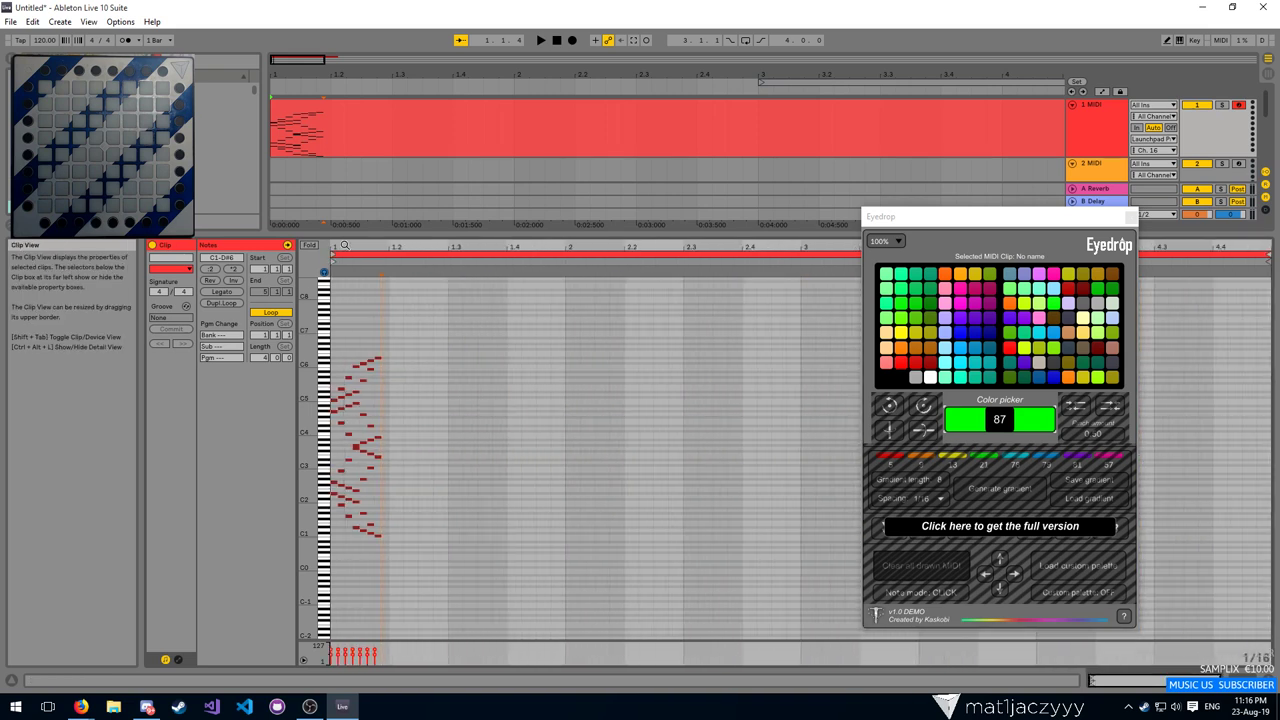
drag(344, 245, 344, 254)
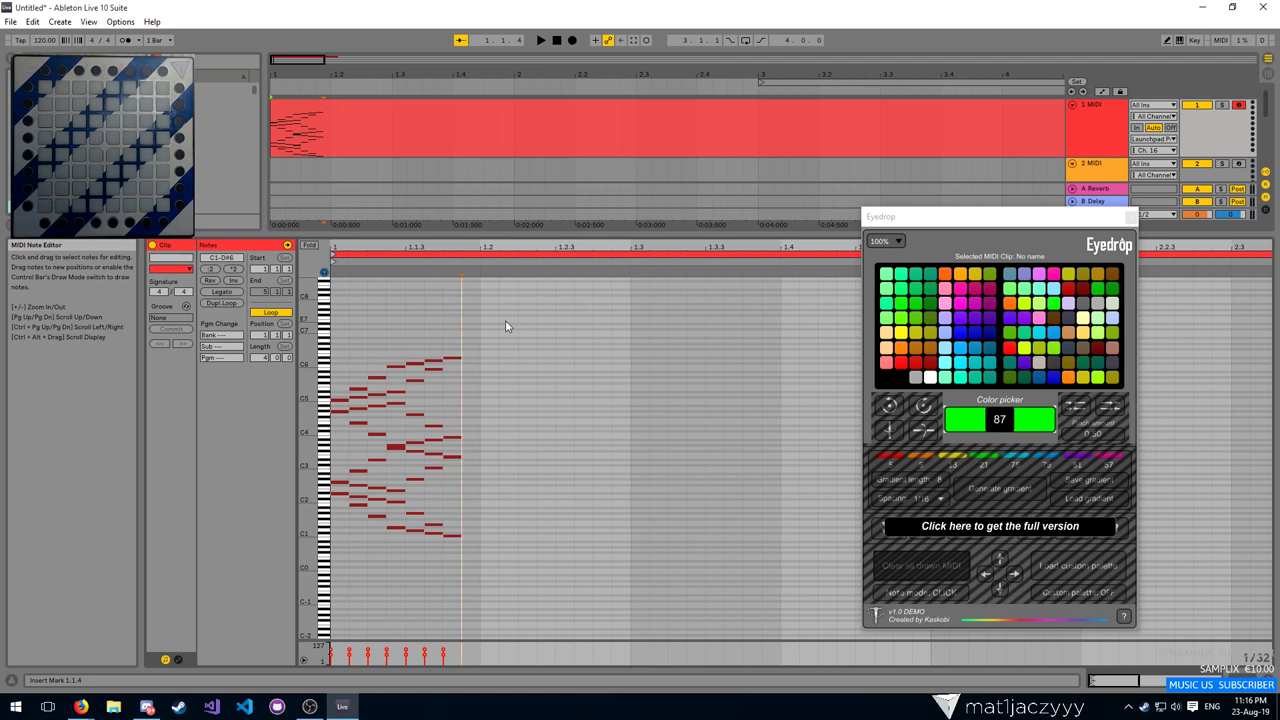
Set the outer notes' velocity to 1 and the inner notes' velocity to 127
drag(486, 305, 273, 398)
drag(499, 332, 471, 470)
drag(466, 645, 332, 652)
drag(455, 654, 330, 662)
click(477, 576)
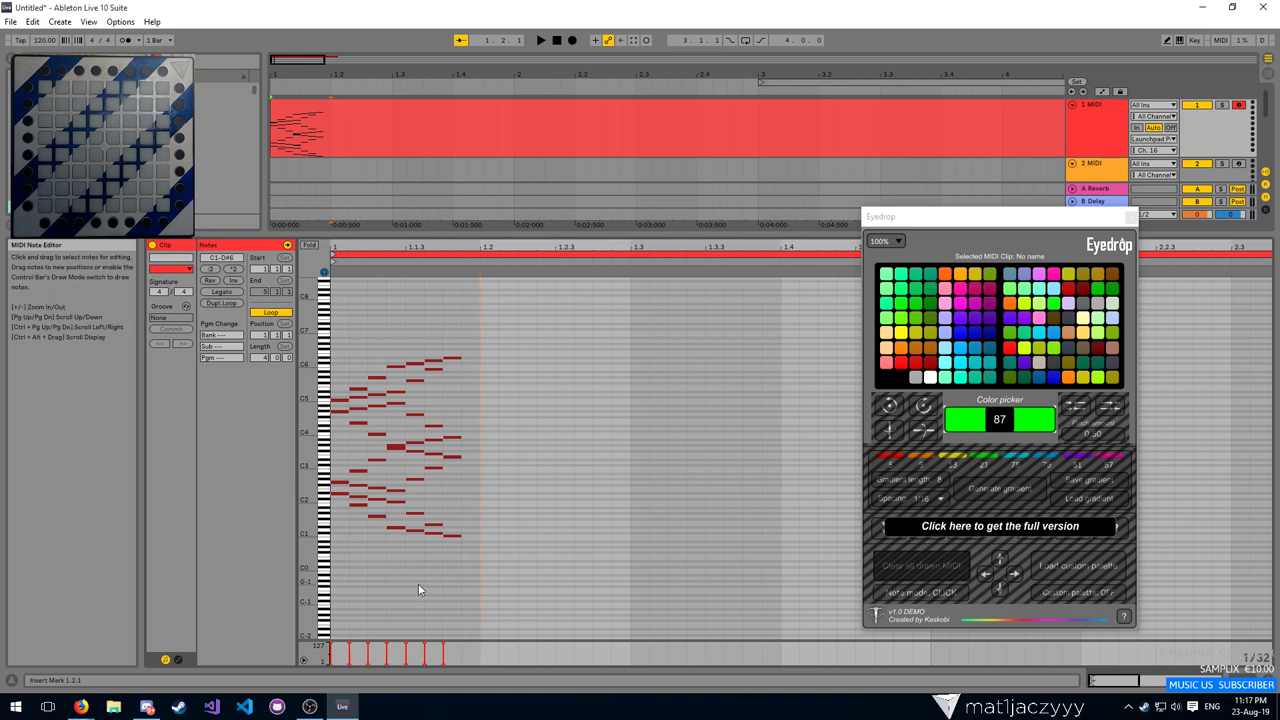
Select the velocity-127 inner notes and the velocity-1 outer notes by their velocity markers, and clear the selection
click(455, 654)
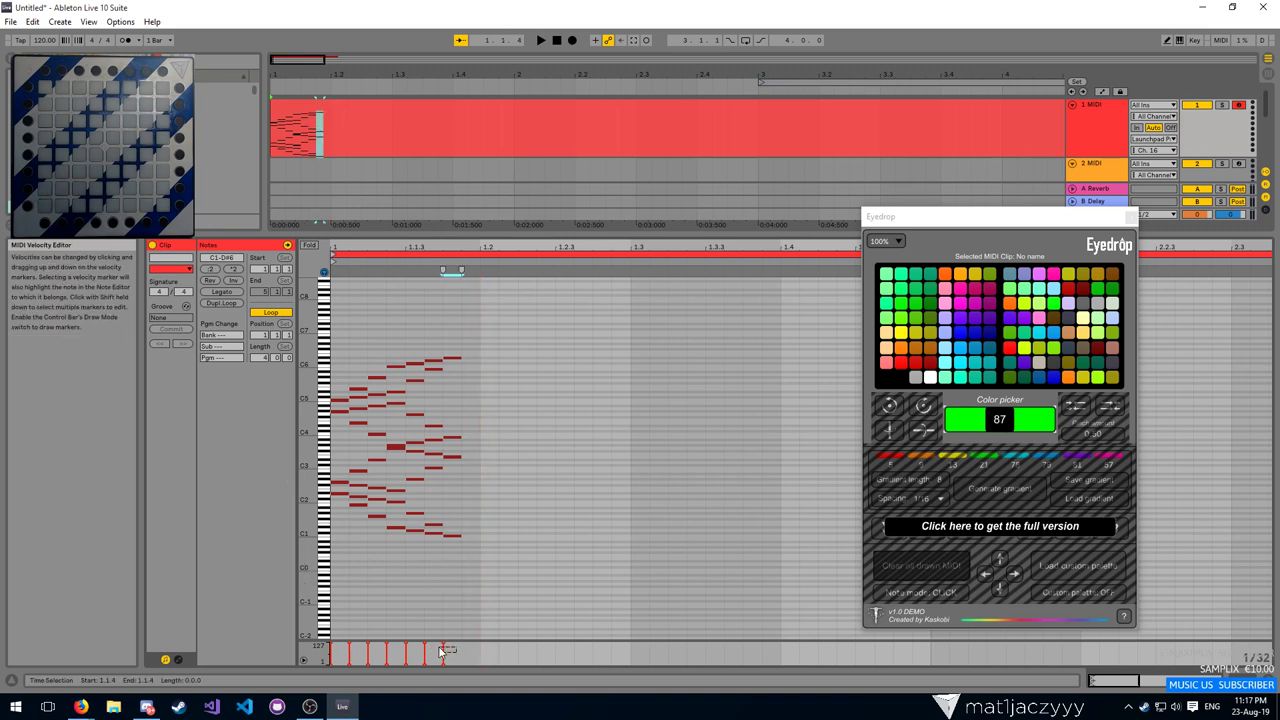
drag(465, 654, 335, 623)
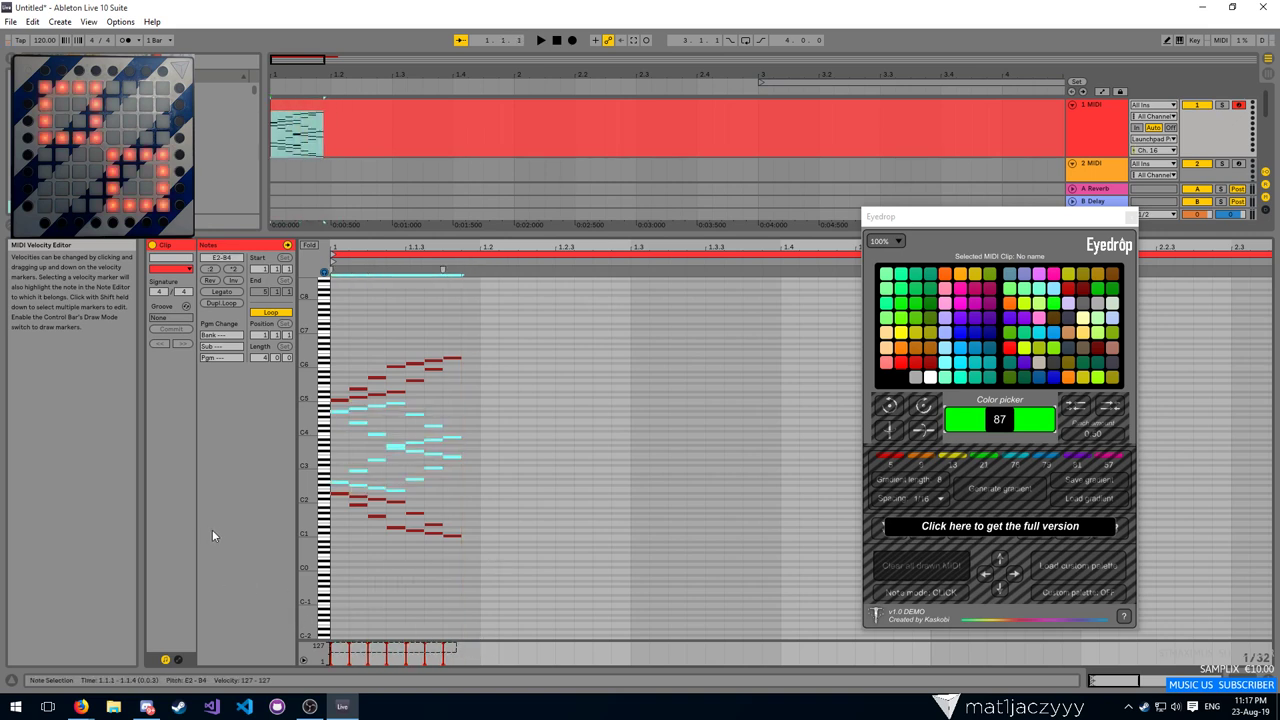
drag(467, 655, 215, 700)
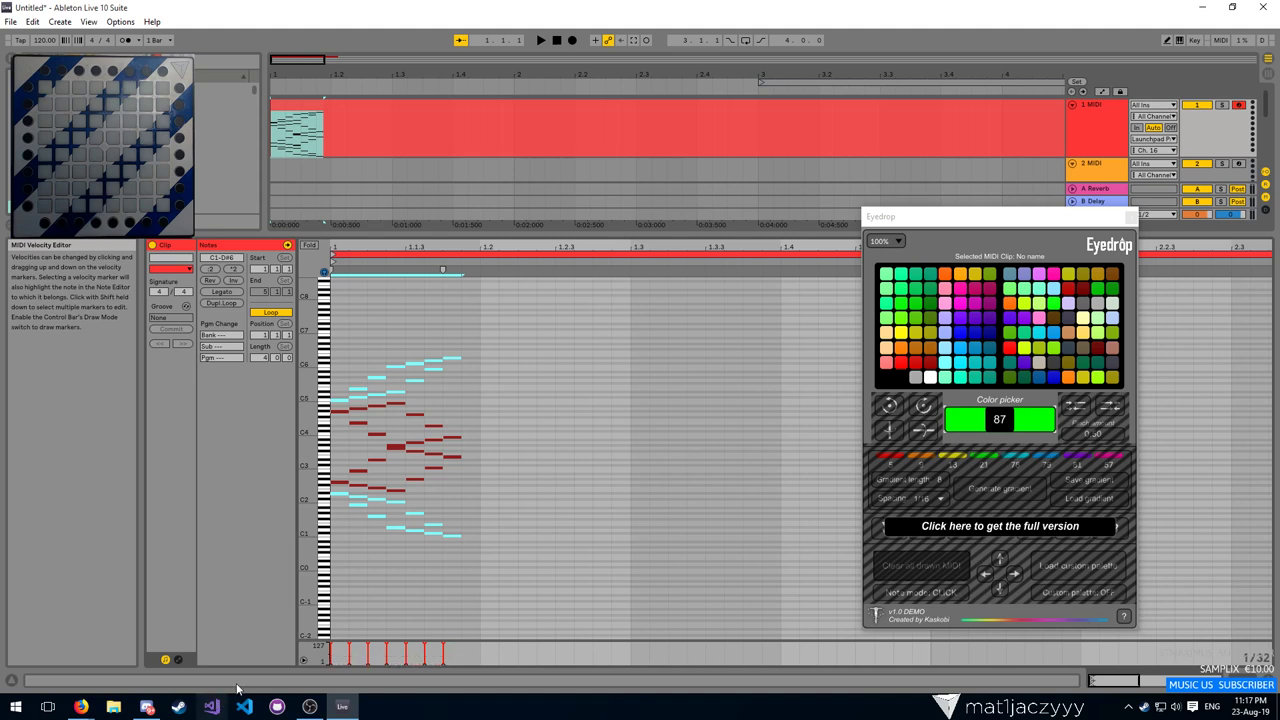
click(460, 650)
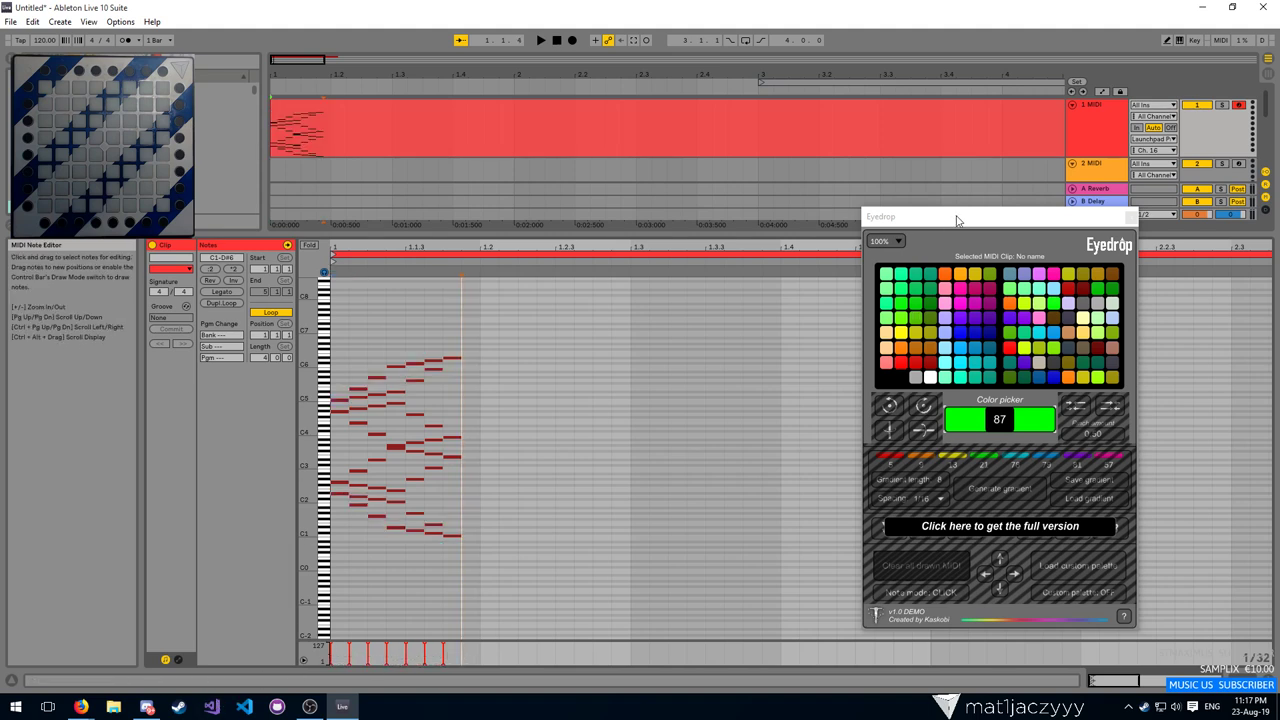
Check the current time in the system clock and return to the note editor
drag(957, 217, 971, 222)
drag(743, 383, 564, 459)
click(565, 462)
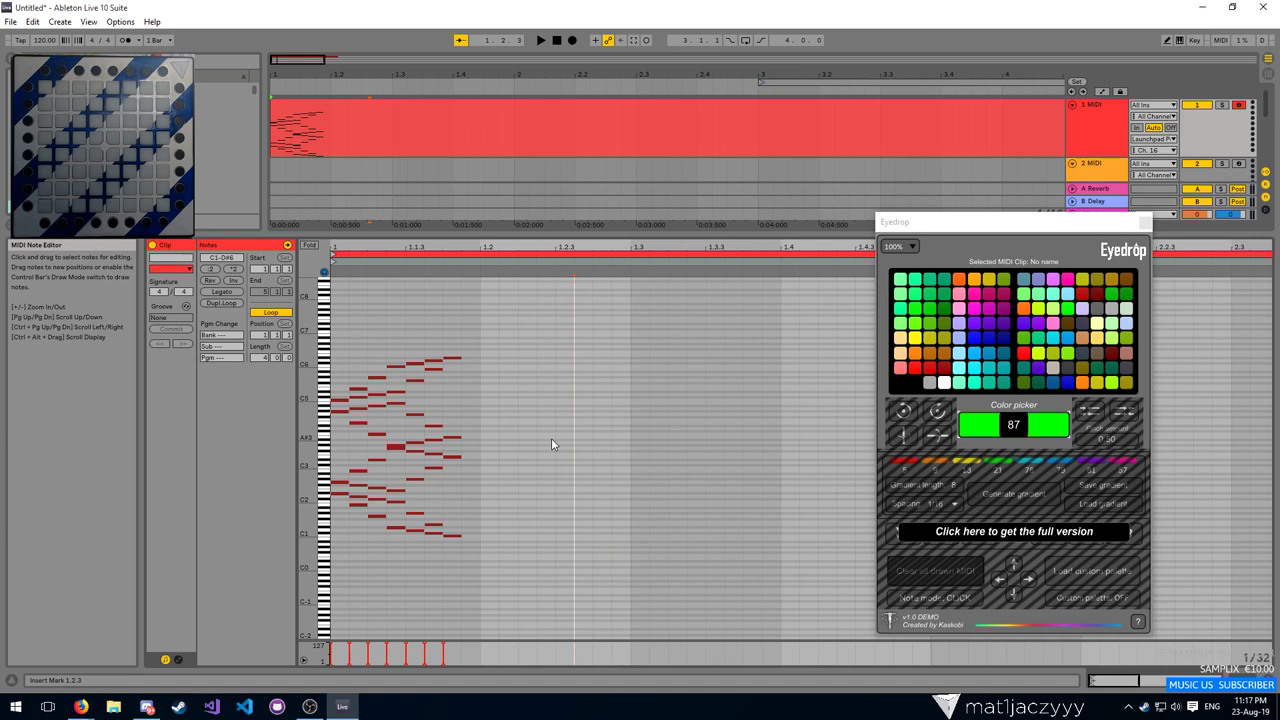
click(1224, 706)
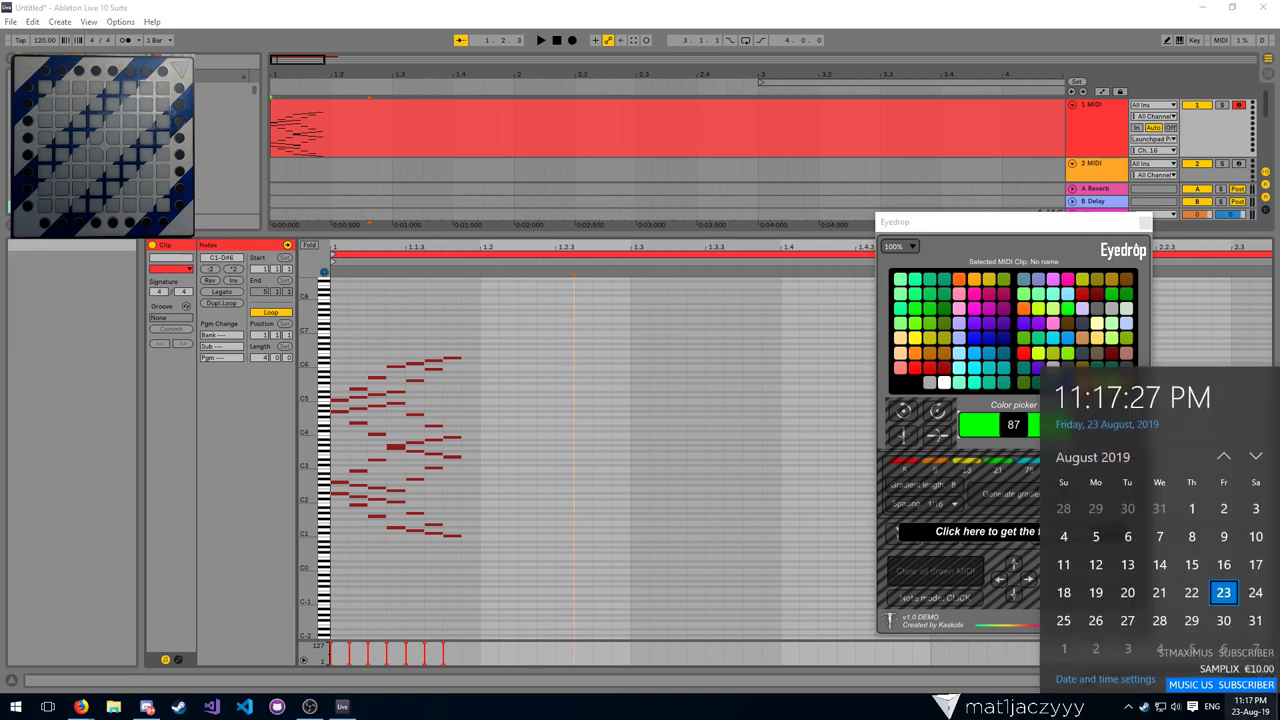
click(537, 519)
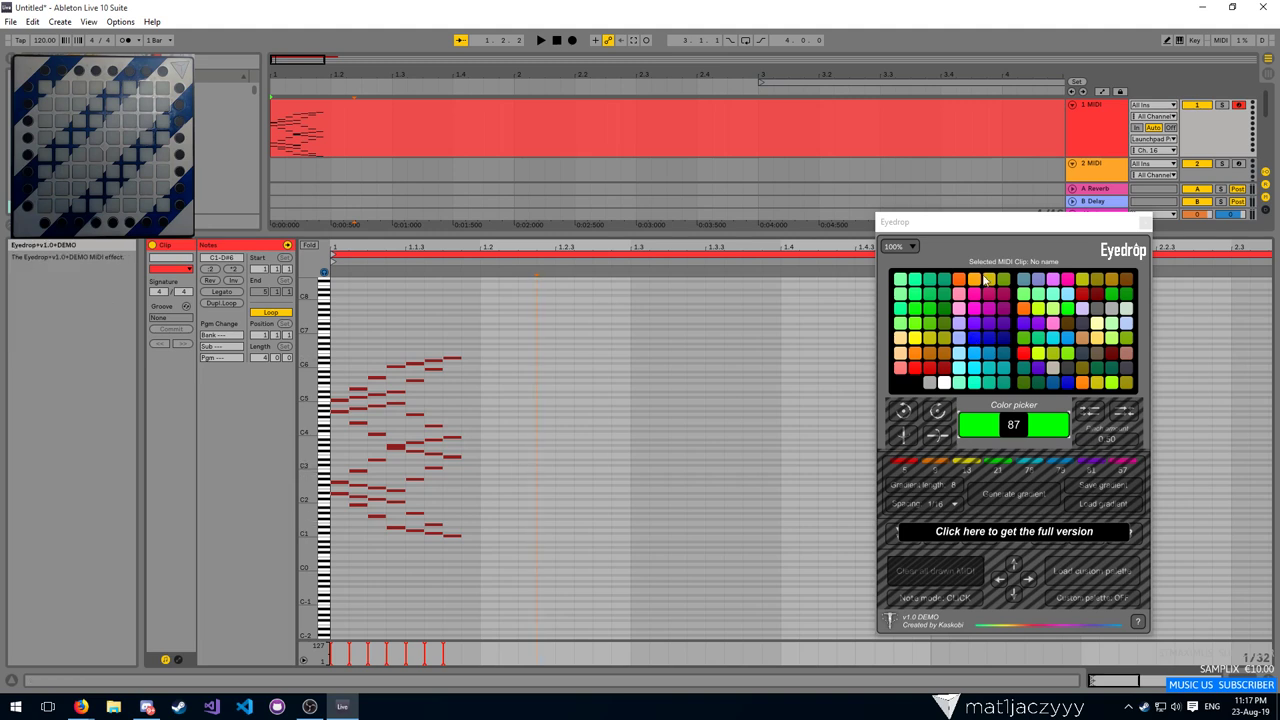
Move the Eyedrop window, try other colour picker values including 49, and close the window
drag(990, 226, 908, 195)
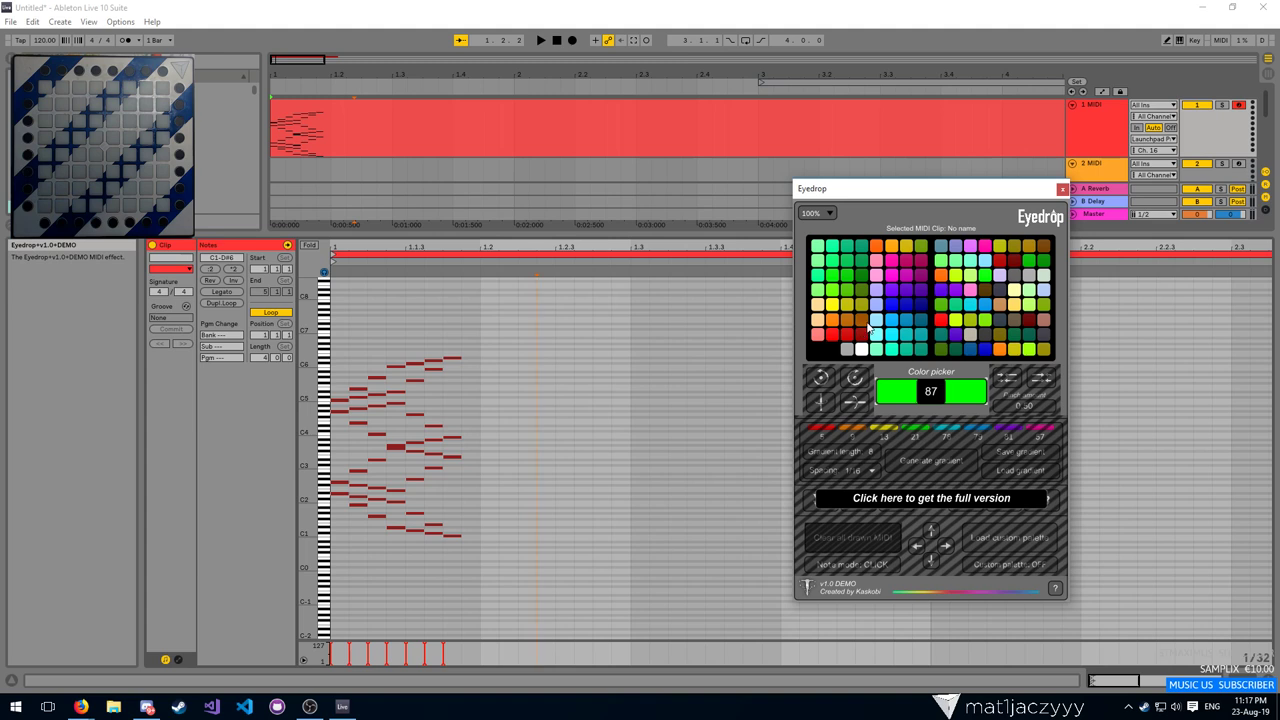
drag(982, 389, 982, 428)
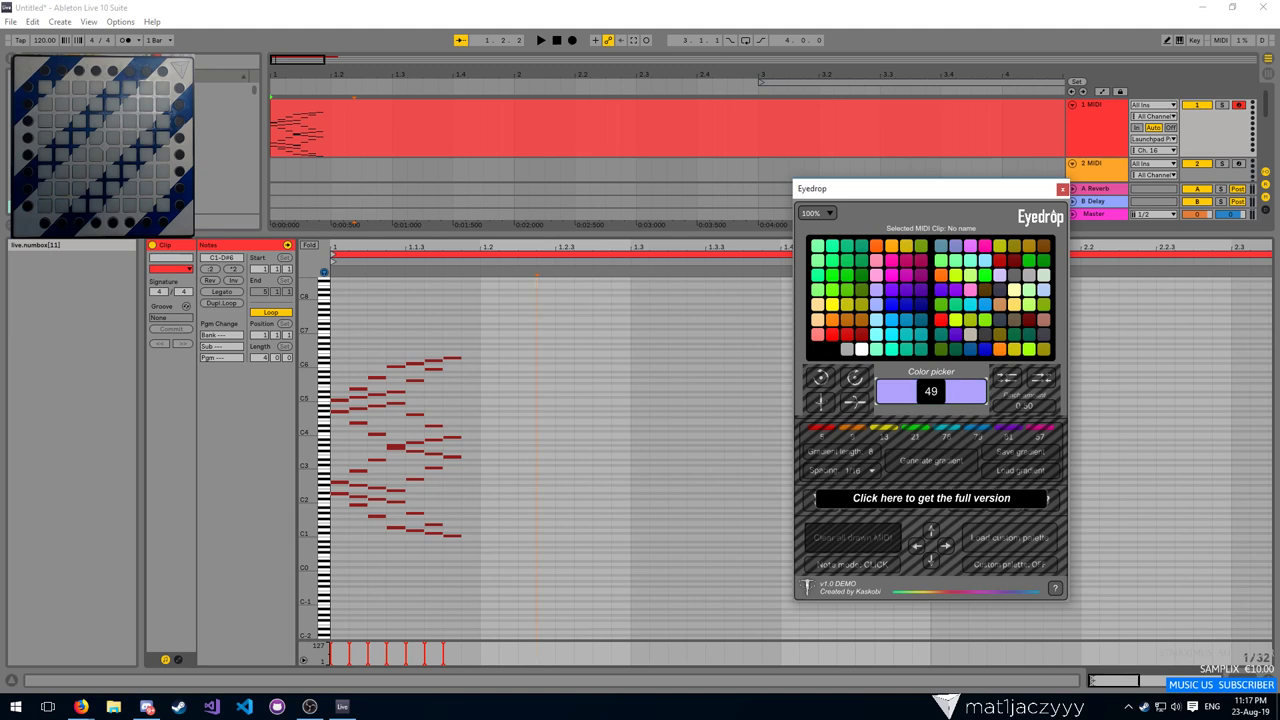
drag(931, 389, 931, 387)
click(1061, 190)
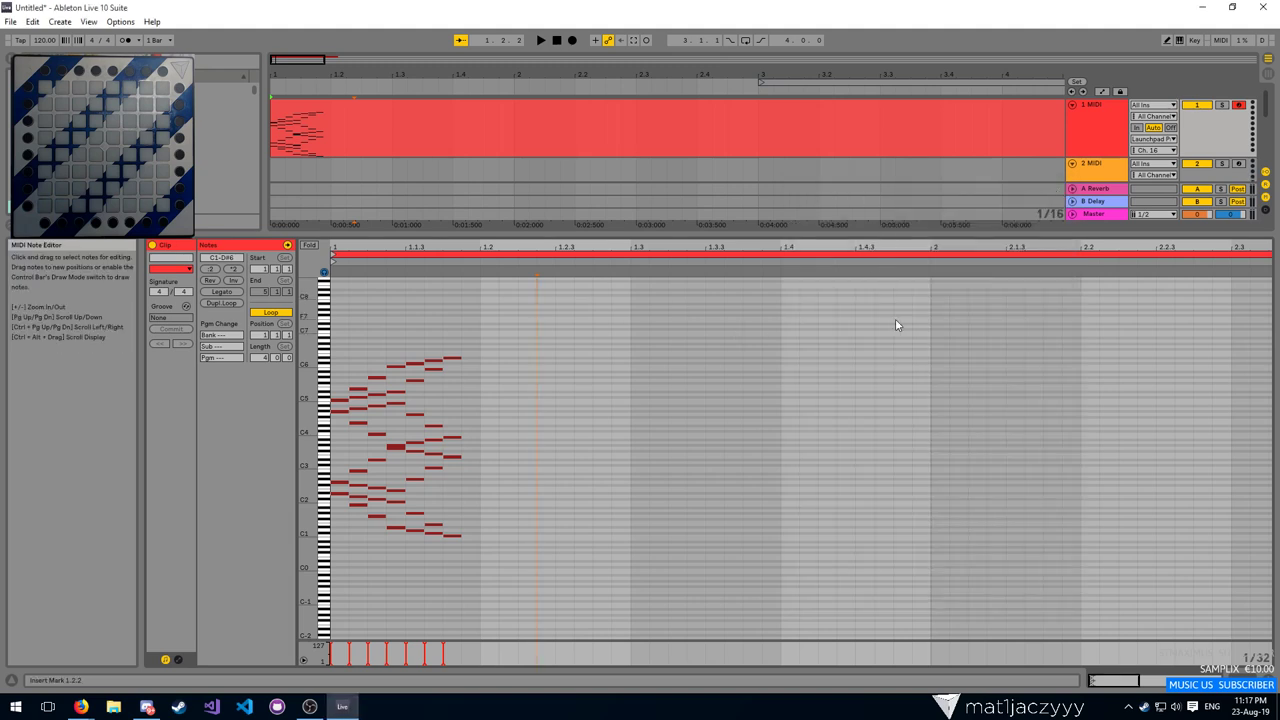
Box-select the upper arc notes C5–D#6 by their position, and clear the selection
drag(851, 315, 330, 398)
drag(479, 335, 340, 398)
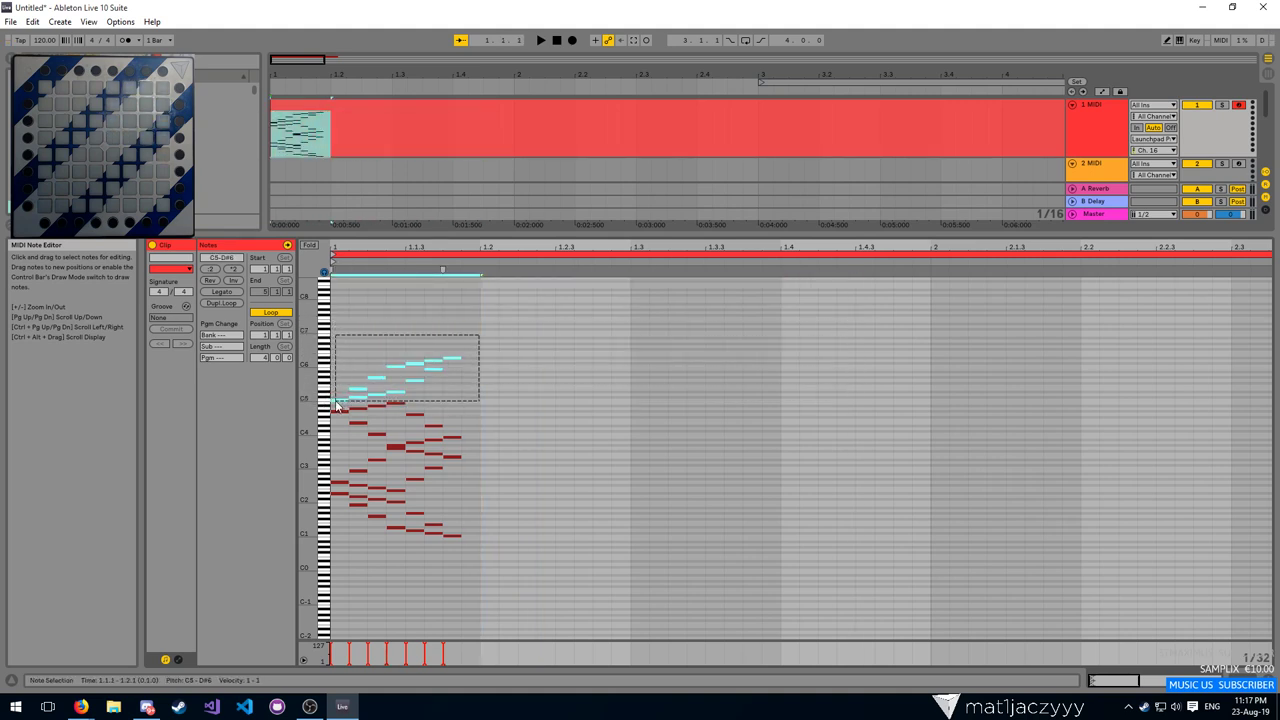
click(388, 340)
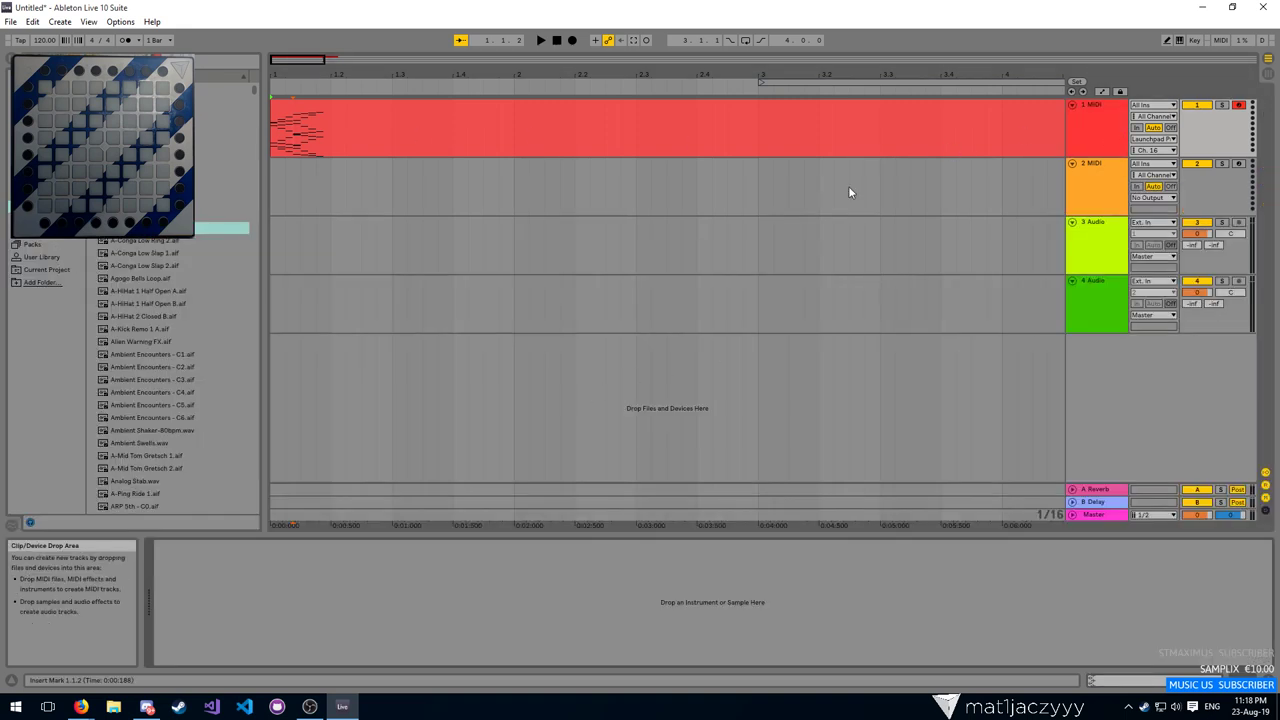
Open the Eyedrop device on the 2 MIDI track in the Max editor, close the Max Console and maximize the patcher
click(1088, 185)
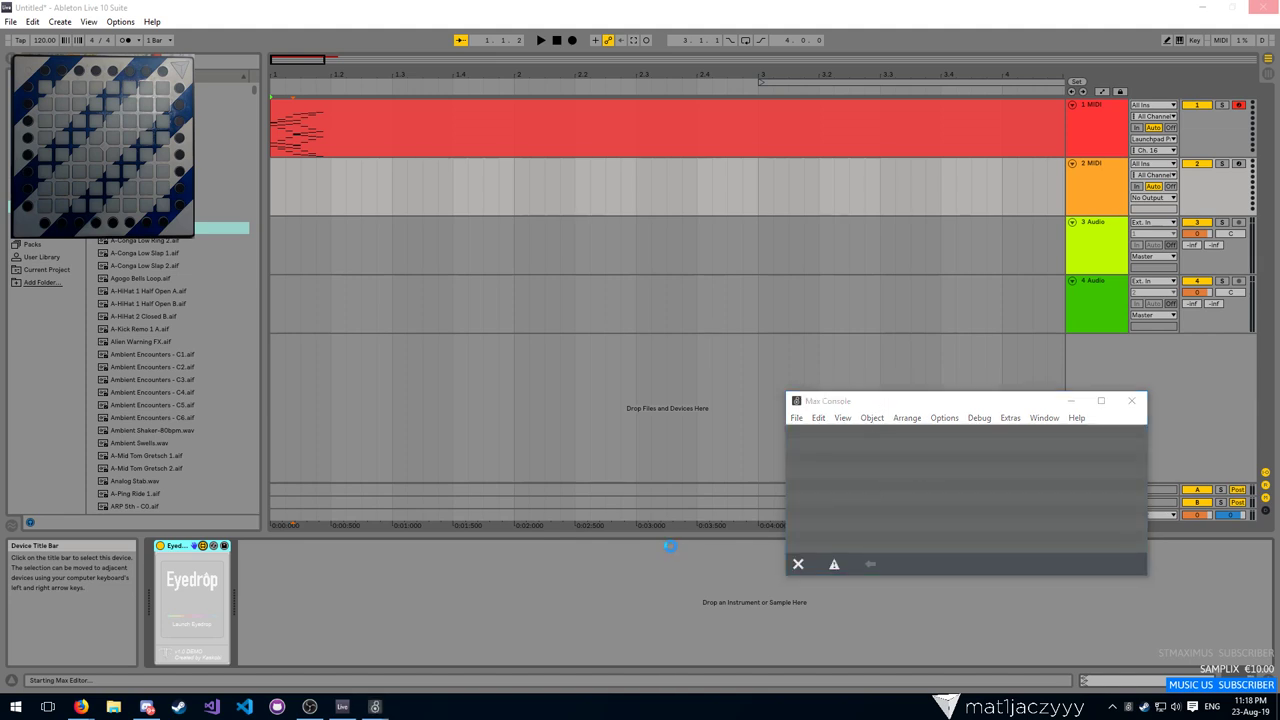
click(1131, 401)
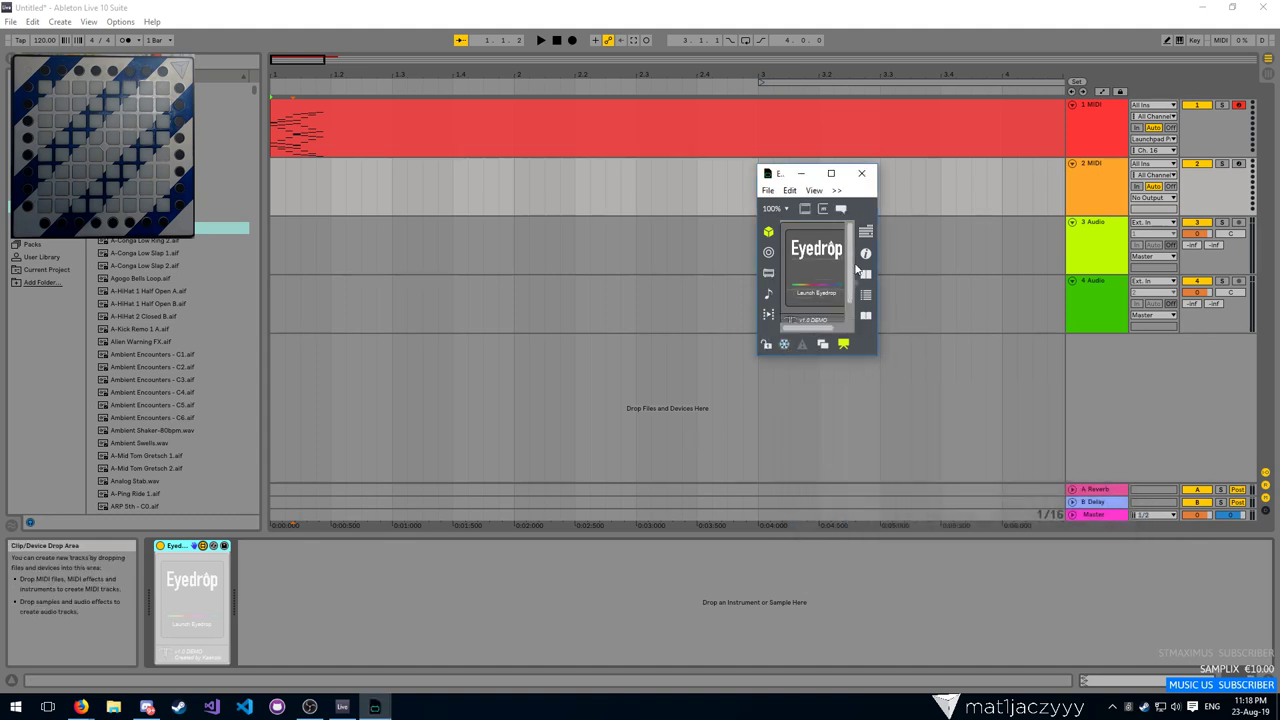
click(831, 173)
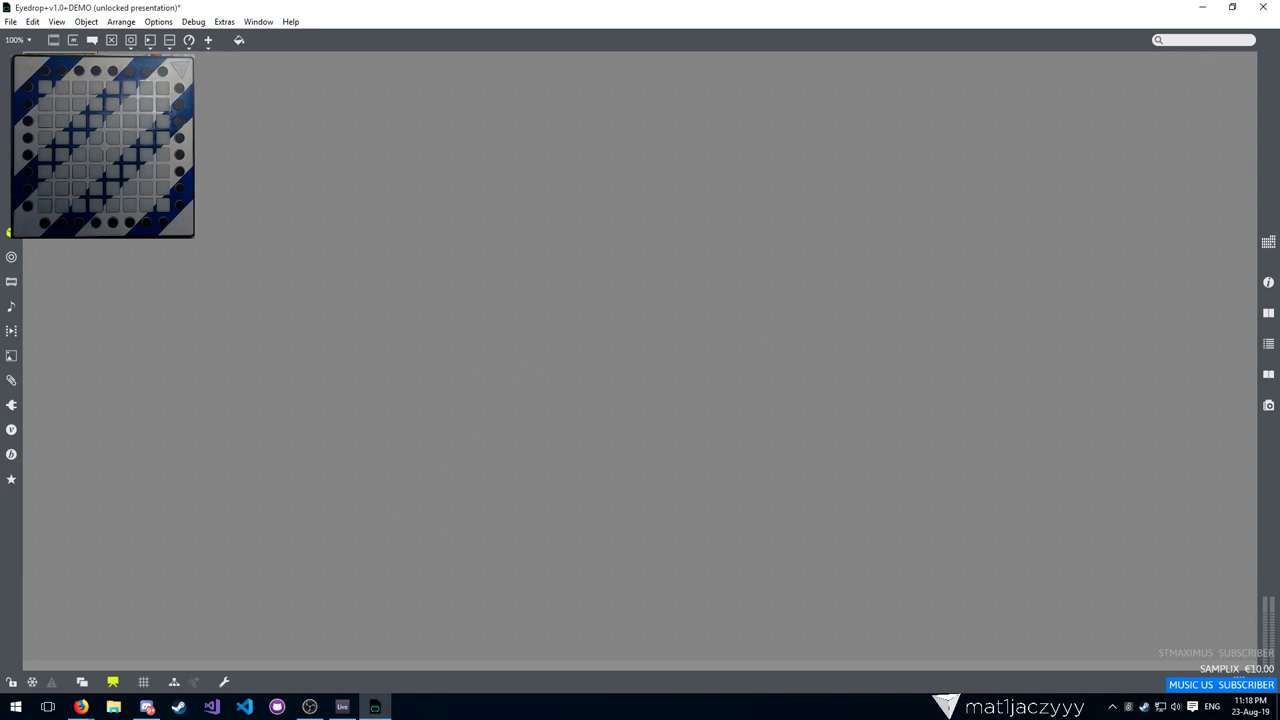
double_click(201, 8)
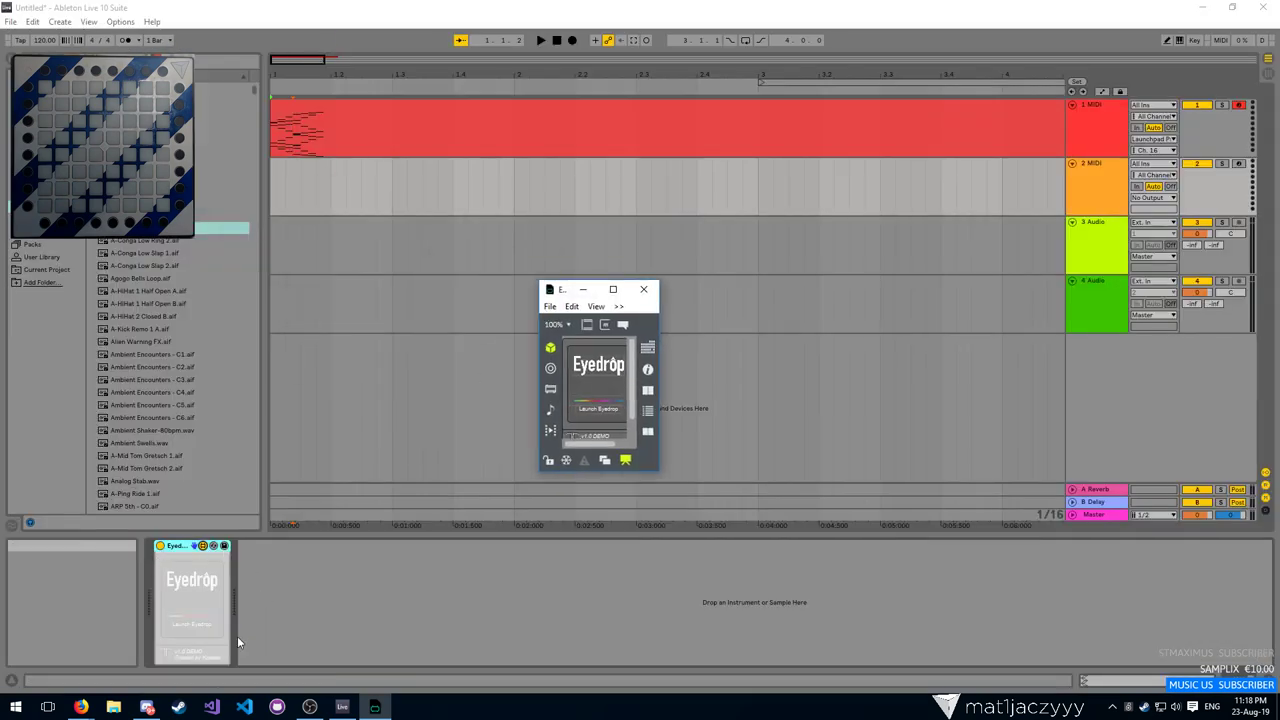
drag(563, 292, 556, 1)
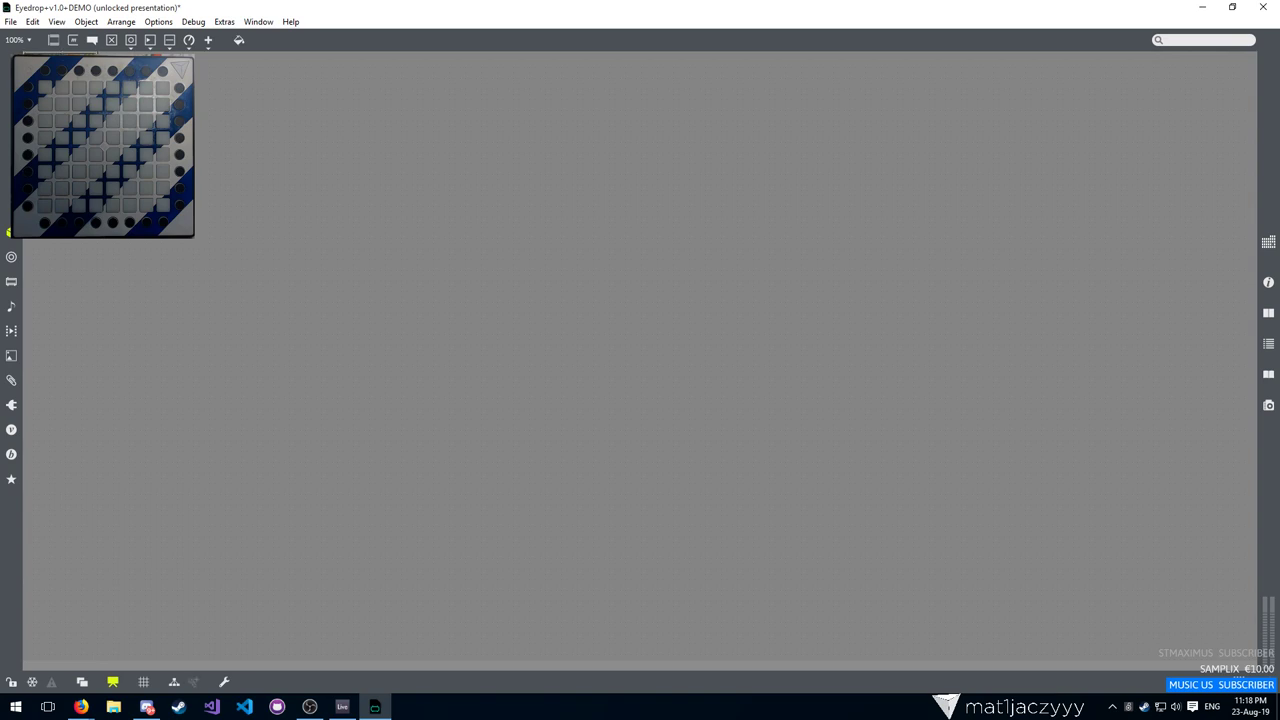
Undo the last patcher edit and reduce the Eyedrop patcher to a smaller floating window over Live's arrangement
mouse_move(190, 74)
mouse_down()
mouse_move(504, 129)
mouse_move(190, 74)
mouse_up()
click(33, 22)
click(62, 37)
click(310, 707)
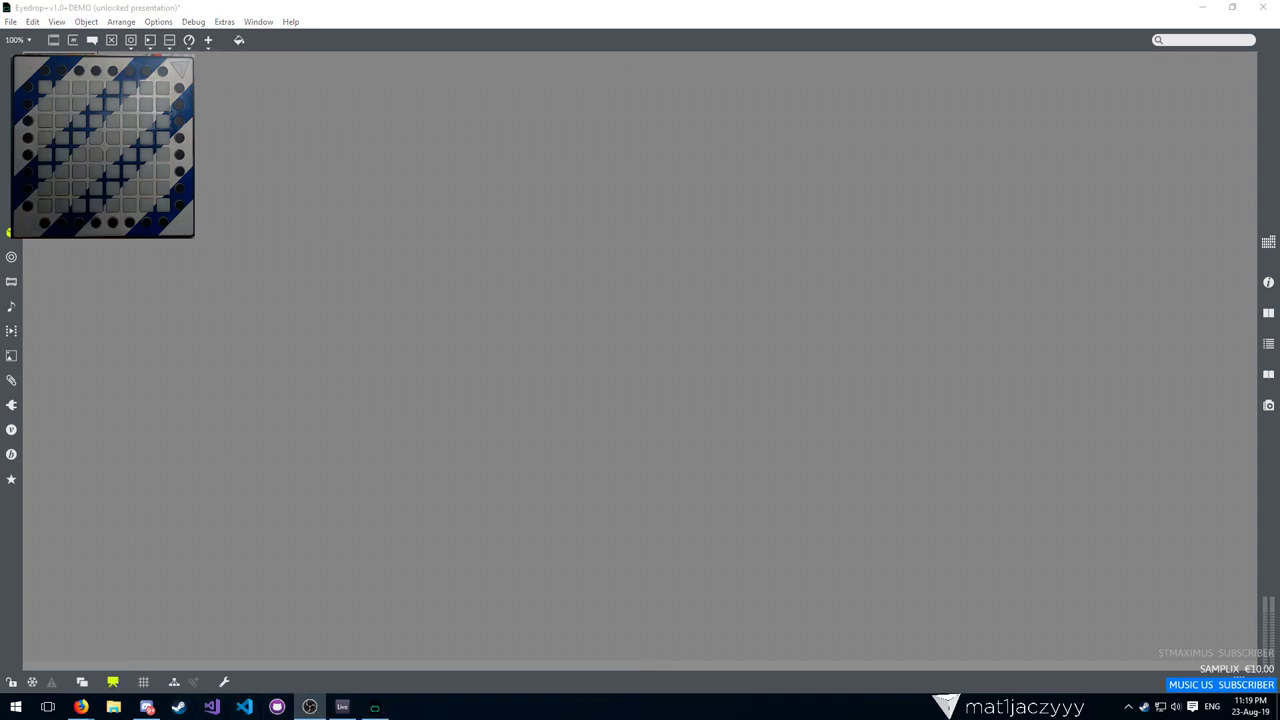
drag(330, 8, 420, 73)
drag(469, 255, 910, 518)
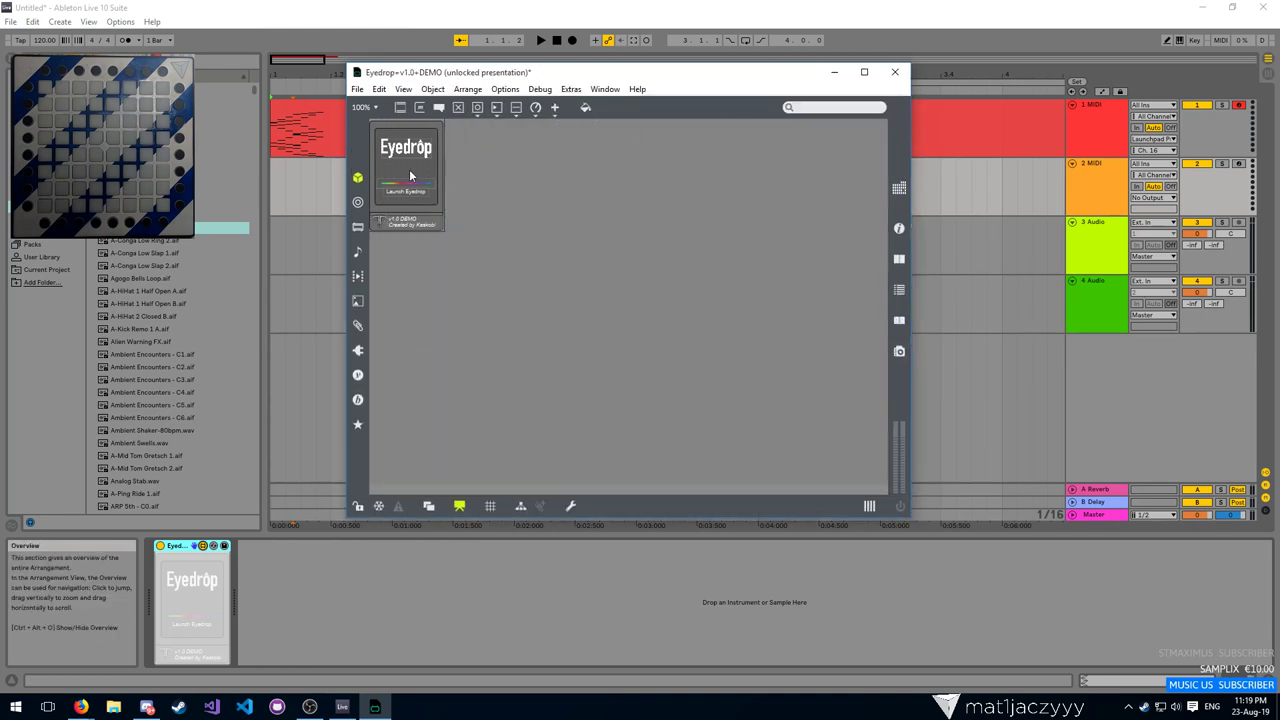
Try moving the panel in the Eyedrop presentation layout and undo the change
click(395, 196)
drag(406, 124, 420, 208)
click(531, 209)
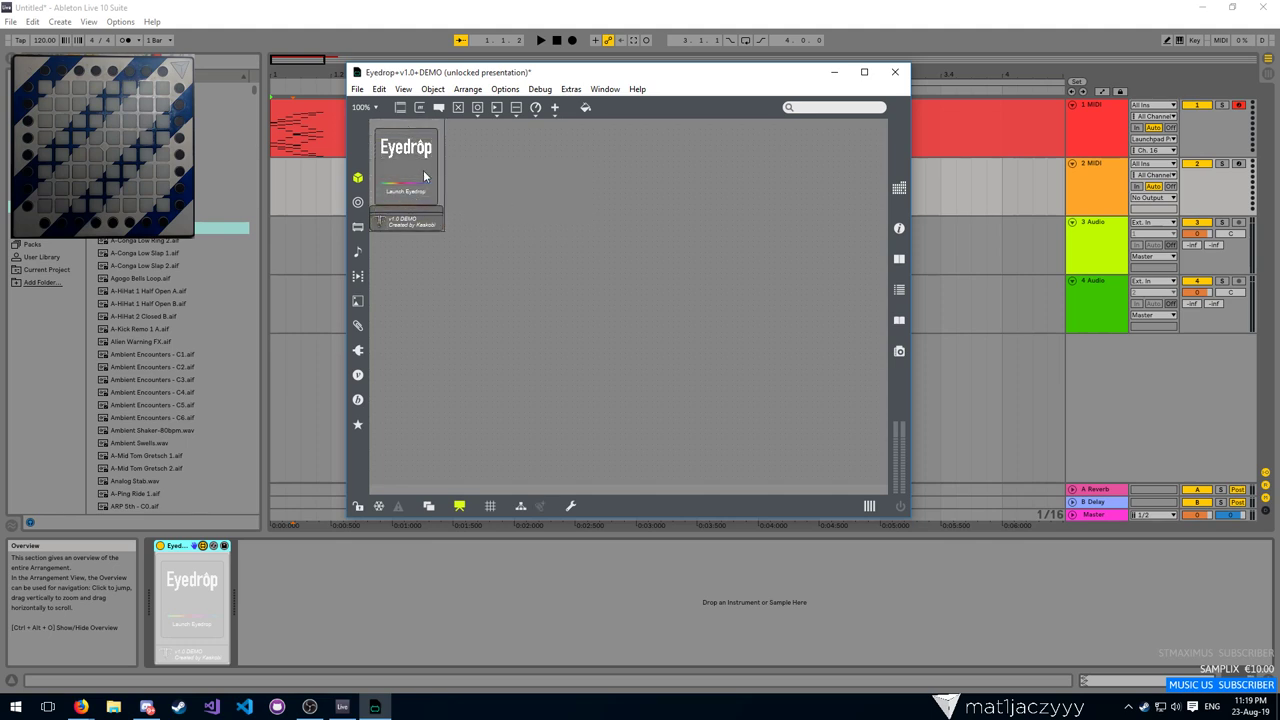
key(ctrl+z)
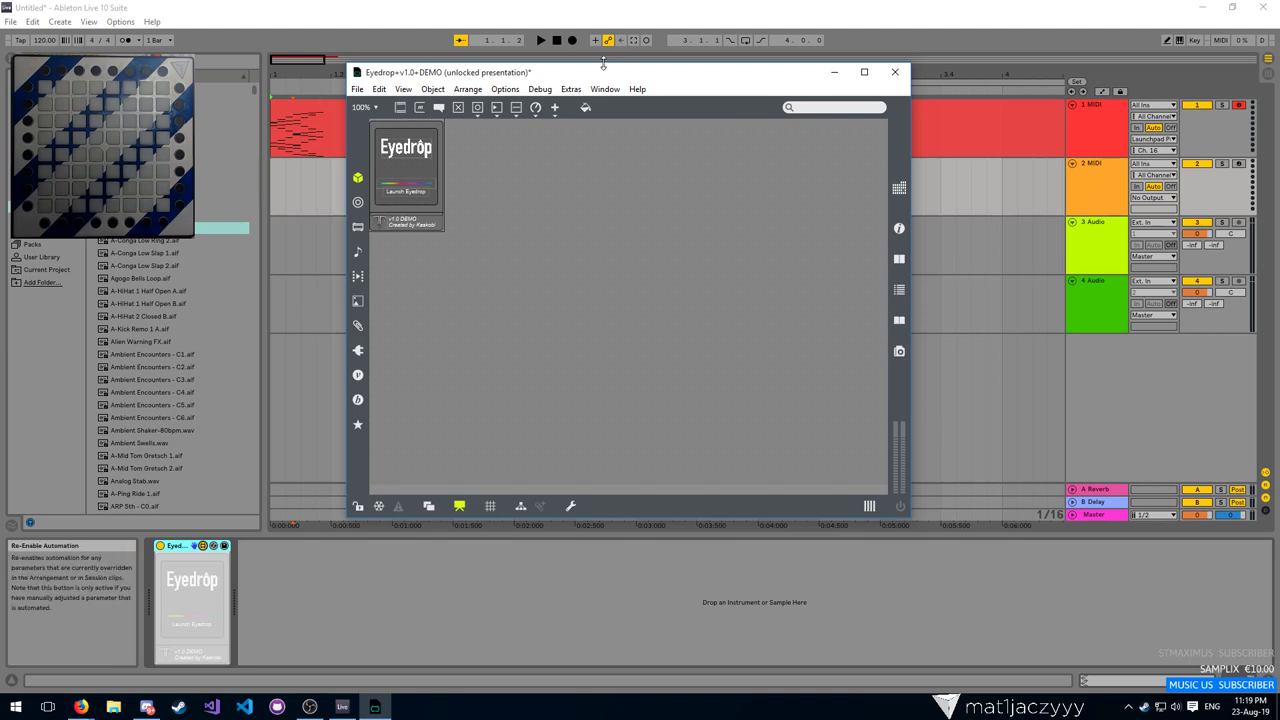
Maximize the Eyedrop patcher and leave presentation mode to show its patching layout
drag(597, 76, 603, 5)
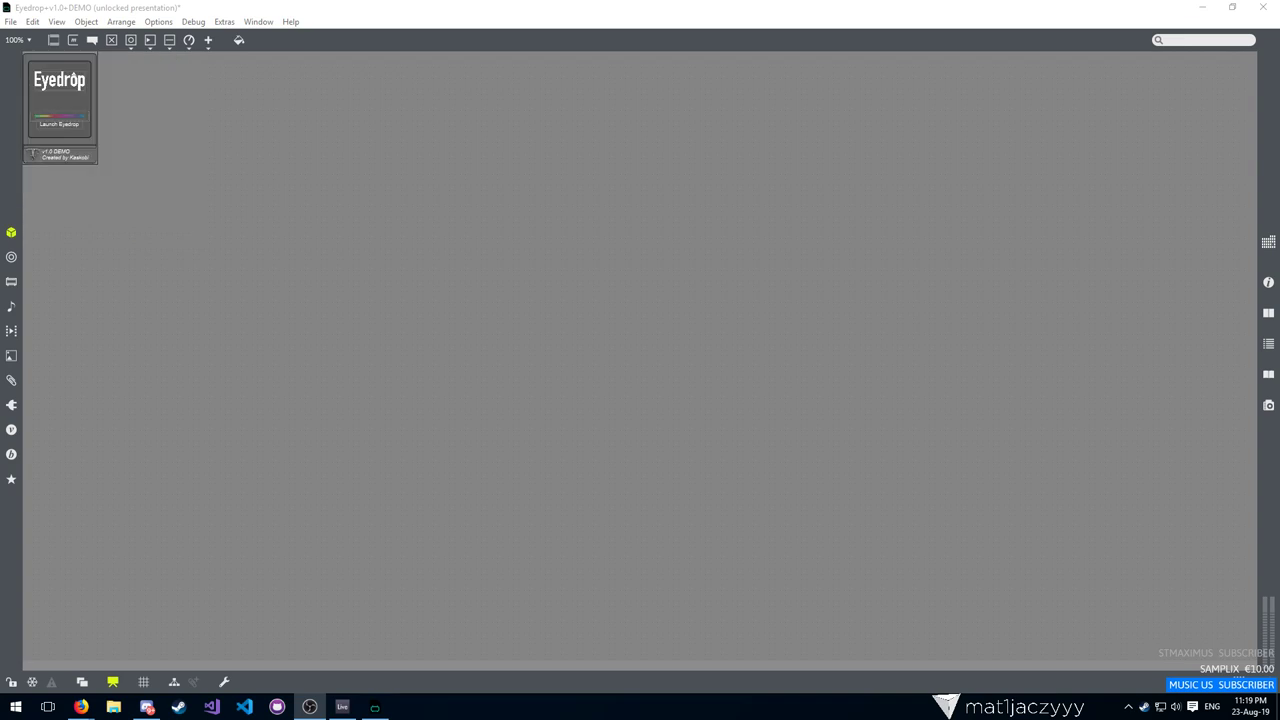
key(alt+Tab)
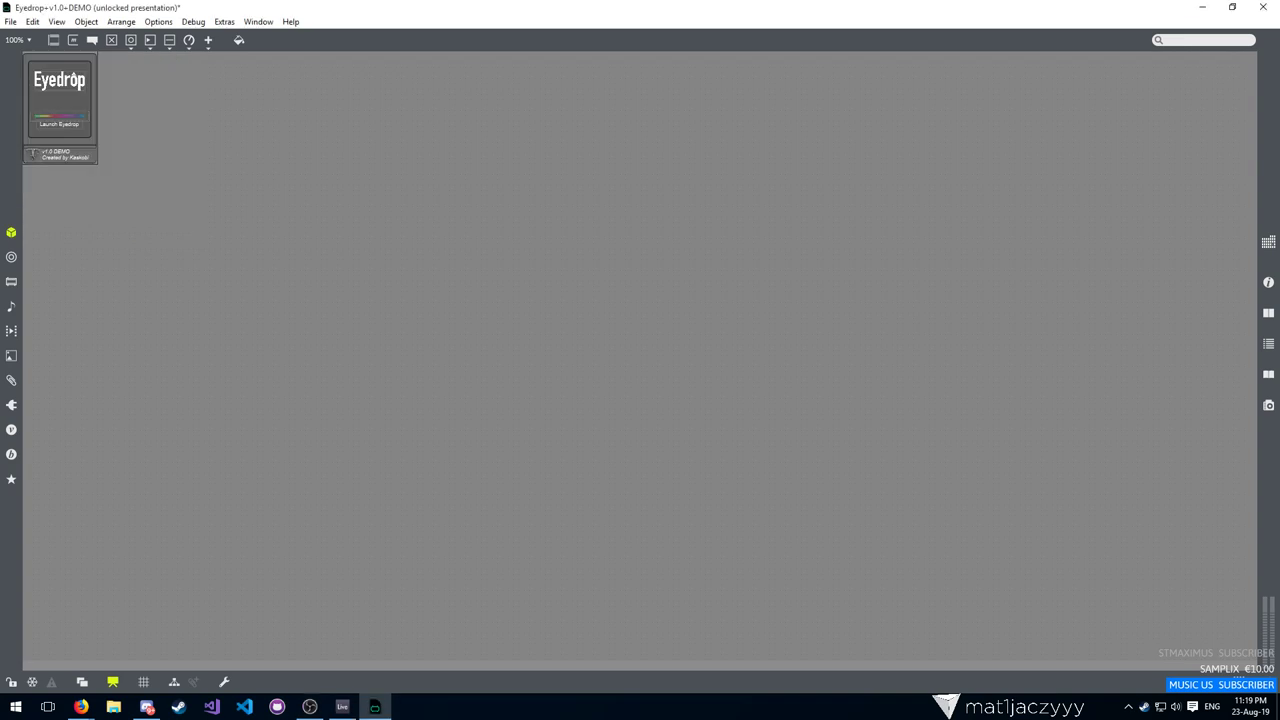
key(alt+Tab)
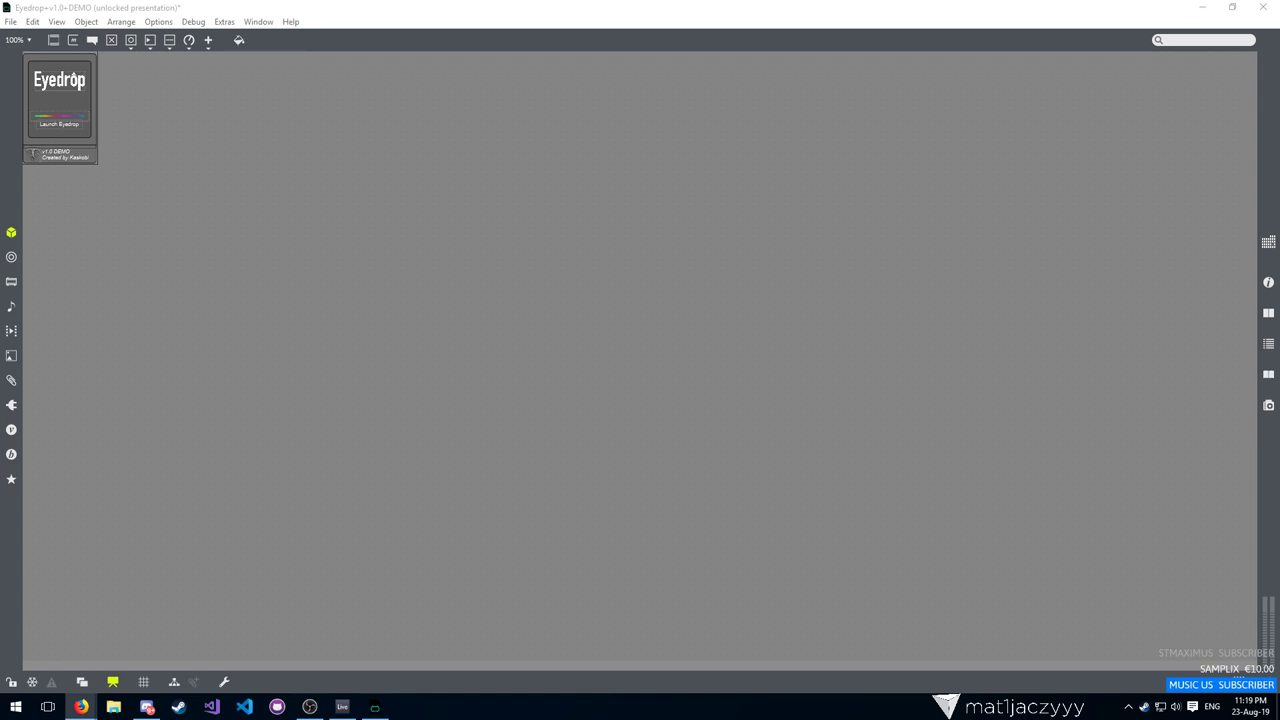
click(69, 237)
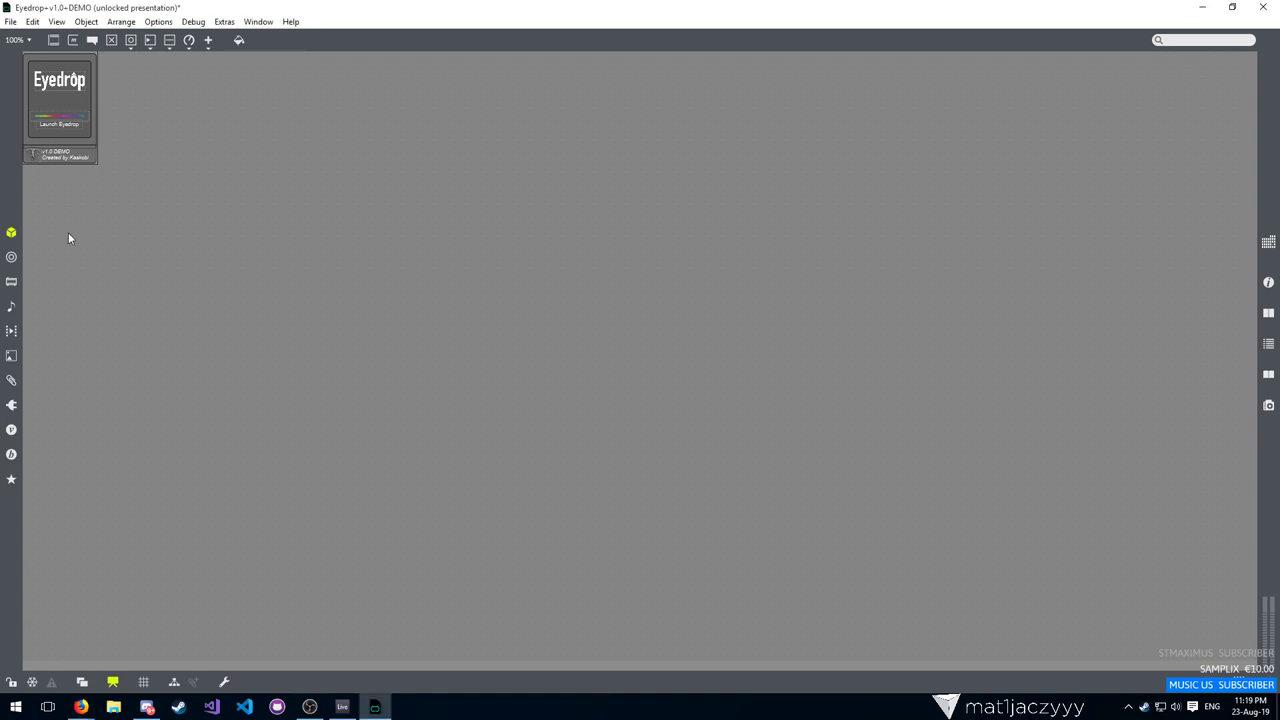
click(116, 681)
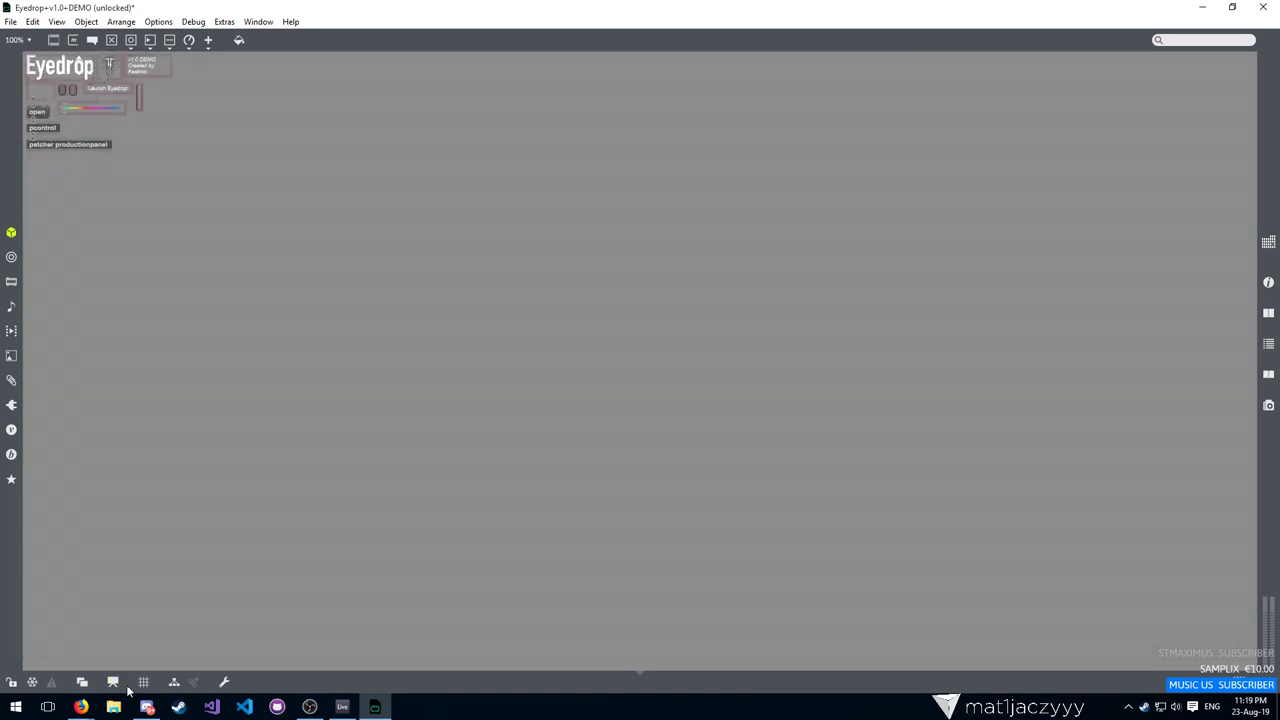
Zoom the Eyedrop patcher to 200% and bring its objects into view
click(16, 40)
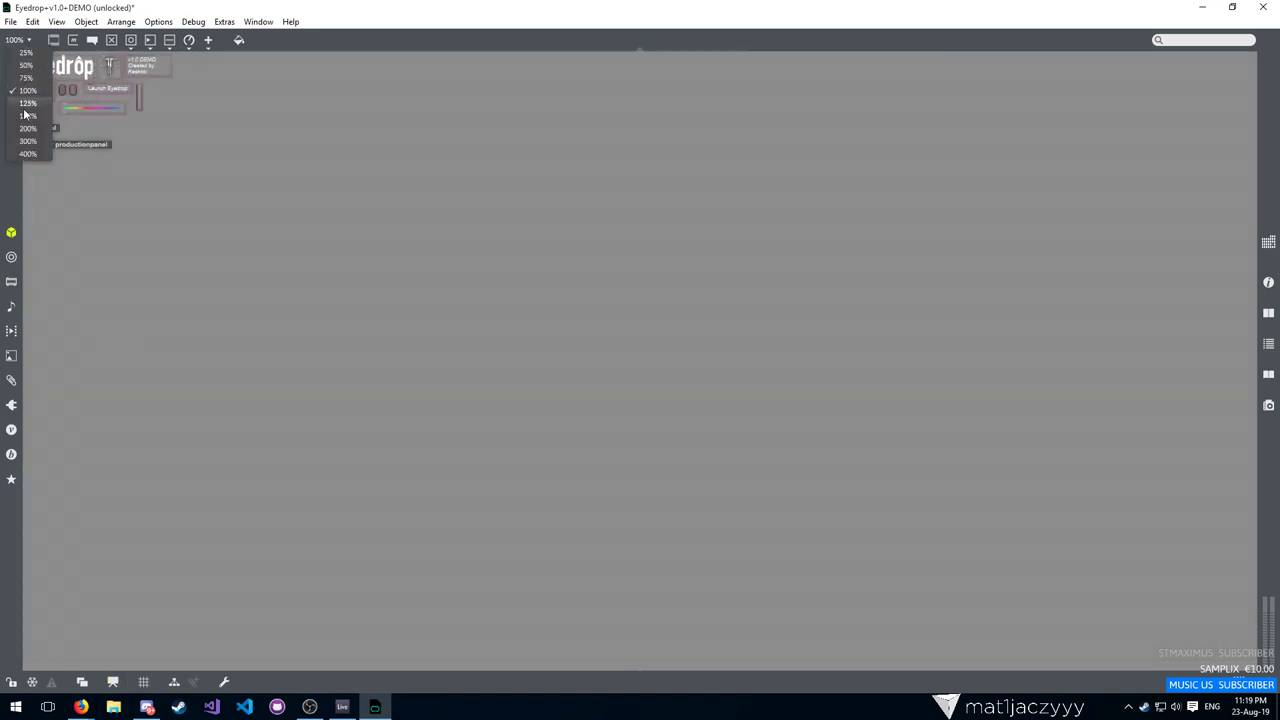
click(30, 121)
scroll(182, 205, up, 5)
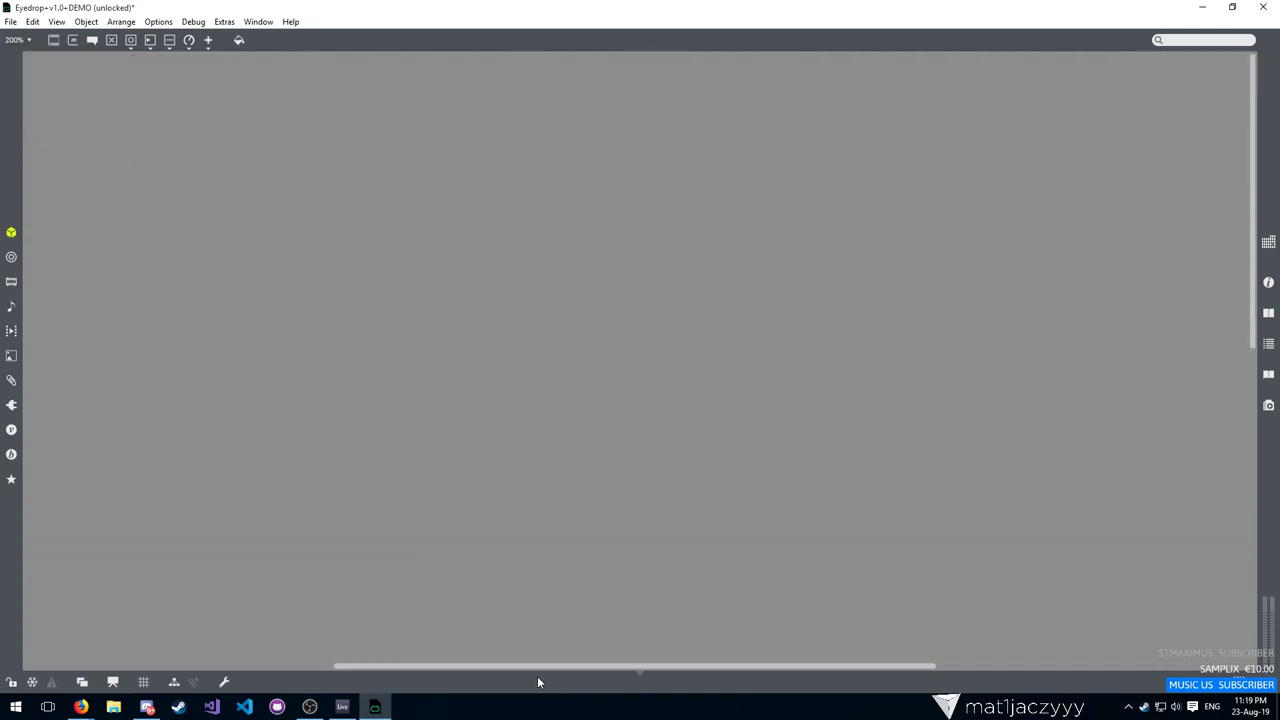
drag(537, 667, 227, 667)
drag(382, 134, 34, 50)
click(226, 203)
Restore the patcher to a floating window over the arrangement and reselect the 2 MIDI track in Live
drag(422, 8, 530, 145)
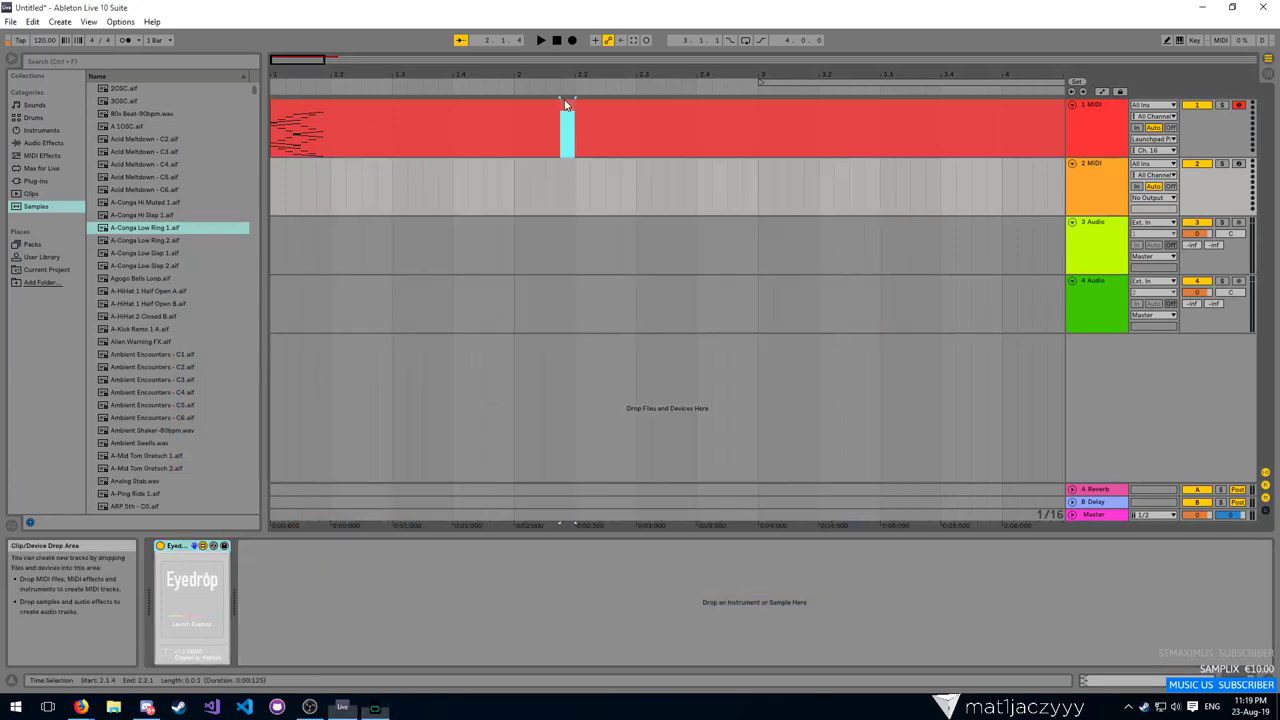
click(565, 130)
click(475, 255)
key(alt+Tab)
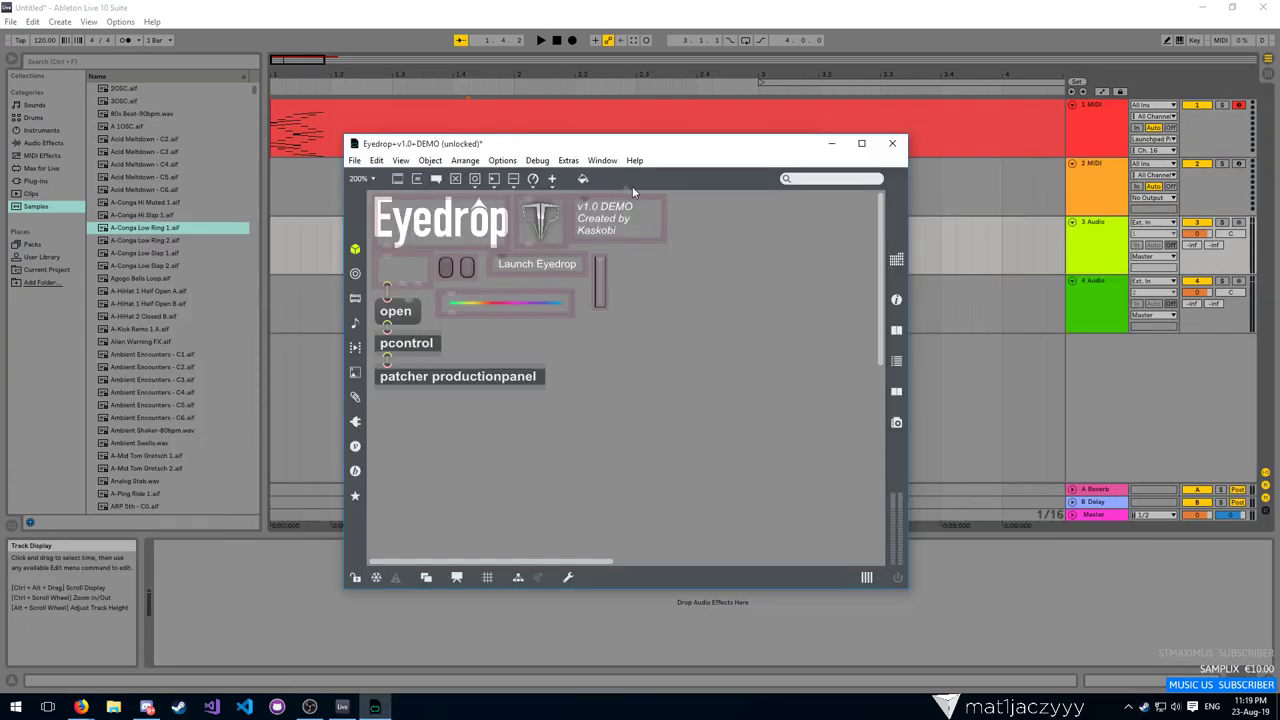
click(1089, 140)
click(1091, 195)
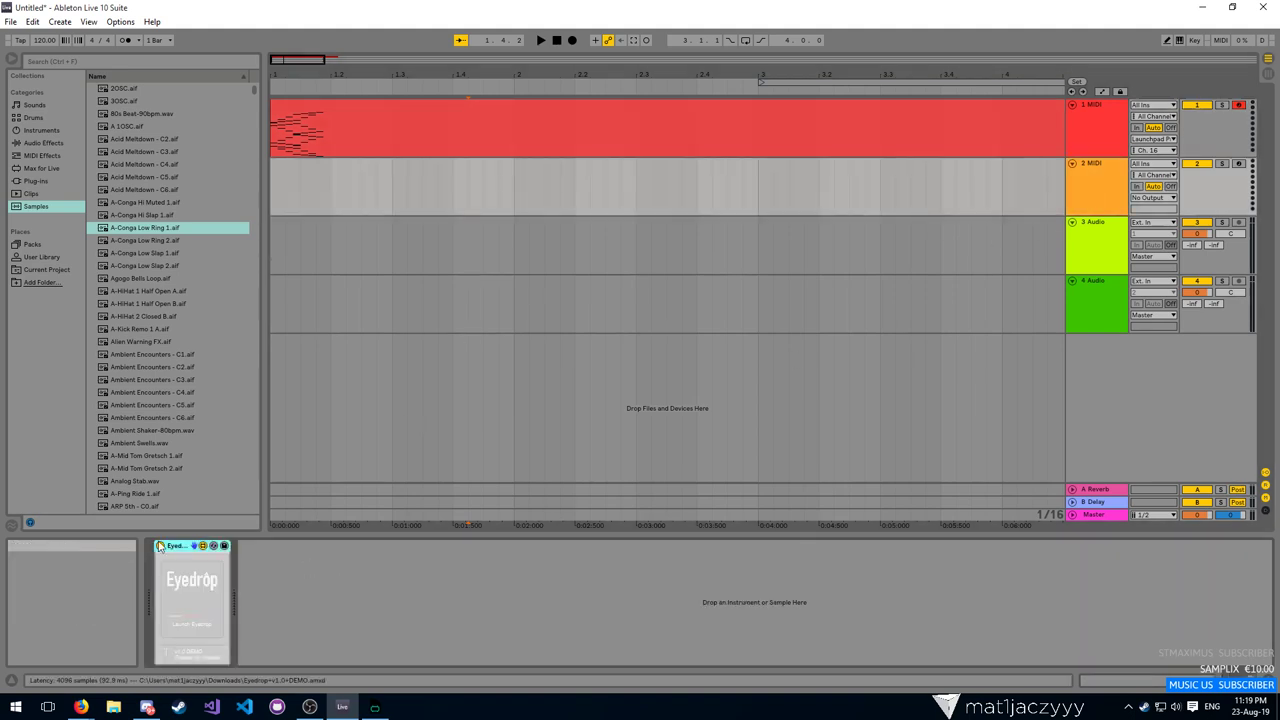
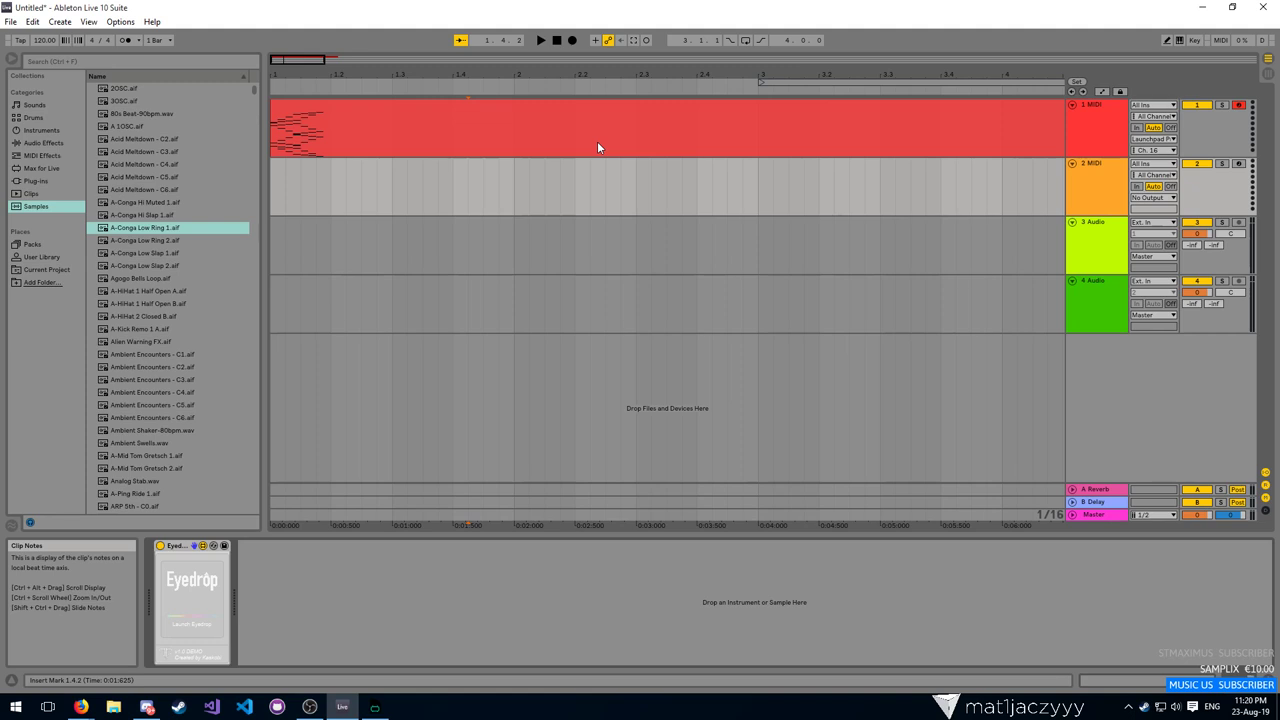
Return to the Max patcher and inspect the open message, the patcher productionpanel object and the presentation layout
key(alt+Tab)
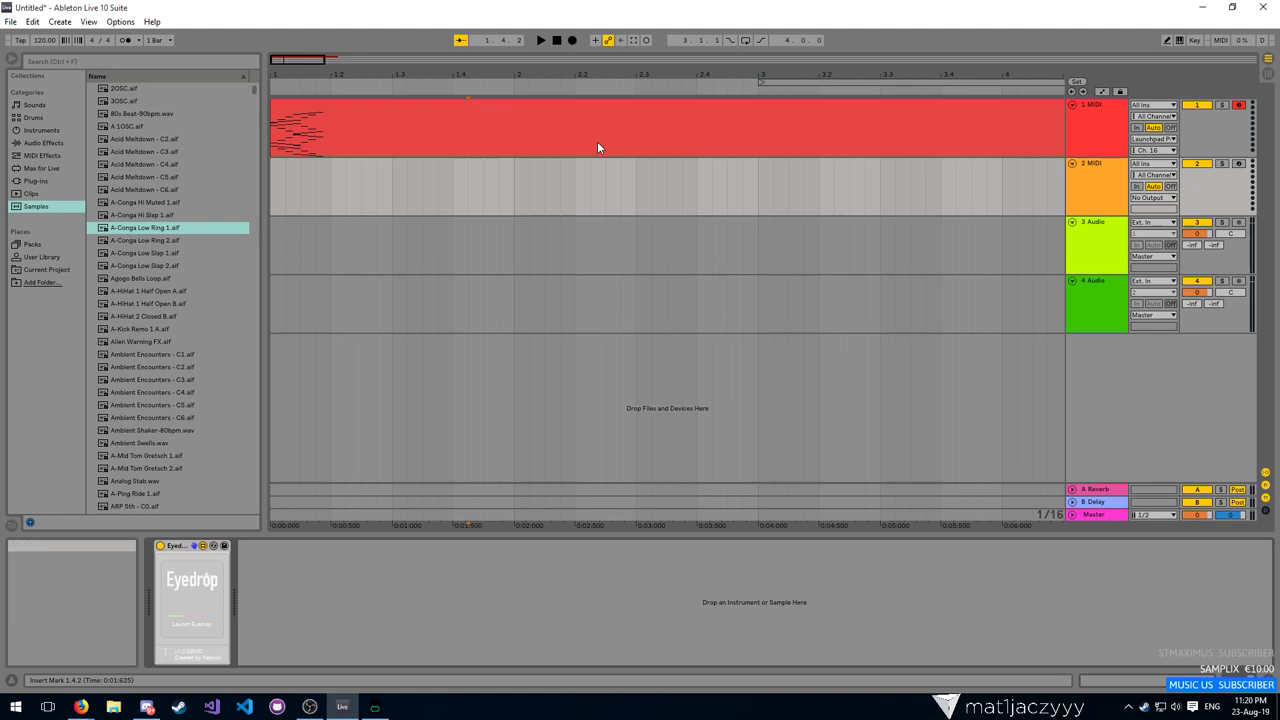
click(409, 312)
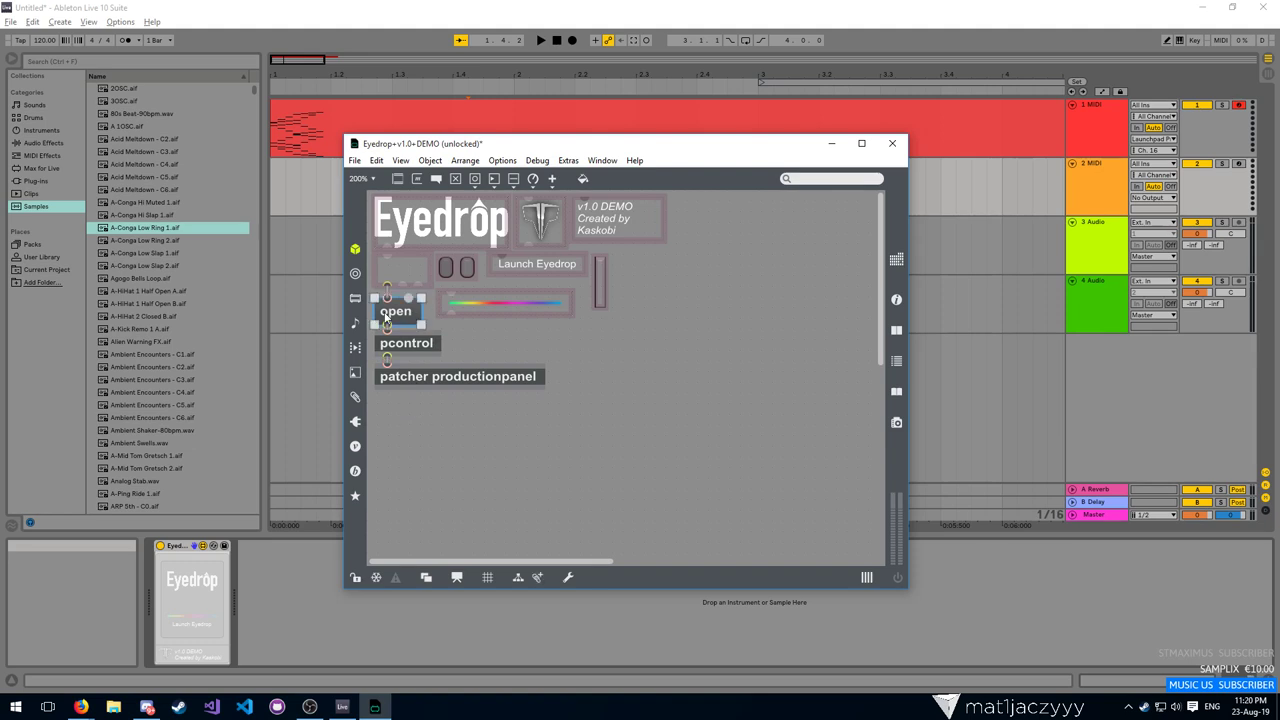
click(465, 376)
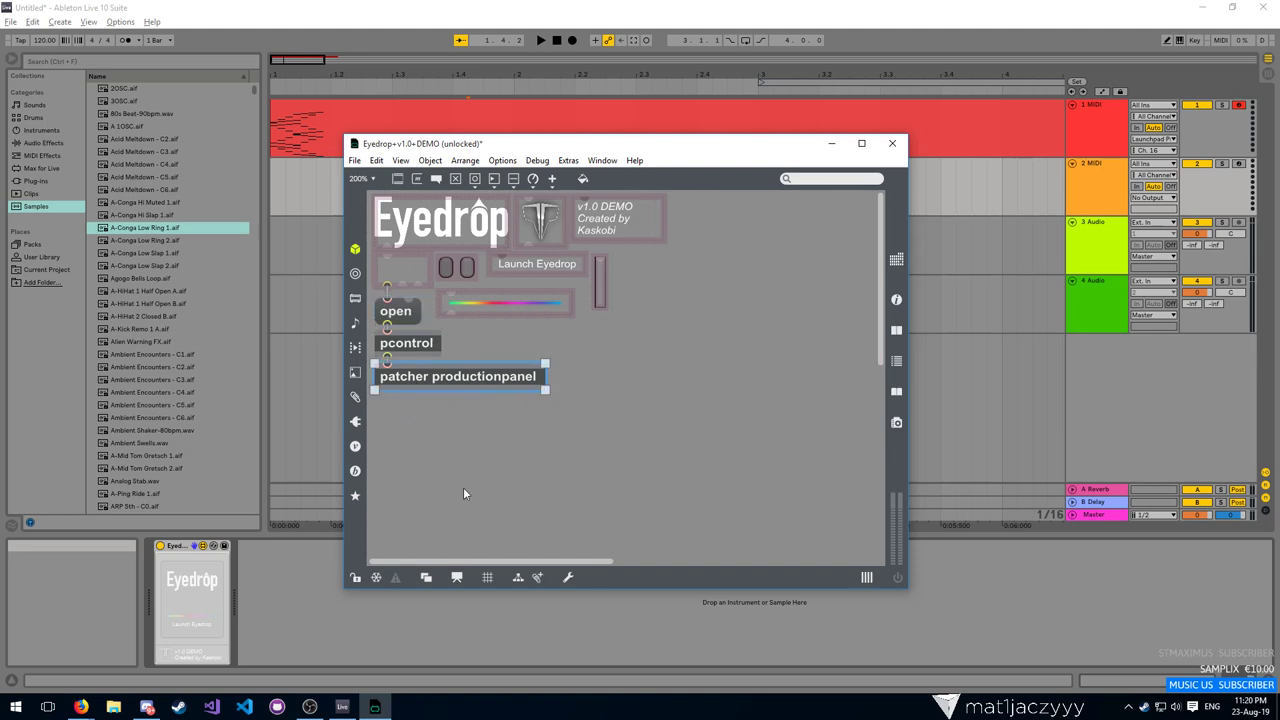
click(474, 425)
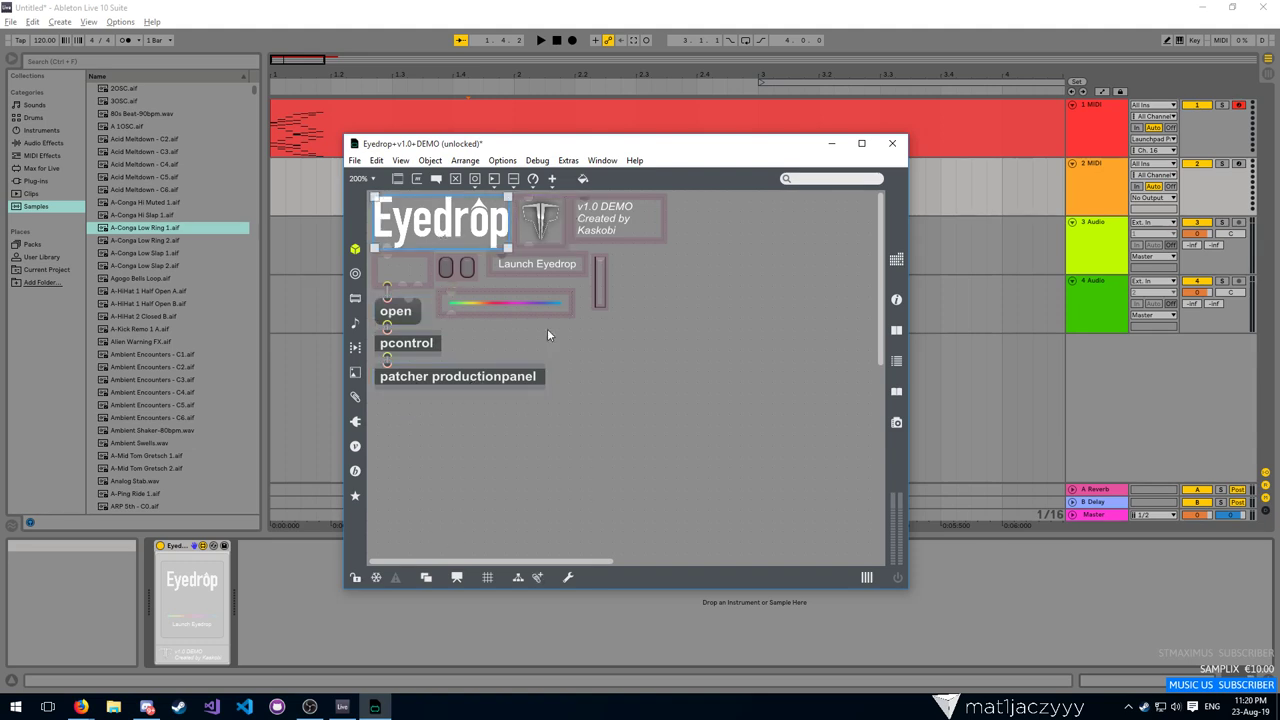
click(456, 577)
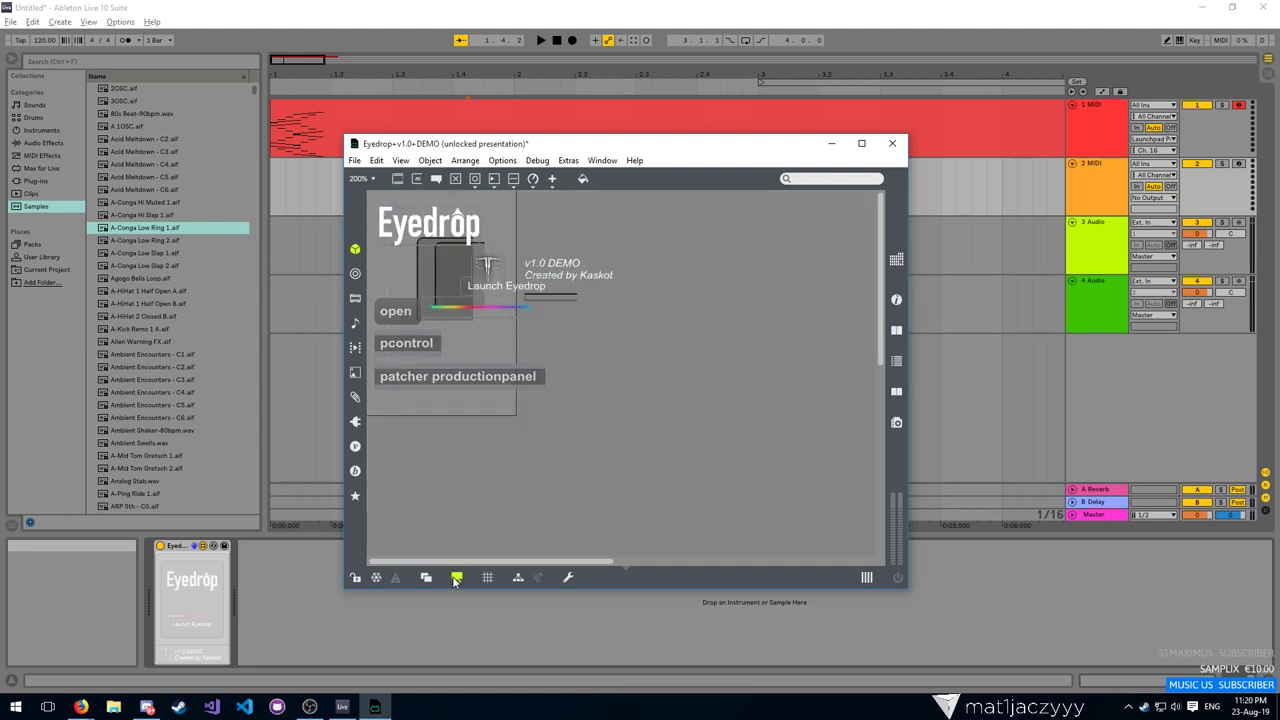
Trigger the open message to launch the Eyedrop window, clear the main patcher out of the way and place the window over the arrangement
ctrl+click(401, 314)
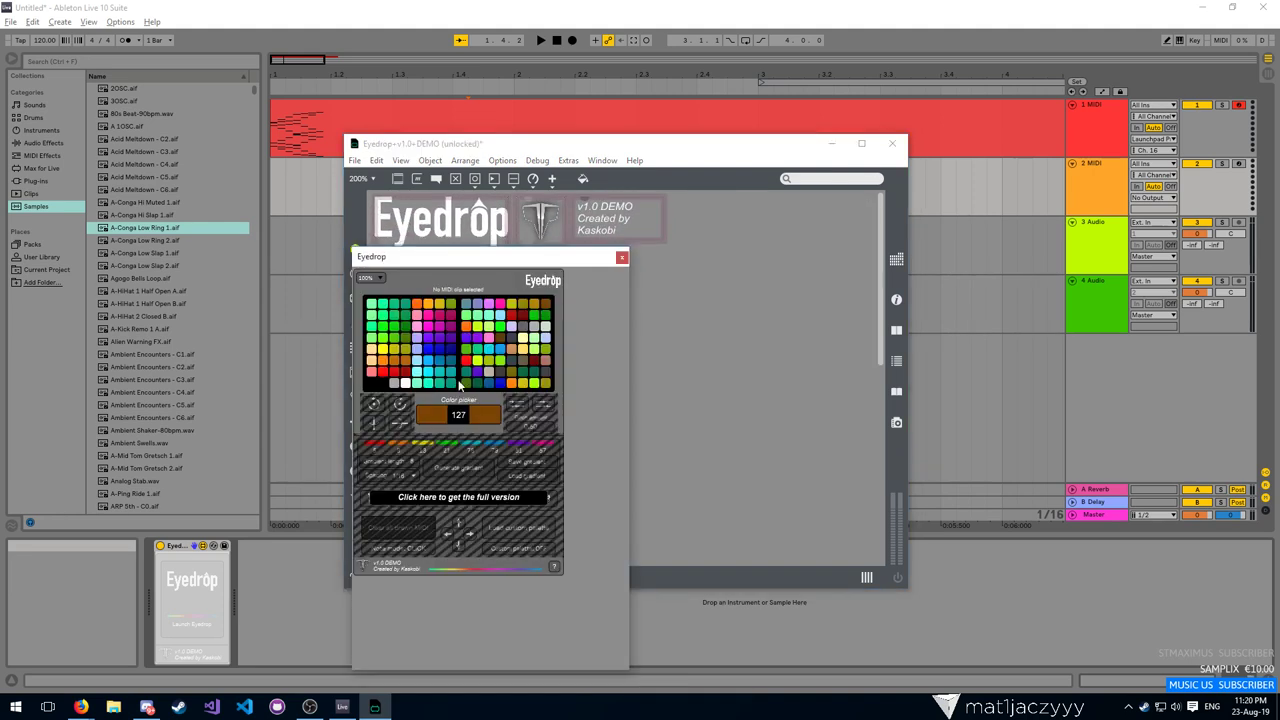
drag(459, 257, 813, 227)
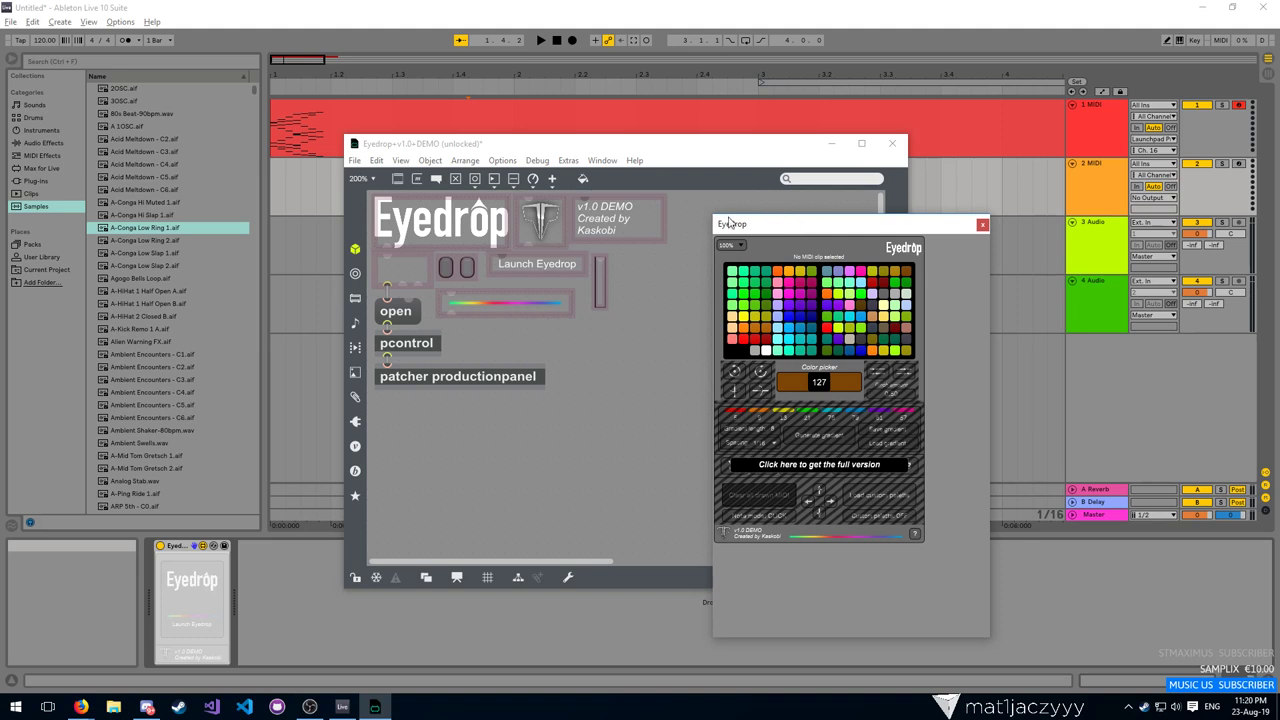
click(688, 225)
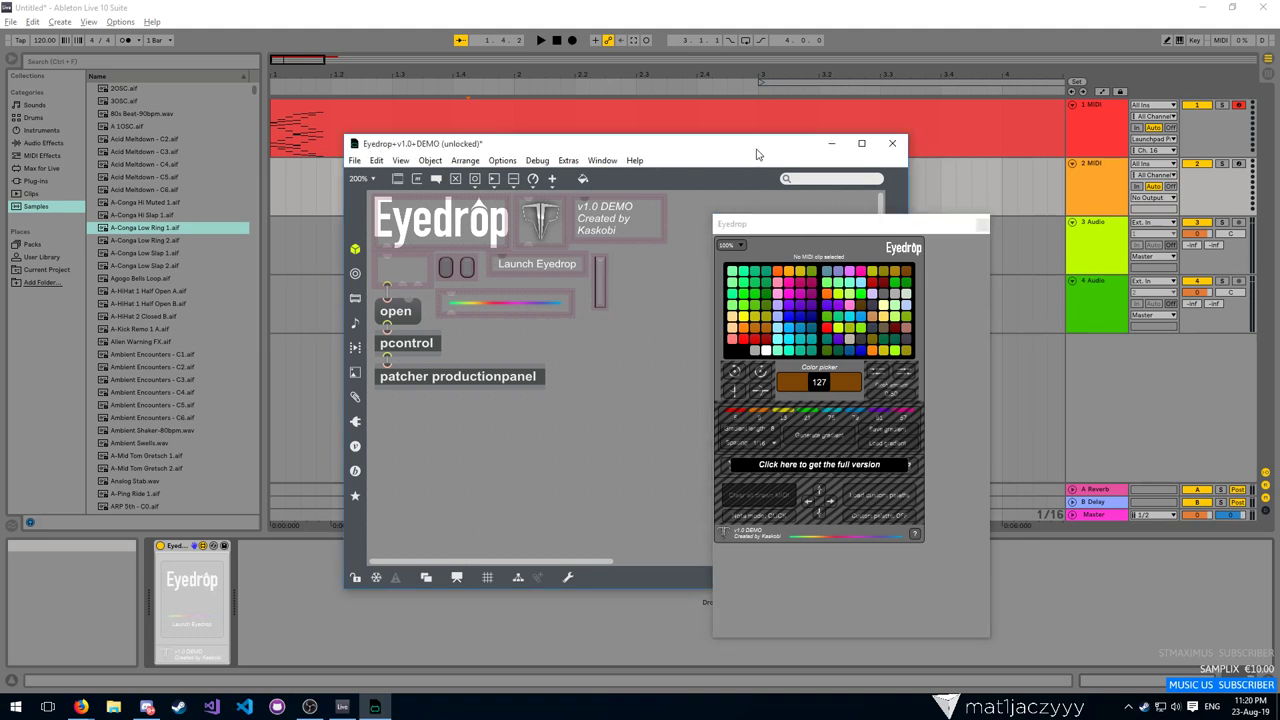
click(831, 144)
click(374, 707)
drag(645, 152, 0, 162)
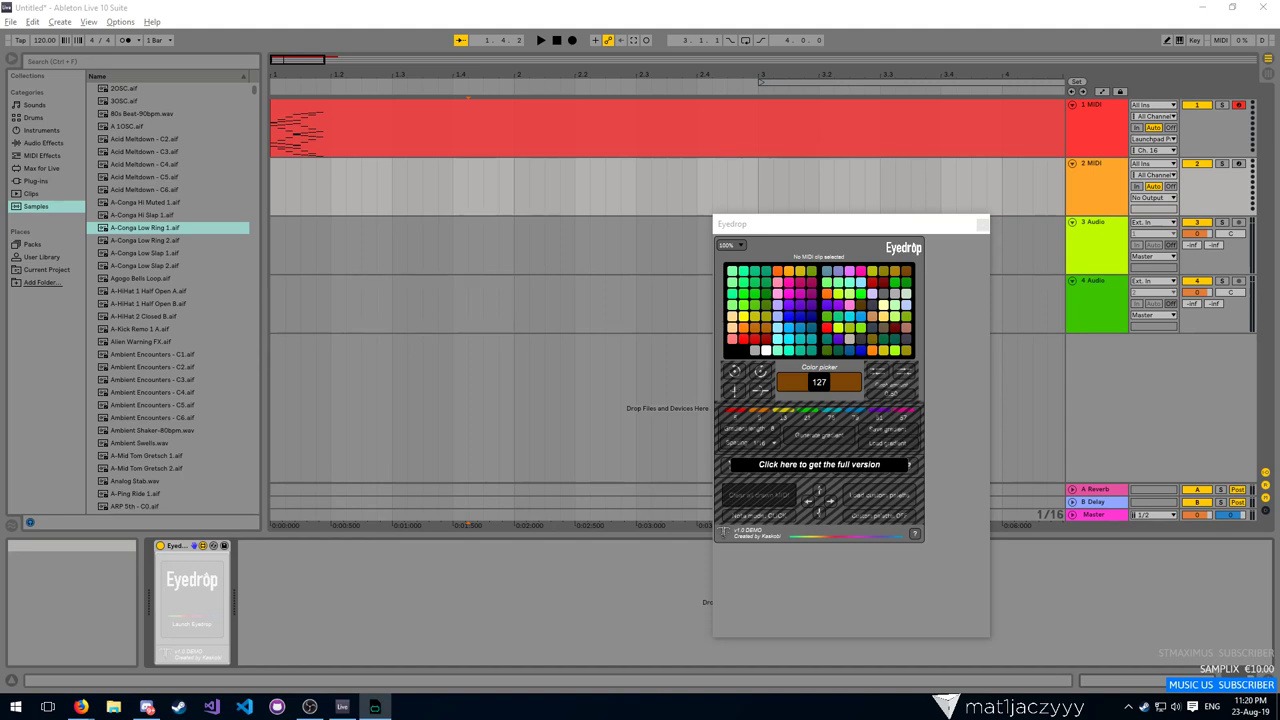
drag(809, 220, 539, 130)
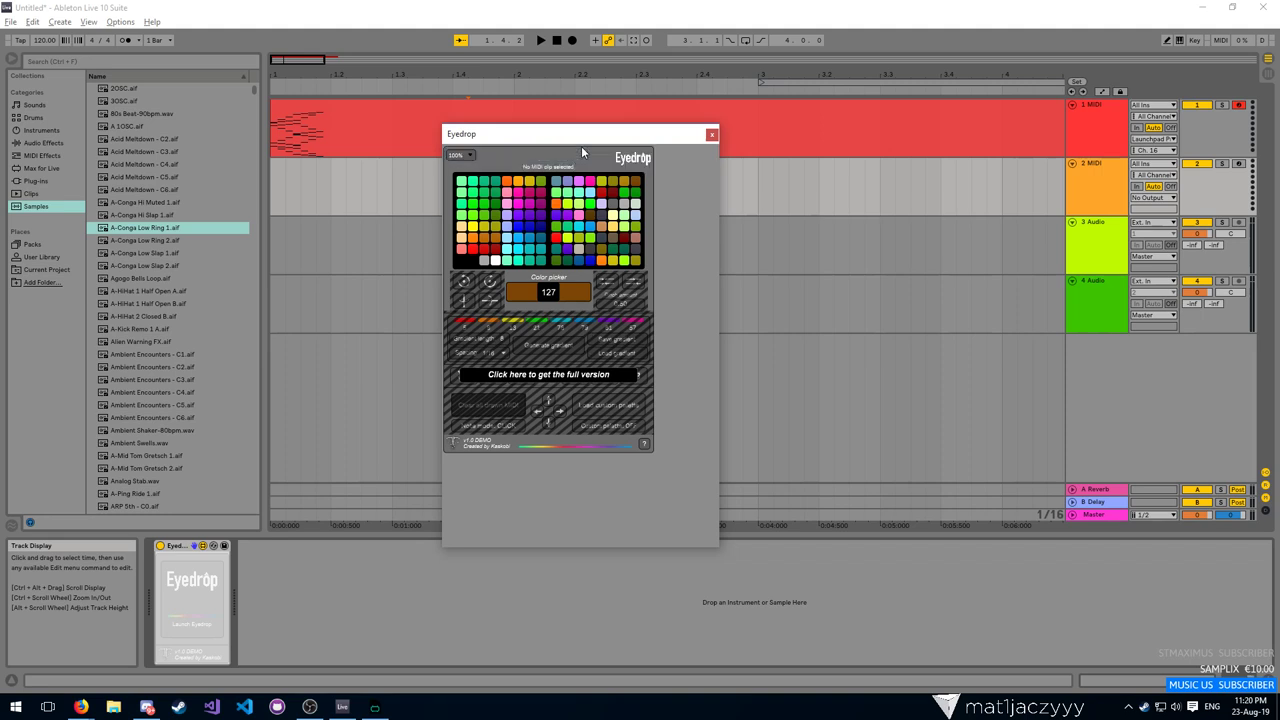
Reveal the Eyedrop window's hidden toolbars, unlock the patch and switch off presentation mode
mouse_move(579, 149)
mouse_move(466, 378)
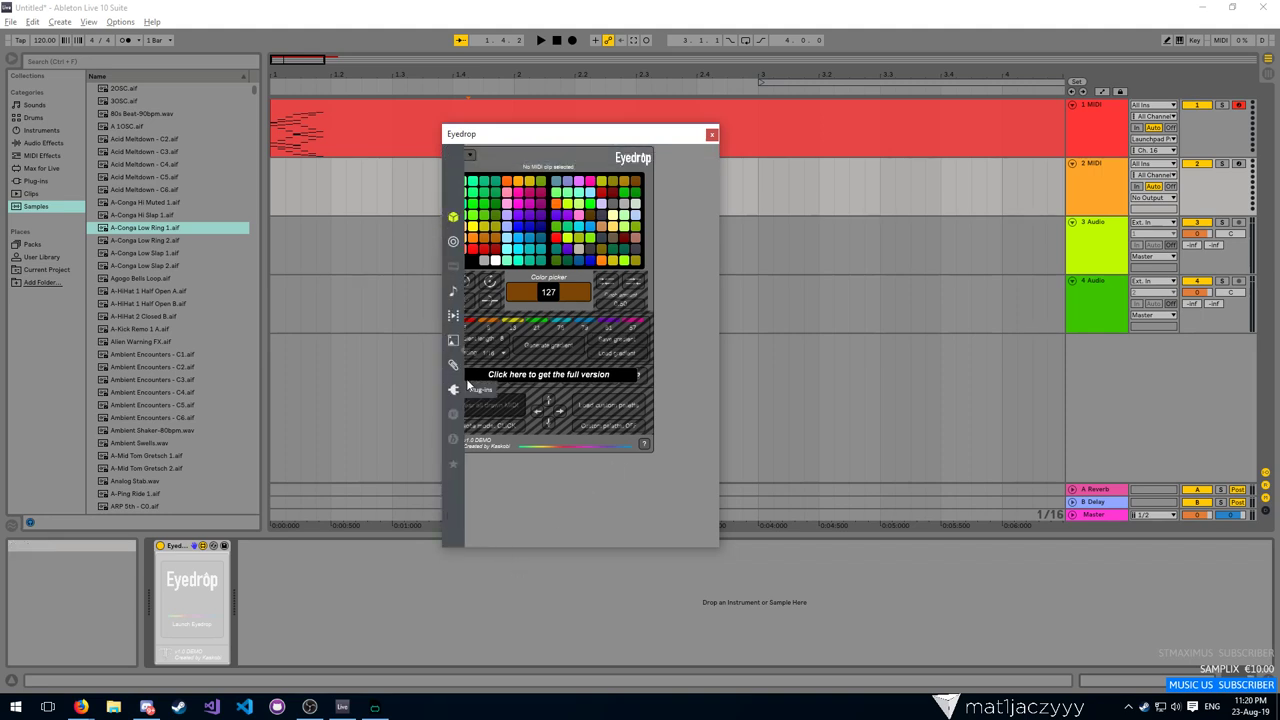
mouse_move(718, 270)
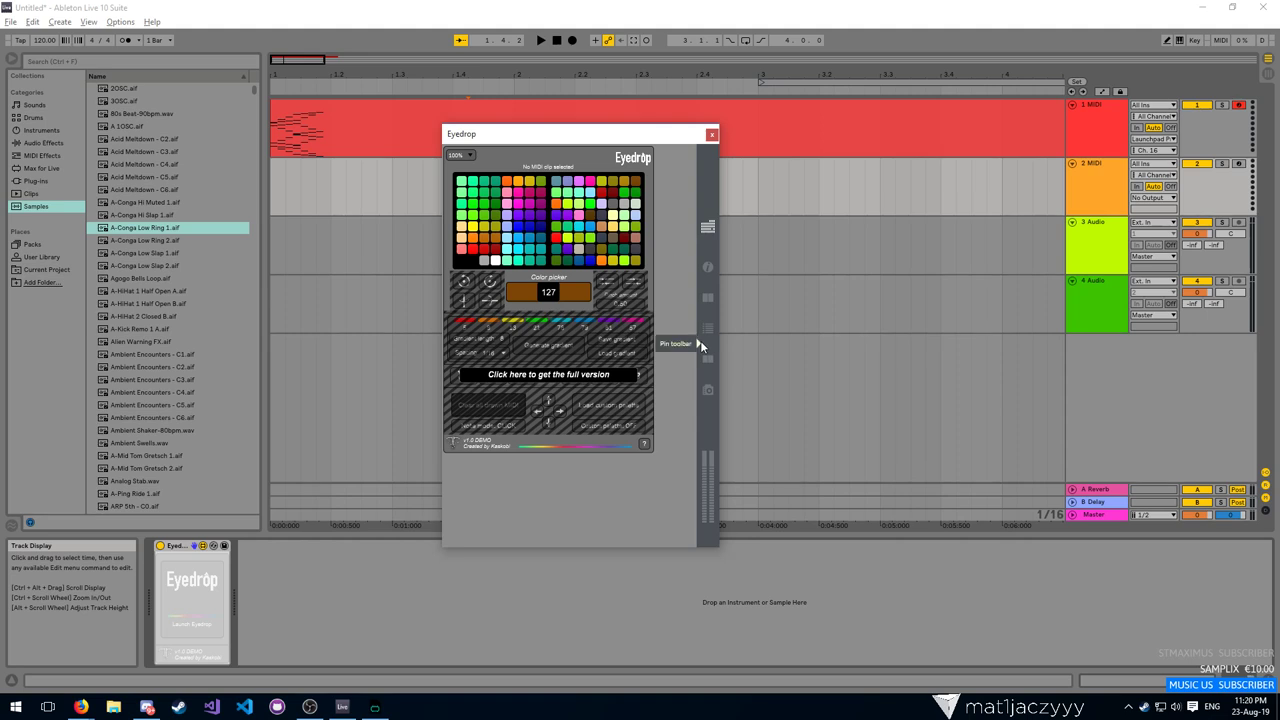
mouse_move(638, 146)
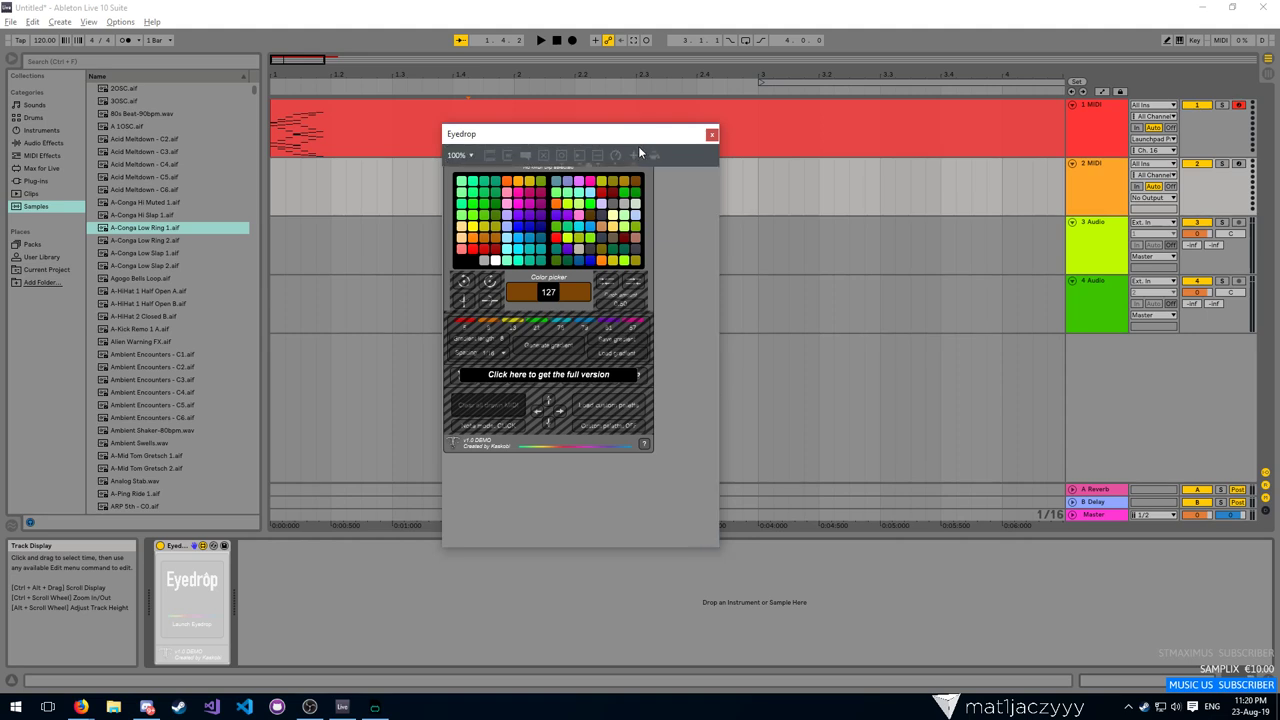
mouse_move(516, 543)
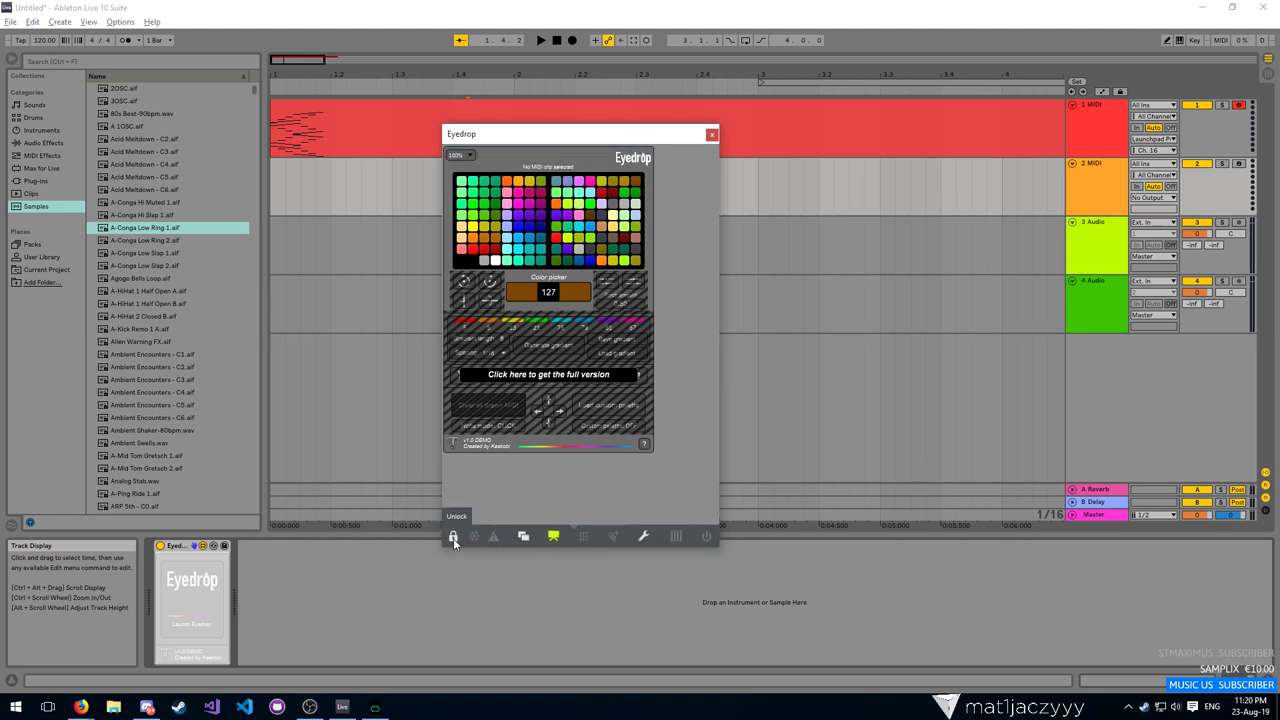
click(453, 537)
click(554, 537)
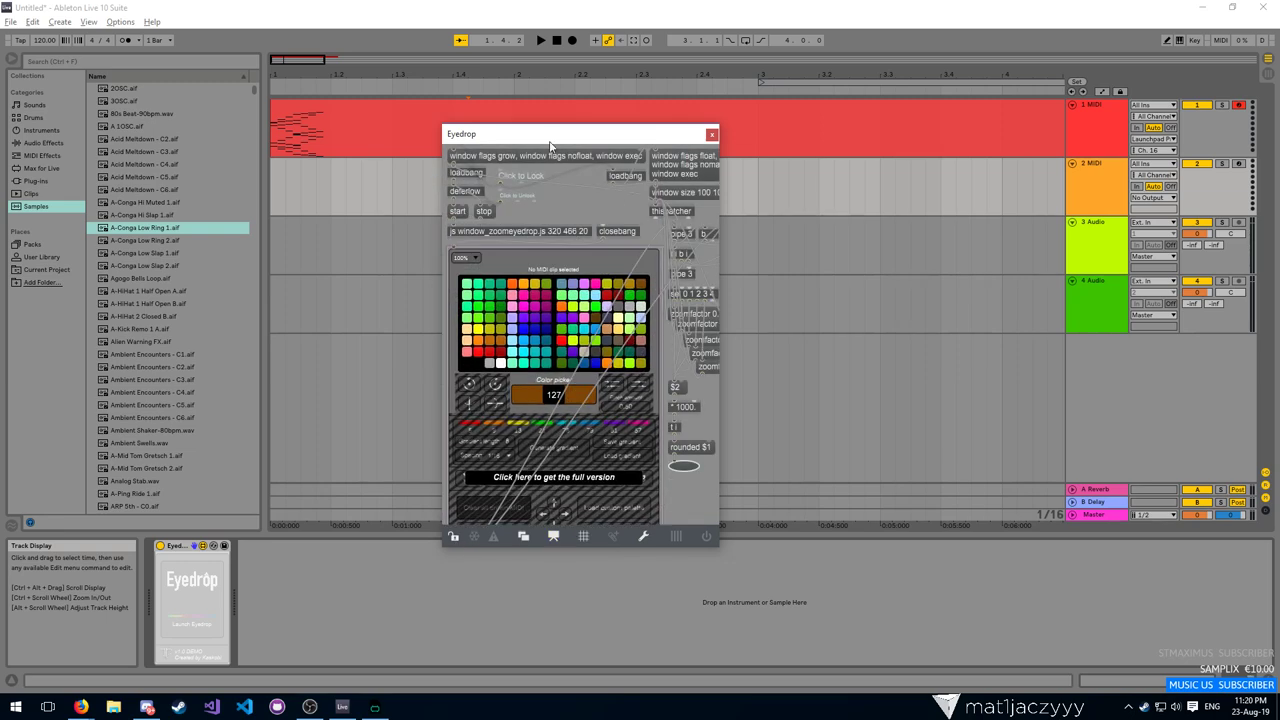
Move the Eyedrop window aside, trigger Click to Unlock to restore its window controls, and maximise the patch window
drag(567, 133, 387, 129)
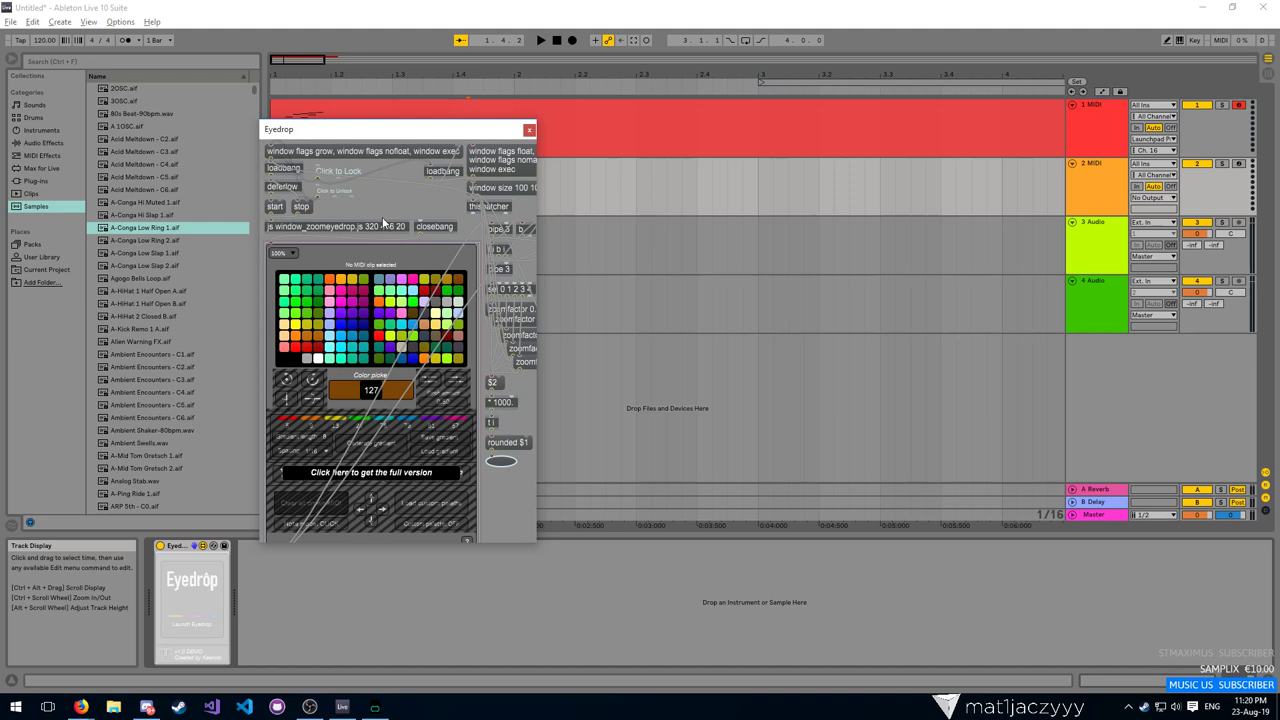
click(334, 192)
click(327, 191)
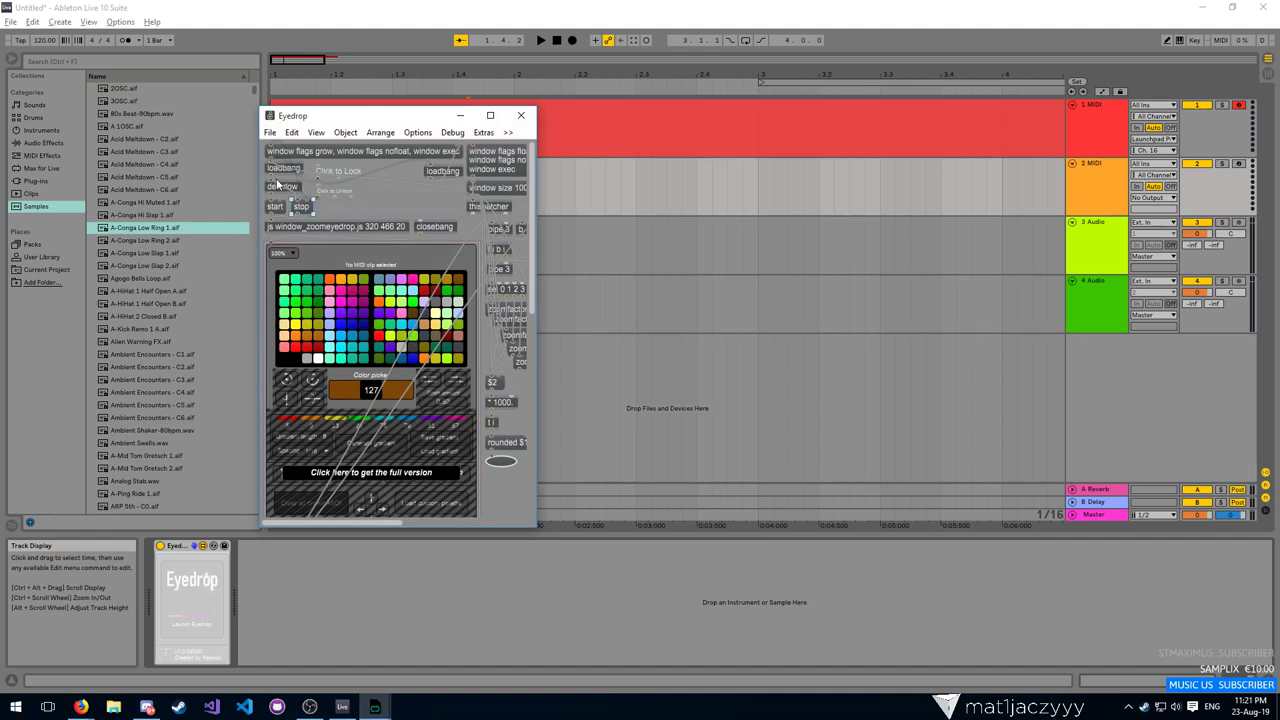
click(301, 230)
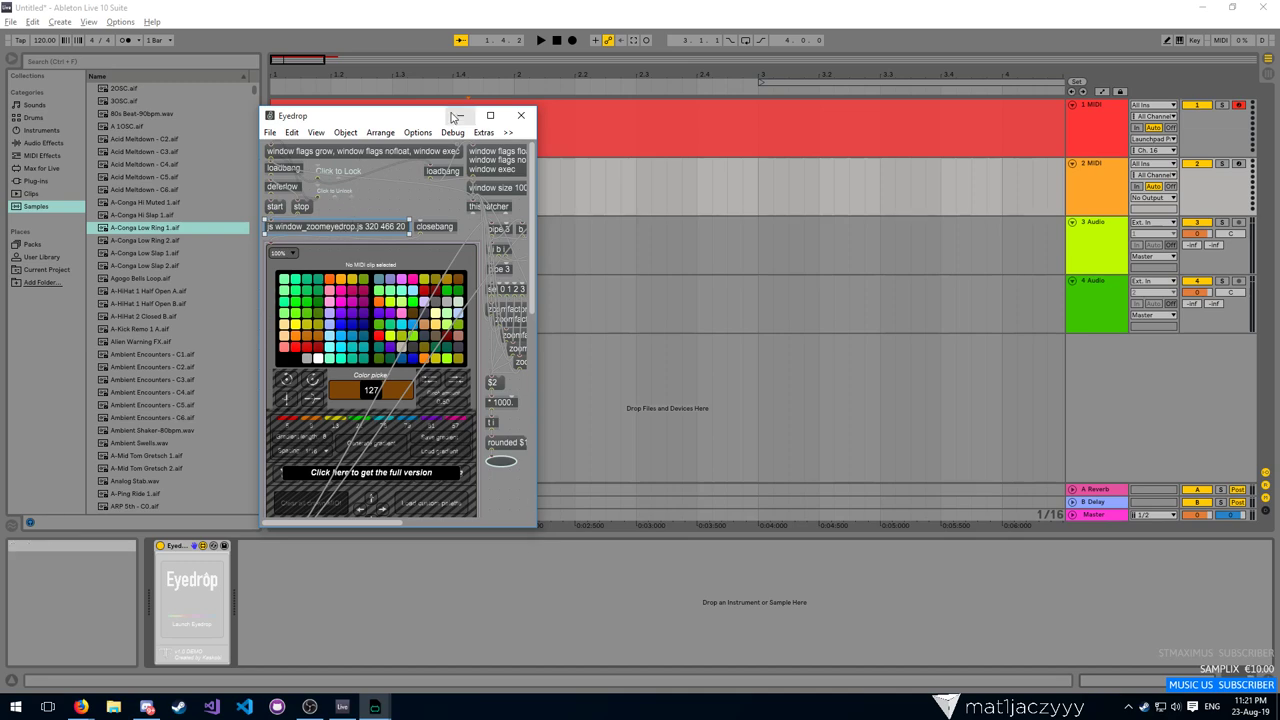
click(490, 116)
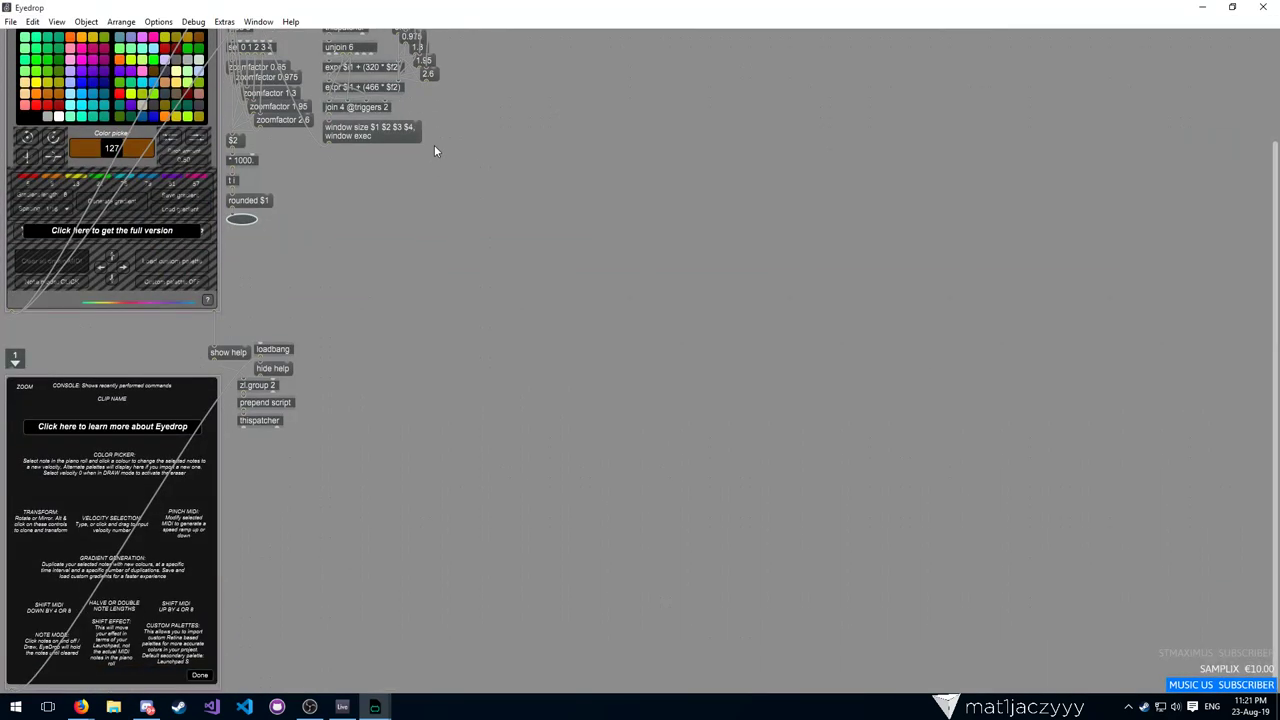
Examine the maximised Eyedrop patch, including the main interface bpatcher and the help panel beneath it
scroll(443, 160, up, 1)
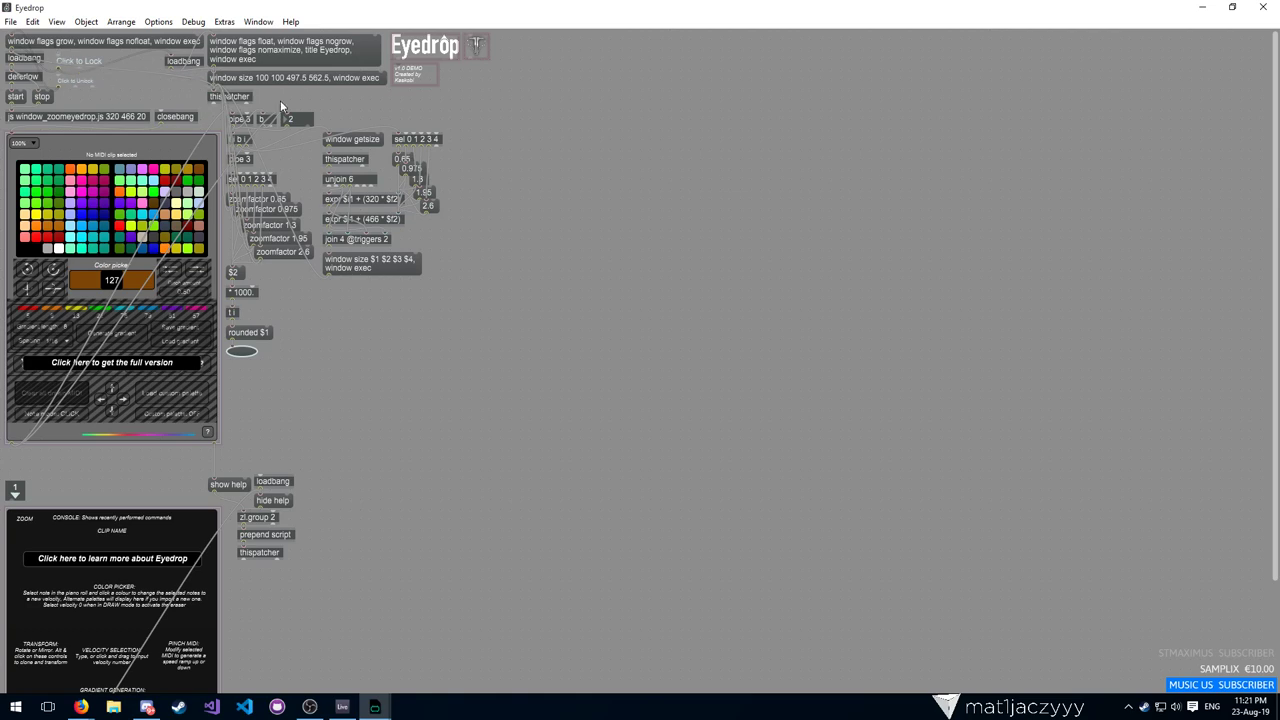
click(113, 135)
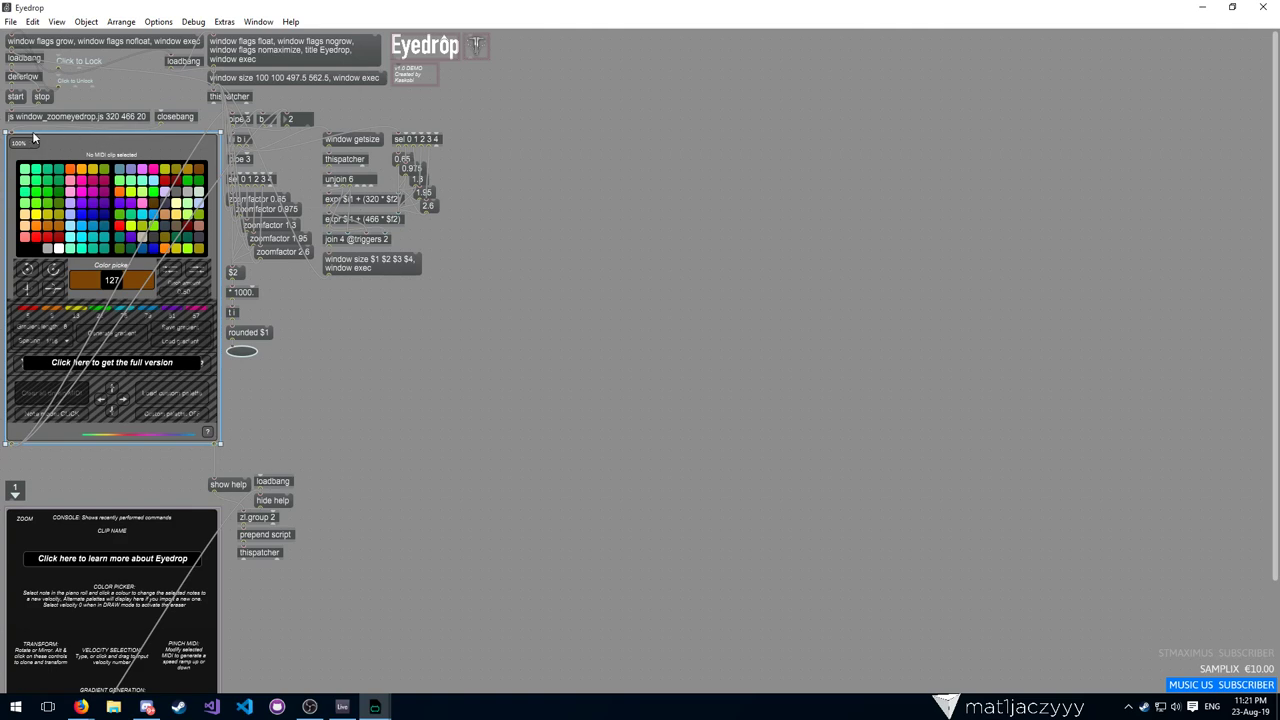
scroll(33, 138, down, 3)
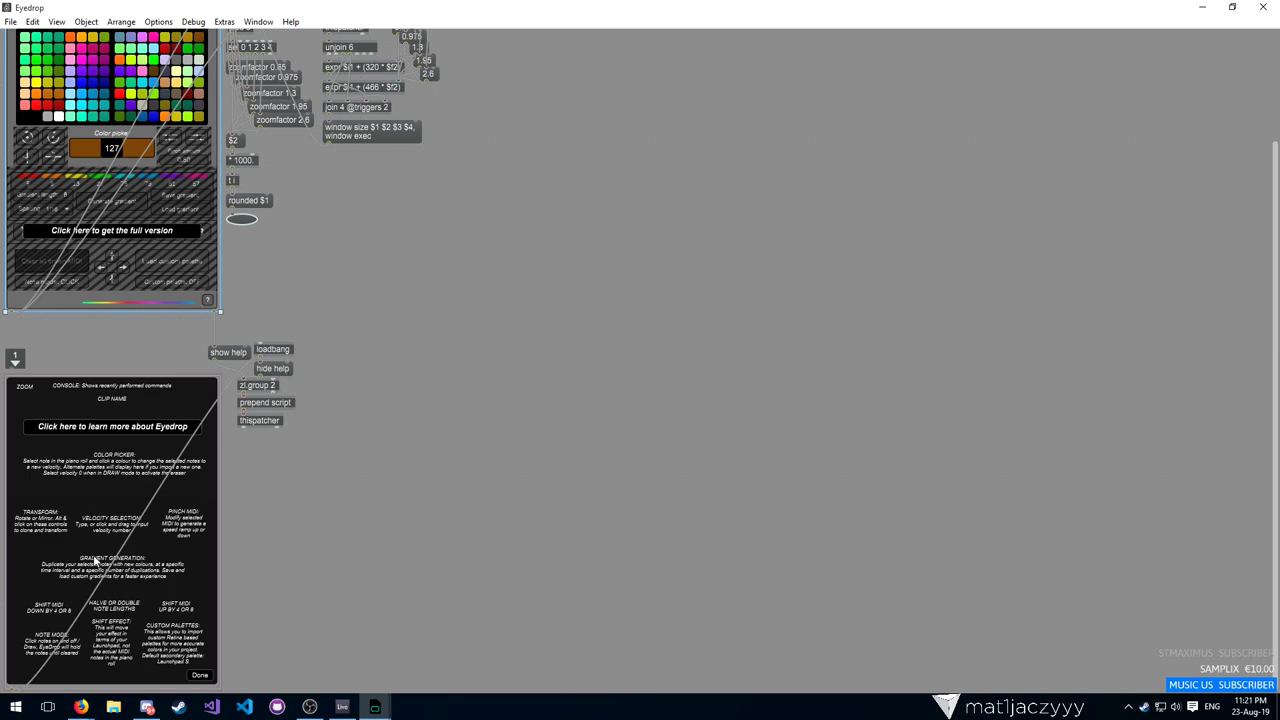
click(160, 428)
scroll(170, 287, up, 3)
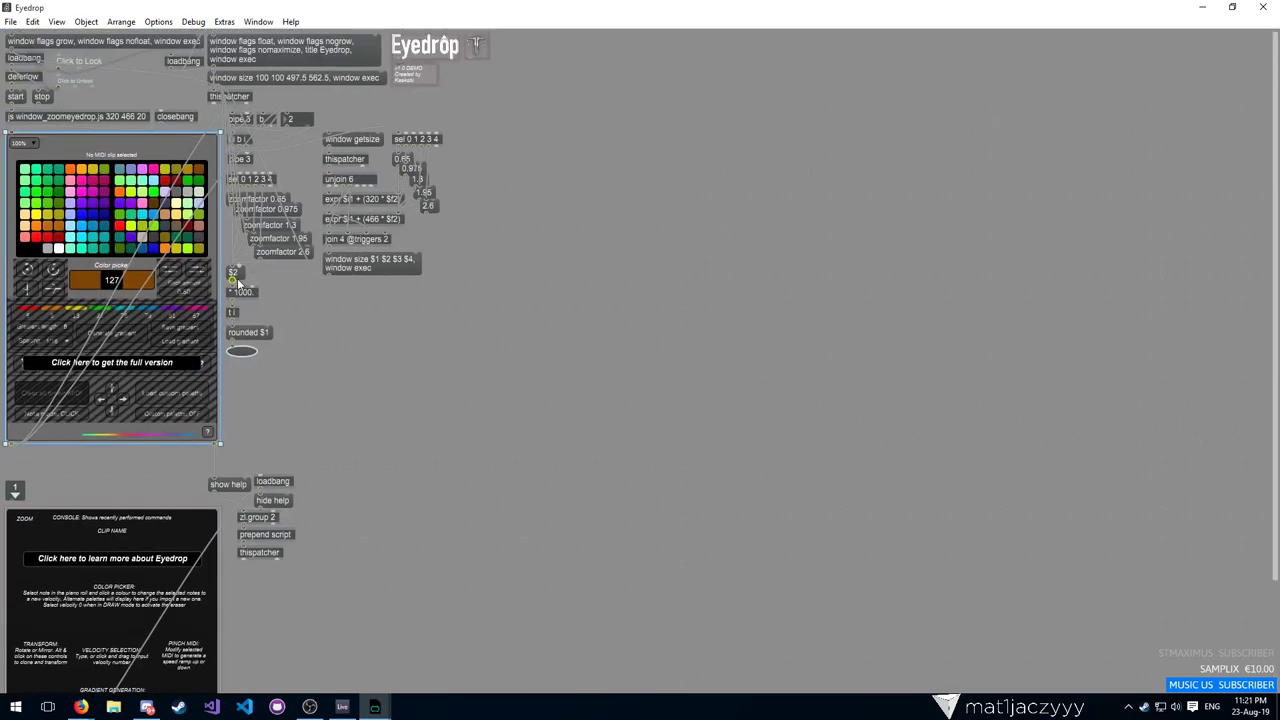
mouse_move(278, 273)
mouse_down()
mouse_move(272, 200)
mouse_move(276, 269)
mouse_up()
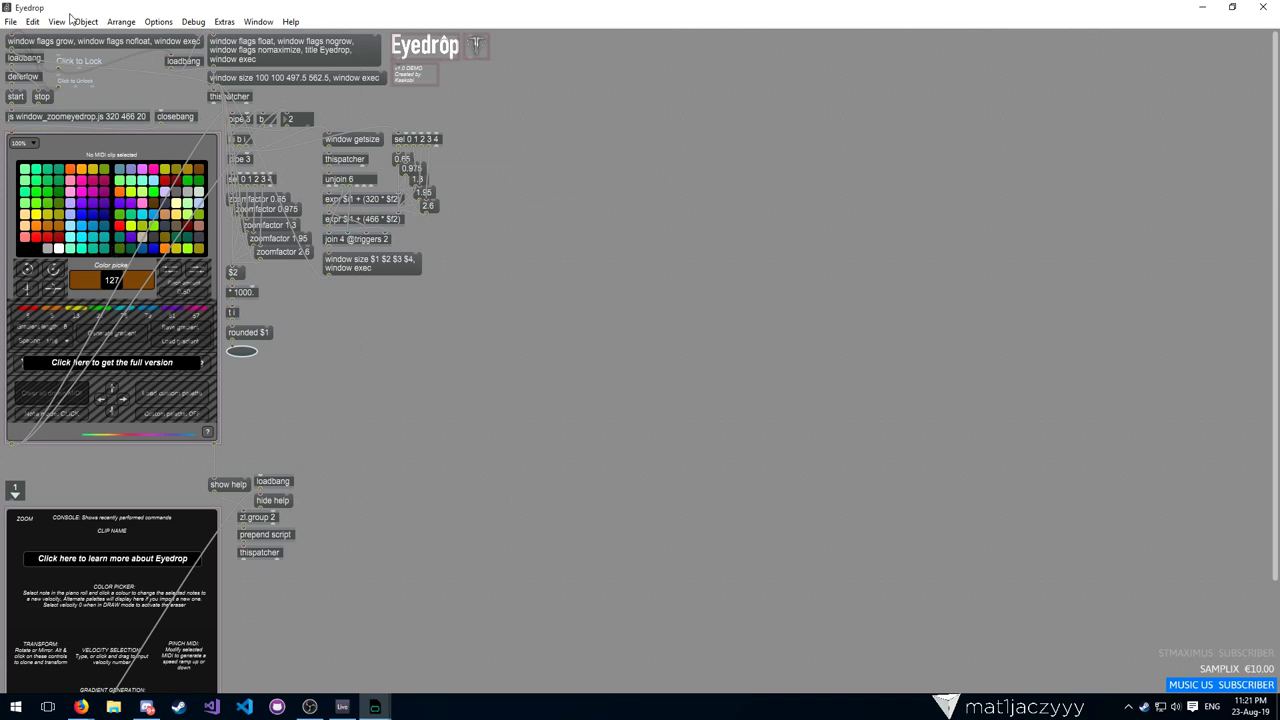
View the patch at 150% and 300% zoom and return the zoom to 100%
mouse_move(590, 50)
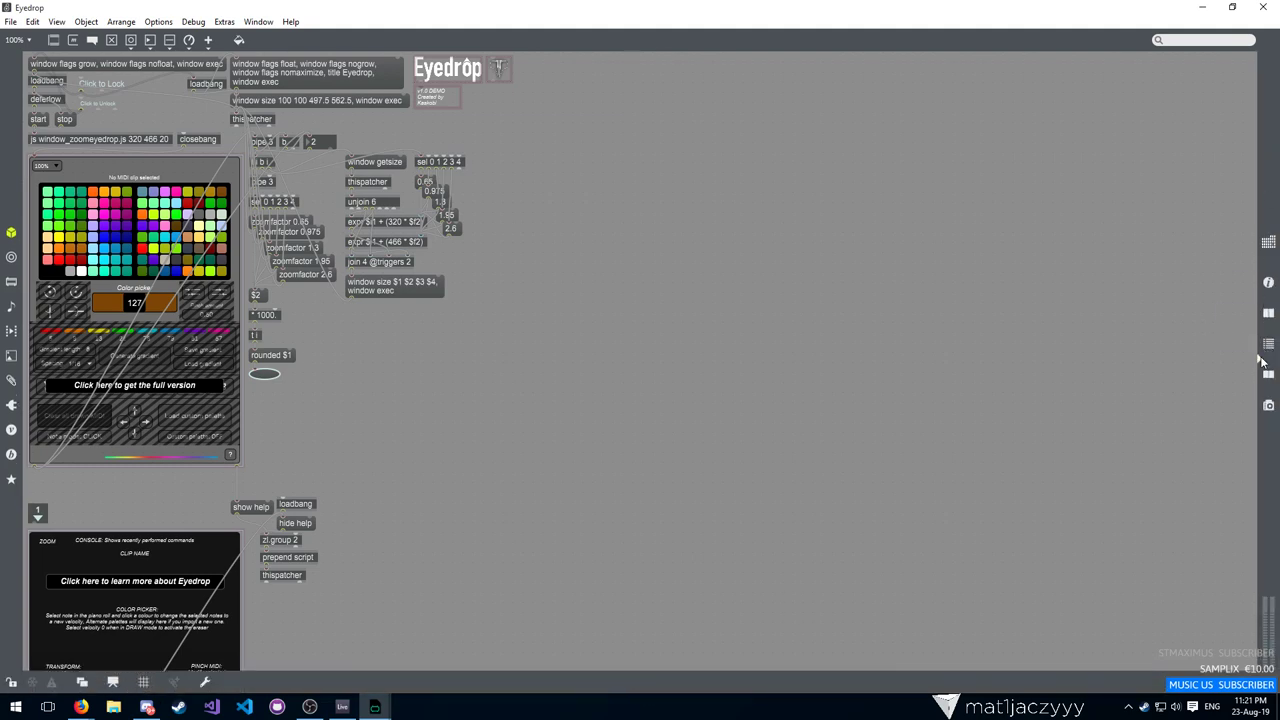
click(18, 40)
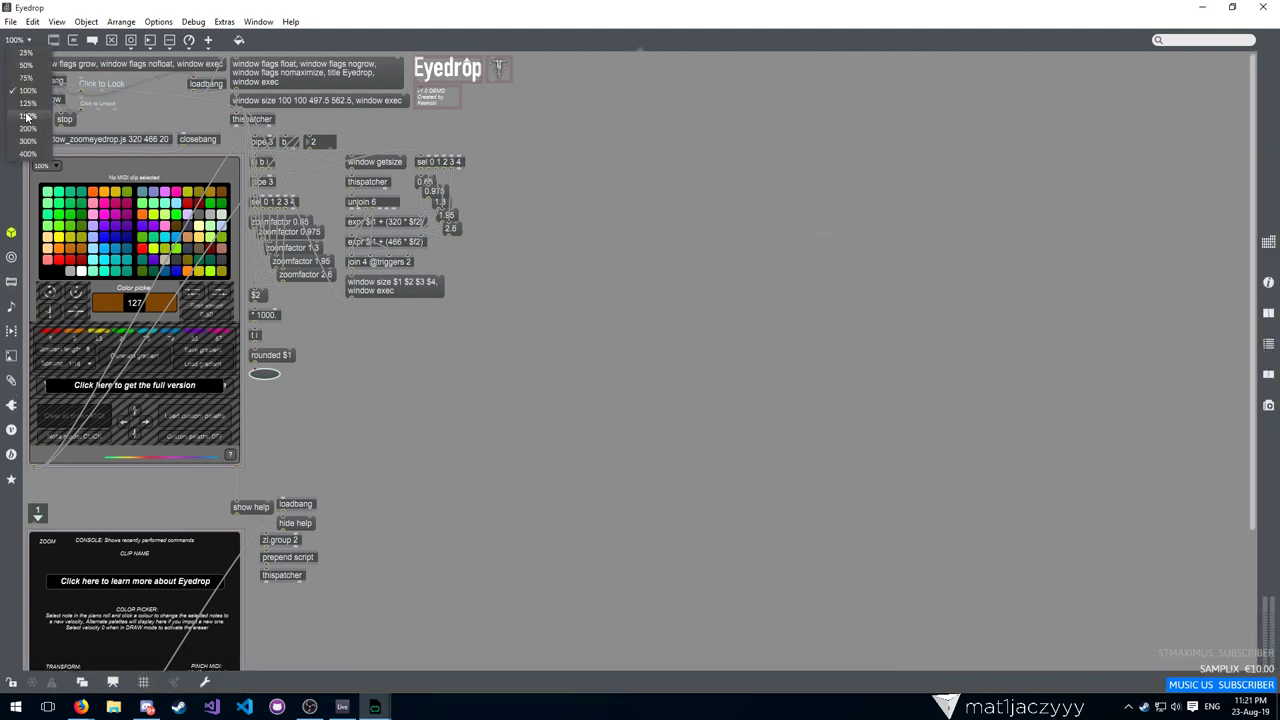
click(31, 118)
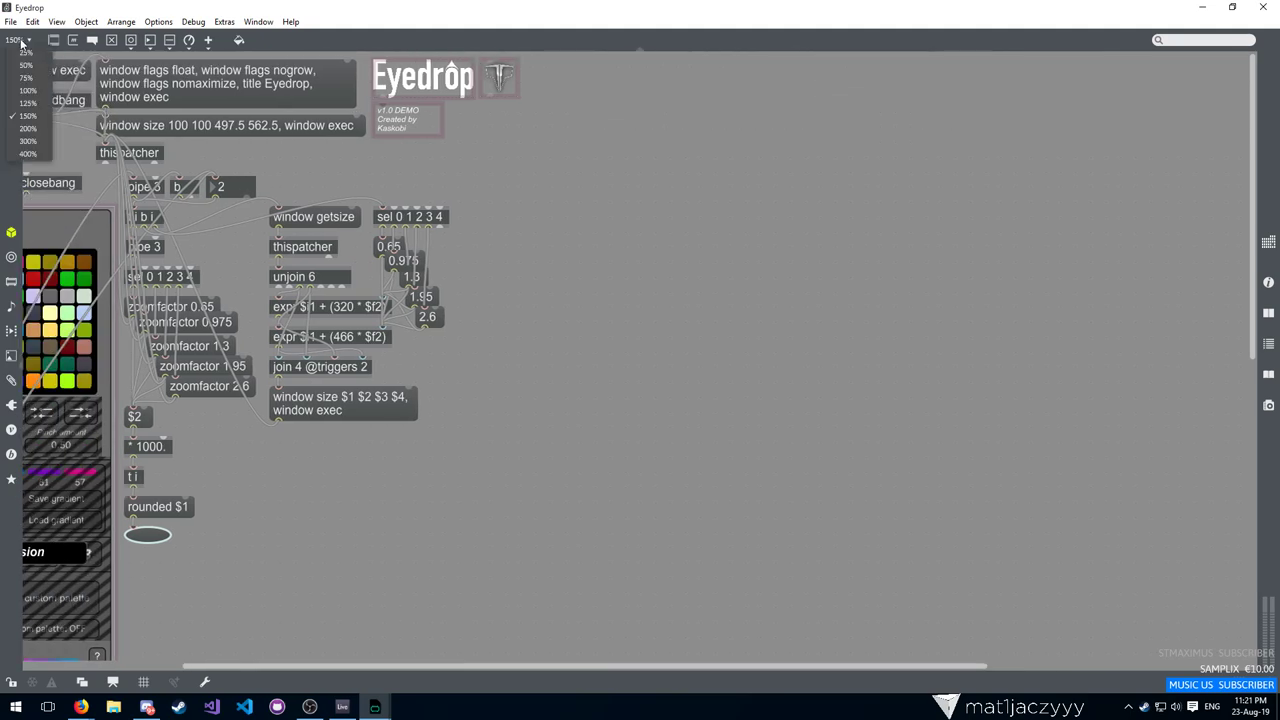
click(18, 40)
click(30, 144)
drag(466, 665, 102, 665)
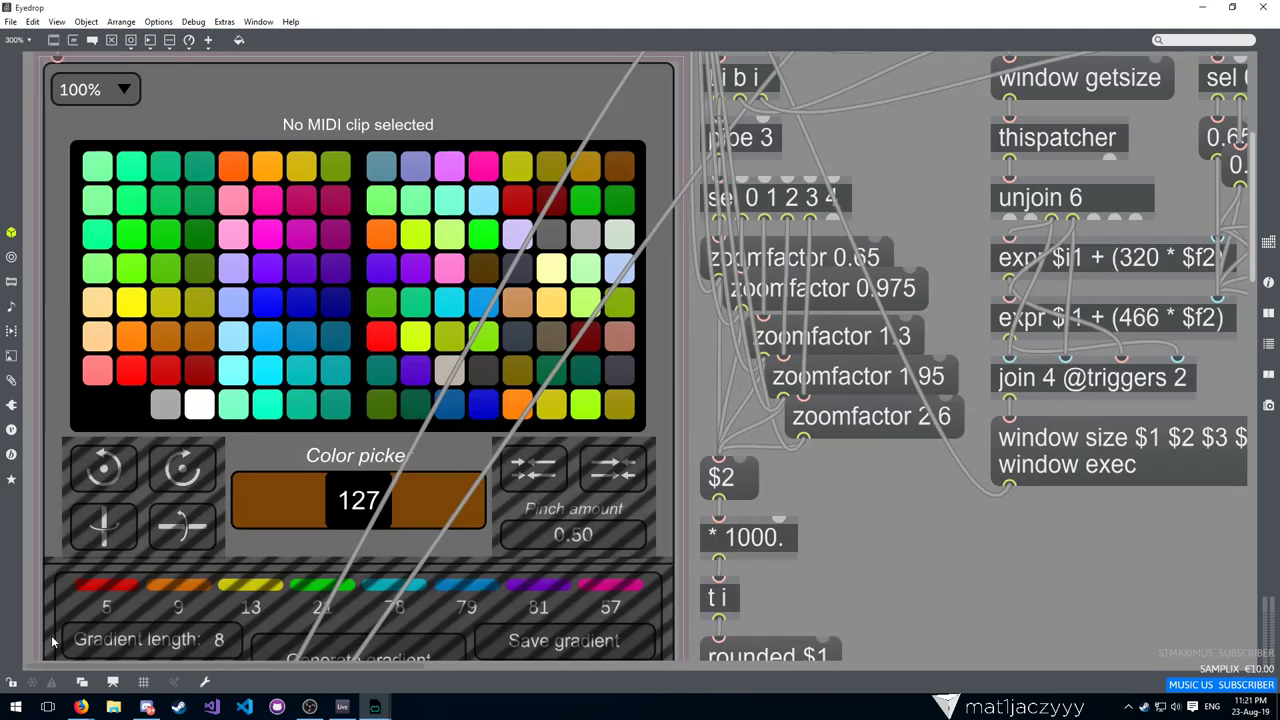
scroll(254, 564, up, 5)
click(18, 40)
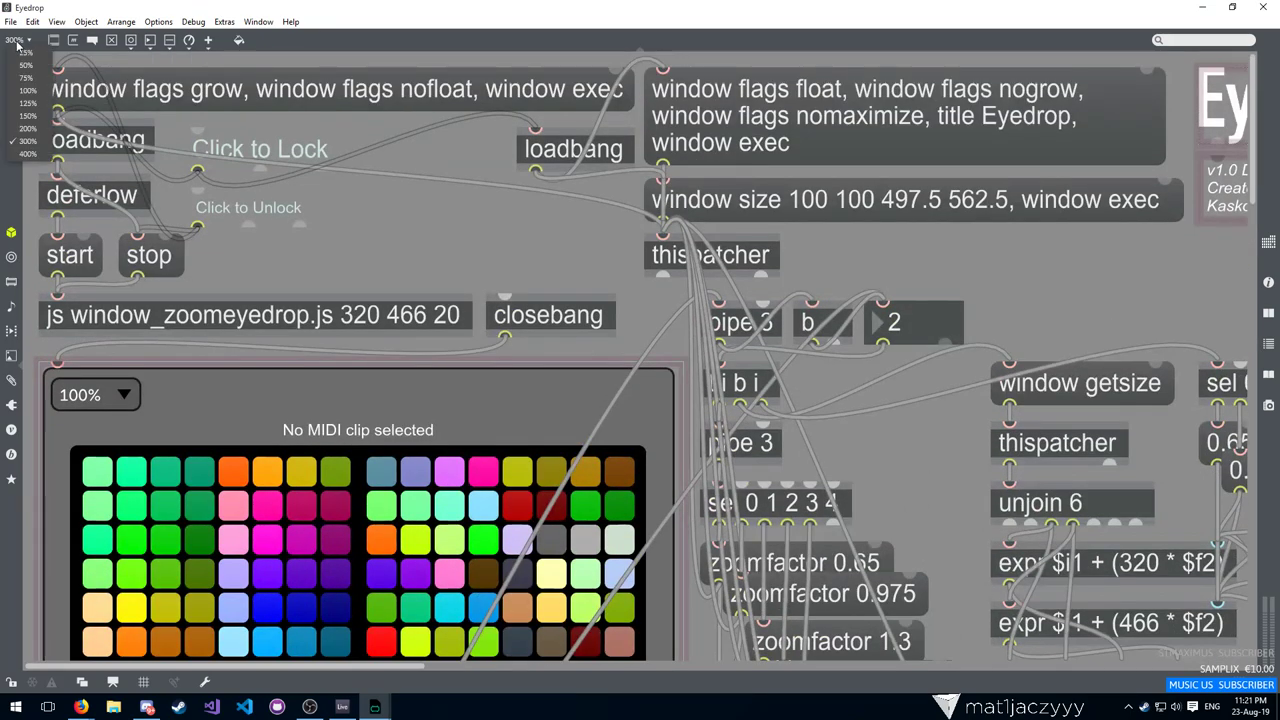
click(30, 91)
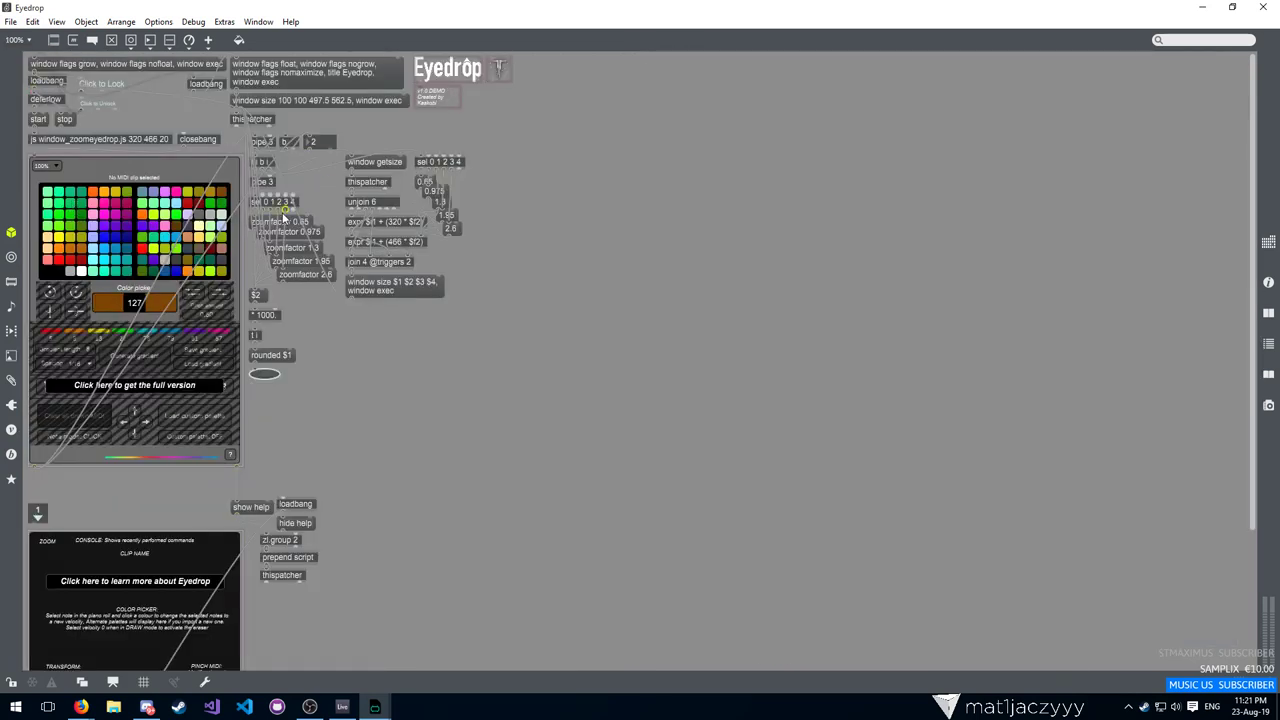
Open the script of the js window_zoomeyedrop.js object and read through its functions, including mytask
drag(335, 332, 291, 222)
double_click(122, 139)
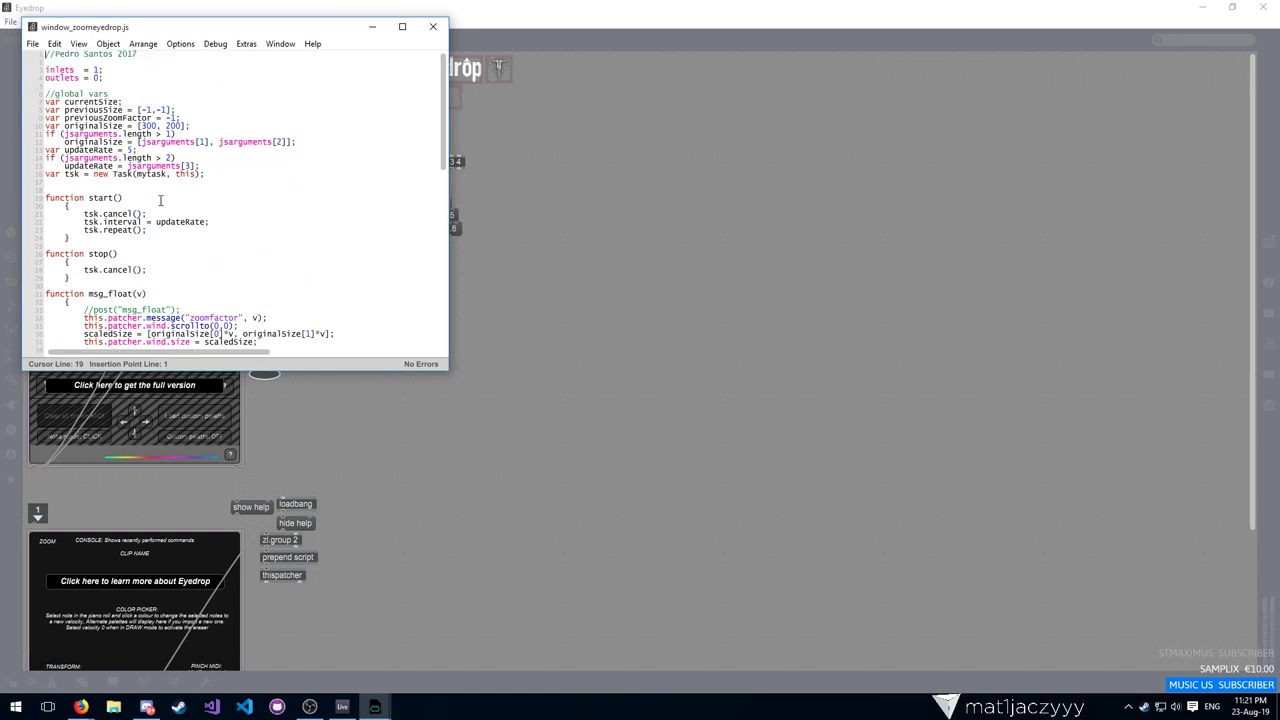
click(183, 71)
scroll(188, 90, down, 10)
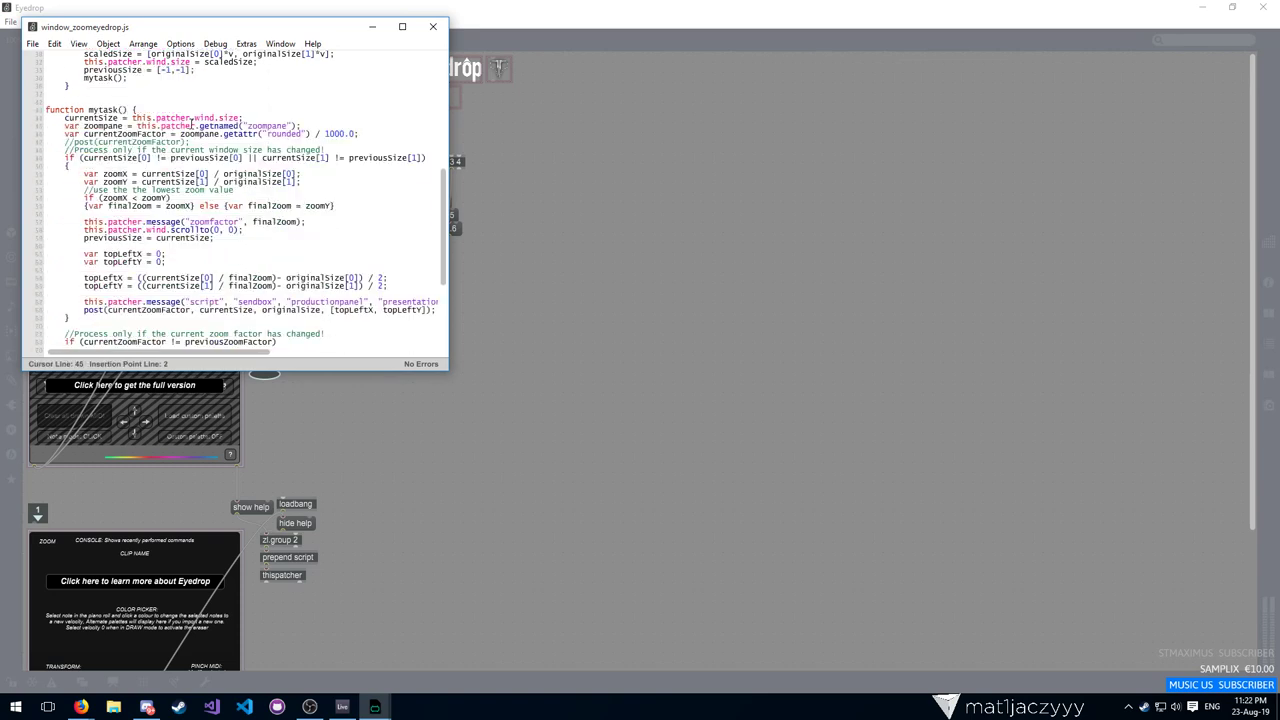
scroll(191, 124, down, 2)
click(84, 141)
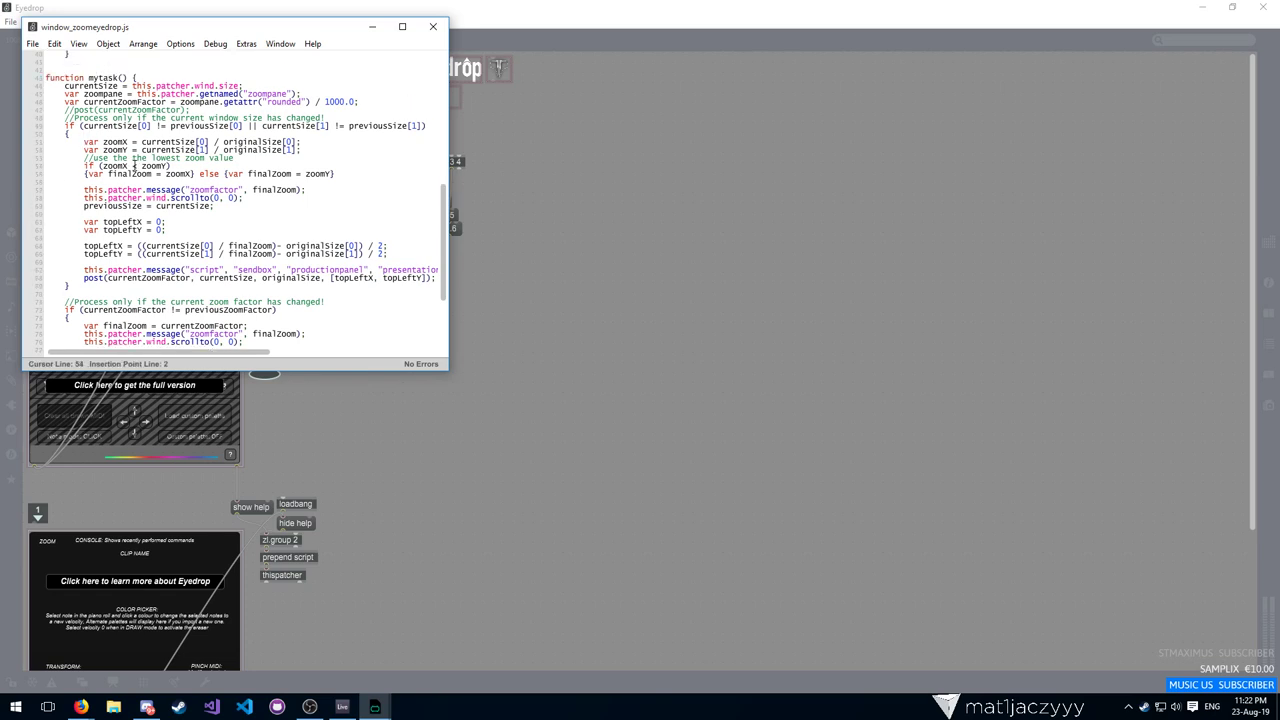
scroll(134, 165, down, 5)
scroll(131, 200, up, 9)
click(129, 236)
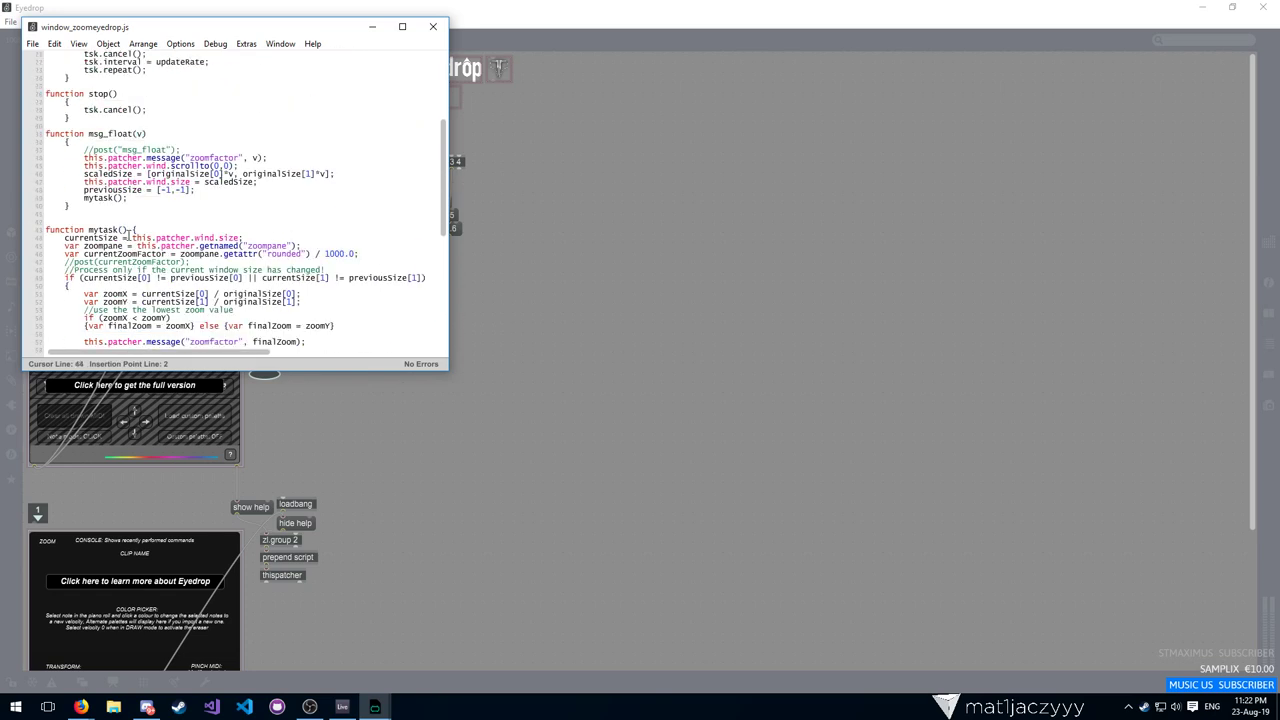
scroll(129, 236, up, 6)
Move the script window clear of the js object, examine the start, msg_float and mytask functions, and close the script
drag(225, 28, 573, 113)
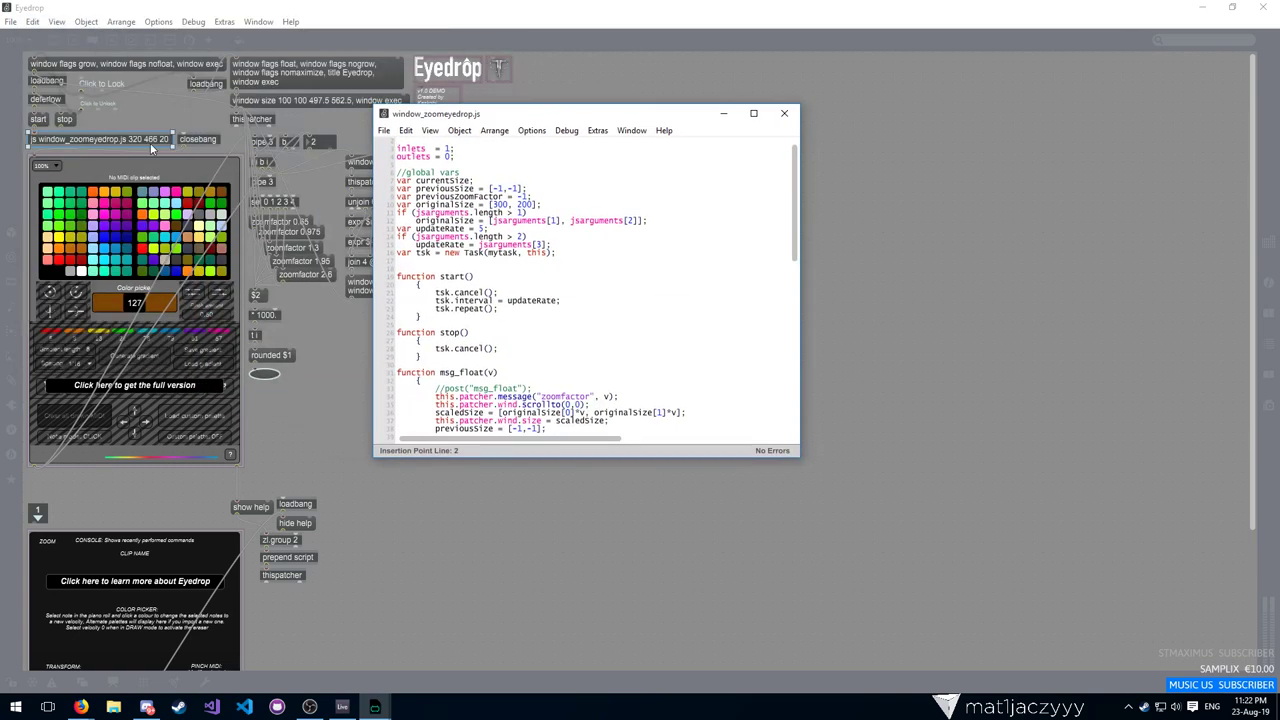
click(528, 192)
scroll(455, 196, down, 4)
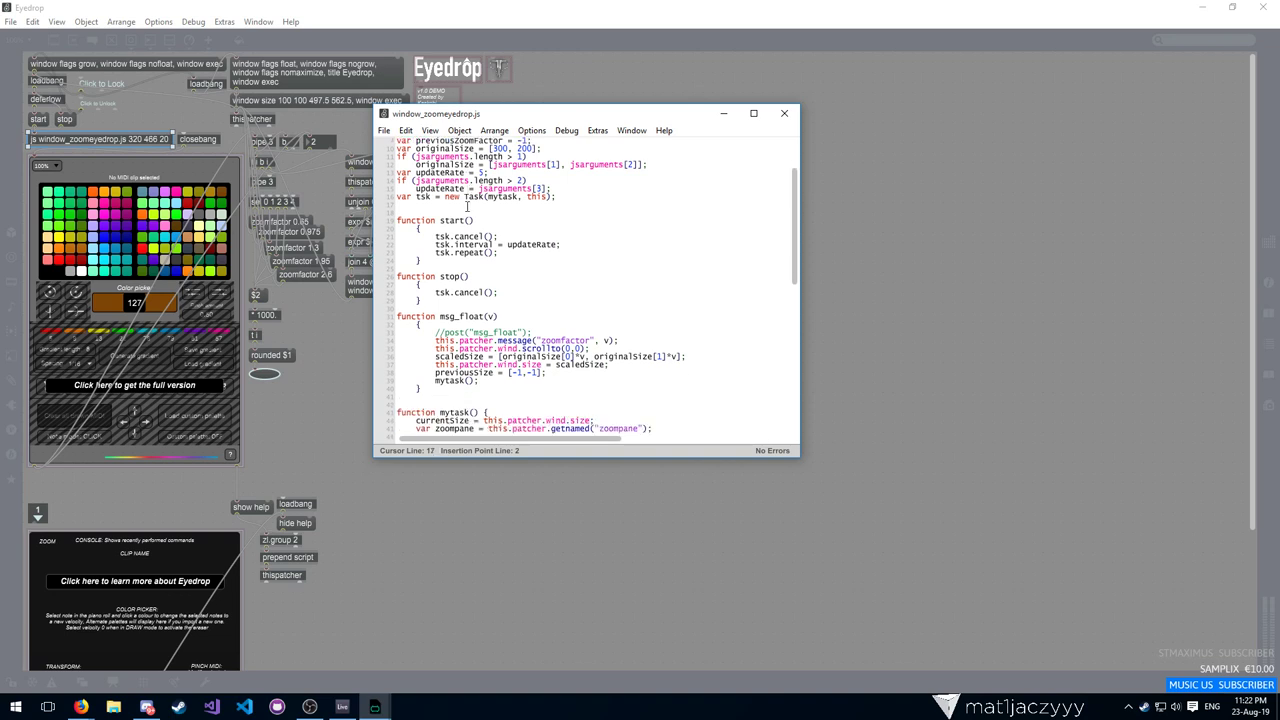
click(467, 205)
drag(429, 203, 553, 203)
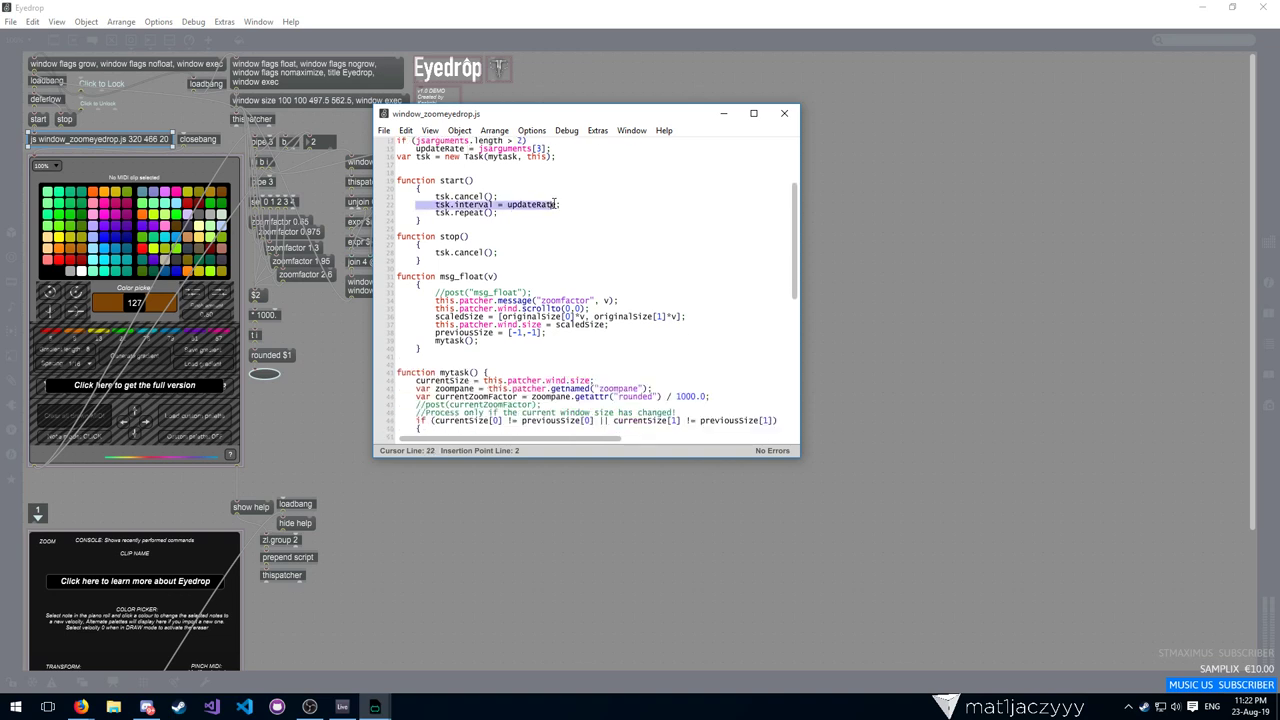
scroll(557, 204, down, 2)
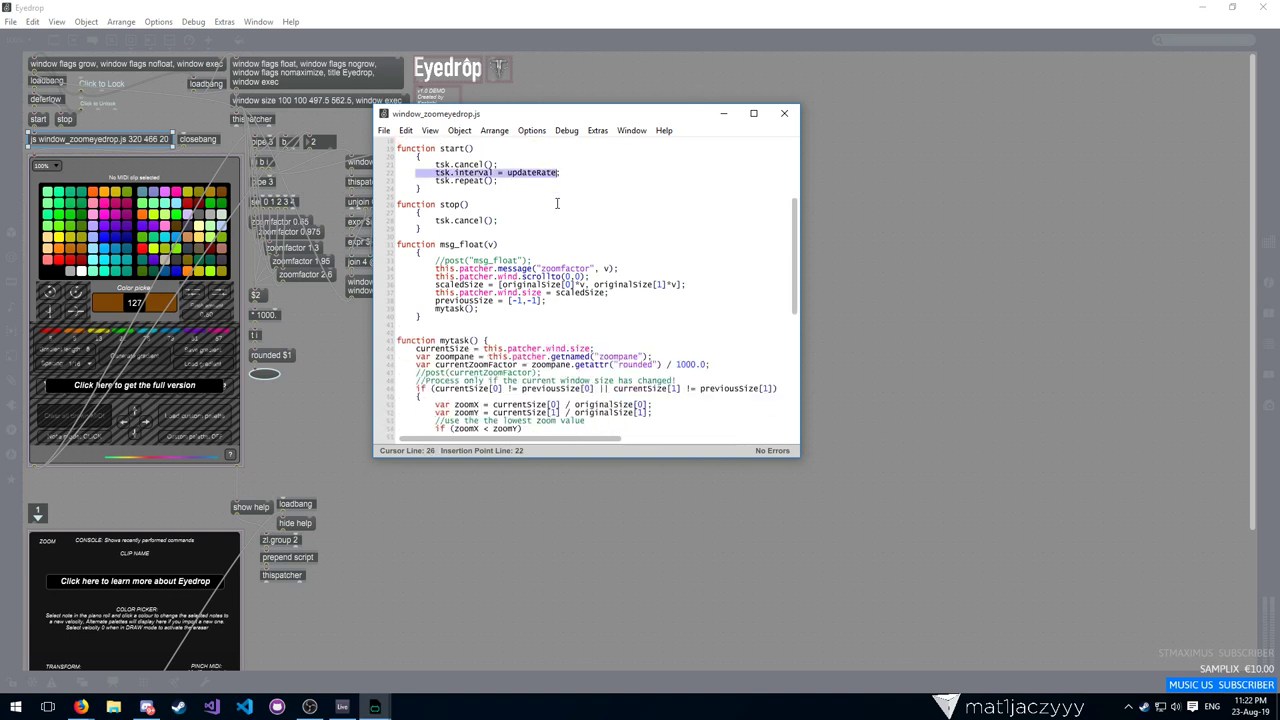
scroll(557, 204, down, 2)
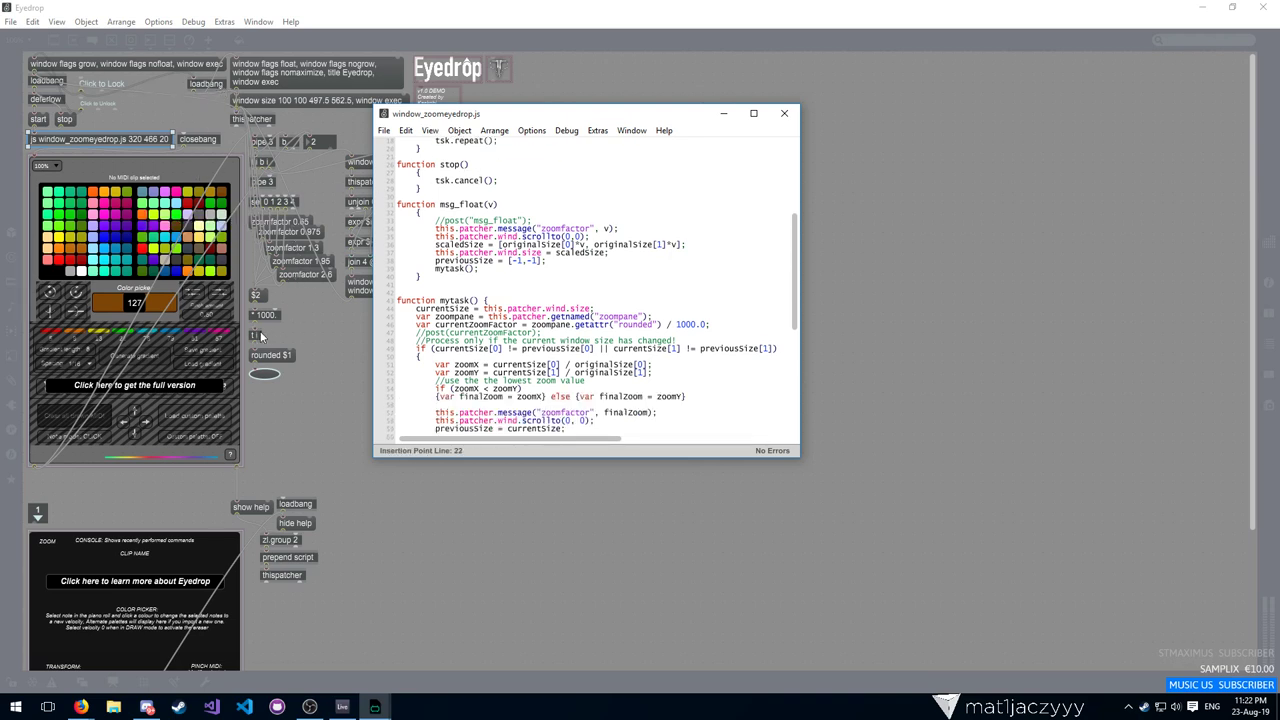
scroll(590, 300, down, 3)
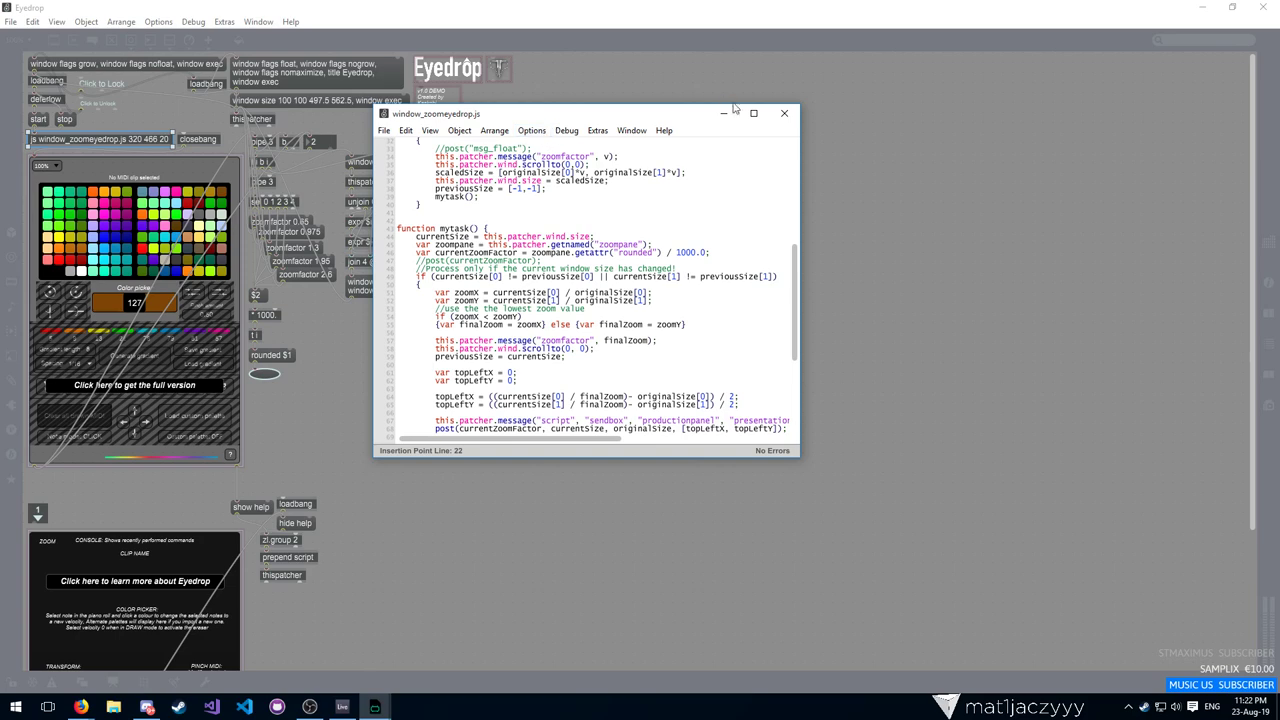
click(785, 114)
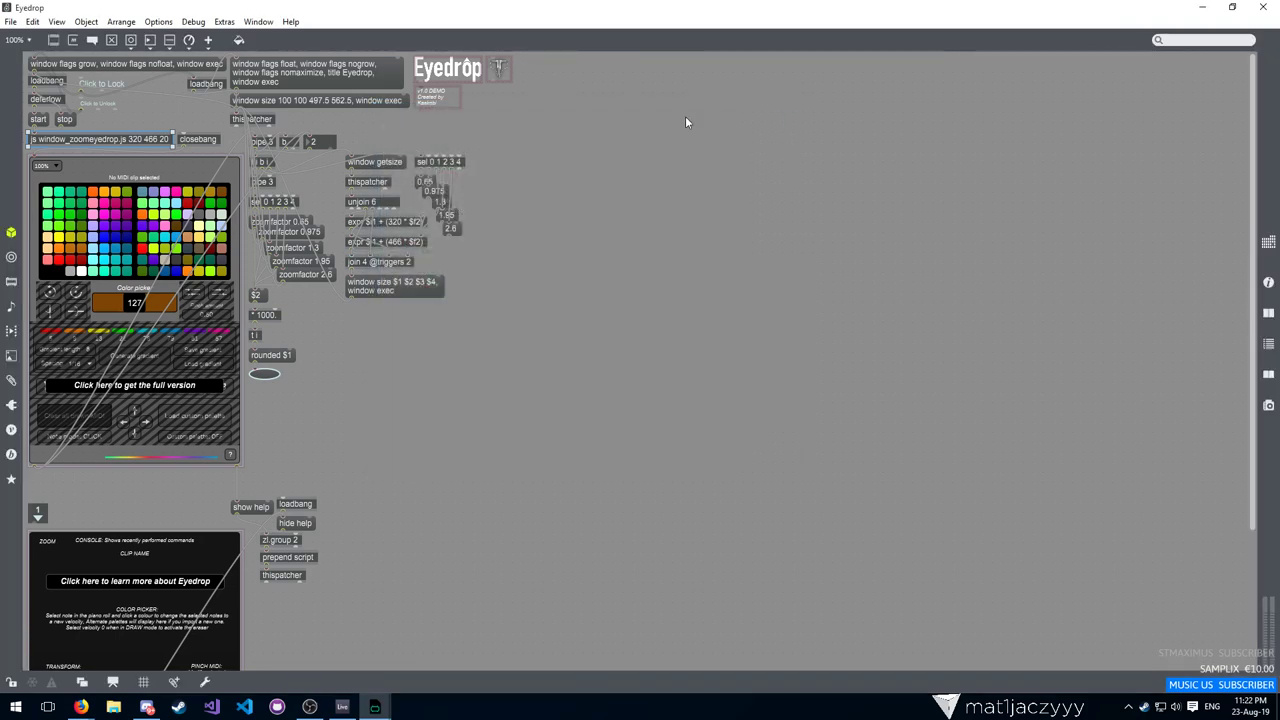
Open the main interface bpatcher in its own window, unlock it and select the overlays covering its controls
right_click(110, 267)
mouse_move(148, 522)
click(352, 537)
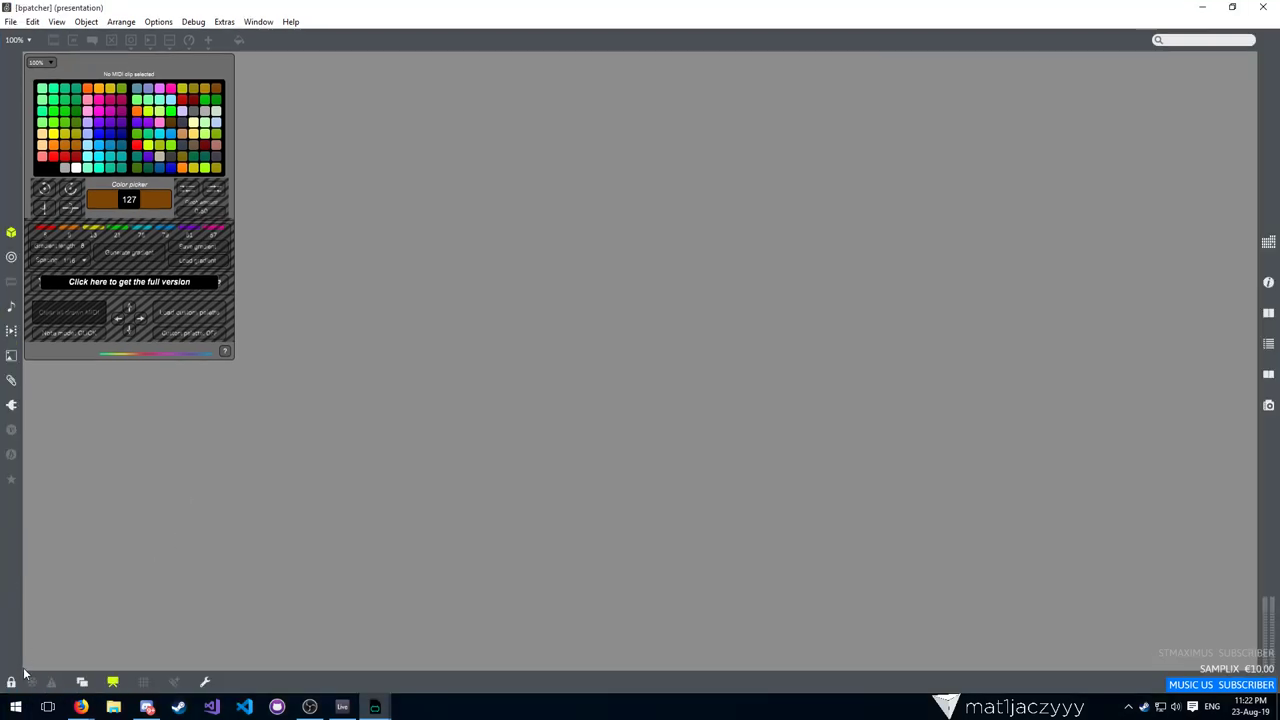
click(13, 681)
click(170, 284)
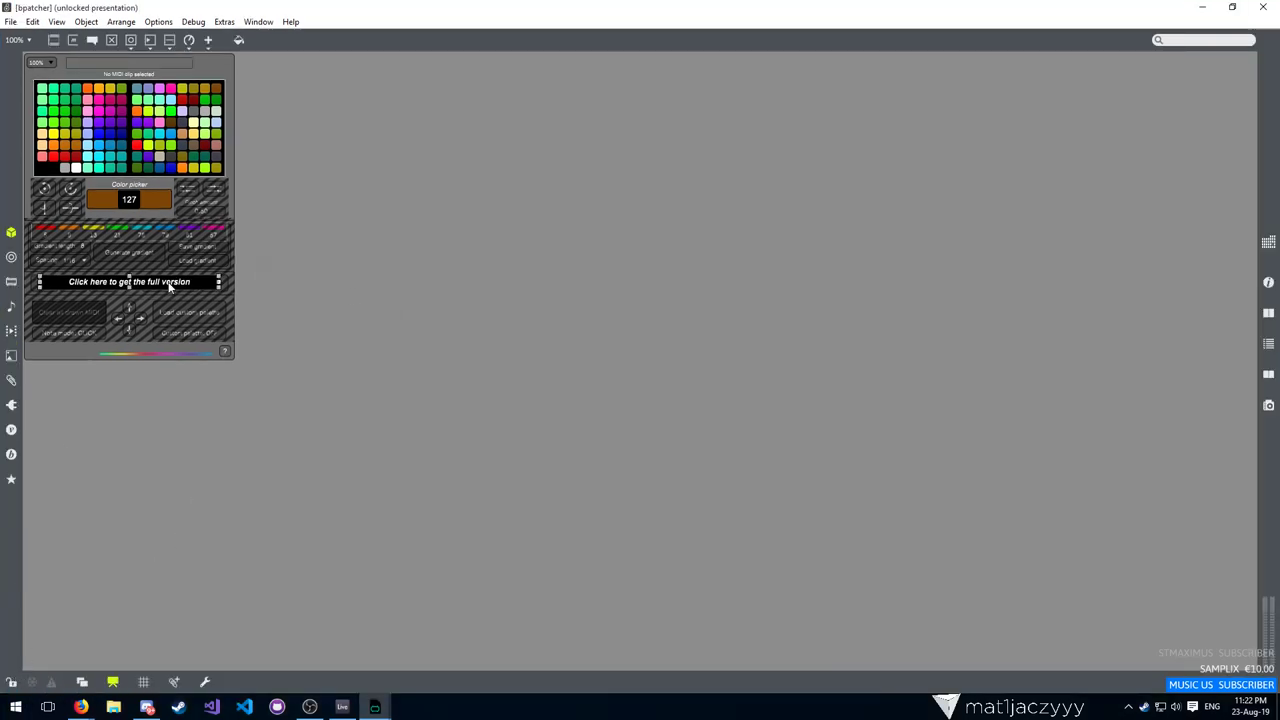
click(191, 253)
click(209, 203)
Move the striped overlays and the full-version banner into the empty canvas, and undo the last overlay move
drag(194, 208, 581, 187)
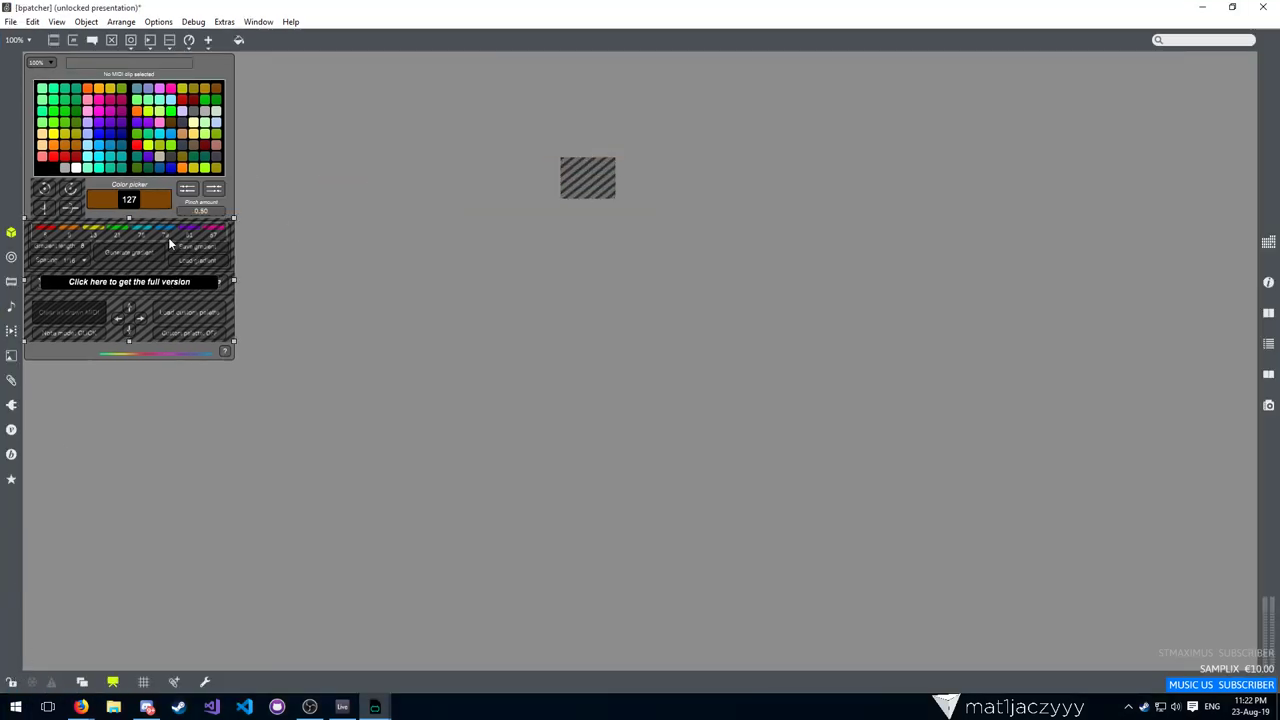
drag(170, 242, 736, 271)
drag(75, 215, 581, 225)
mouse_move(135, 285)
mouse_down()
mouse_move(847, 358)
mouse_move(477, 289)
mouse_move(1026, 248)
mouse_up()
mouse_move(110, 312)
mouse_down()
mouse_move(346, 327)
mouse_move(1007, 312)
mouse_up()
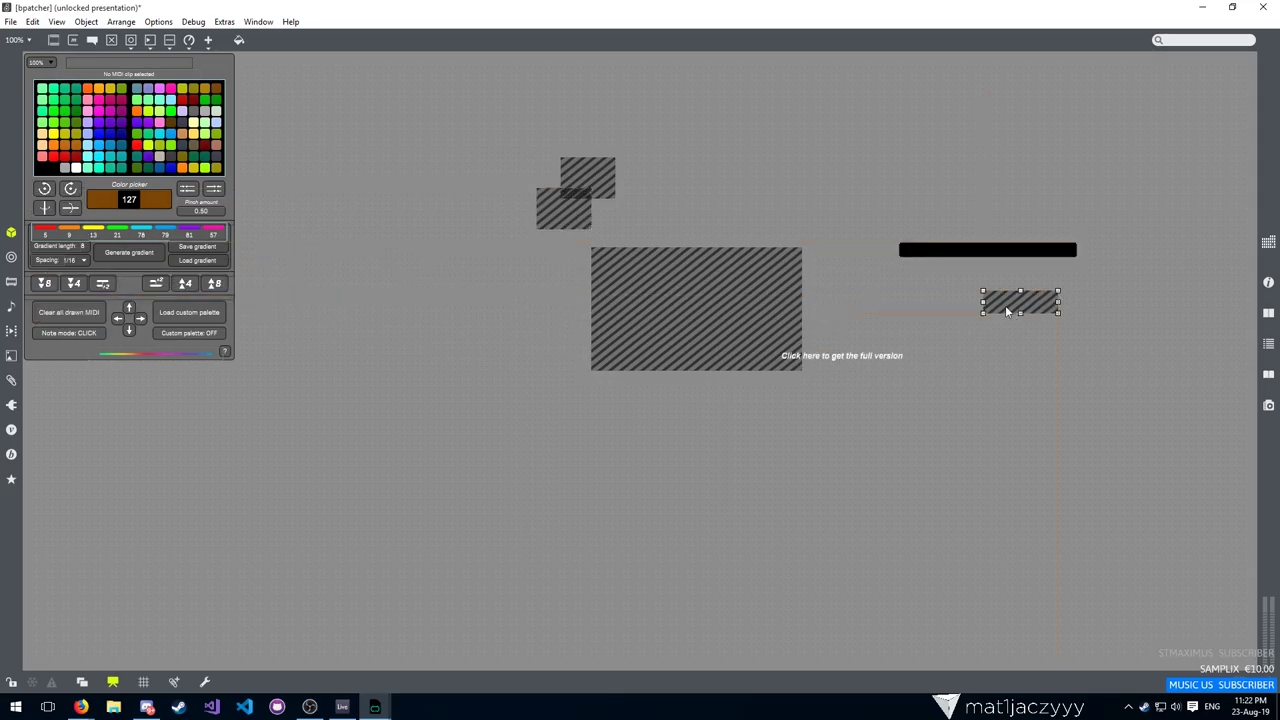
click(545, 342)
key(ctrl+z)
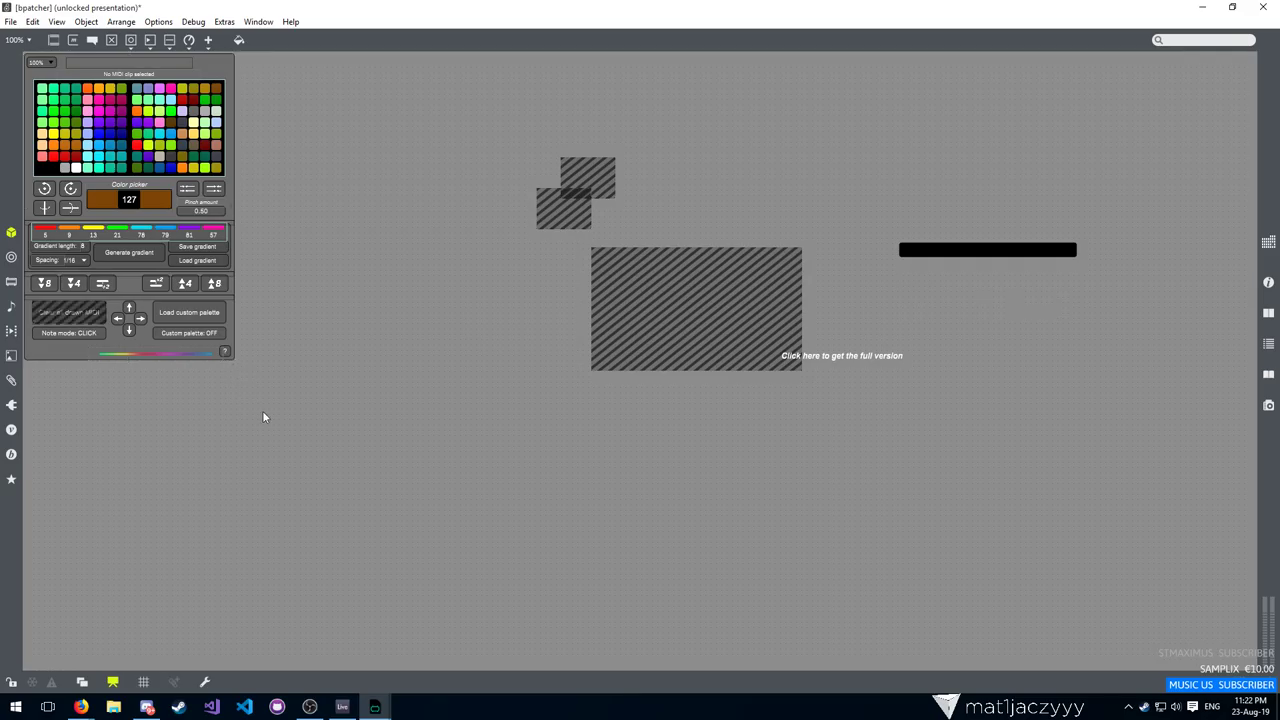
Inspect the uncovered gradient controls and the overlays moved onto the empty canvas
click(153, 200)
click(197, 257)
click(197, 246)
click(266, 404)
click(74, 263)
click(187, 261)
click(590, 183)
click(835, 284)
Switch off presentation mode for the bpatcher and look through its internal patching from top to bottom
click(113, 682)
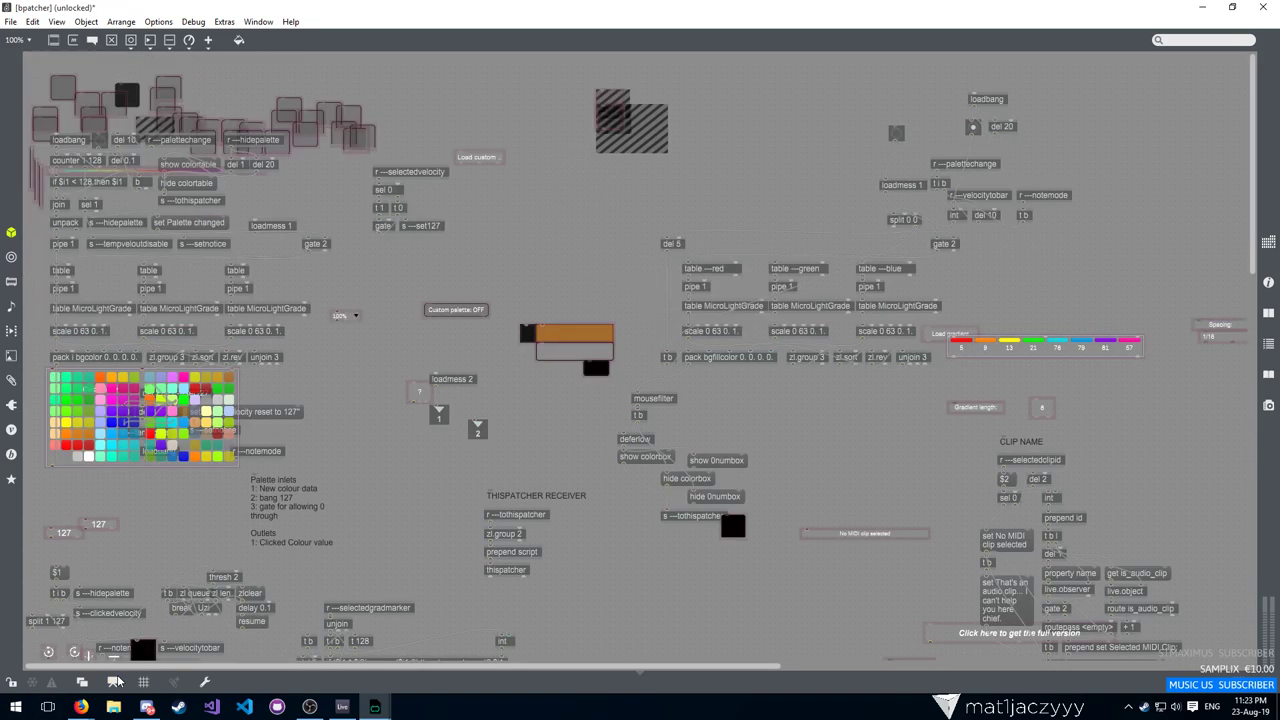
scroll(329, 591, down, 15)
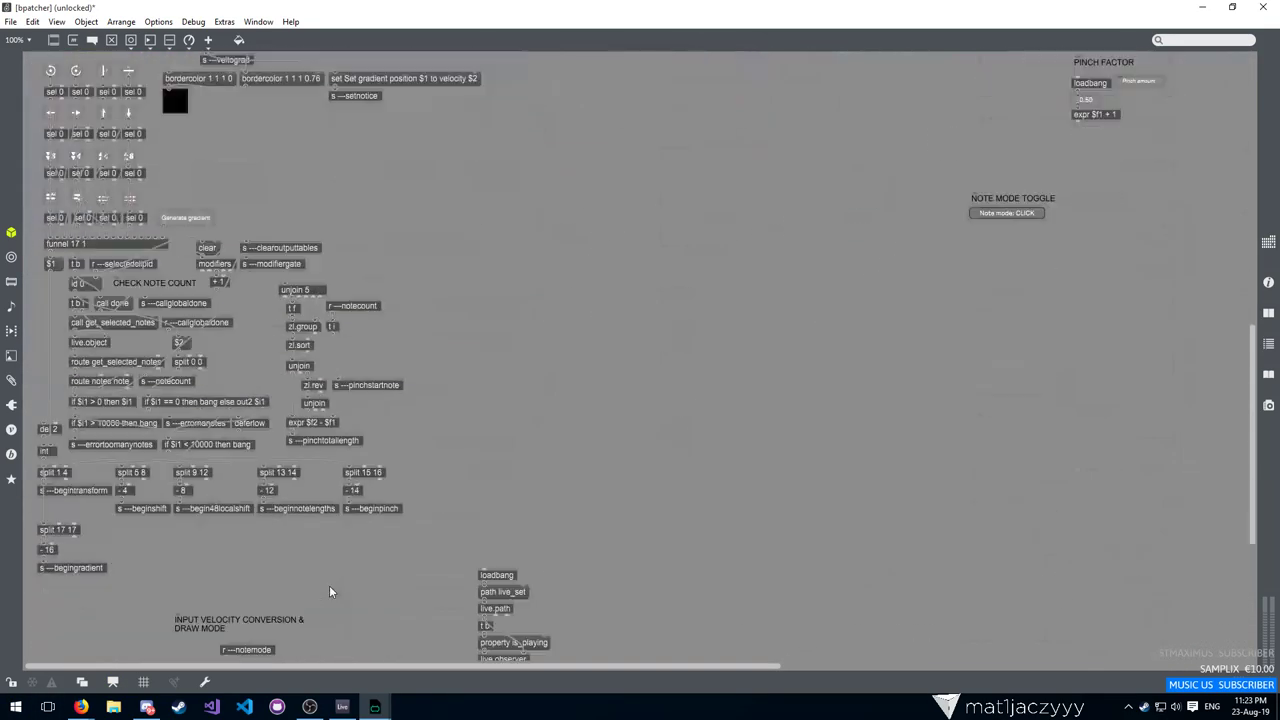
mouse_move(282, 665)
mouse_down()
mouse_move(832, 667)
mouse_move(305, 665)
mouse_up()
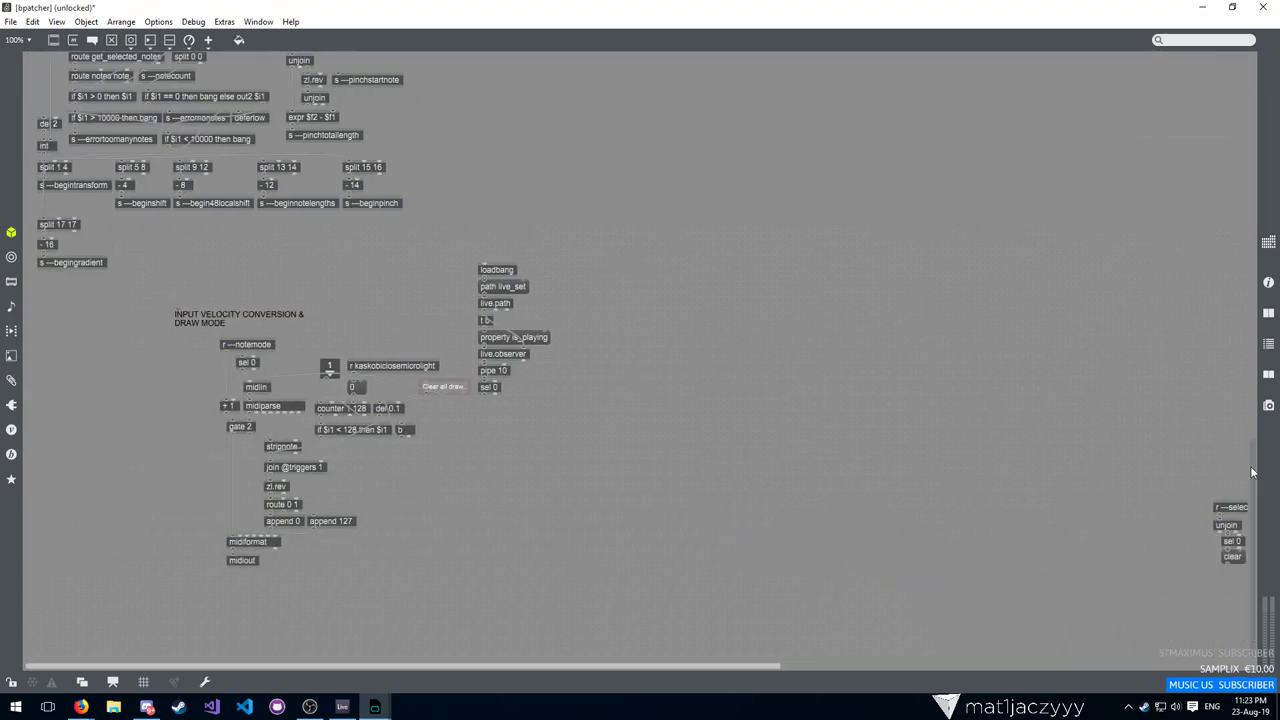
scroll(1164, 394, up, 15)
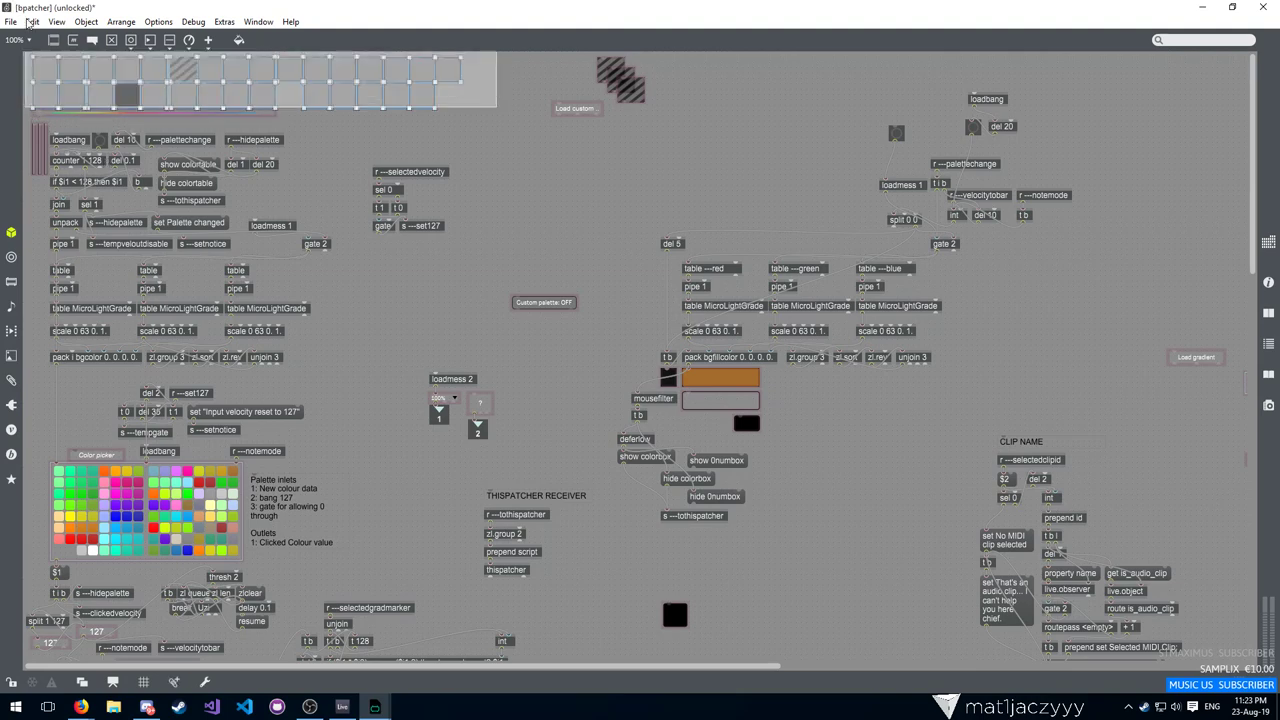
Look through the bpatcher's internal patching, from the colour table objects down to the gradient marker and clip name sections
drag(1086, 95, 917, 104)
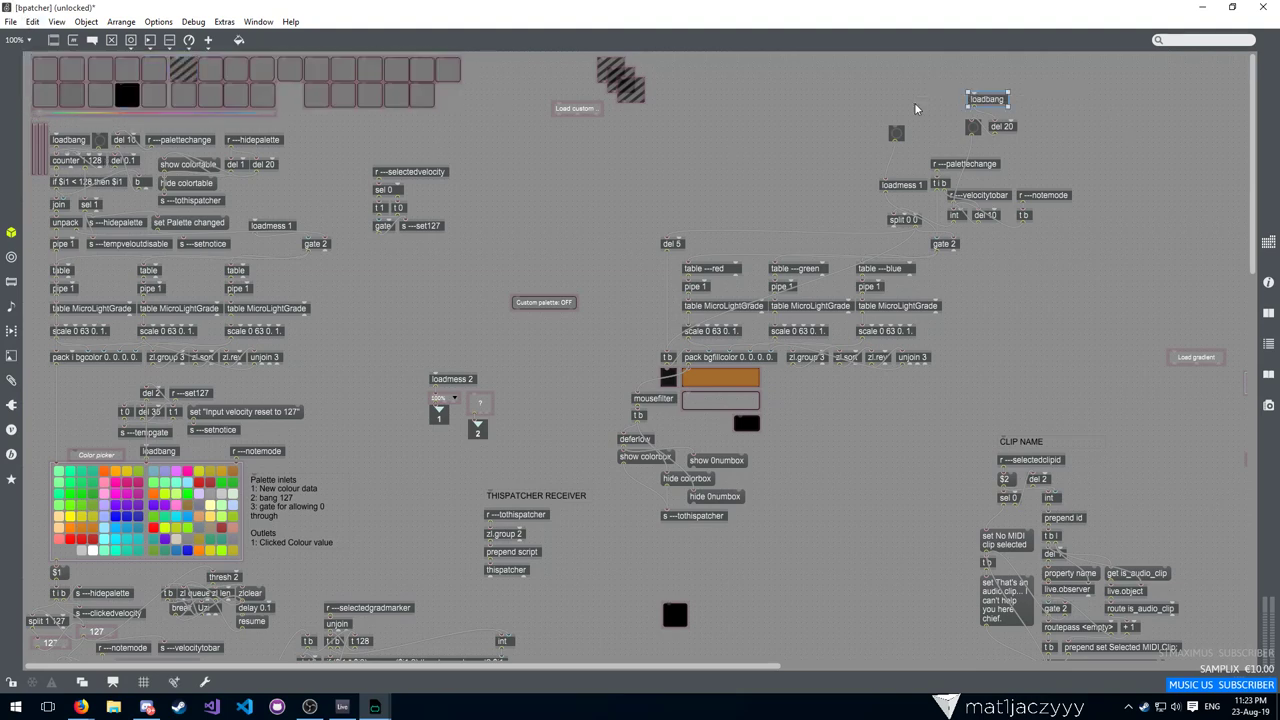
scroll(920, 260, down, 3)
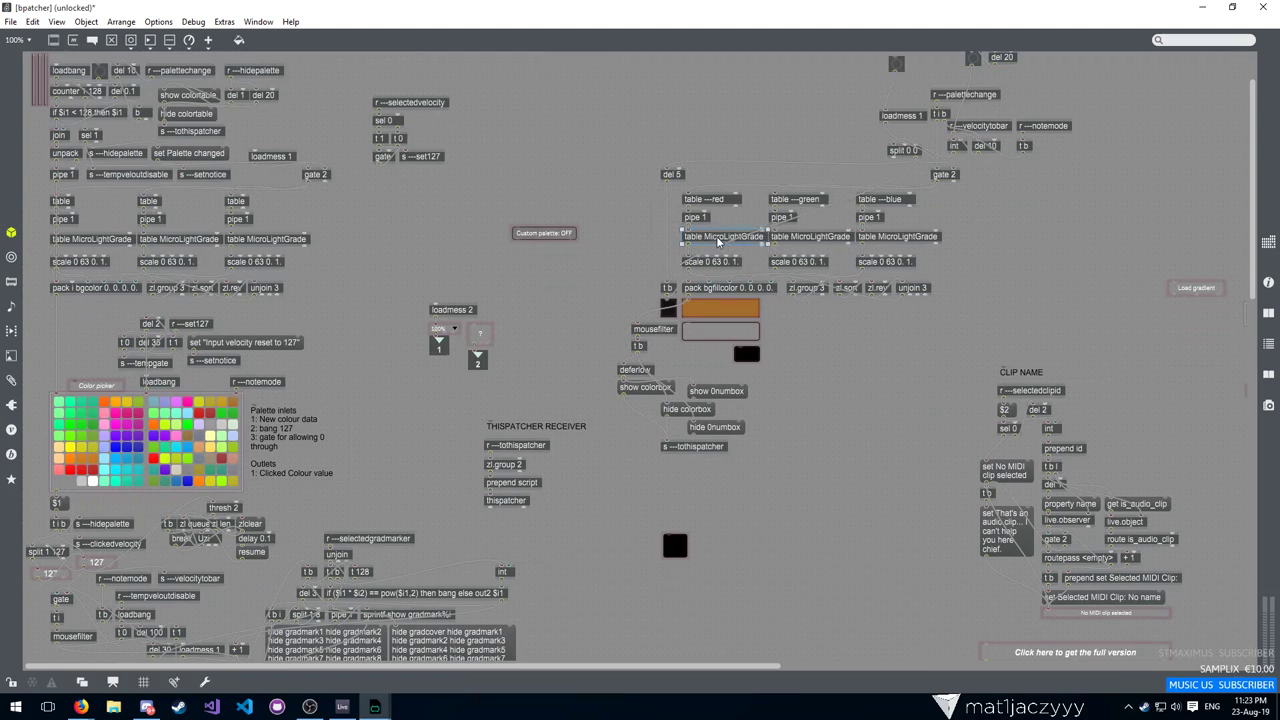
scroll(718, 241, down, 3)
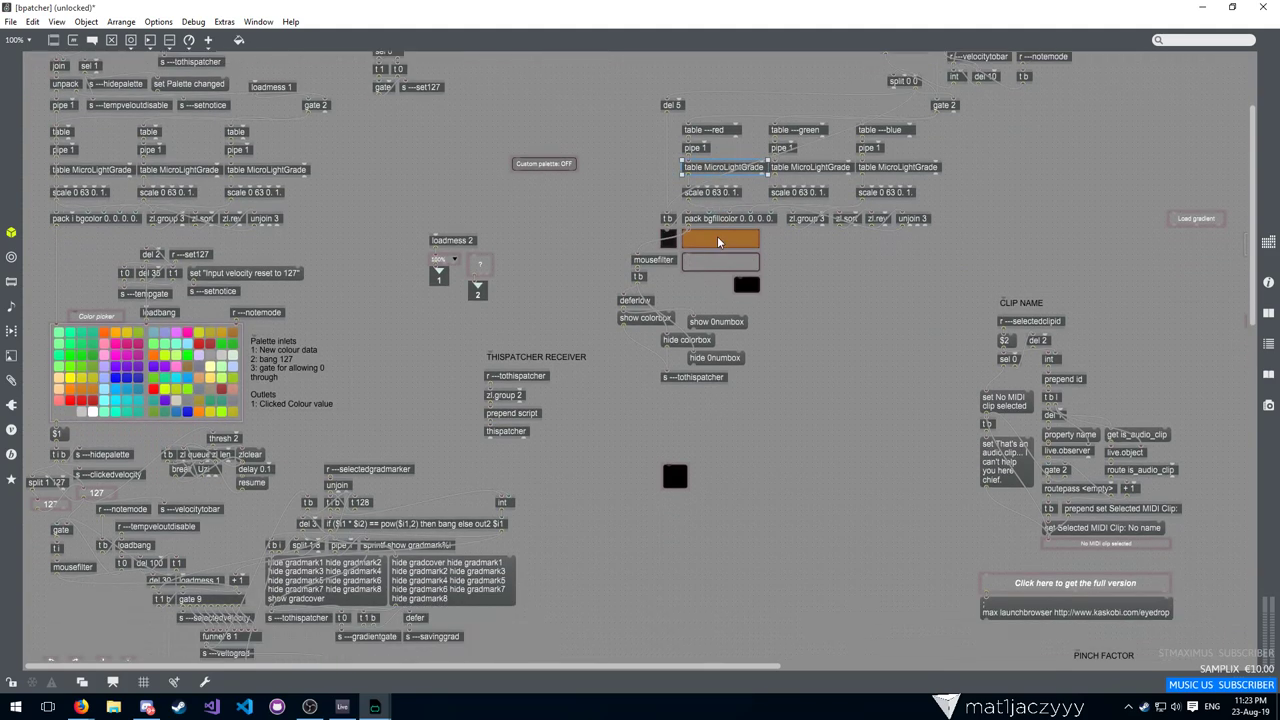
scroll(718, 241, down, 8)
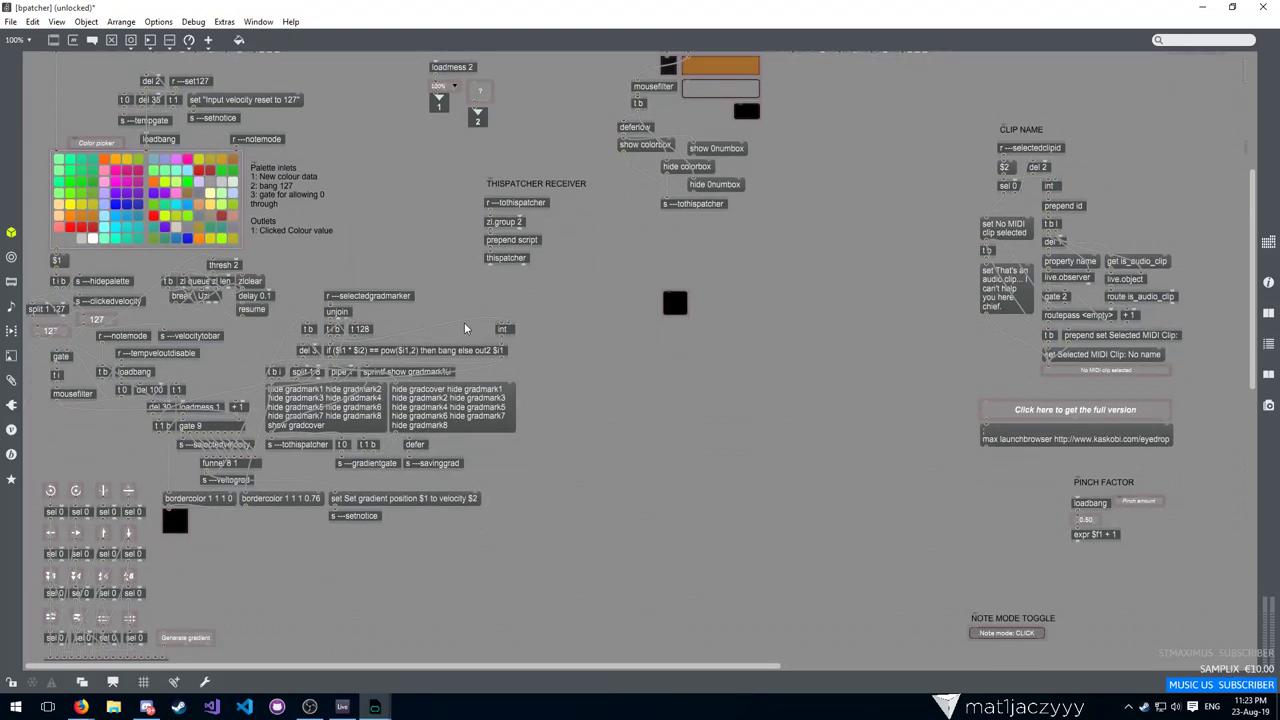
scroll(450, 292, up, 6)
drag(572, 390, 471, 277)
scroll(457, 263, up, 8)
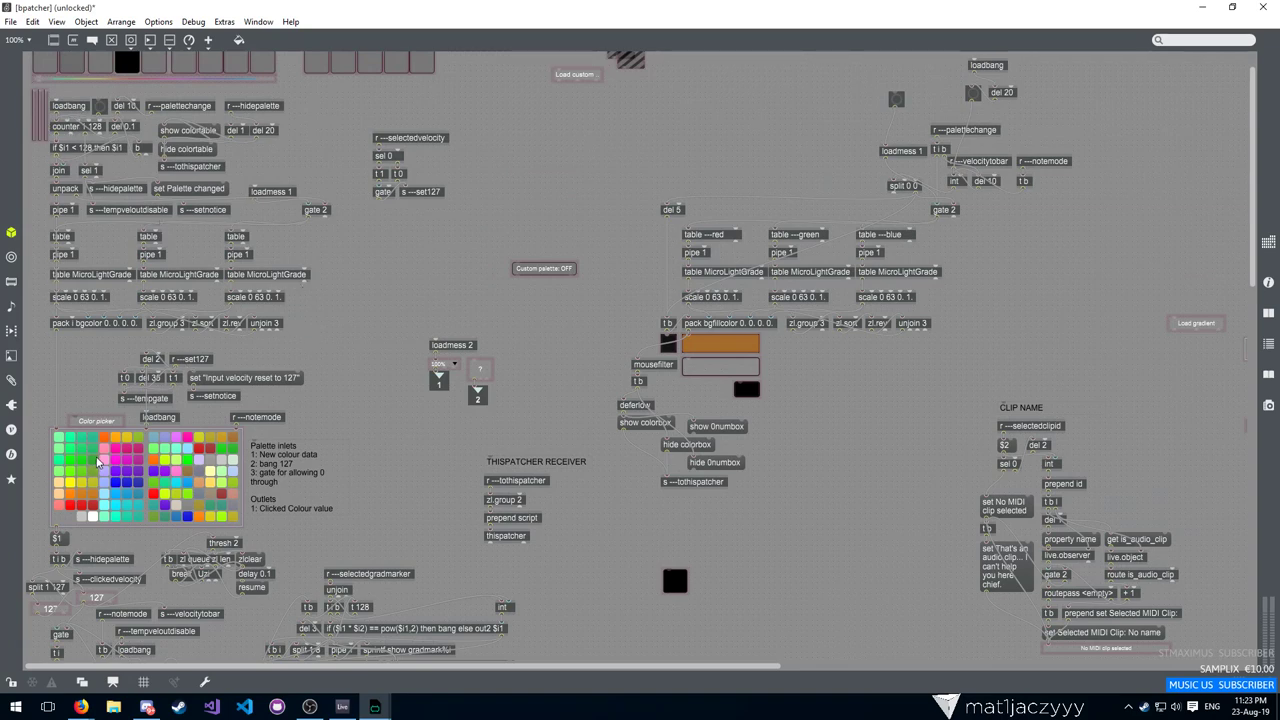
Examine the colour palette bpatcher and the comment beside it that describes its inlets and outlets
drag(314, 332, 53, 95)
click(62, 432)
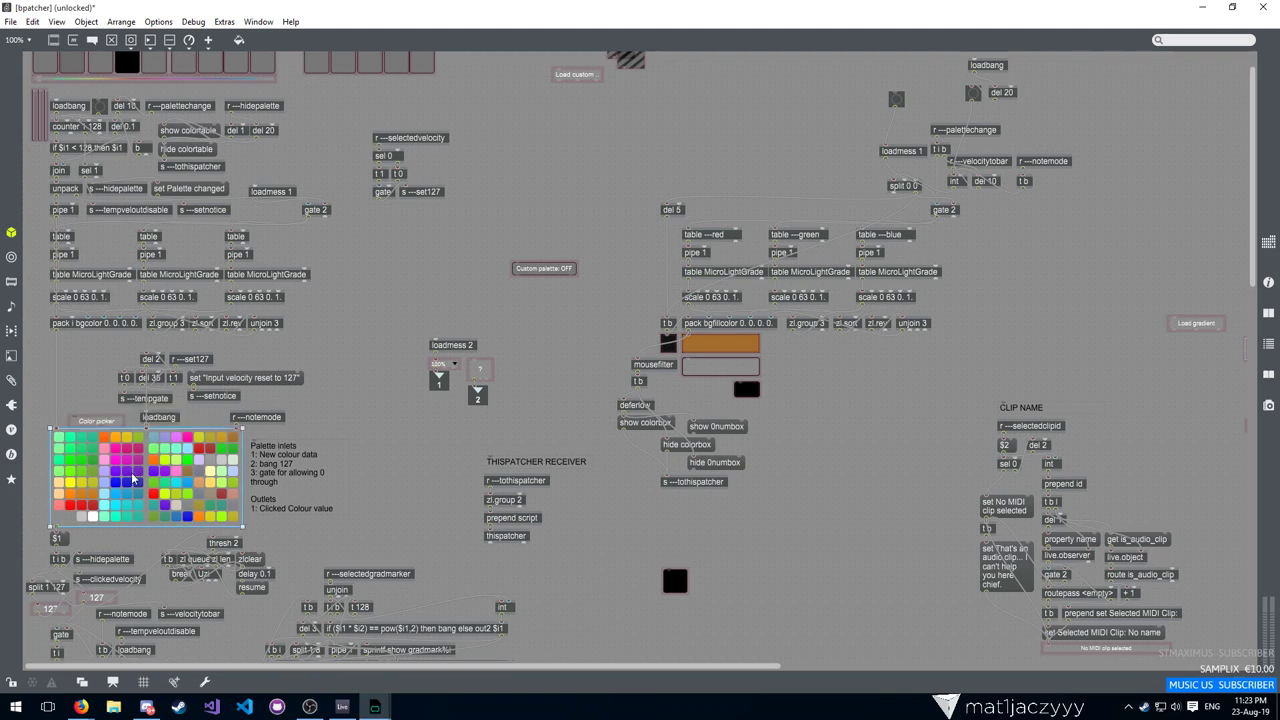
scroll(136, 483, down, 2)
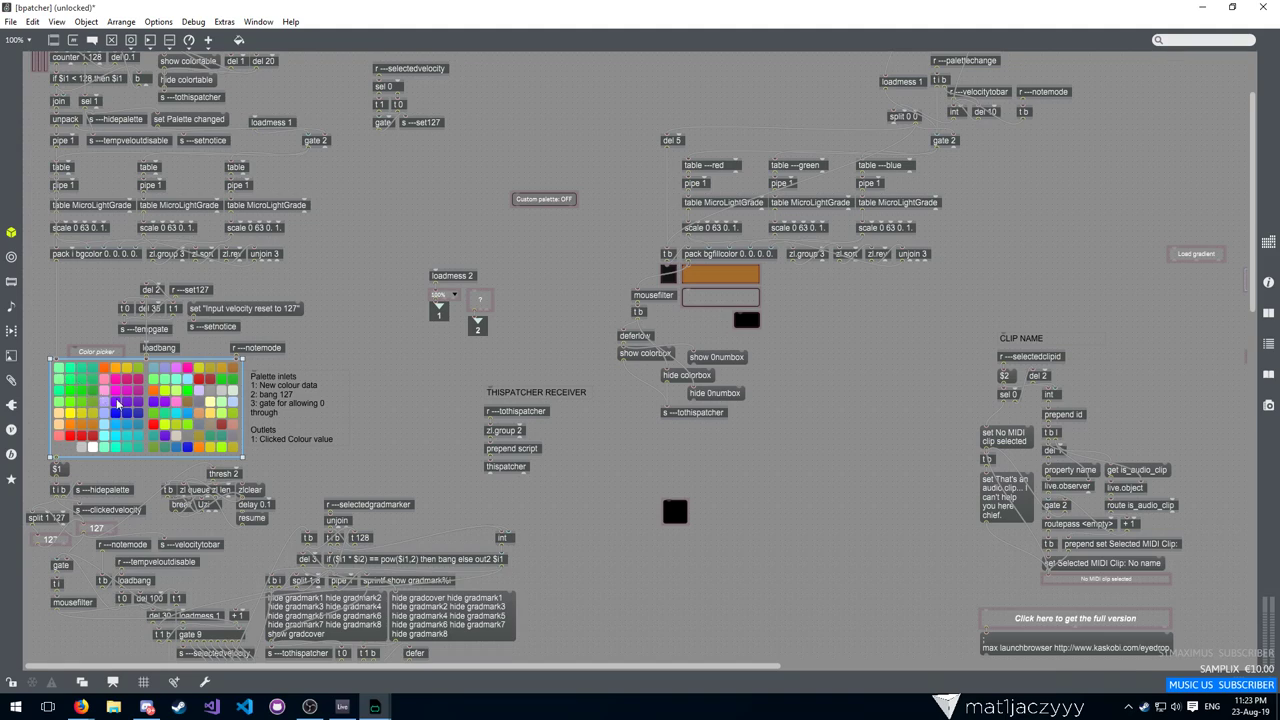
click(276, 390)
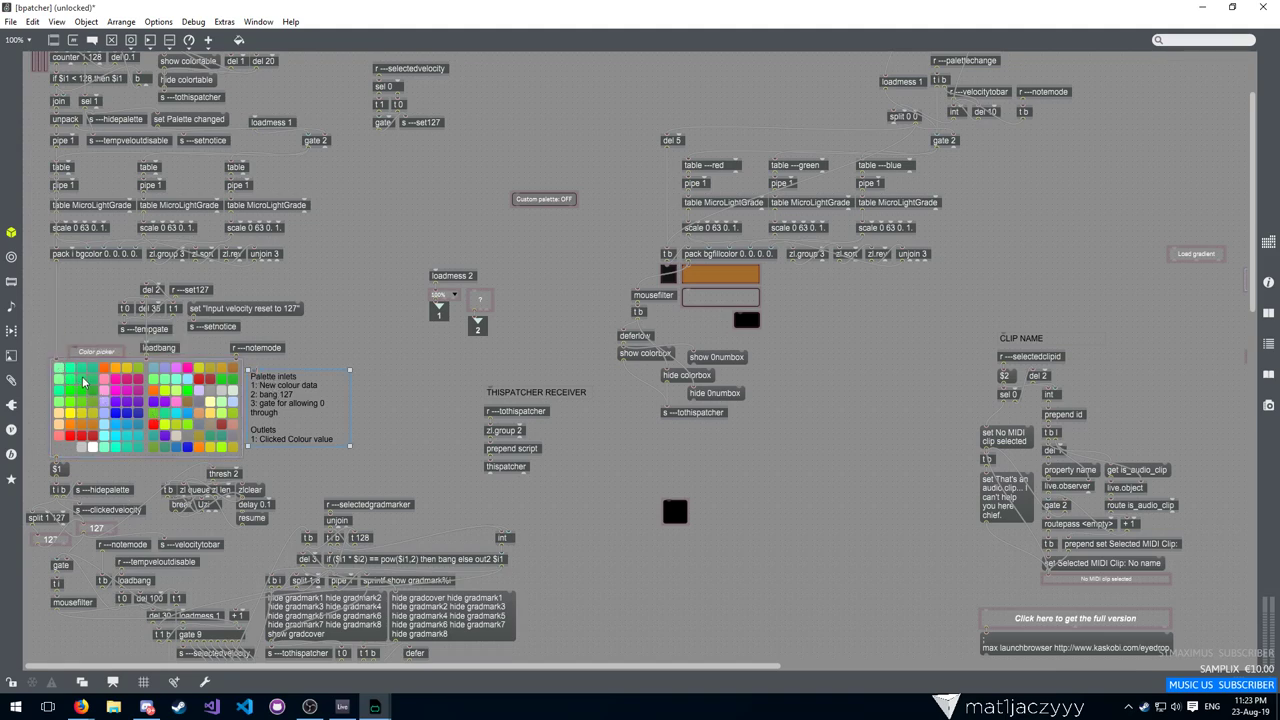
double_click(295, 425)
drag(289, 403, 302, 410)
click(293, 412)
Open the colour palette bpatcher in its own window and look for that window among Max's open windows
right_click(165, 390)
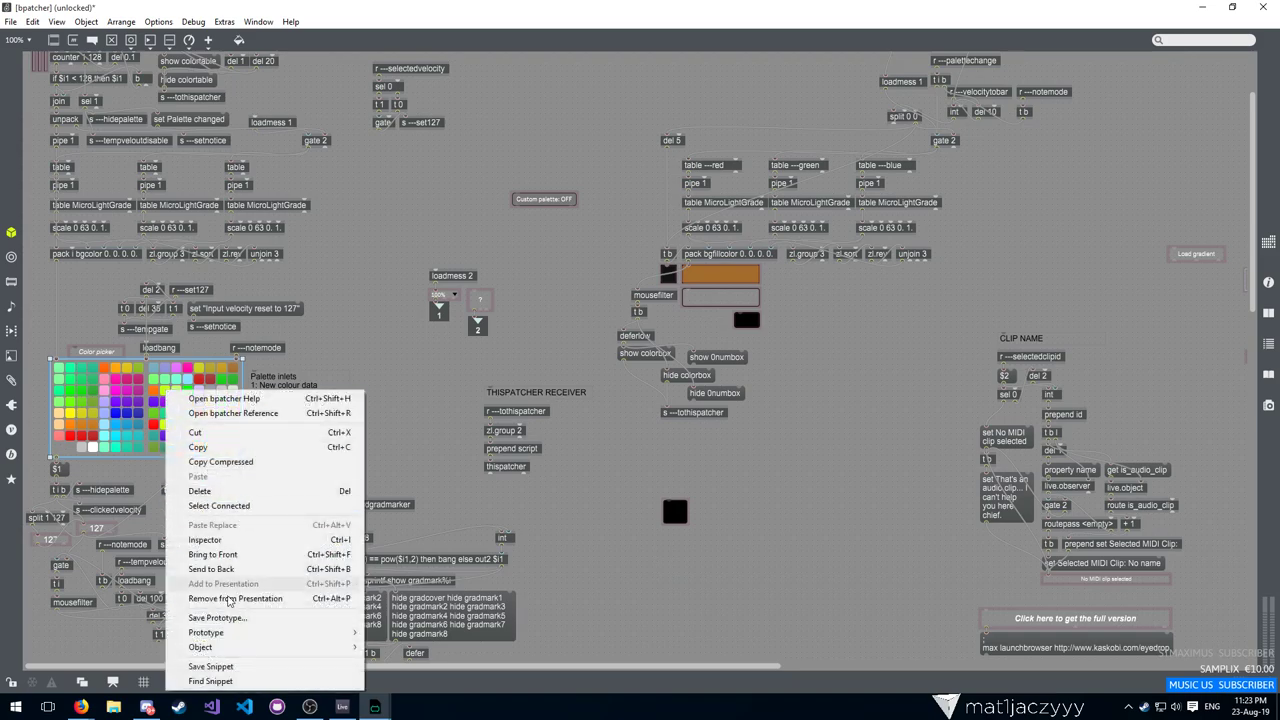
mouse_move(358, 650)
click(460, 647)
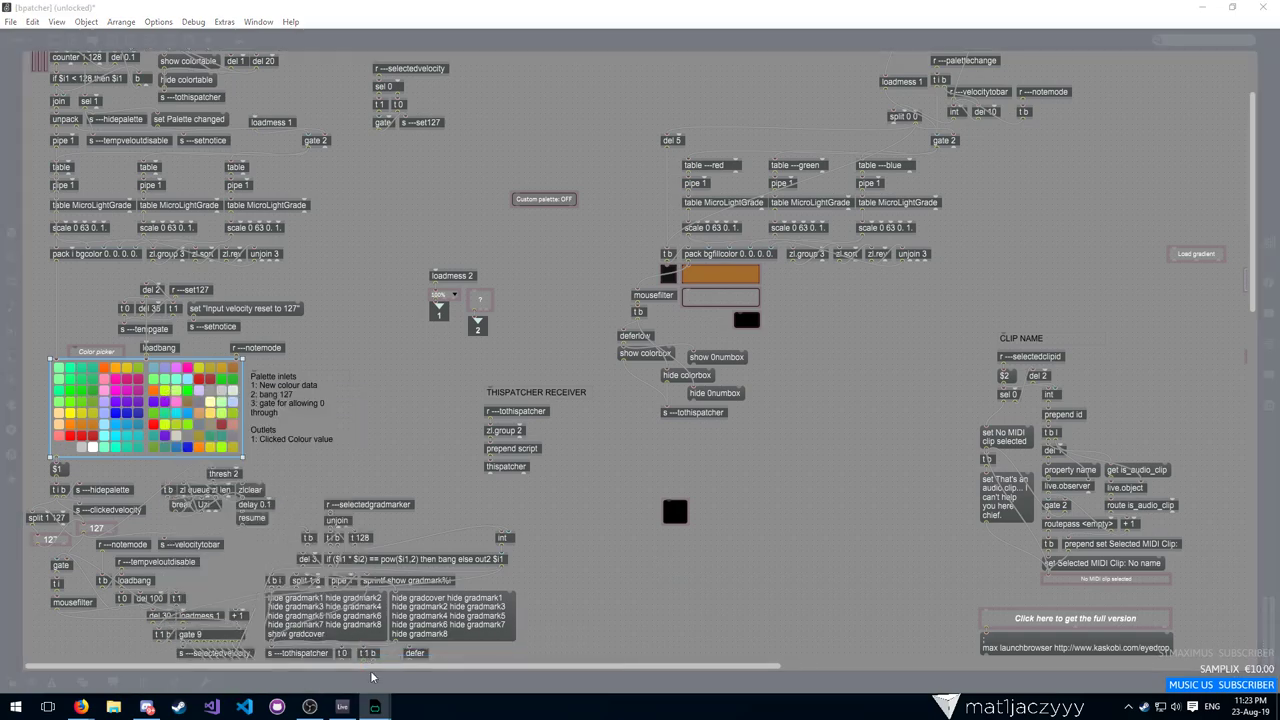
mouse_move(375, 707)
click(511, 647)
mouse_move(375, 707)
Use Task Manager to bring the palette's presentation window forward, then minimise Task Manager and shrink the palette window over the main patch
right_click(538, 705)
click(570, 675)
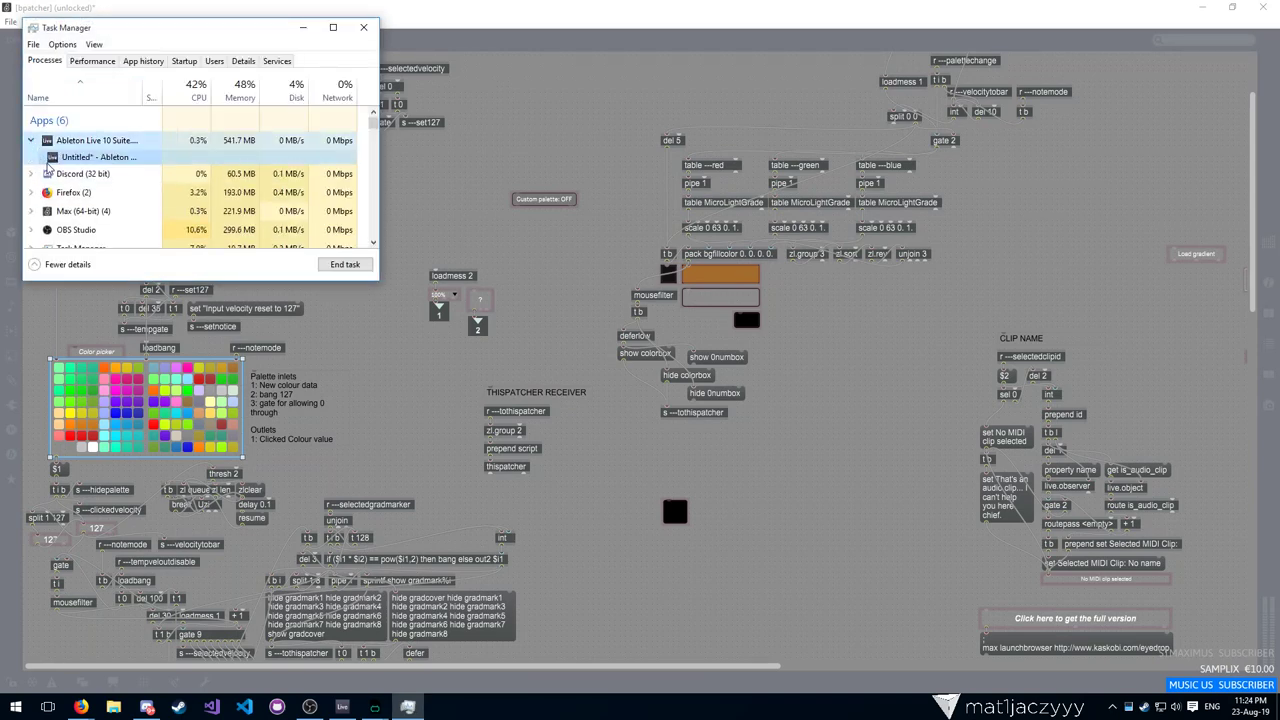
click(31, 190)
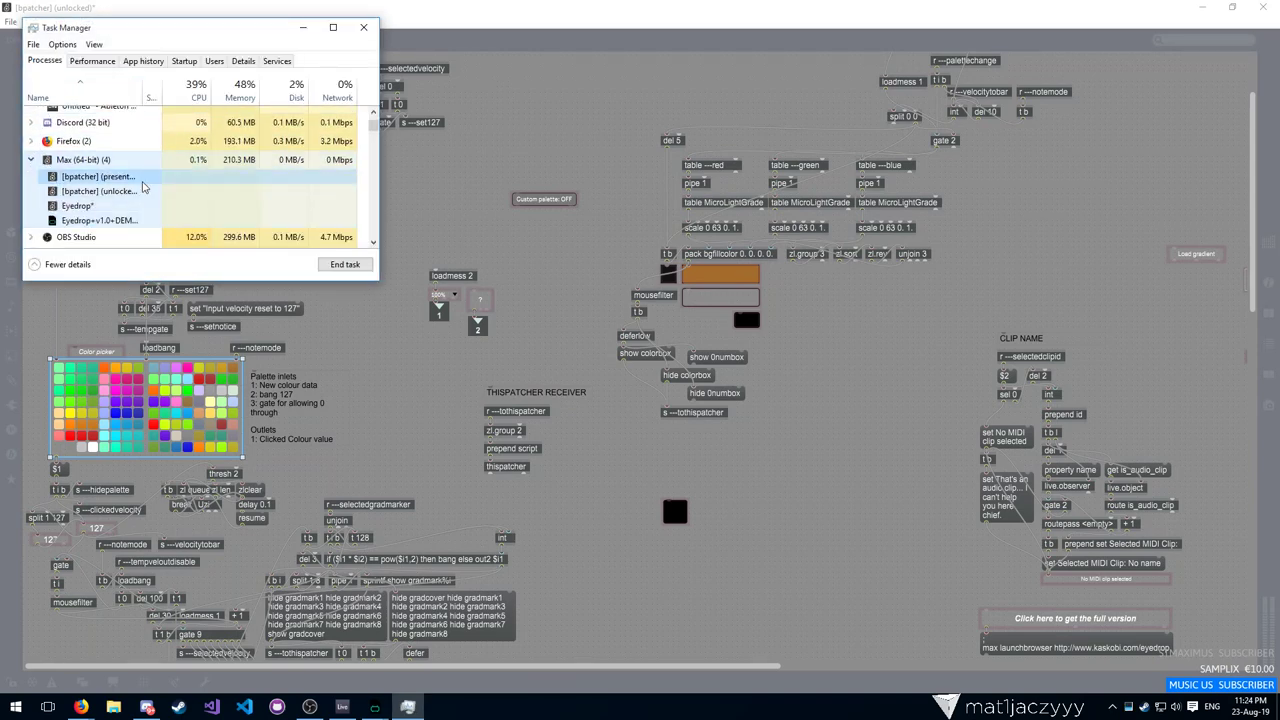
right_click(118, 193)
click(195, 228)
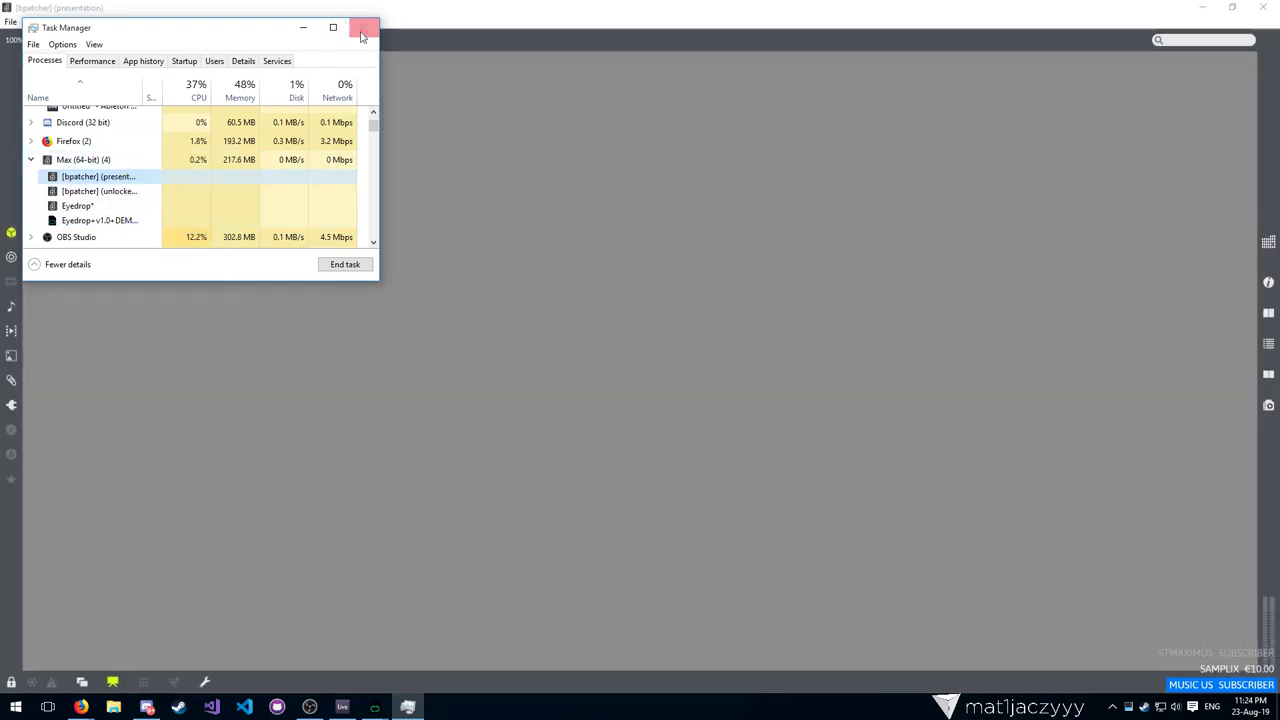
click(303, 27)
drag(326, 8, 573, 53)
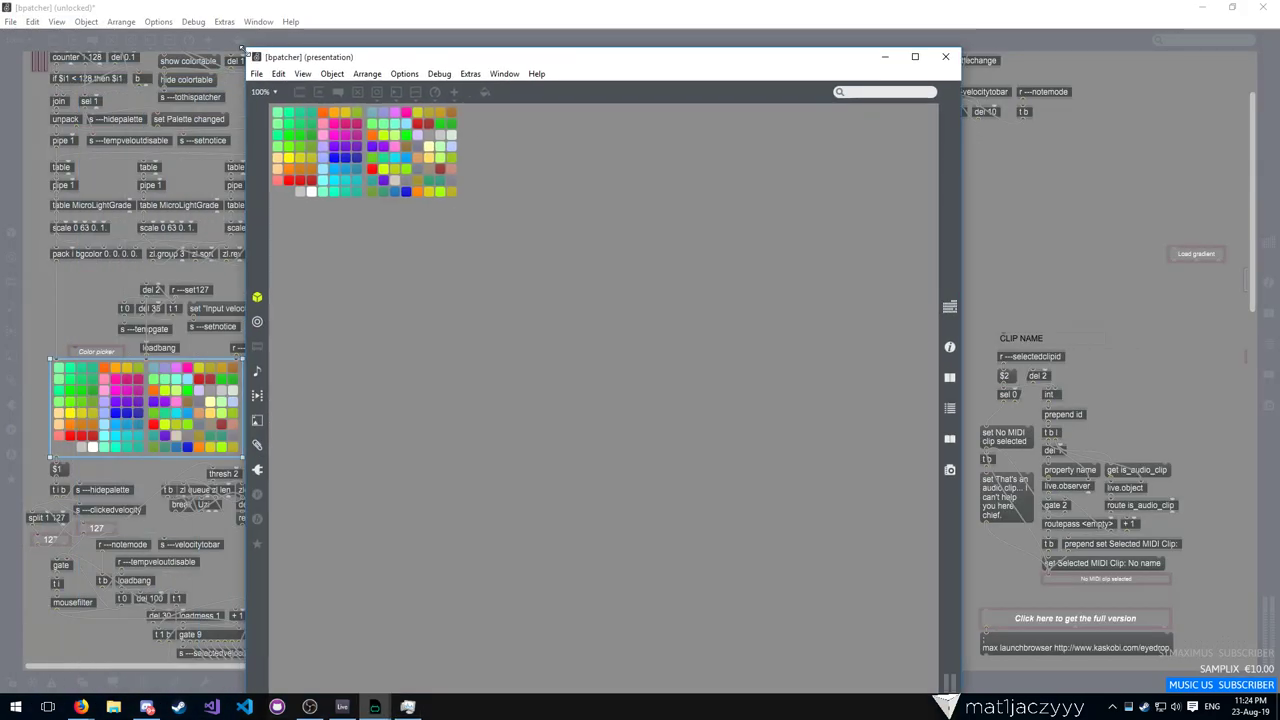
drag(243, 49, 169, 301)
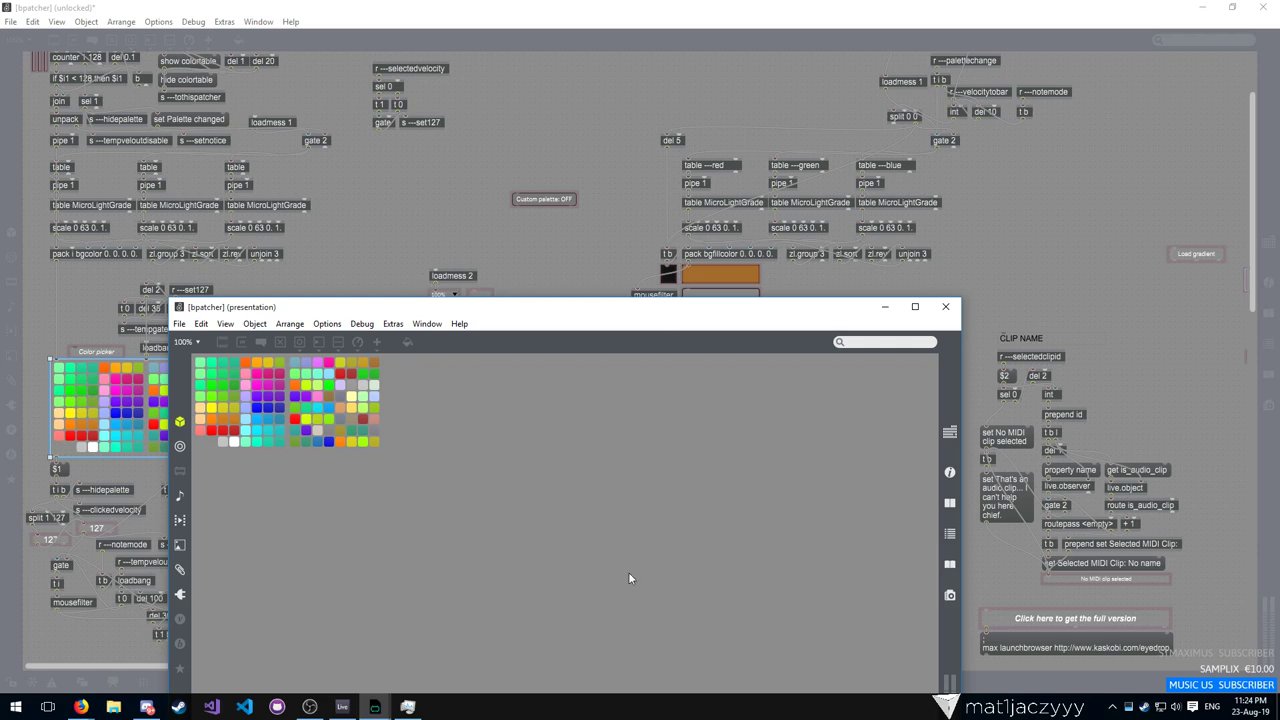
Raise the recording level of the default Superlux E205U microphone in the Windows sound settings
click(316, 703)
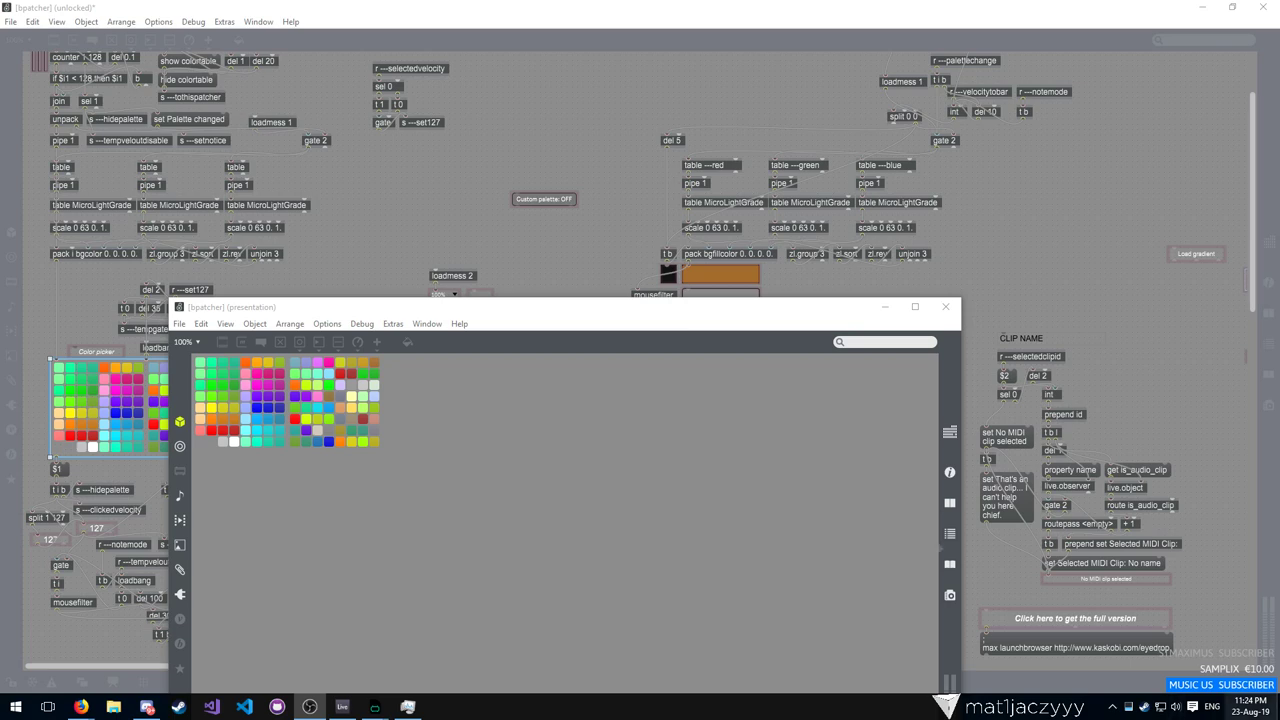
right_click(1176, 706)
click(1163, 664)
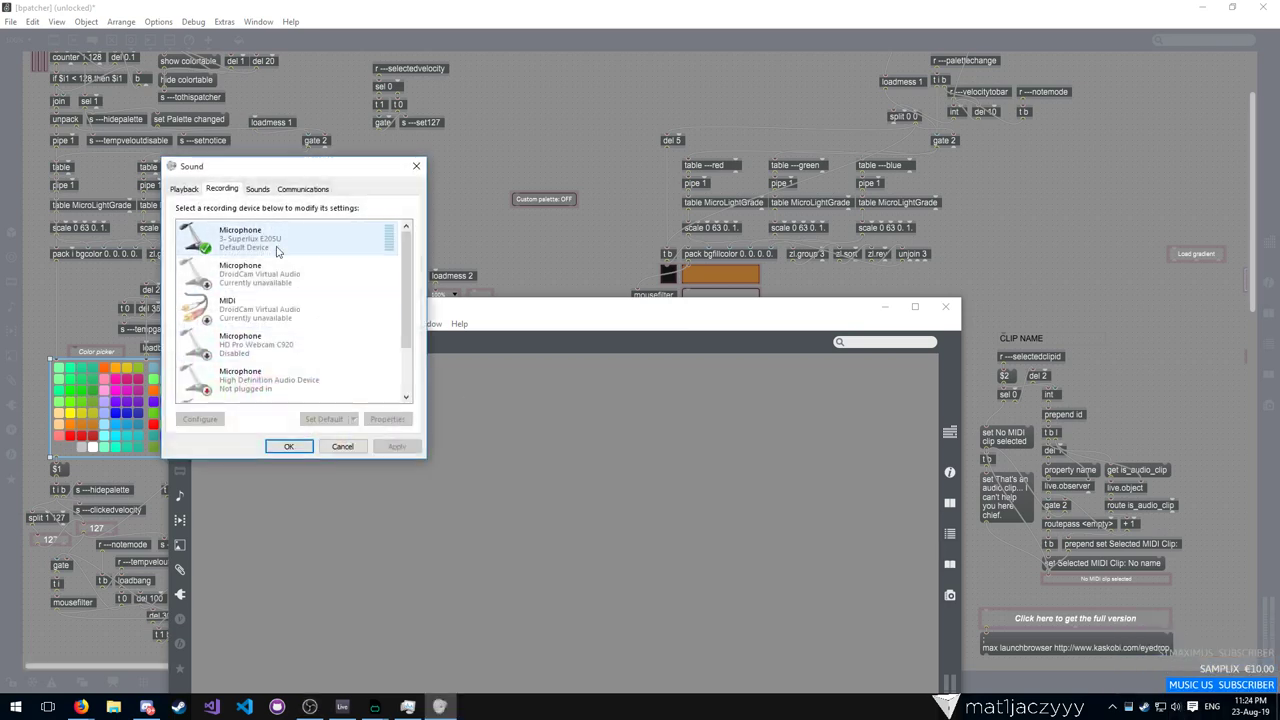
double_click(264, 240)
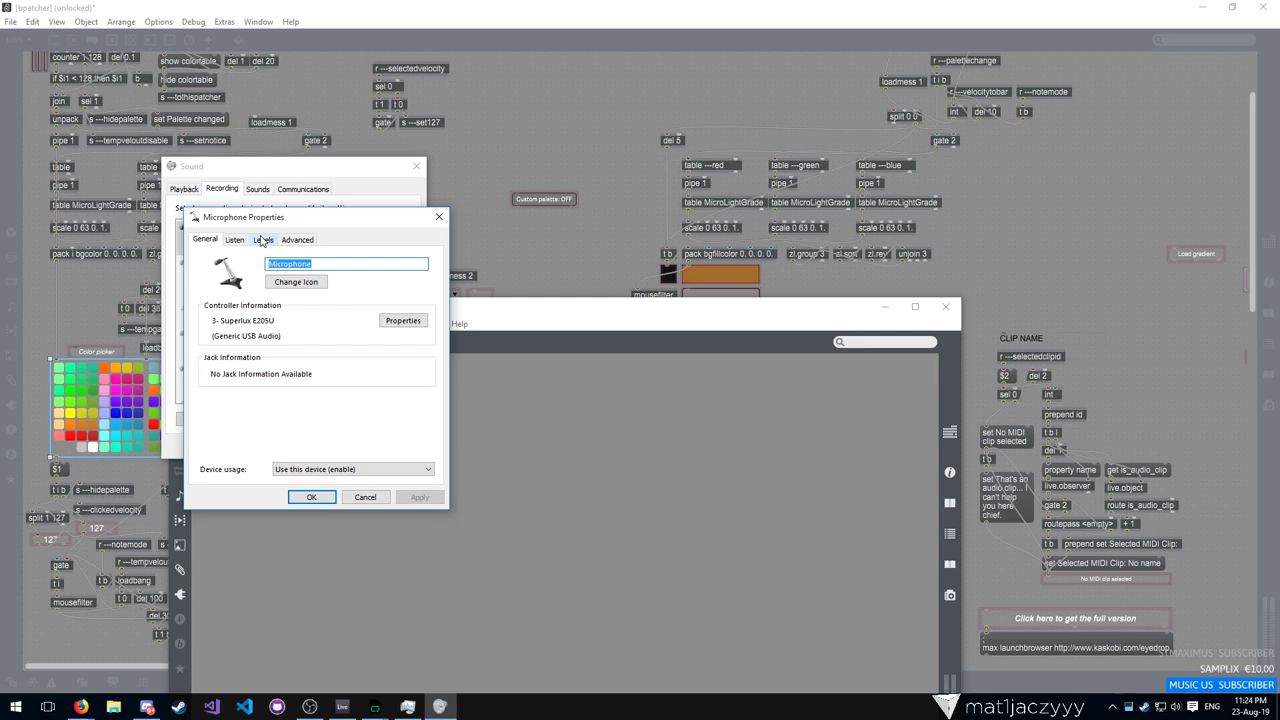
click(261, 244)
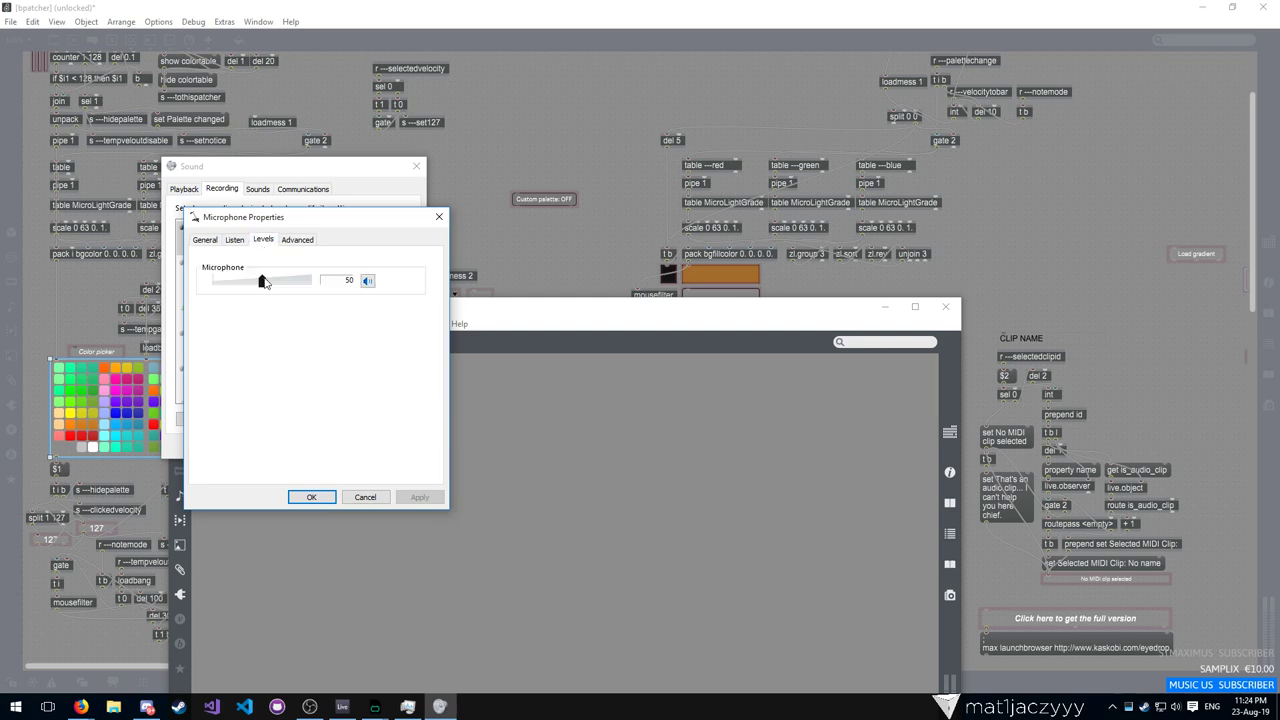
drag(263, 281, 281, 281)
click(311, 497)
click(288, 446)
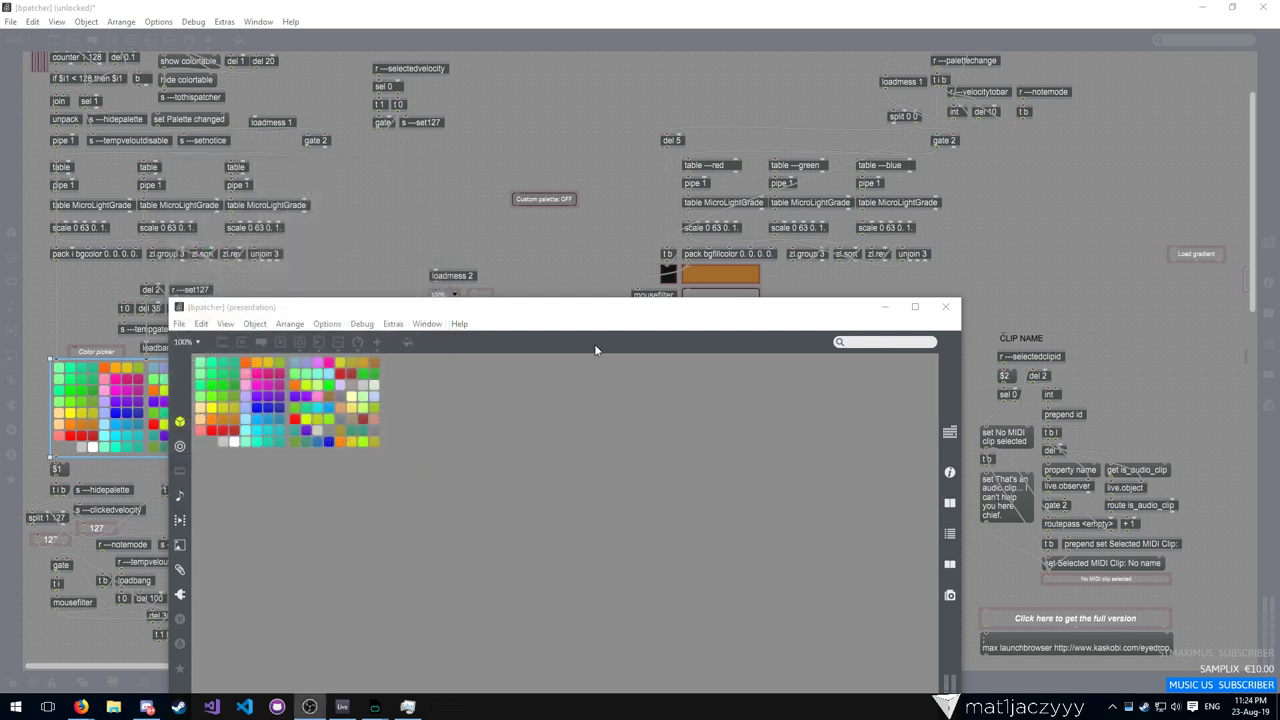
Switch the palette window out of presentation mode and set inlet 1's comment to "New colour data" in the inspector
drag(727, 316, 892, 112)
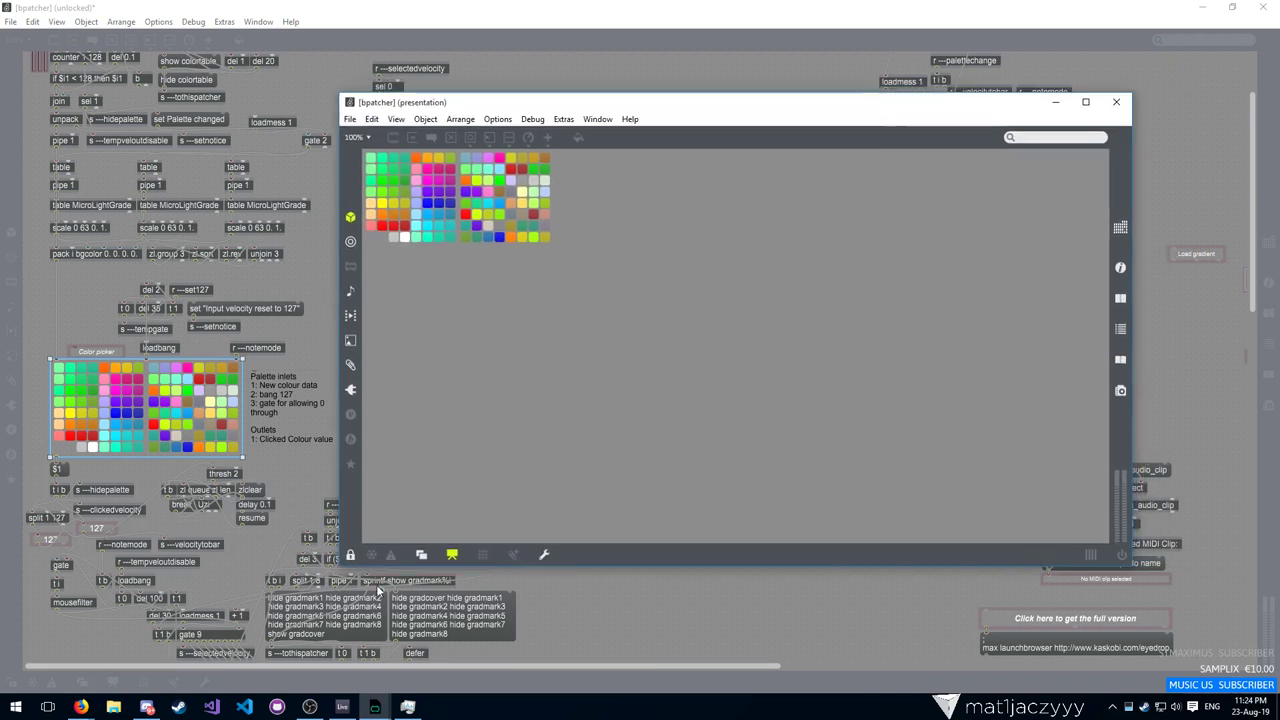
click(451, 555)
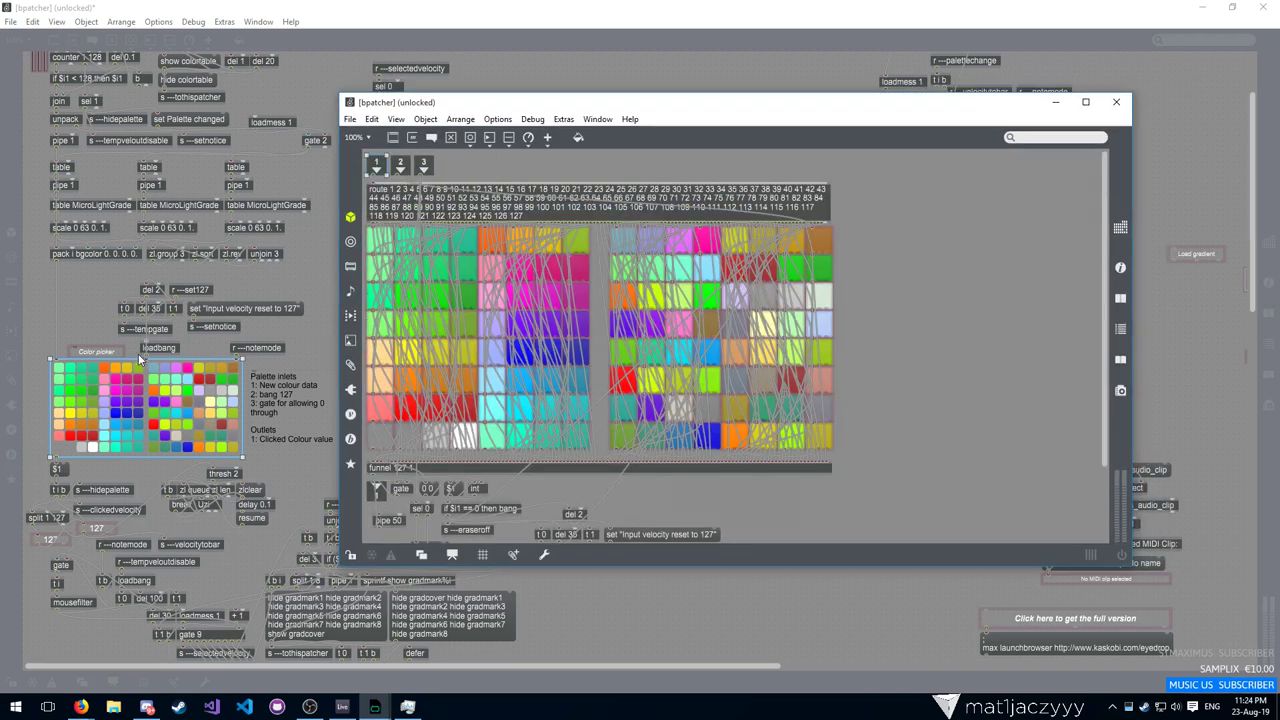
click(1121, 268)
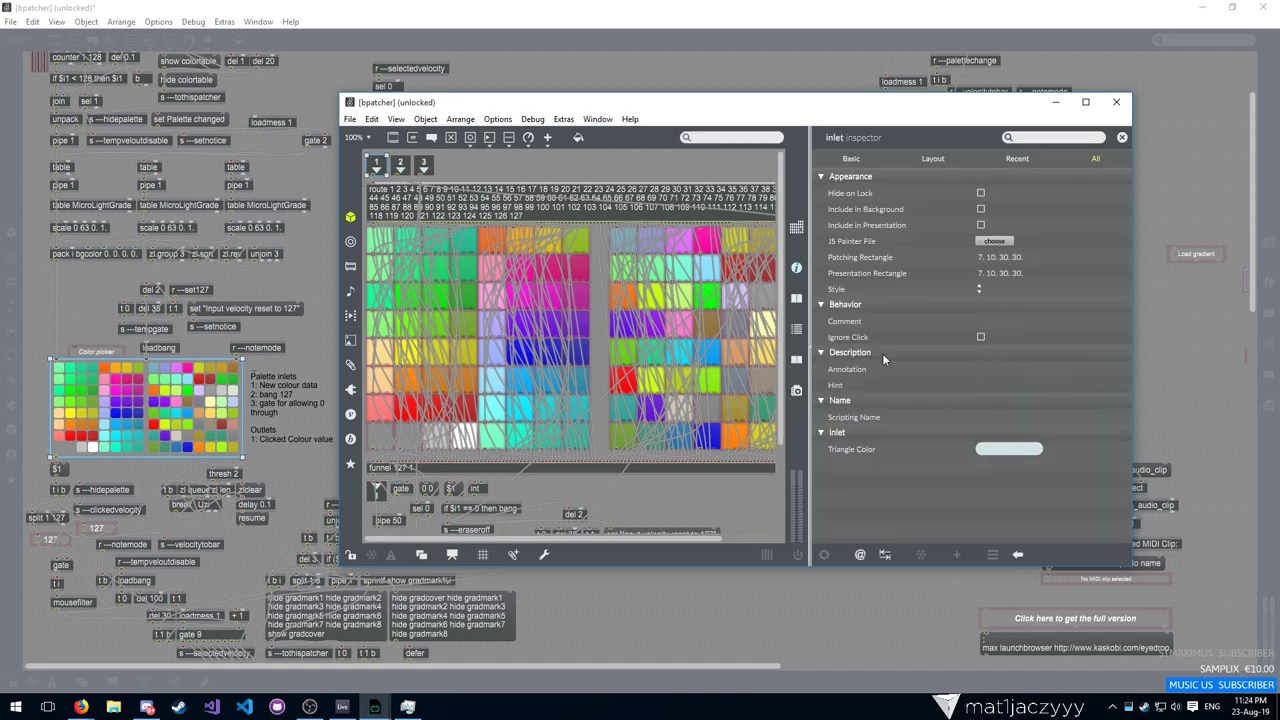
click(969, 320)
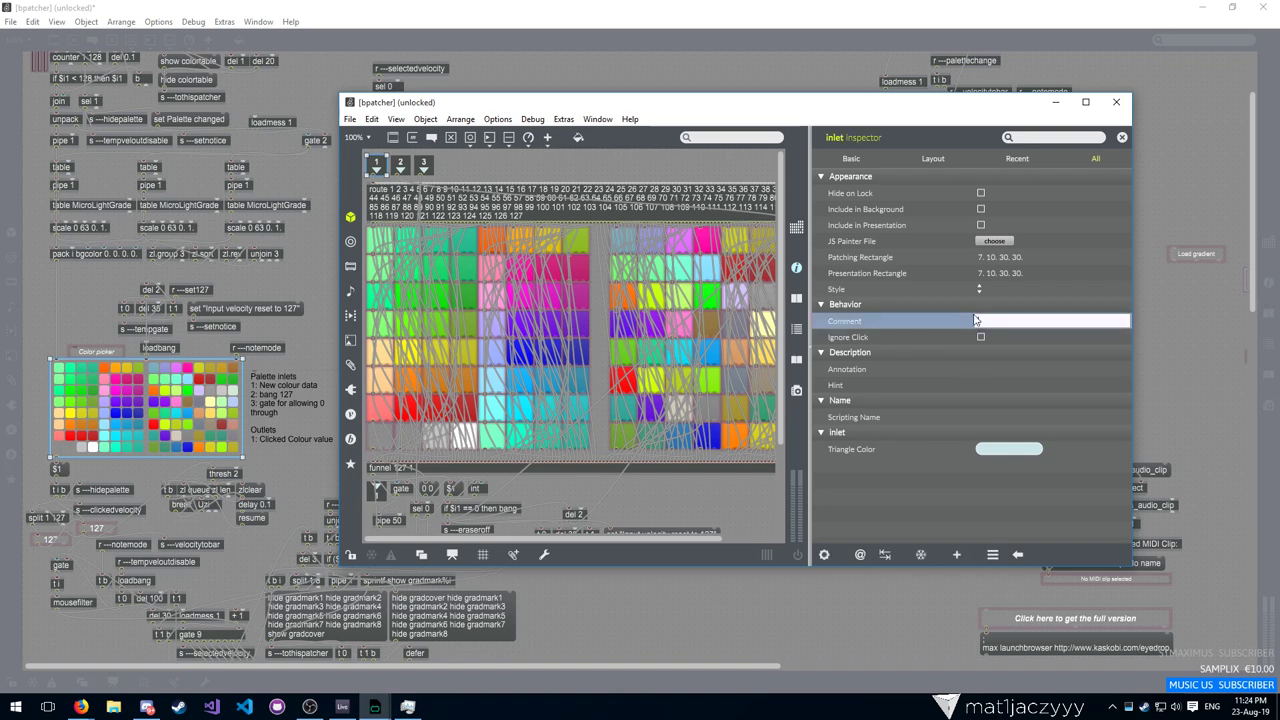
text(New colour data)
key(Return)
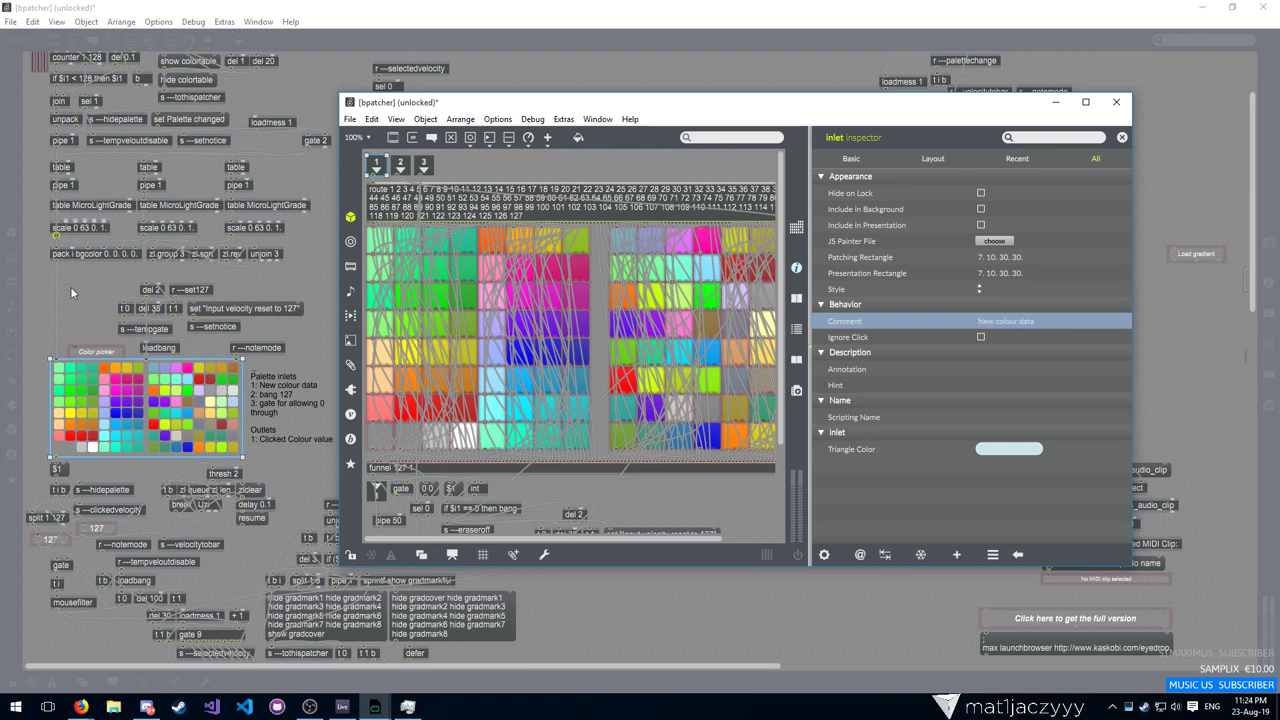
mouse_move(58, 362)
mouse_move(147, 360)
Set inlet 2's comment to "bang 127" in the inspector and check its hint on the palette bpatcher
click(400, 164)
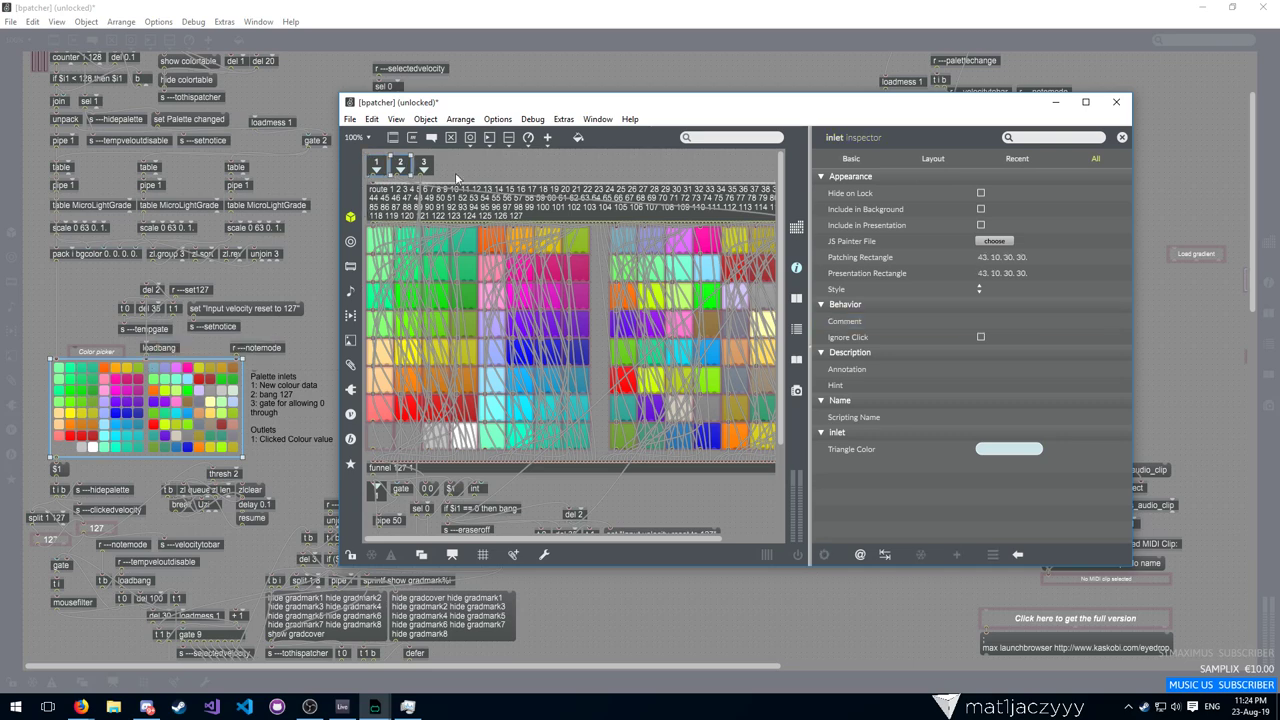
click(1004, 320)
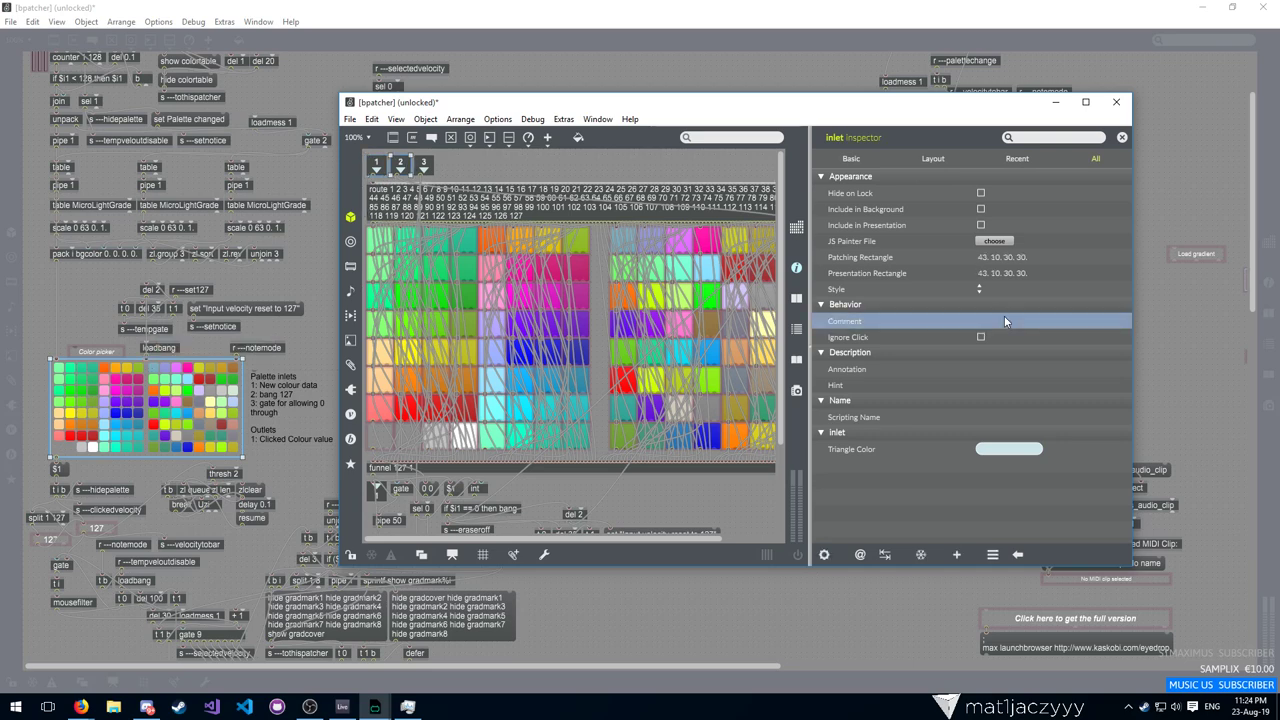
click(1004, 320)
text(bang 12)
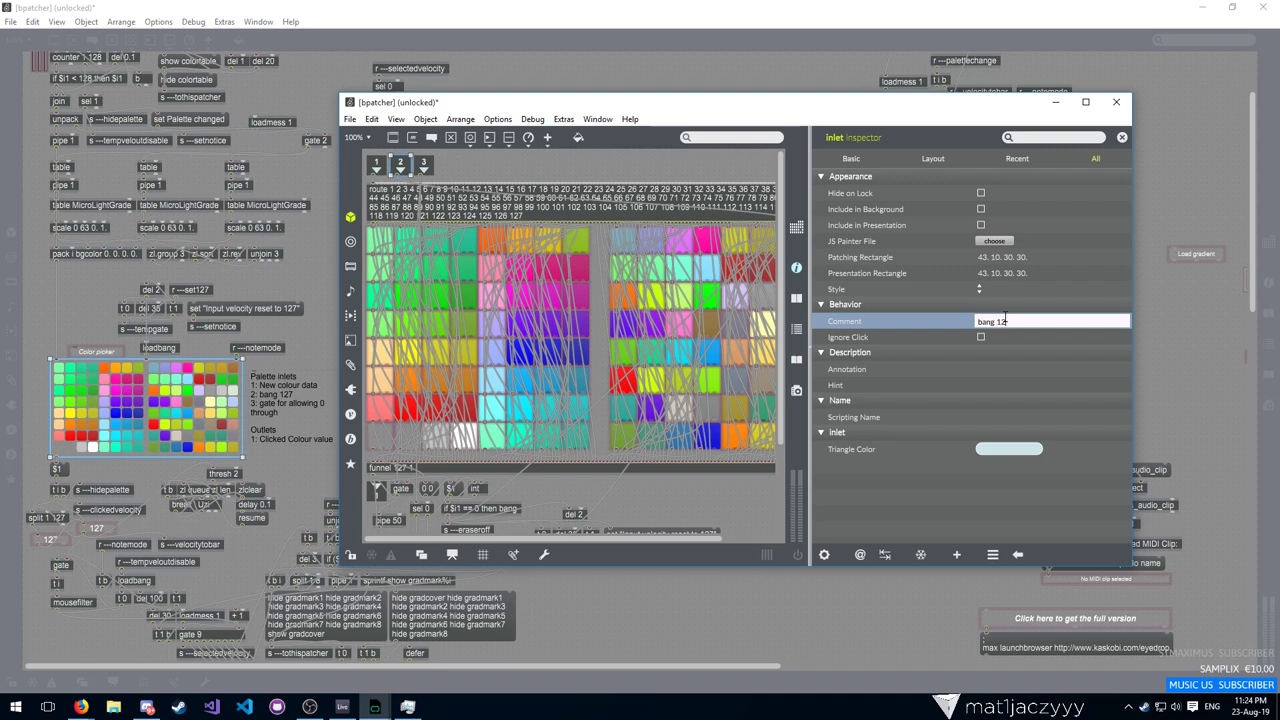
text(7)
key(Return)
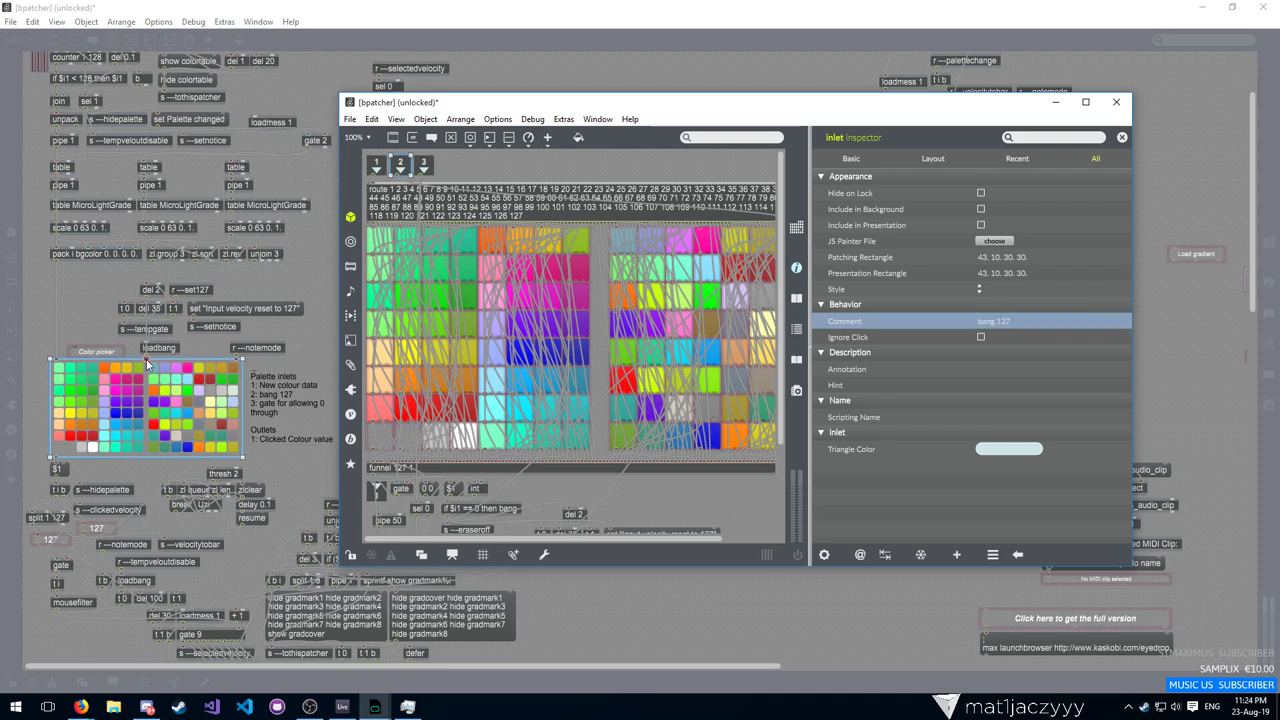
mouse_move(147, 364)
Close the palette's own window and deselect the palette bpatcher in the main patch
click(1116, 102)
click(230, 400)
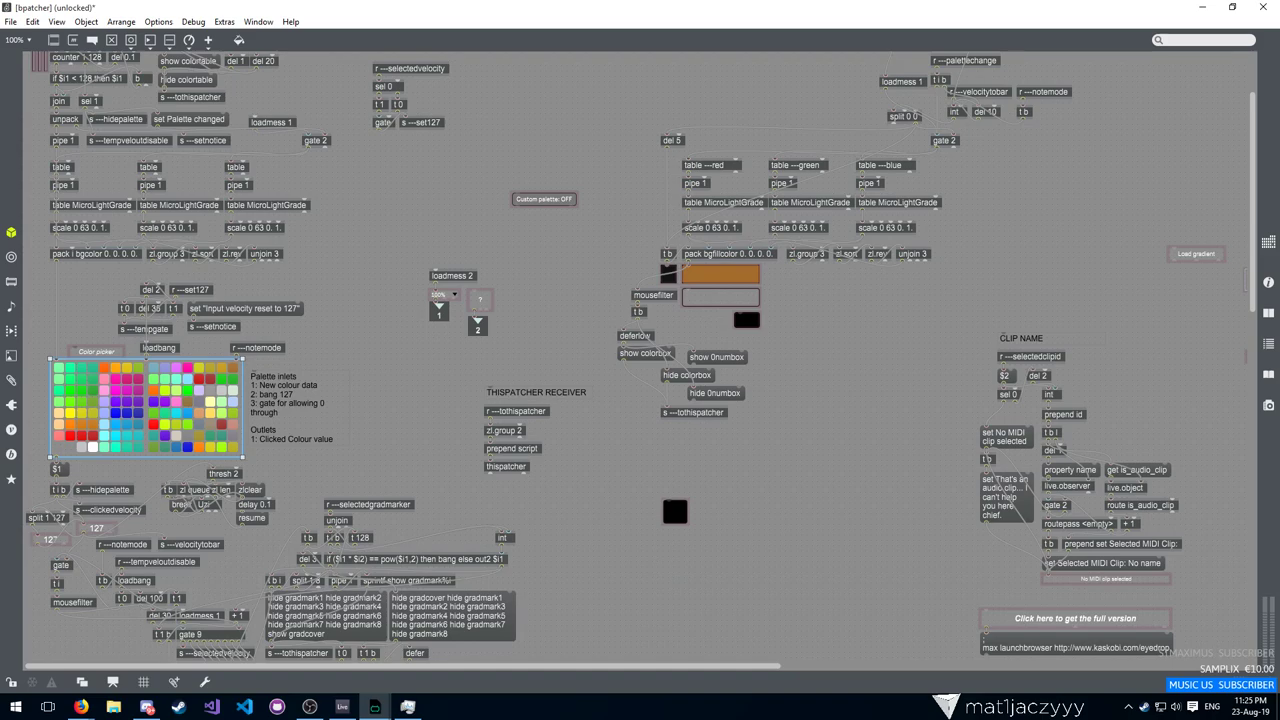
click(378, 337)
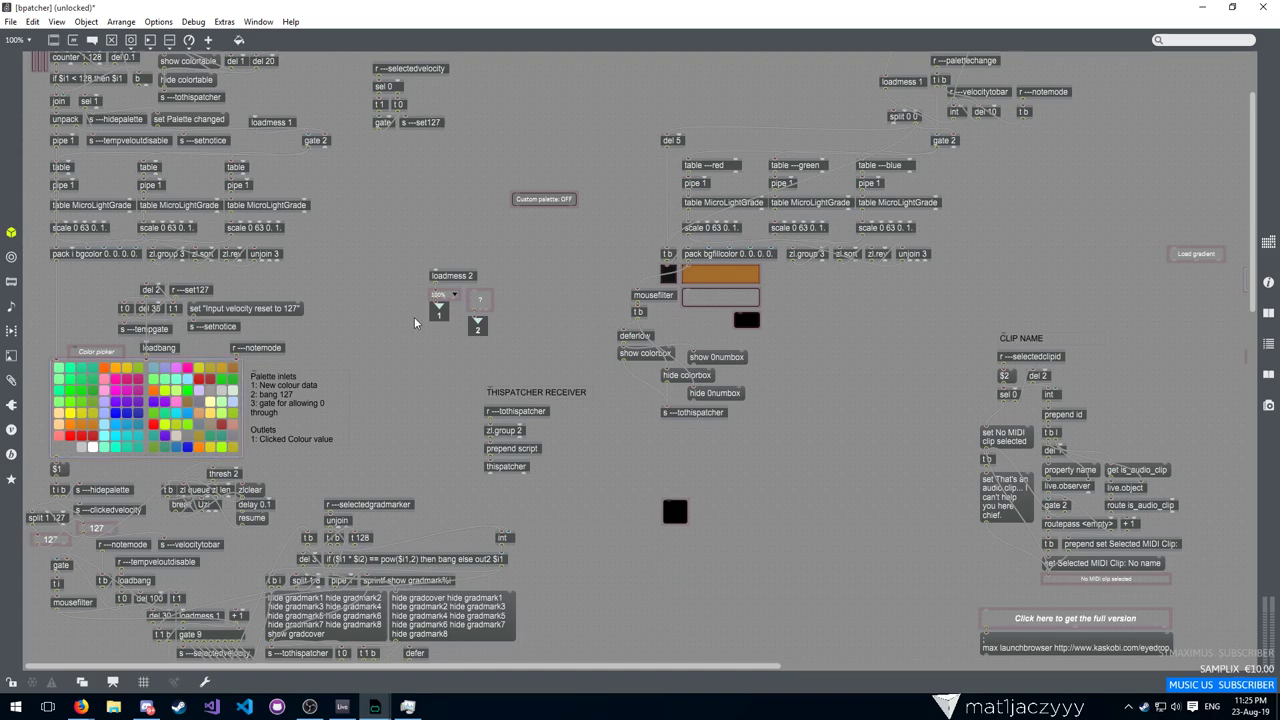
Look over the patching below the palette and select the comment describing the palette's inlets and outlets
scroll(378, 337, down, 5)
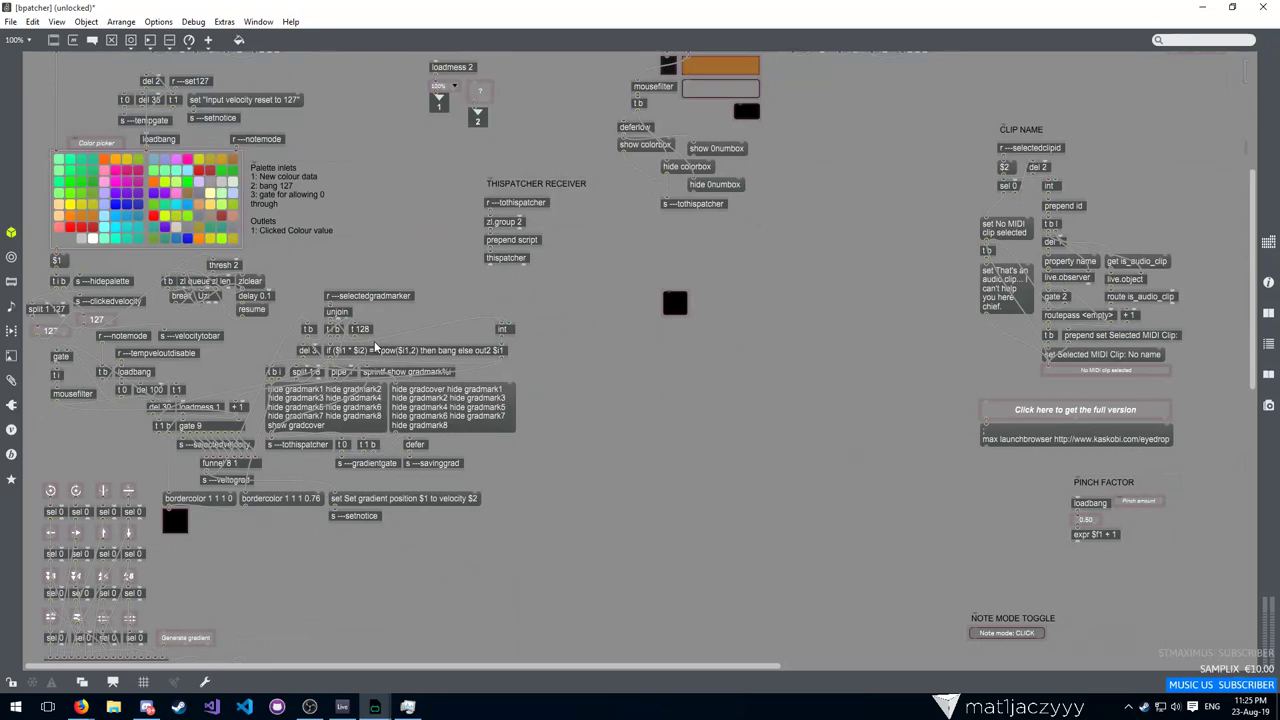
scroll(375, 345, down, 10)
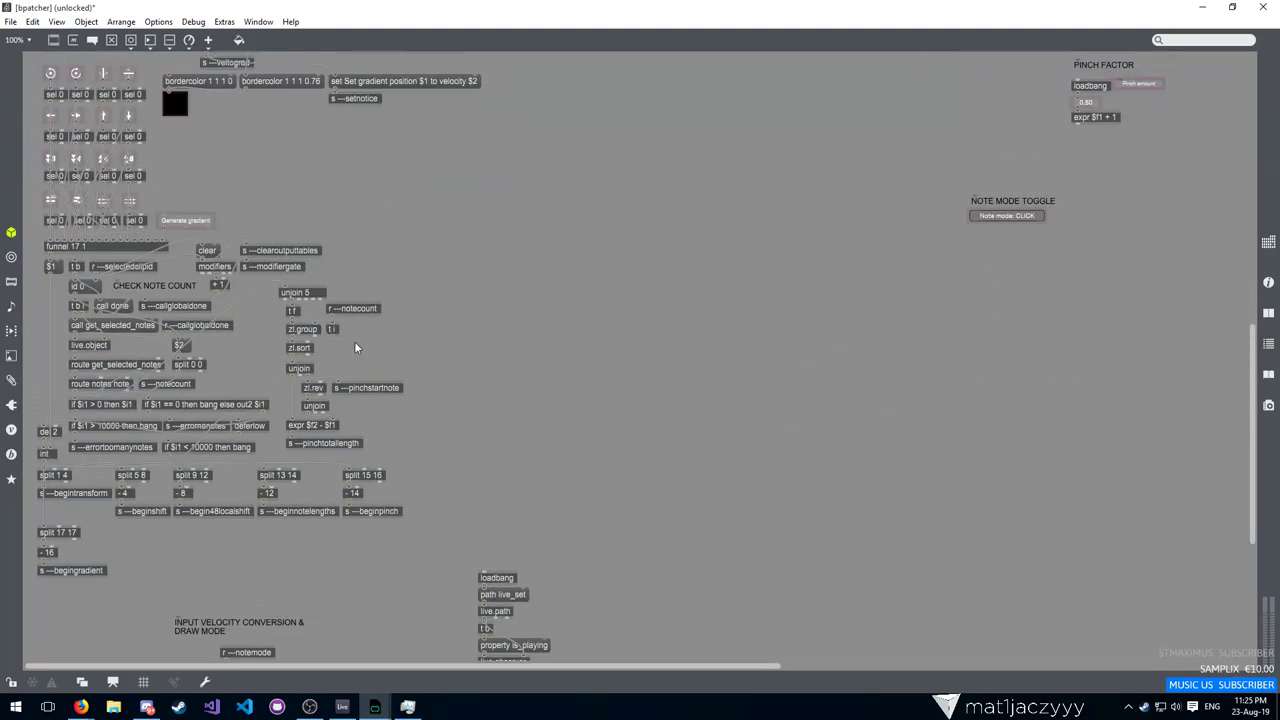
scroll(354, 346, up, 11)
scroll(366, 338, up, 3)
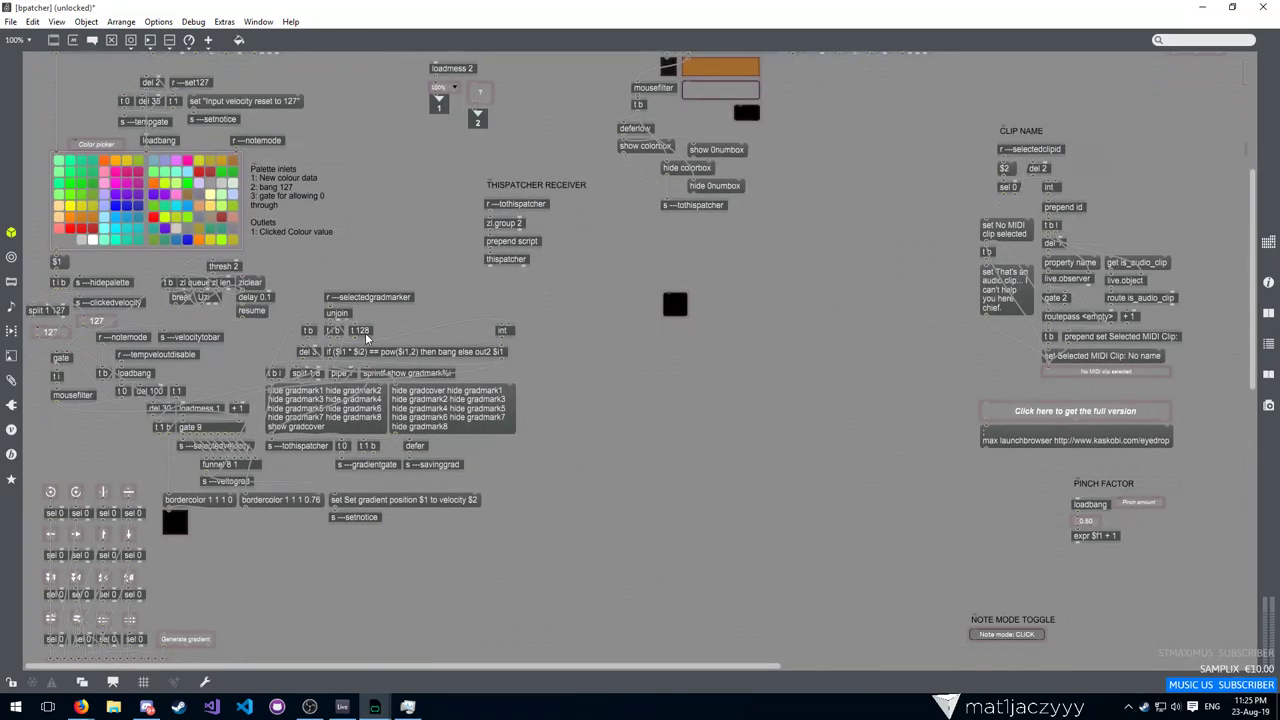
click(265, 343)
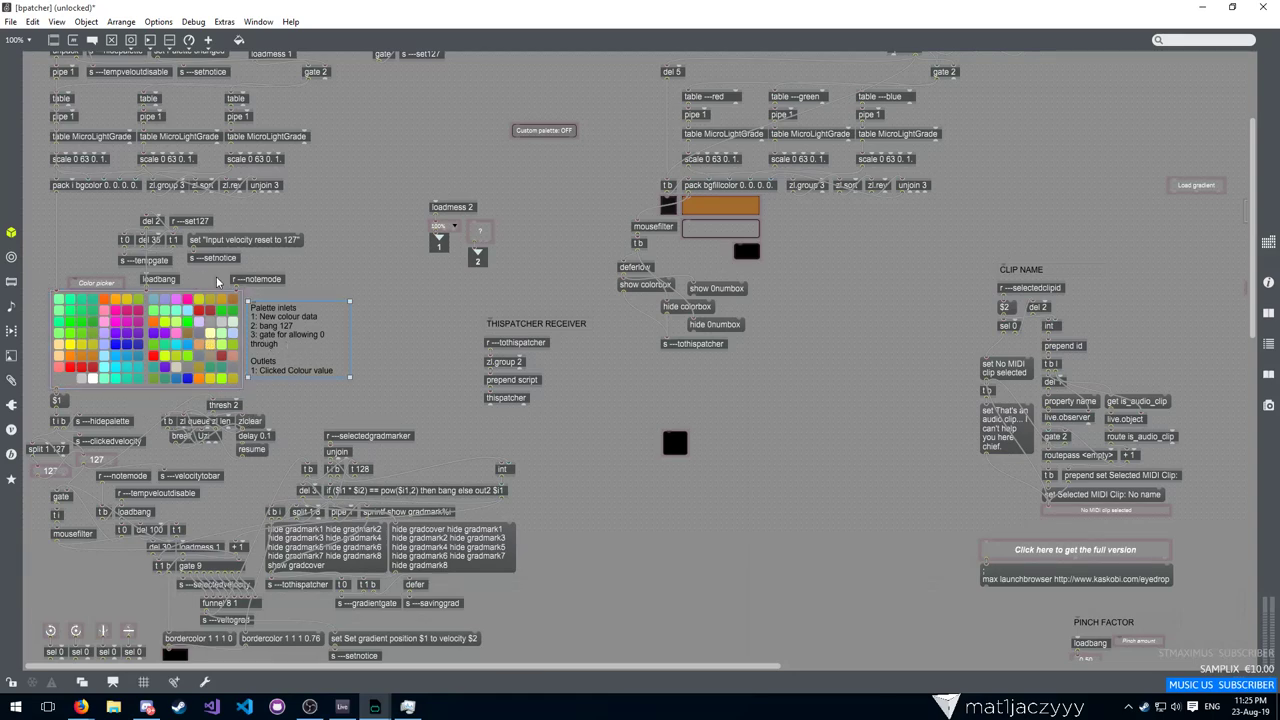
Examine the colour palette bpatcher and trace the $1, t b i and split 1 127 objects fed by its outlet
scroll(672, 488, up, 3)
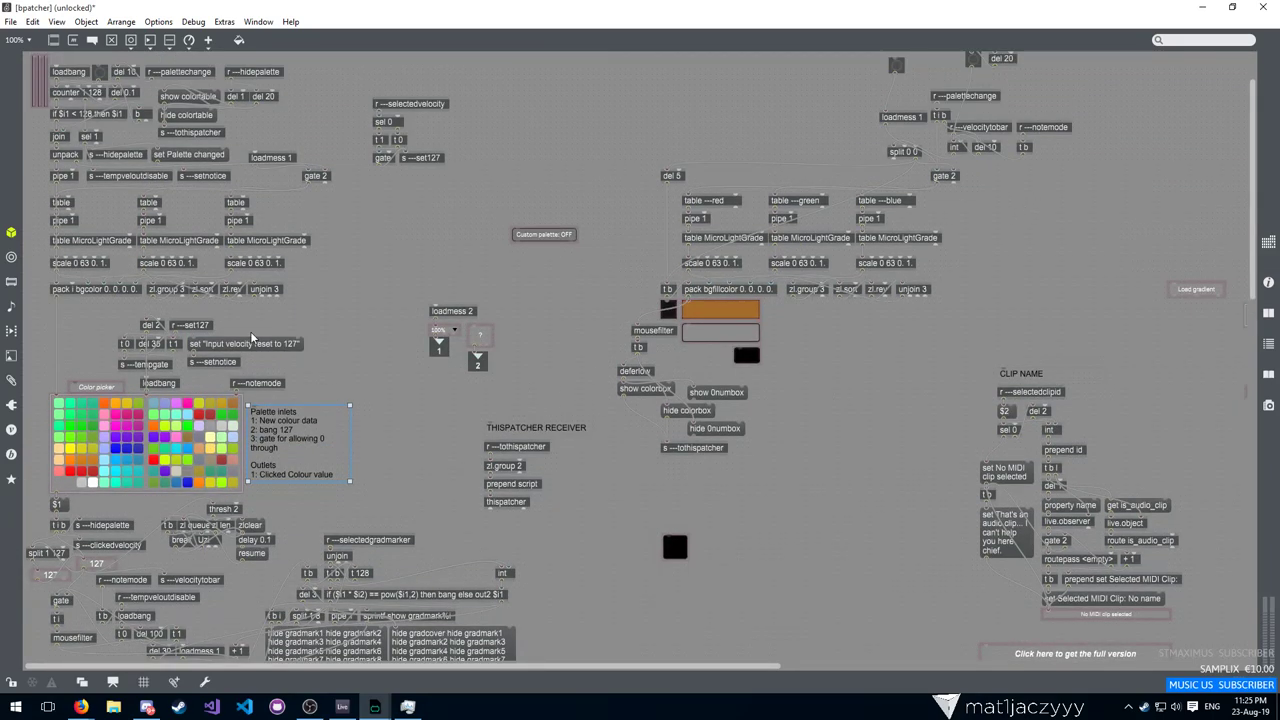
scroll(228, 385, down, 3)
click(150, 337)
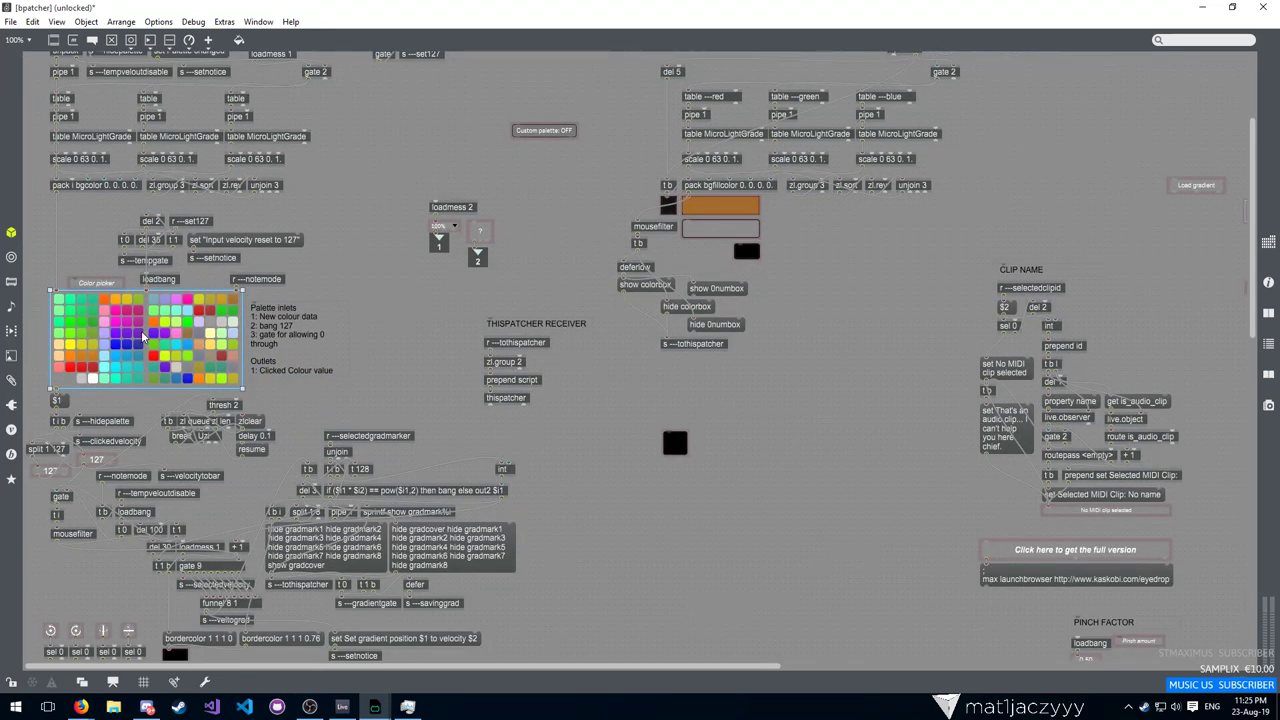
click(60, 400)
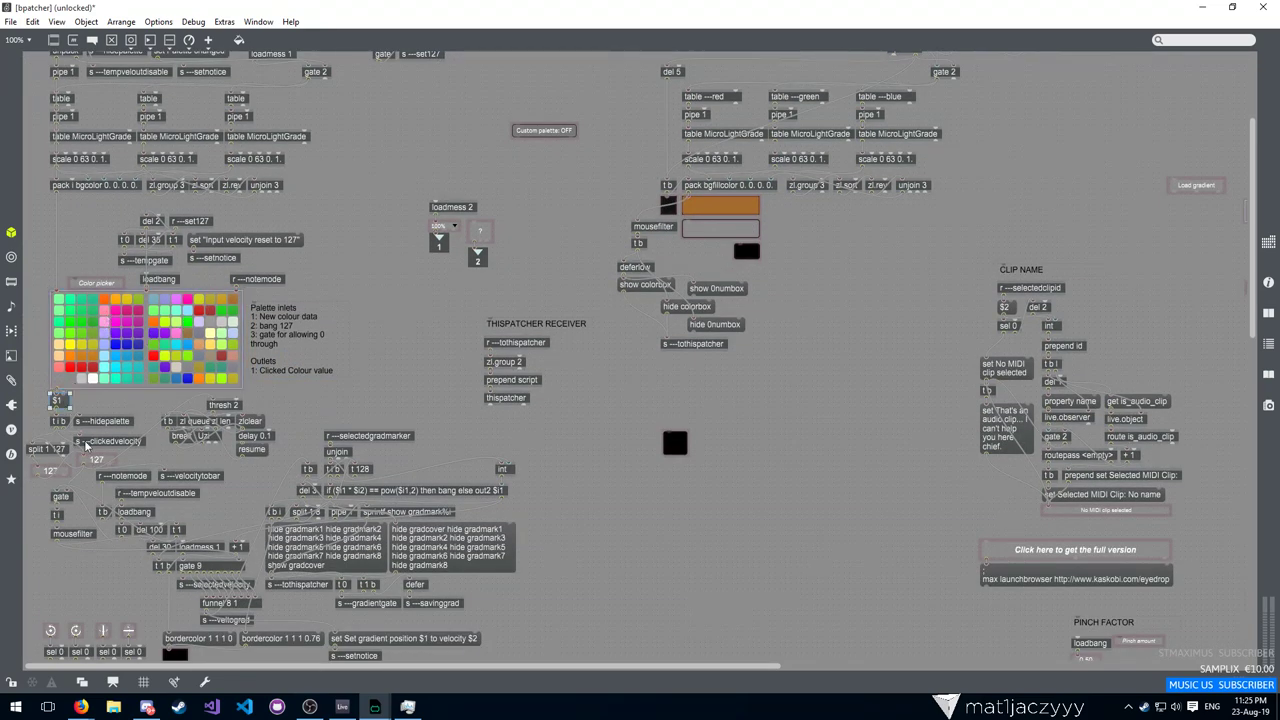
scroll(88, 447, down, 4)
drag(48, 276, 216, 472)
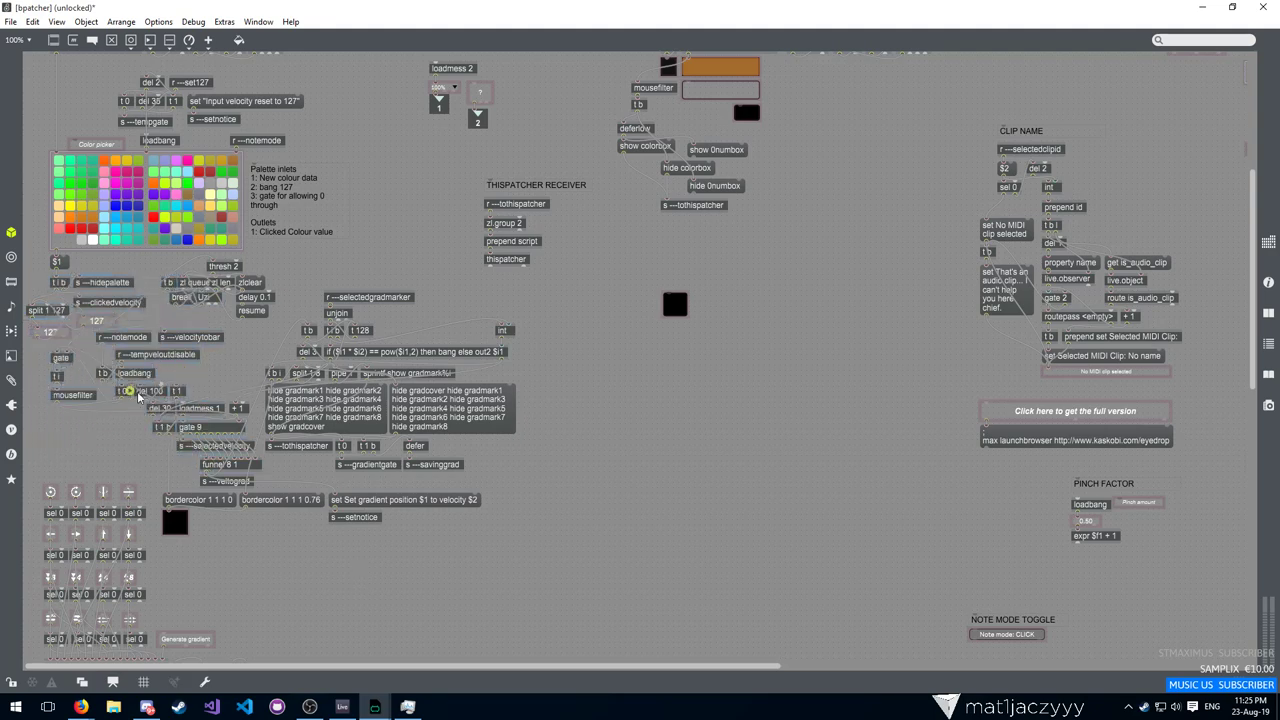
click(63, 297)
drag(70, 317, 38, 327)
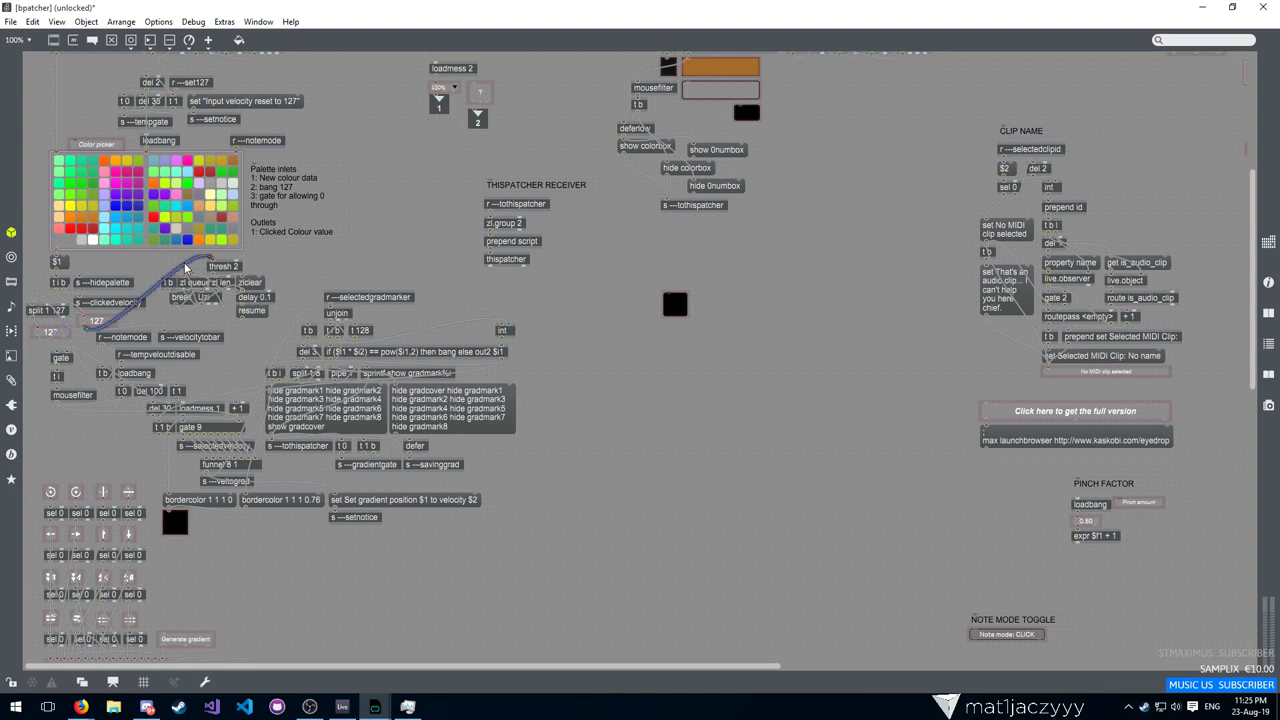
Move the thresh 2, zl queue and Uzi object cluster out from below the palette into the empty area beside the gradient marker patching
click(233, 318)
click(234, 304)
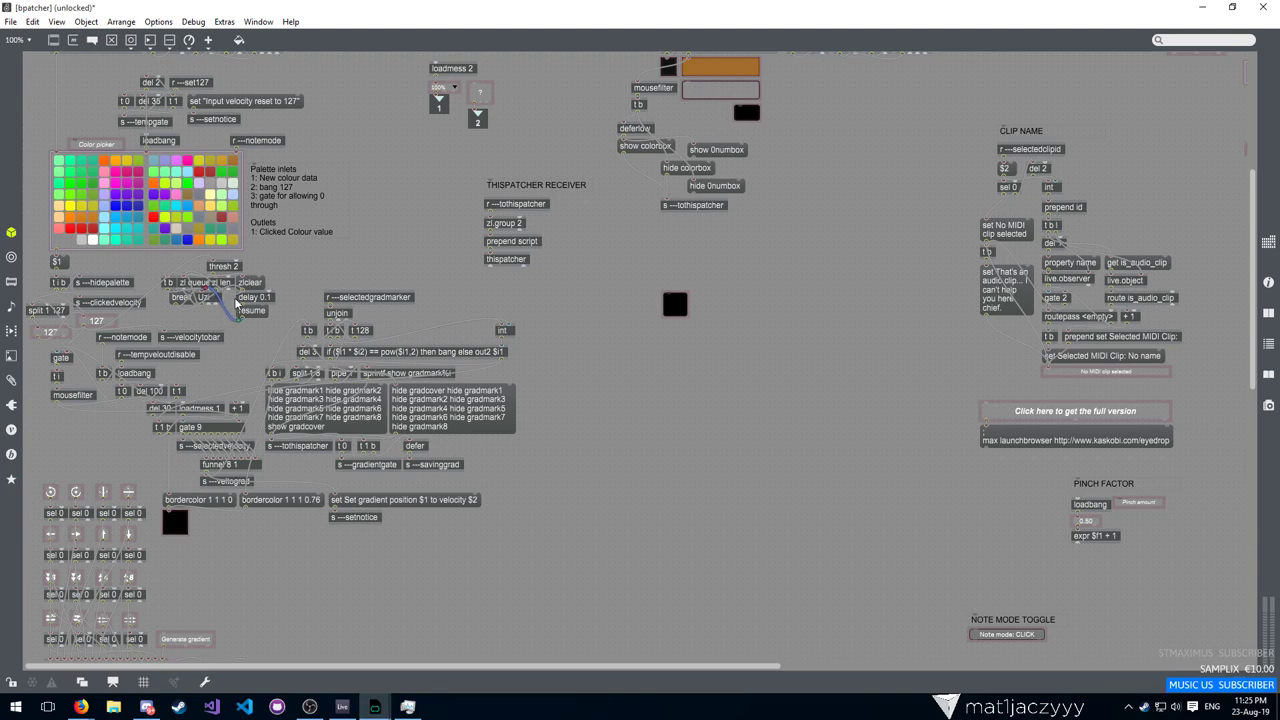
click(233, 293)
click(226, 289)
drag(284, 322, 175, 275)
drag(226, 268, 723, 515)
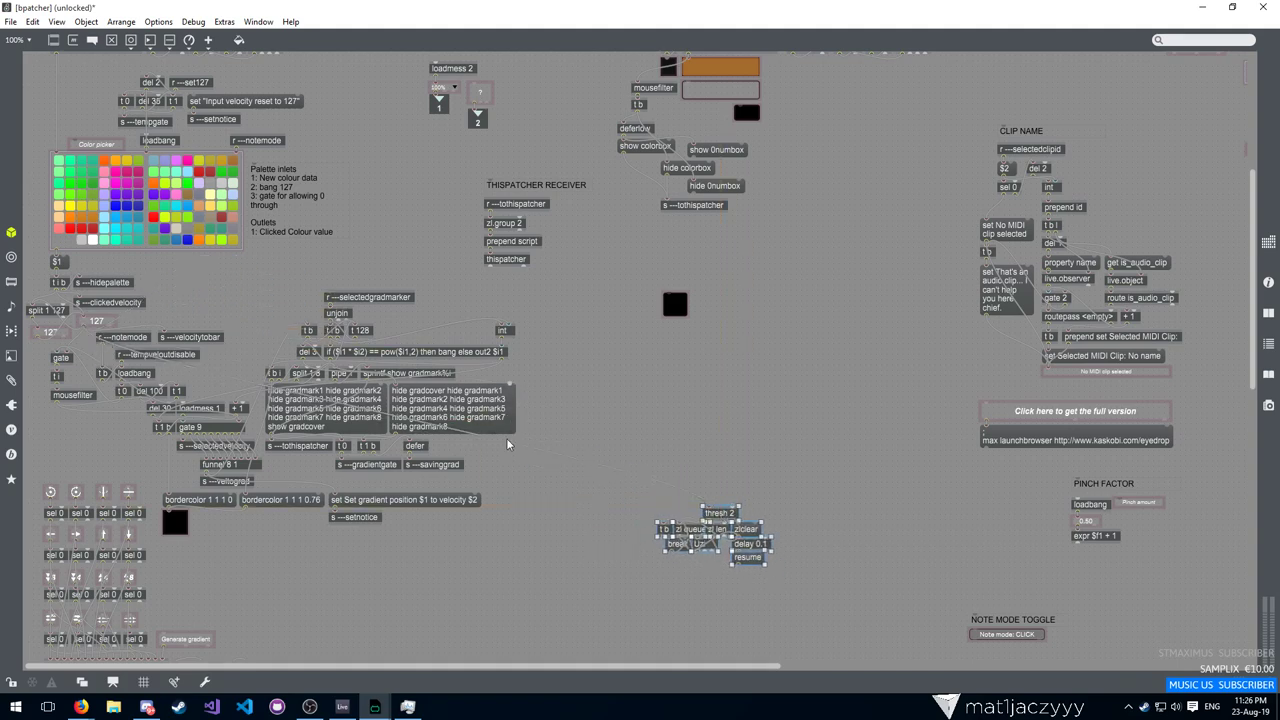
click(615, 483)
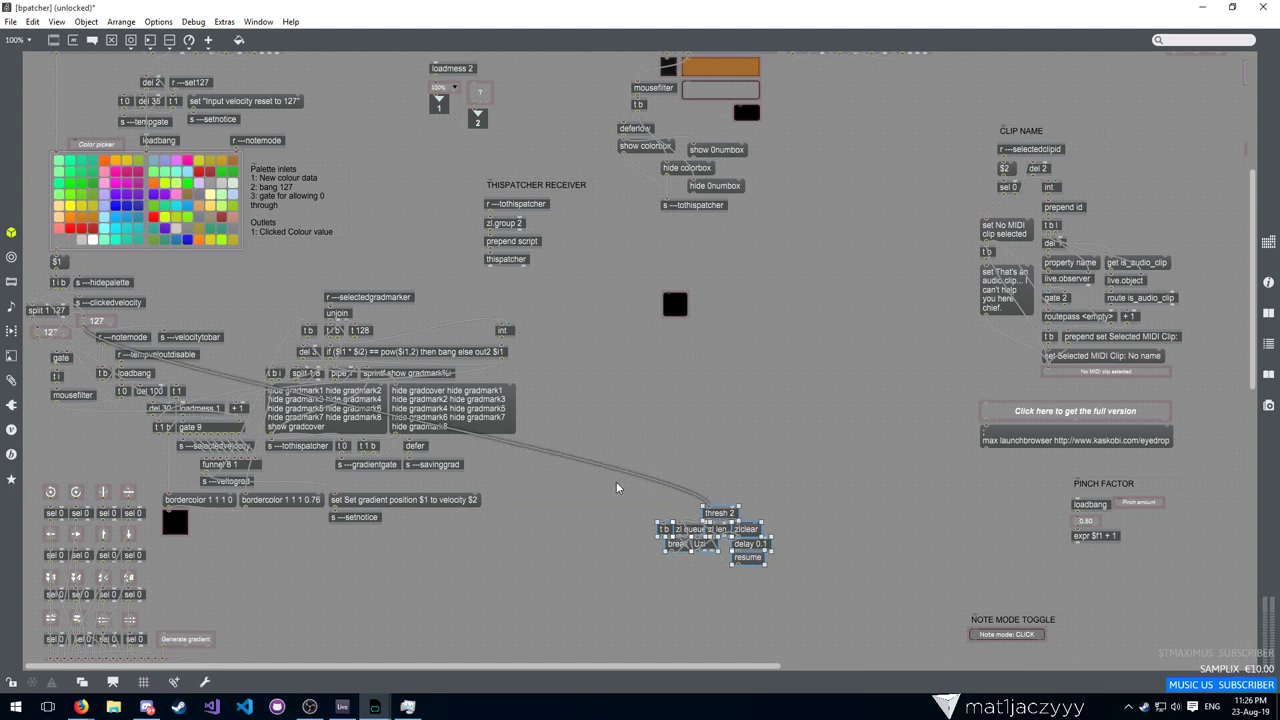
key(Delete)
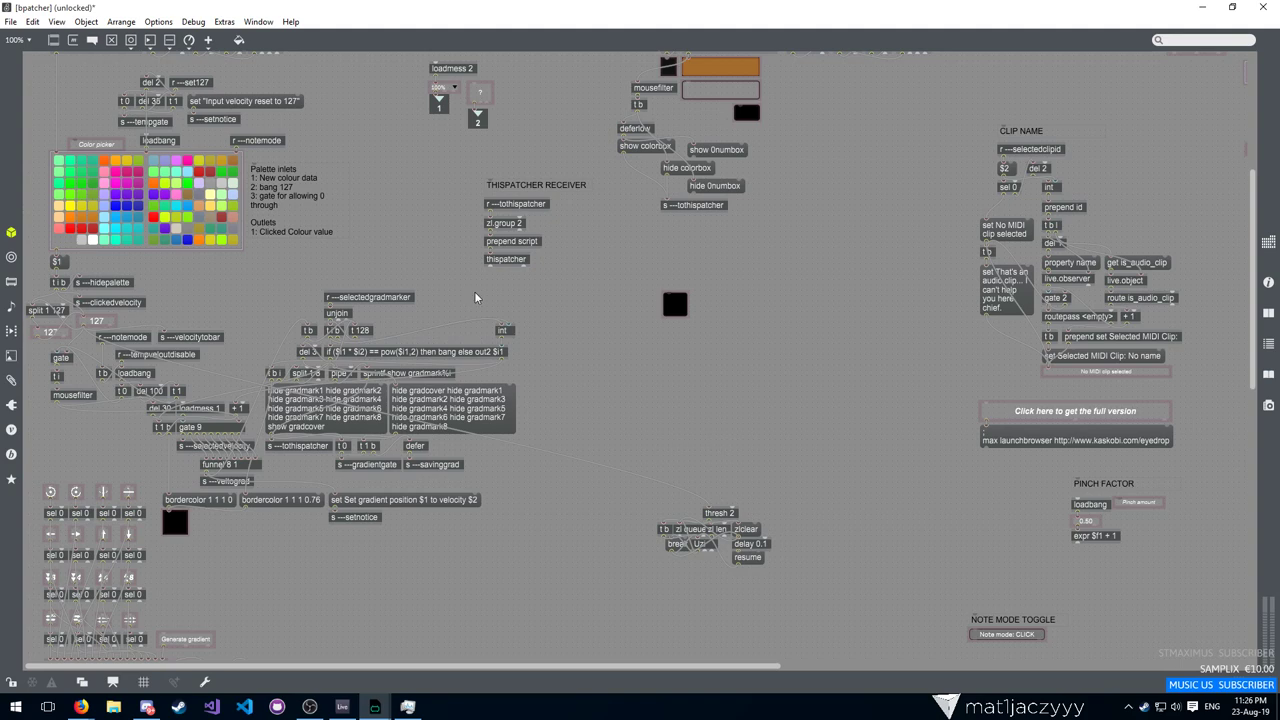
Move the r ---selectedgradmarker object slightly higher above the unjoin object
click(503, 331)
drag(358, 302, 358, 287)
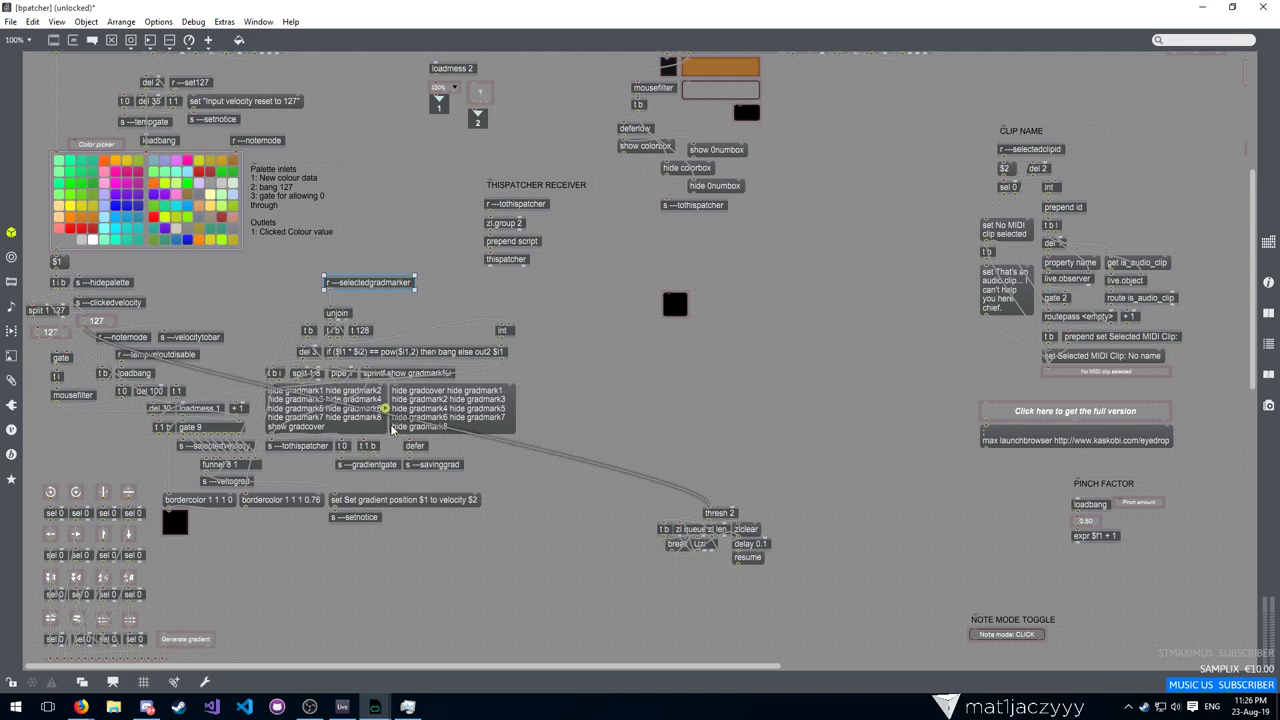
scroll(301, 510, up, 5)
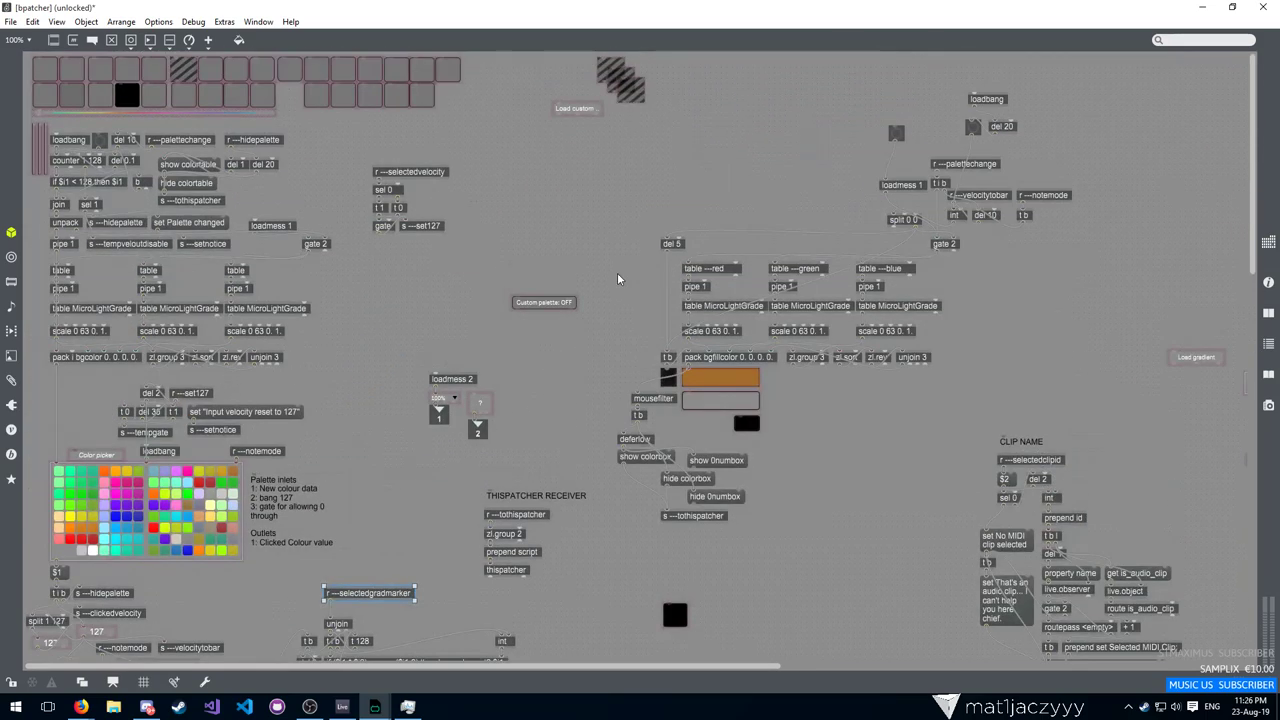
scroll(332, 262, down, 3)
scroll(398, 460, up, 3)
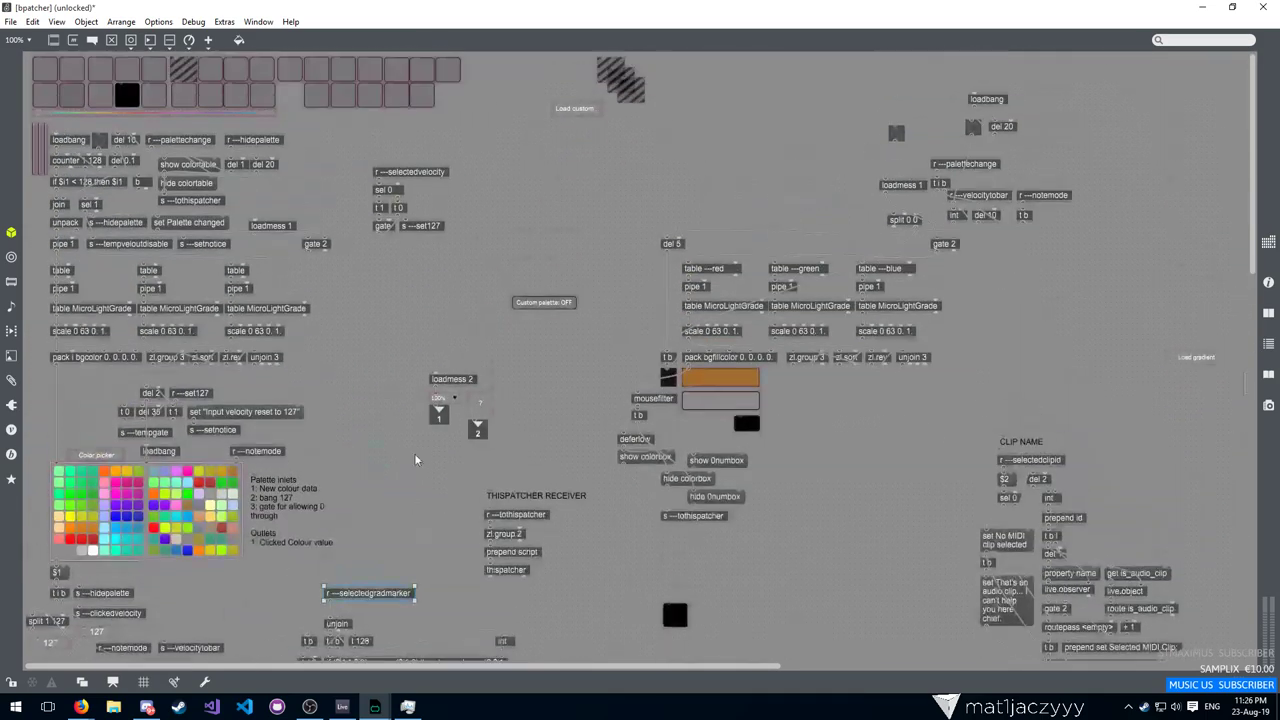
Search the patch for midiin, go to the matching object and examine how it connects to midiparse
key(ctrl+f)
text(midin)
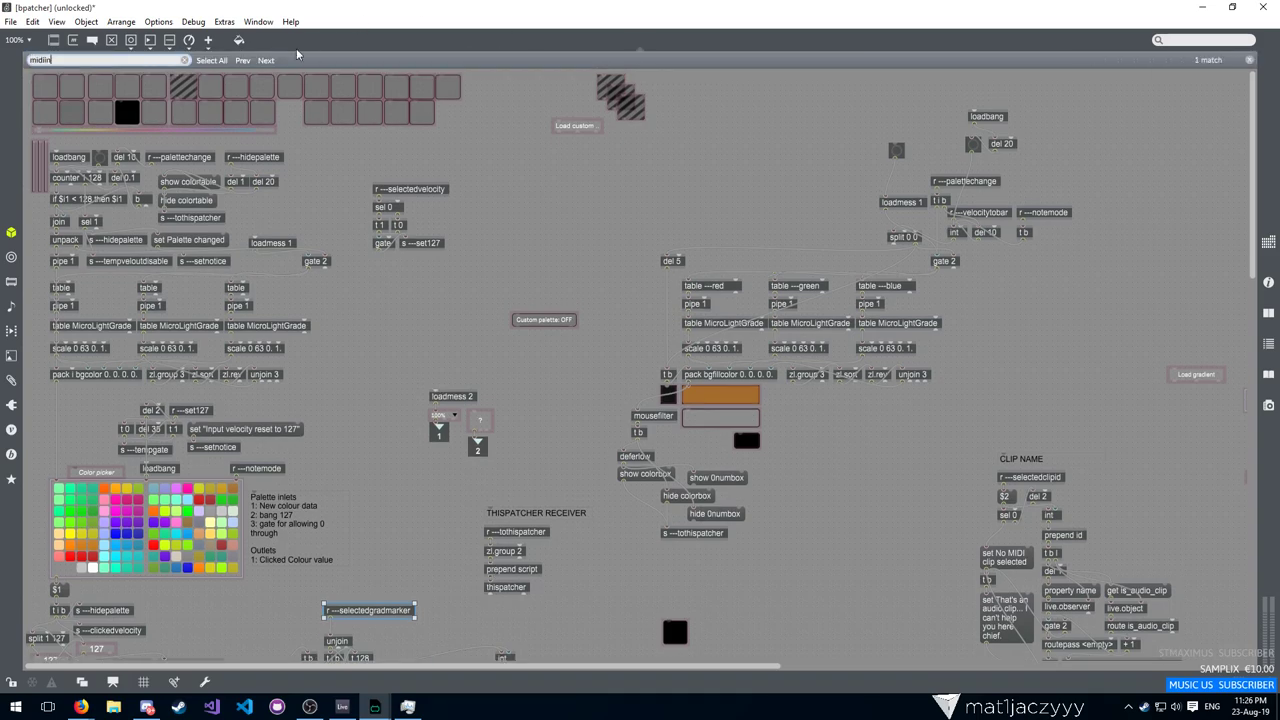
click(211, 60)
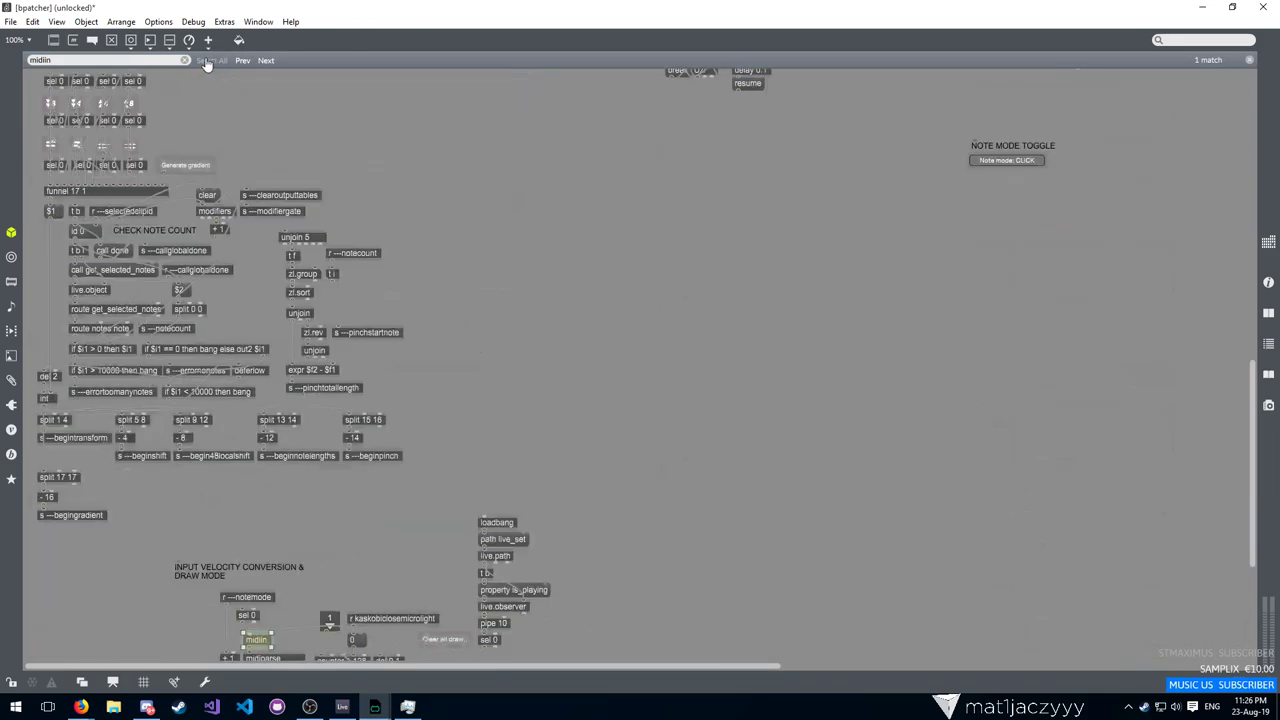
scroll(430, 470, down, 3)
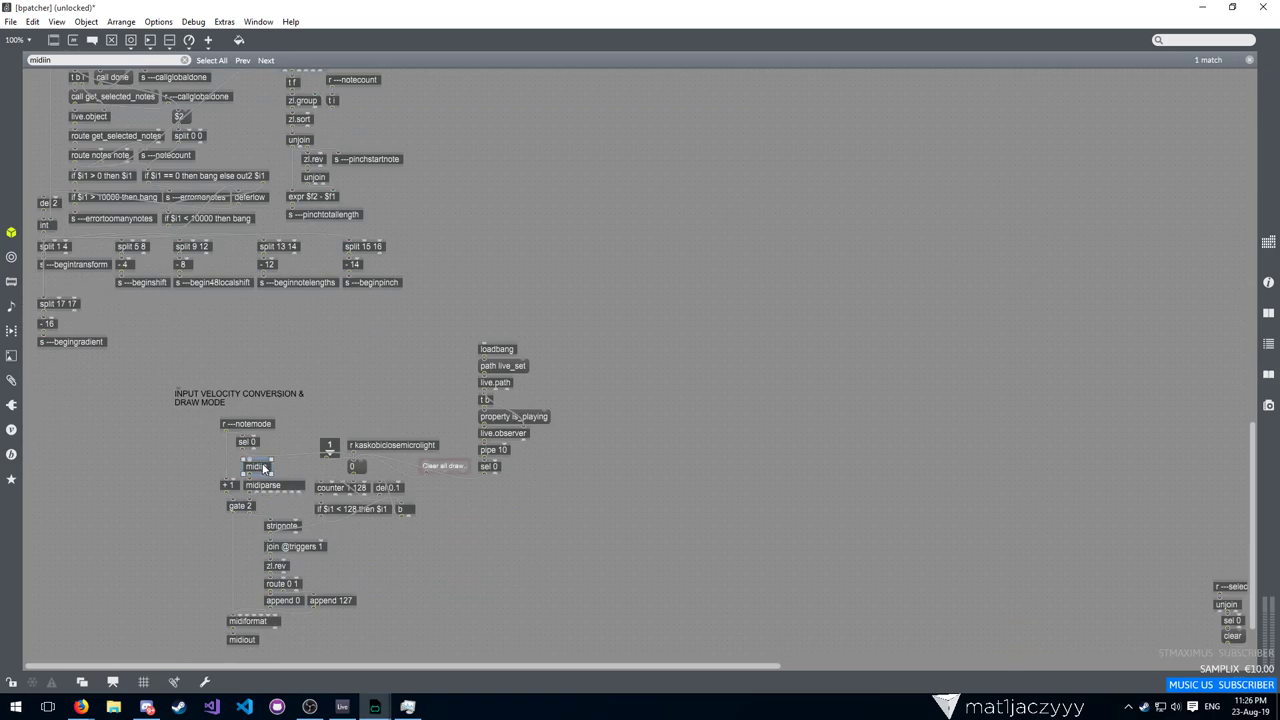
scroll(263, 468, down, 2)
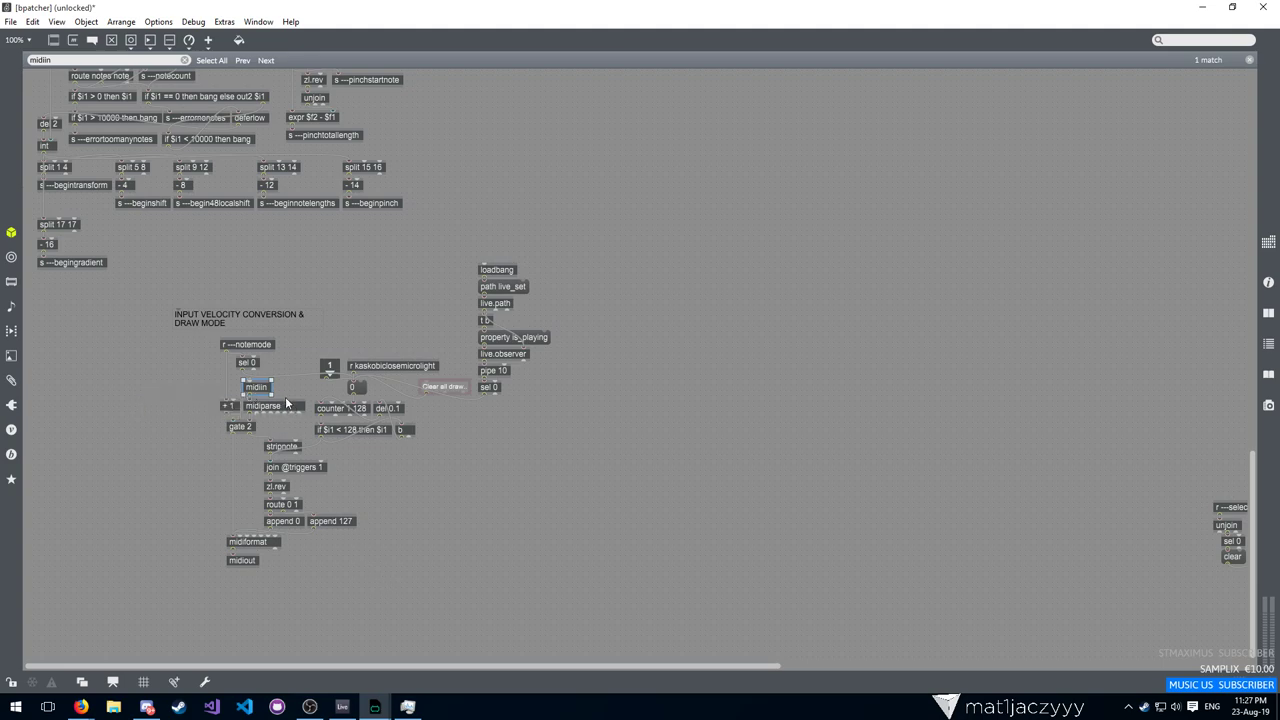
drag(260, 389, 250, 413)
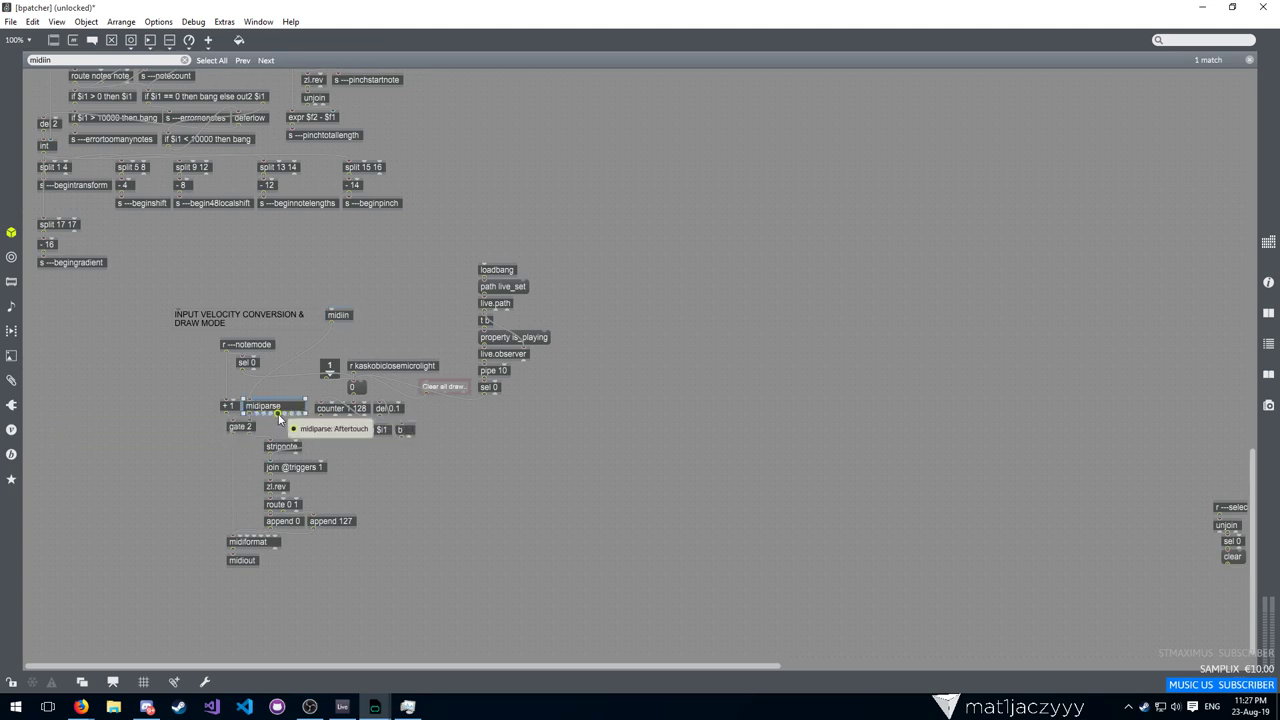
drag(347, 318, 263, 393)
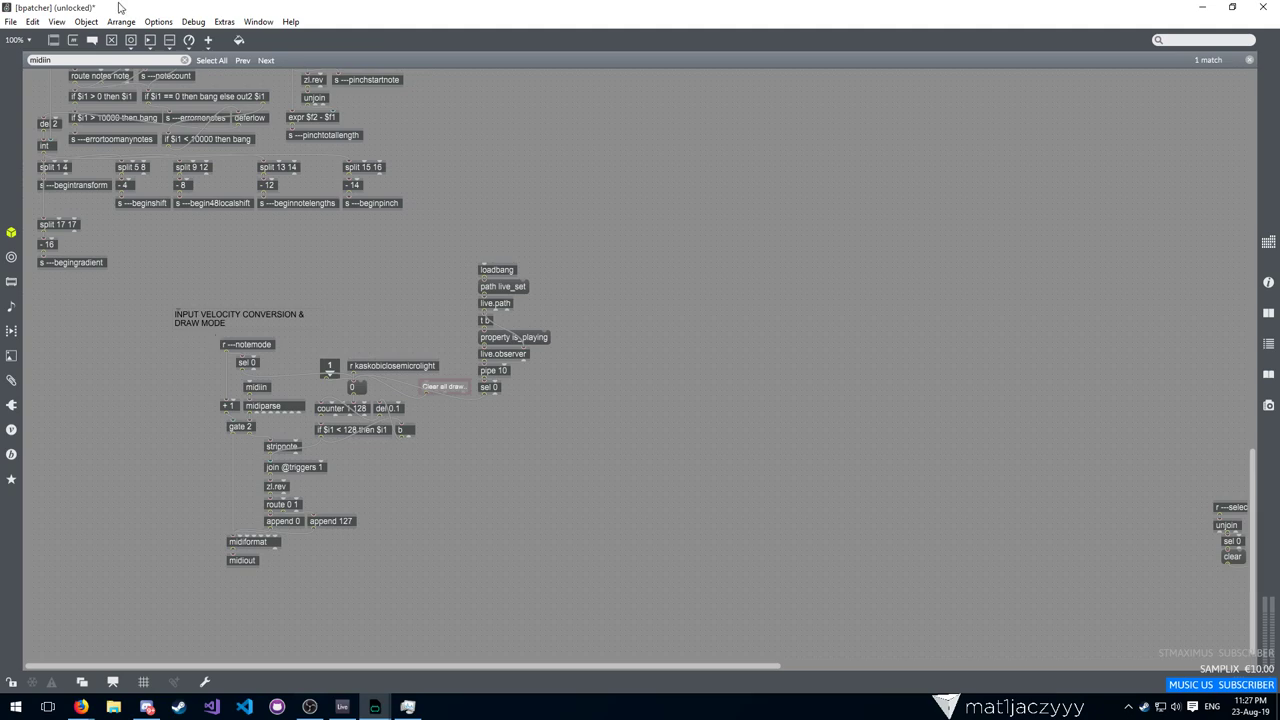
Look over the patch layout between the palette and the input velocity section, including the CHECK NOTE COUNT block
scroll(336, 454, up, 10)
scroll(330, 457, up, 7)
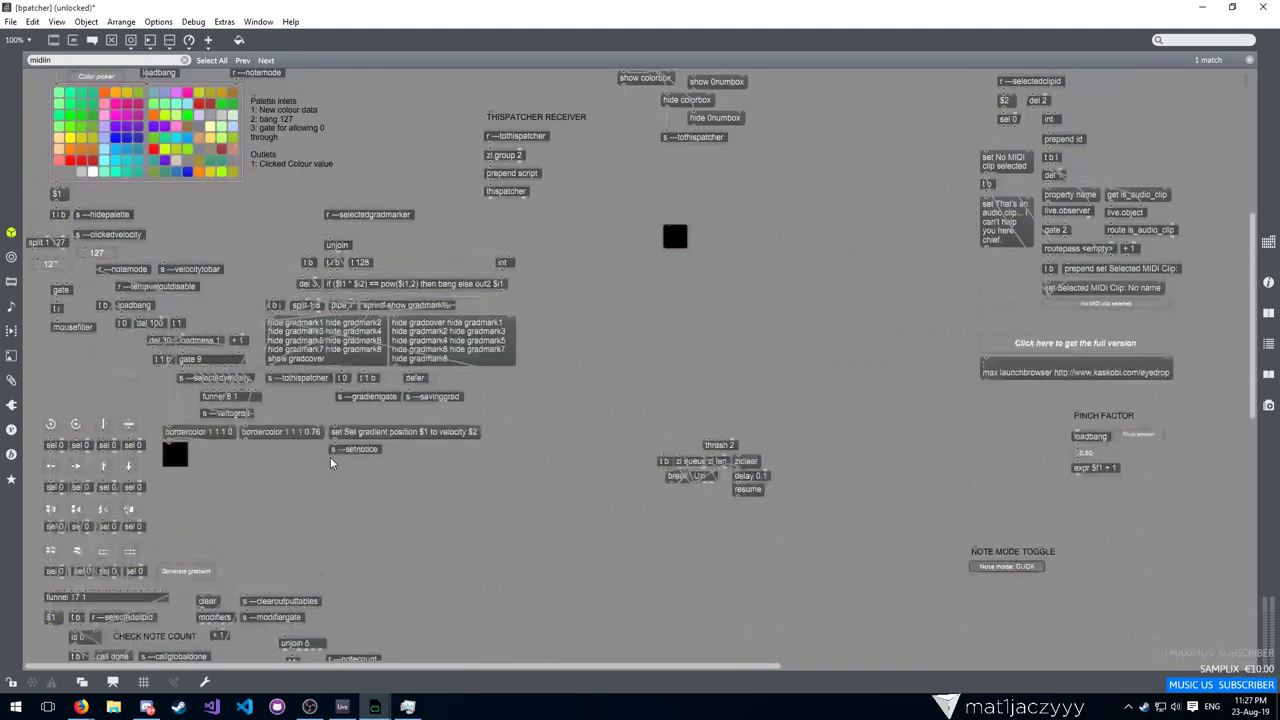
scroll(172, 151, down, 12)
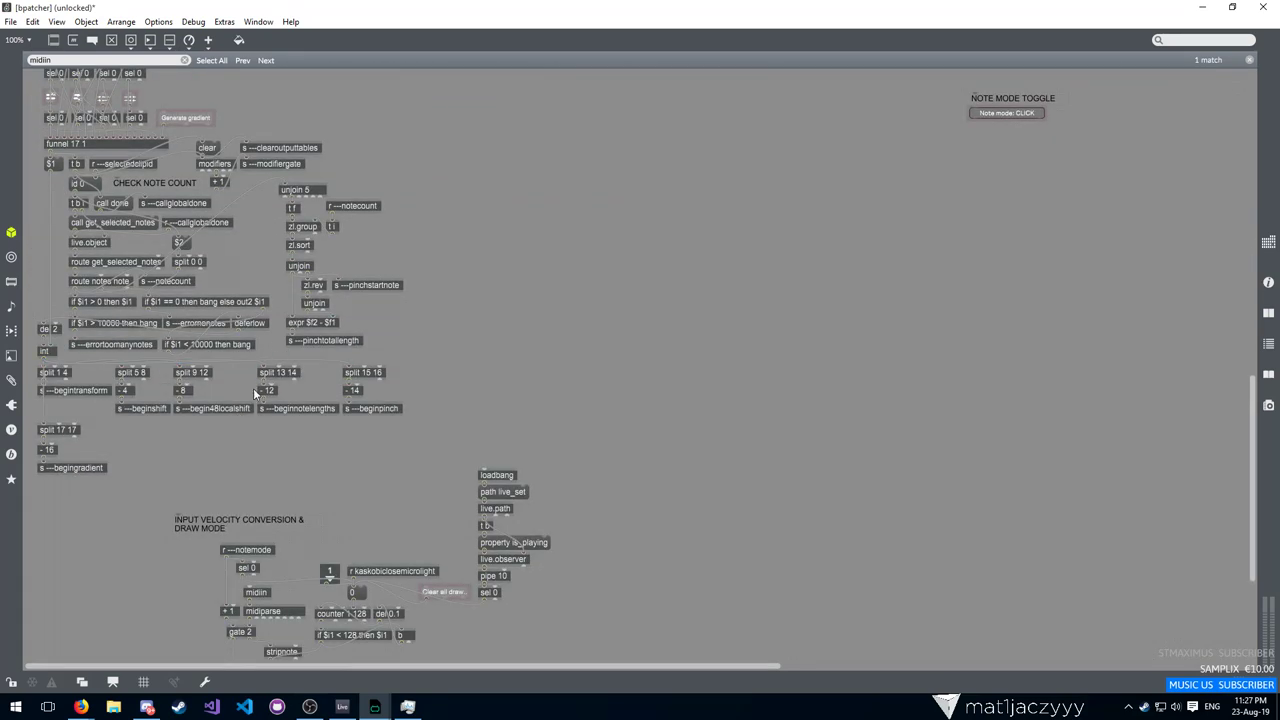
drag(348, 488, 24, 136)
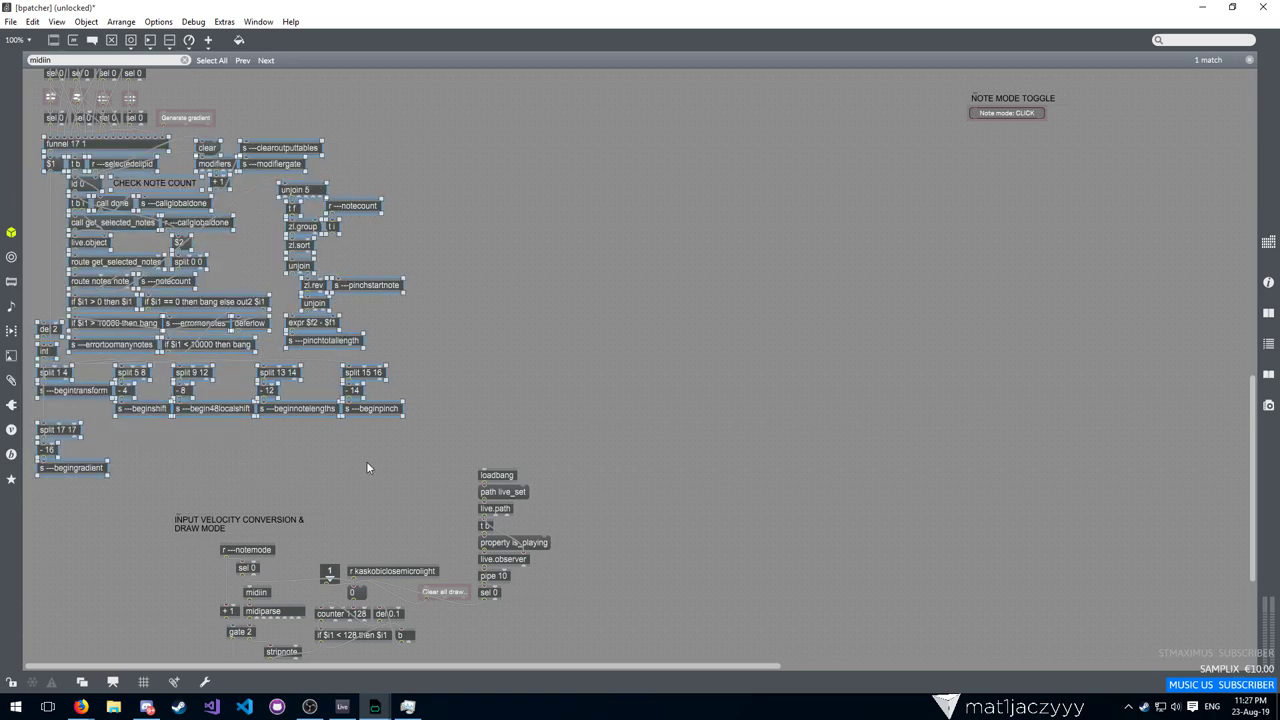
click(366, 463)
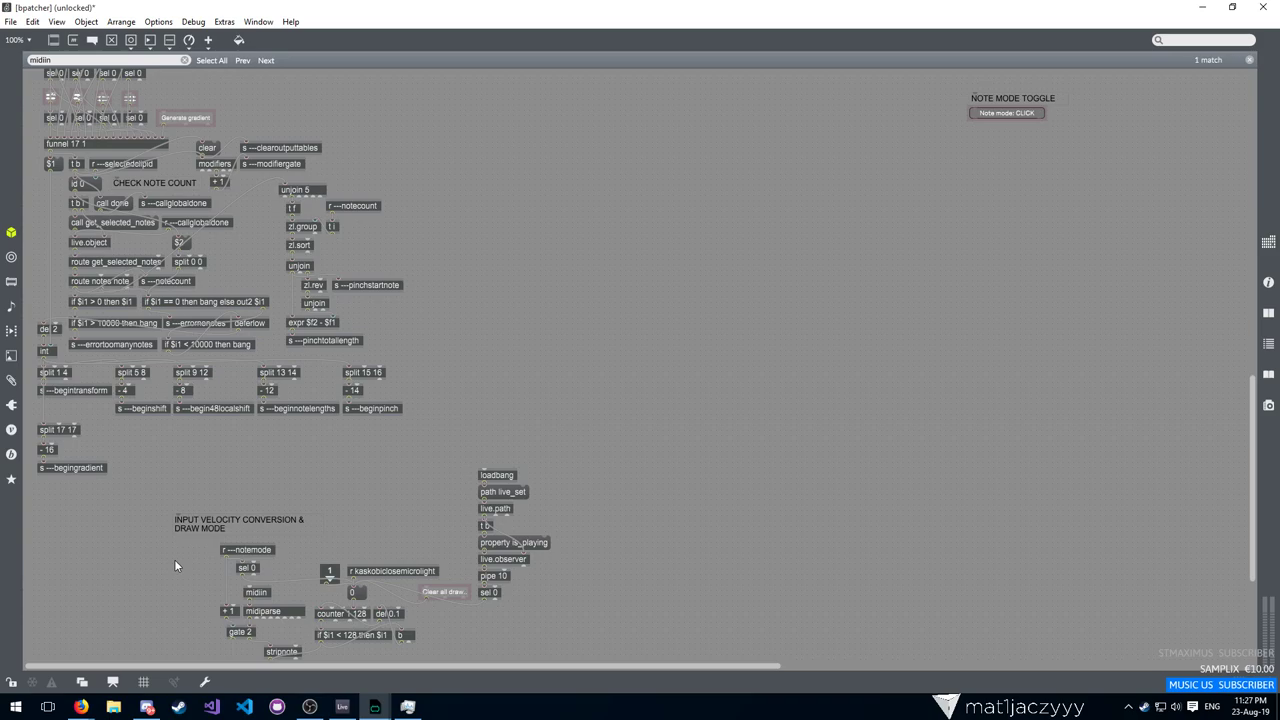
scroll(233, 501, up, 10)
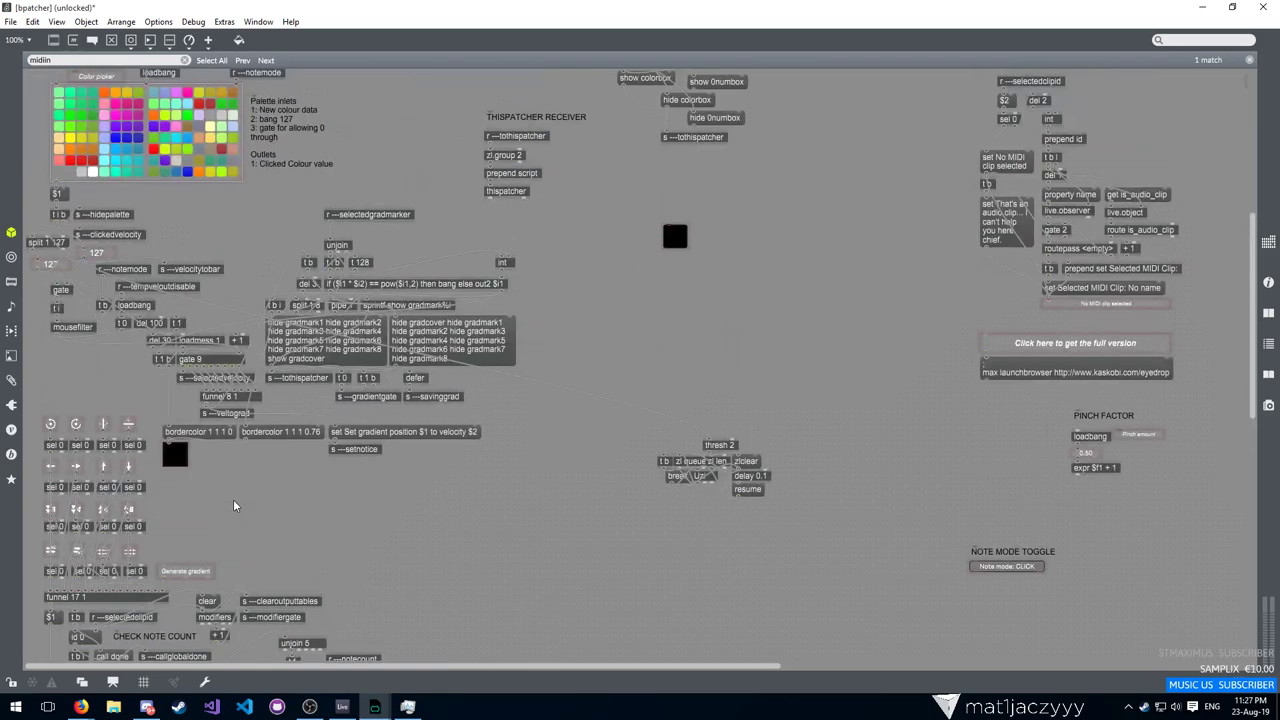
scroll(233, 505, up, 10)
scroll(233, 505, down, 8)
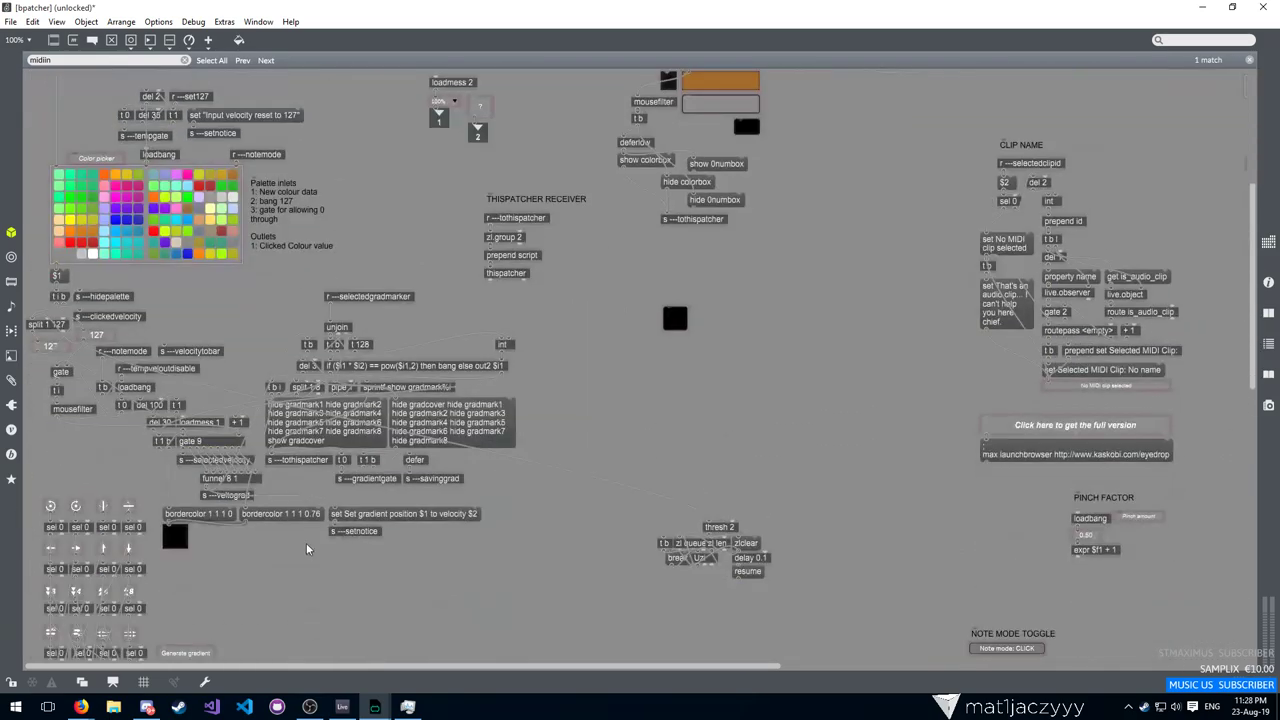
drag(34, 270, 66, 288)
scroll(820, 551, up, 2)
scroll(703, 490, down, 3)
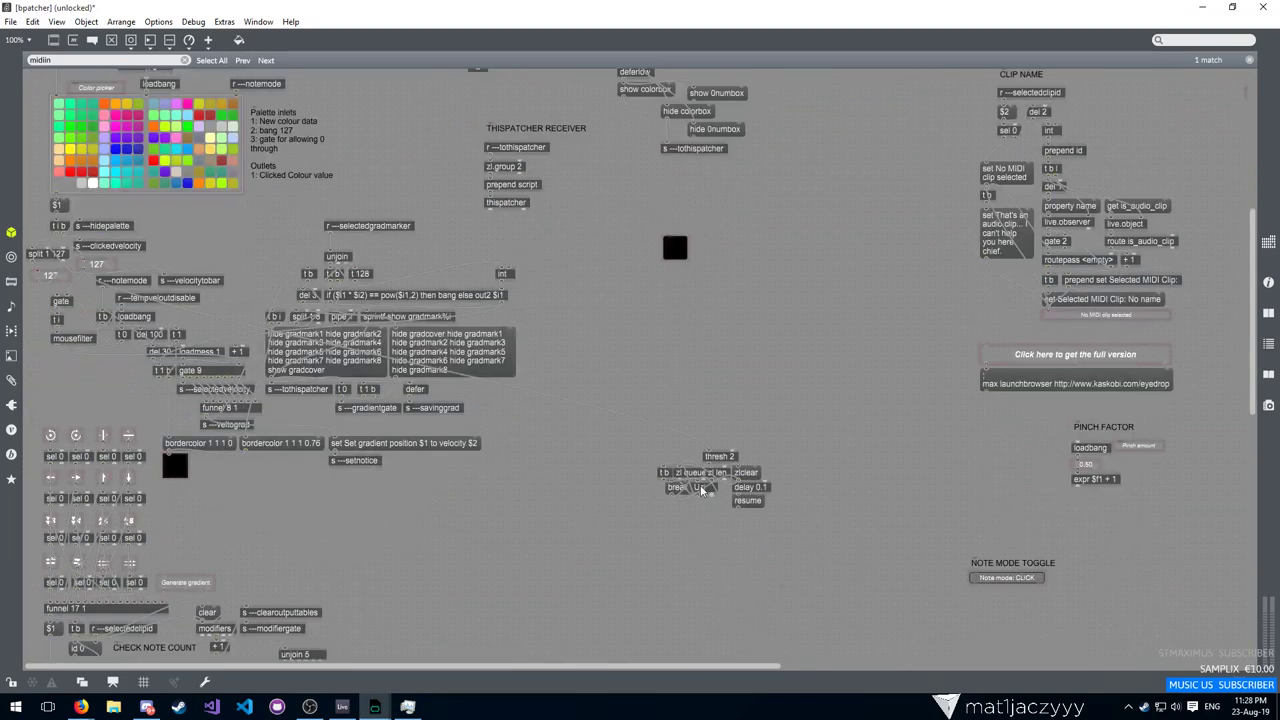
Spread the Uzi, resume, delay 0.1, zl queue, zl len, zlclear and break objects apart beneath thresh 2
drag(811, 533, 699, 554)
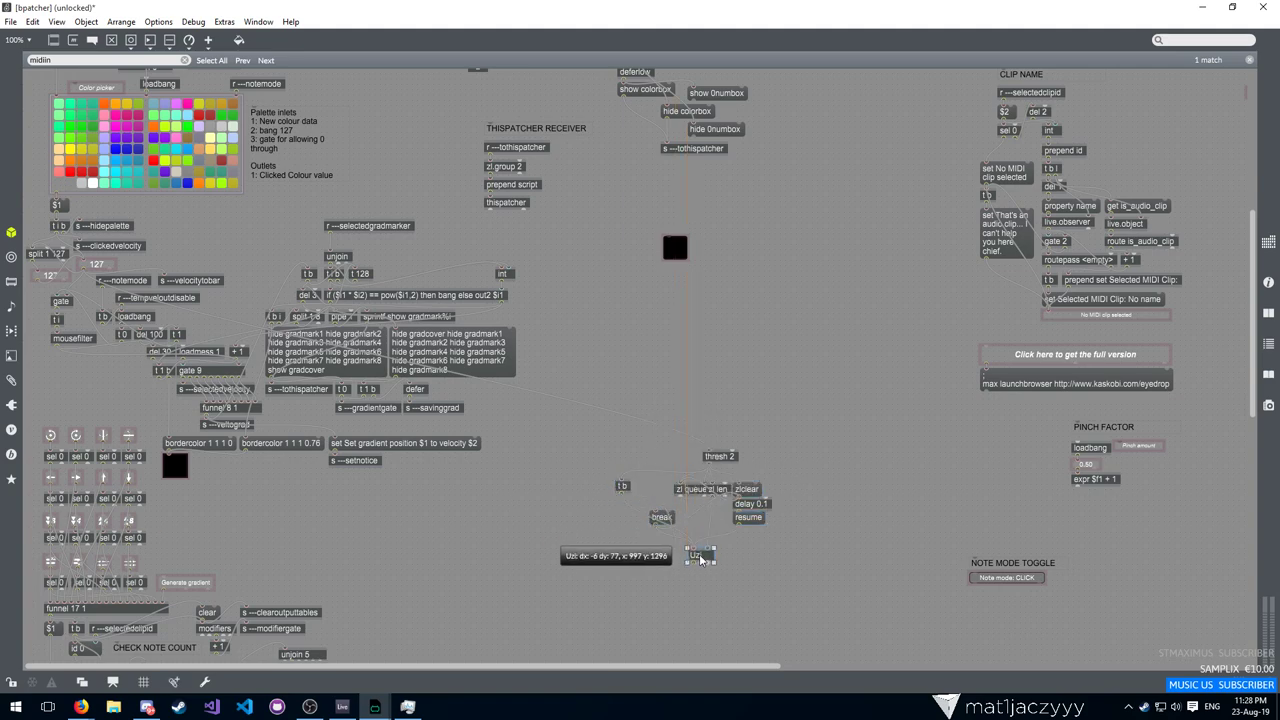
drag(749, 518, 785, 526)
click(689, 500)
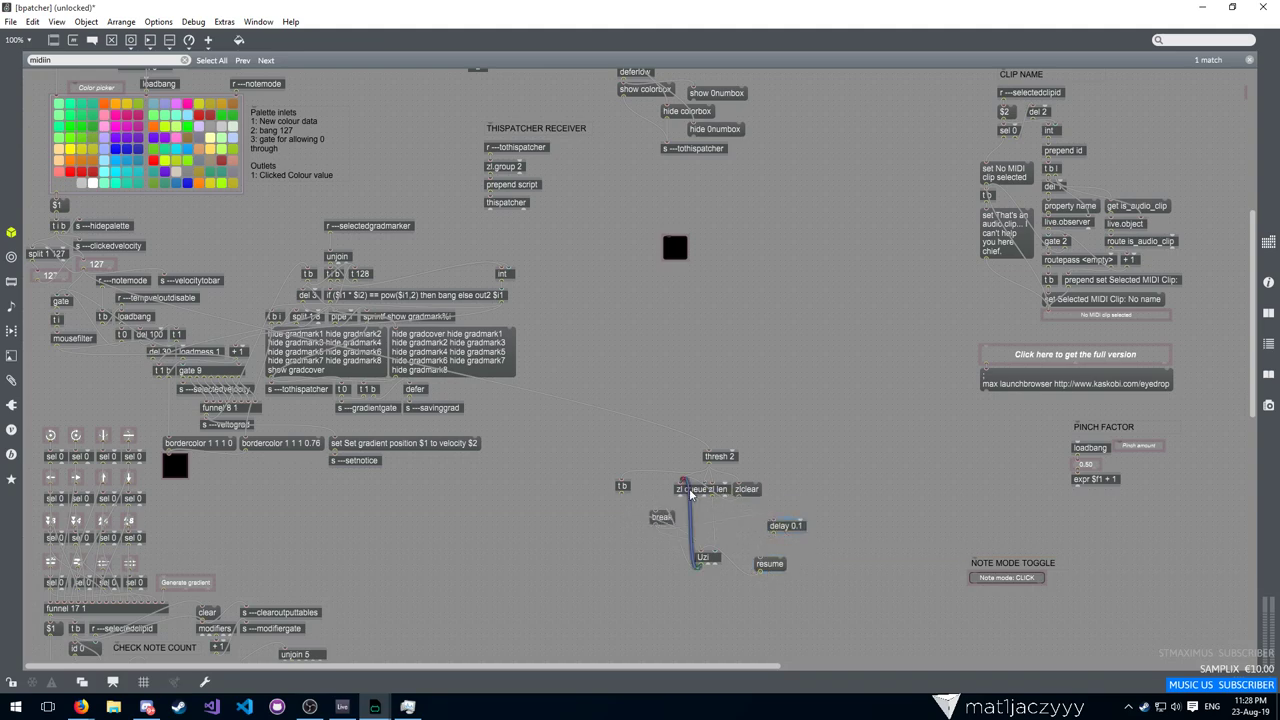
drag(682, 489, 652, 486)
drag(749, 490, 722, 497)
drag(656, 520, 727, 620)
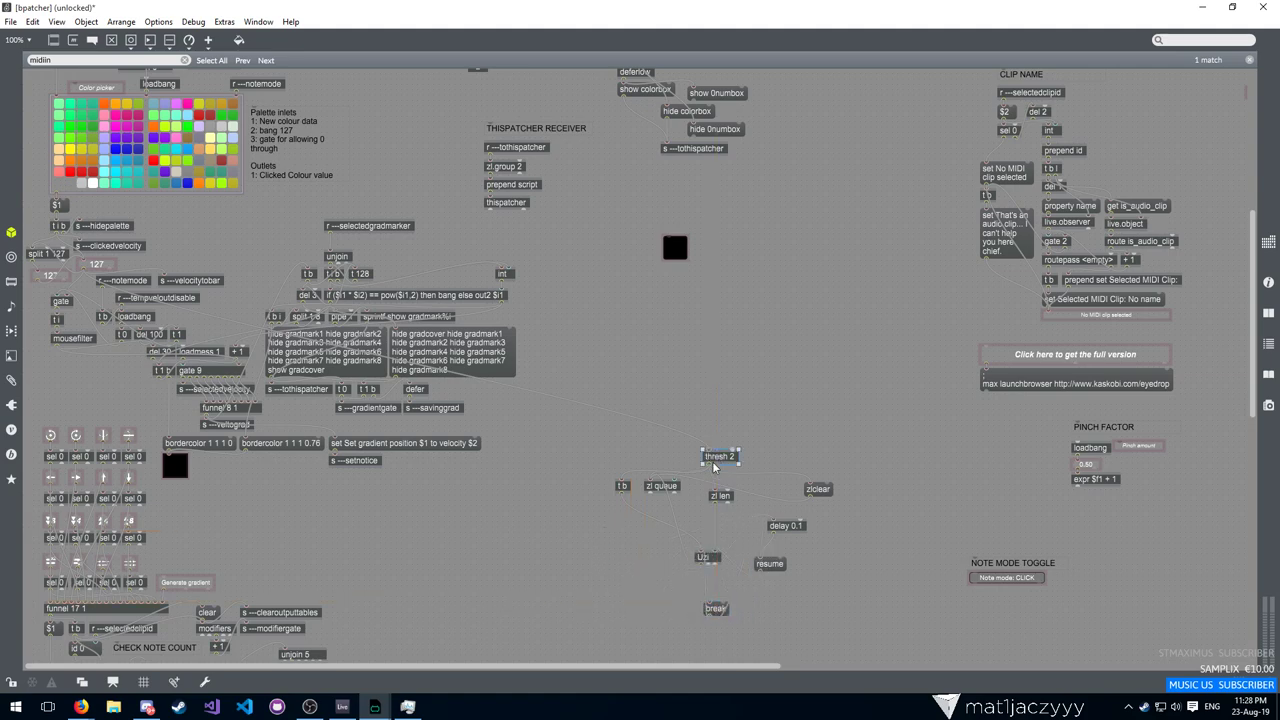
Check the connections leaving thresh 2 and inspect its object text and arguments
drag(707, 463, 619, 481)
click(728, 459)
double_click(731, 459)
drag(731, 456, 703, 456)
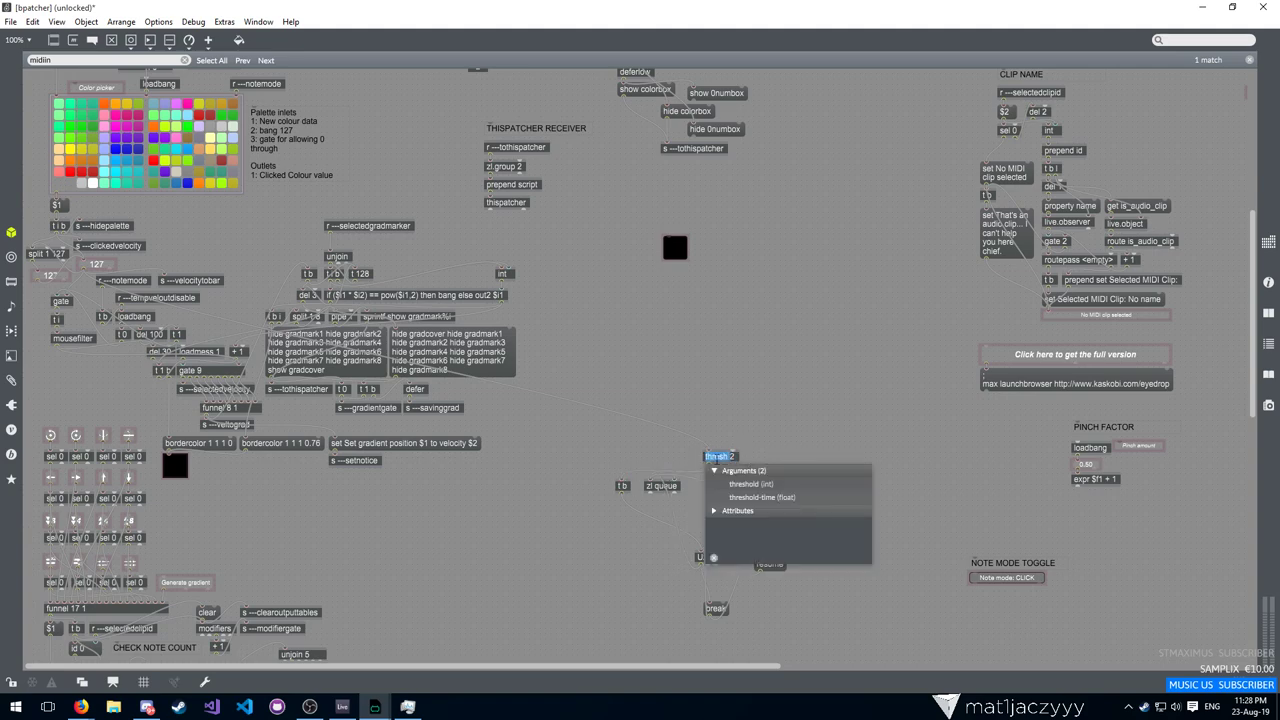
click(745, 461)
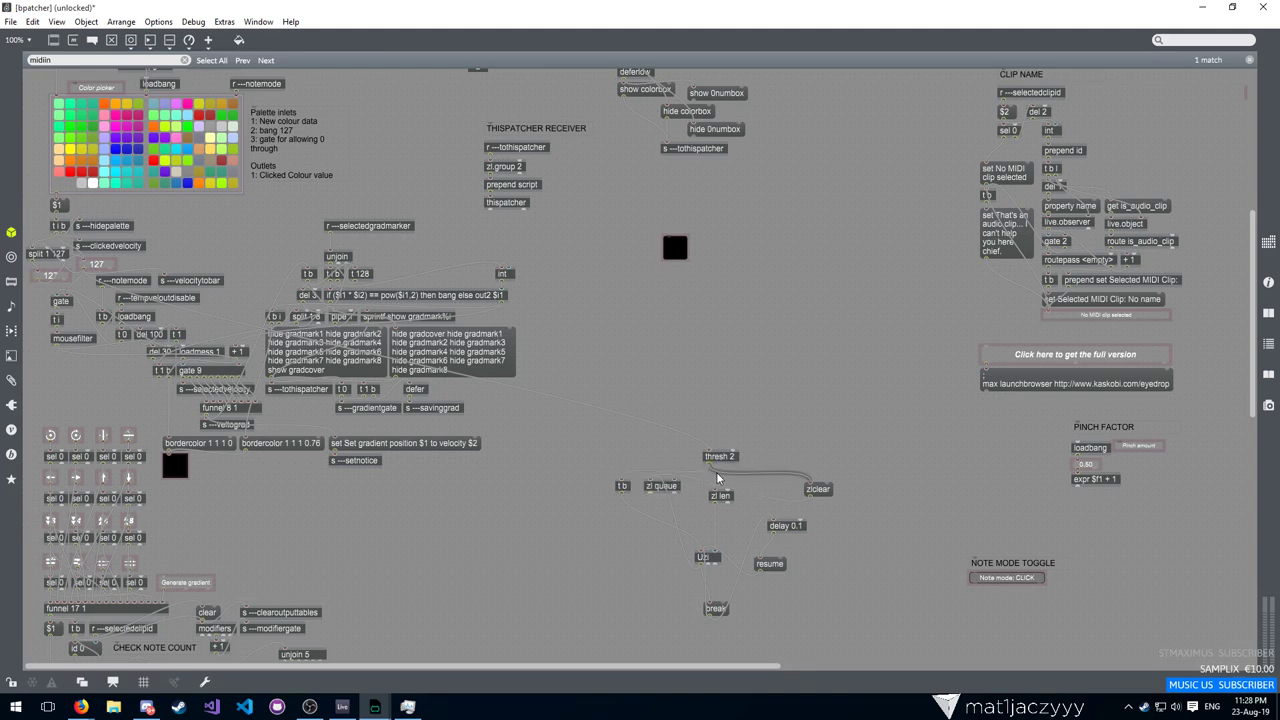
Try adding a t i i i object above thresh 2 and connecting it to the t b and zl len objects
click(813, 490)
click(622, 486)
text(nt i i i)
key(Return)
click(748, 401)
click(748, 401)
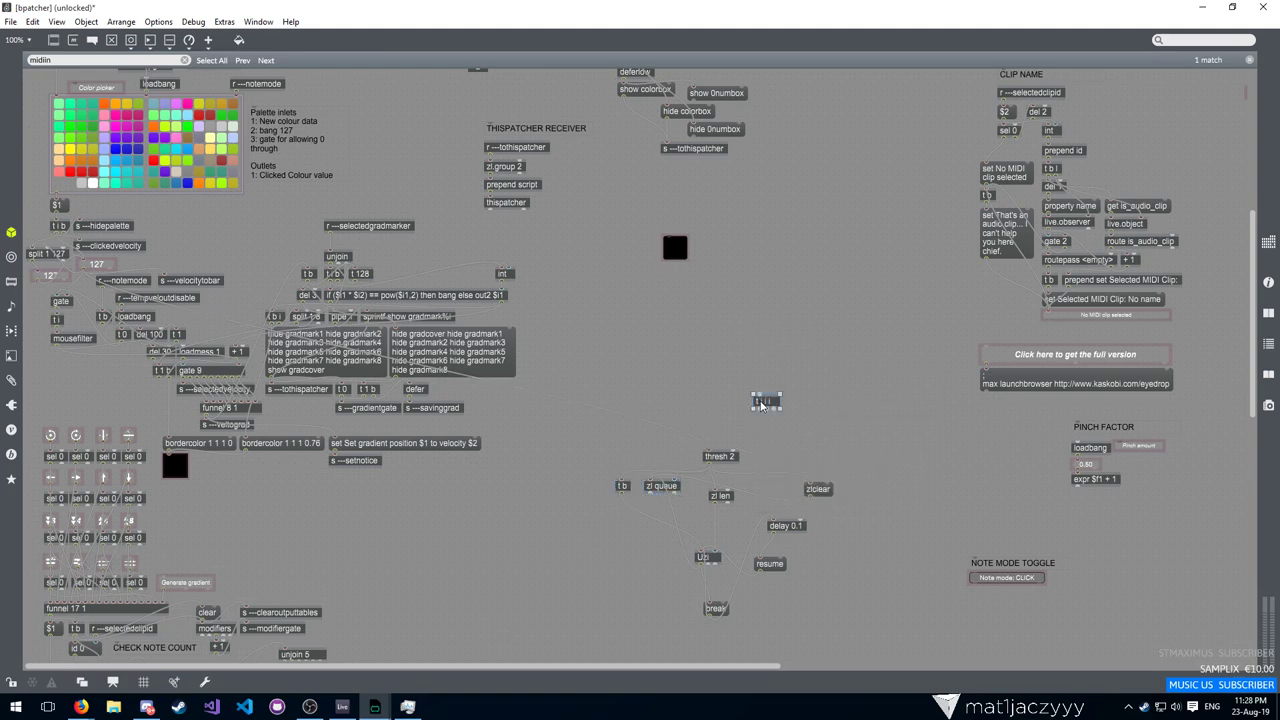
double_click(762, 402)
click(785, 401)
drag(622, 480, 621, 481)
drag(766, 409, 716, 490)
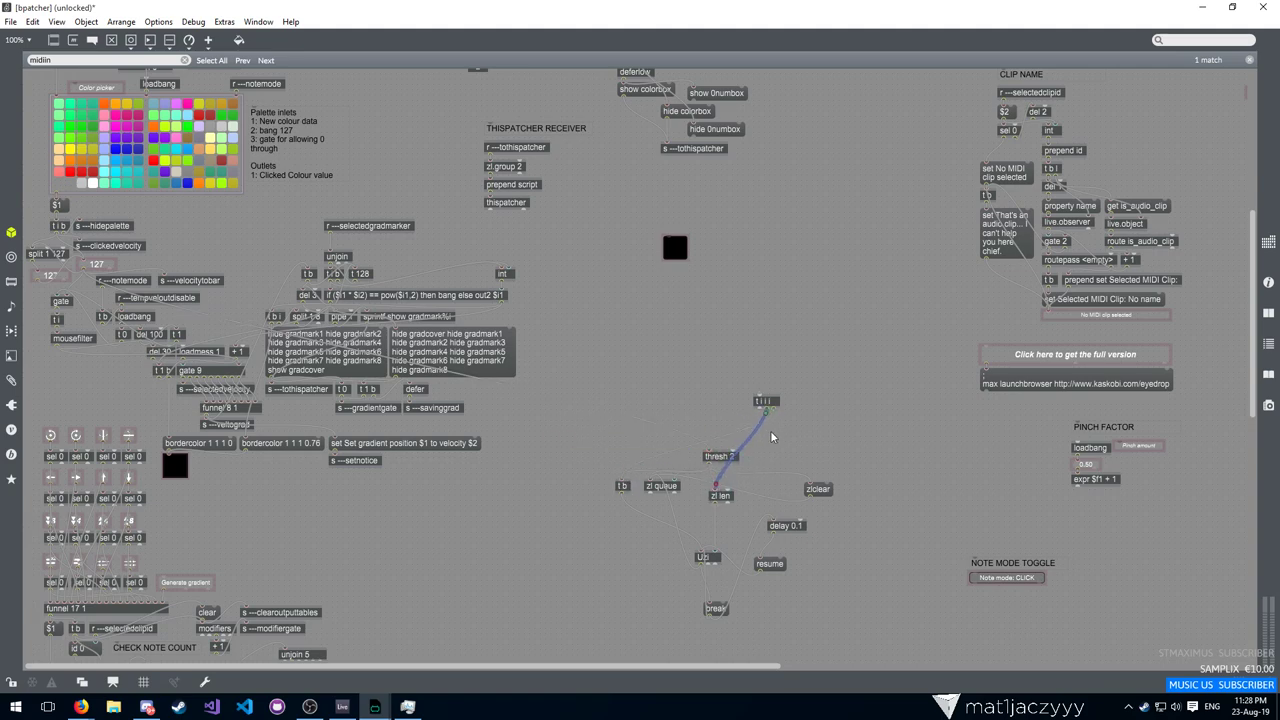
Delete the trial t i i i object and its test connections
click(625, 484)
drag(619, 491, 715, 494)
click(623, 504)
key(Delete)
click(754, 429)
key(Delete)
Align the zl len object with the row containing t b and zl queue
click(721, 495)
drag(722, 500, 721, 487)
click(826, 414)
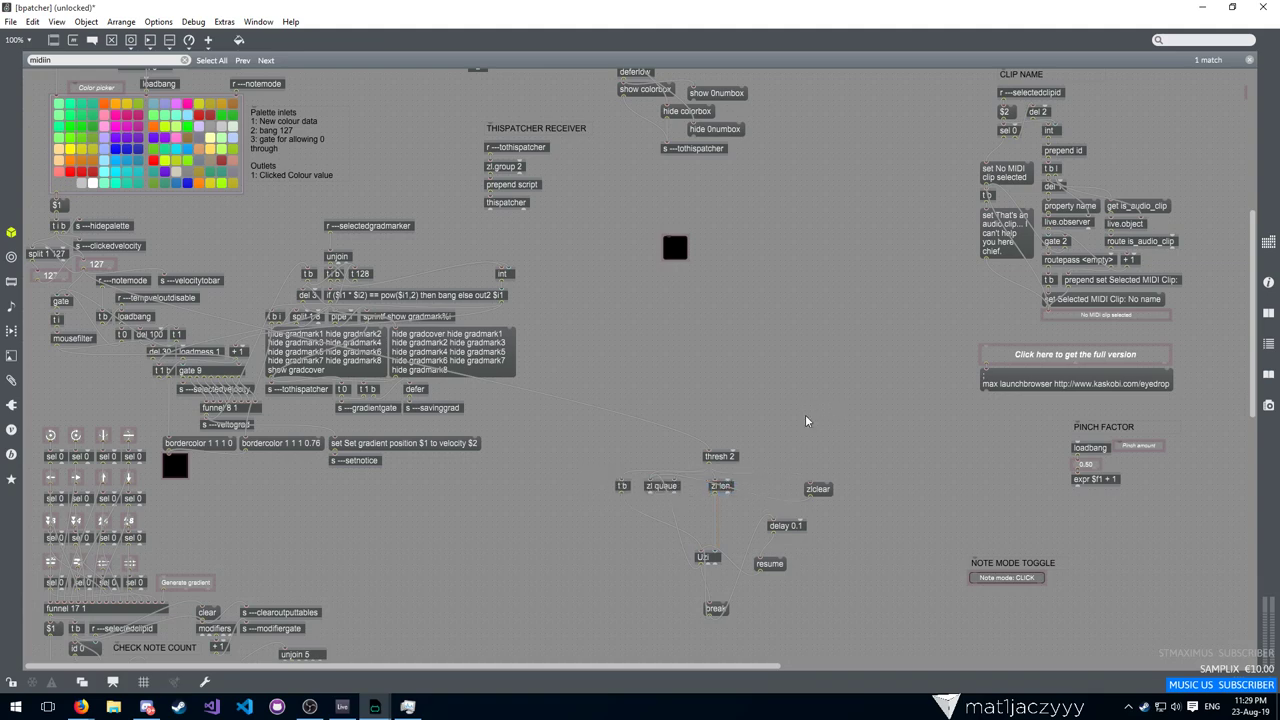
Try placing zlclear ahead of the t b object, and return it to the far end of the row
drag(584, 470, 829, 520)
click(777, 500)
key(Delete)
drag(810, 493, 563, 488)
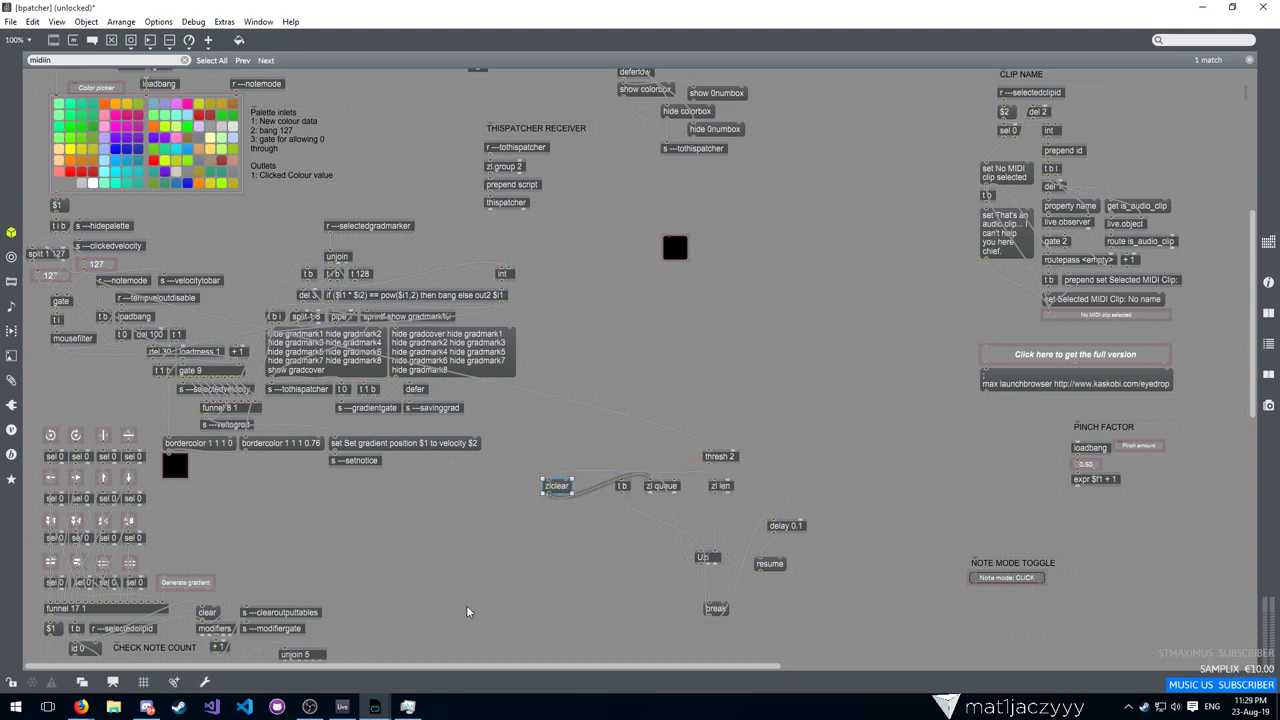
click(718, 489)
click(552, 488)
drag(548, 494, 816, 496)
Lower zl queue and zl len together beneath their row, and stack break, delay 0.1 and resume under Uzi
drag(661, 487, 721, 515)
right_click(680, 494)
click(700, 501)
drag(716, 611, 707, 593)
drag(782, 527, 712, 622)
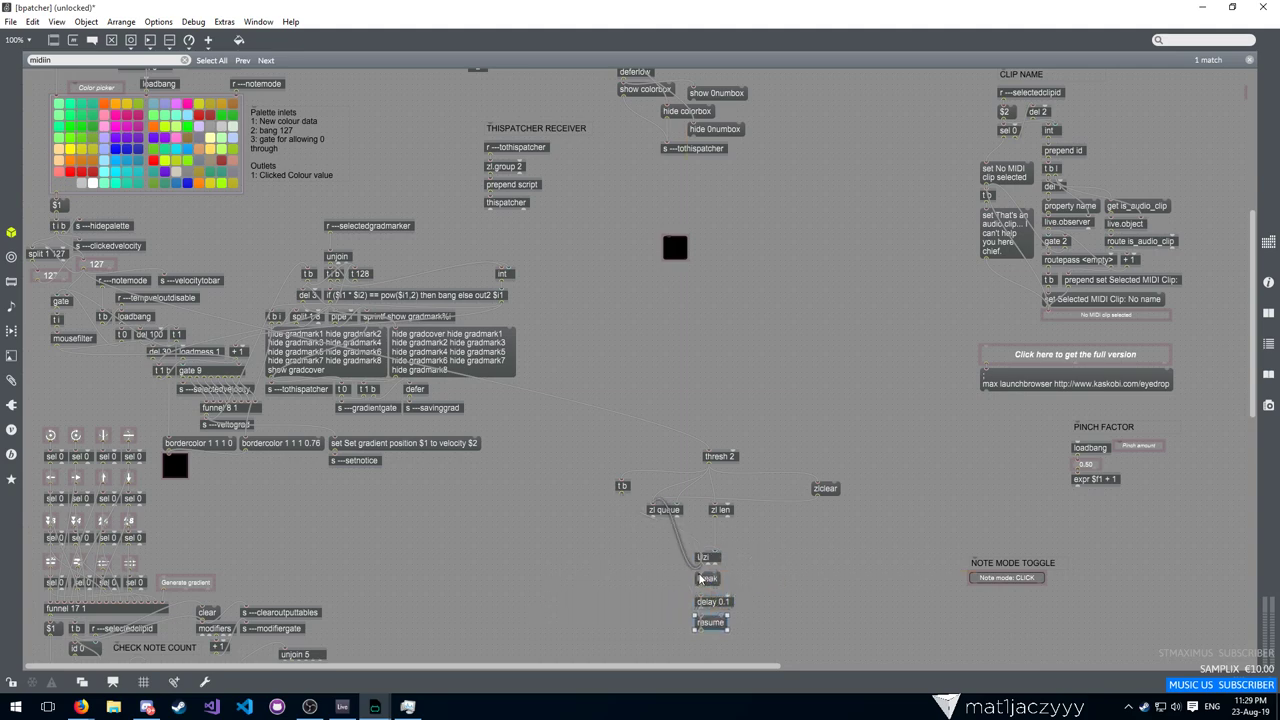
Route the patch cords running into Uzi from resume and zl queue into right-angled segments
right_click(701, 582)
click(755, 438)
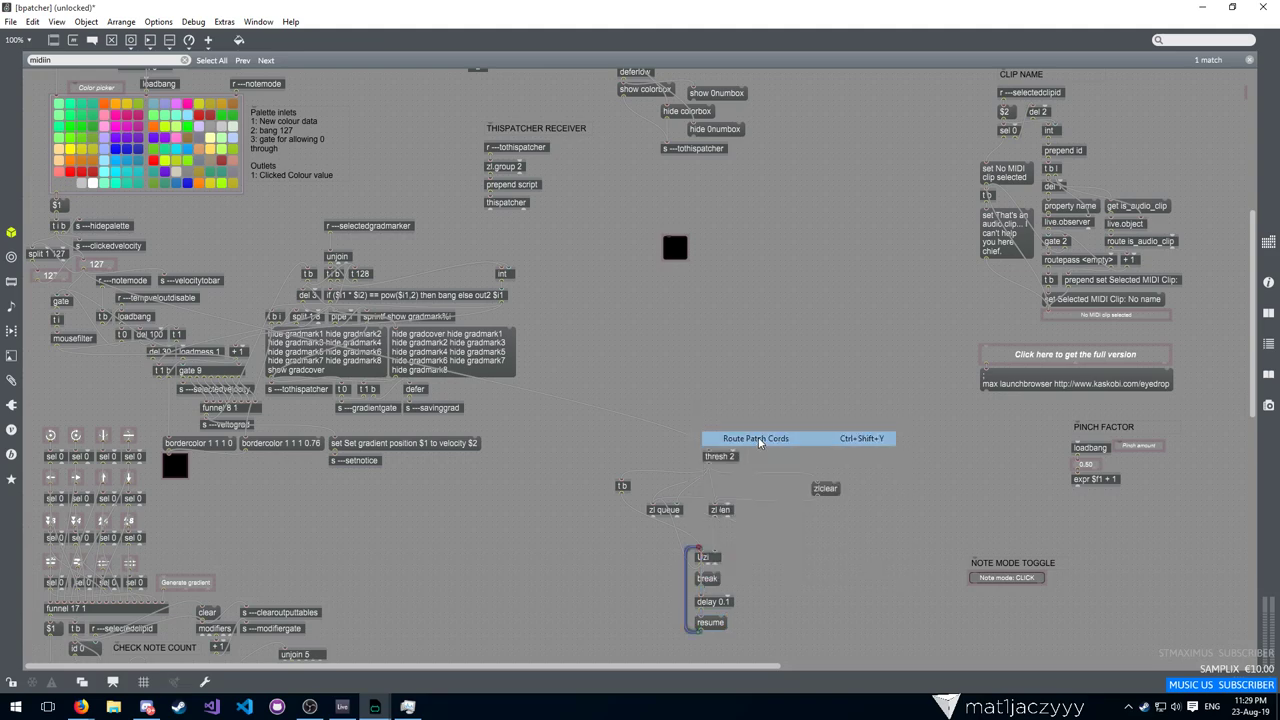
right_click(664, 522)
click(720, 382)
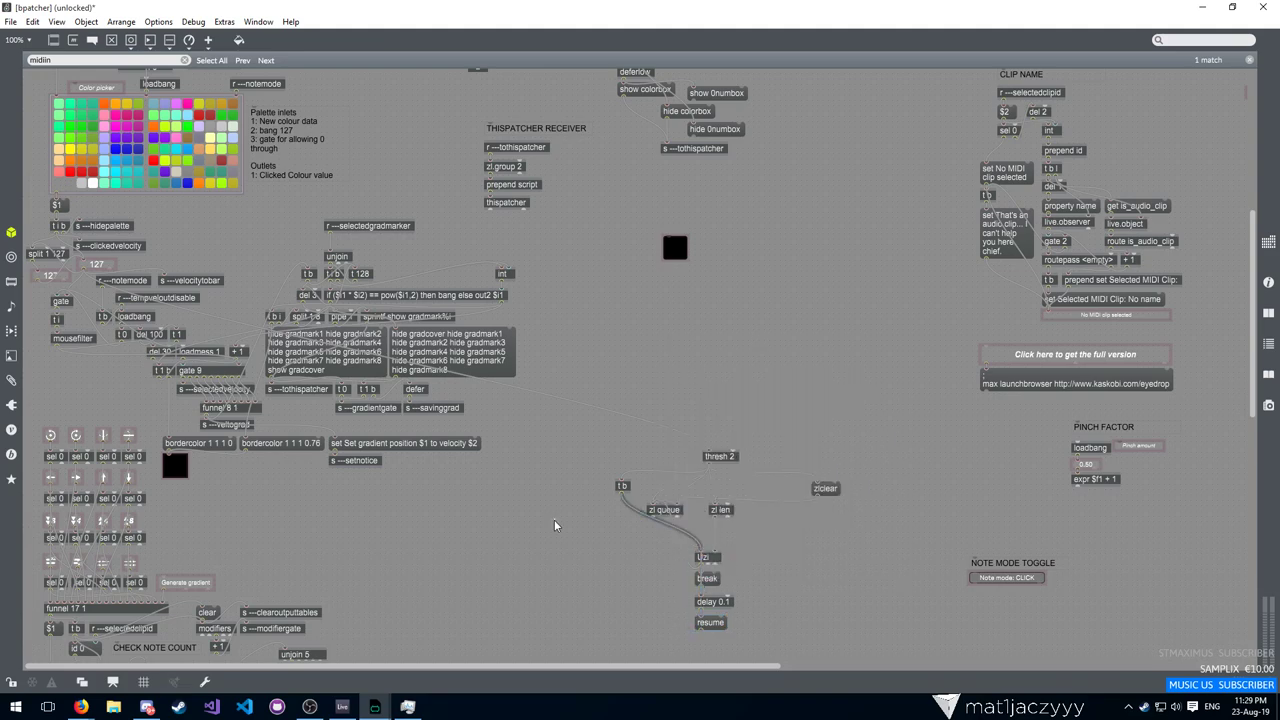
Stack t b and zl len above Uzi, line up thresh 2 with that column, and place zl queue under zlclear
drag(676, 512, 828, 521)
drag(720, 509, 721, 535)
drag(627, 489, 707, 519)
drag(718, 460, 711, 460)
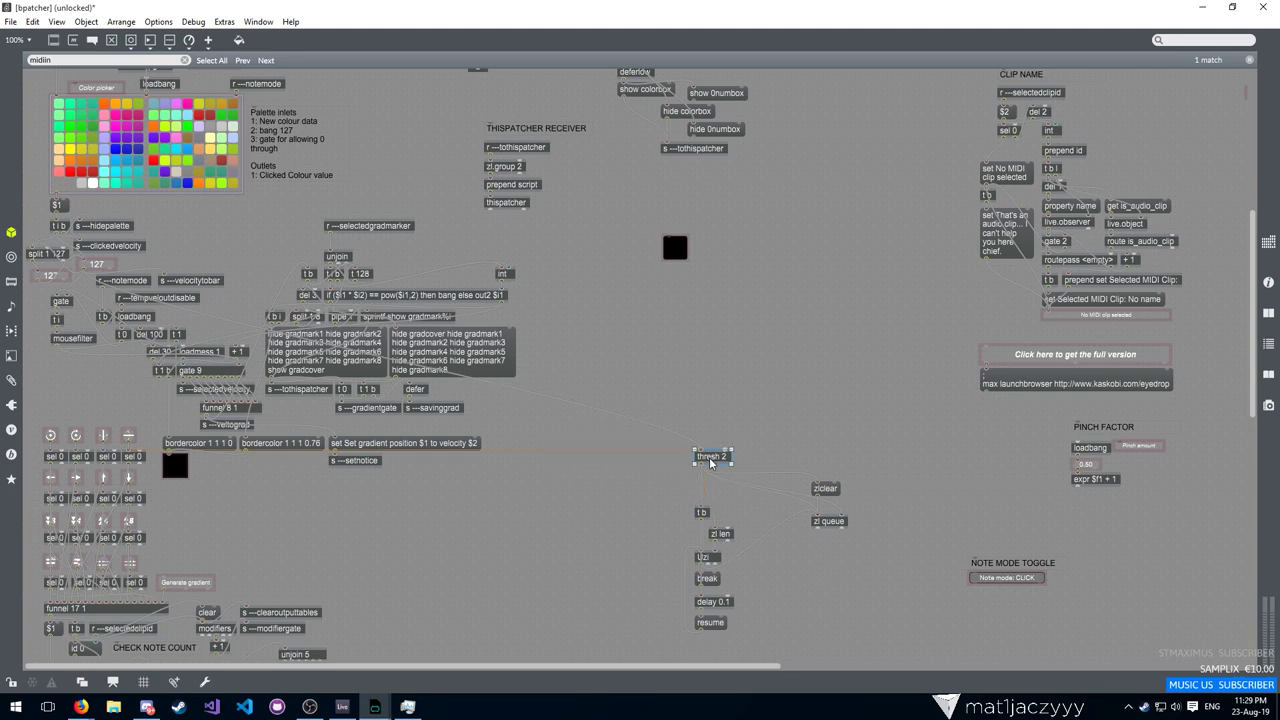
Place zl queue beside break and route the patch cords around Uzi at right angles
click(690, 545)
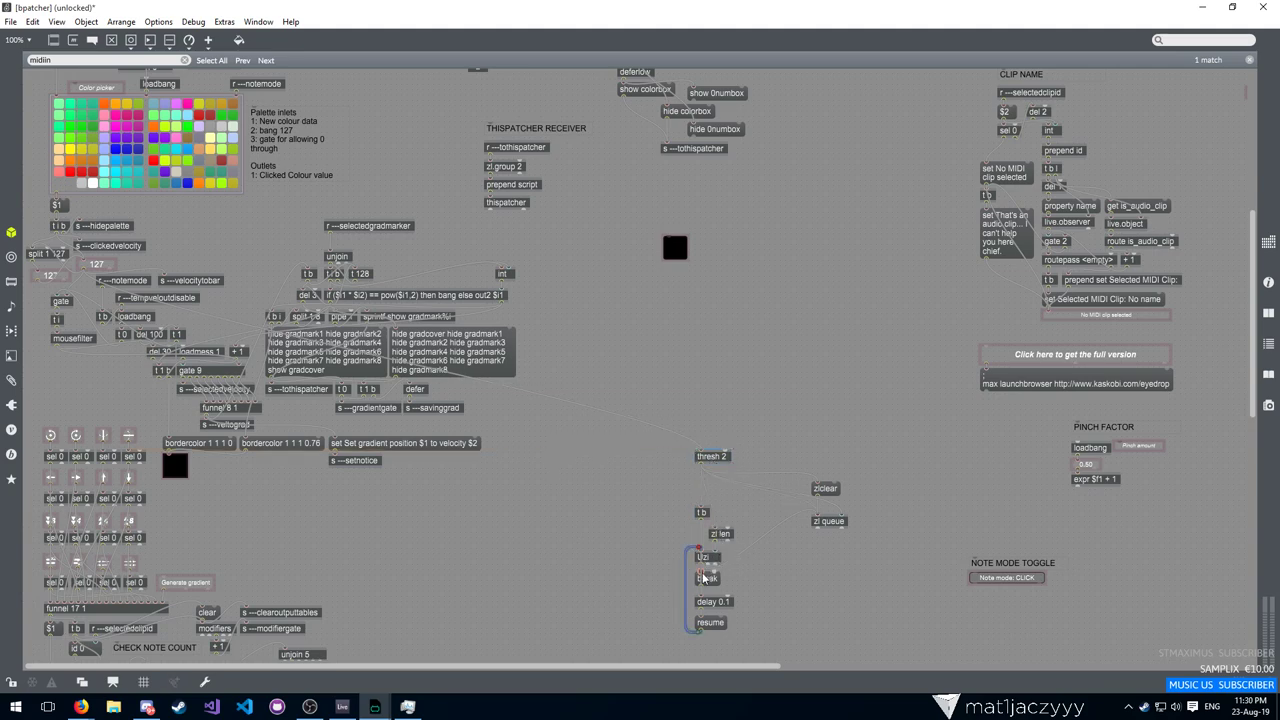
key(Delete)
right_click(702, 560)
click(750, 415)
drag(841, 524, 757, 580)
right_click(703, 566)
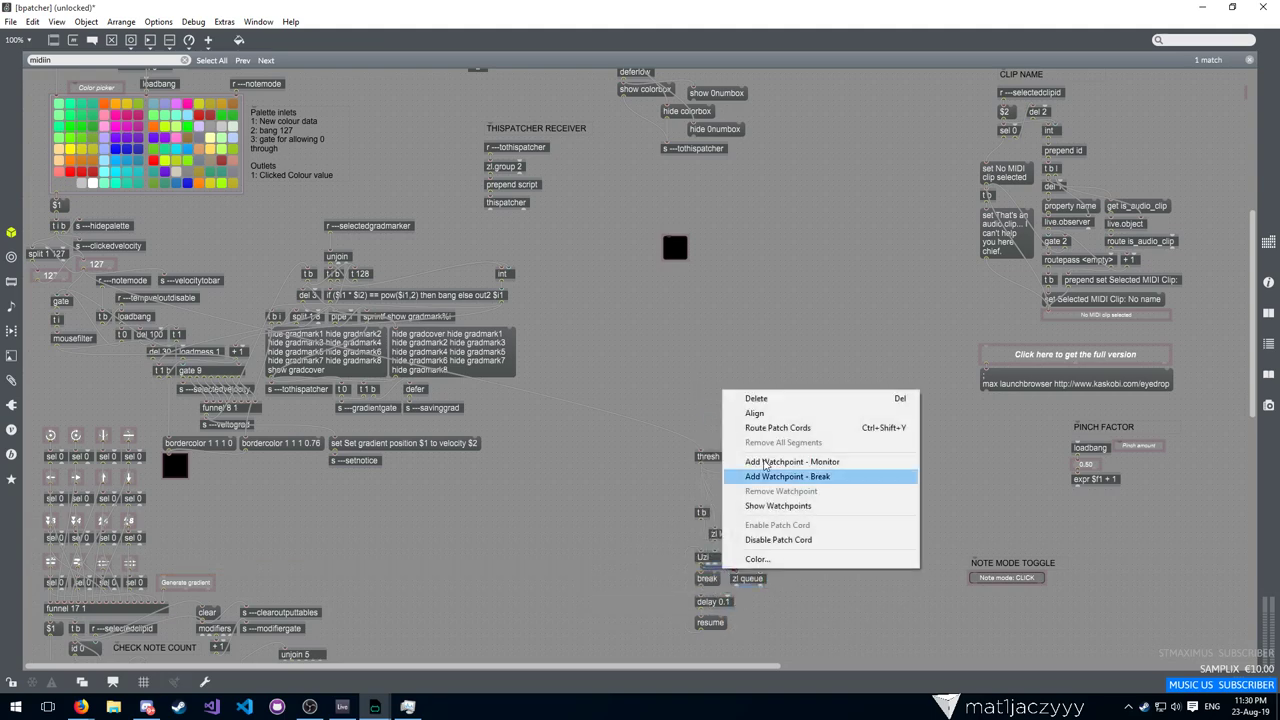
click(750, 415)
Position zlclear above zl queue and route the cord from thresh 2 to zl queue at right angles
drag(827, 489, 772, 543)
right_click(772, 543)
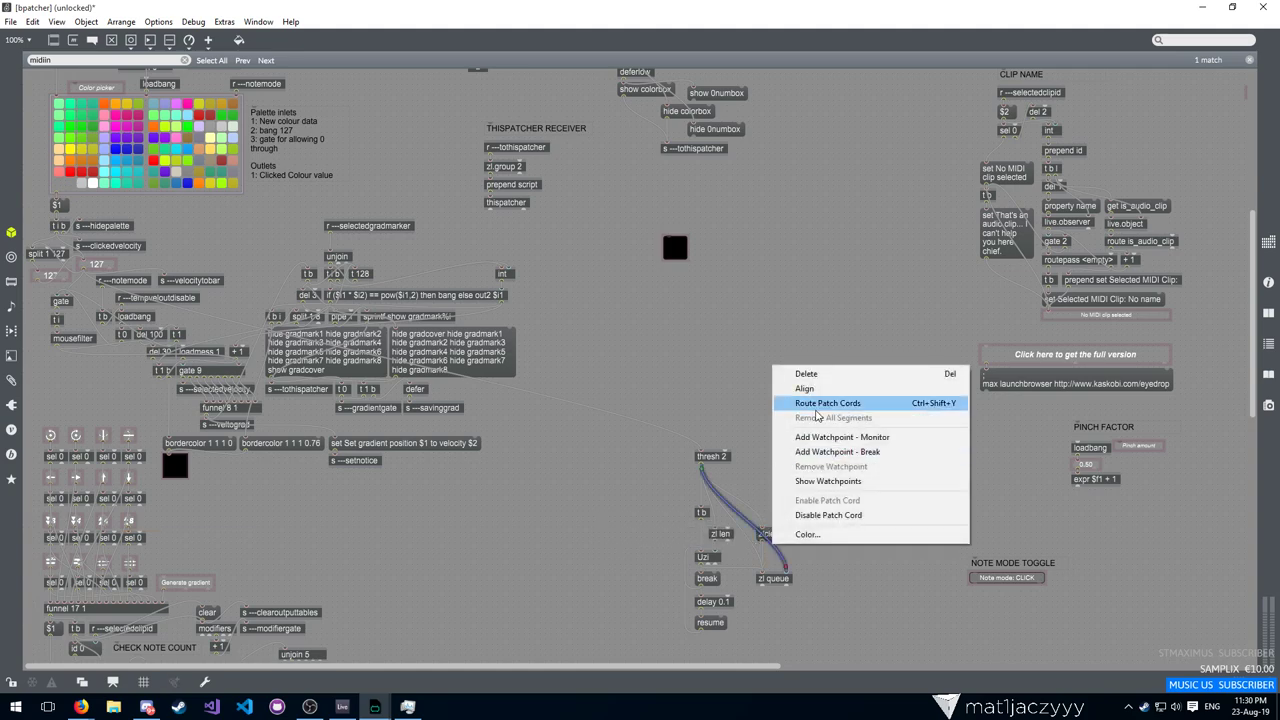
drag(773, 539, 773, 485)
right_click(773, 485)
click(787, 516)
right_click(779, 553)
click(834, 412)
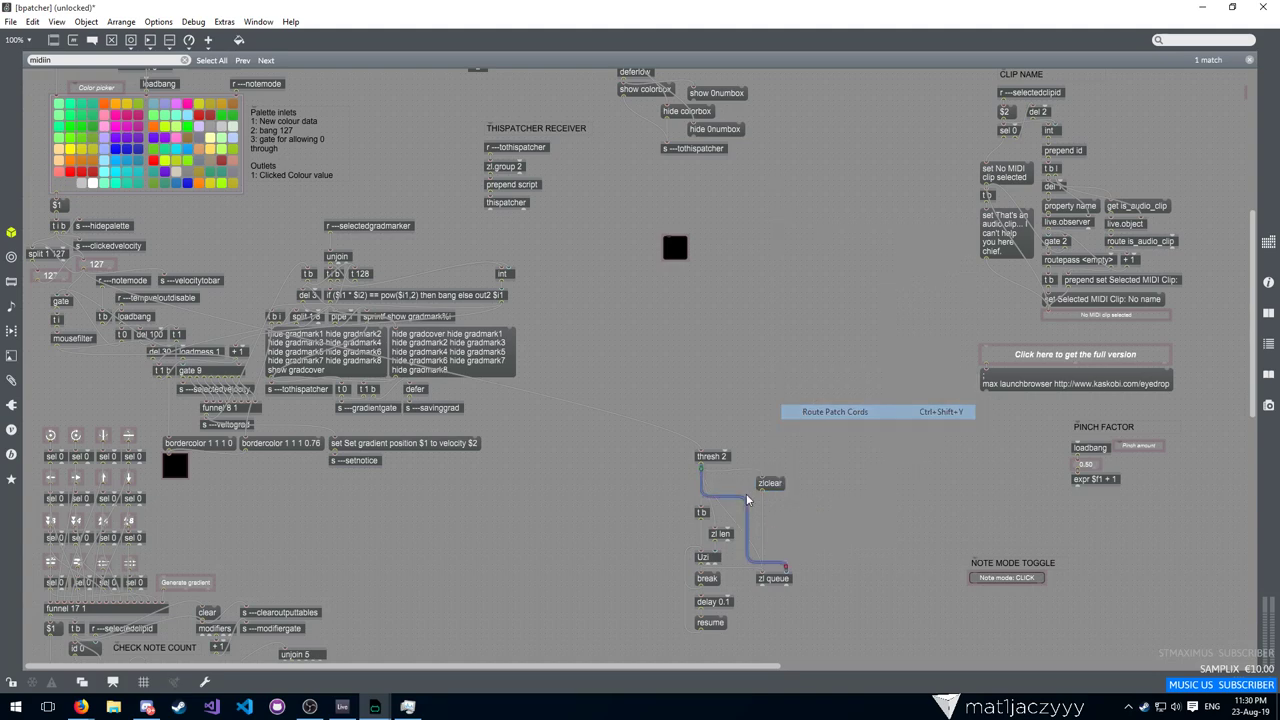
Route the remaining cords between thresh 2, zlclear and the objects below, raising the horizontal segment of the zl queue cord beneath zlclear
right_click(738, 488)
click(750, 518)
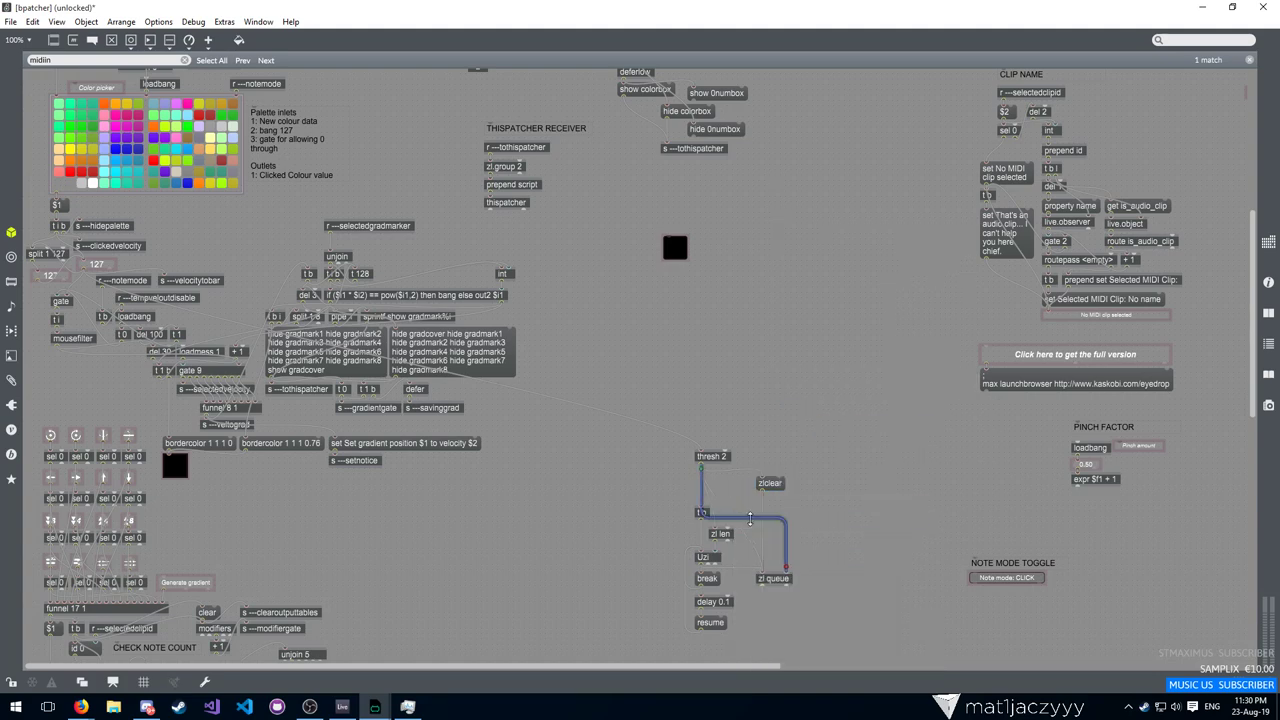
right_click(735, 469)
click(765, 494)
right_click(741, 530)
click(765, 378)
drag(741, 518, 741, 495)
right_click(710, 508)
click(735, 532)
click(734, 495)
key(Delete)
scroll(811, 434, down, 2)
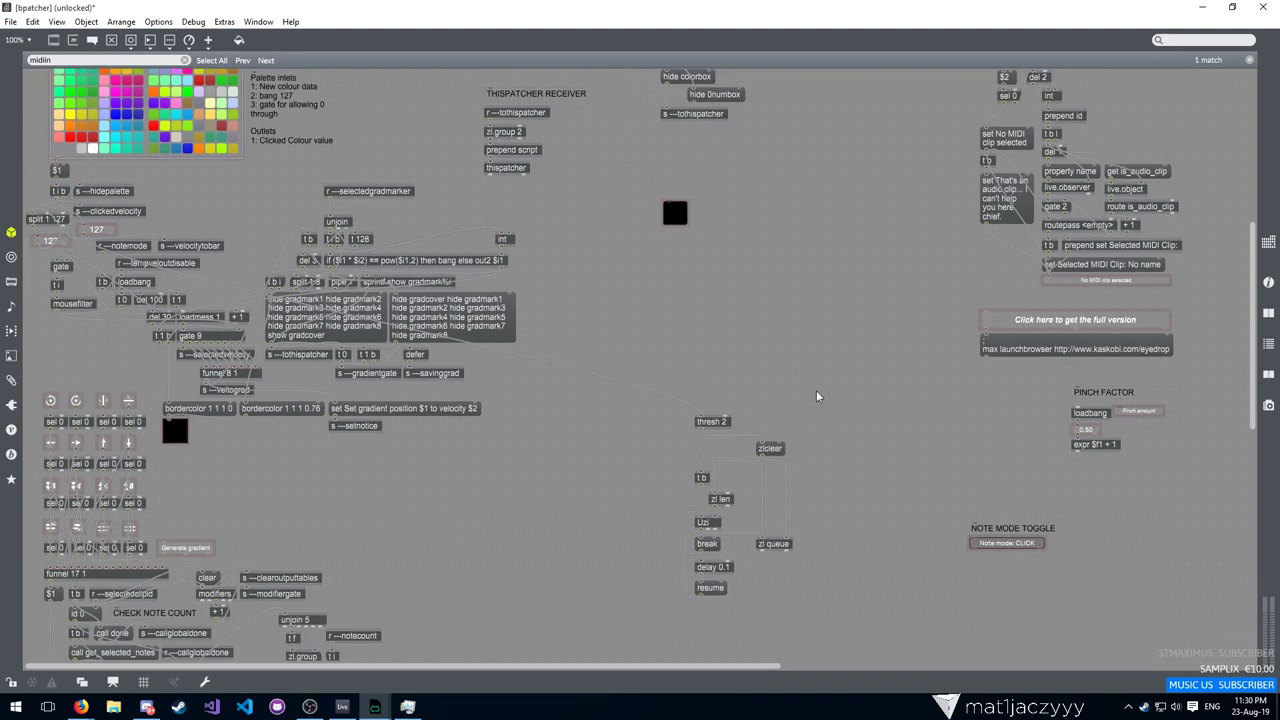
scroll(788, 420, down, 5)
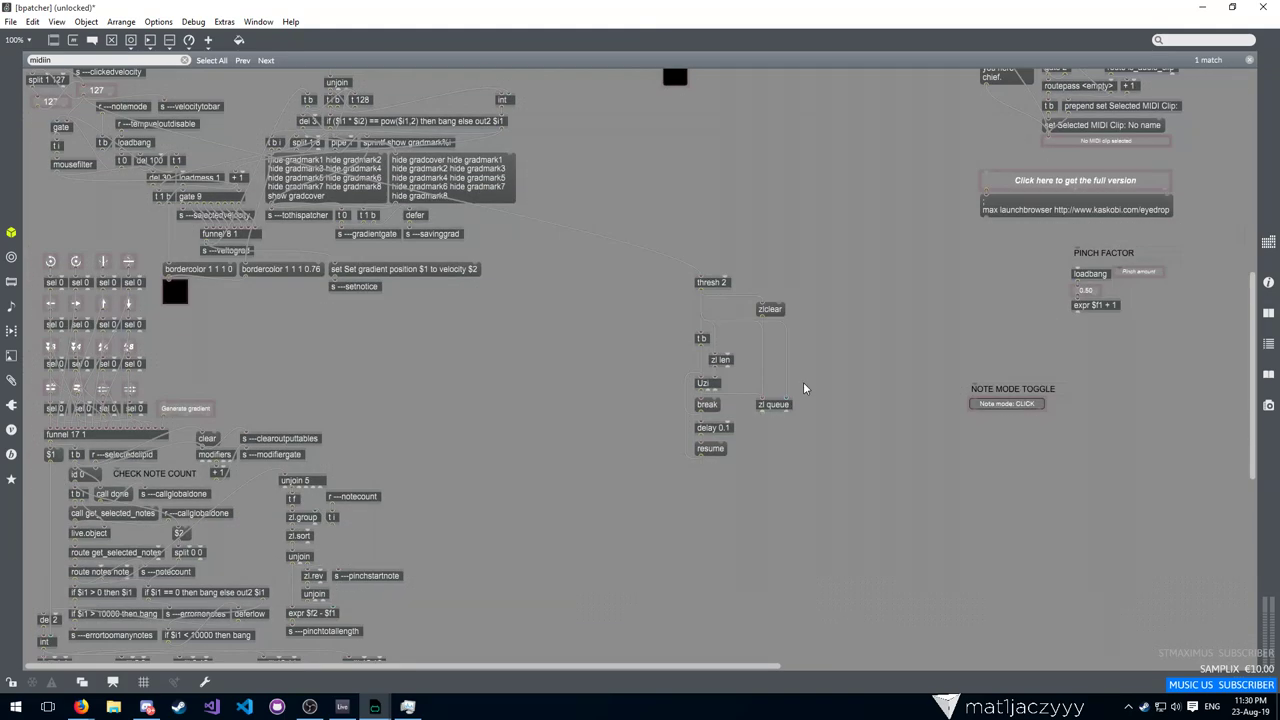
scroll(805, 388, up, 4)
drag(590, 325, 918, 616)
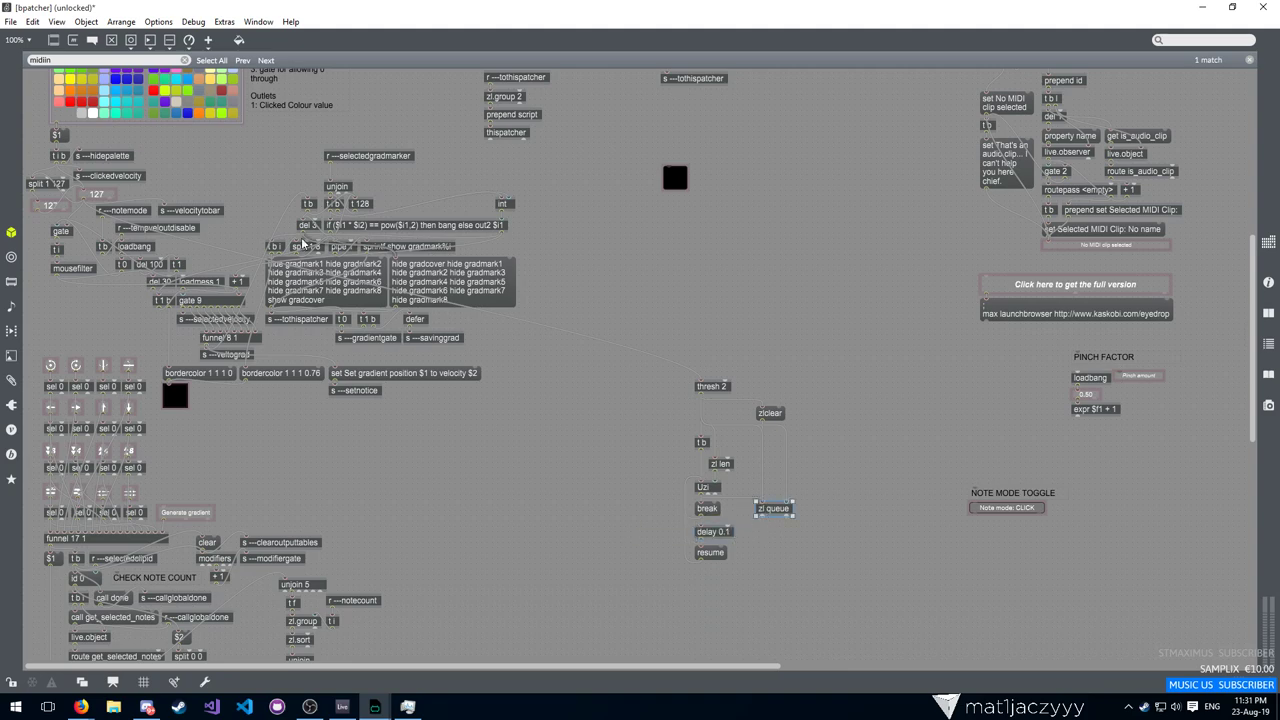
click(822, 358)
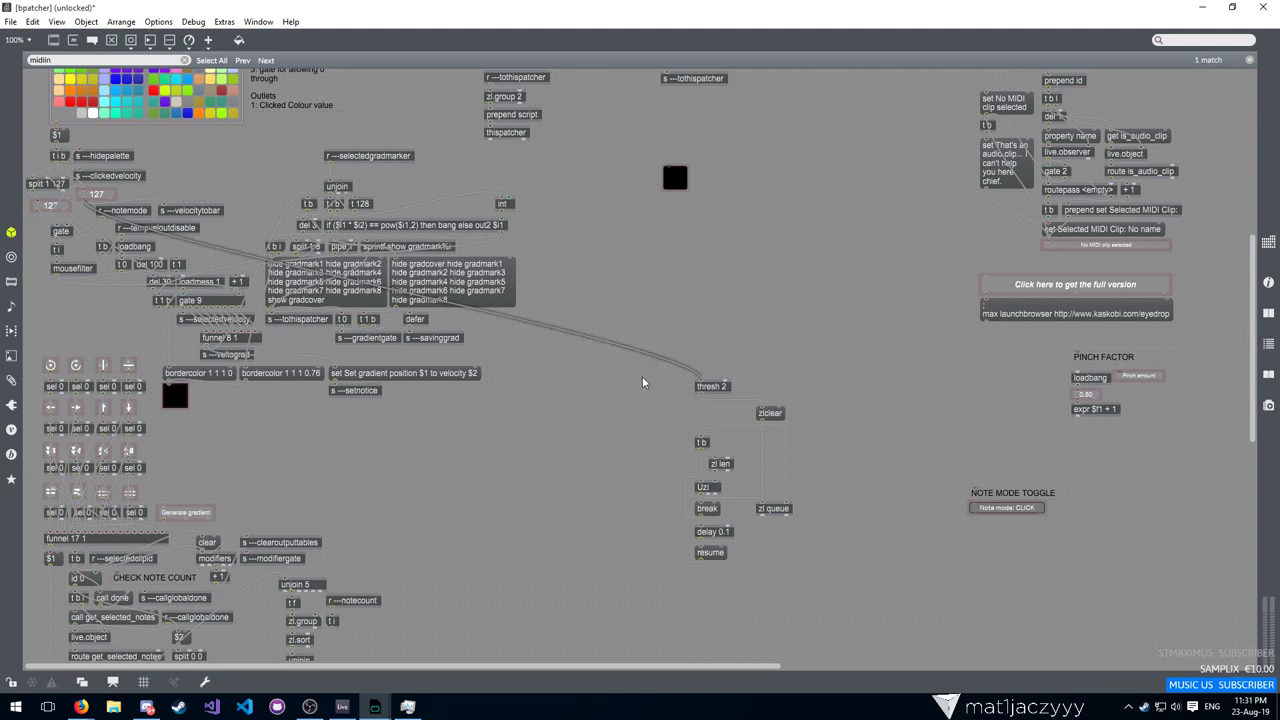
Try deleting the whole thresh 2 object group, and undo the deletion
drag(640, 365, 858, 628)
key(Delete)
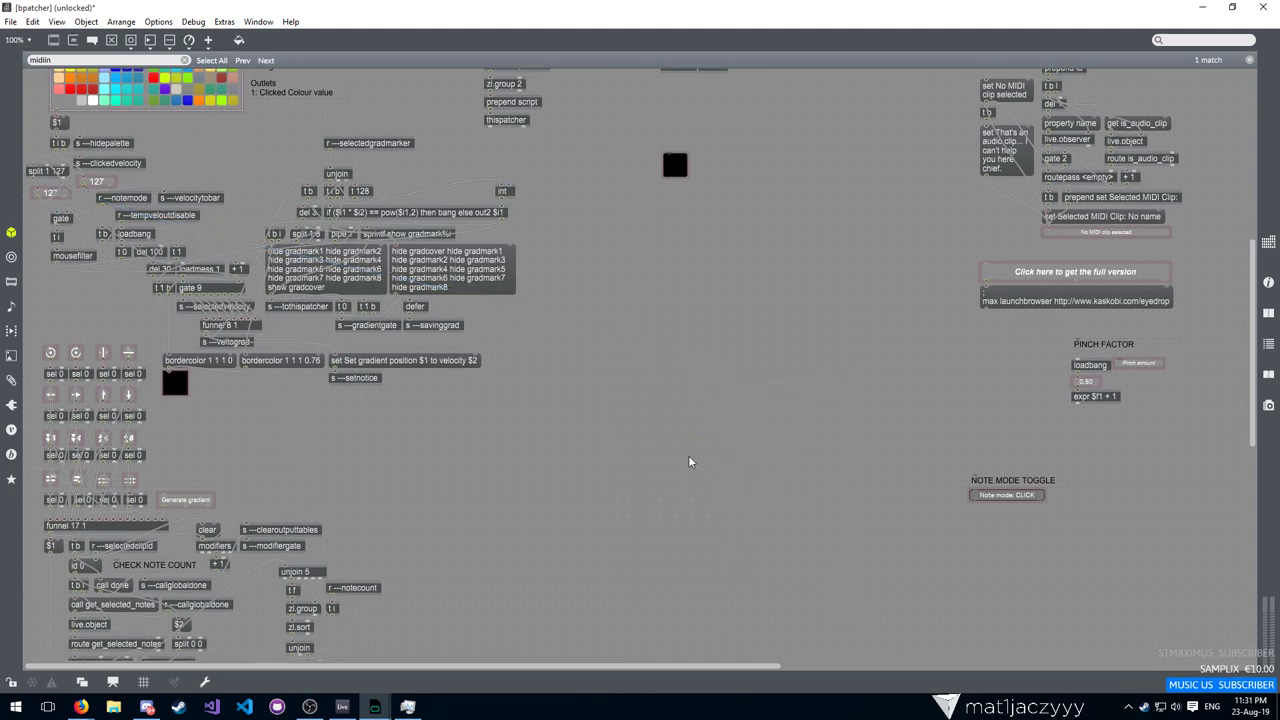
key(ctrl+z)
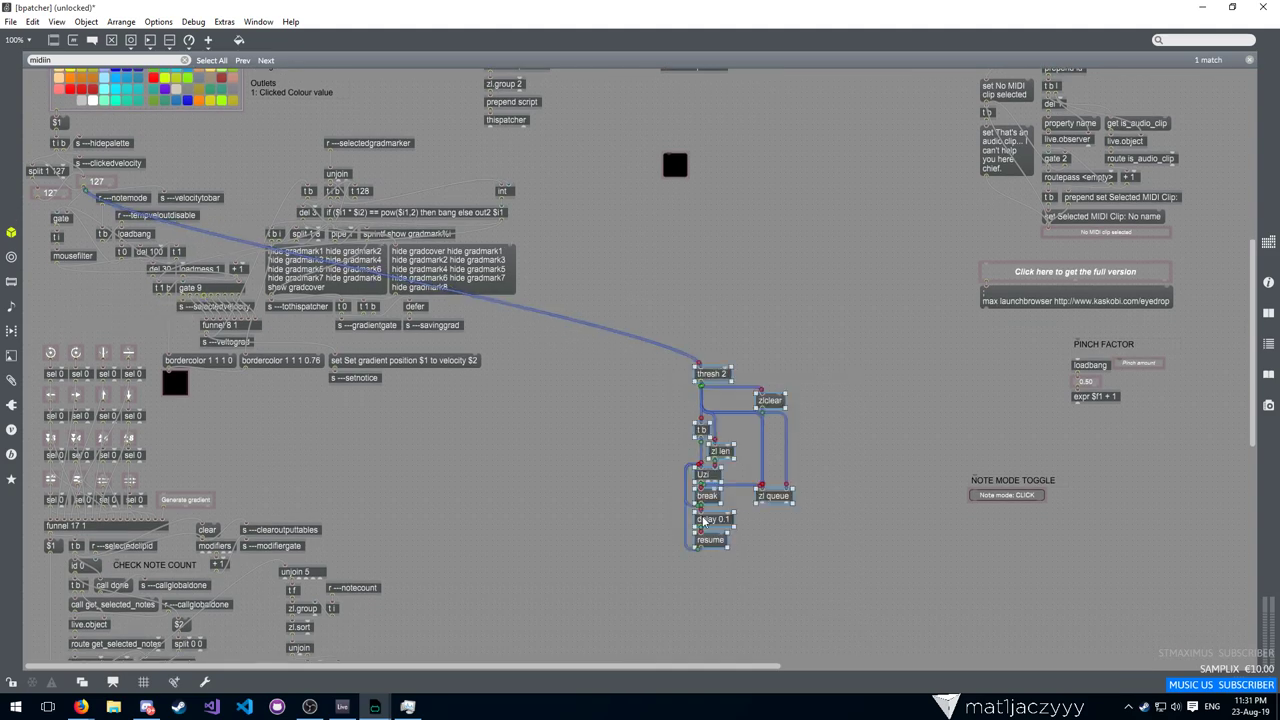
Move the whole thresh 2 object group up beside the r ---selectedgradmarker section
click(751, 372)
drag(668, 344, 788, 574)
drag(711, 375, 569, 156)
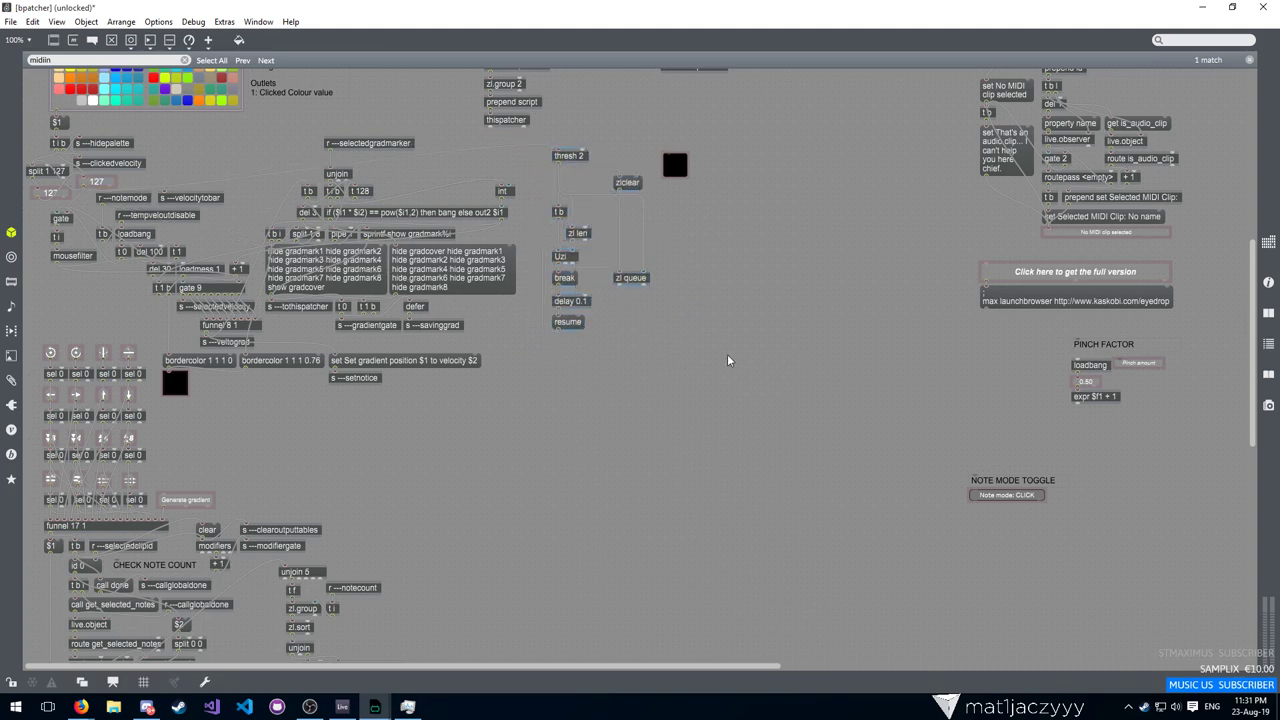
scroll(580, 357, down, 5)
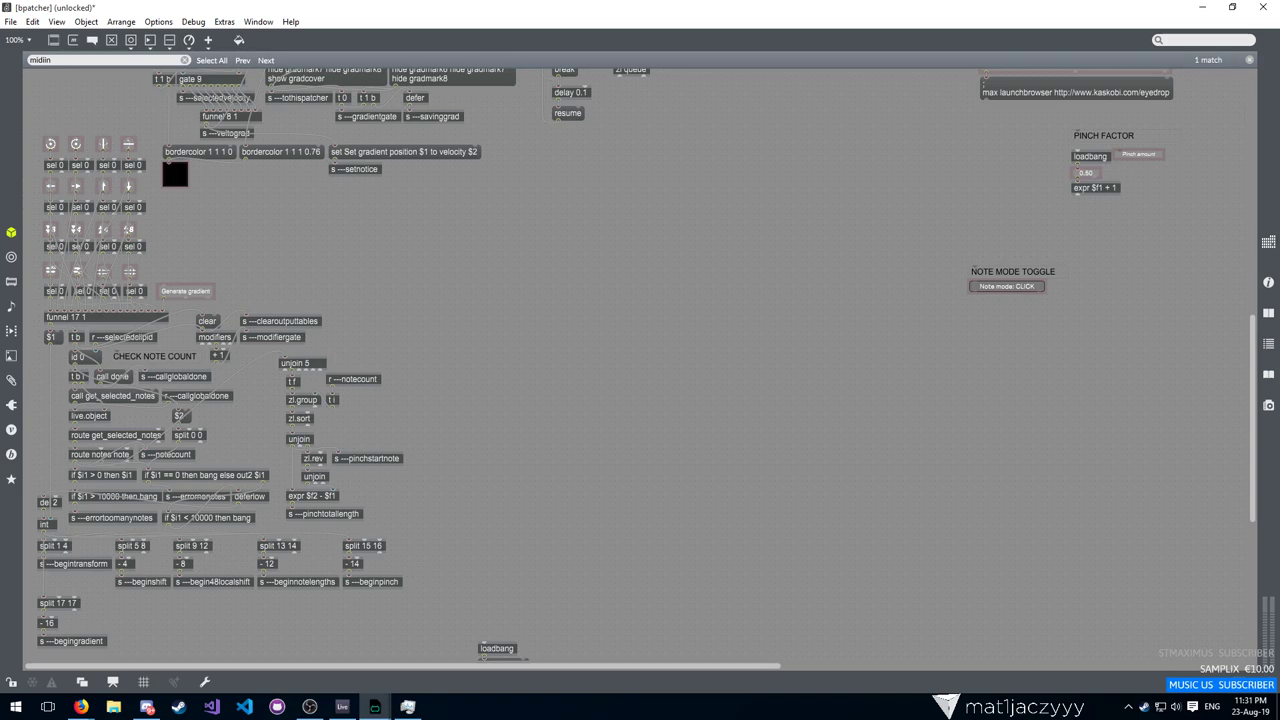
key(alt+Tab)
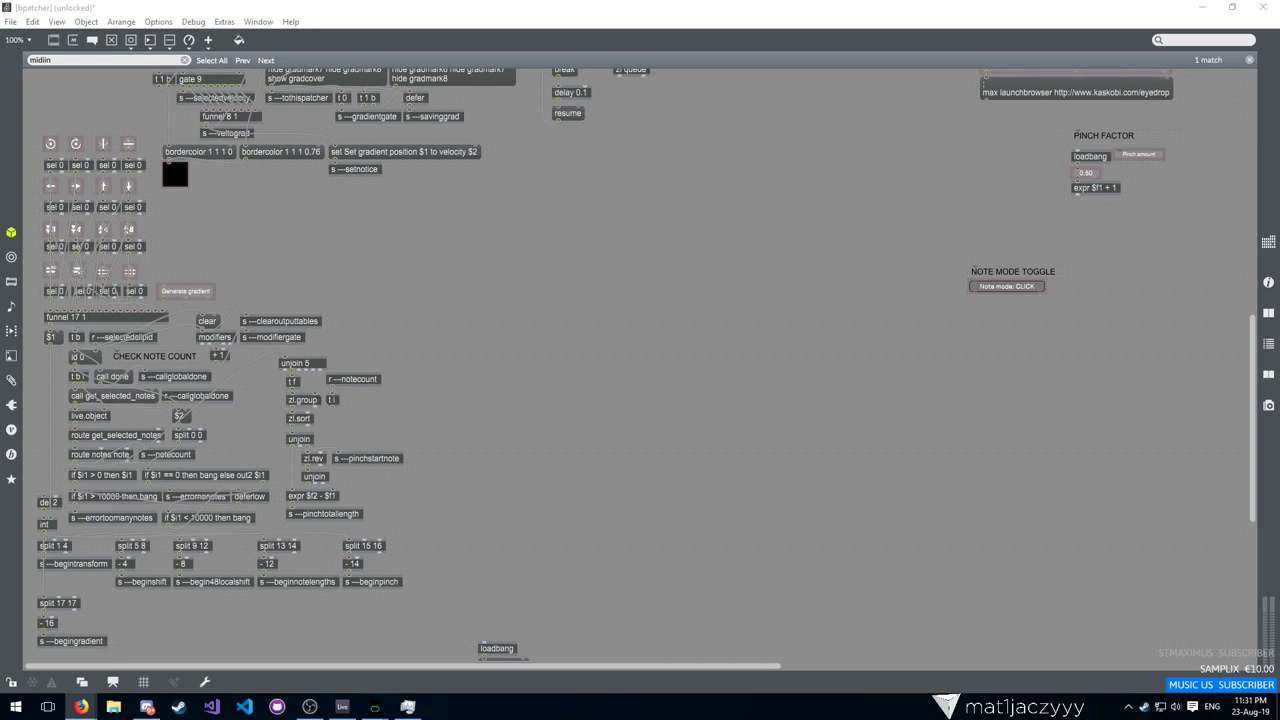
key(alt+Tab)
scroll(480, 265, down, 5)
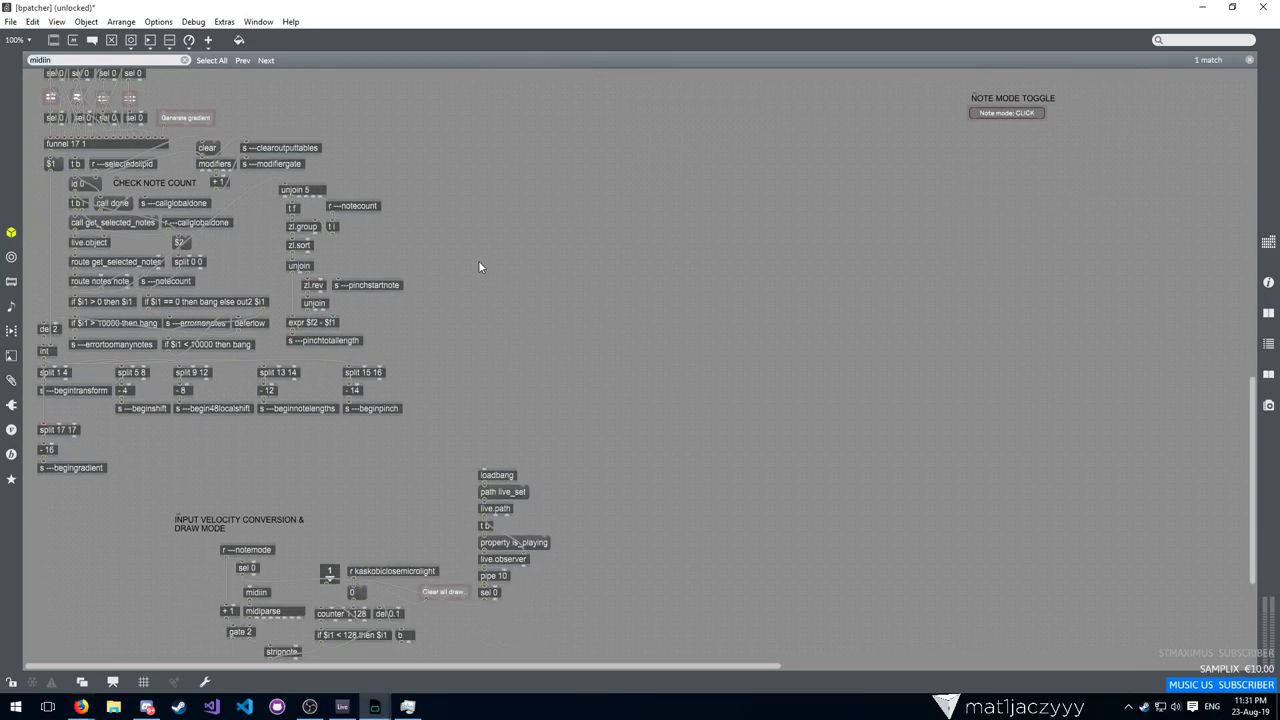
scroll(477, 260, up, 10)
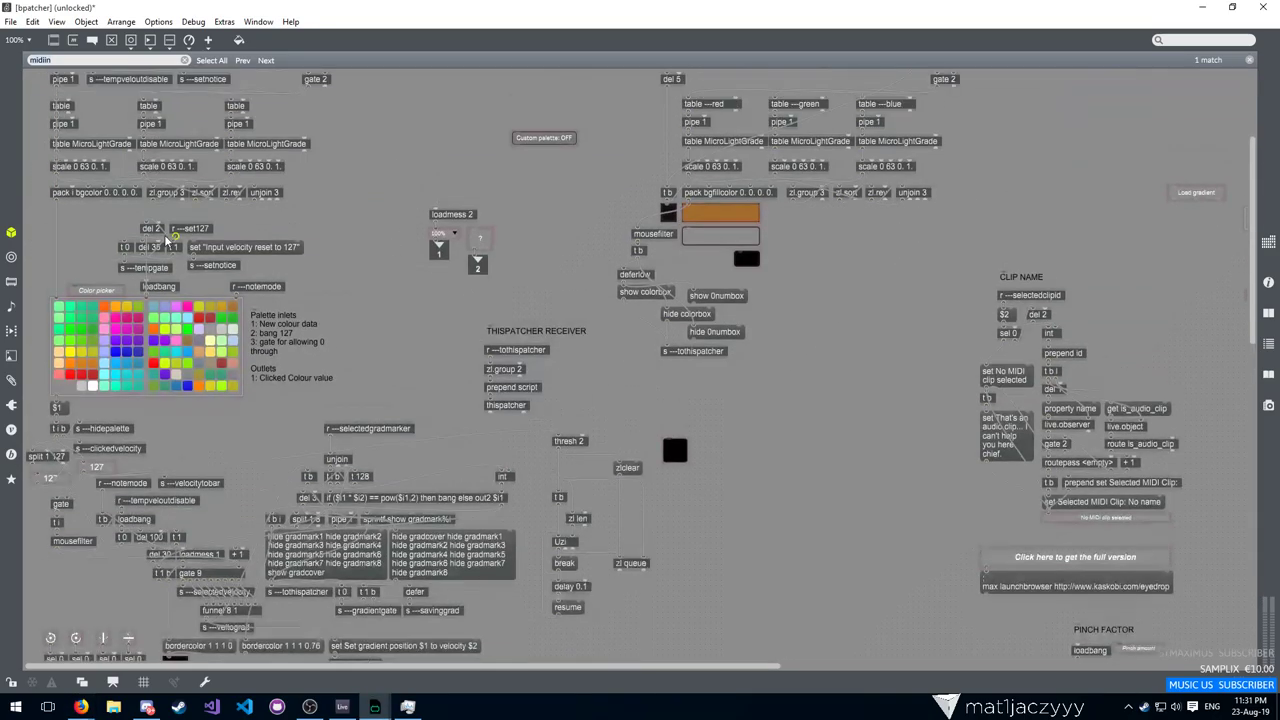
scroll(560, 225, down, 3)
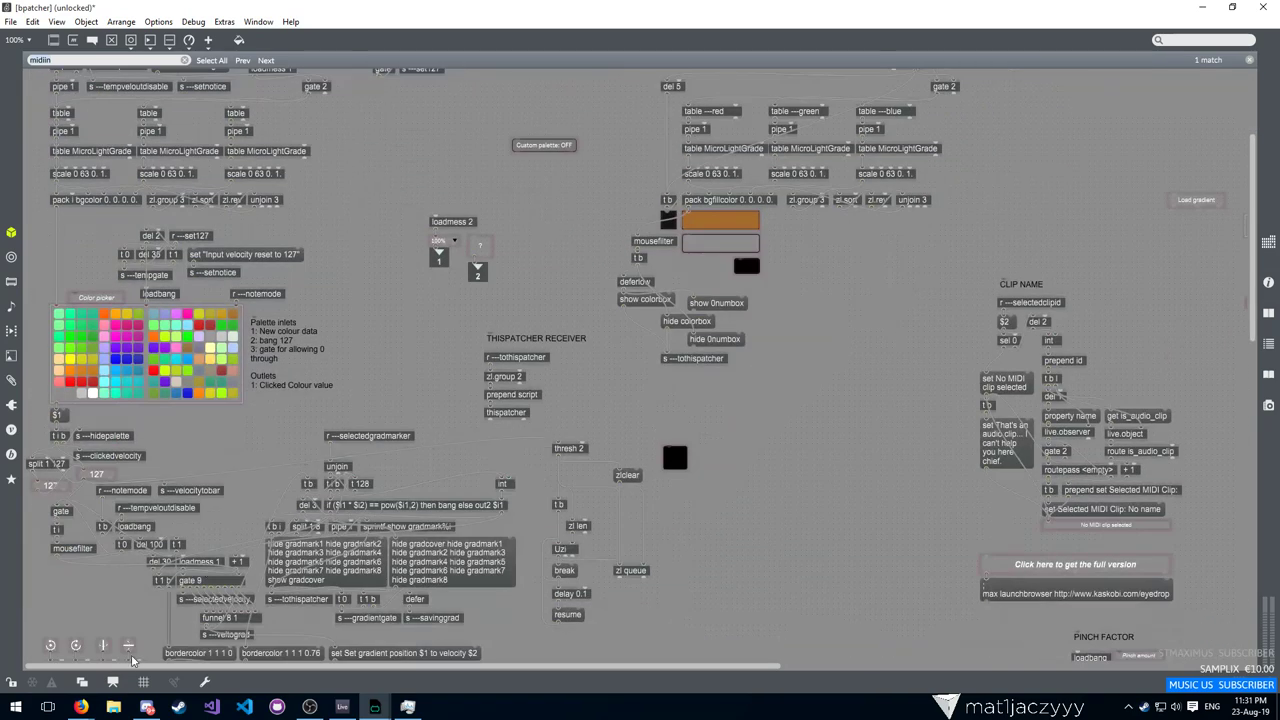
Compare the patching and presentation layouts and search the patcher for the Generate gradient button
key(ctrl+alt+e)
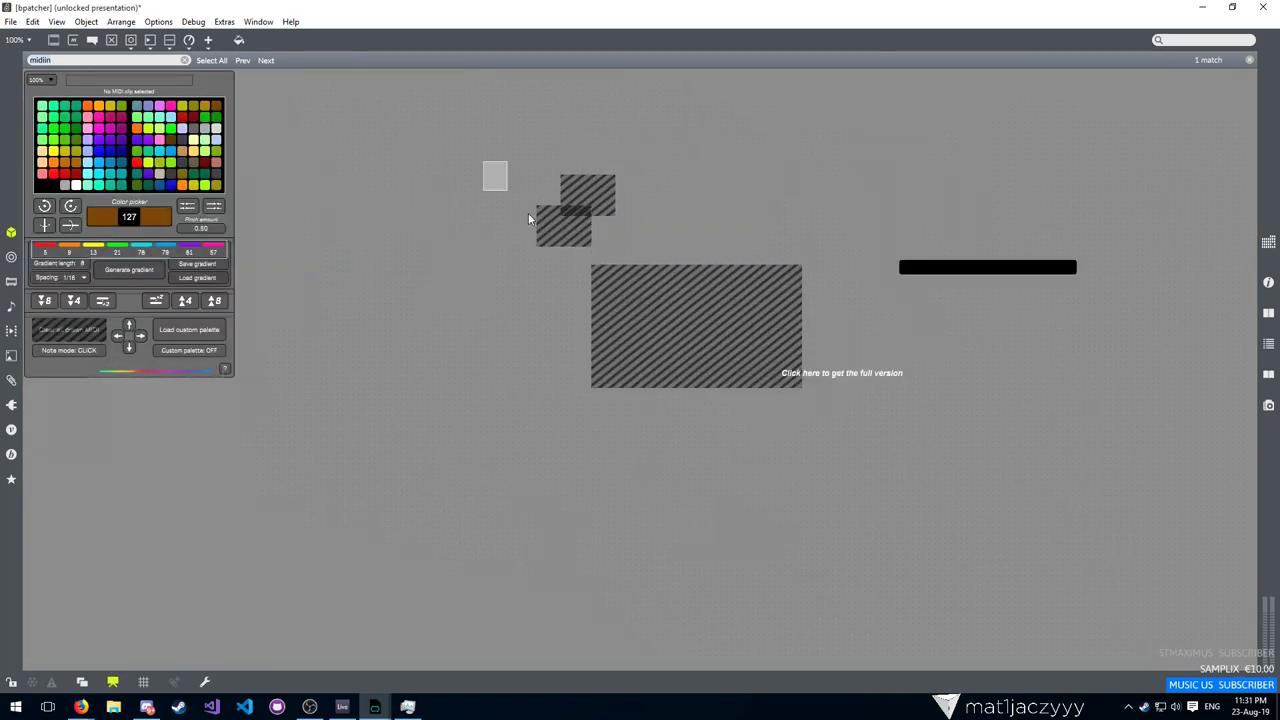
click(113, 682)
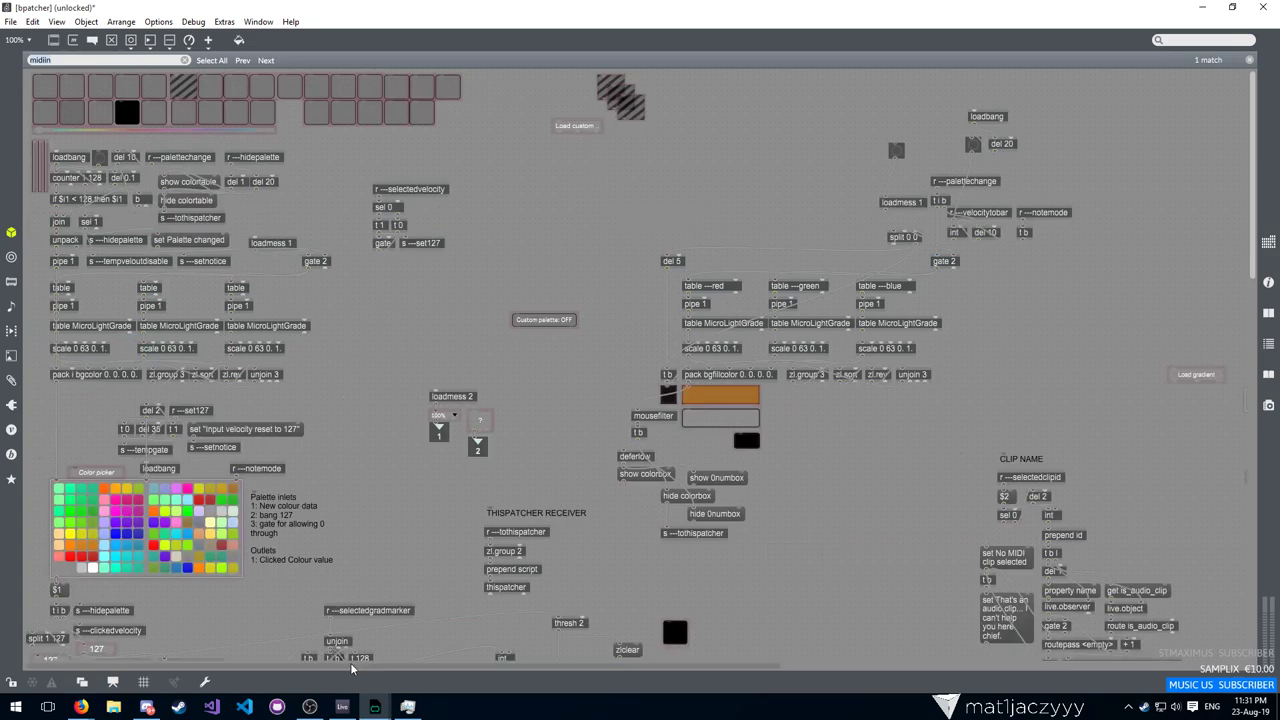
scroll(433, 521, down, 4)
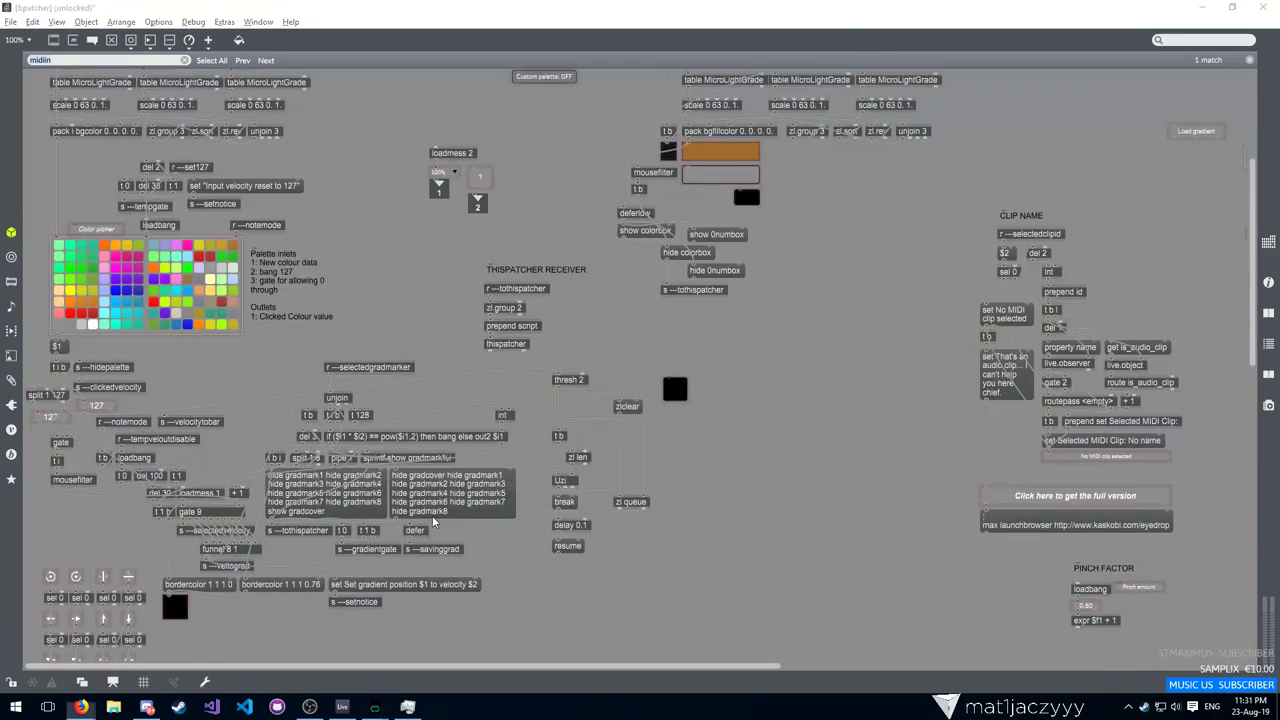
click(113, 682)
right_click(137, 270)
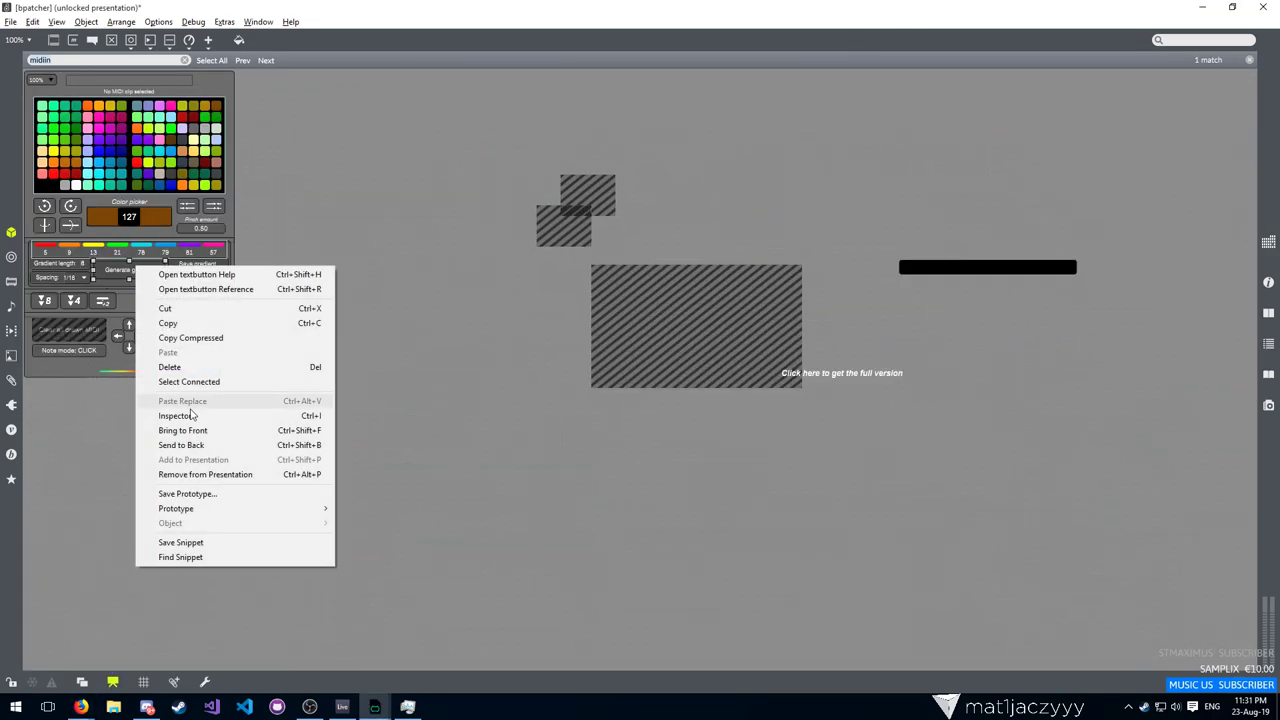
click(116, 683)
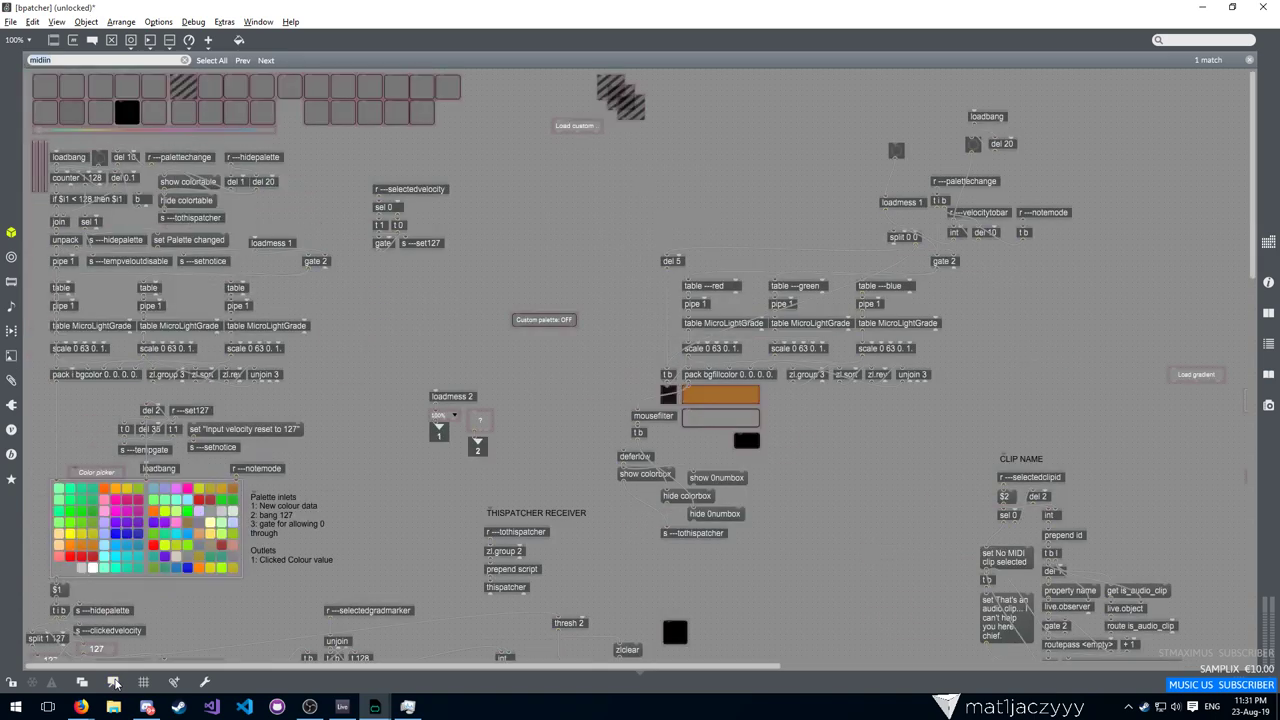
click(115, 681)
click(115, 678)
click(116, 681)
text(Genera)
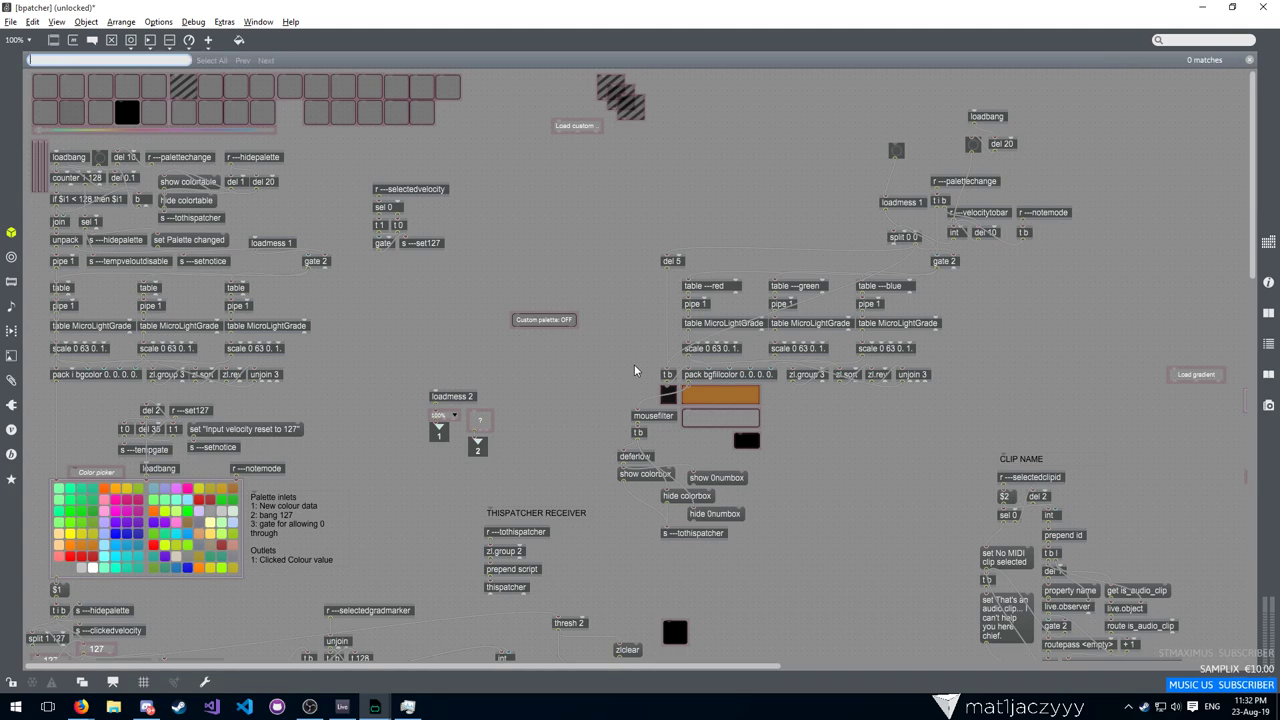
Select the Generate gradient button in the presentation layout and locate its object and connections in the patching layout
click(114, 681)
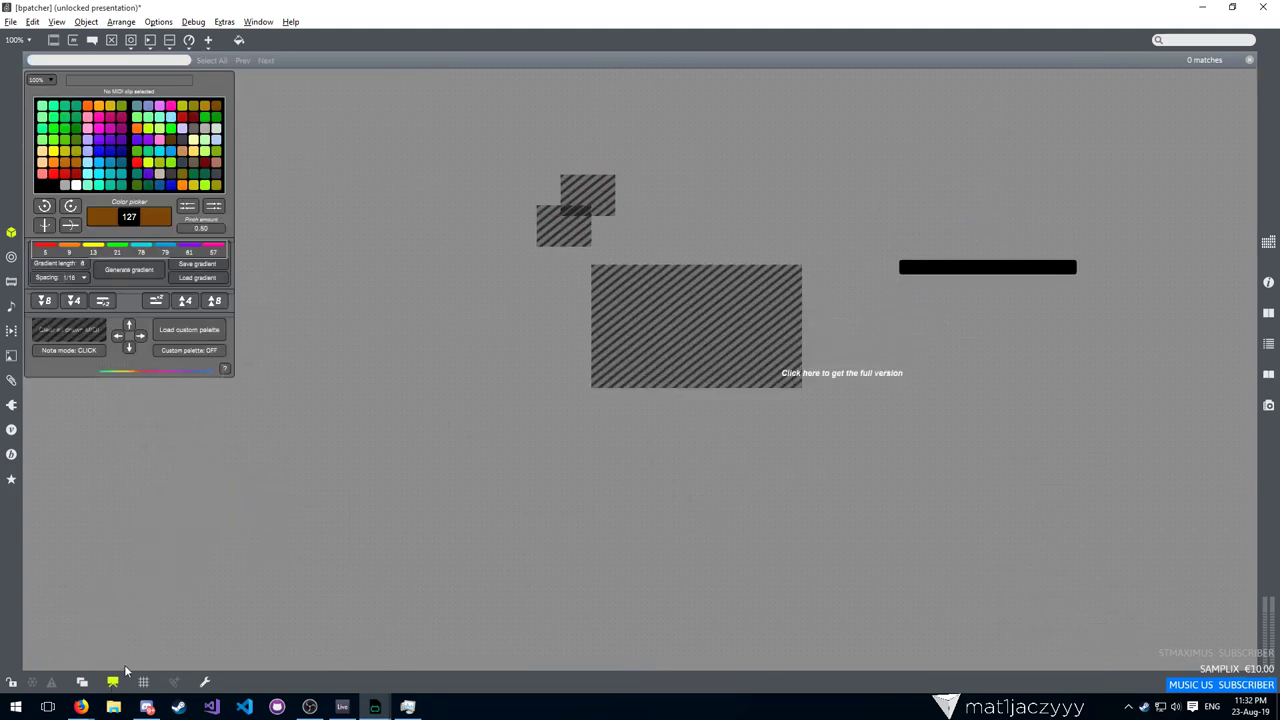
right_click(130, 270)
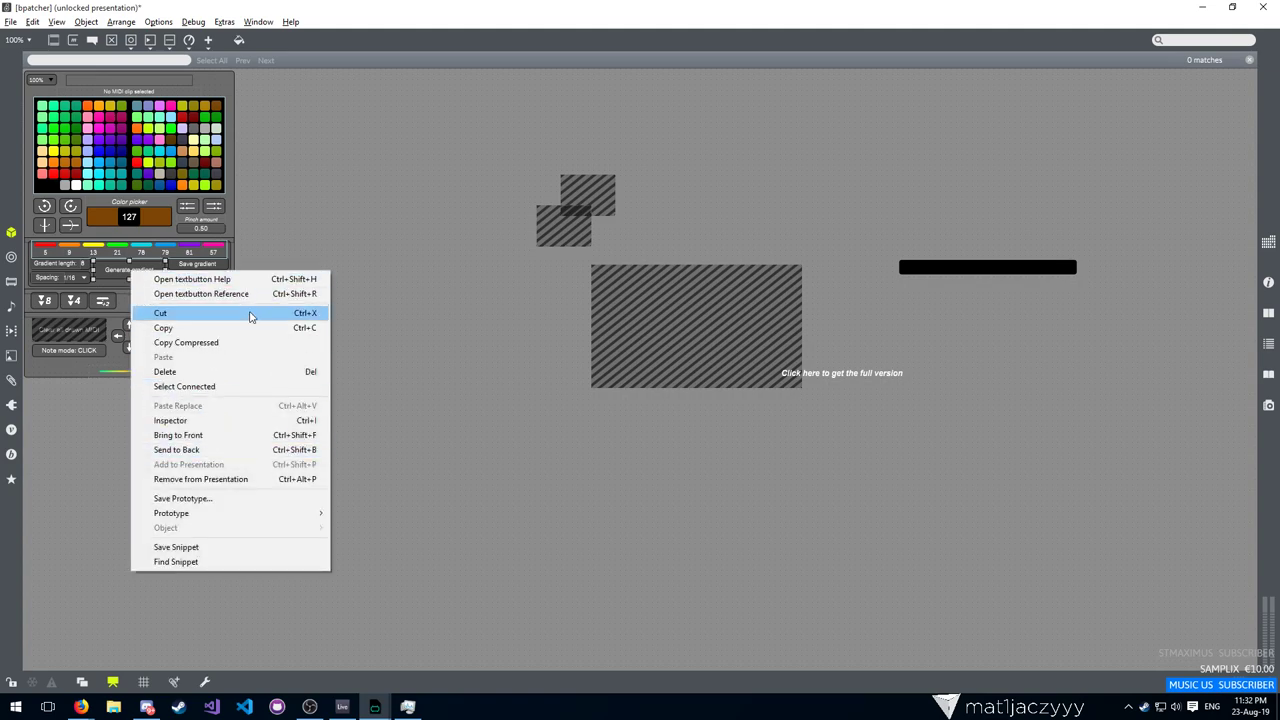
click(127, 487)
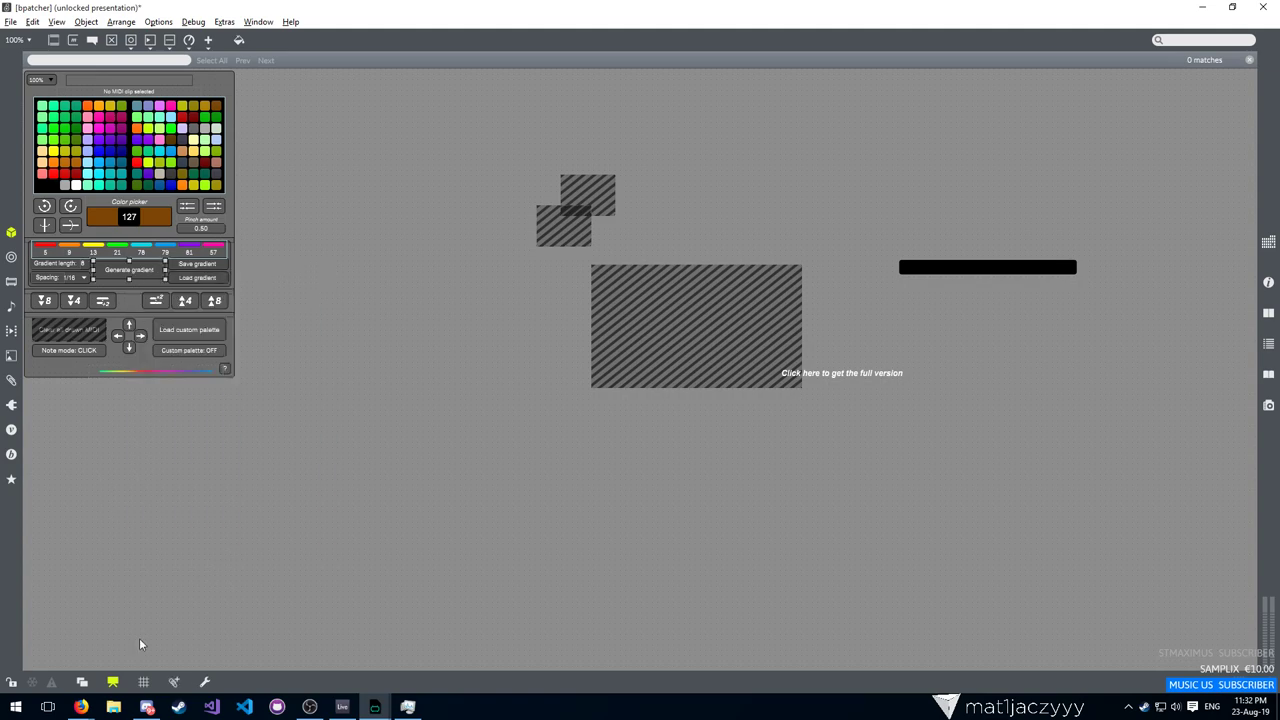
click(113, 682)
scroll(231, 508, down, 3)
drag(367, 664, 832, 666)
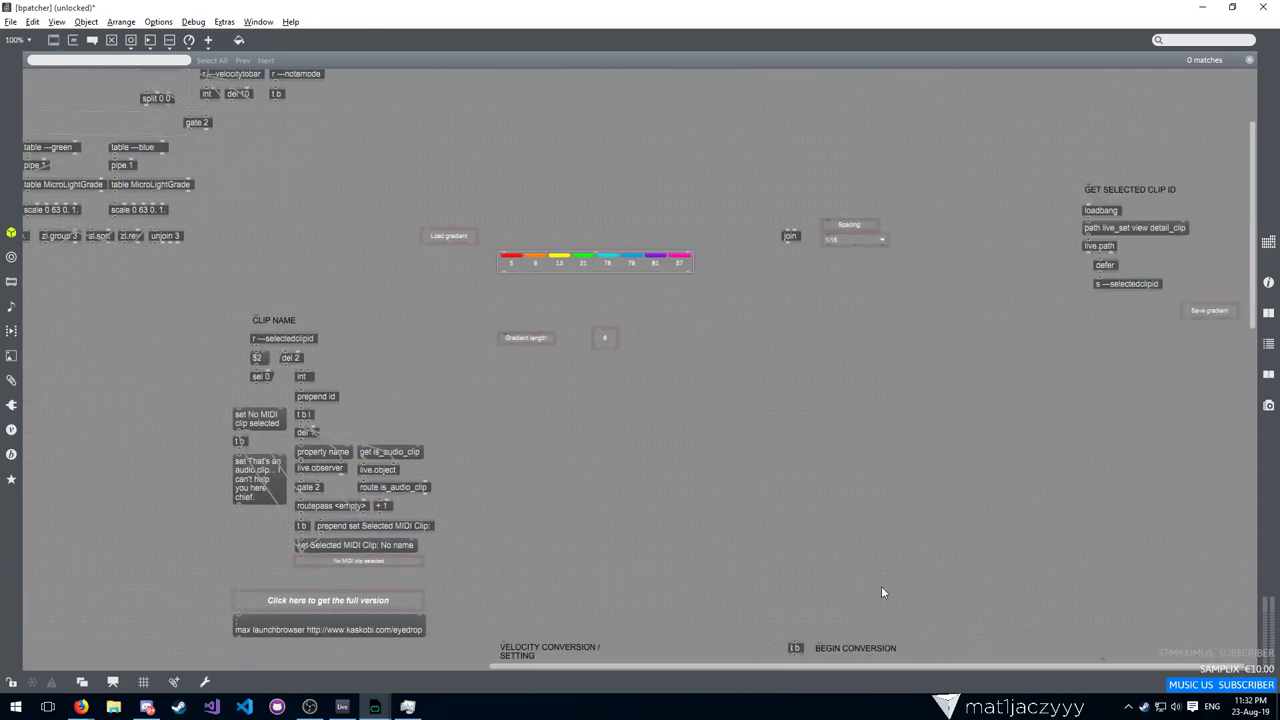
scroll(613, 434, down, 10)
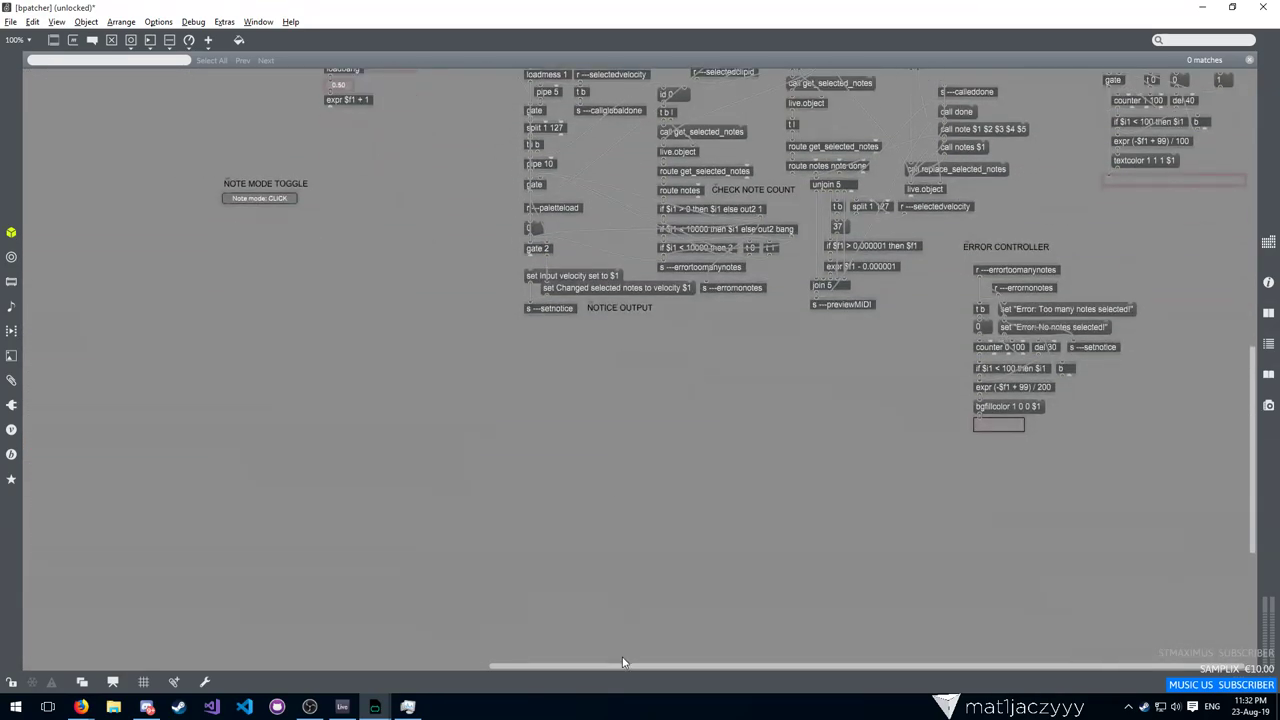
drag(622, 662, 279, 464)
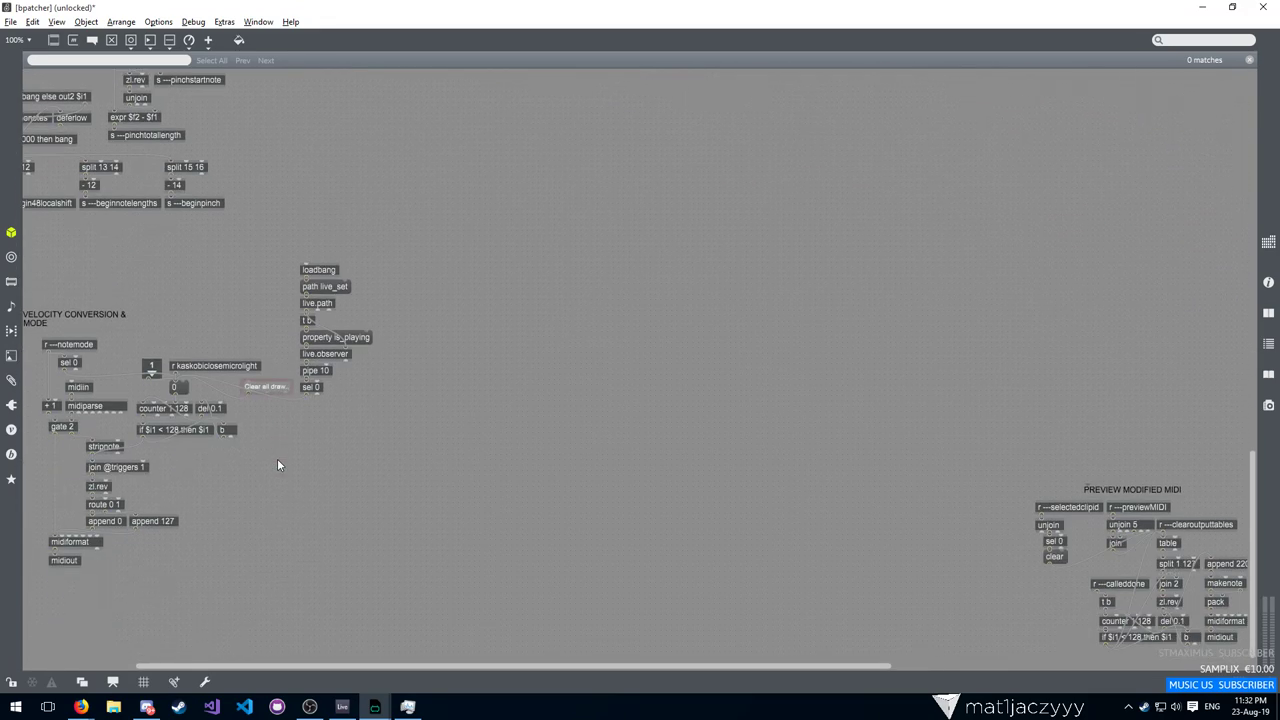
drag(473, 665, 162, 628)
scroll(308, 544, up, 10)
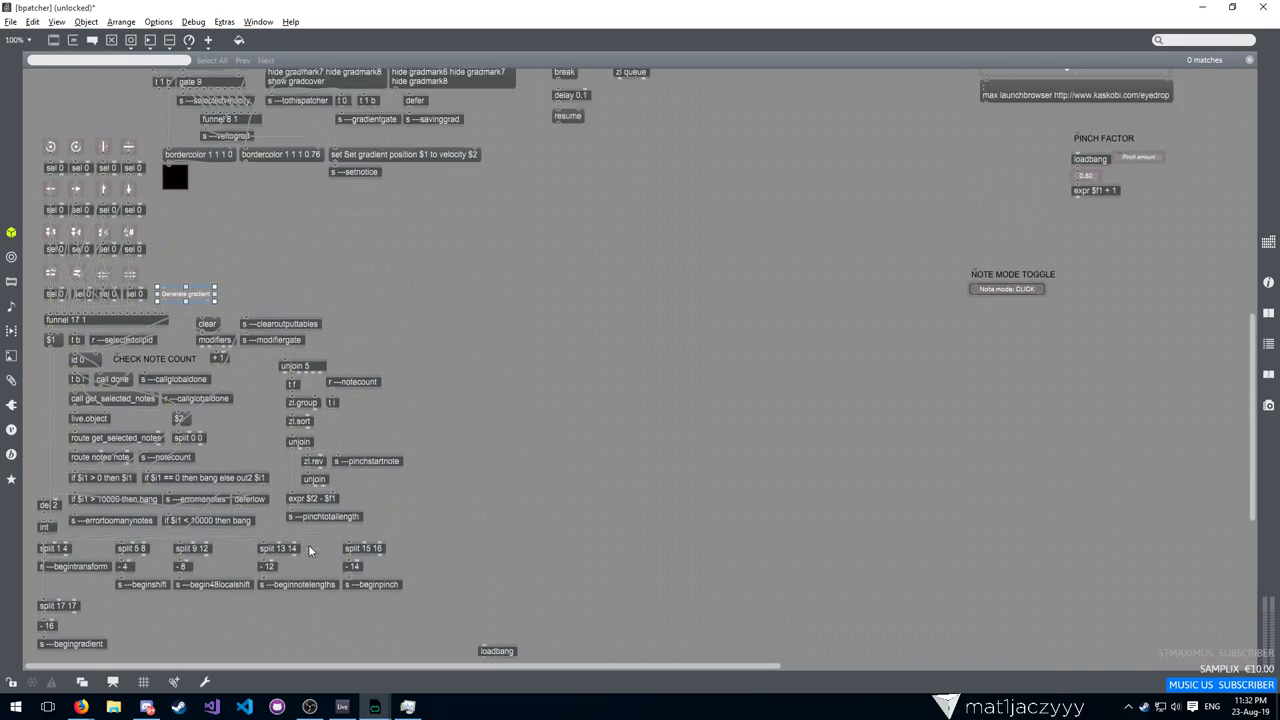
scroll(310, 548, up, 8)
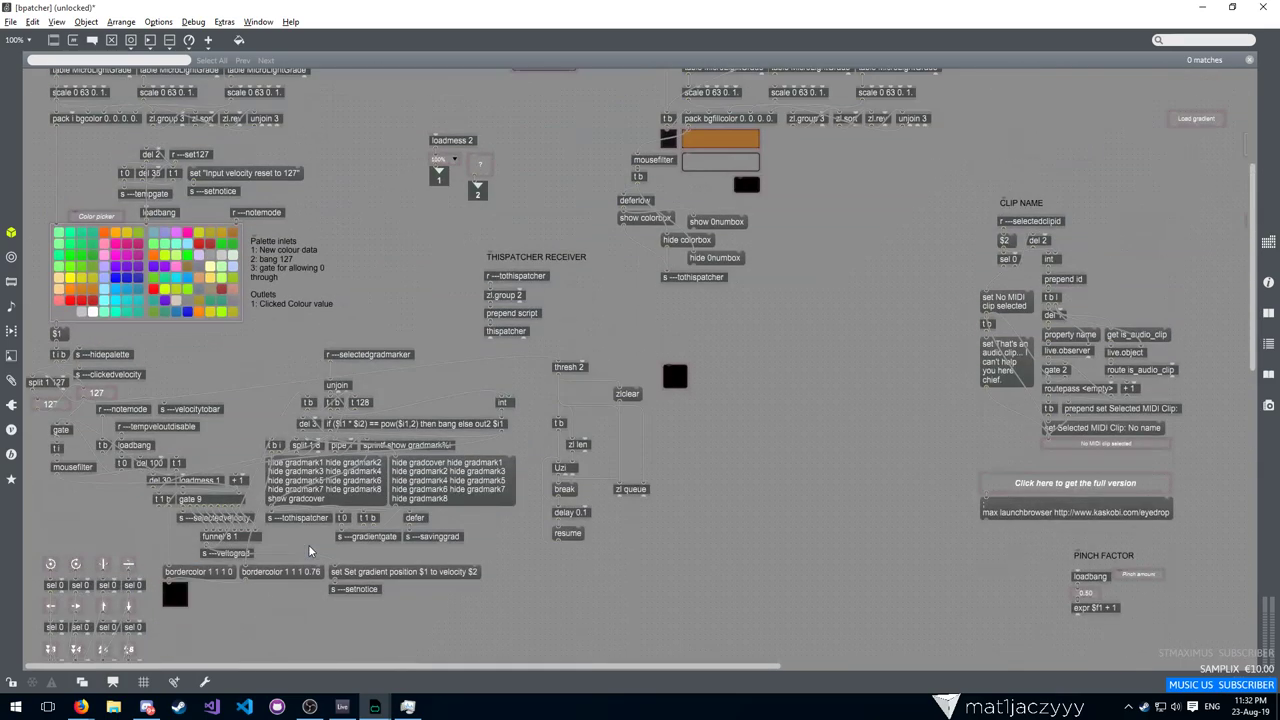
scroll(310, 548, up, 3)
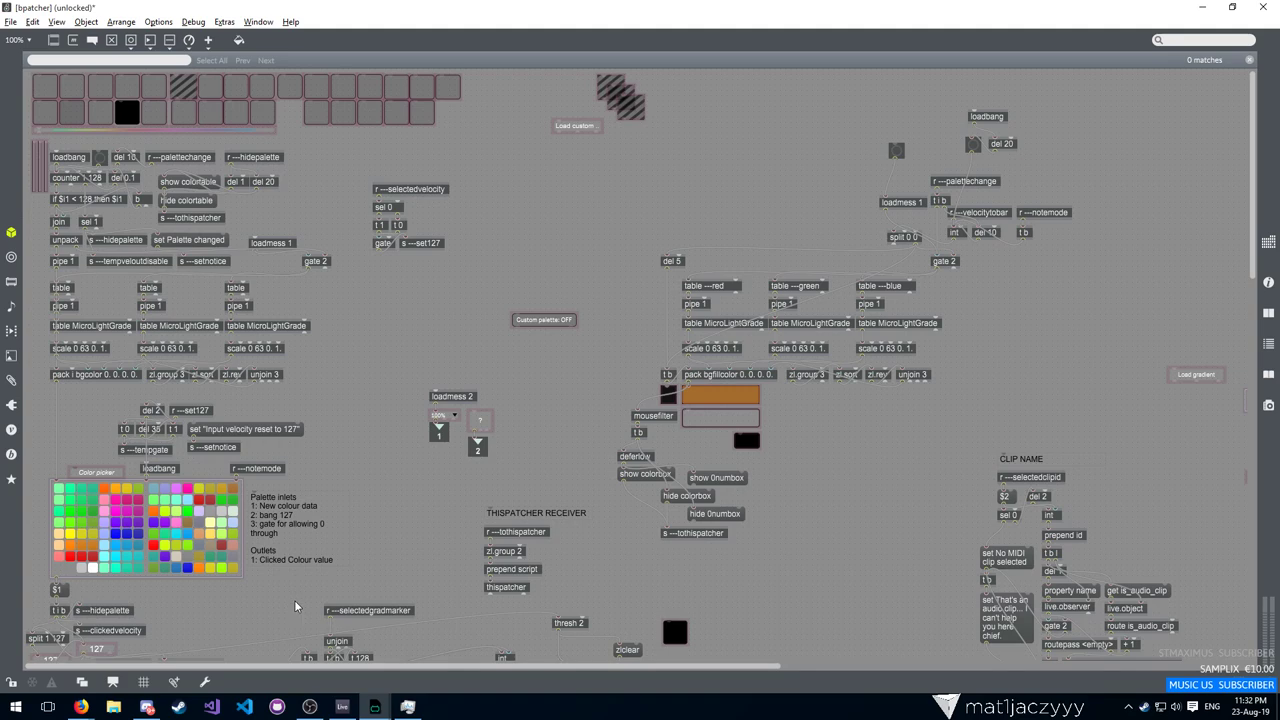
Examine the rest of the patch around the gradient controls, clip name, velocity conversion and MIDI preview sections for the gradient logic
drag(485, 664, 902, 650)
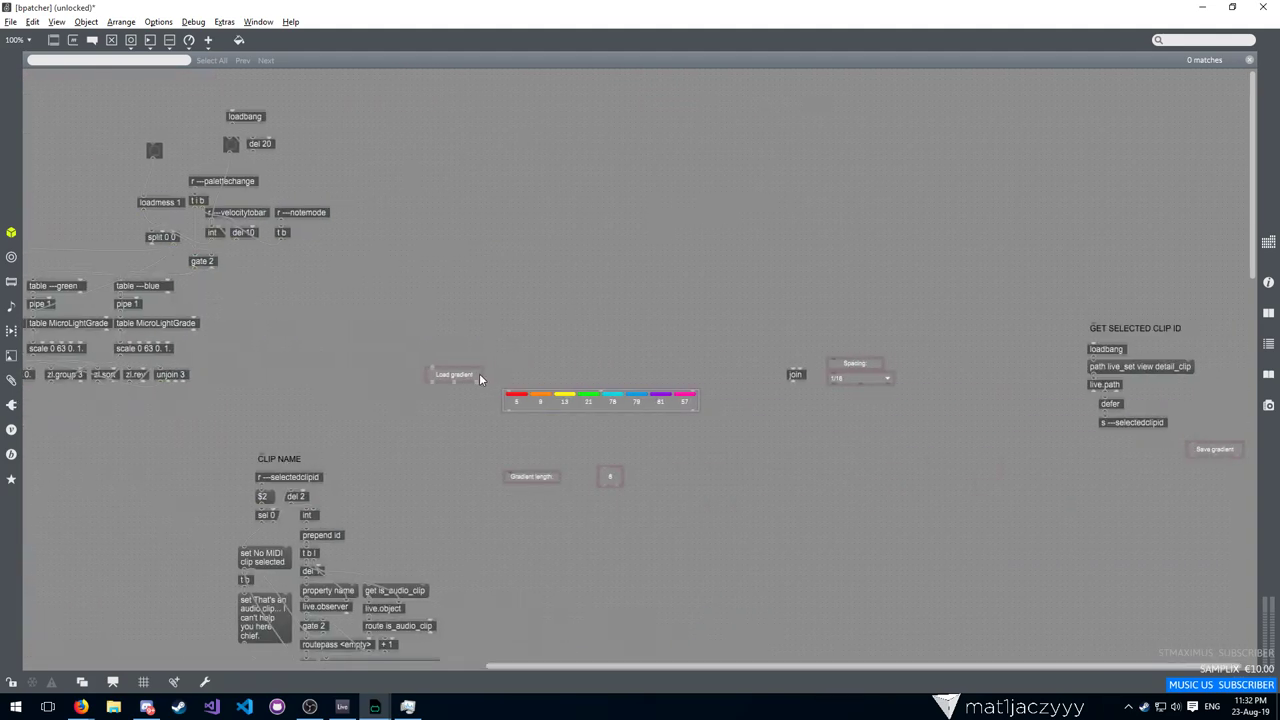
scroll(470, 378, down, 2)
scroll(458, 378, down, 4)
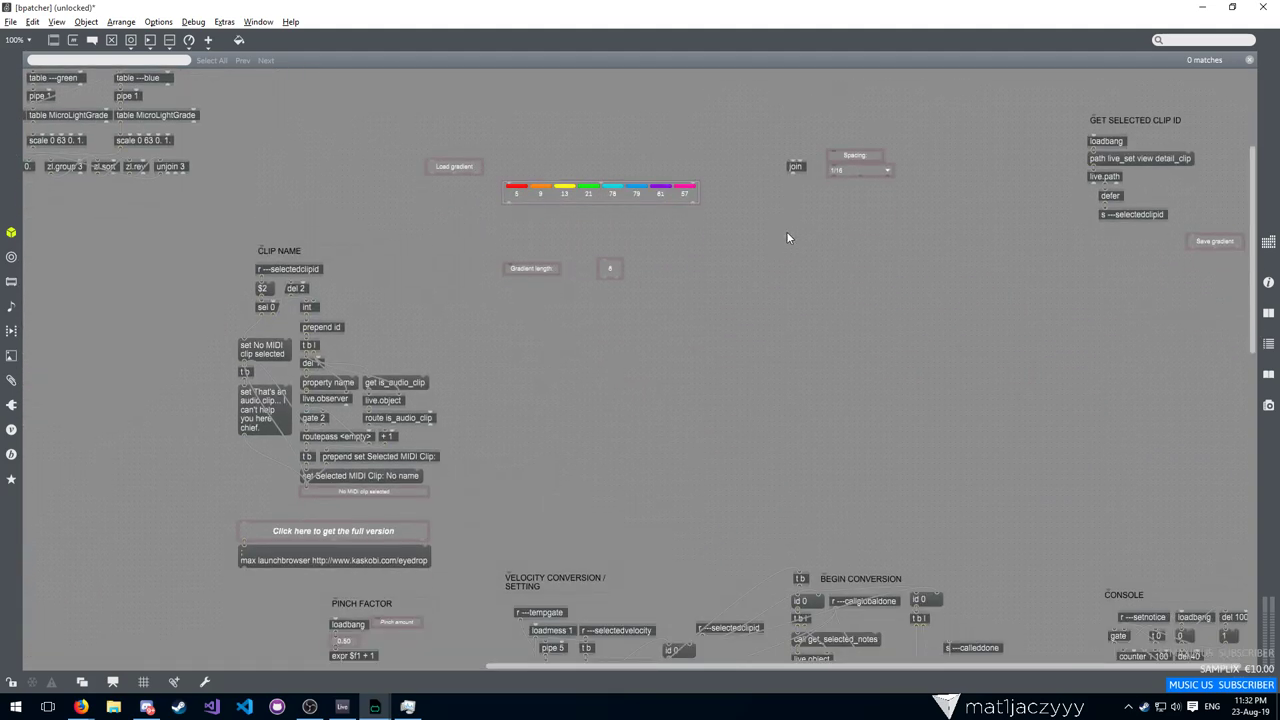
drag(756, 183, 1040, 544)
scroll(227, 503, down, 6)
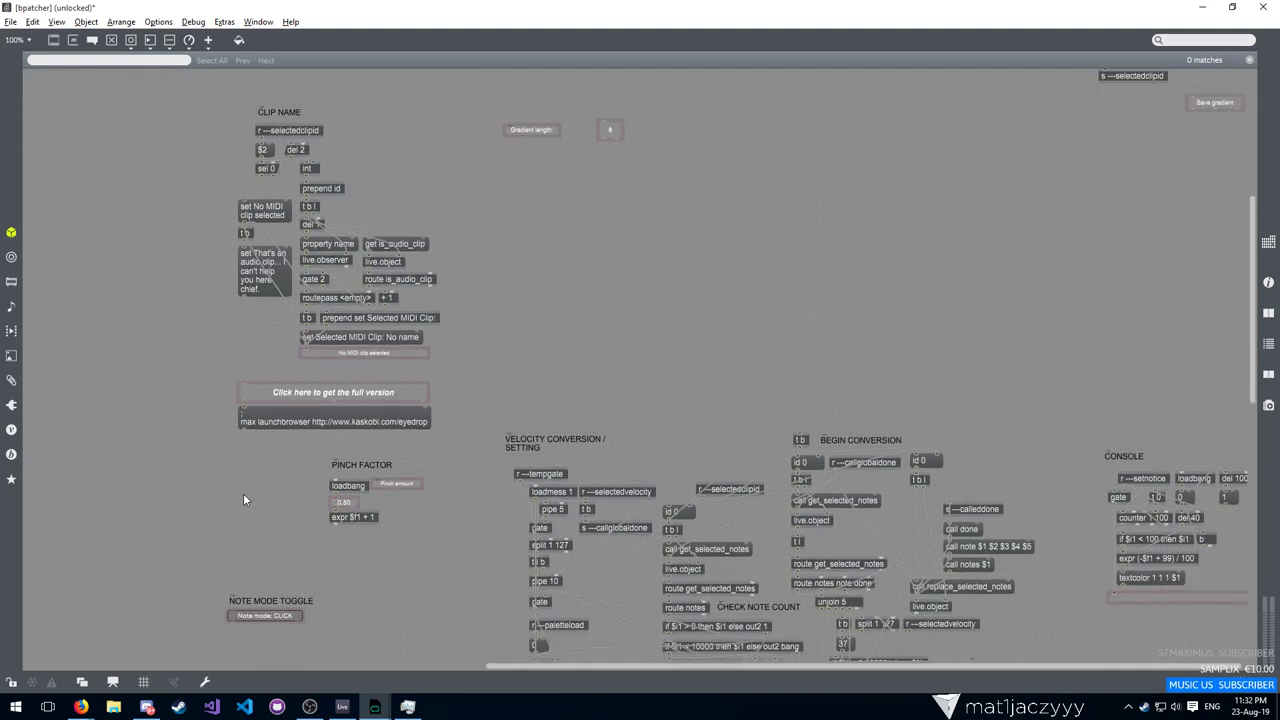
scroll(300, 474, down, 3)
drag(568, 665, 302, 665)
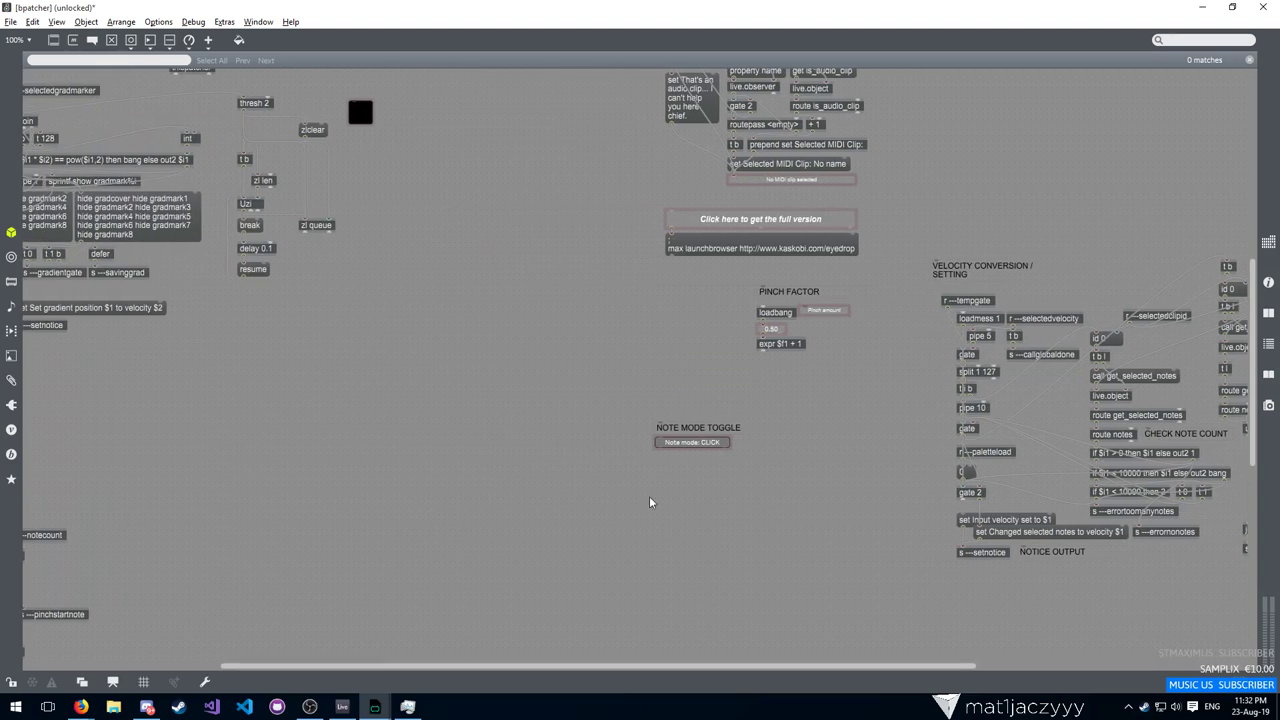
scroll(617, 514, down, 5)
drag(422, 664, 294, 664)
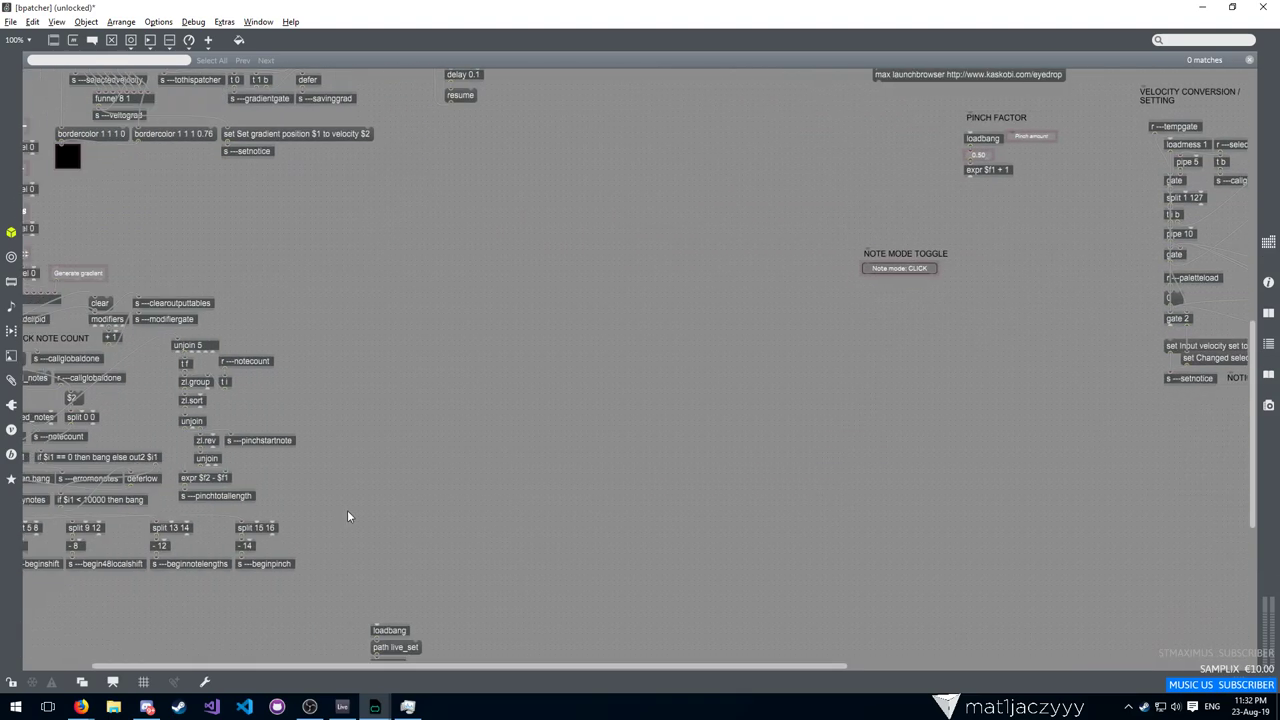
scroll(347, 510, down, 10)
drag(577, 664, 974, 664)
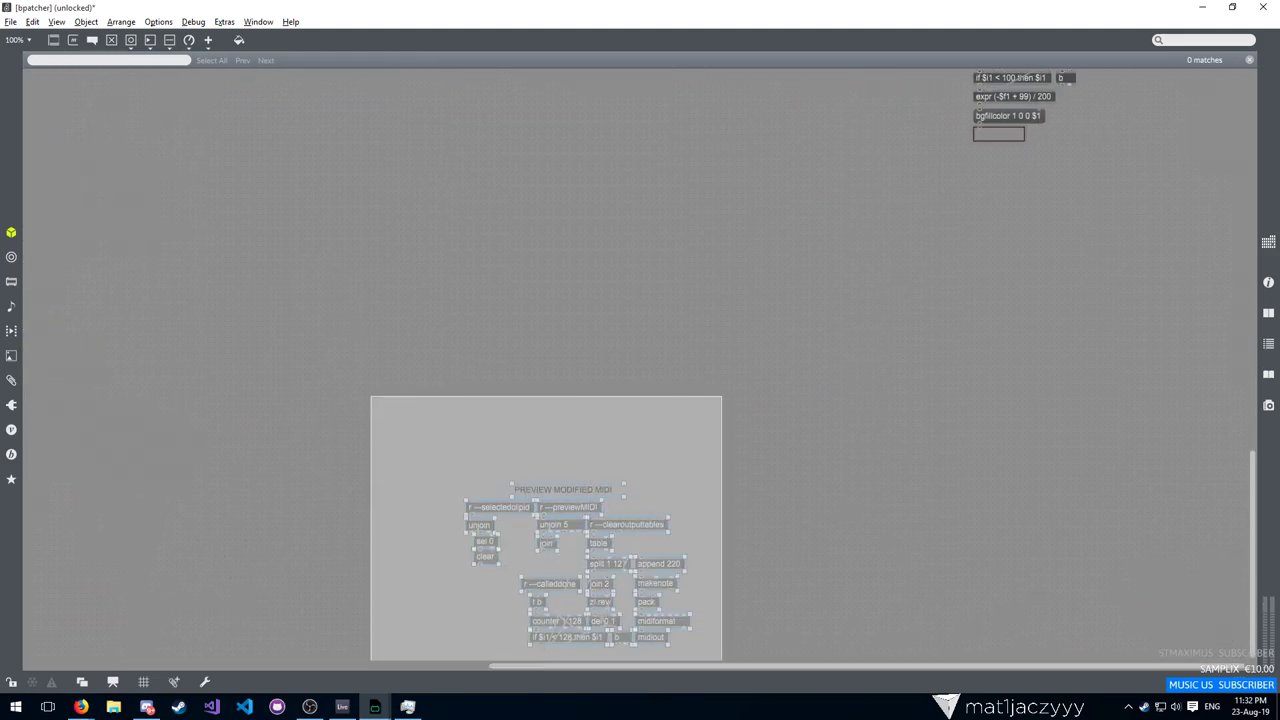
scroll(792, 557, up, 15)
scroll(793, 548, down, 3)
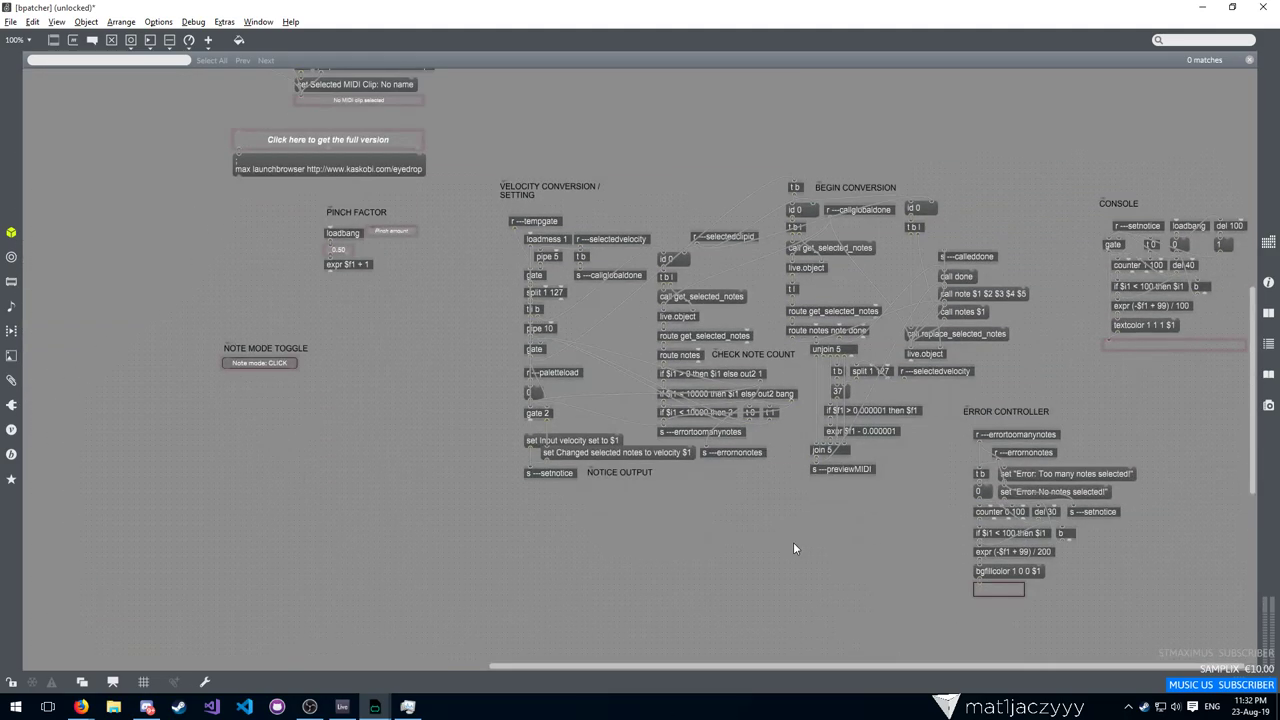
scroll(774, 545, down, 3)
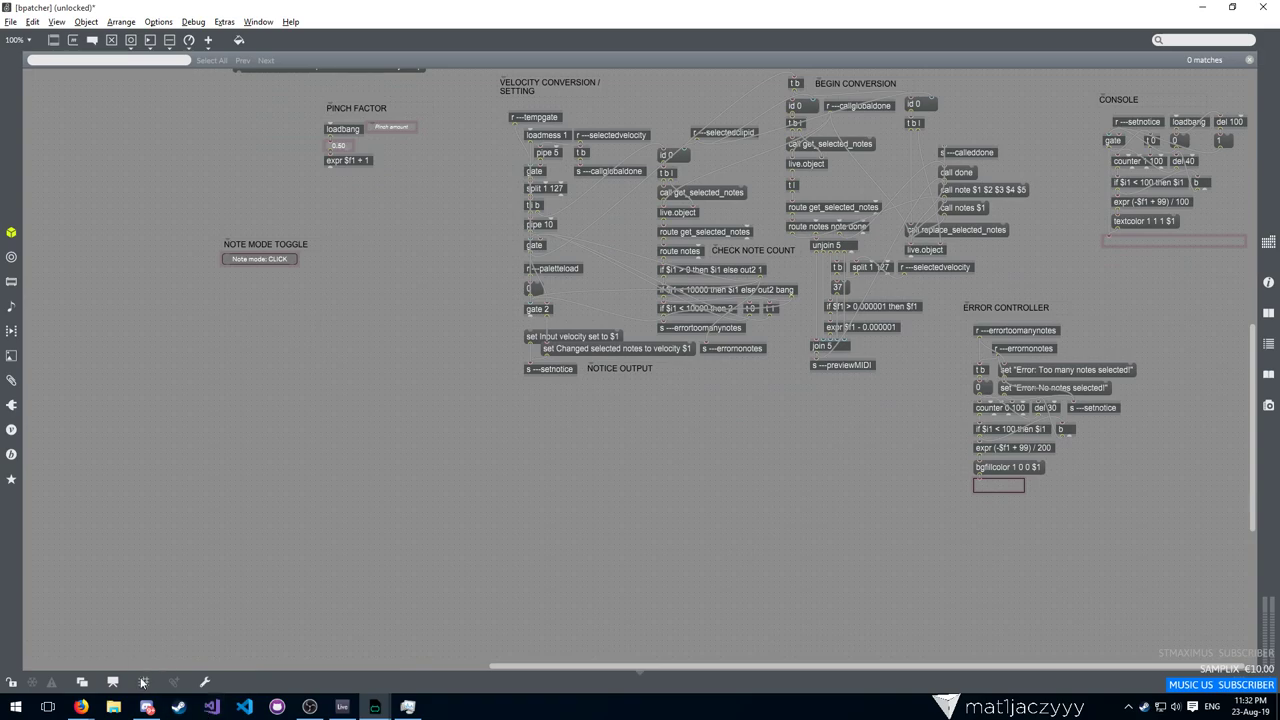
Close the bpatcher editor, then lock and close the Eyedrop v1.0 DEMO patcher
click(114, 682)
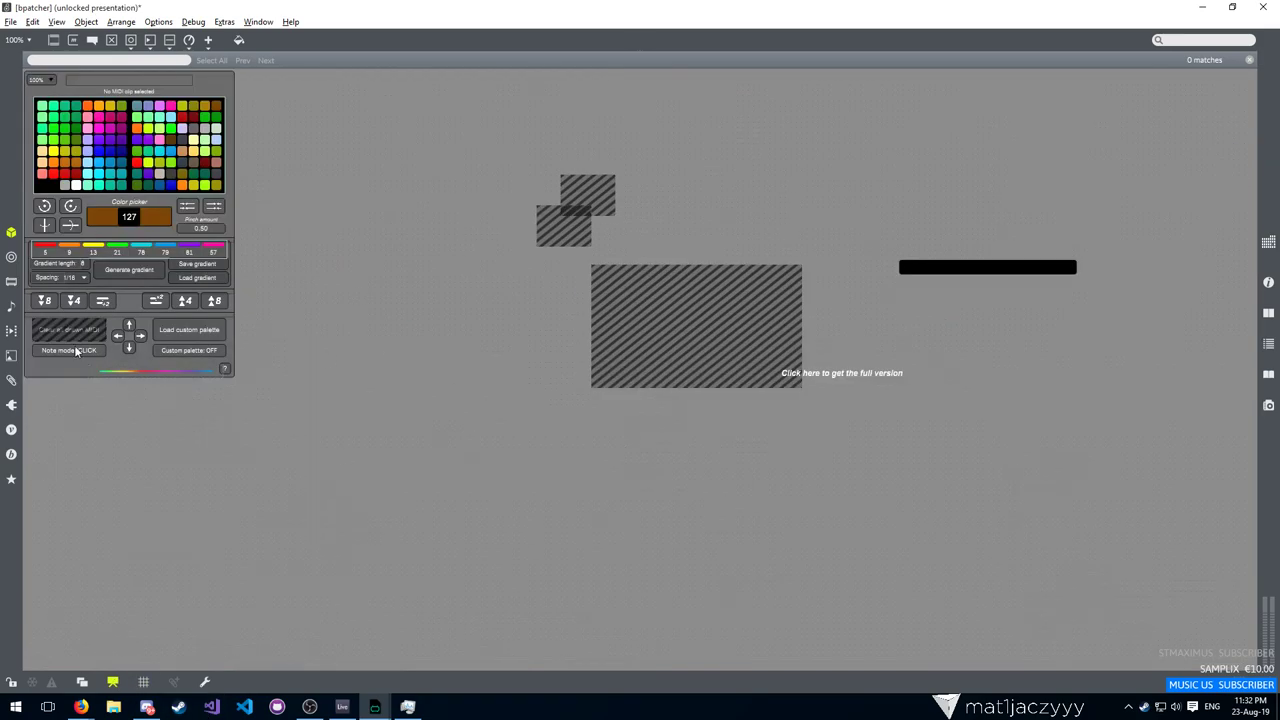
click(1262, 7)
click(790, 13)
click(1262, 6)
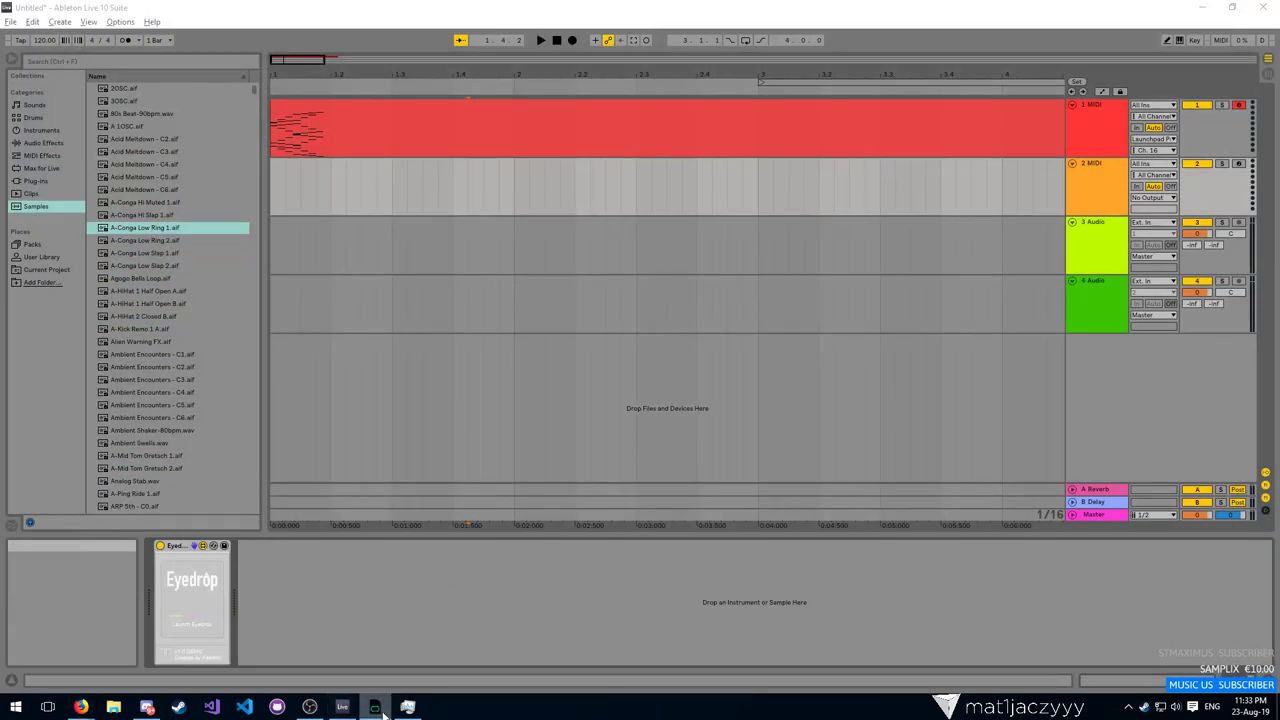
mouse_move(381, 697)
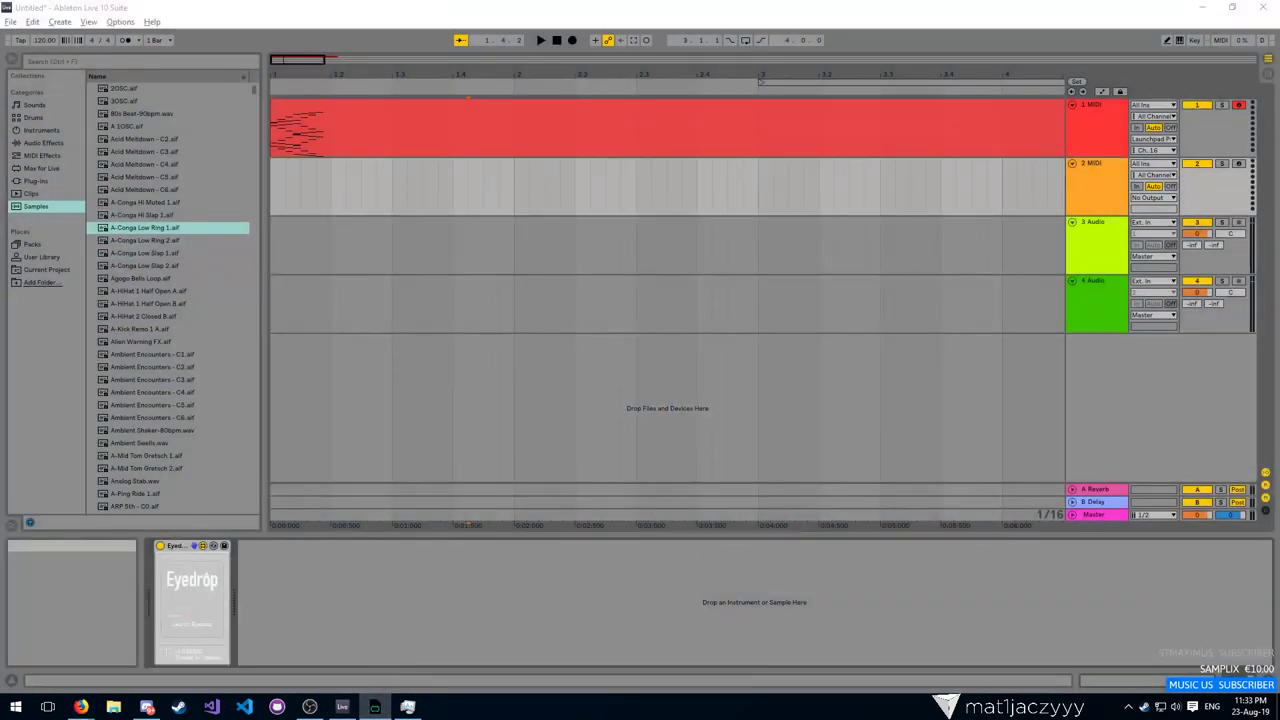
click(374, 706)
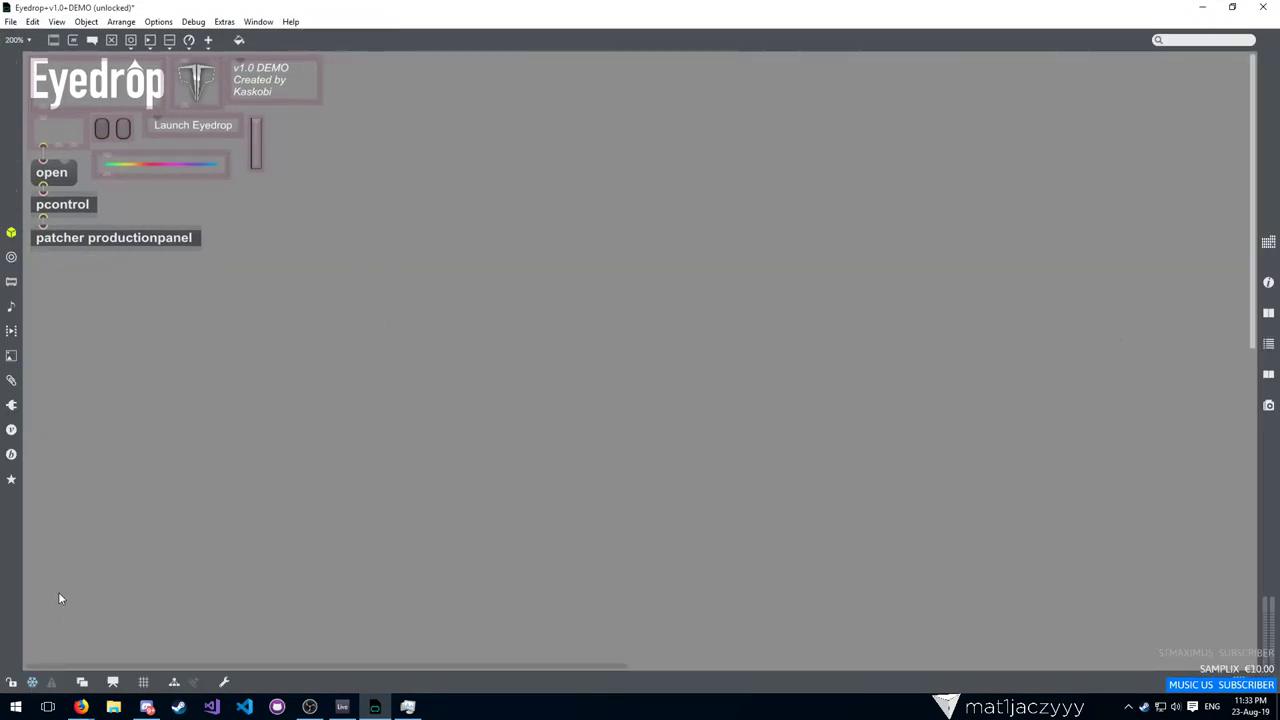
key(ctrl+e)
click(1262, 7)
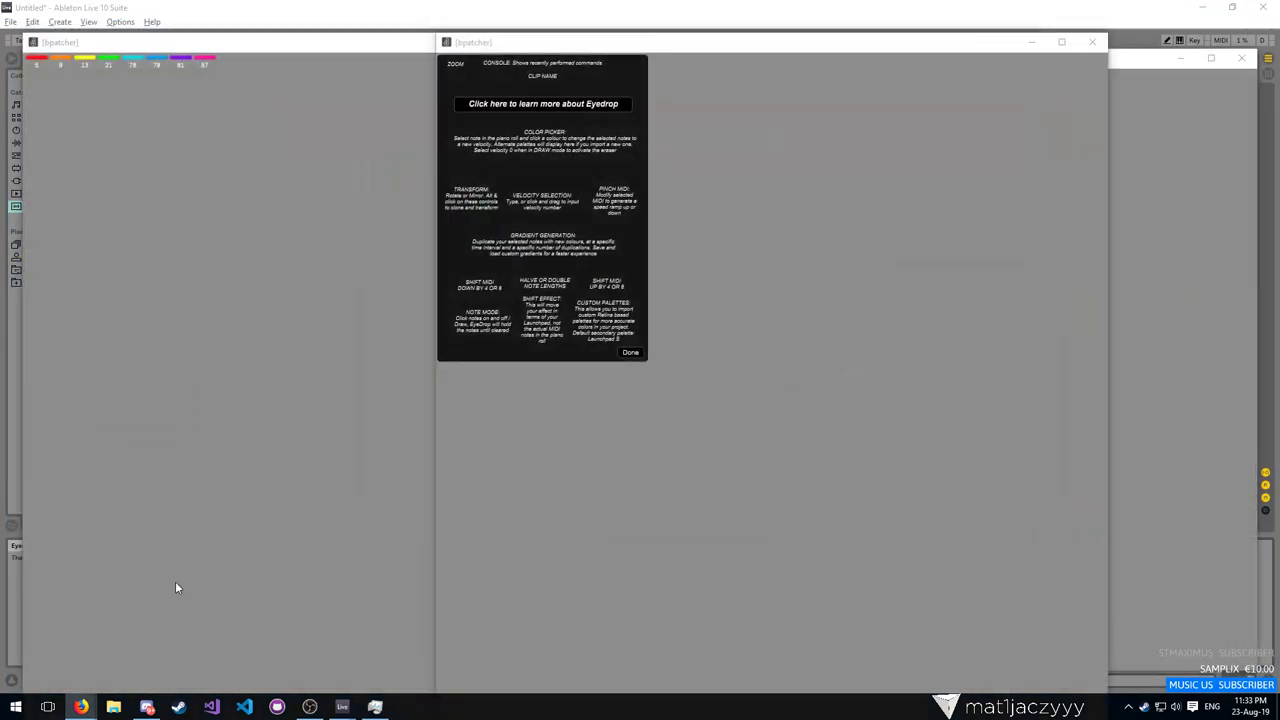
Close the remaining bpatcher windows to get back to the Ableton Live set
click(1241, 57)
click(1021, 42)
click(1092, 42)
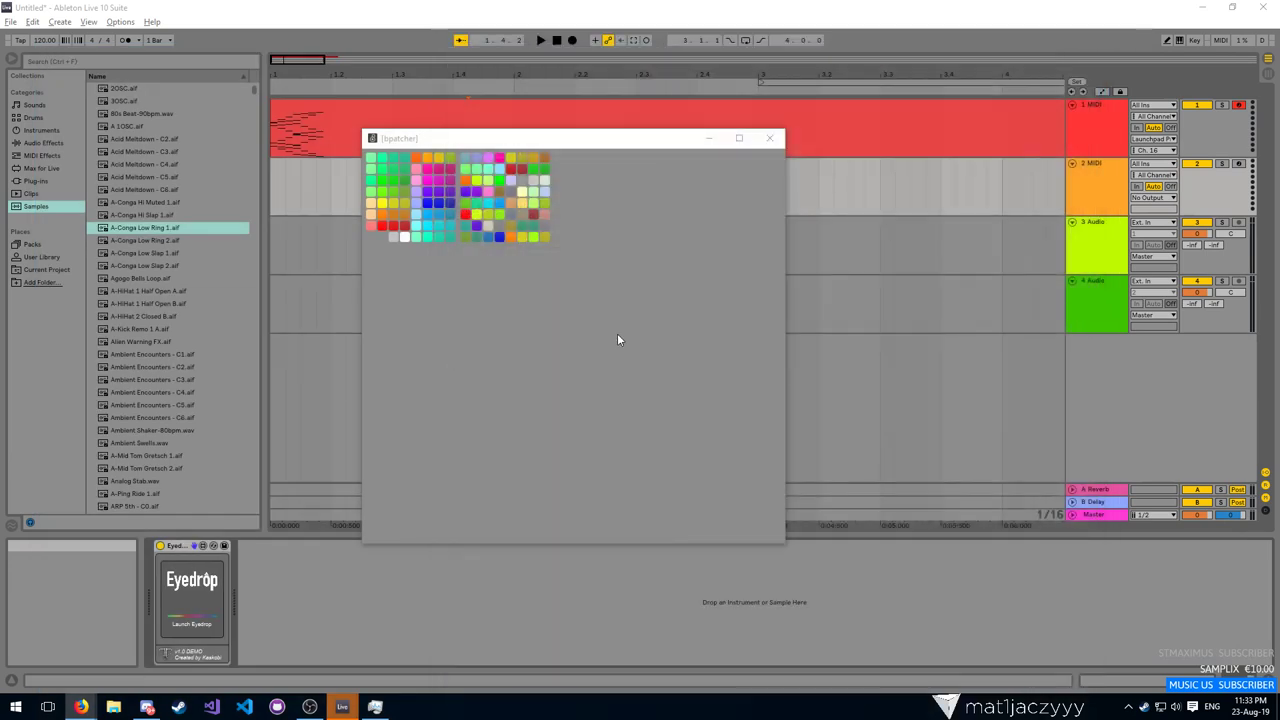
click(769, 137)
Launch Eyedrop from the device, move its window to the middle of the arrangement and try to generate a gradient
click(191, 590)
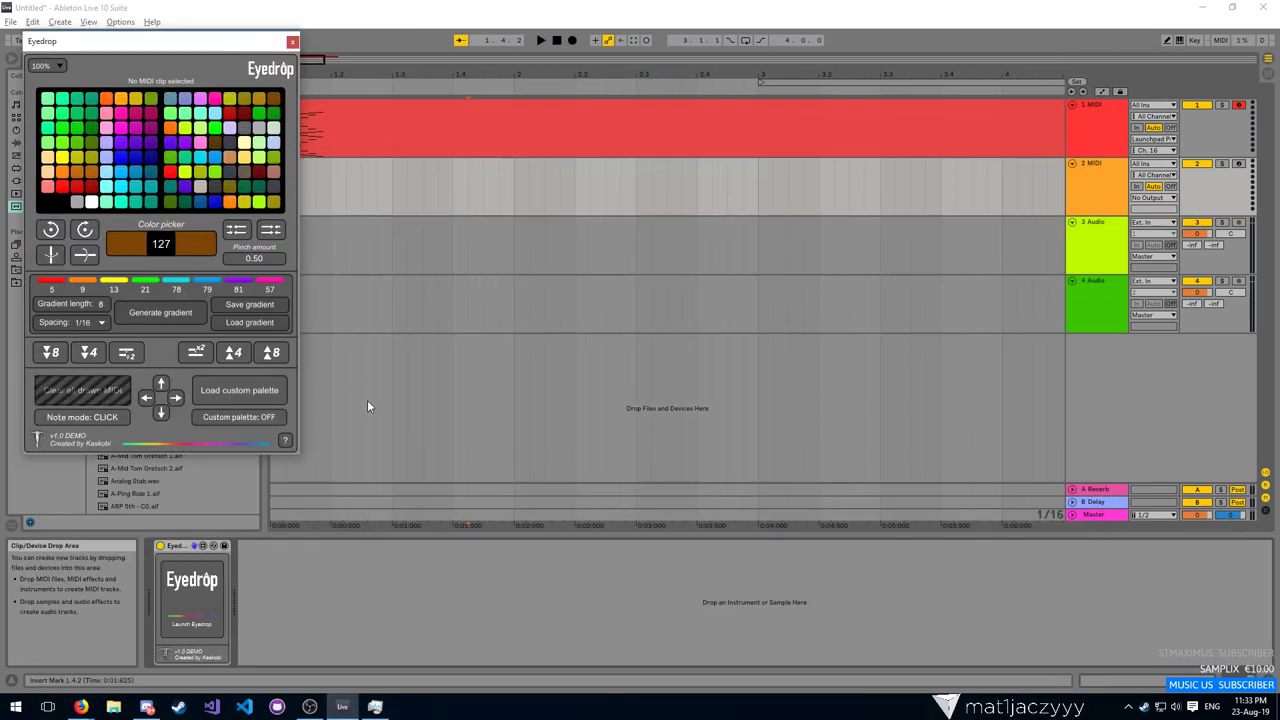
drag(191, 50, 657, 216)
click(583, 483)
click(564, 470)
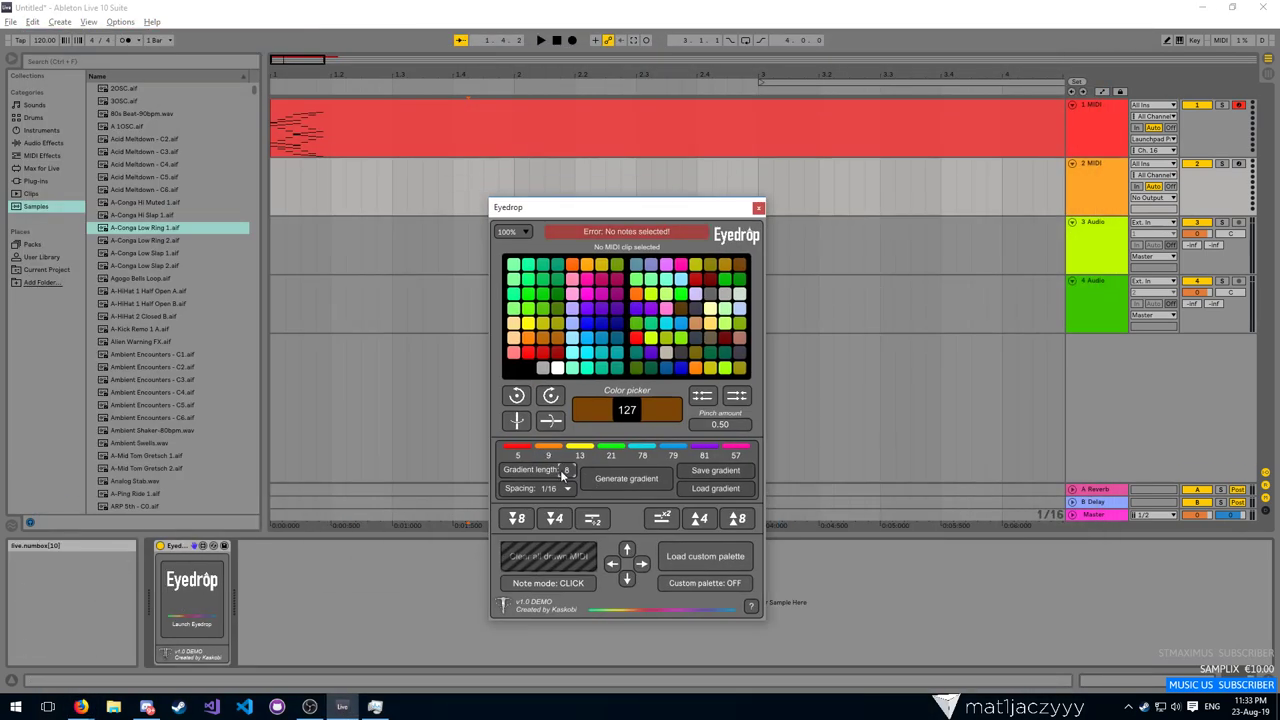
Open the MIDI clip on the 1 MIDI track, select its notes and run Eyedrop's gradient generation on them
click(376, 175)
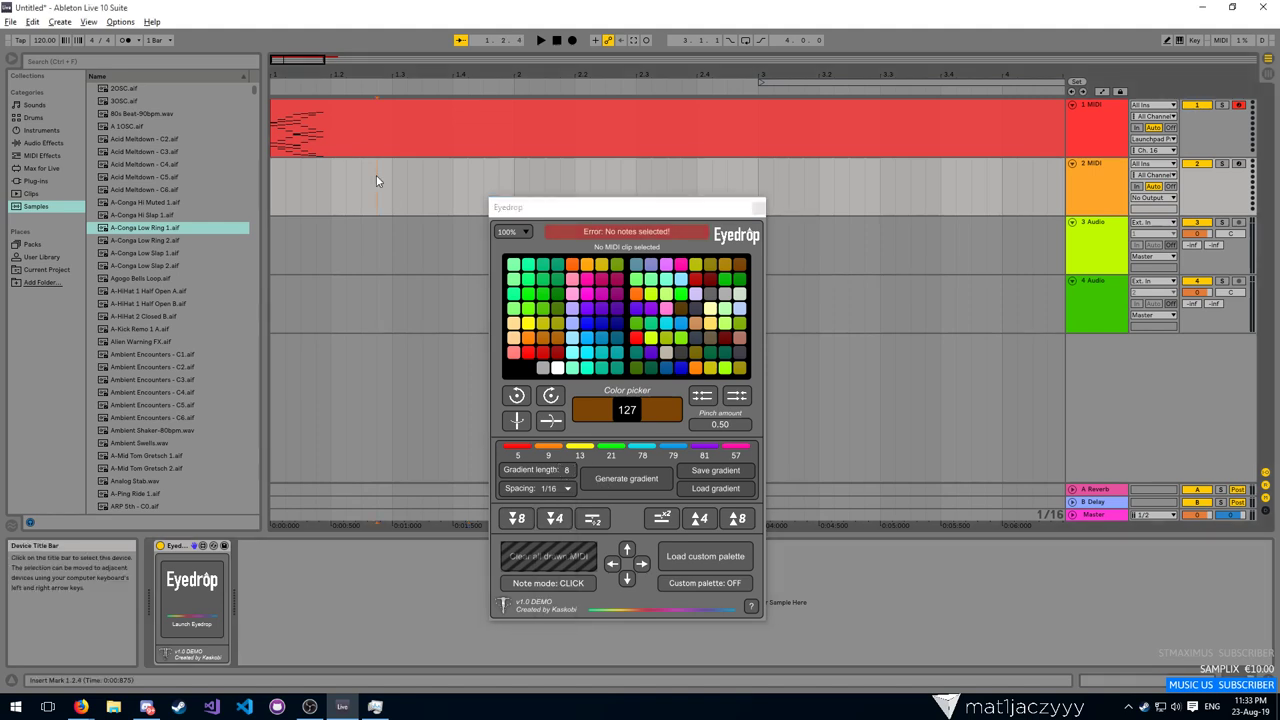
click(321, 118)
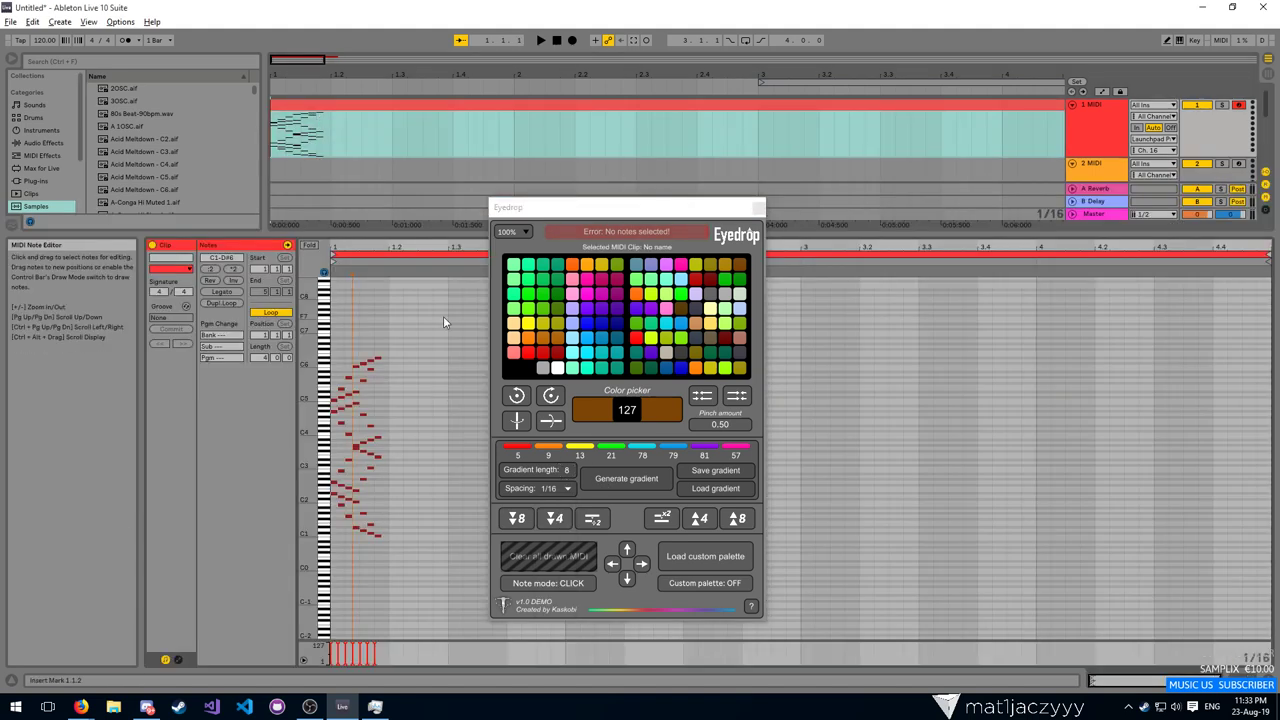
click(597, 483)
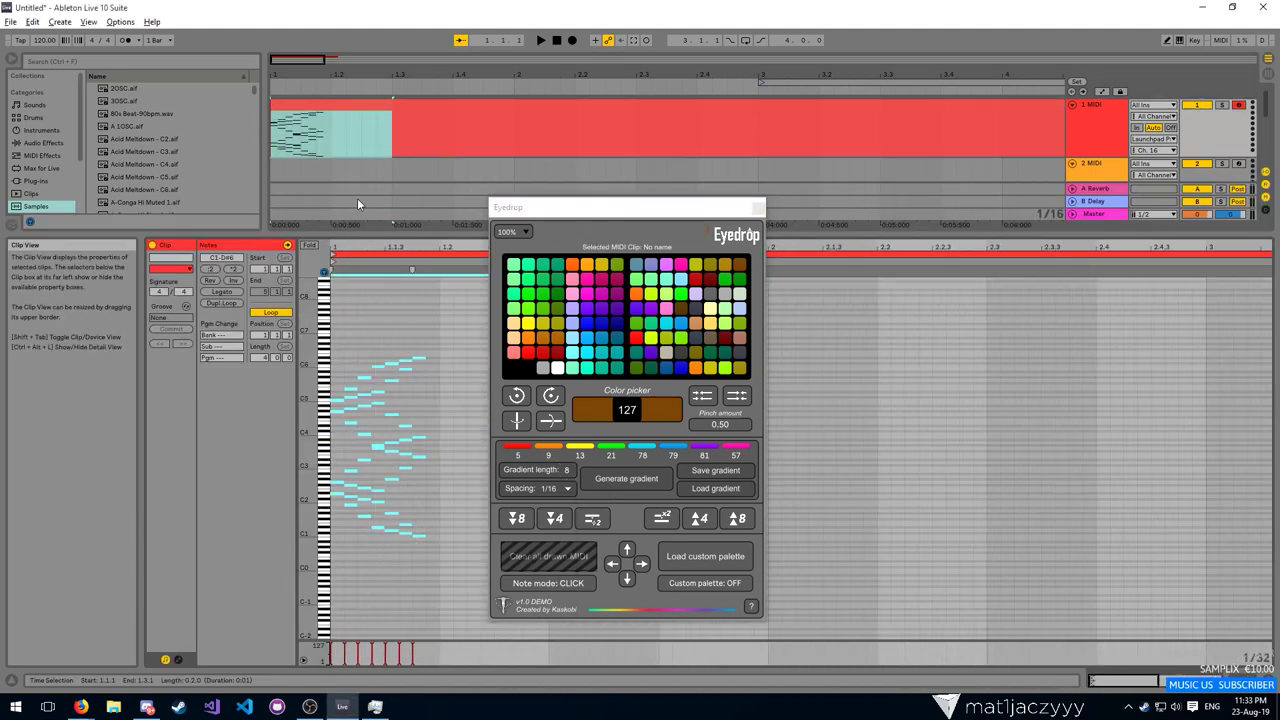
click(621, 479)
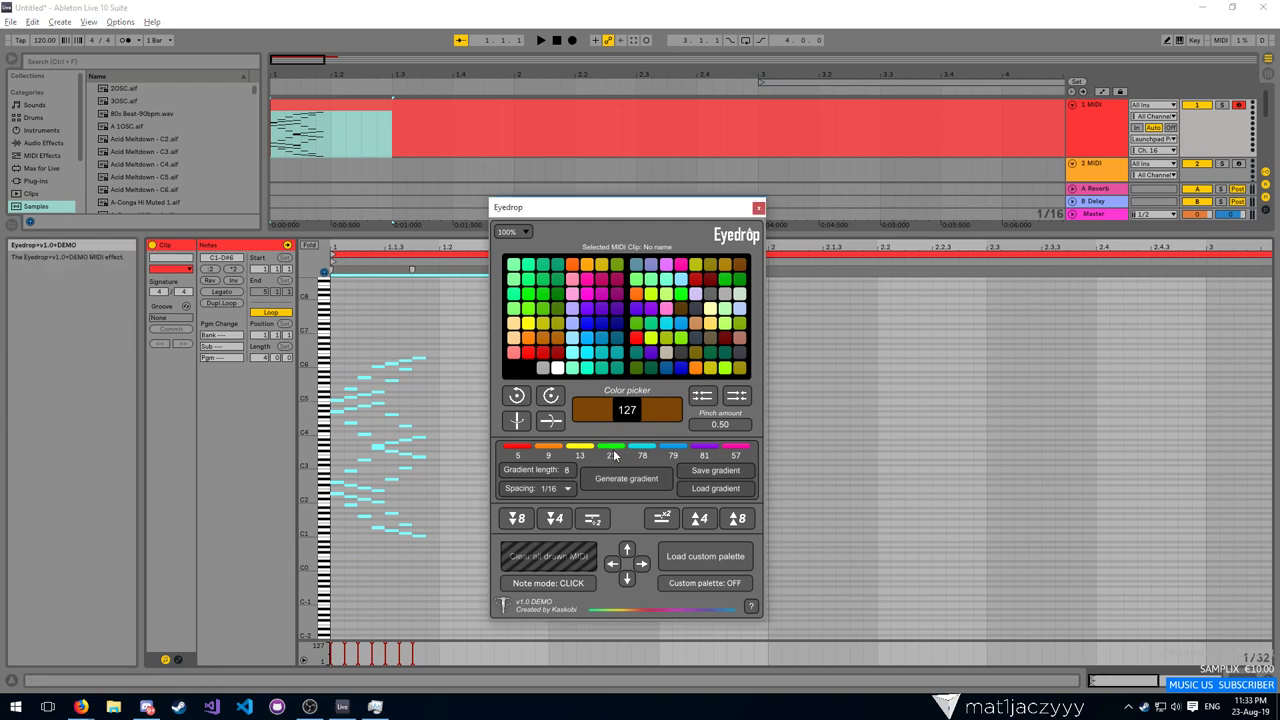
Set Eyedrop's note mode to DRAW and switch the custom palette on and back off
click(614, 454)
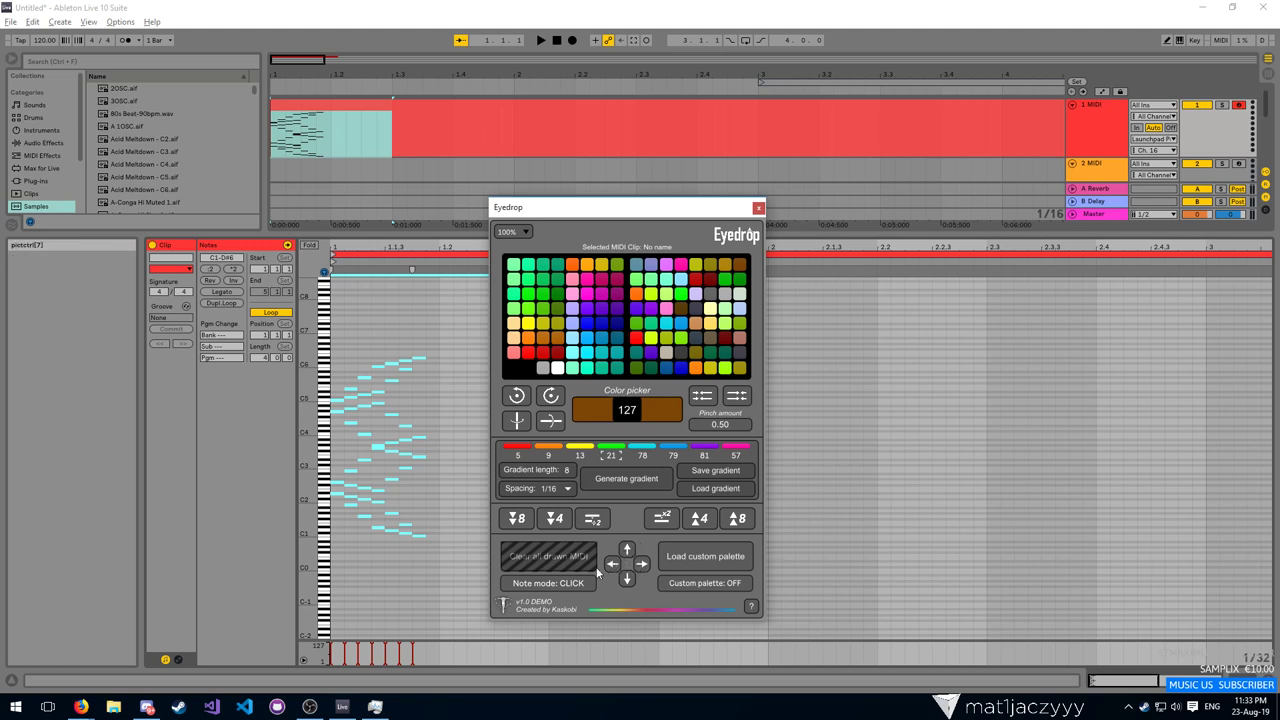
click(567, 583)
click(435, 578)
click(545, 587)
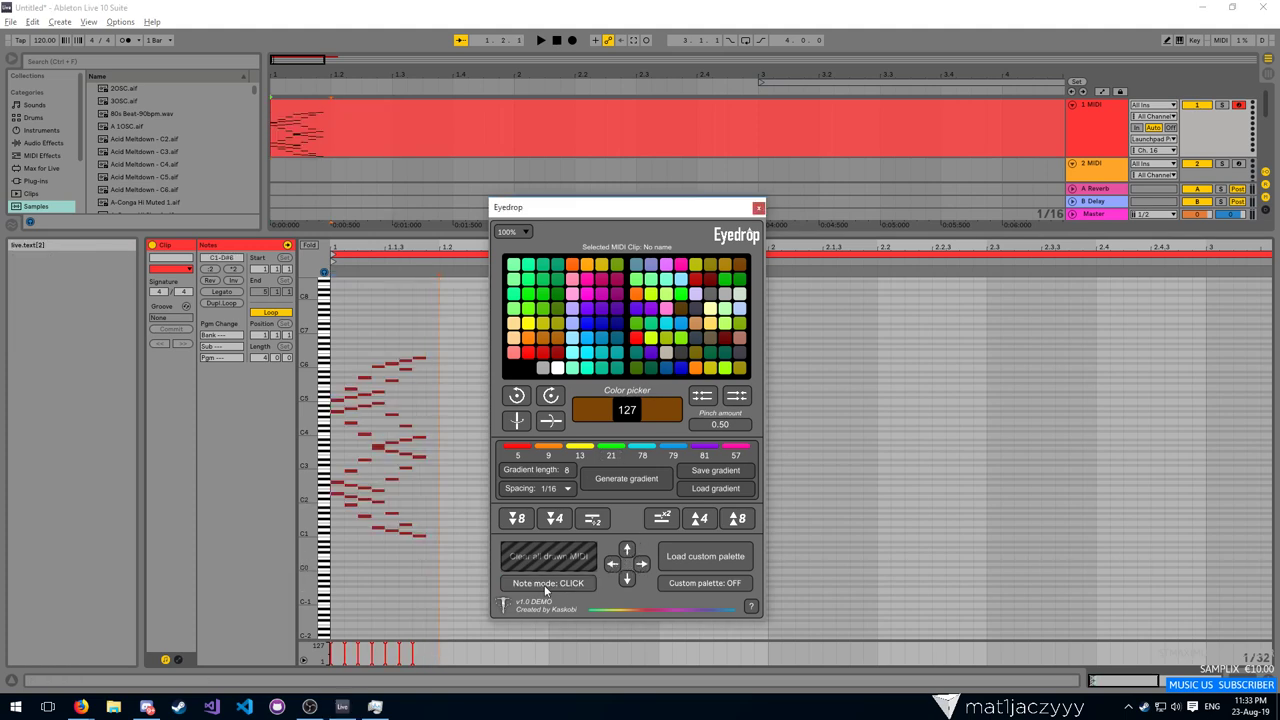
click(545, 584)
click(545, 584)
click(545, 584)
click(709, 586)
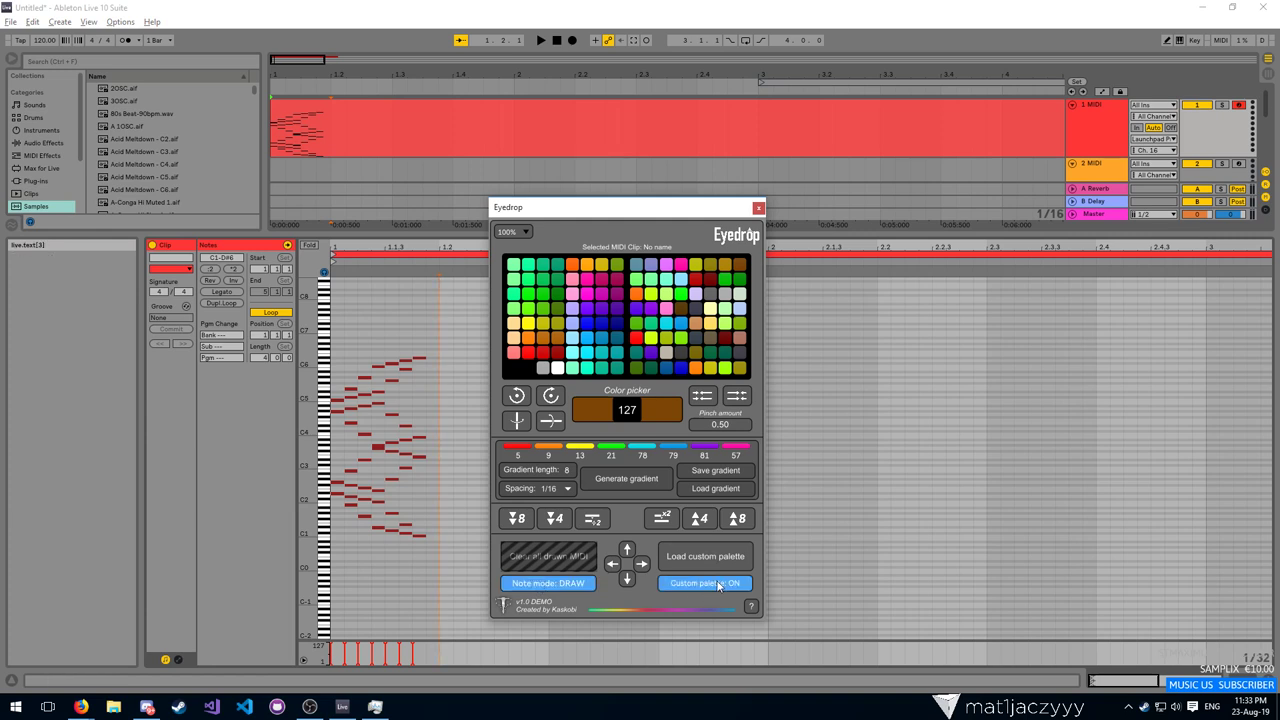
click(718, 586)
Select the clip's notes, try pinching them with a pinch amount of 2.00, and set the amount to 1.01
mouse_move(719, 424)
mouse_down()
mouse_move(719, 394)
mouse_move(719, 424)
mouse_up()
drag(447, 558, 330, 298)
drag(720, 424, 720, 400)
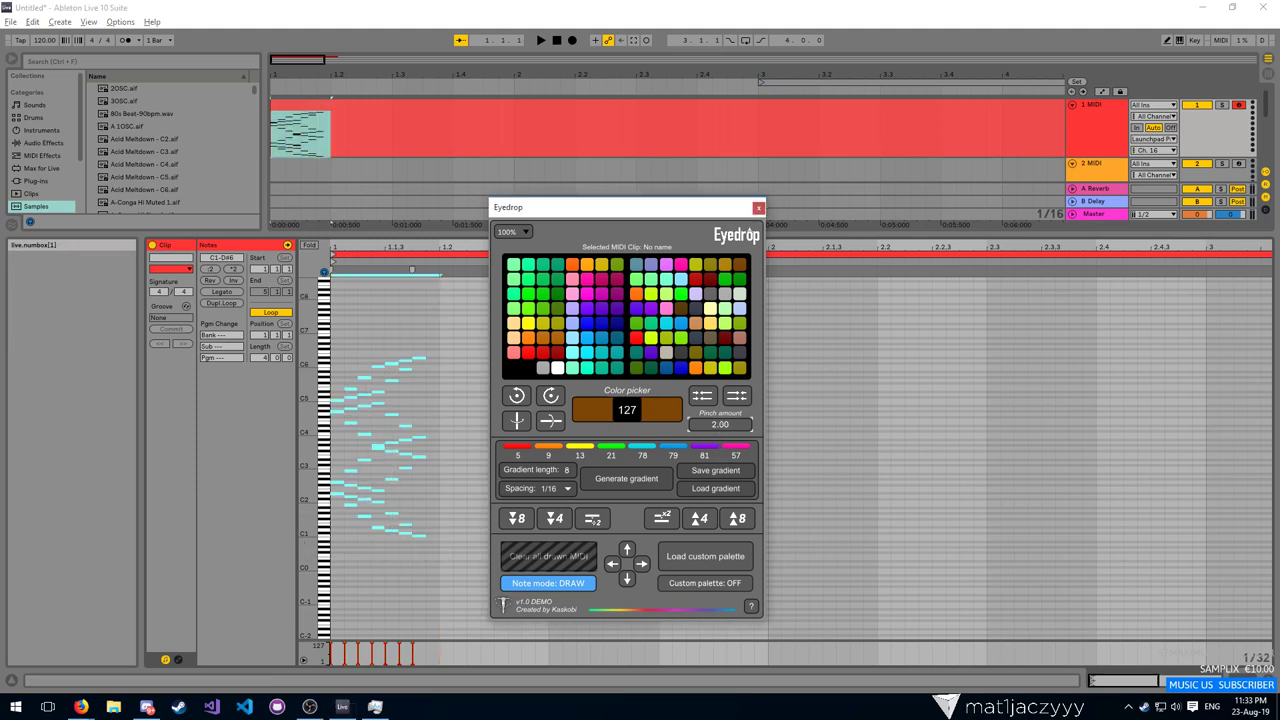
click(709, 394)
drag(745, 422, 745, 416)
Recolor the selected notes to velocity 37 from the palette and to 112 with the color picker
click(600, 353)
click(588, 354)
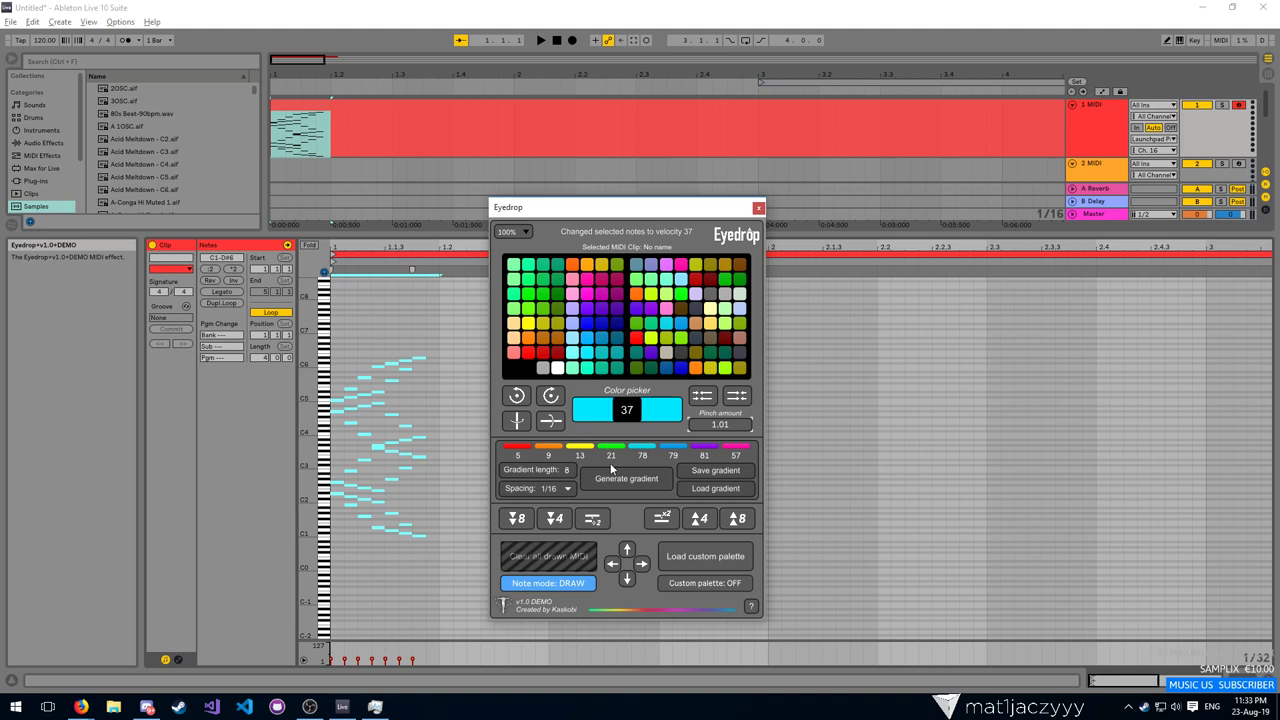
drag(620, 412, 620, 340)
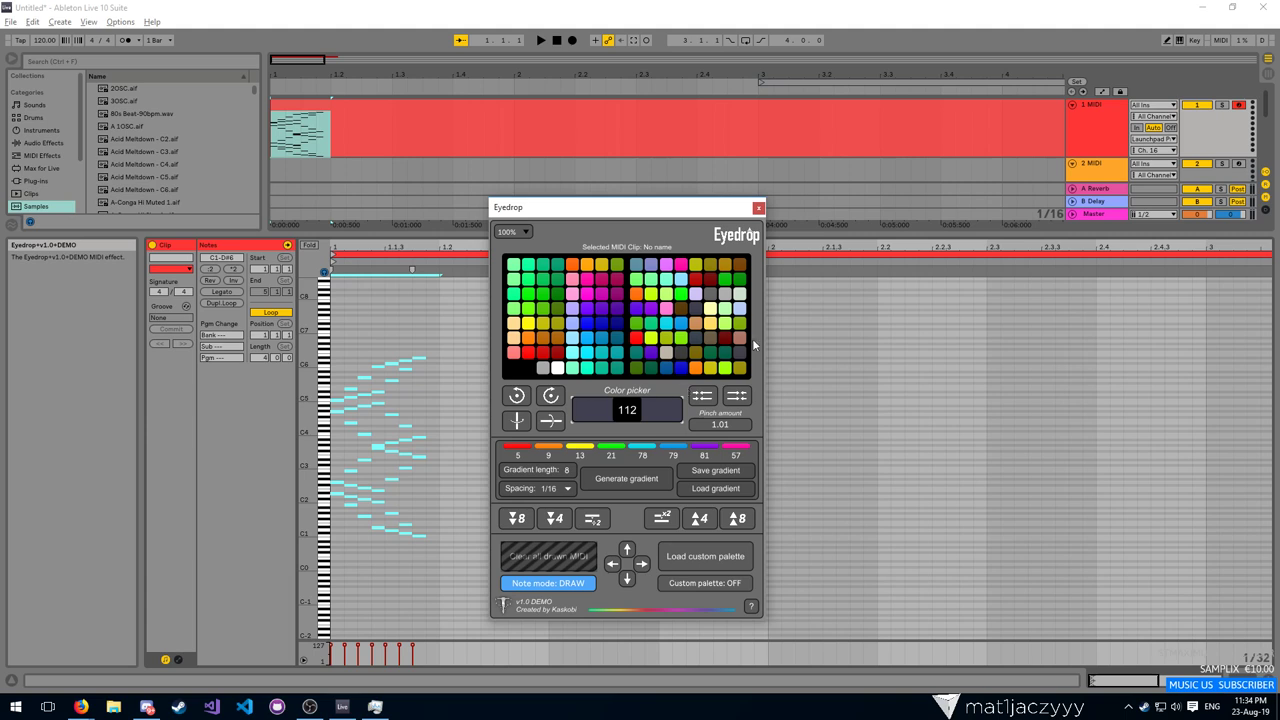
drag(566, 470, 566, 500)
click(568, 489)
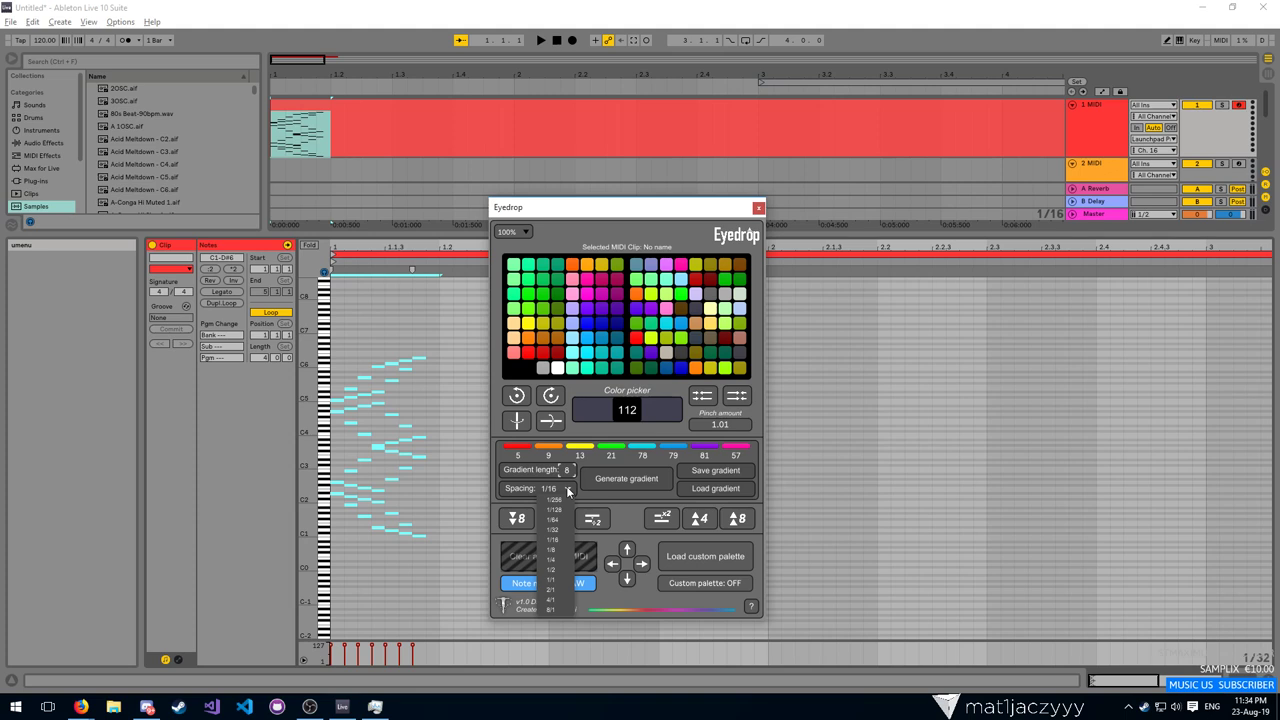
click(568, 489)
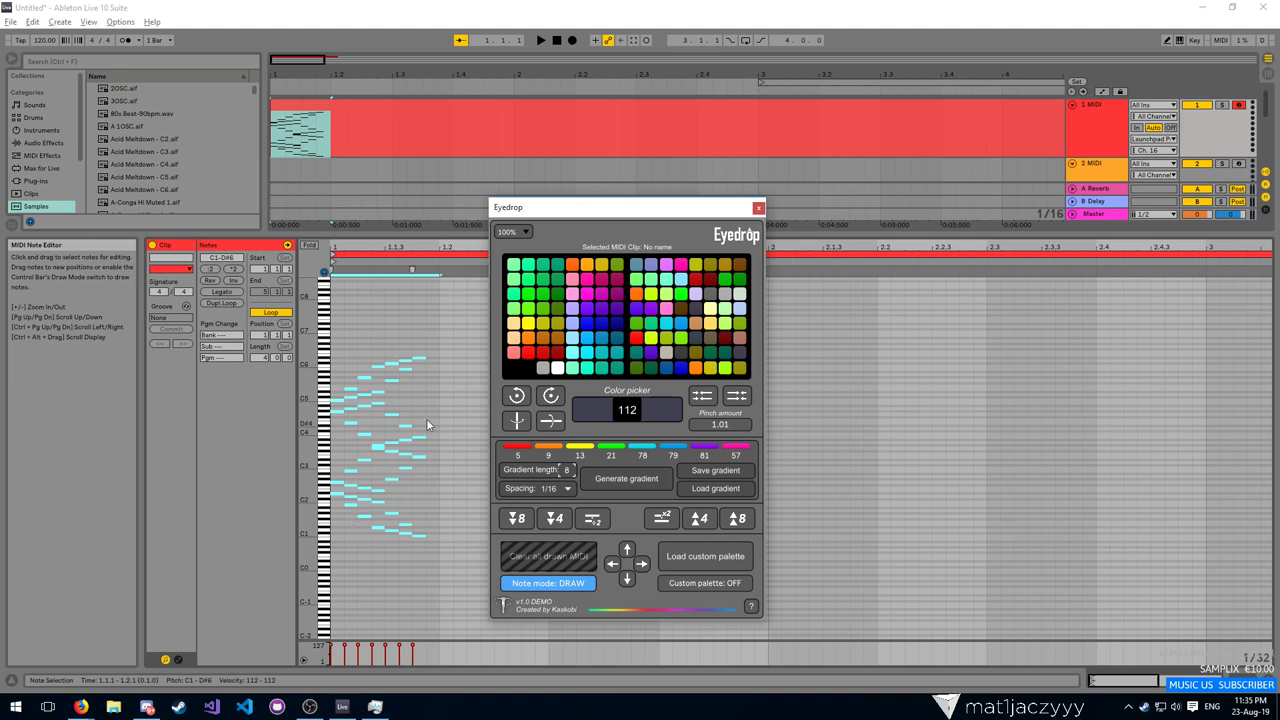
Reselect all notes in the clip and change their velocity color to 96 with the color picker
drag(429, 331, 332, 546)
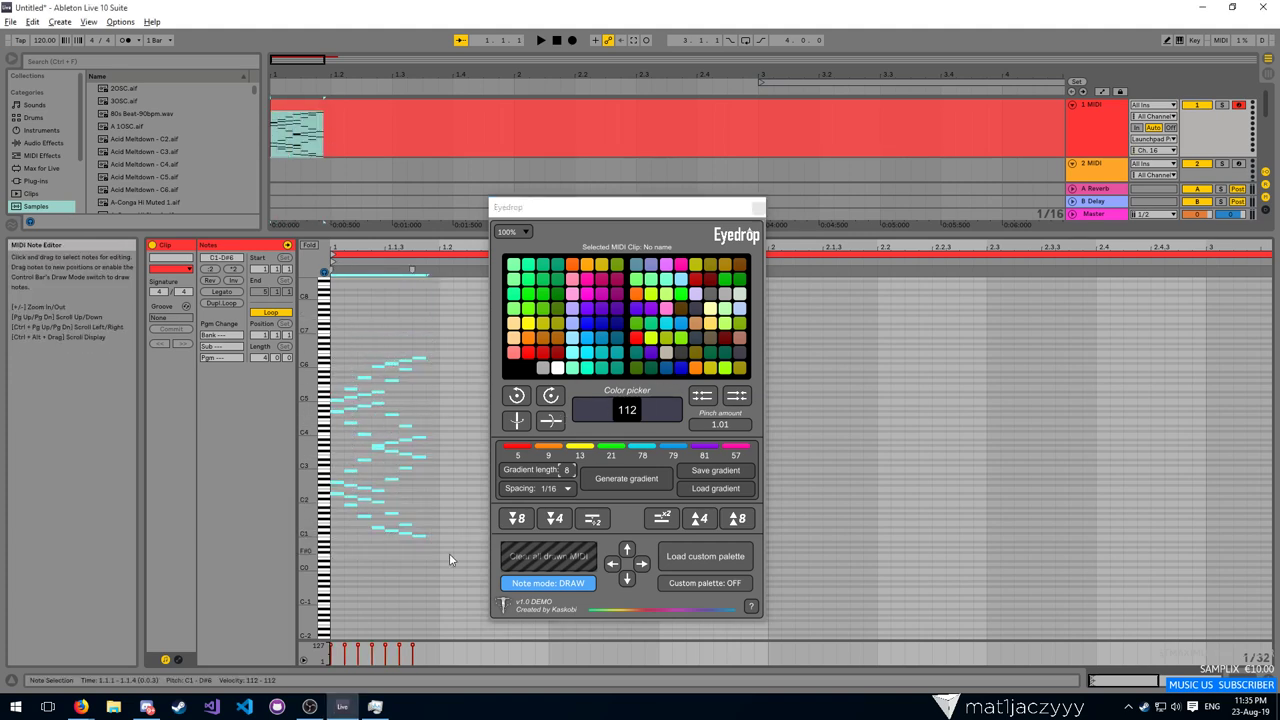
click(523, 322)
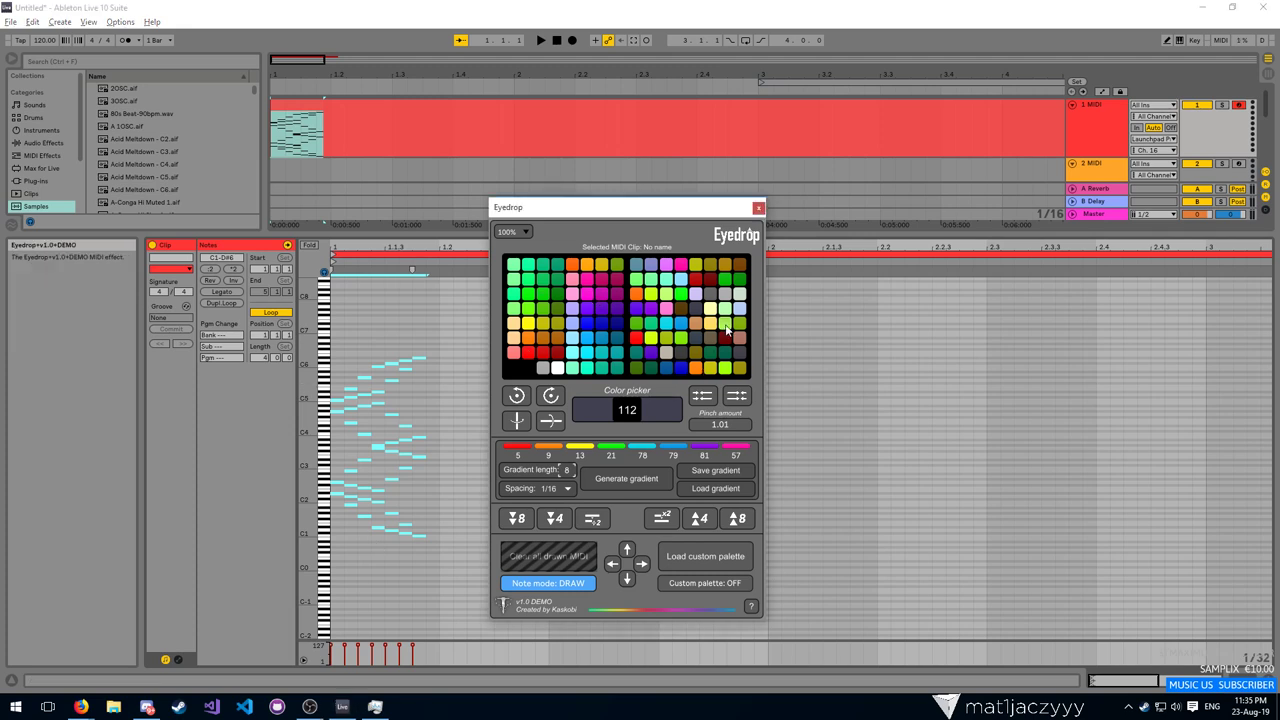
drag(640, 415, 640, 510)
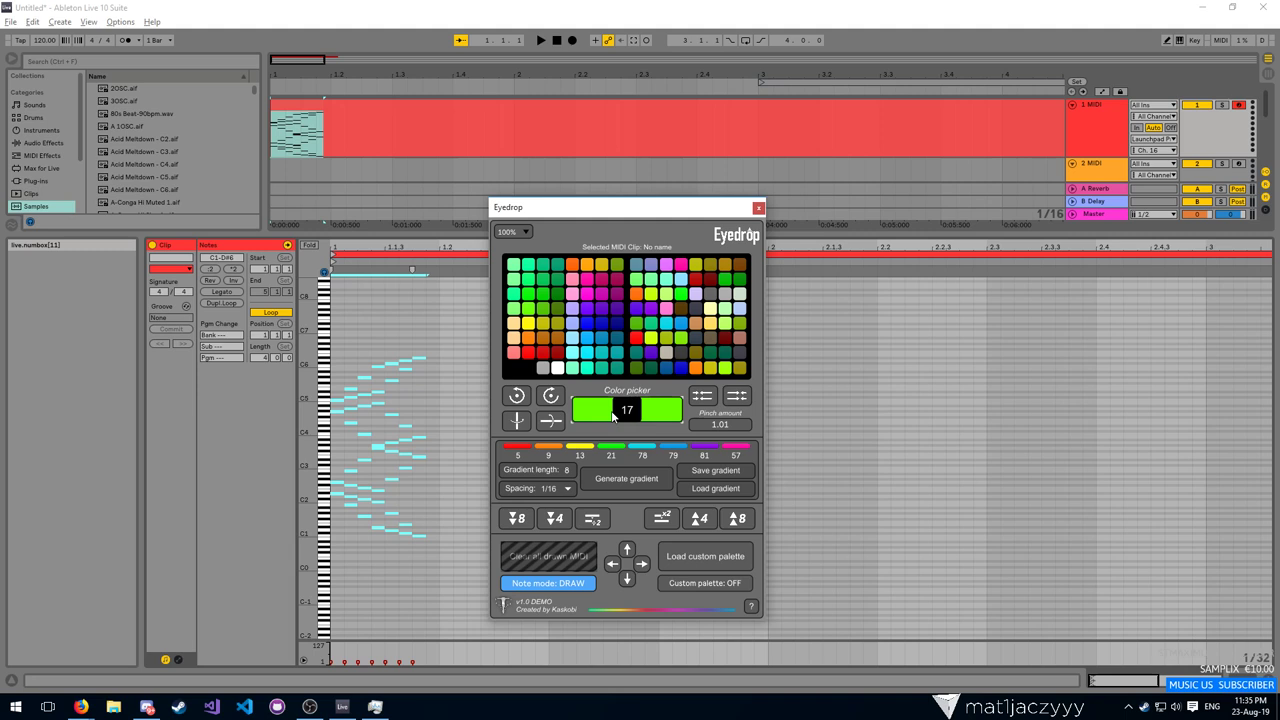
drag(613, 416, 553, 274)
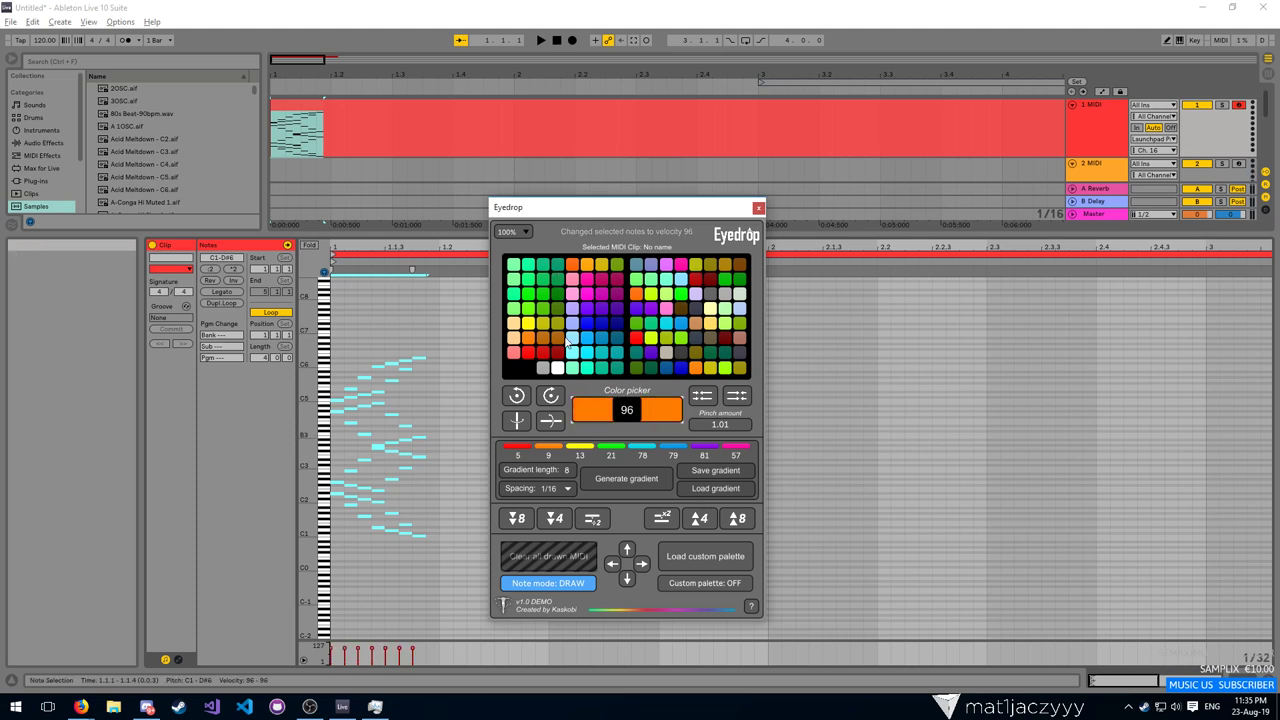
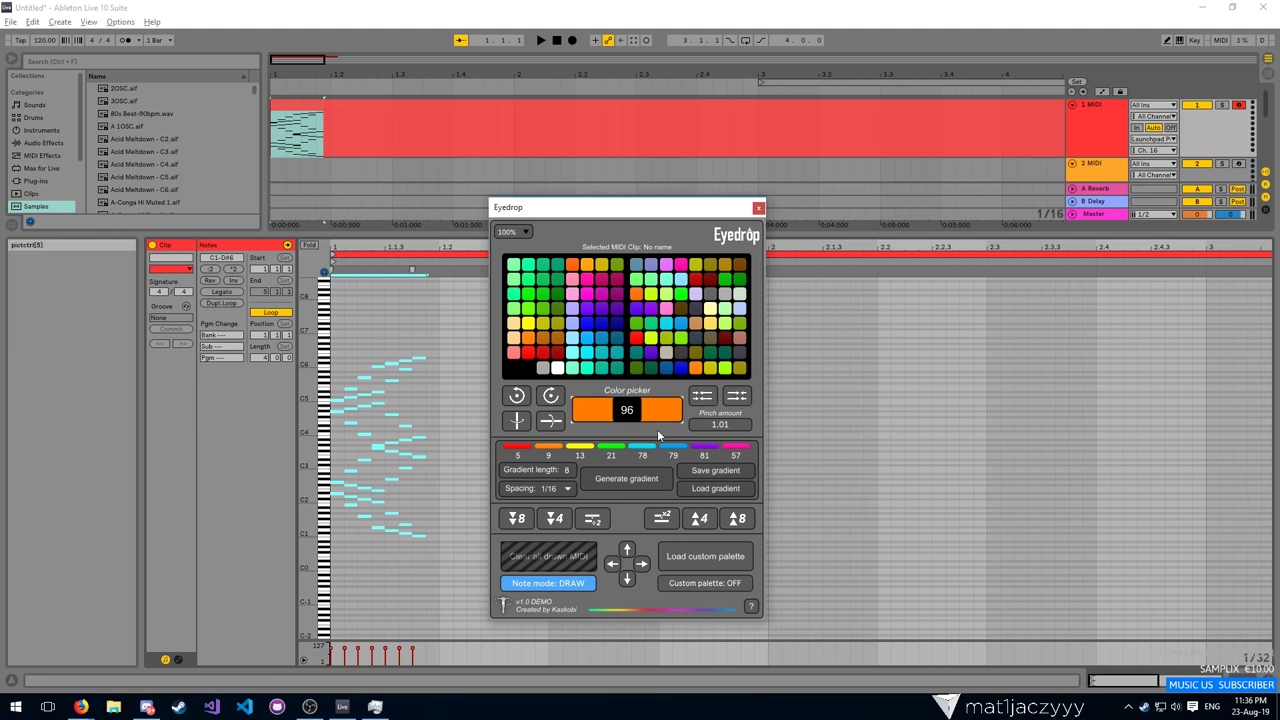
click(308, 705)
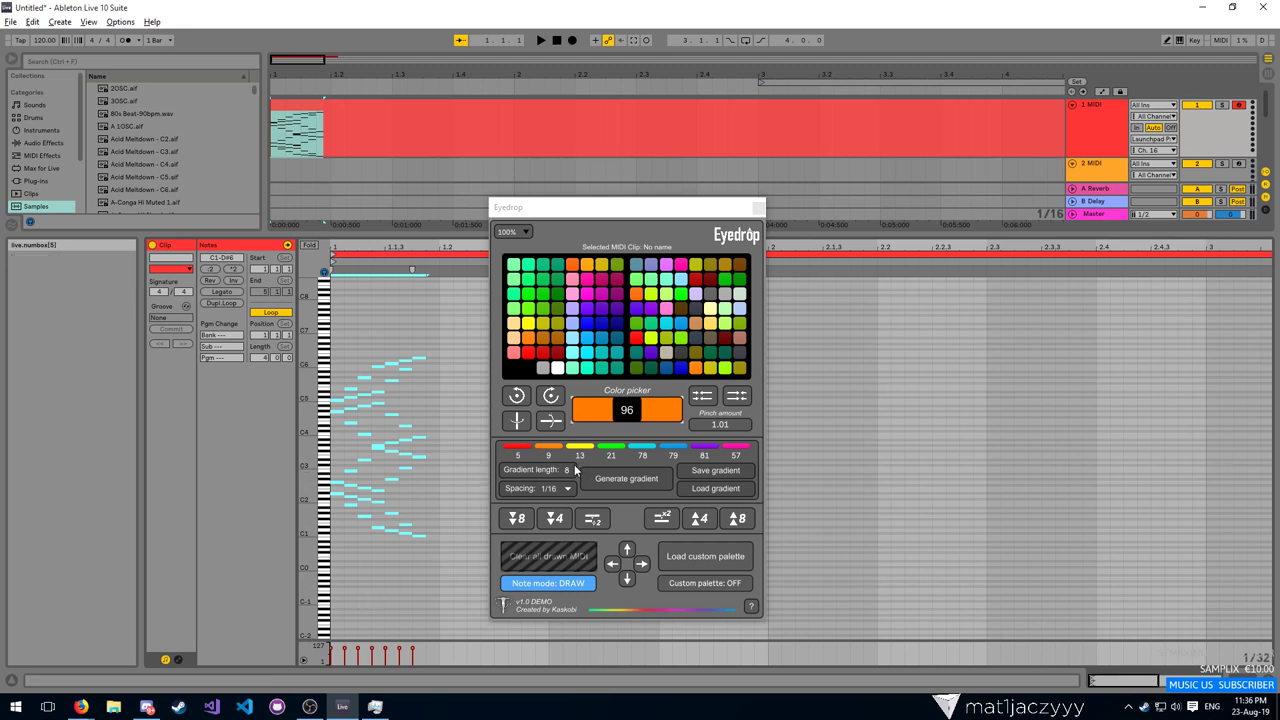
drag(568, 470, 568, 510)
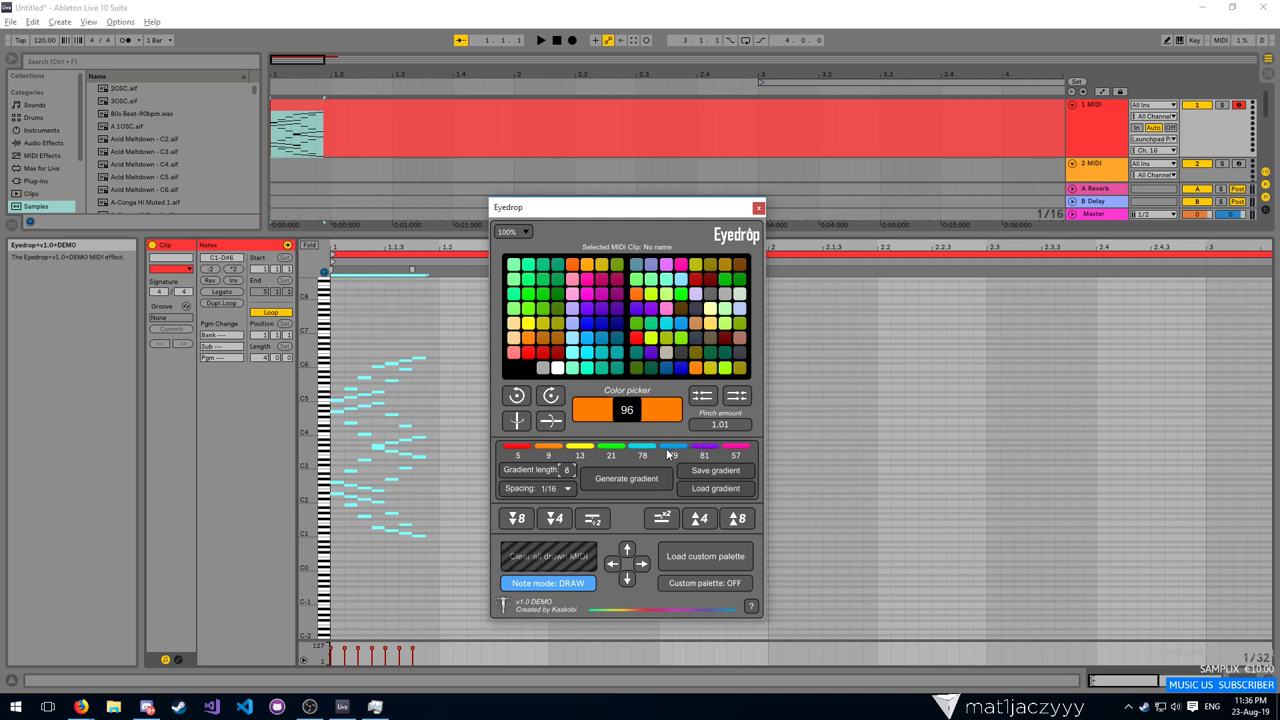
scroll(40, 190, down, 2)
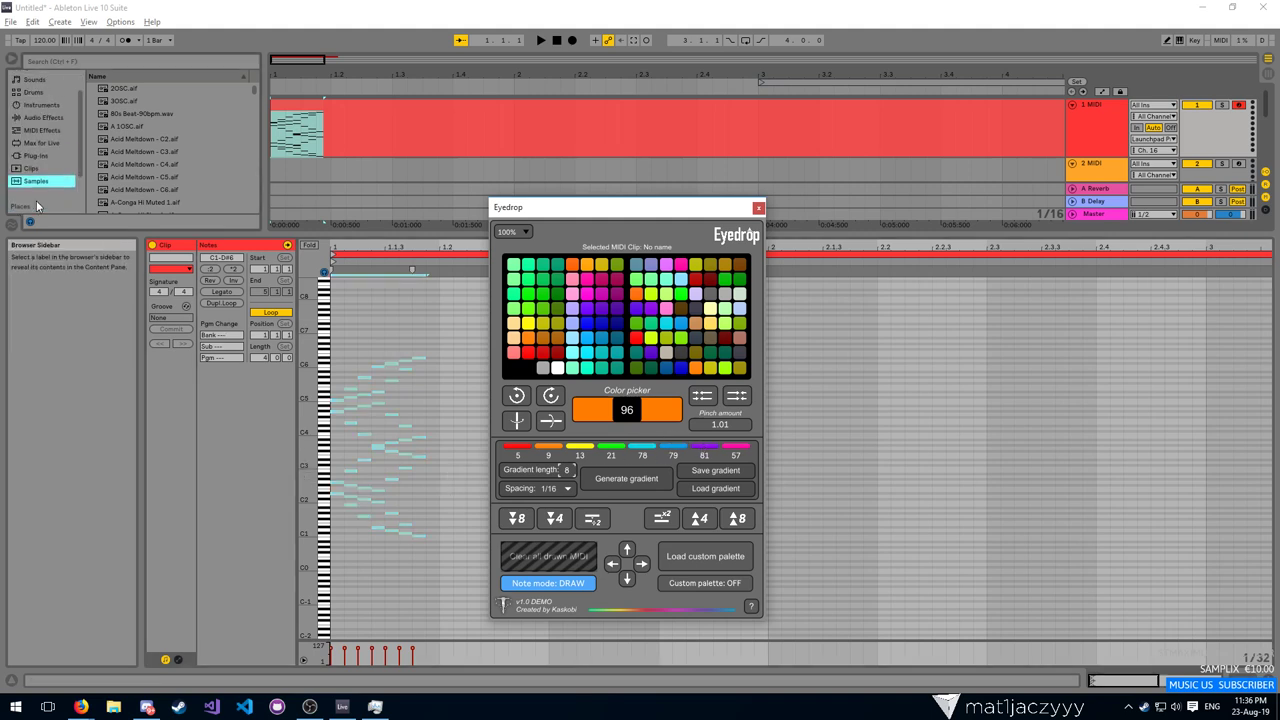
scroll(37, 206, up, 2)
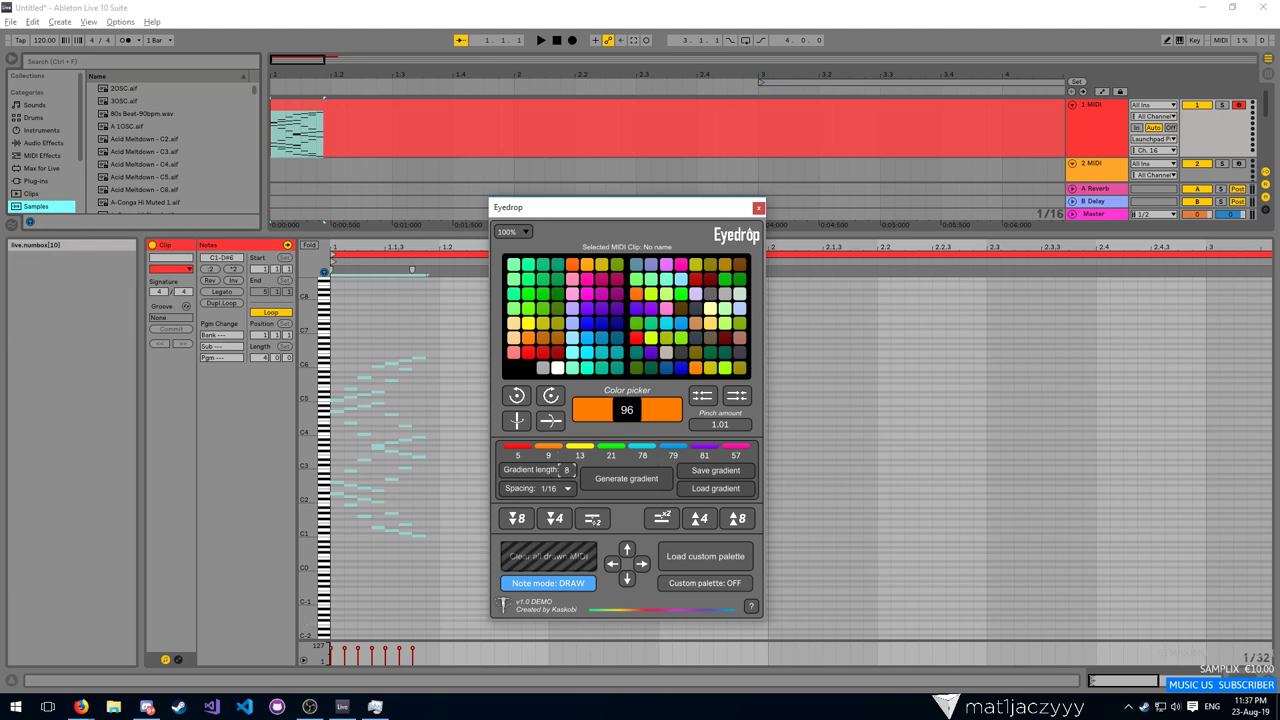
click(569, 488)
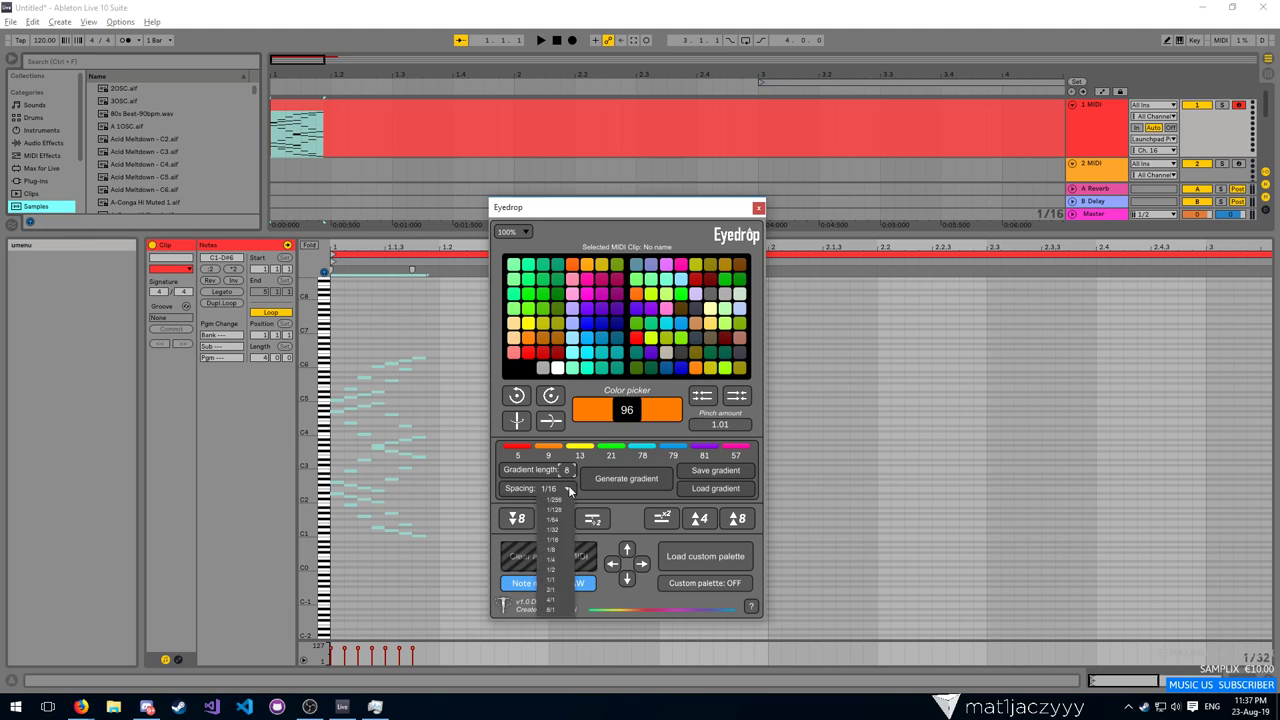
click(530, 493)
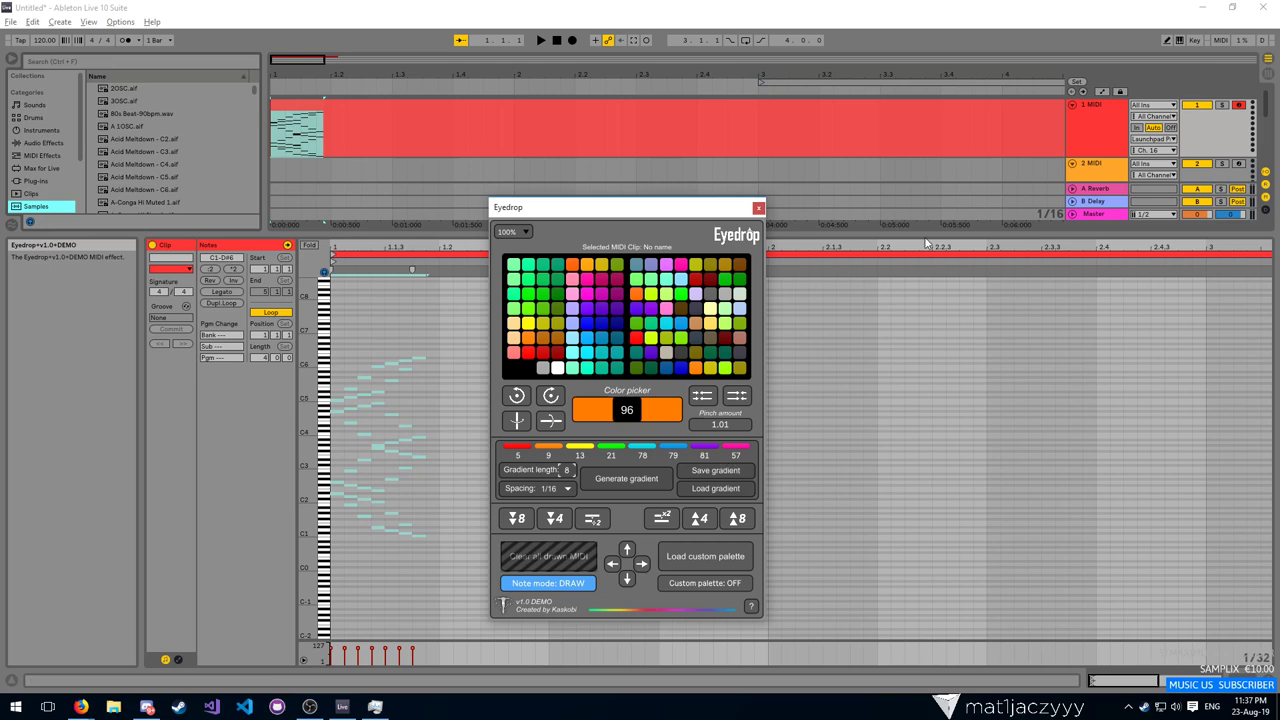
Add the Iris.amxd device from the Iris folder inside outbreak to the 2 MIDI track
double_click(1098, 145)
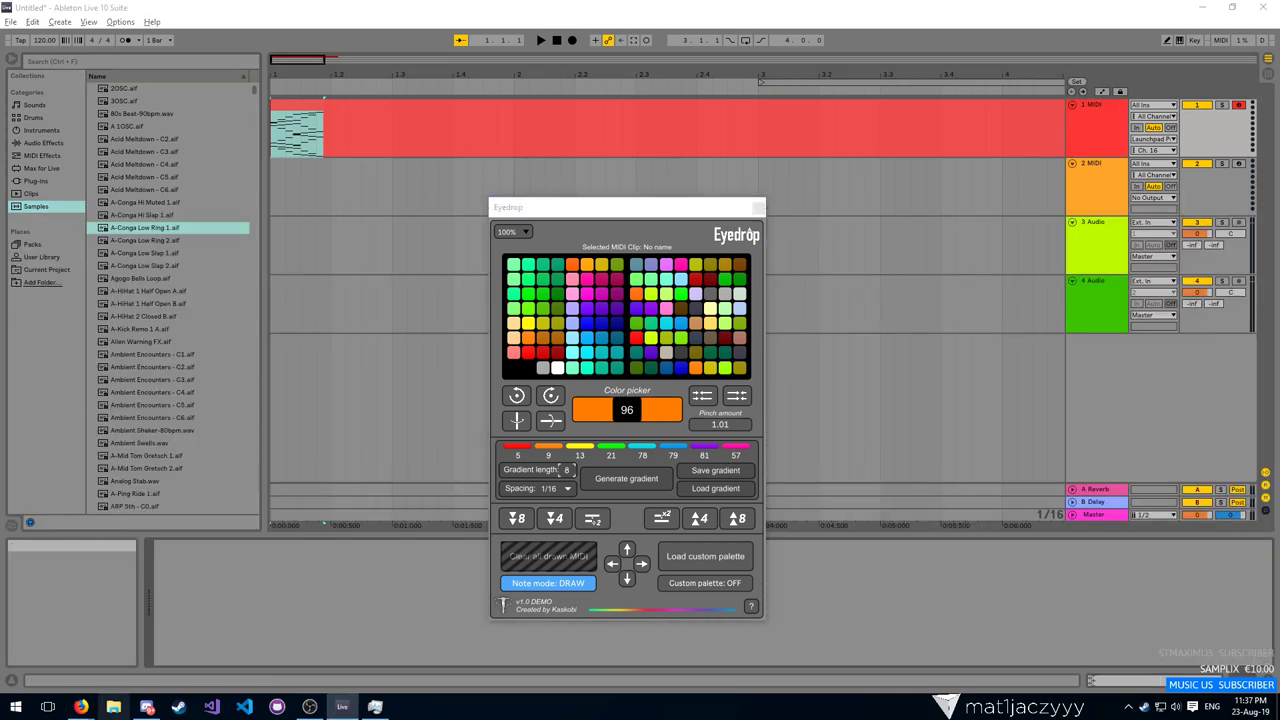
click(113, 706)
click(352, 67)
text(outbreak)
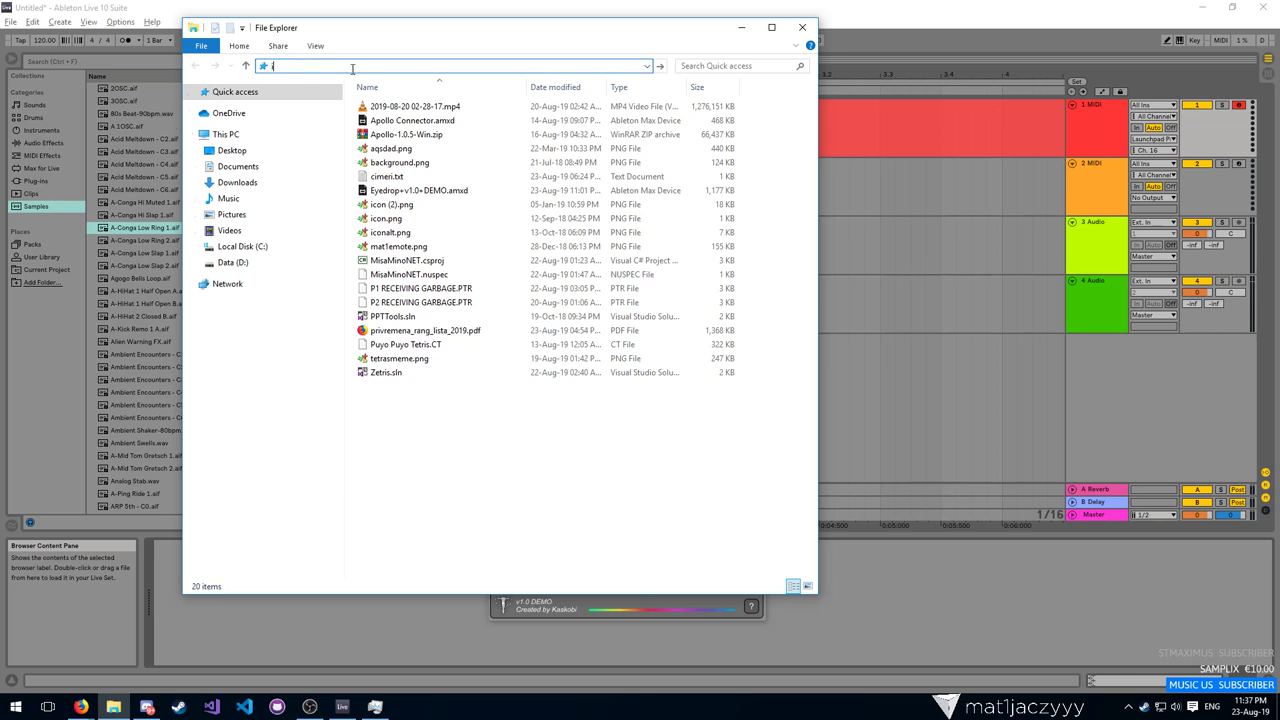
key(Return)
double_click(388, 174)
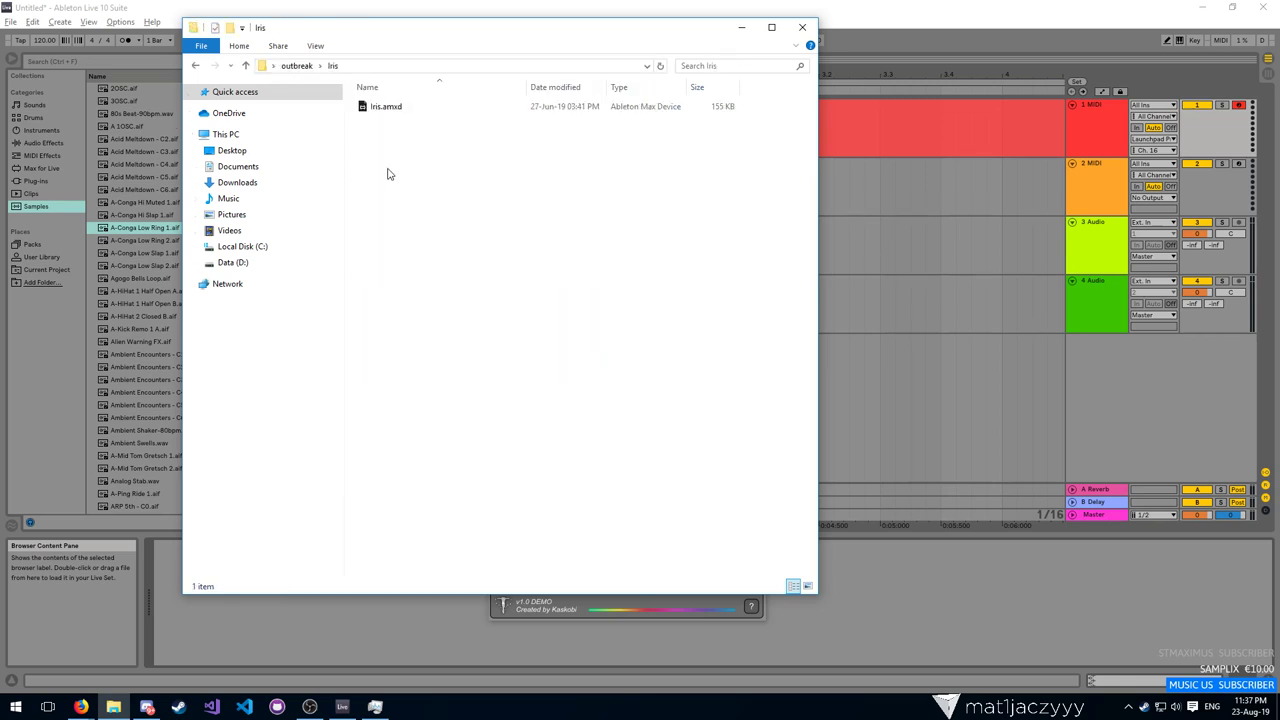
drag(392, 107, 1027, 190)
click(1026, 188)
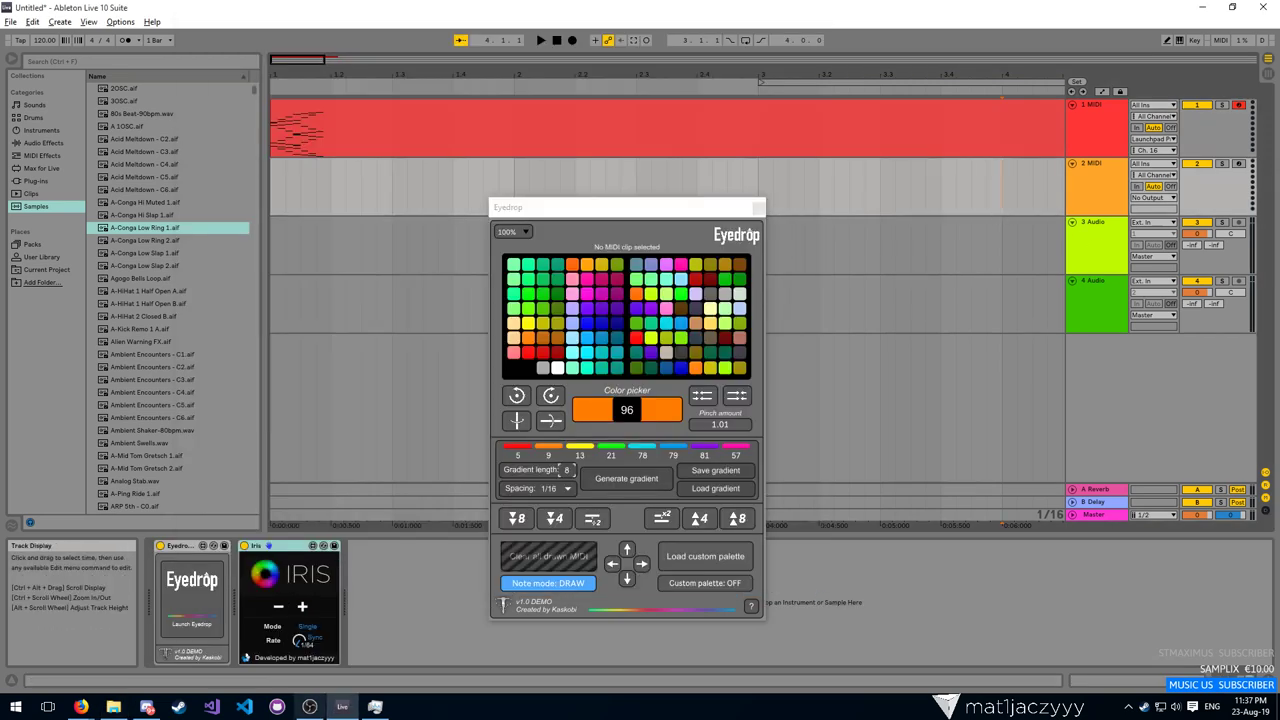
Adjust the color sliders of the Iris device and save it as a preset named Iris preset 1
drag(376, 614, 376, 577)
mouse_move(391, 610)
mouse_down()
mouse_move(391, 530)
mouse_move(411, 621)
mouse_up()
drag(432, 627, 432, 601)
click(437, 545)
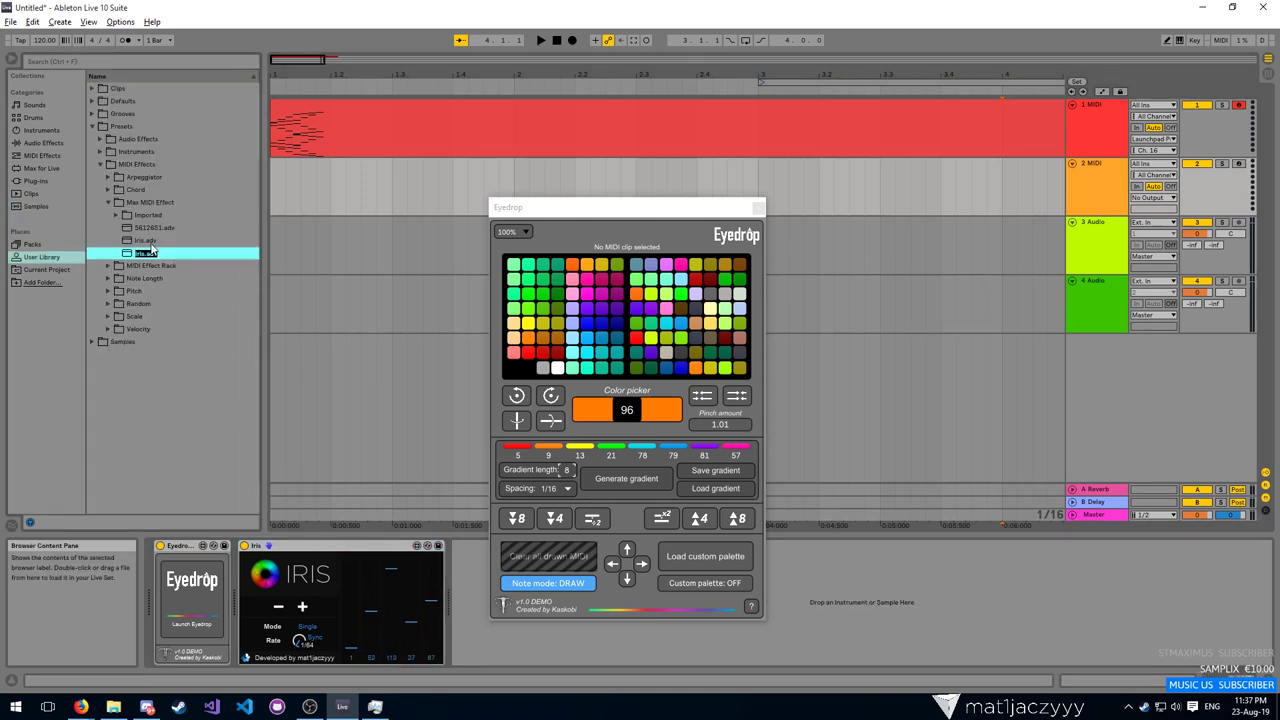
text(Iris preset 1)
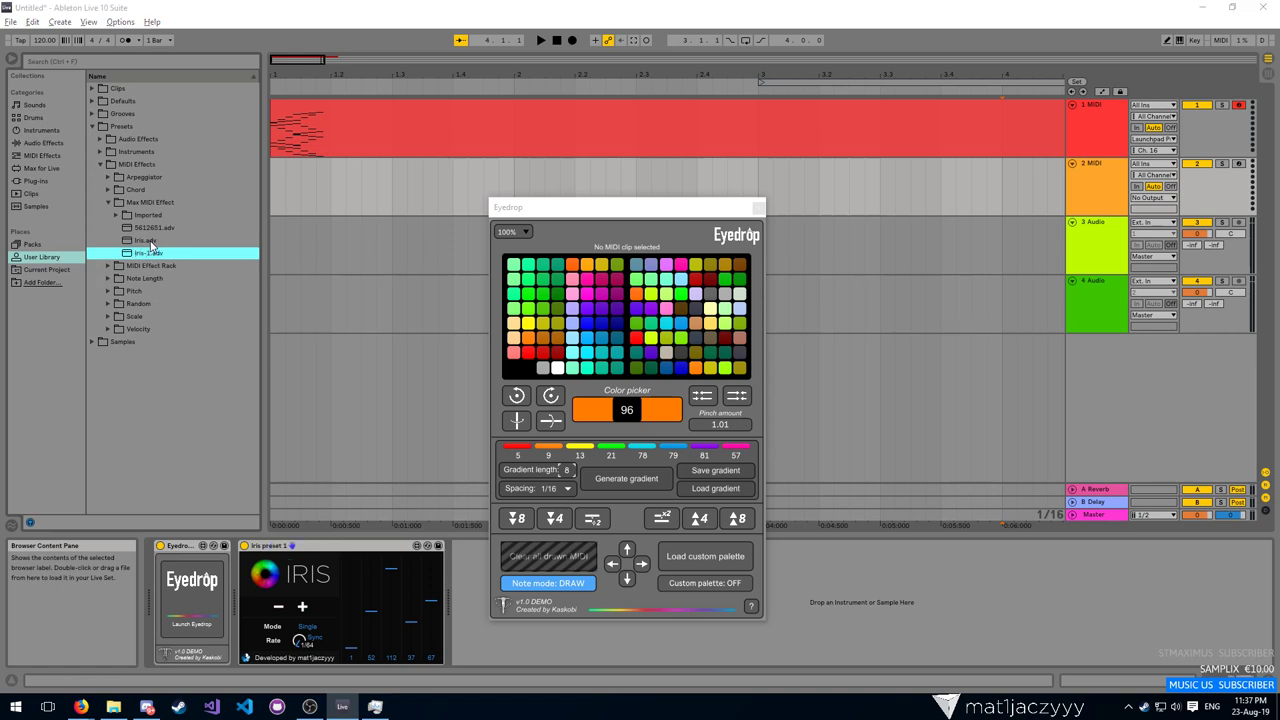
key(Return)
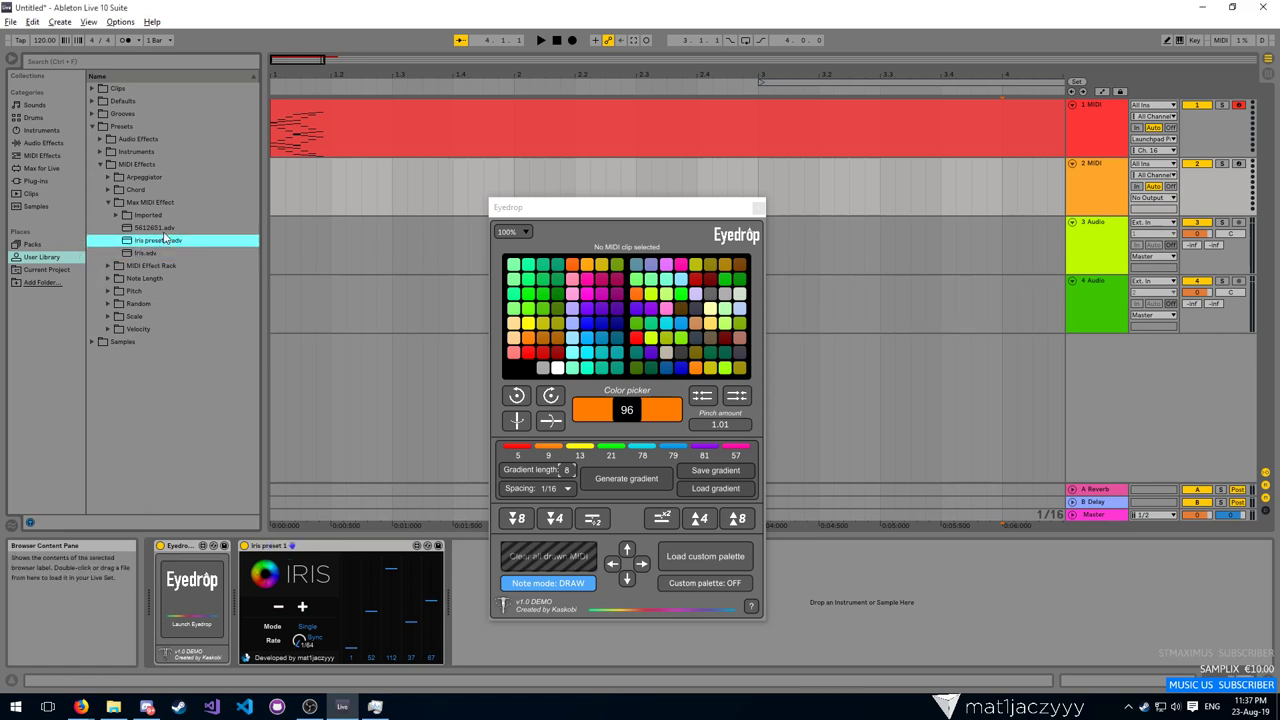
Load Iris preset 1 from the User Library and delete the Iris device from the 2 MIDI track
click(314, 538)
double_click(163, 244)
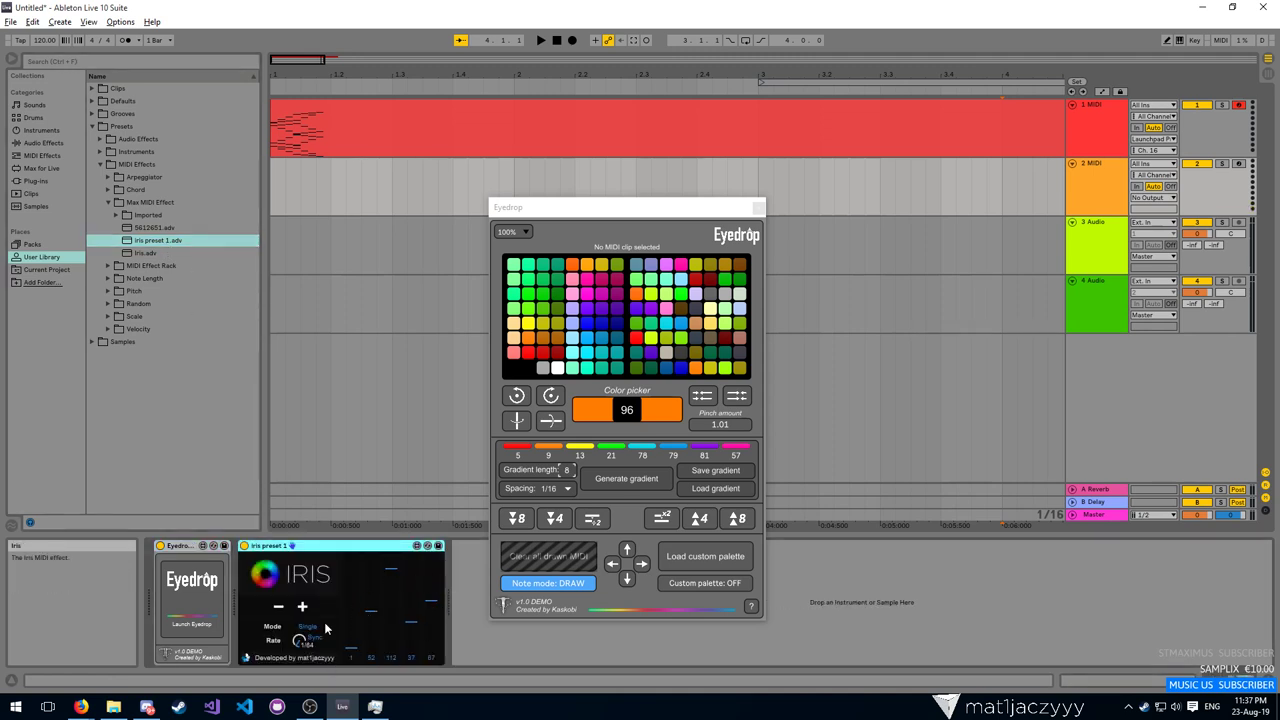
key(Delete)
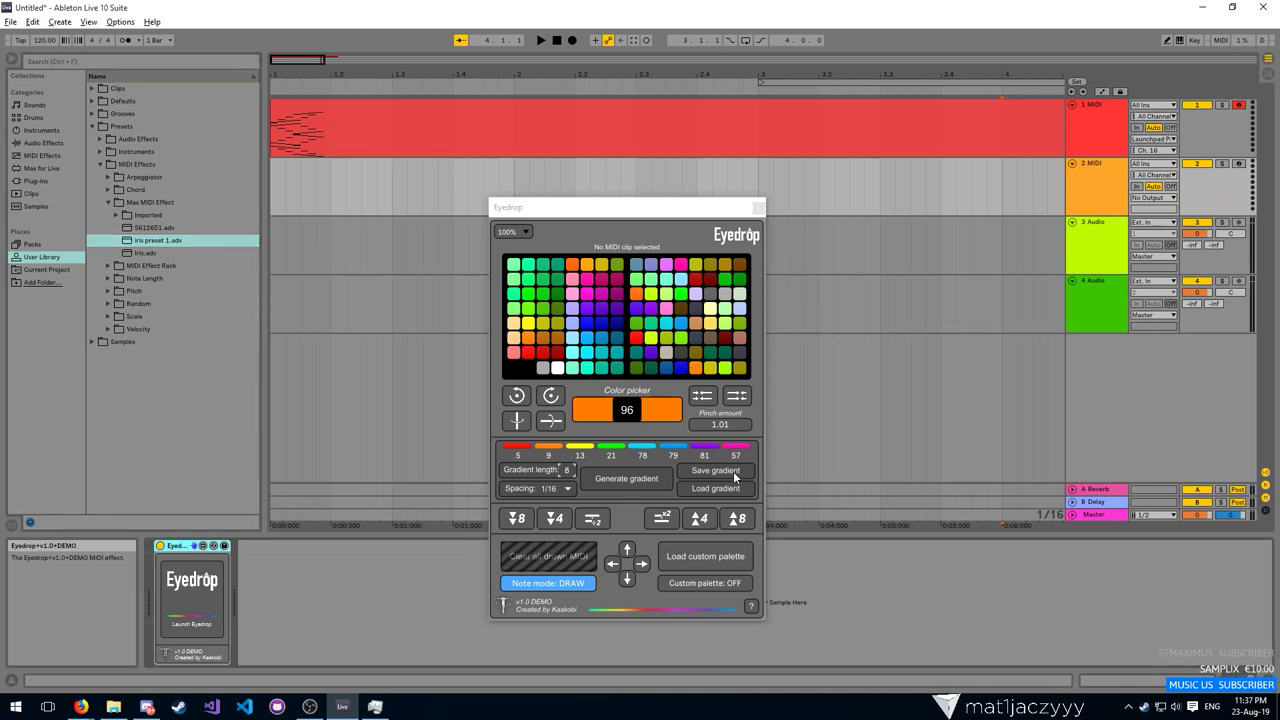
Delete the Iris preset 1 file from the Max MIDI Effect presets in the User Library
click(141, 241)
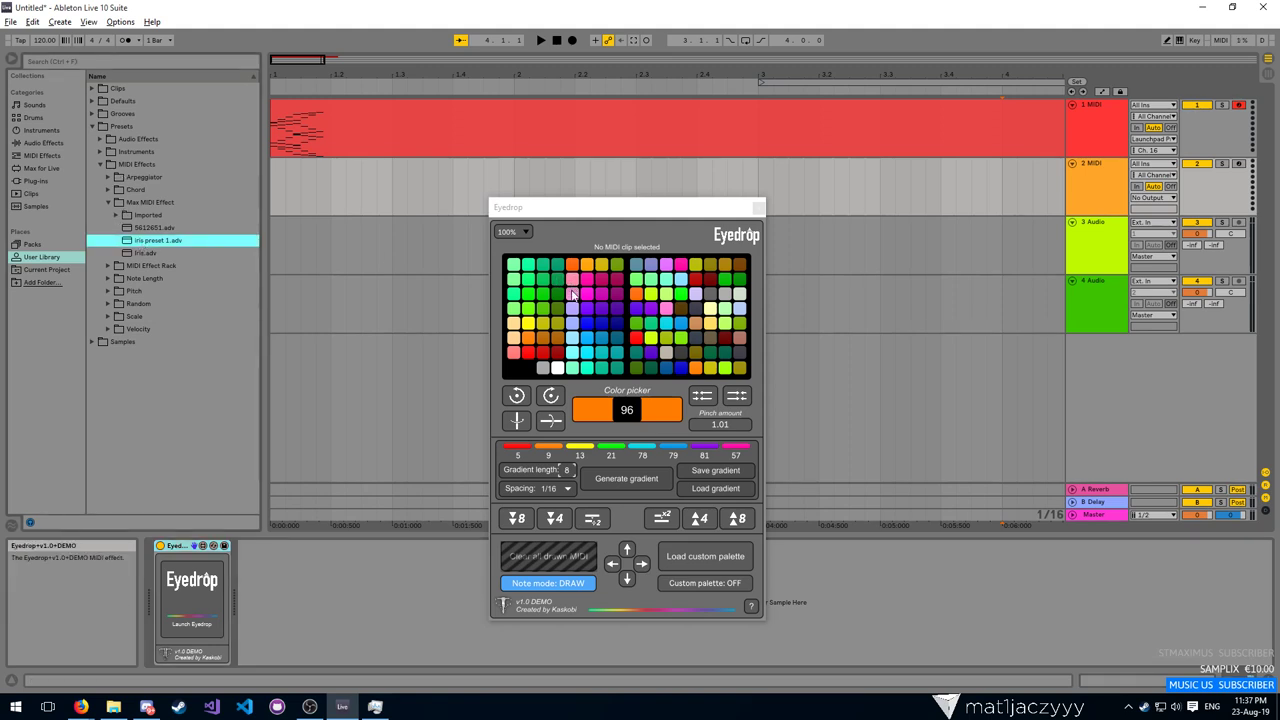
click(605, 212)
click(172, 242)
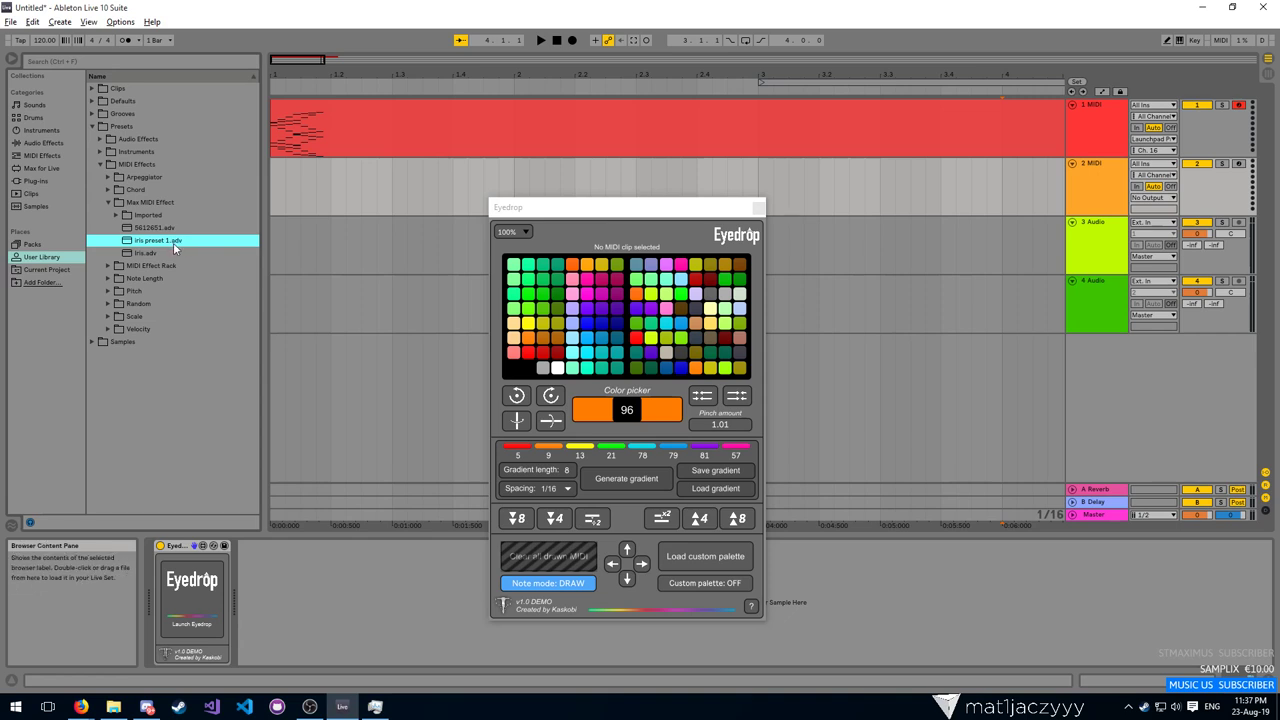
key(Delete)
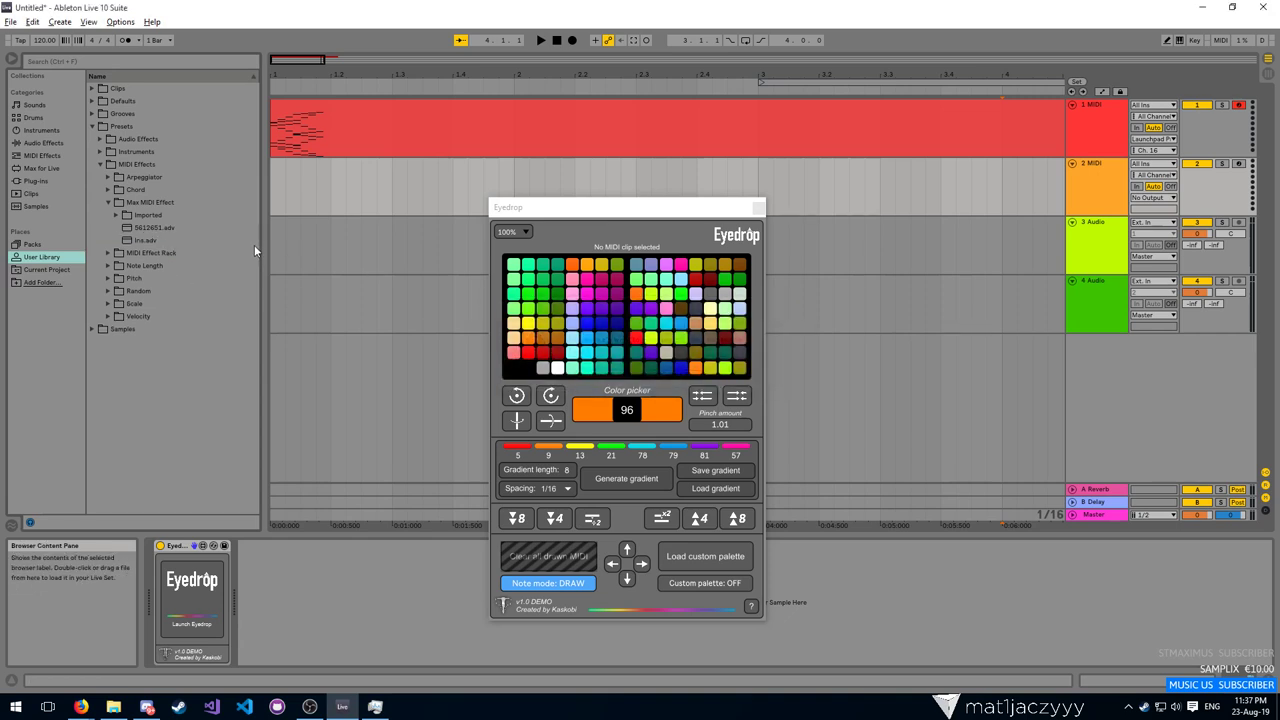
Move the Eyedrop window aside, select all notes in the 1 MIDI track's clip and stretch them to half tempo twice
drag(574, 214, 712, 210)
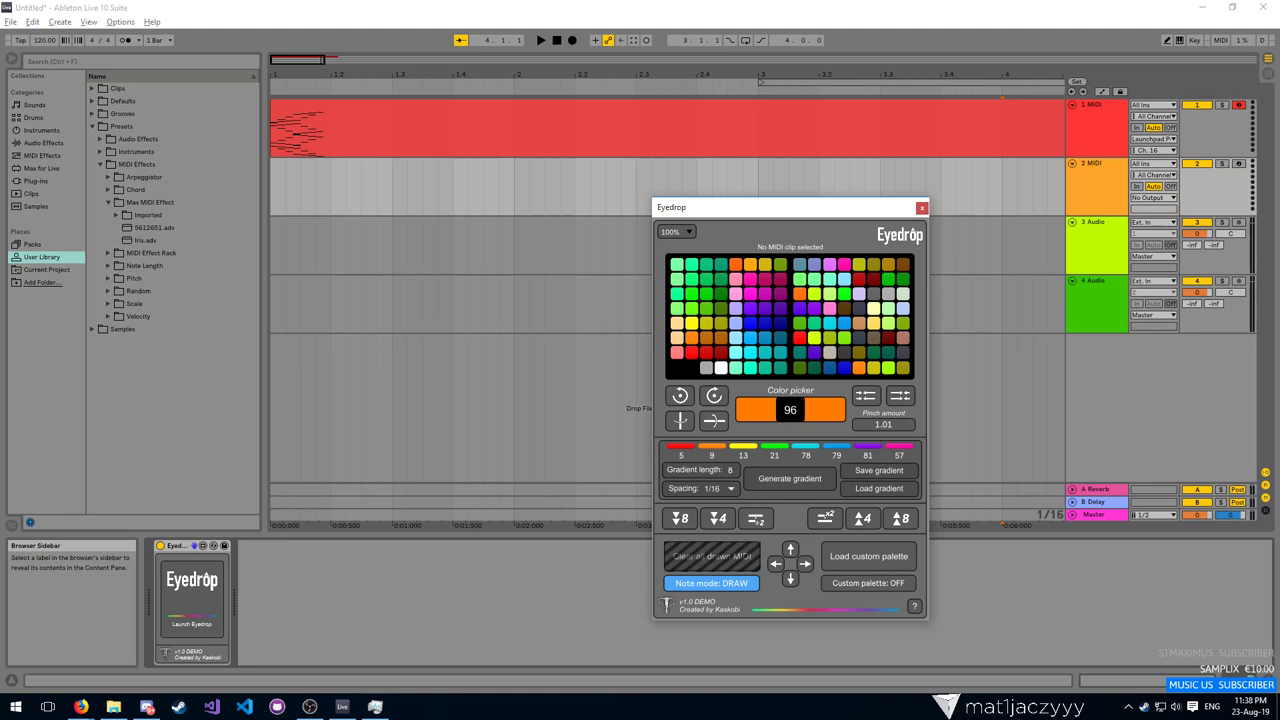
click(690, 398)
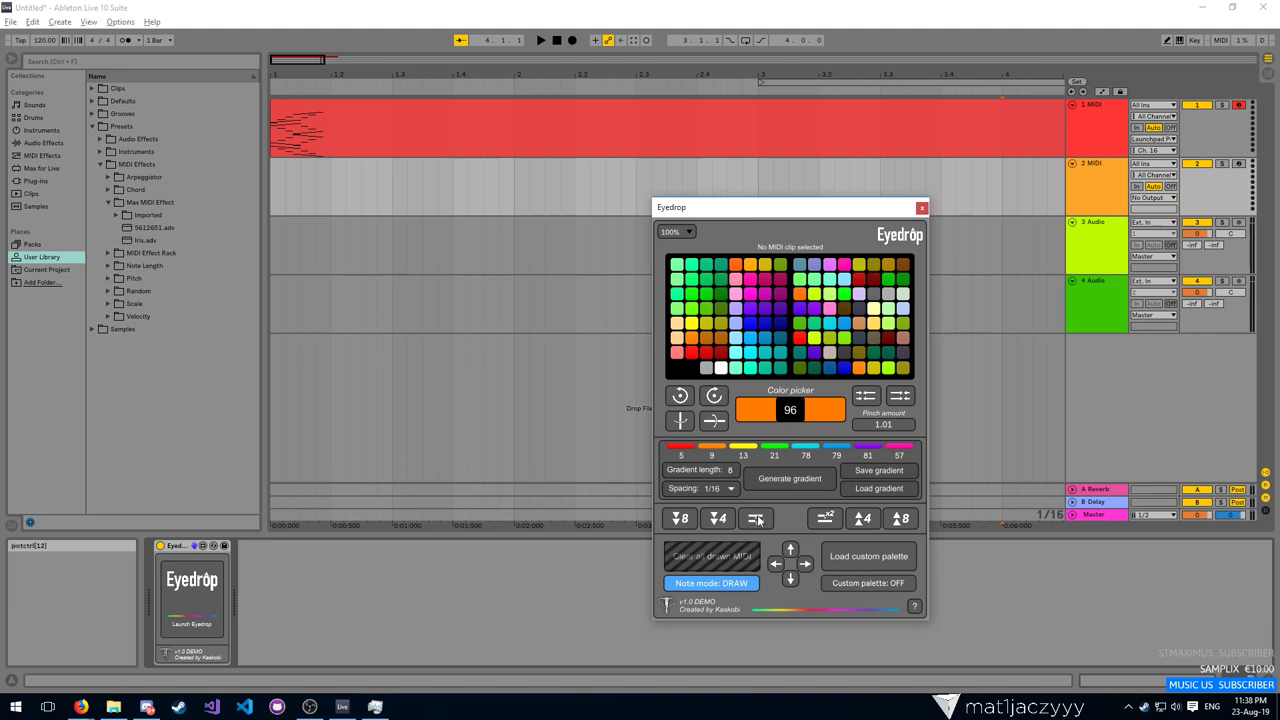
double_click(332, 143)
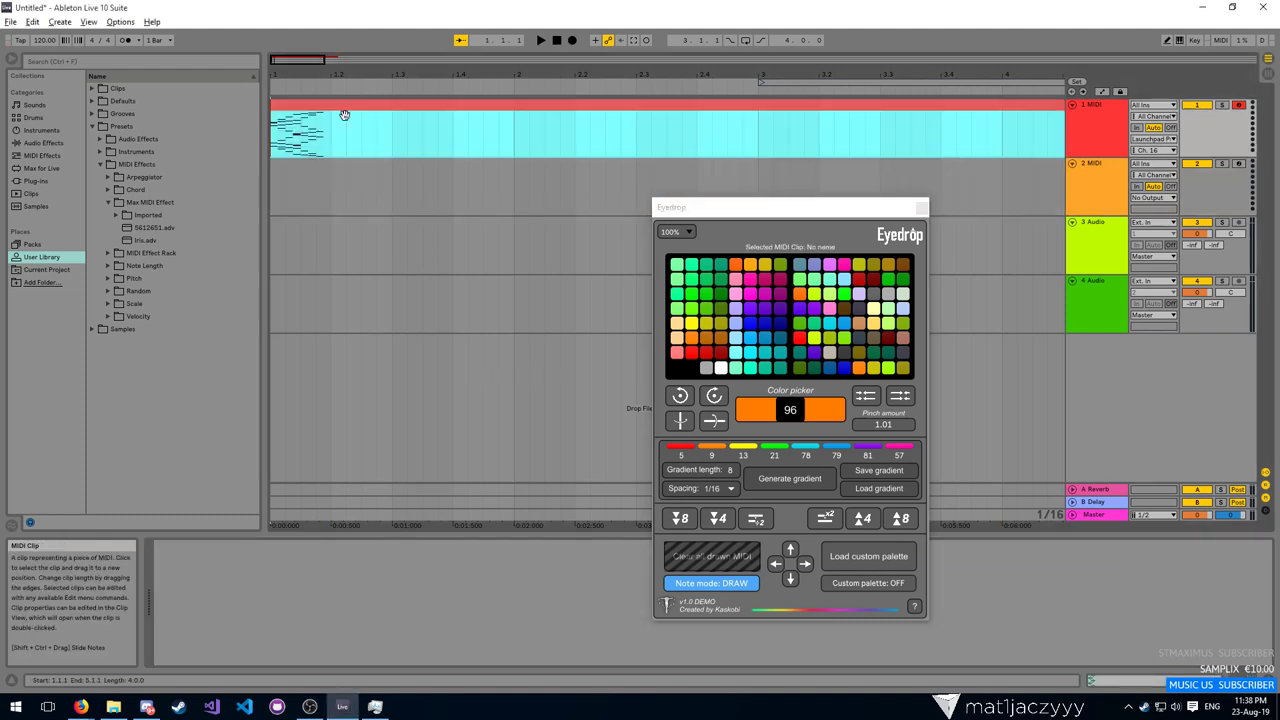
drag(463, 324, 330, 550)
click(231, 269)
click(231, 269)
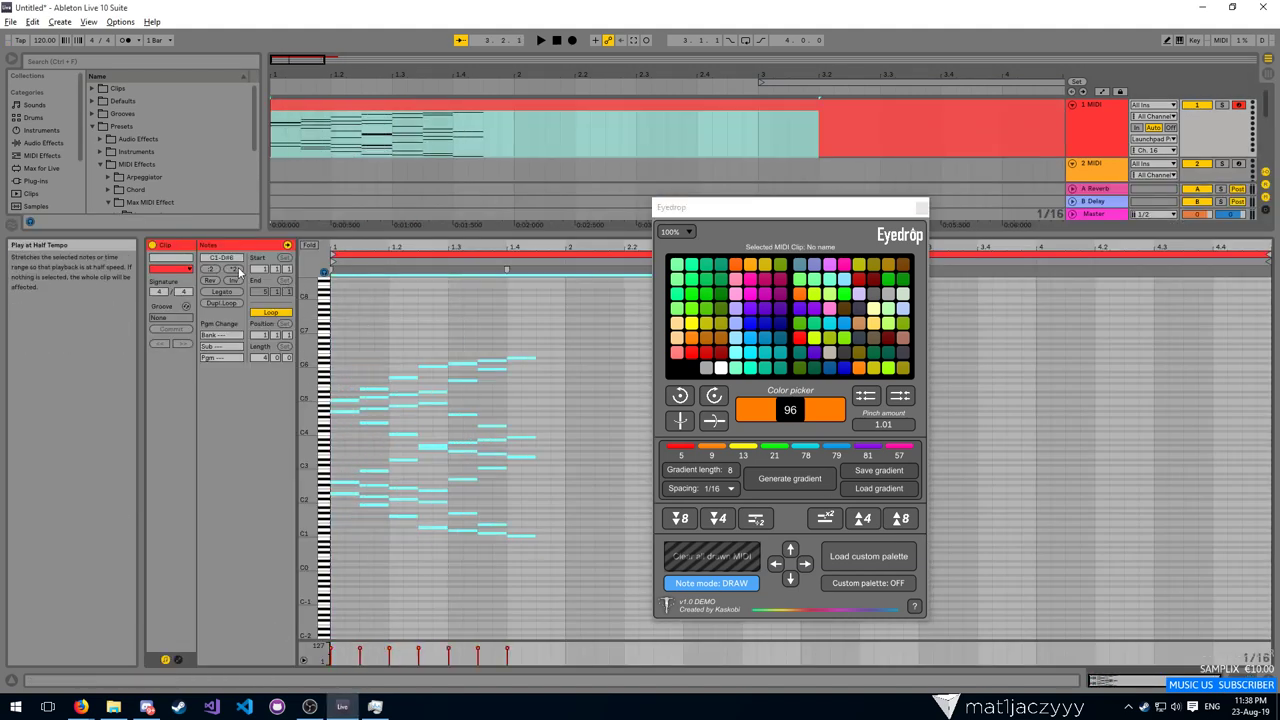
Repeatedly compress and stretch the selected notes with double and half tempo, ending with the notes compressed at the clip's start
click(225, 269)
click(213, 268)
click(213, 268)
click(213, 268)
click(213, 268)
click(213, 268)
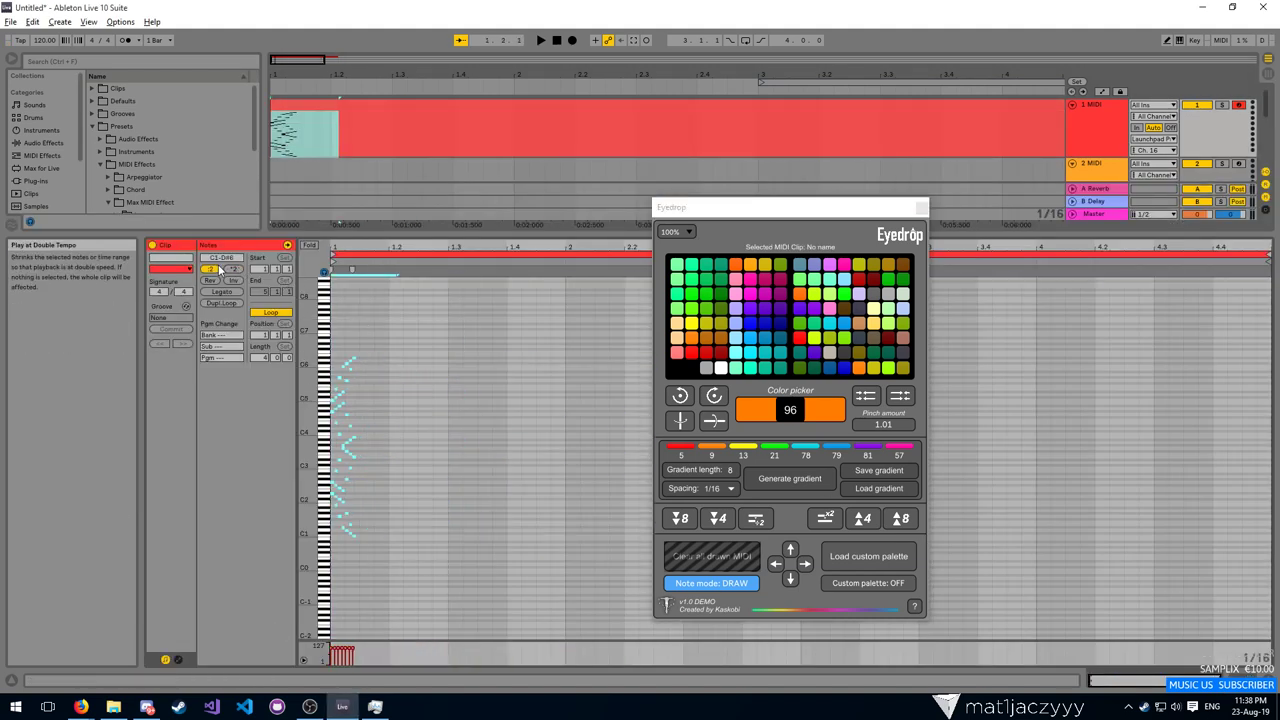
click(235, 268)
click(236, 268)
click(236, 269)
click(236, 269)
click(236, 269)
click(212, 269)
click(212, 269)
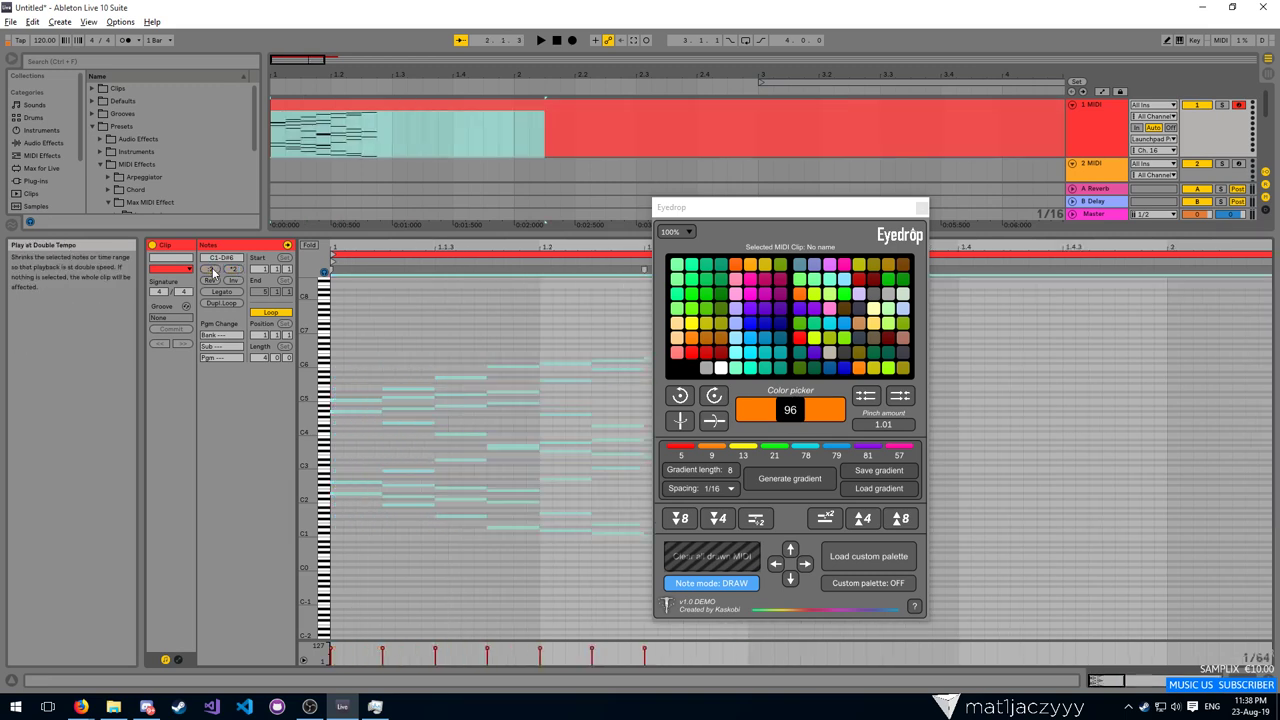
click(212, 269)
click(212, 269)
click(212, 269)
Move the Eyedrop window higher and delete all notes from the 1 MIDI track's clip
click(667, 536)
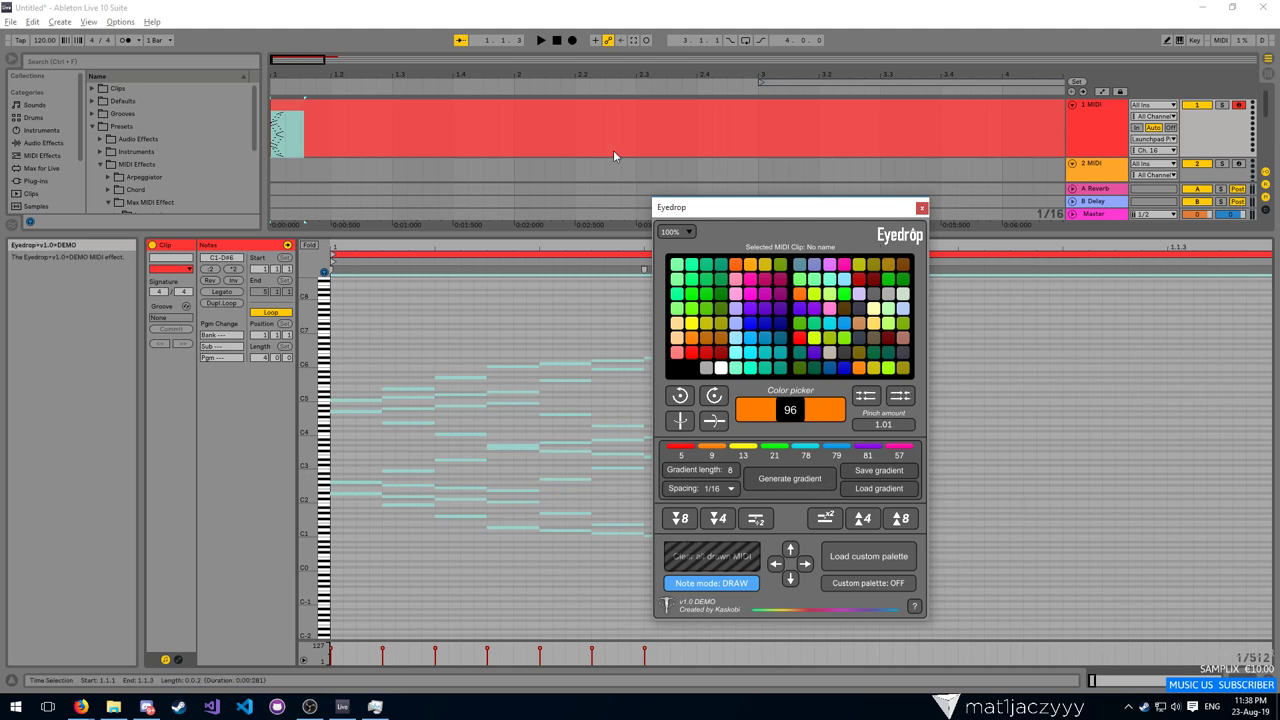
drag(805, 207, 849, 146)
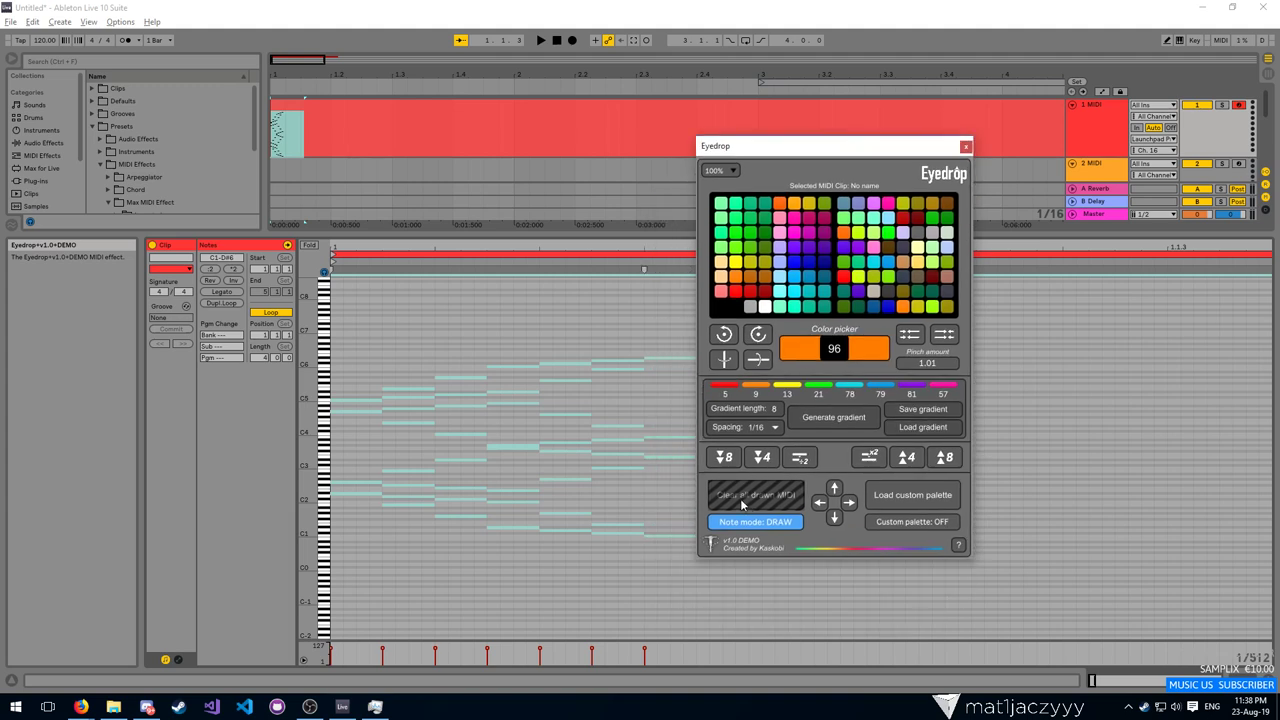
click(742, 497)
click(550, 253)
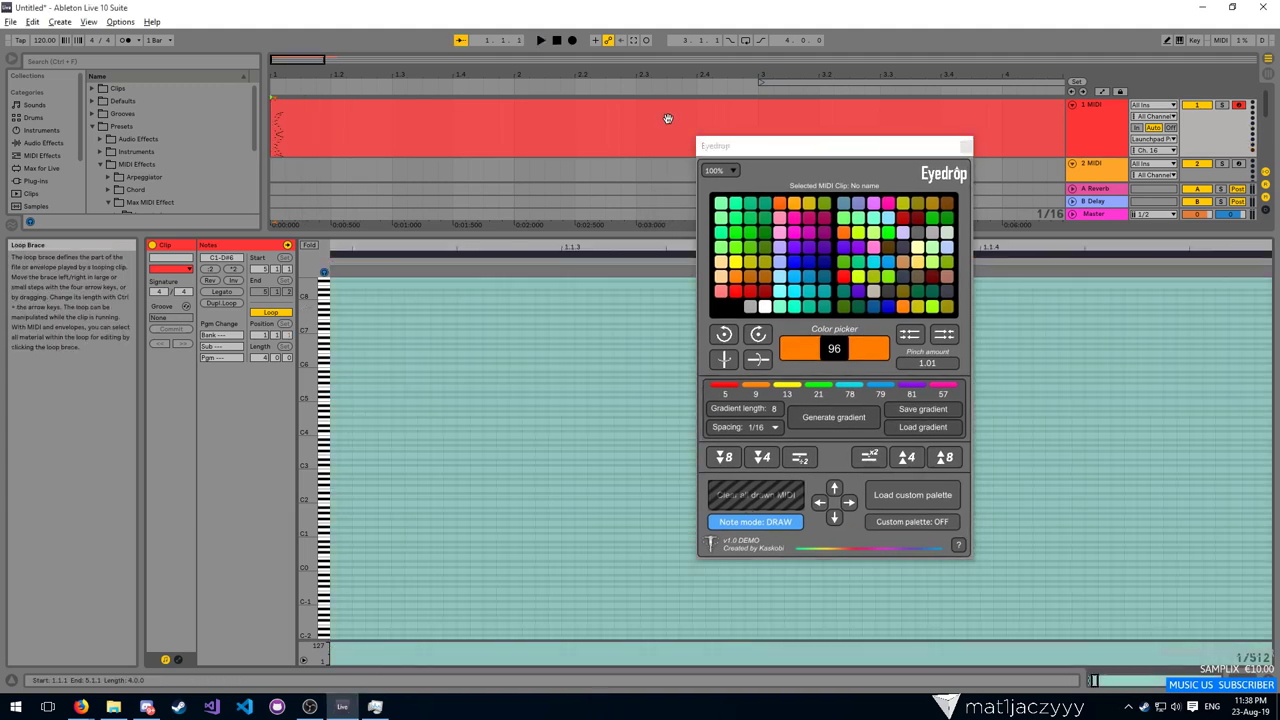
scroll(411, 387, down, 6)
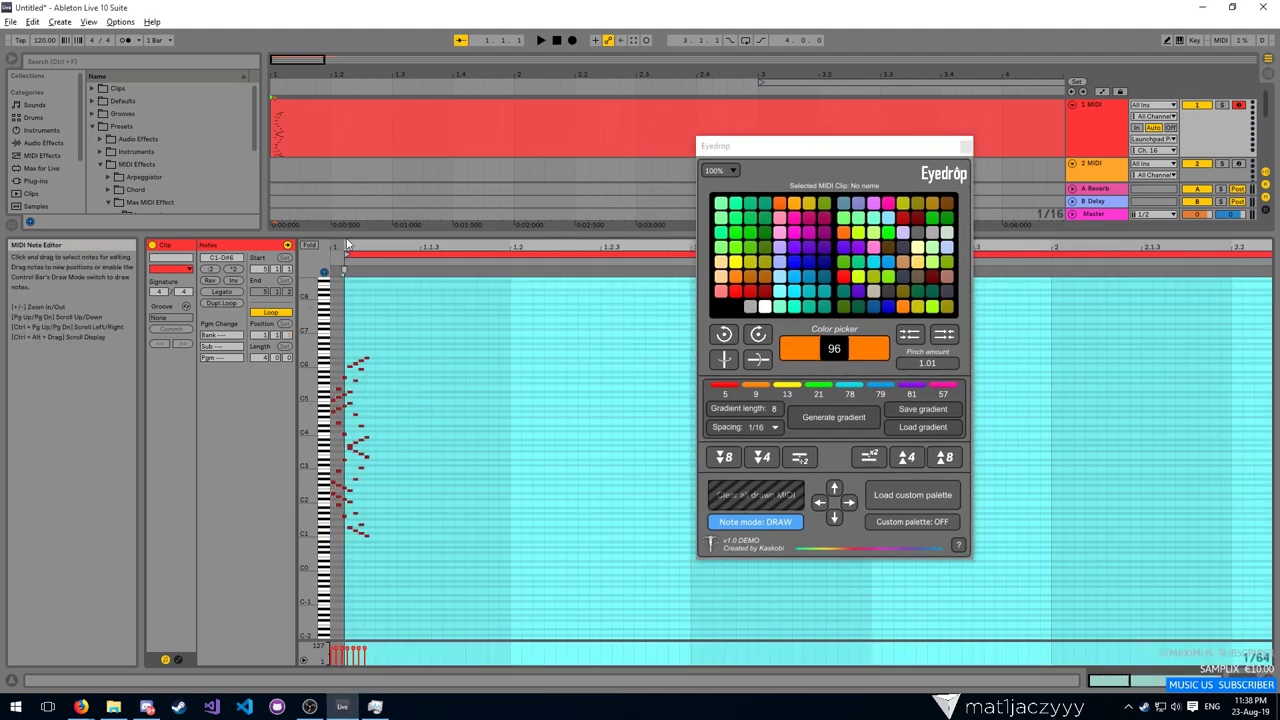
click(387, 352)
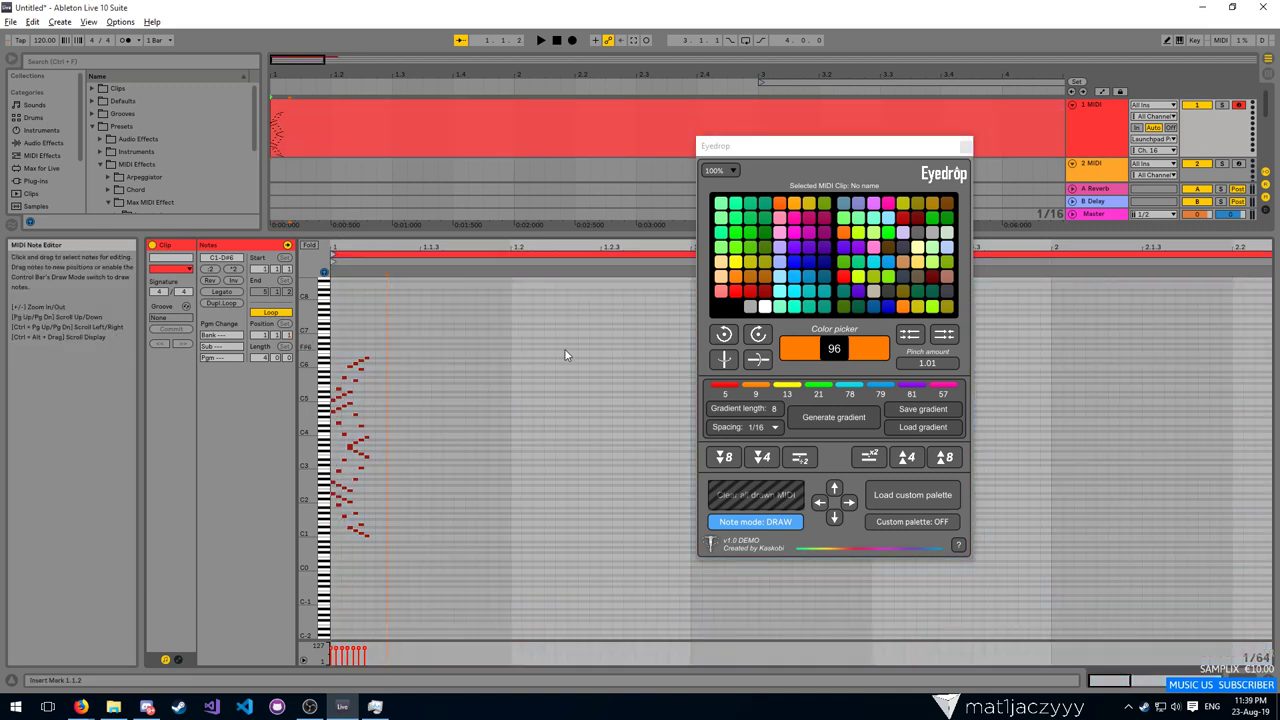
key(ctrl+a)
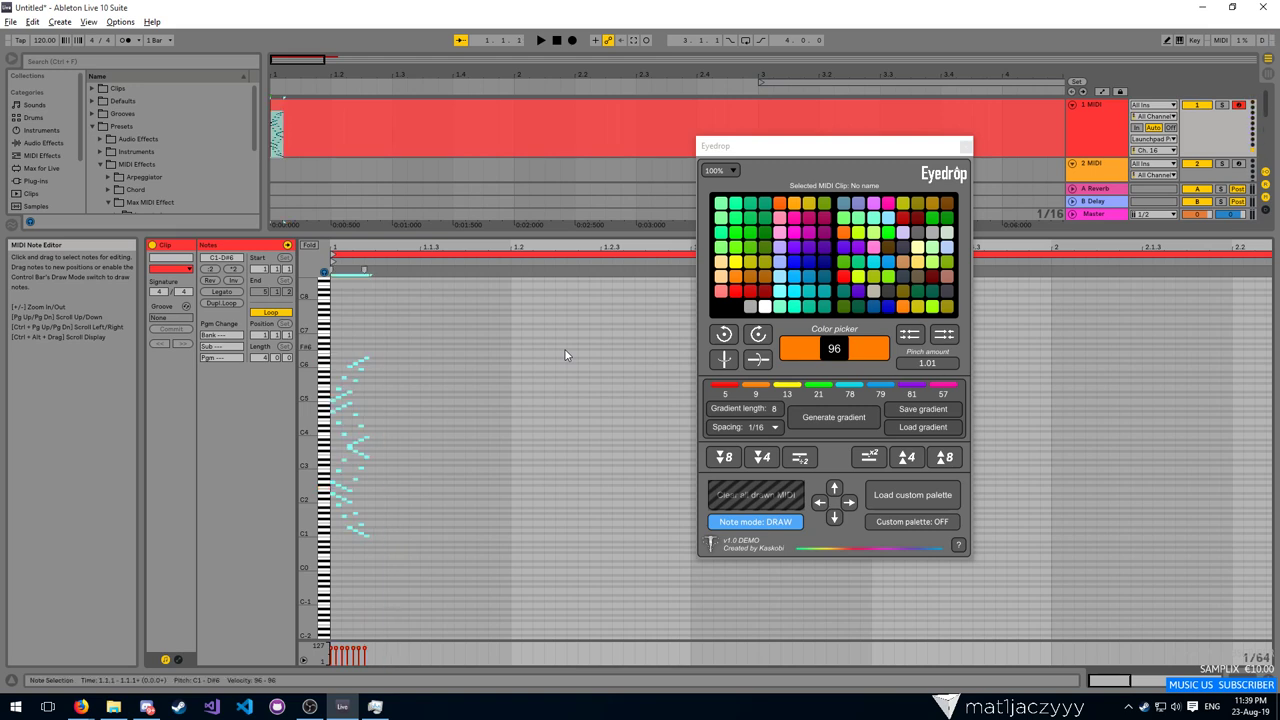
key(Delete)
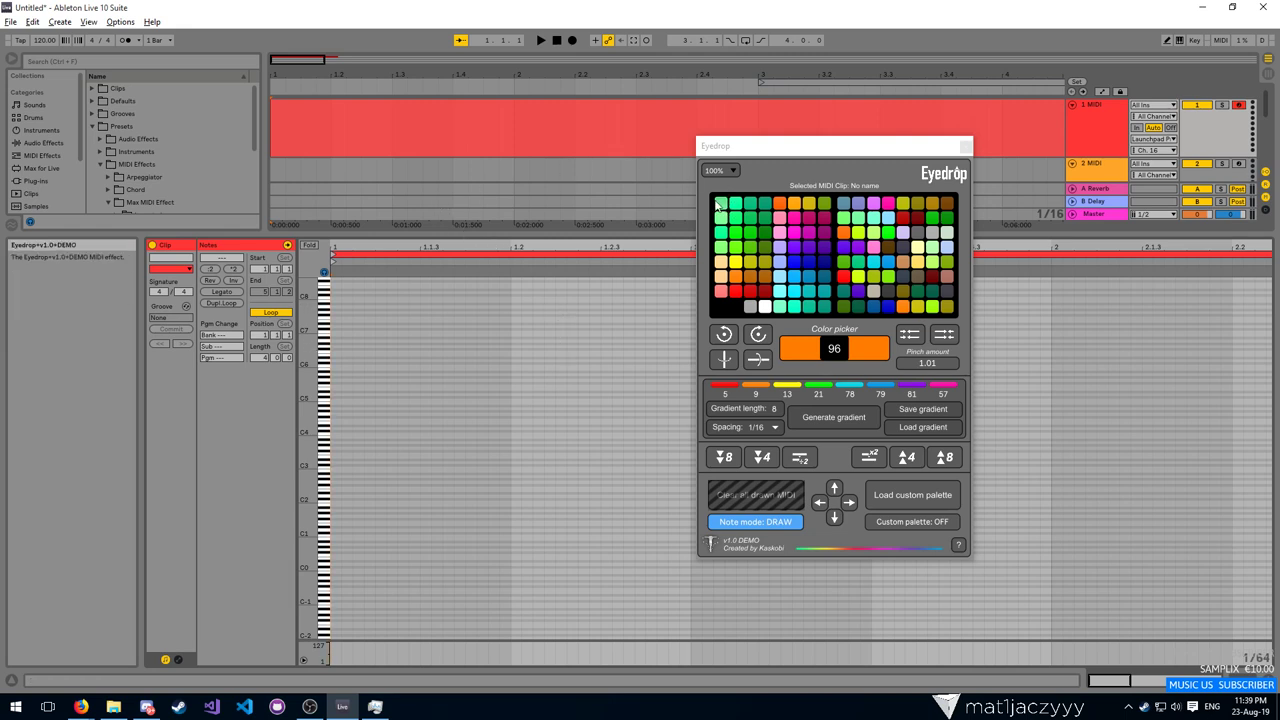
Toggle Eyedrop's note mode away from DRAW and back, and try palette colors, finishing on color 61
click(777, 518)
click(777, 518)
click(820, 245)
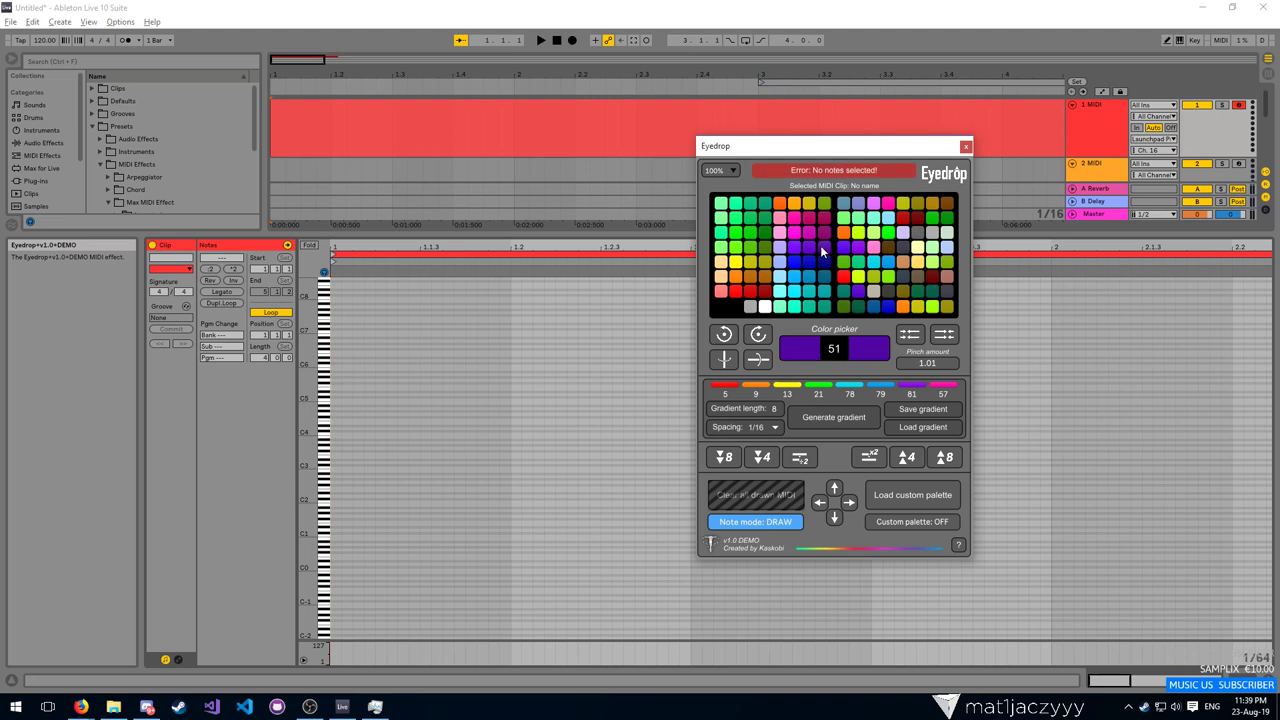
click(885, 253)
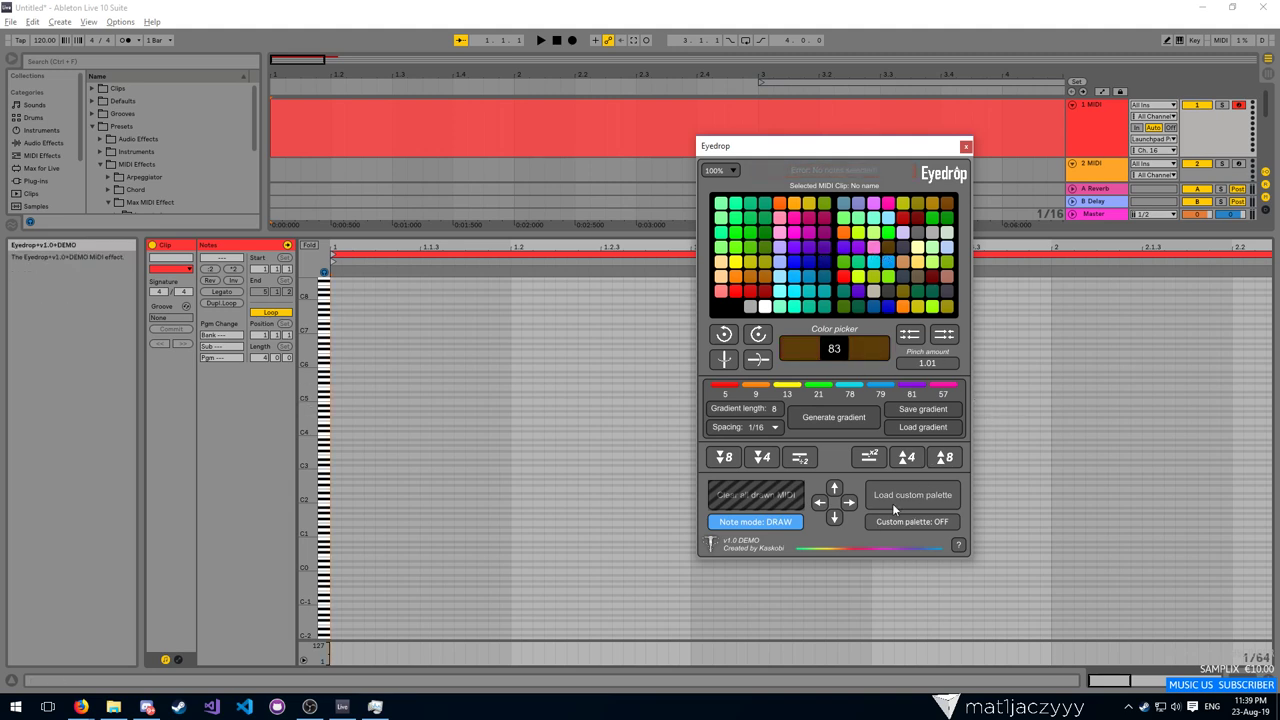
click(780, 206)
click(795, 204)
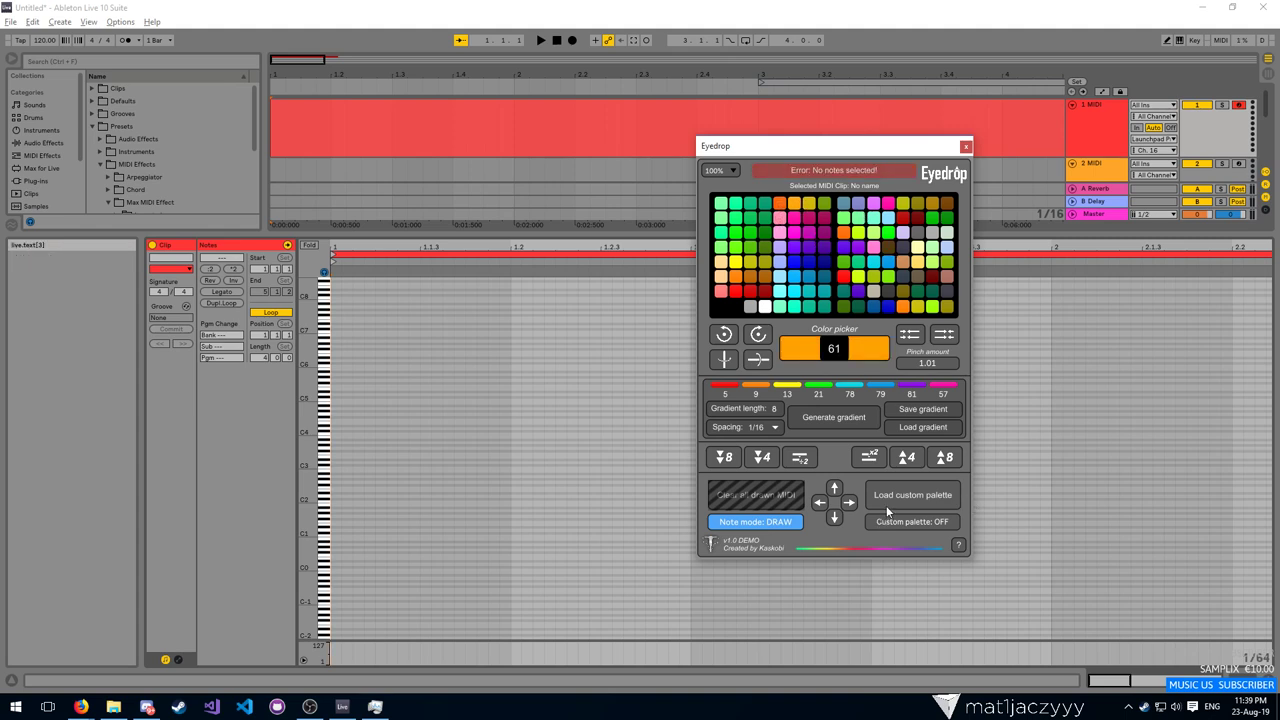
Show the envelopes of the 1 MIDI clip and browse the available MIDI controllers without choosing one
drag(476, 353, 288, 444)
click(591, 330)
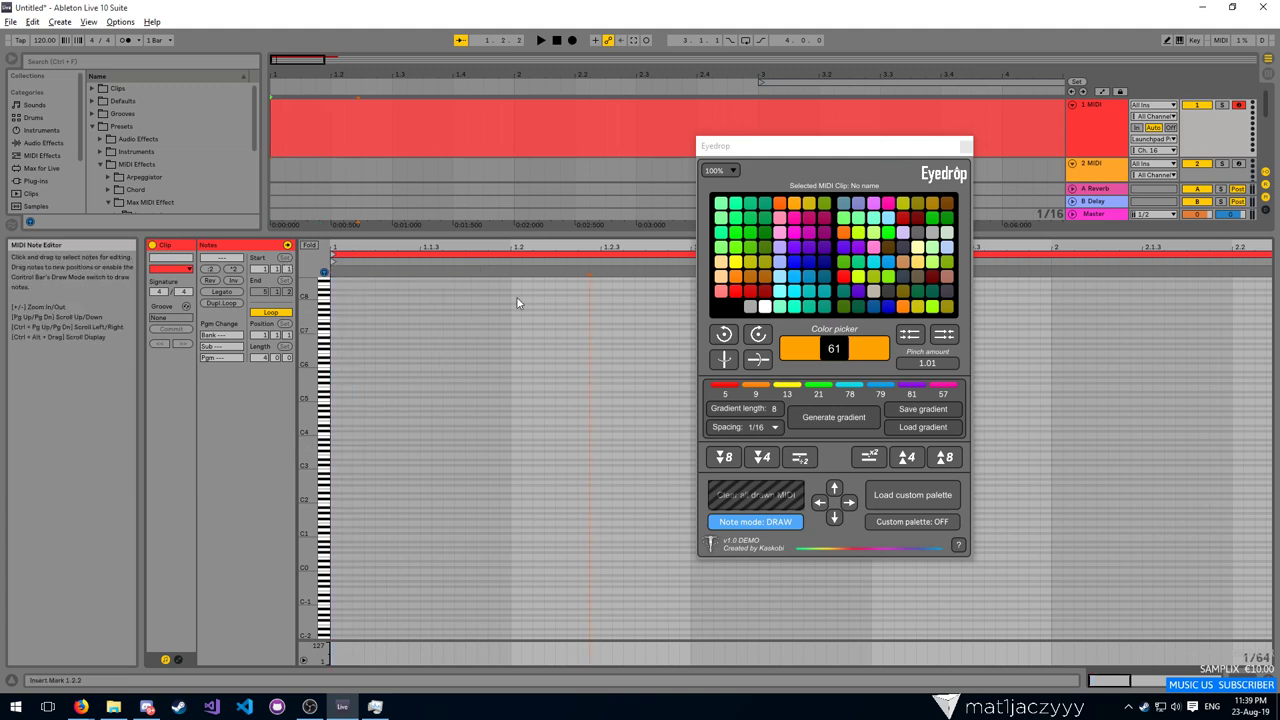
click(178, 659)
click(320, 269)
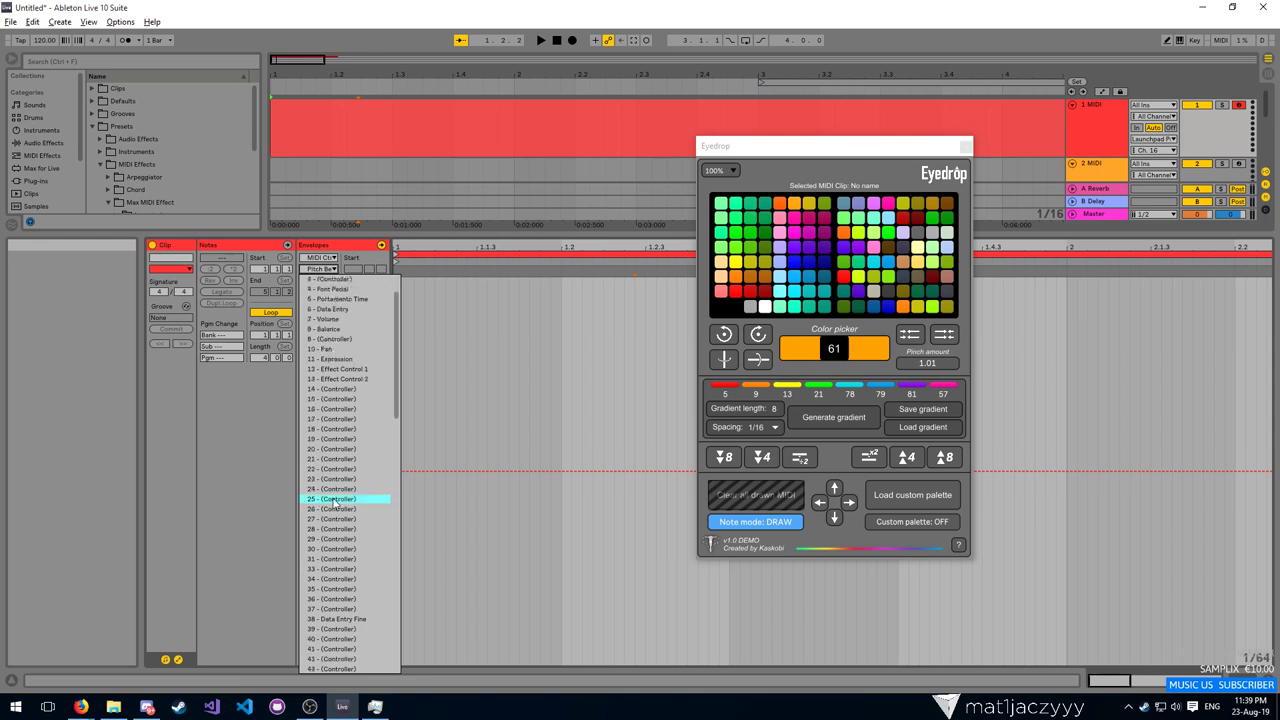
click(260, 458)
Switch the envelope choosers to show only adjusted envelopes and restore the full list
click(327, 258)
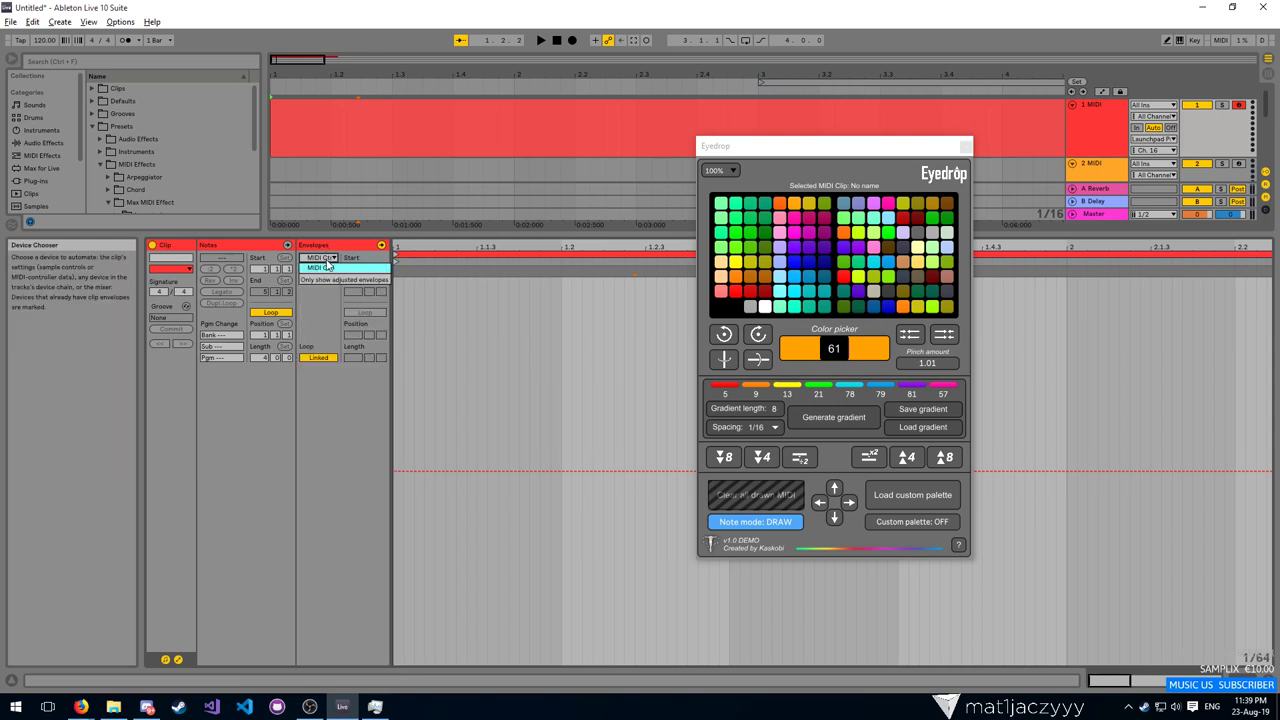
click(329, 267)
click(329, 258)
click(328, 280)
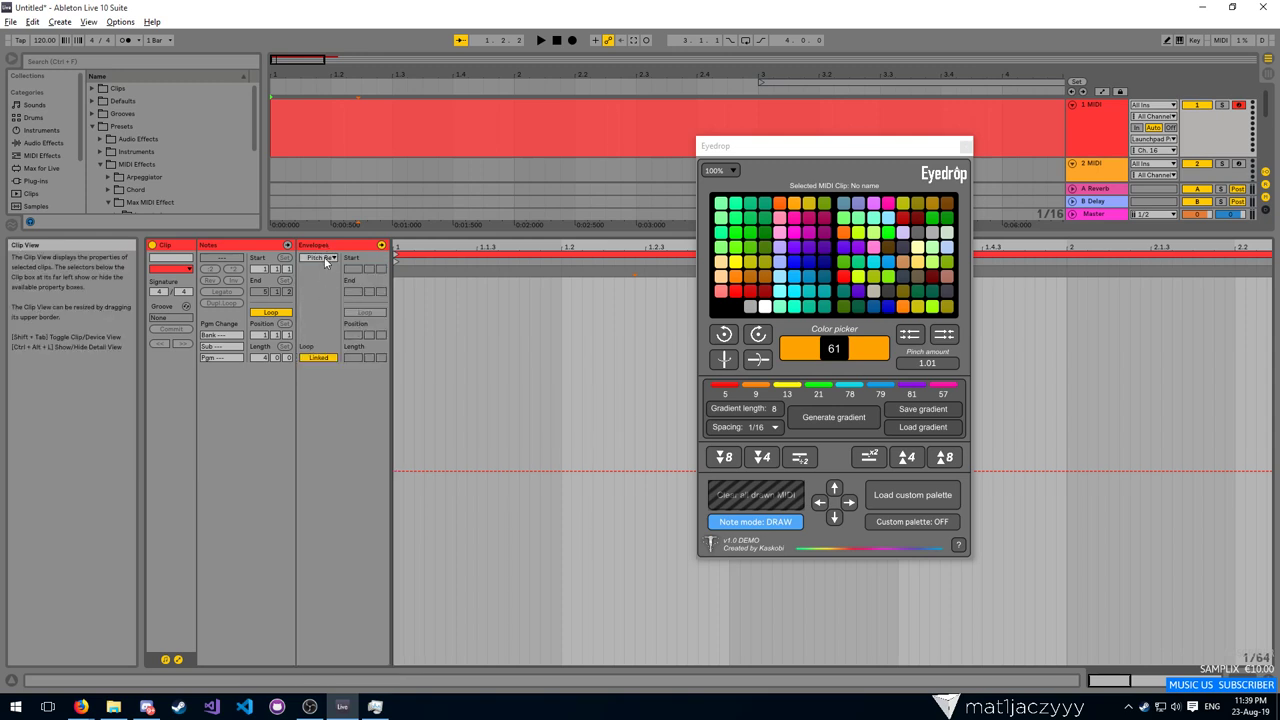
click(323, 258)
click(330, 279)
Look through the full list of MIDI controllers available for the clip envelope
click(320, 269)
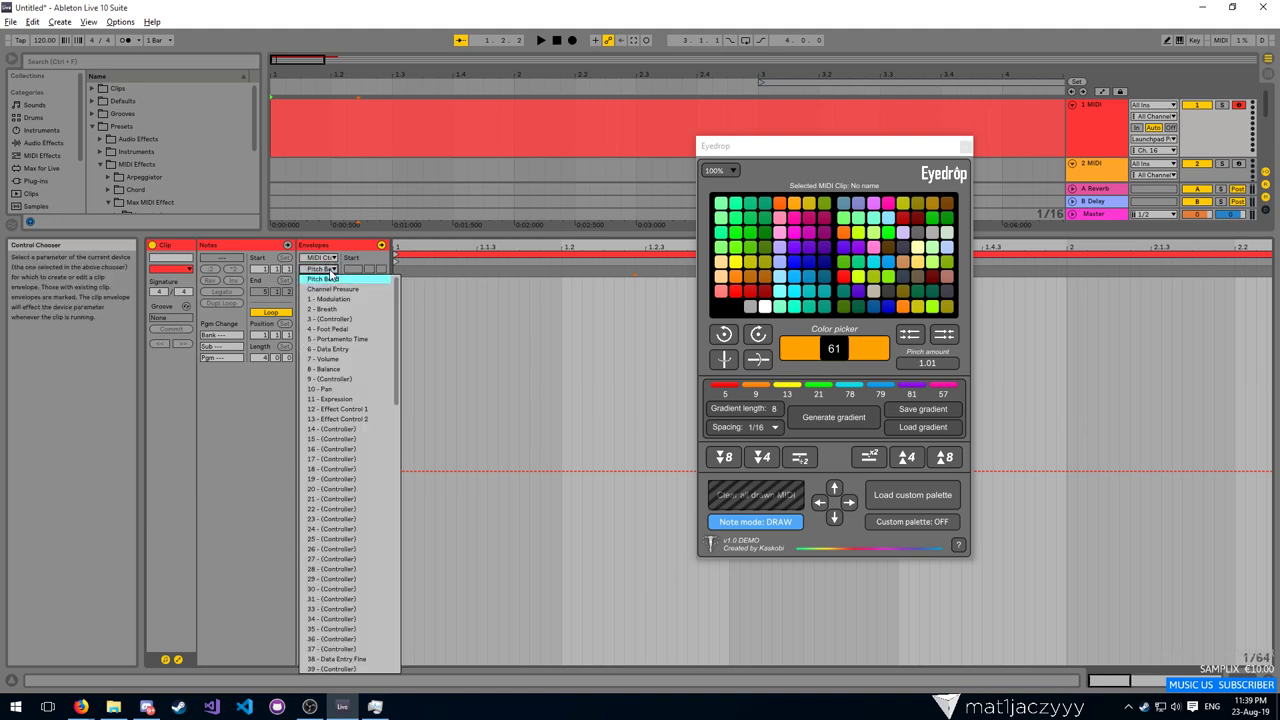
drag(400, 345, 417, 607)
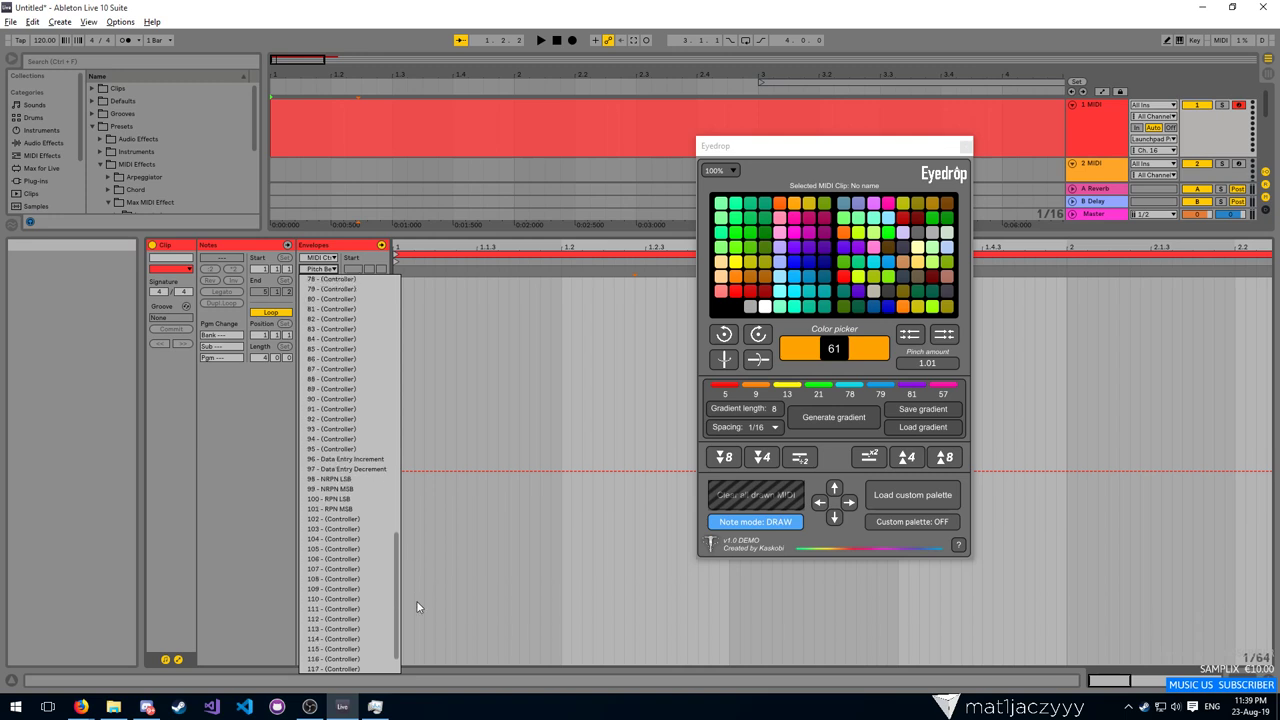
click(1085, 140)
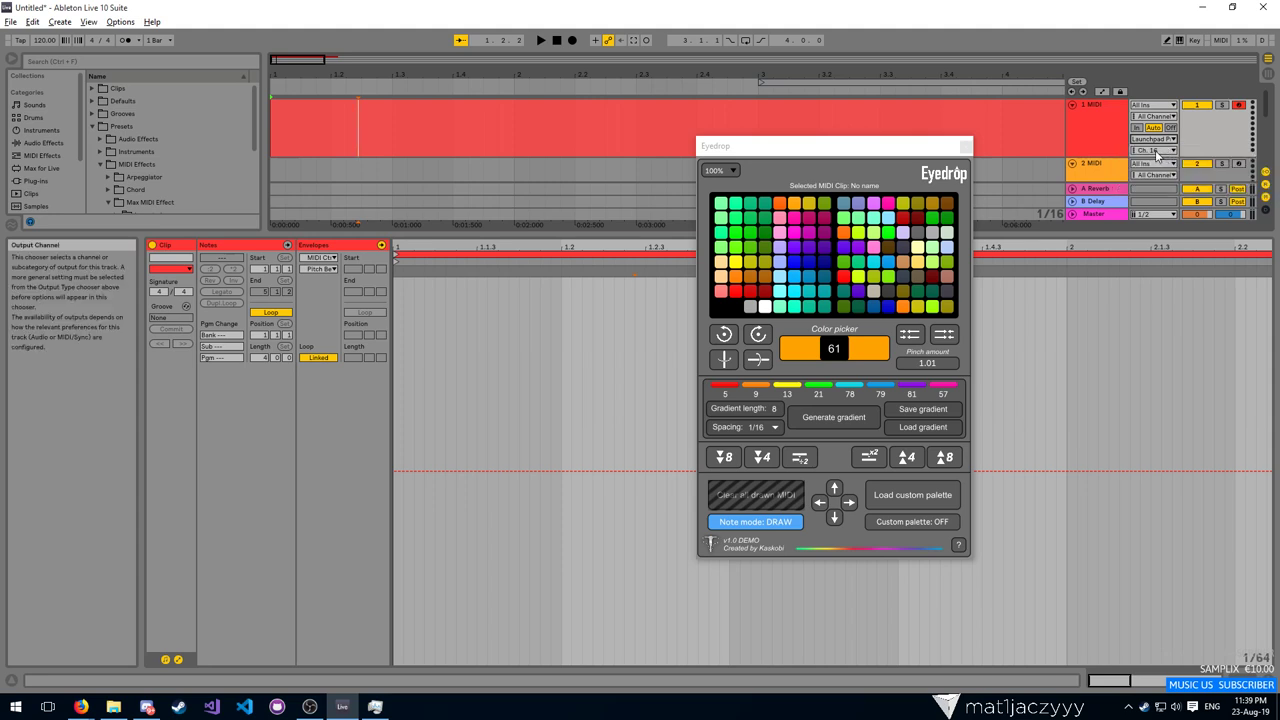
Set the 1 MIDI track's output channel to Ch. 6 and move the Eyedrop window clear of the envelope editor
click(1158, 150)
click(1154, 210)
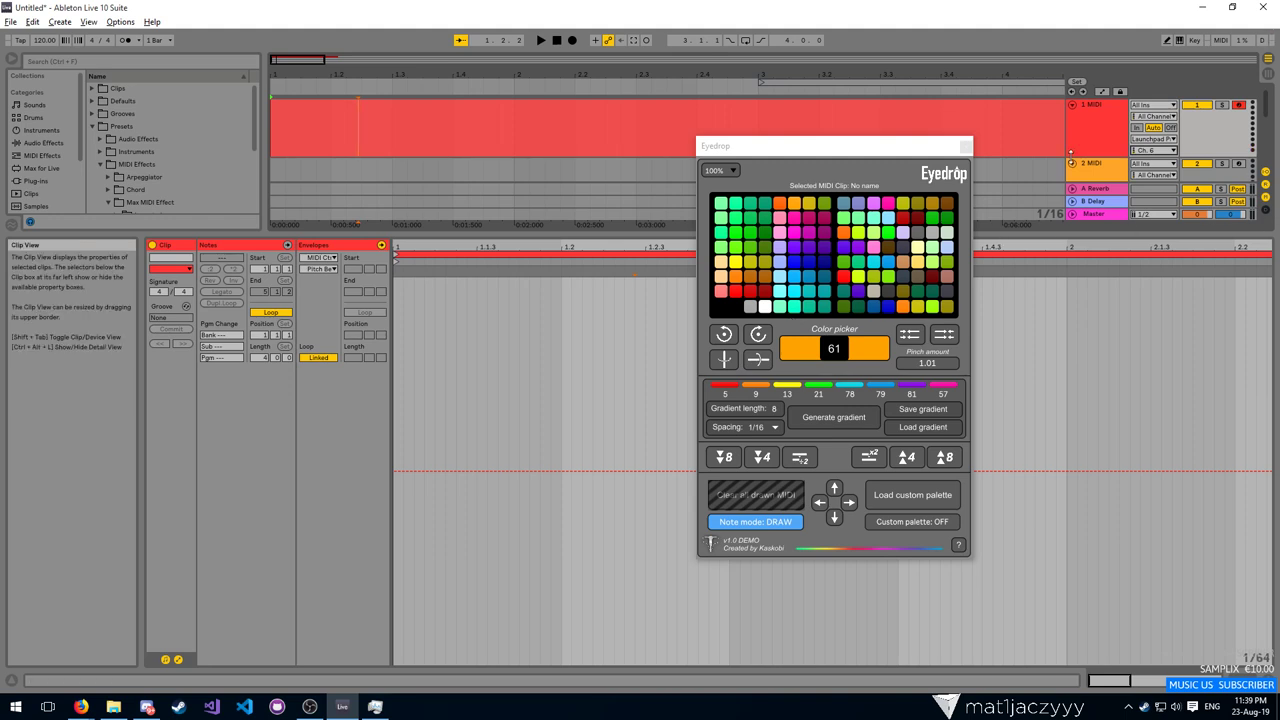
drag(916, 146, 1189, 230)
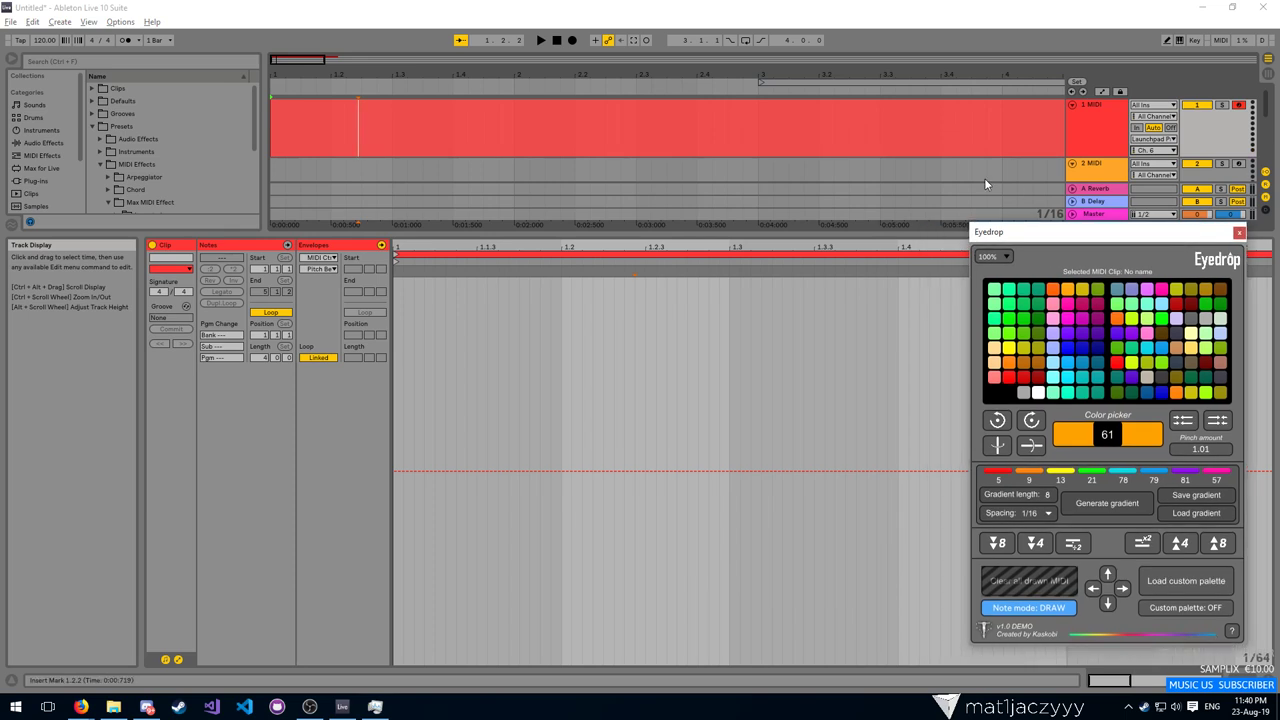
Choose MIDI controller 91 as the clip's envelope parameter
click(553, 295)
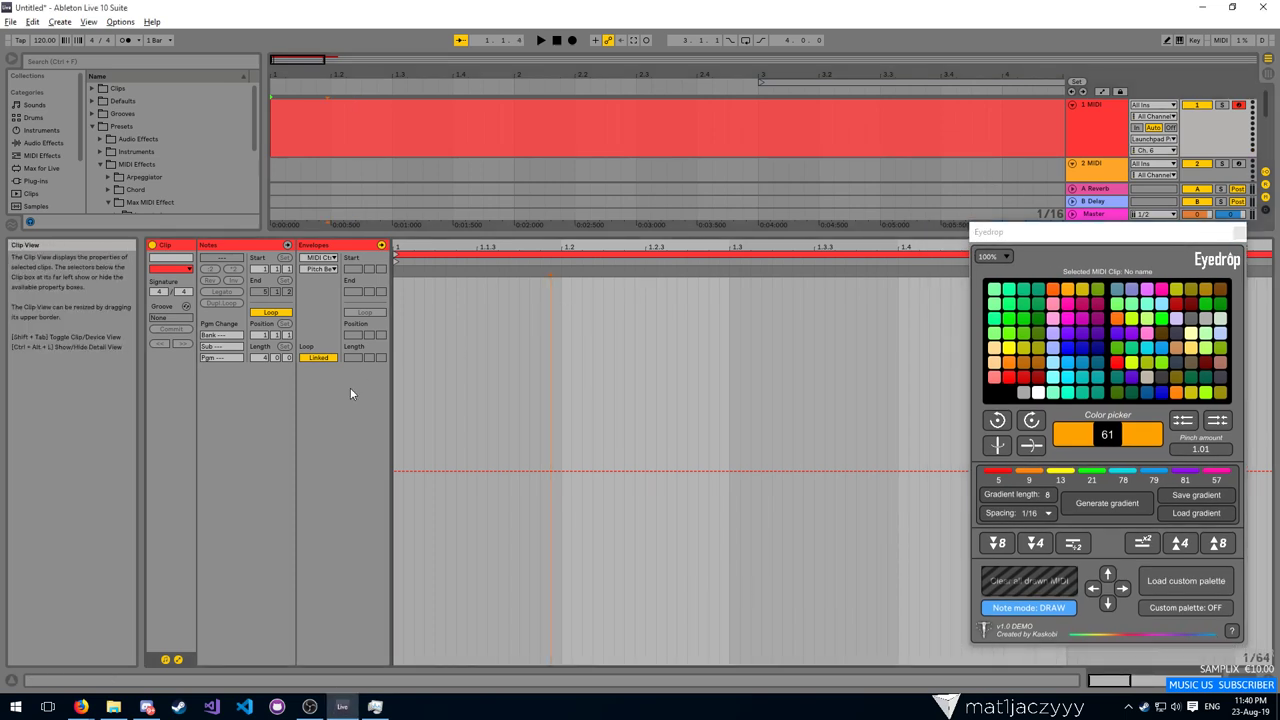
click(320, 269)
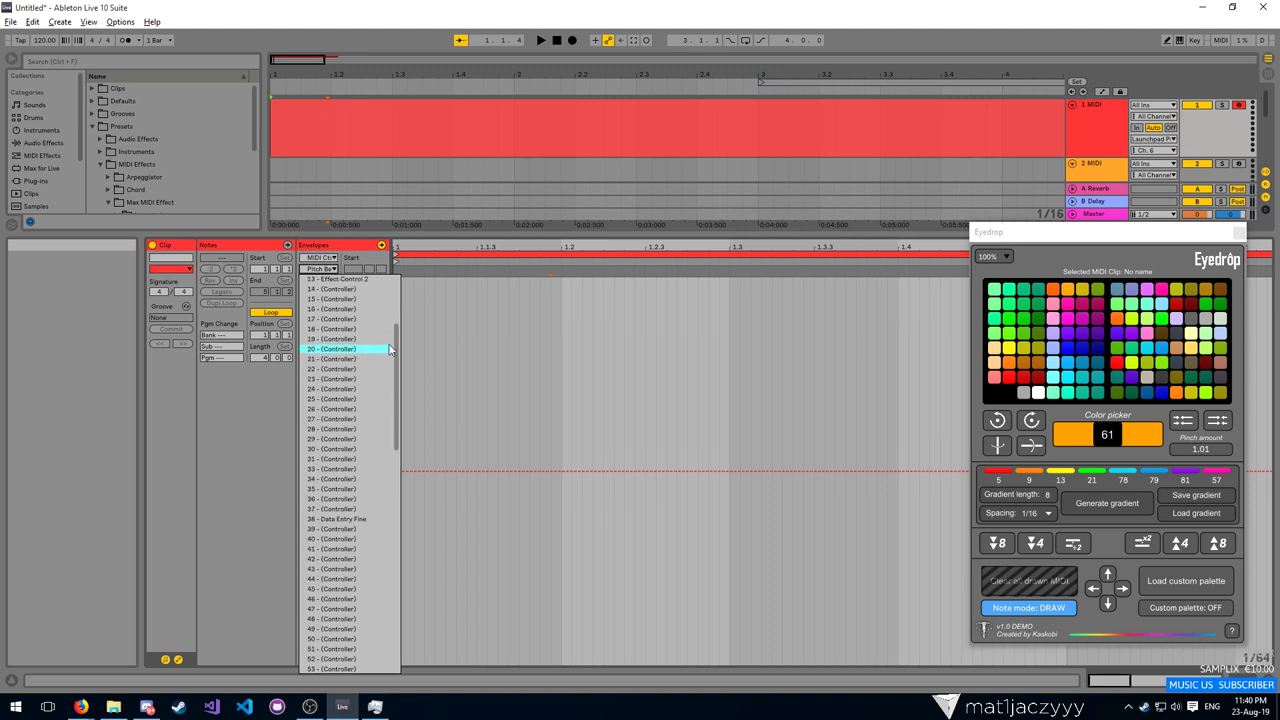
scroll(389, 349, down, 20)
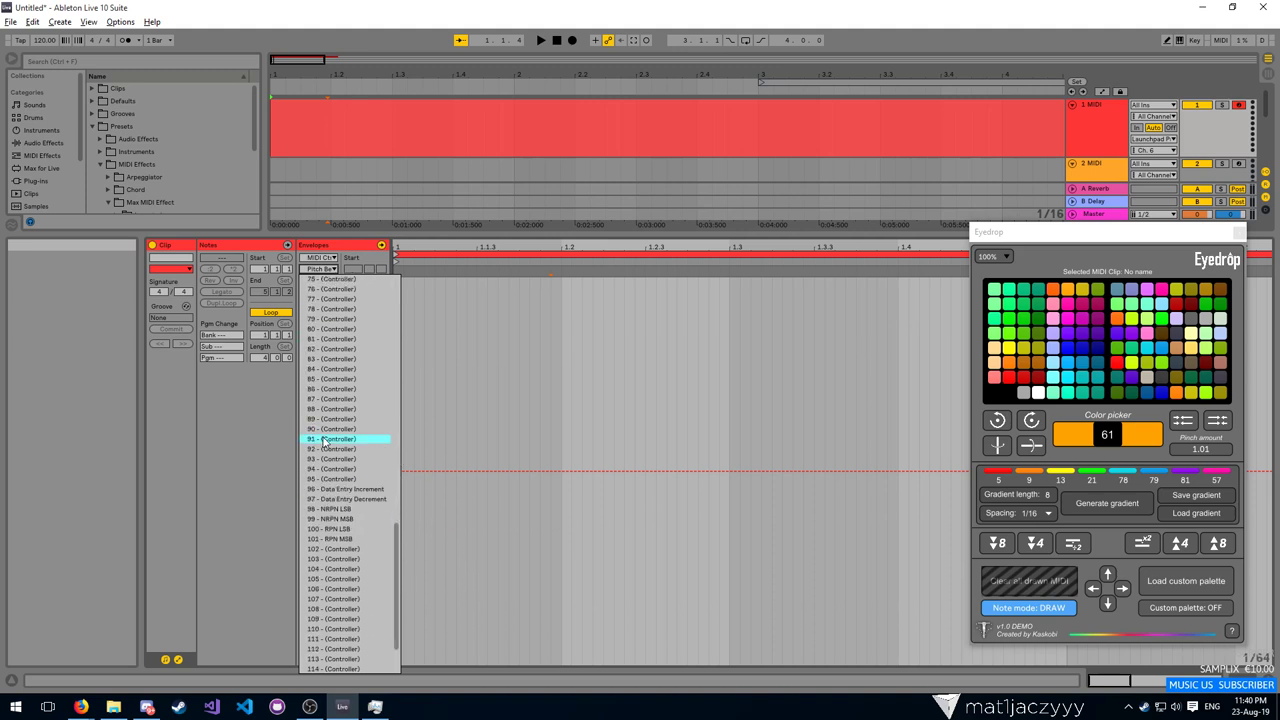
click(324, 439)
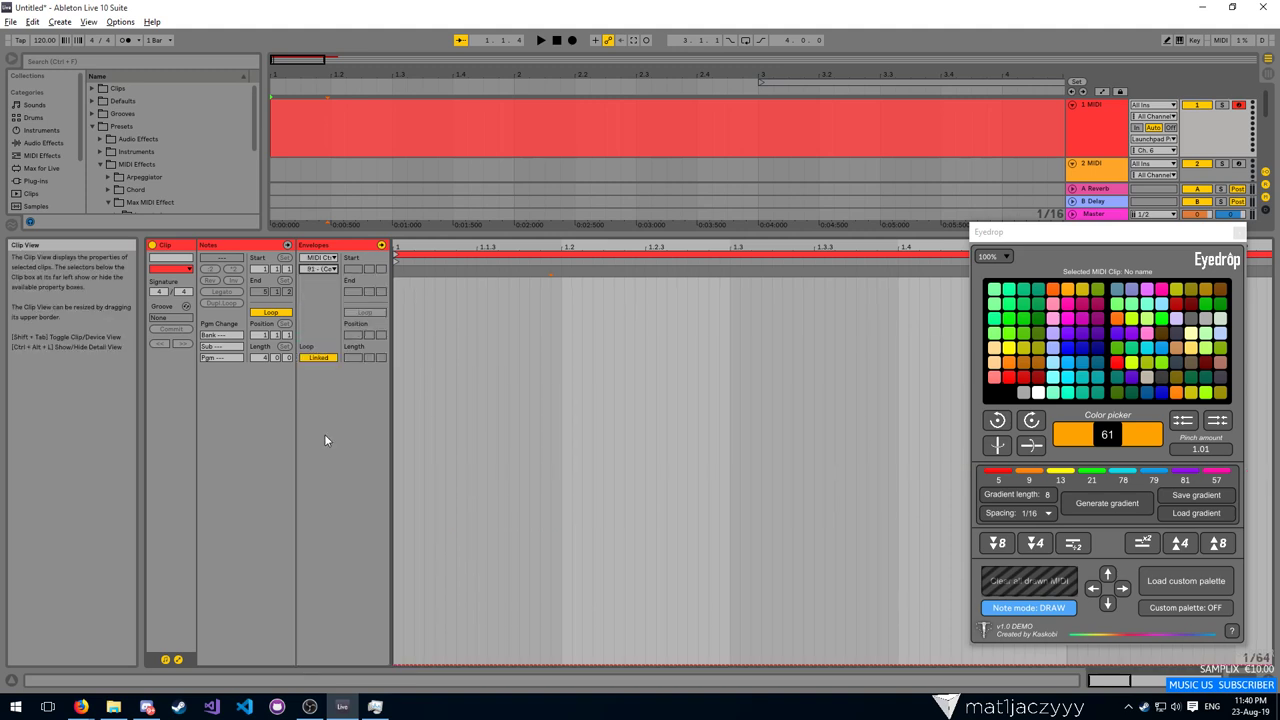
click(310, 270)
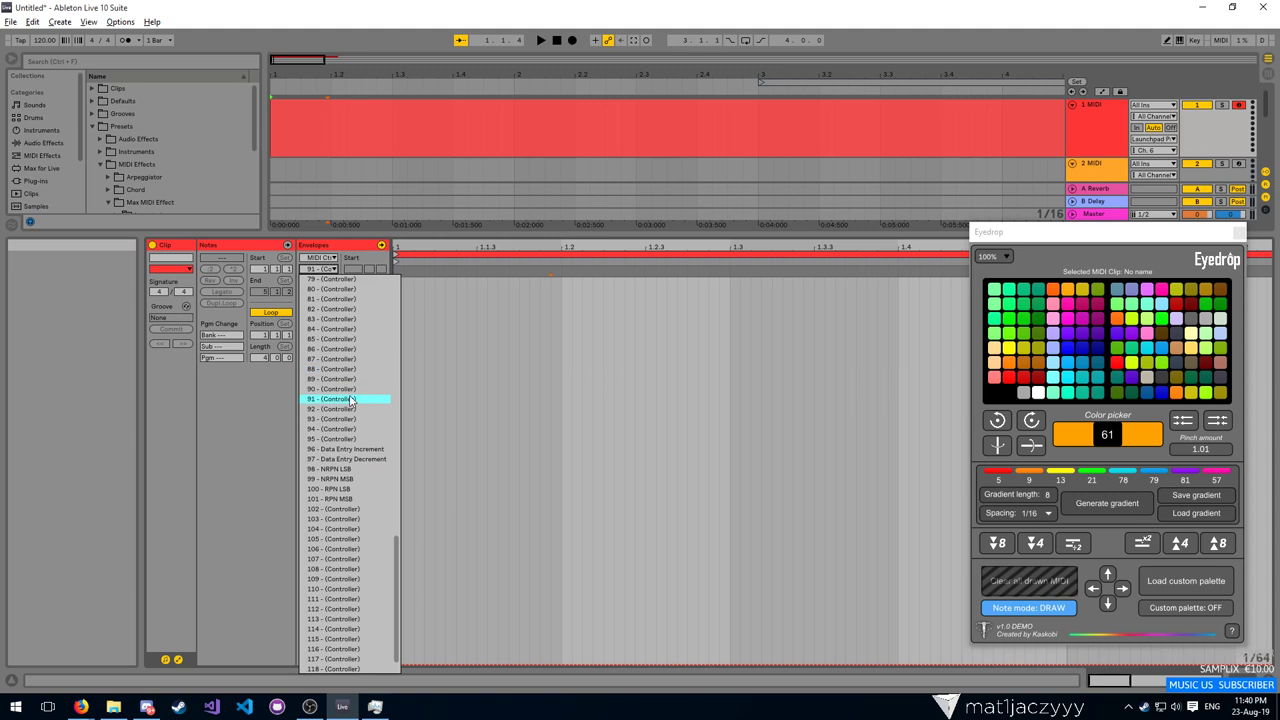
click(339, 404)
Shape the controller 91 envelope into three small rising steps at the clip's start, dropping to zero after beat 1.2
click(401, 301)
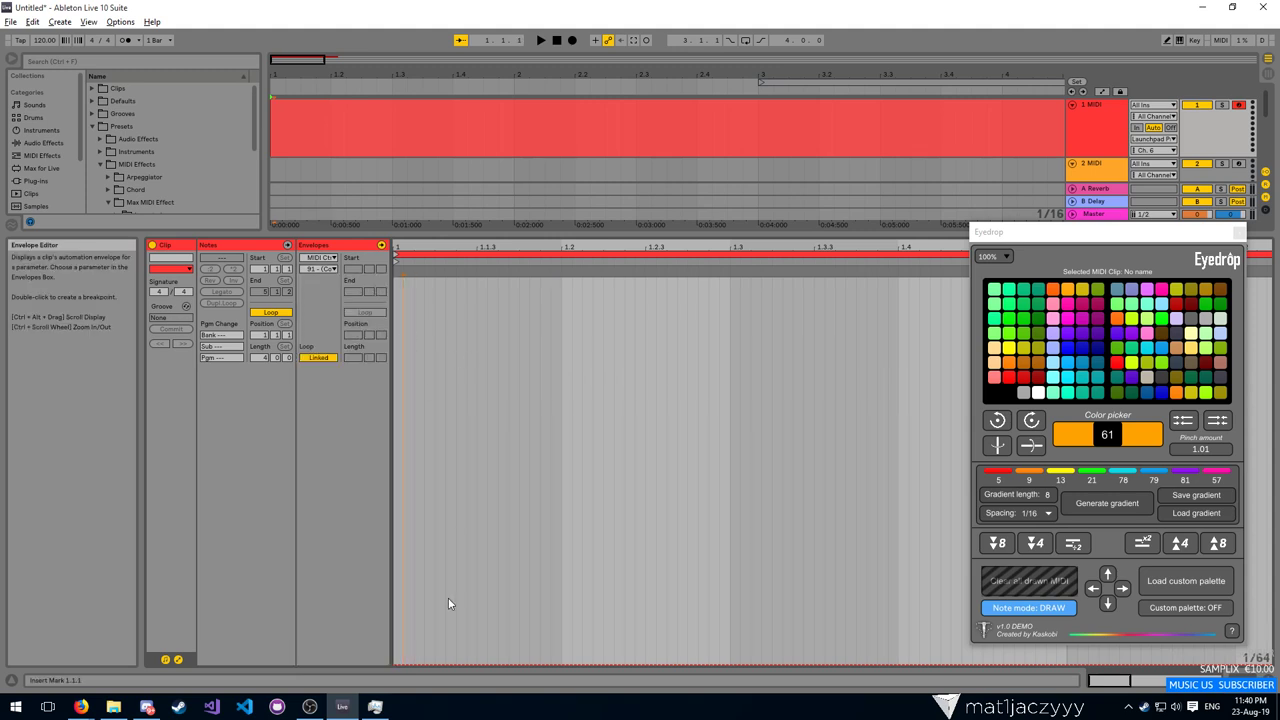
mouse_move(401, 664)
mouse_down()
mouse_move(396, 278)
mouse_move(396, 649)
mouse_up()
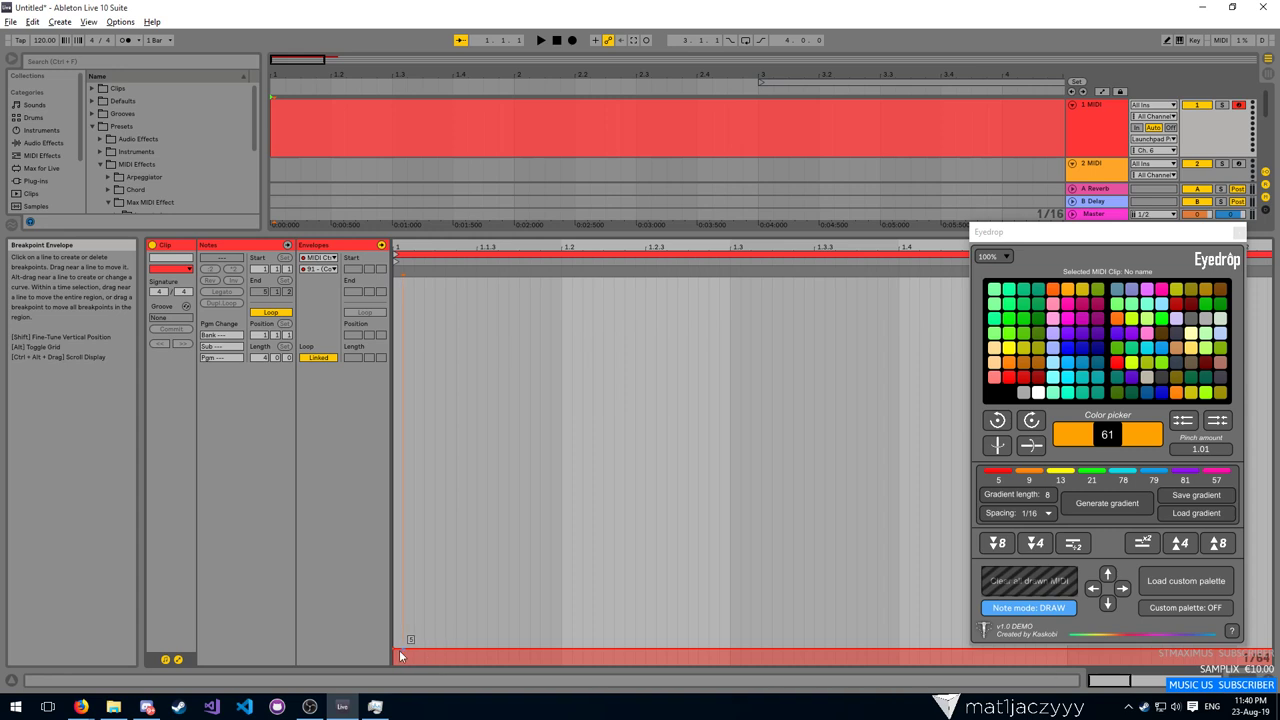
drag(456, 647, 456, 648)
click(312, 269)
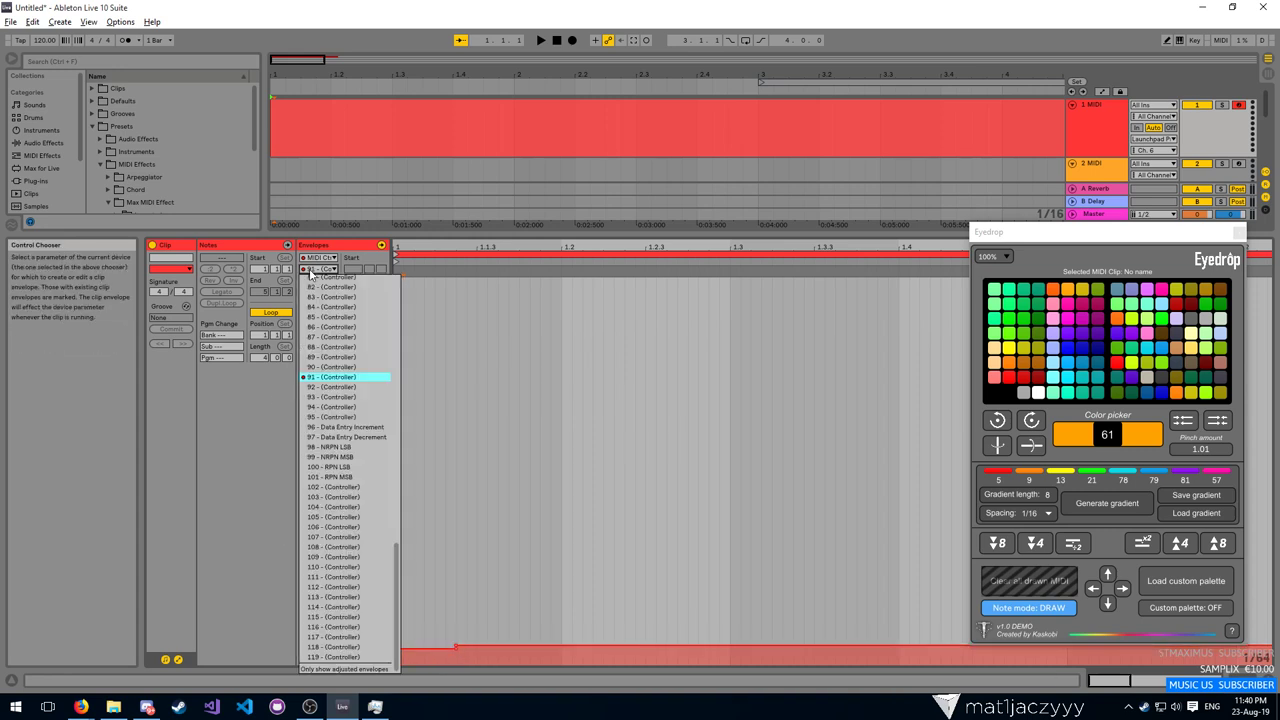
click(310, 271)
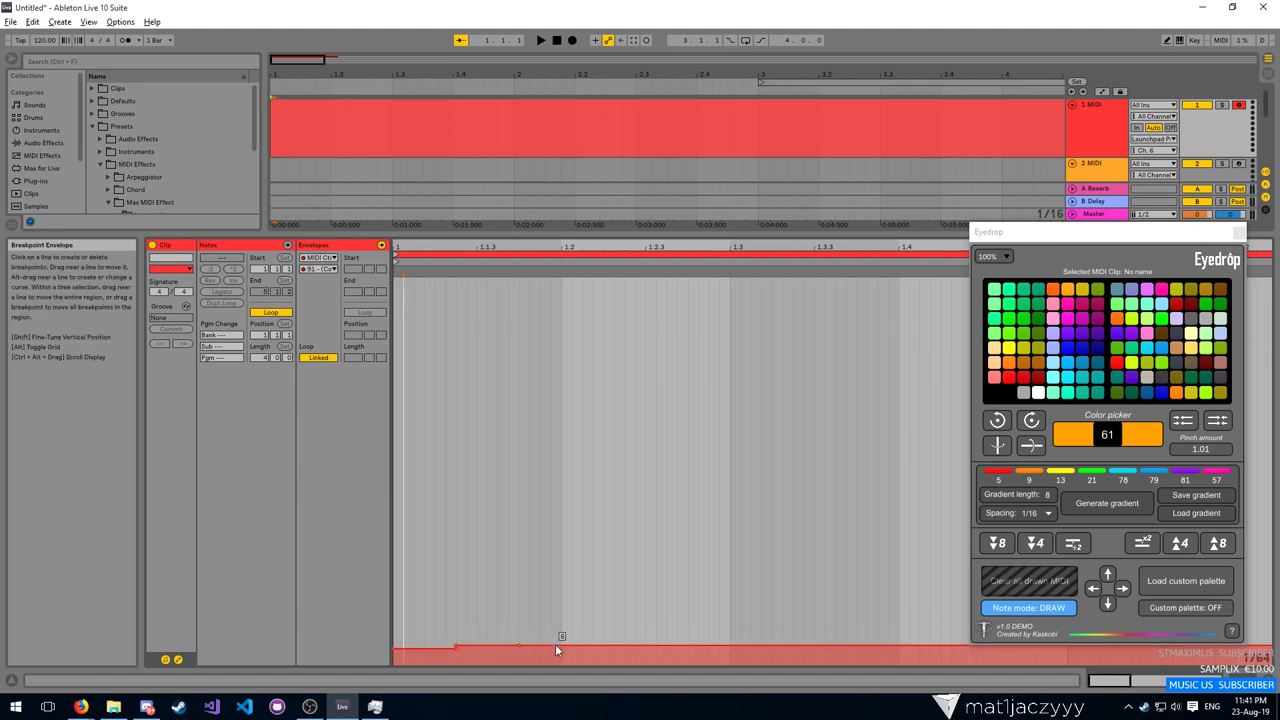
mouse_move(568, 636)
mouse_down()
mouse_move(523, 623)
mouse_move(485, 661)
mouse_move(561, 649)
mouse_move(588, 664)
mouse_up()
click(588, 642)
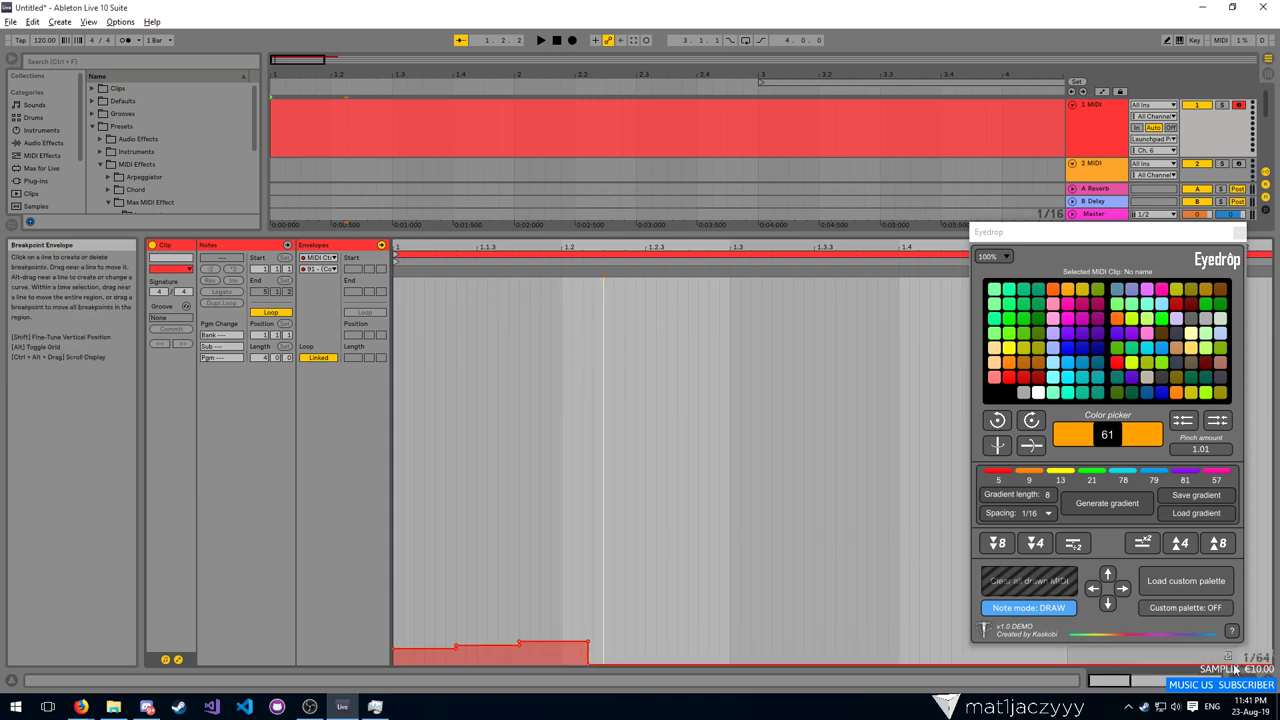
Place the insert mark at 1.1.1 and play the clip's start to test the controller 91 envelope
drag(284, 75, 284, 121)
click(274, 134)
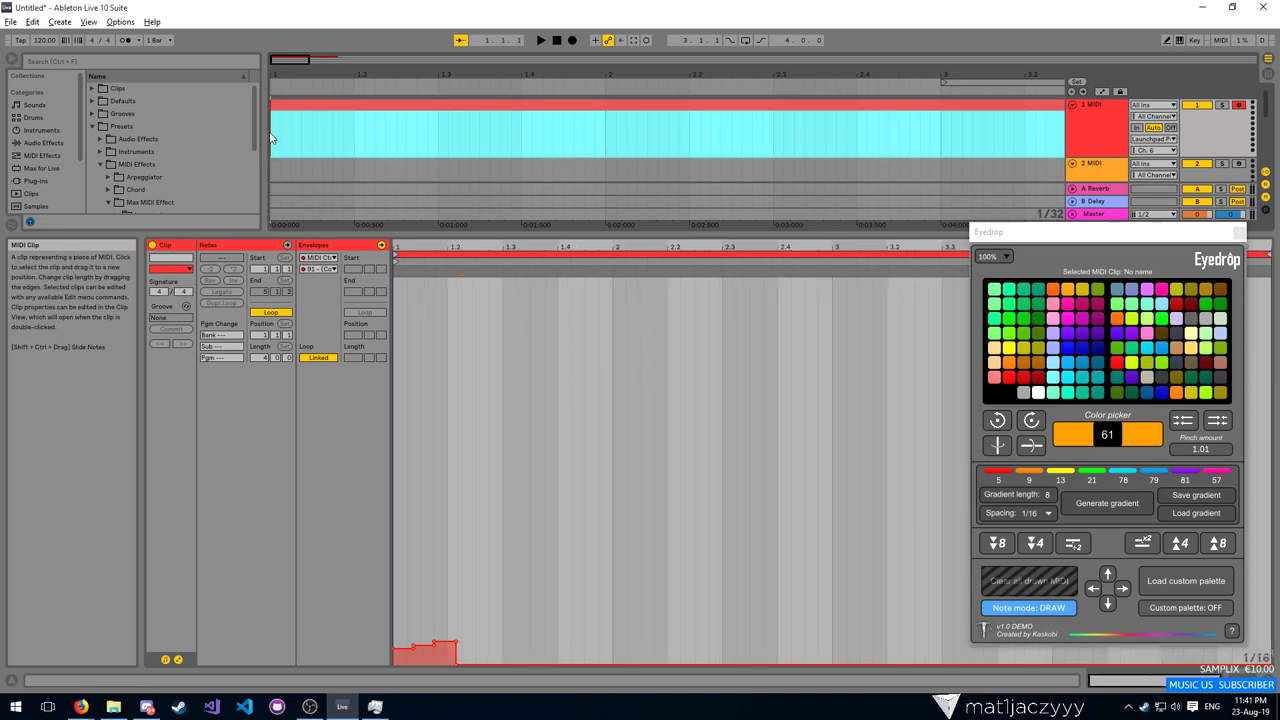
click(274, 133)
key(space)
key(space)
key(space)
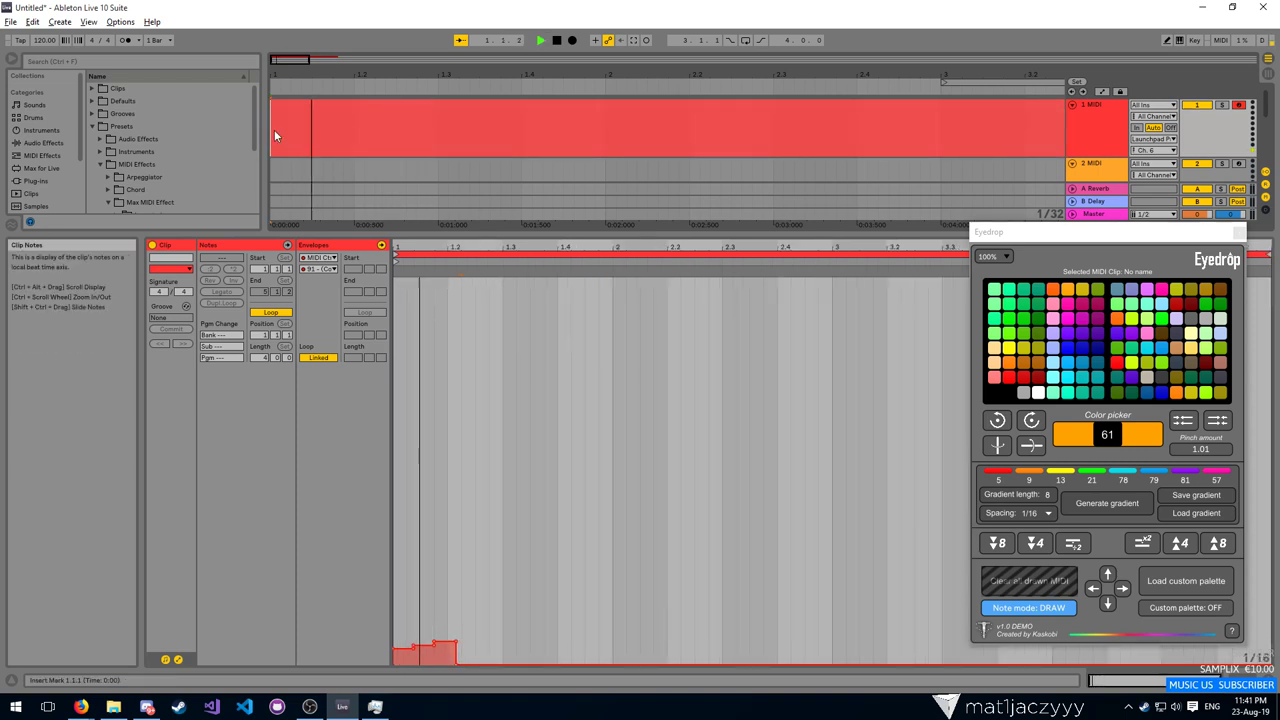
key(space)
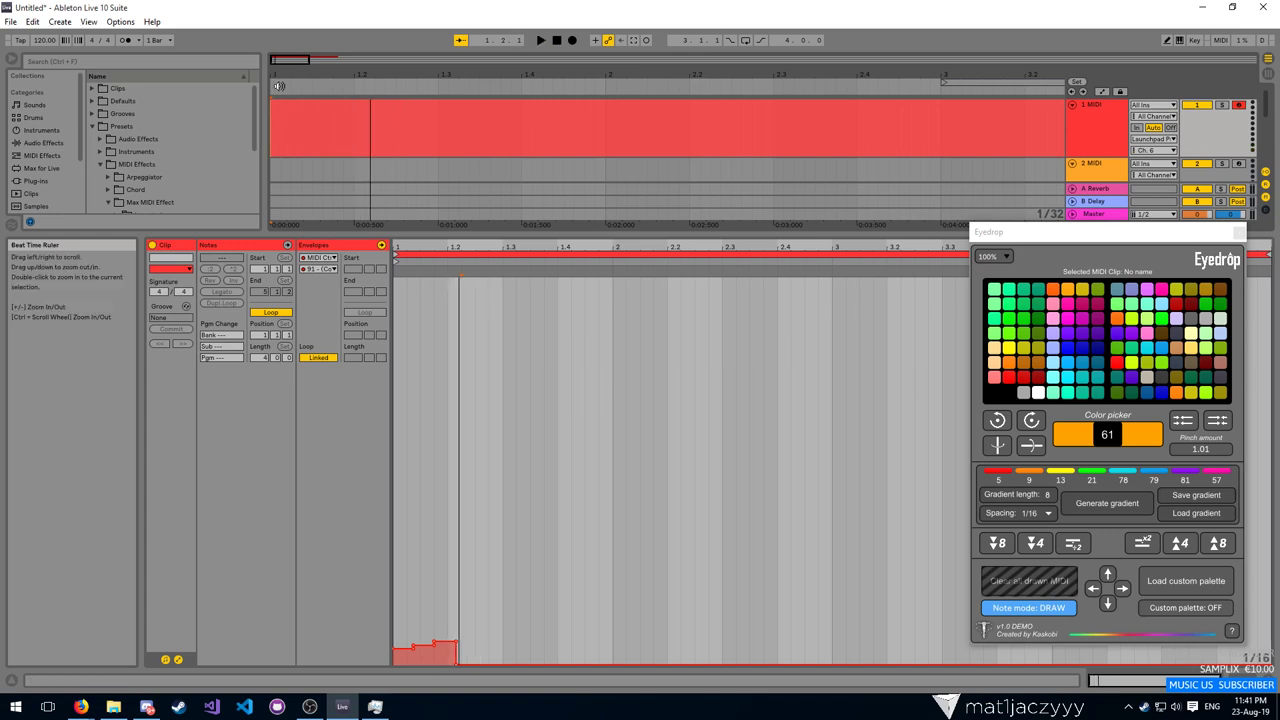
Select the stepped part of the envelope from 1.1.1 to 1.2.2 and zoom to that selection
click(322, 269)
click(405, 454)
drag(460, 410, 399, 397)
key(z)
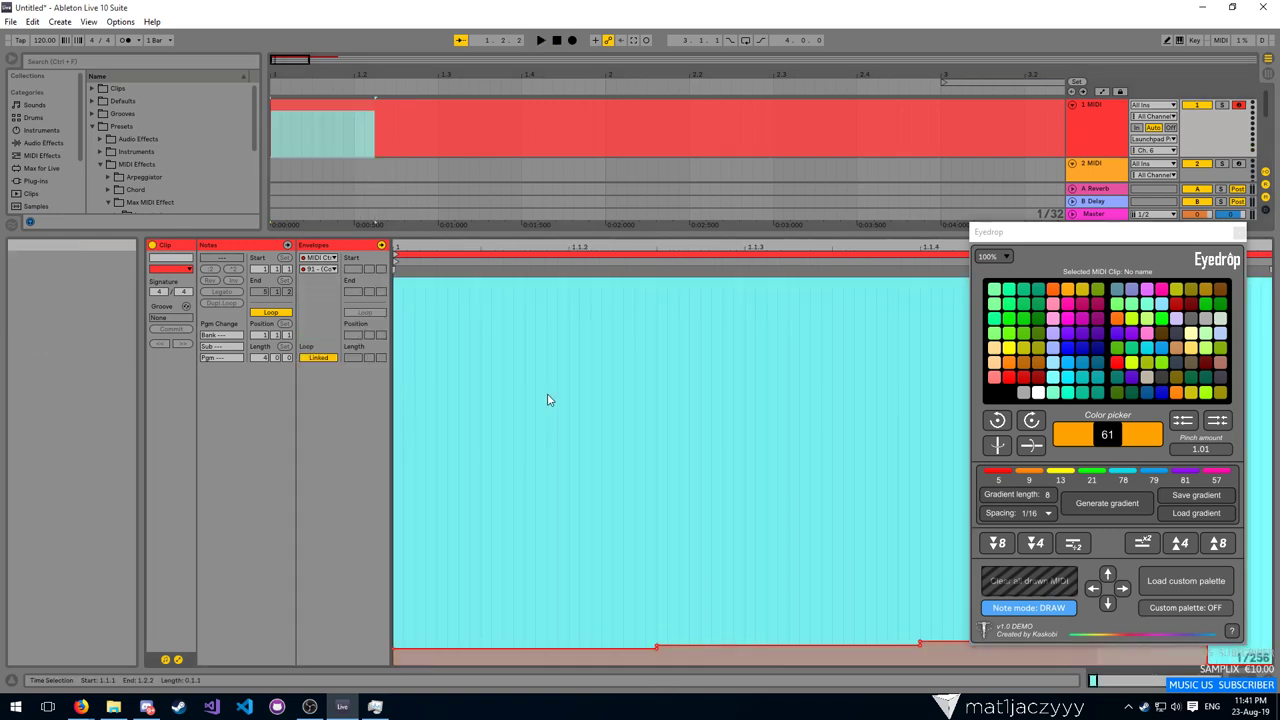
Copy the stepped controller 91 envelope and paste it into the controller 92 envelope, directly after the first section
double_click(547, 397)
click(498, 376)
key(ctrl+z)
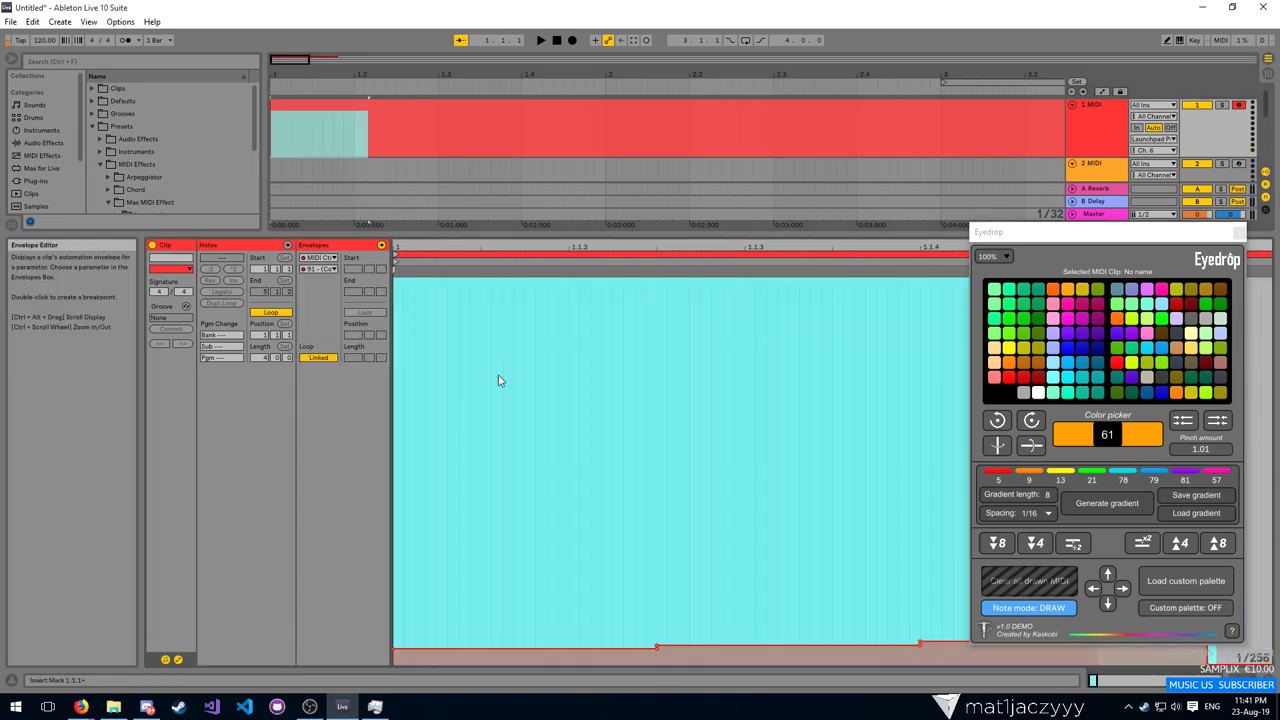
click(320, 269)
click(326, 397)
key(ctrl+v)
Paste the stepped envelope section into controllers 93 and 94, each copy following the previous one
click(330, 269)
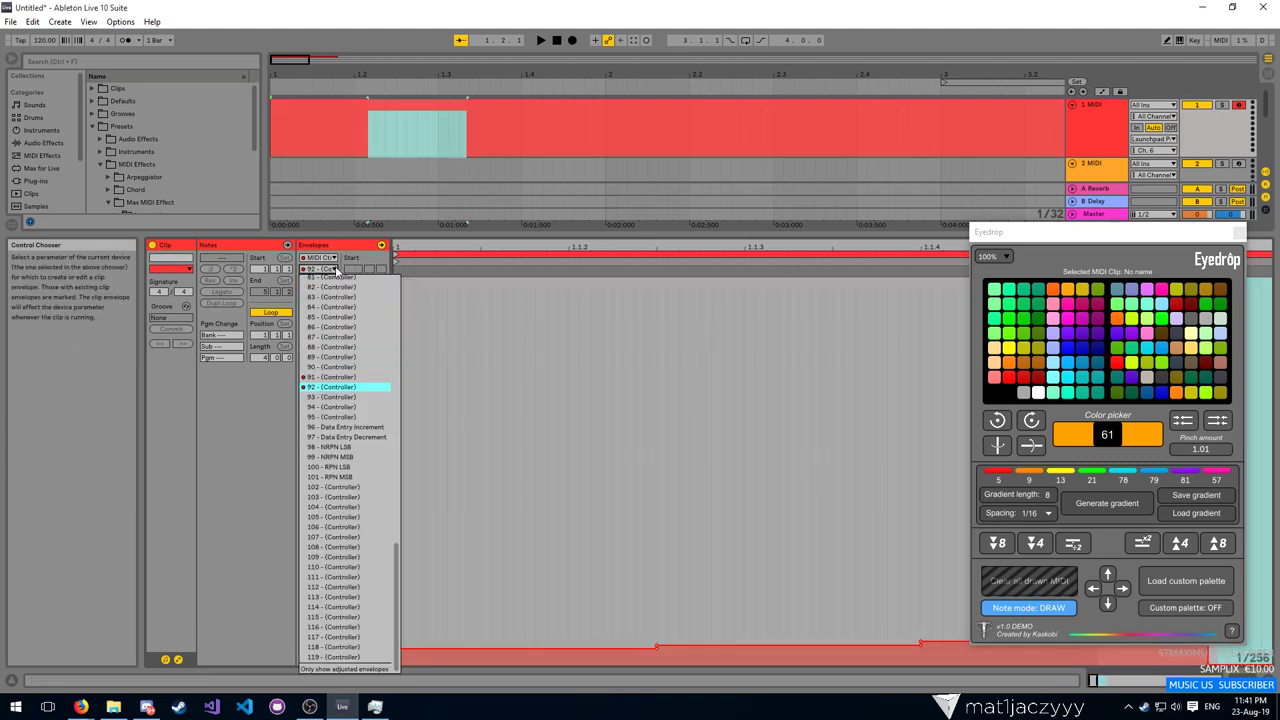
click(326, 397)
key(ctrl+v)
click(305, 269)
click(312, 396)
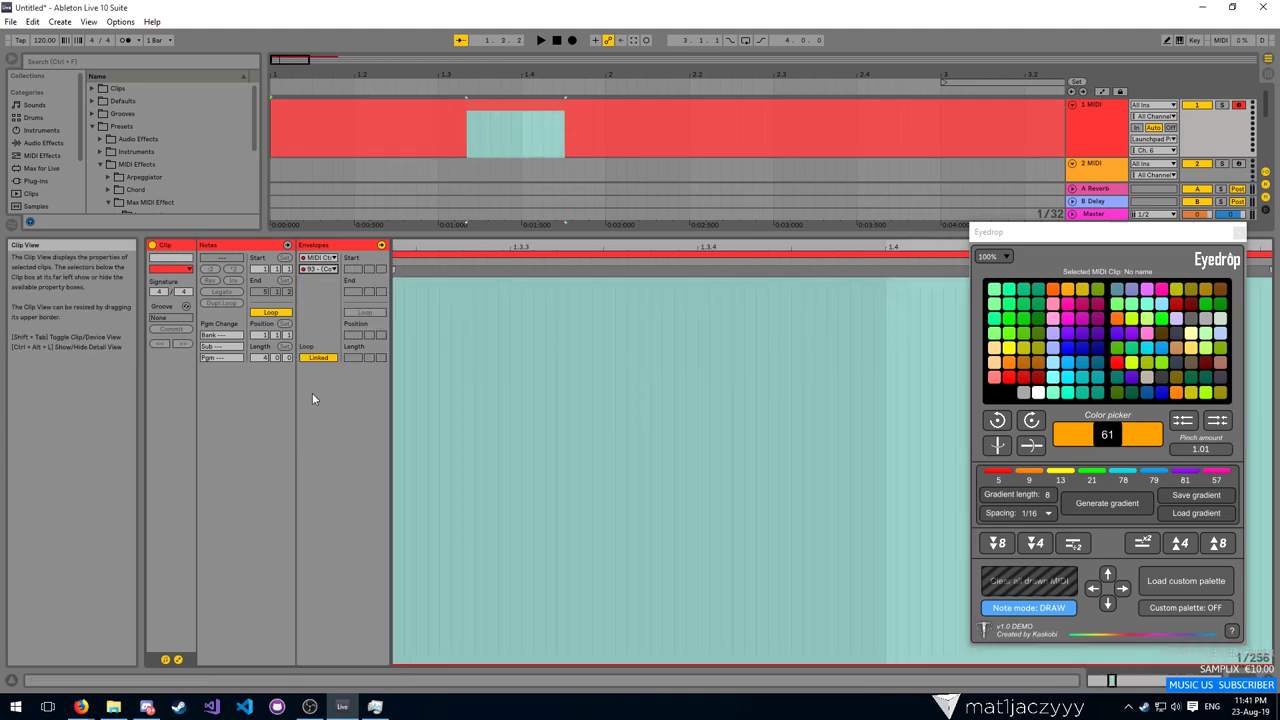
click(318, 269)
click(316, 407)
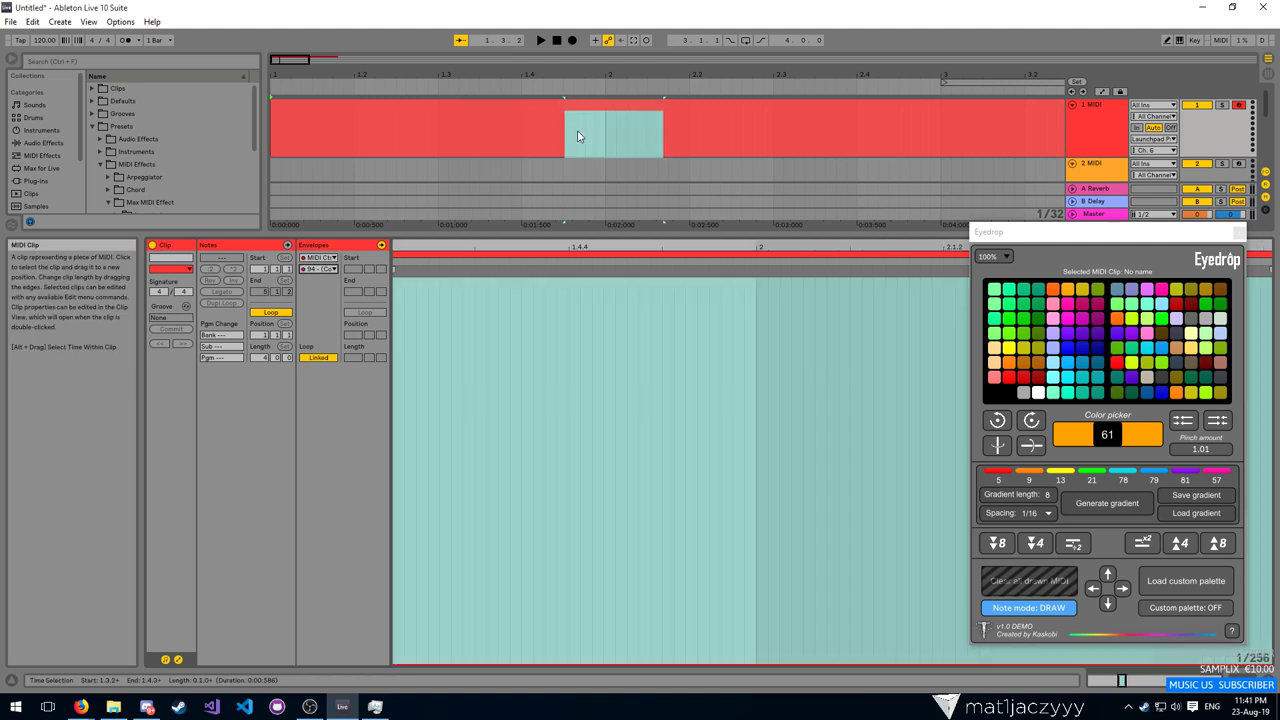
Paste consecutive copies of the stepped envelope section into controllers 95, 96, 97 and 98
click(319, 269)
click(314, 401)
click(319, 269)
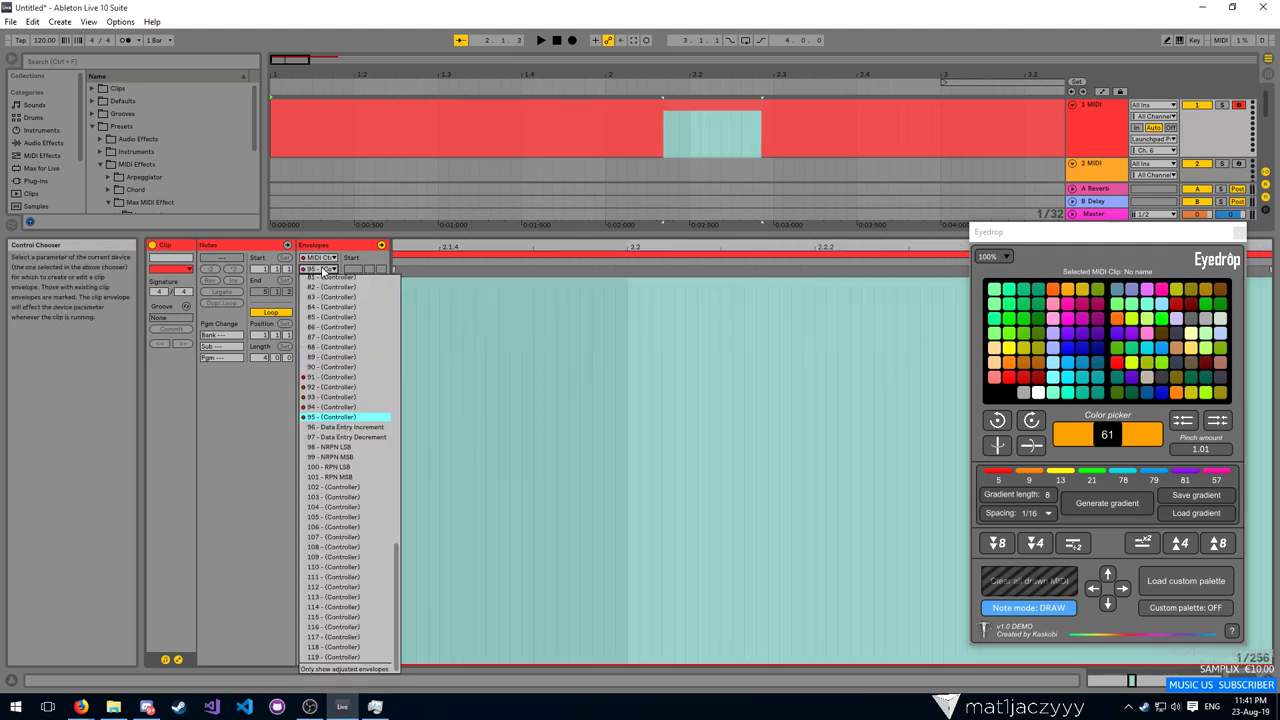
click(318, 418)
click(319, 269)
click(320, 450)
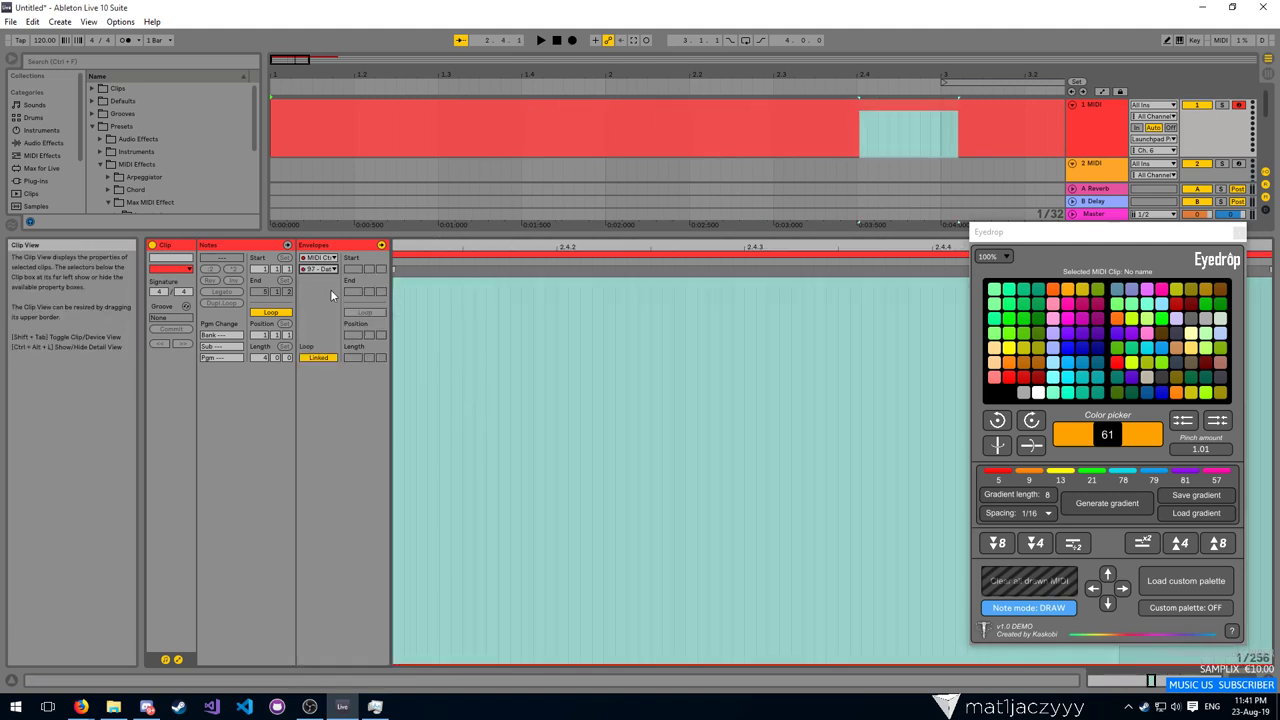
click(319, 269)
click(320, 448)
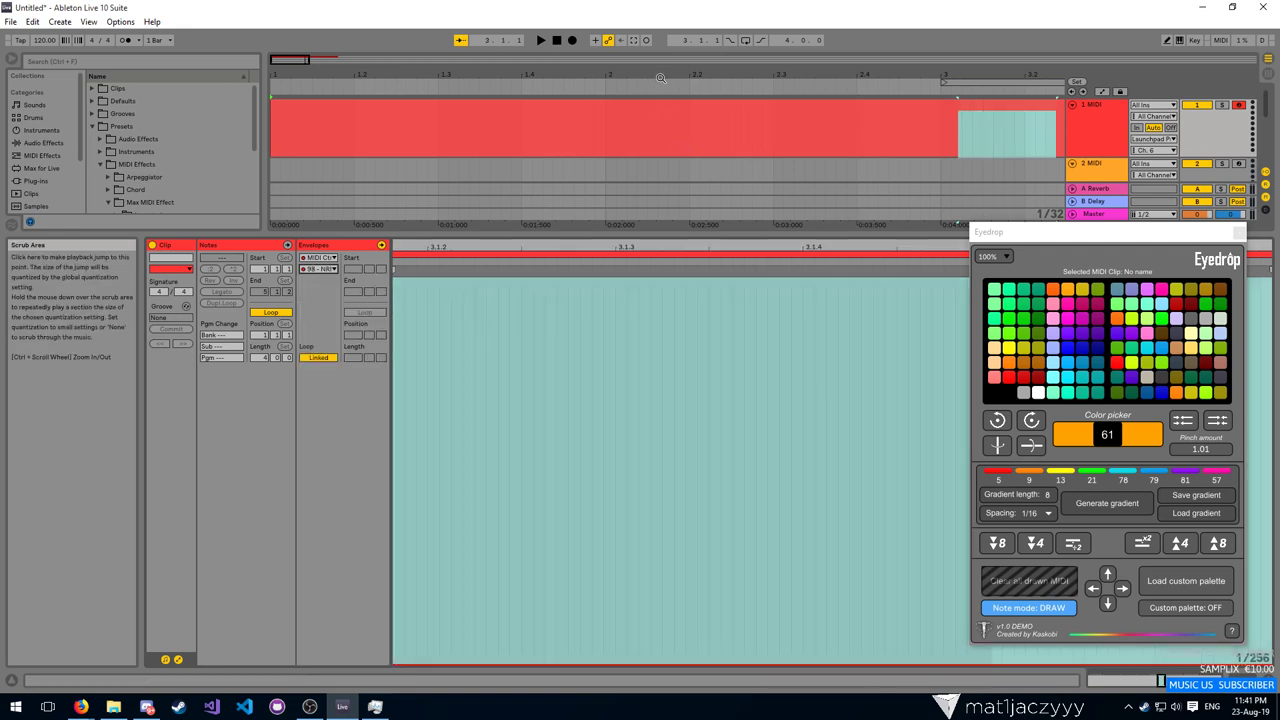
Play the clip repeatedly from 1.1.1 to test the staggered controller envelopes on the Launchpad
drag(657, 74, 426, 74)
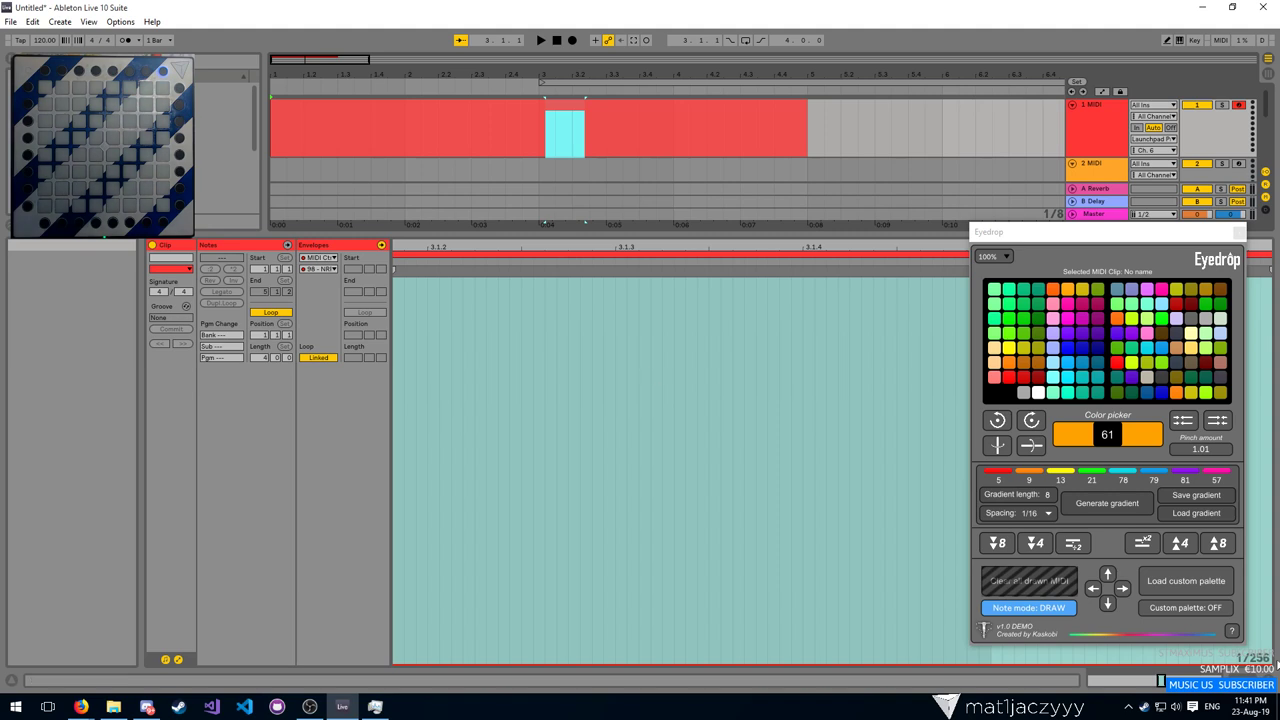
click(1243, 712)
click(709, 502)
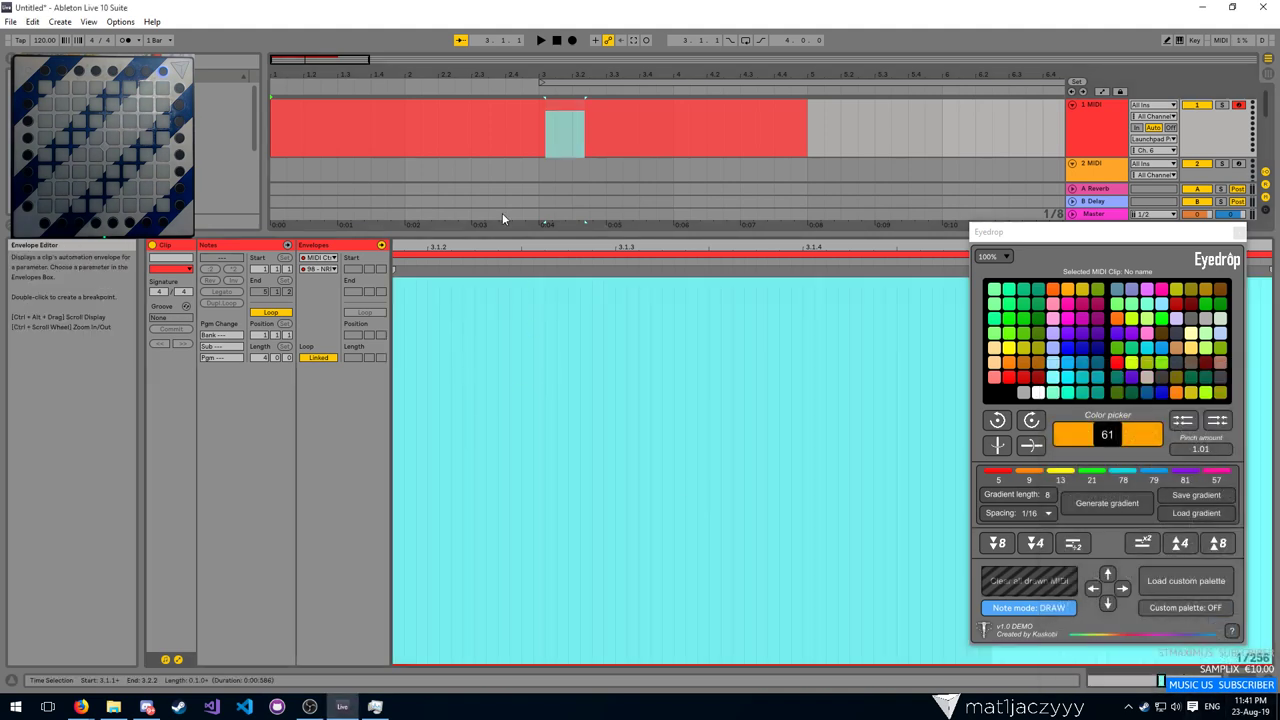
click(270, 139)
key(space)
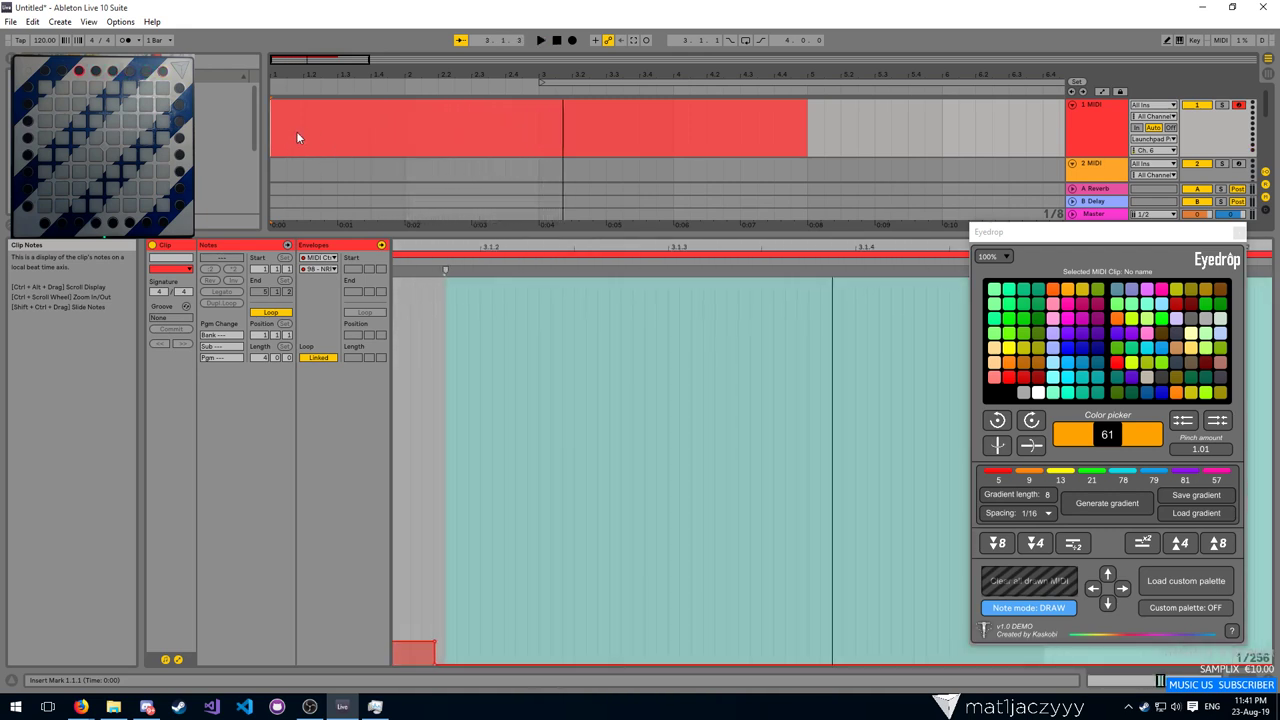
click(275, 130)
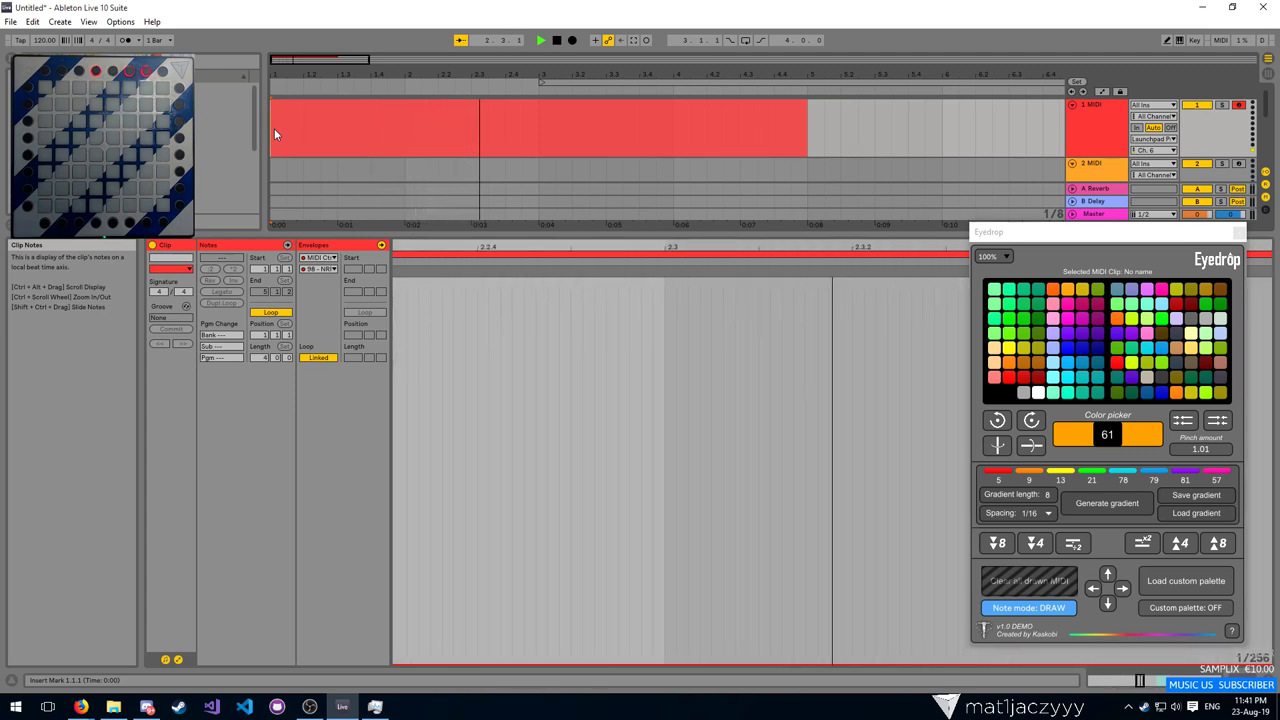
click(274, 128)
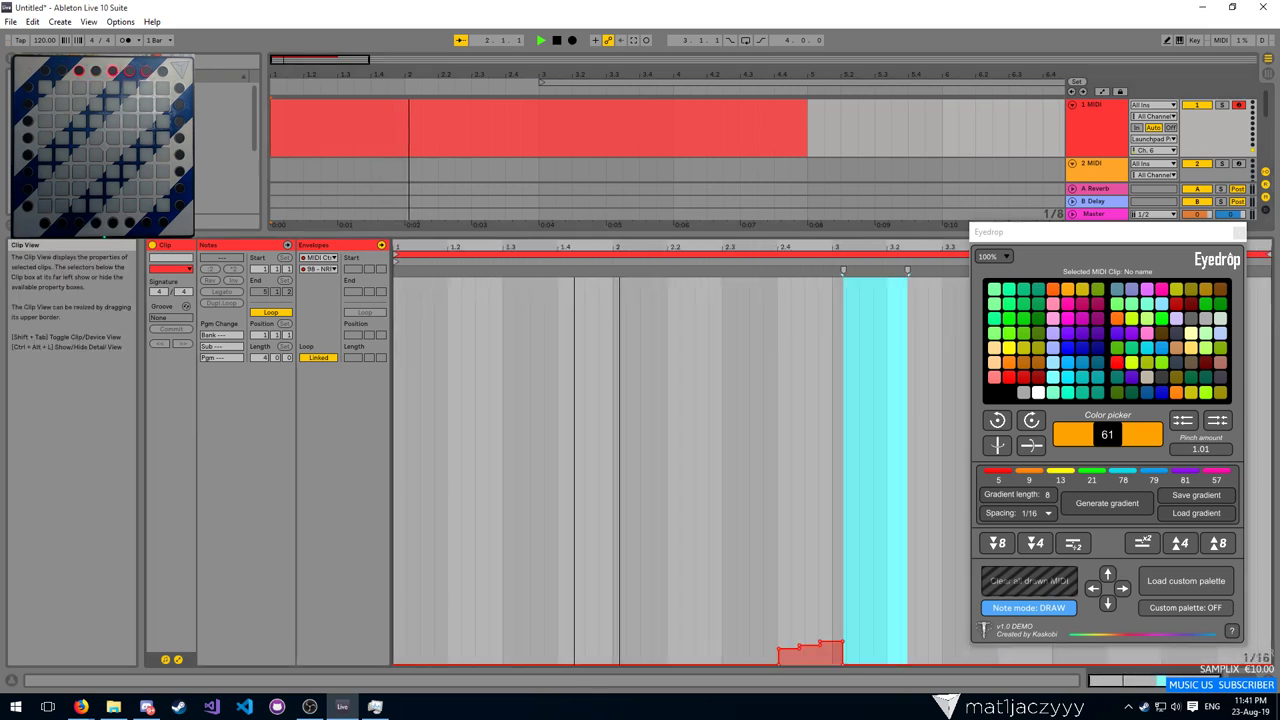
click(610, 398)
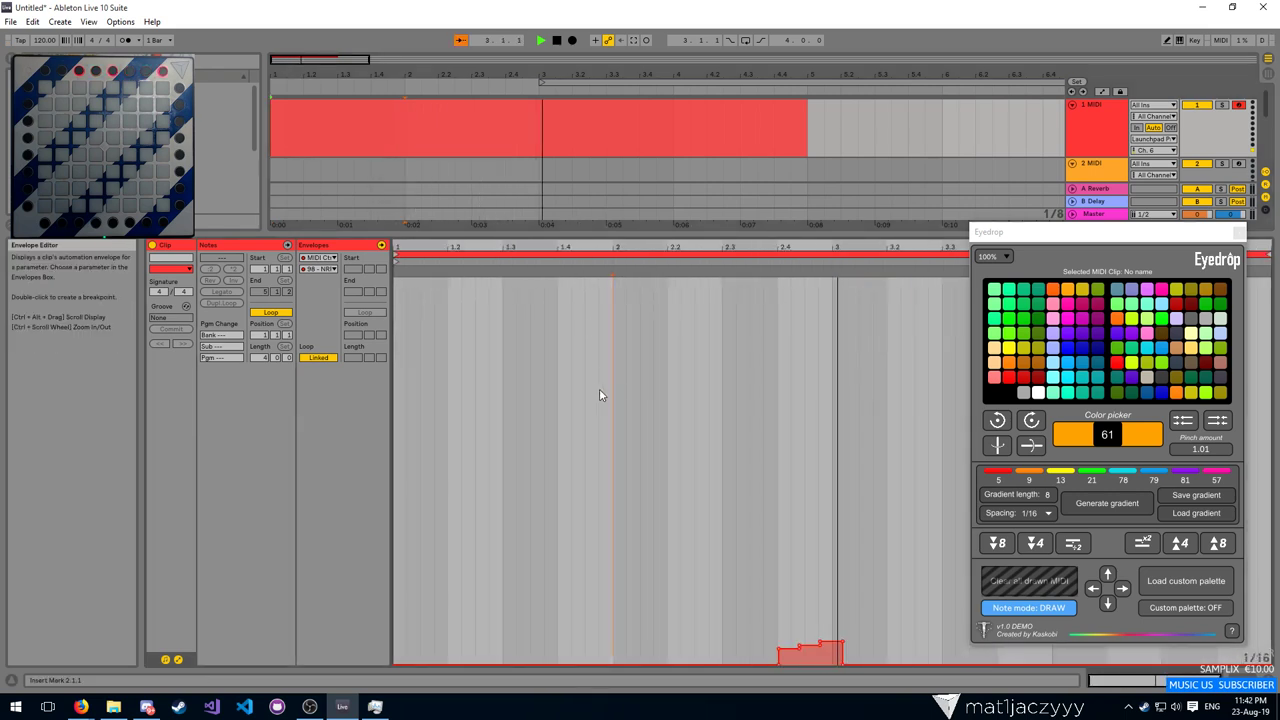
click(276, 150)
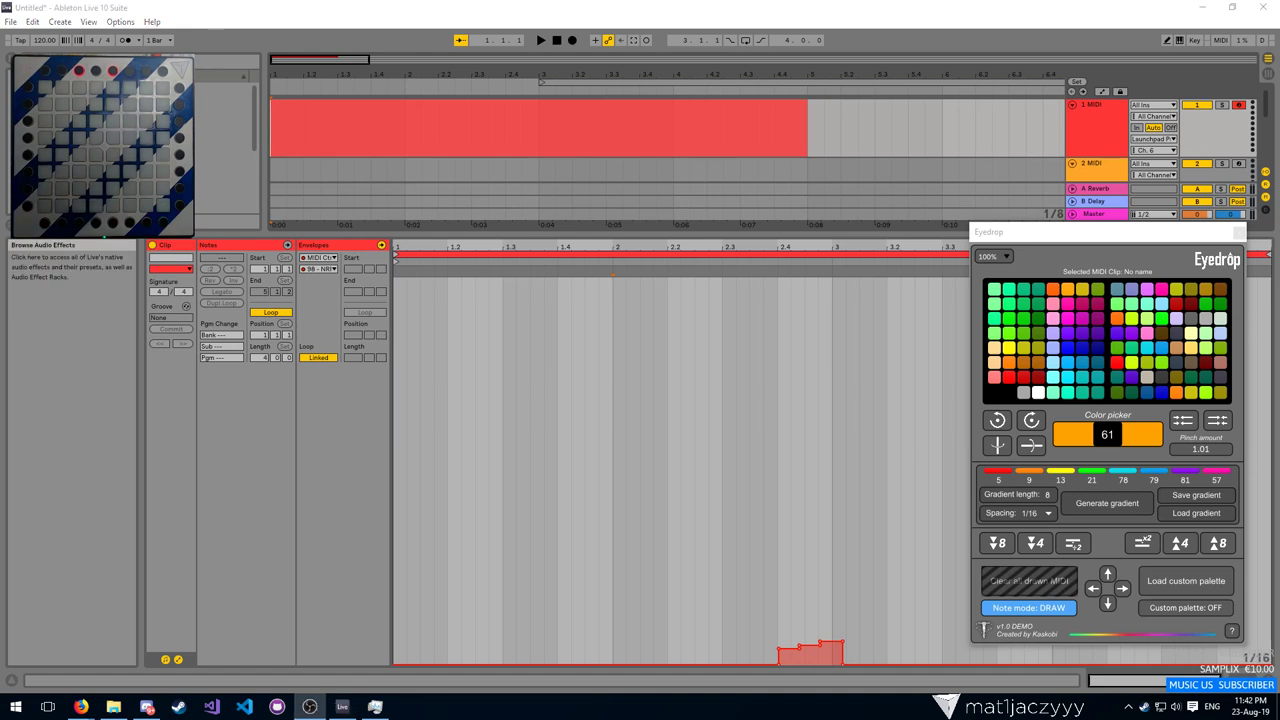
key(alt+Tab)
drag(555, 134, 270, 120)
click(522, 400)
drag(403, 248, 403, 200)
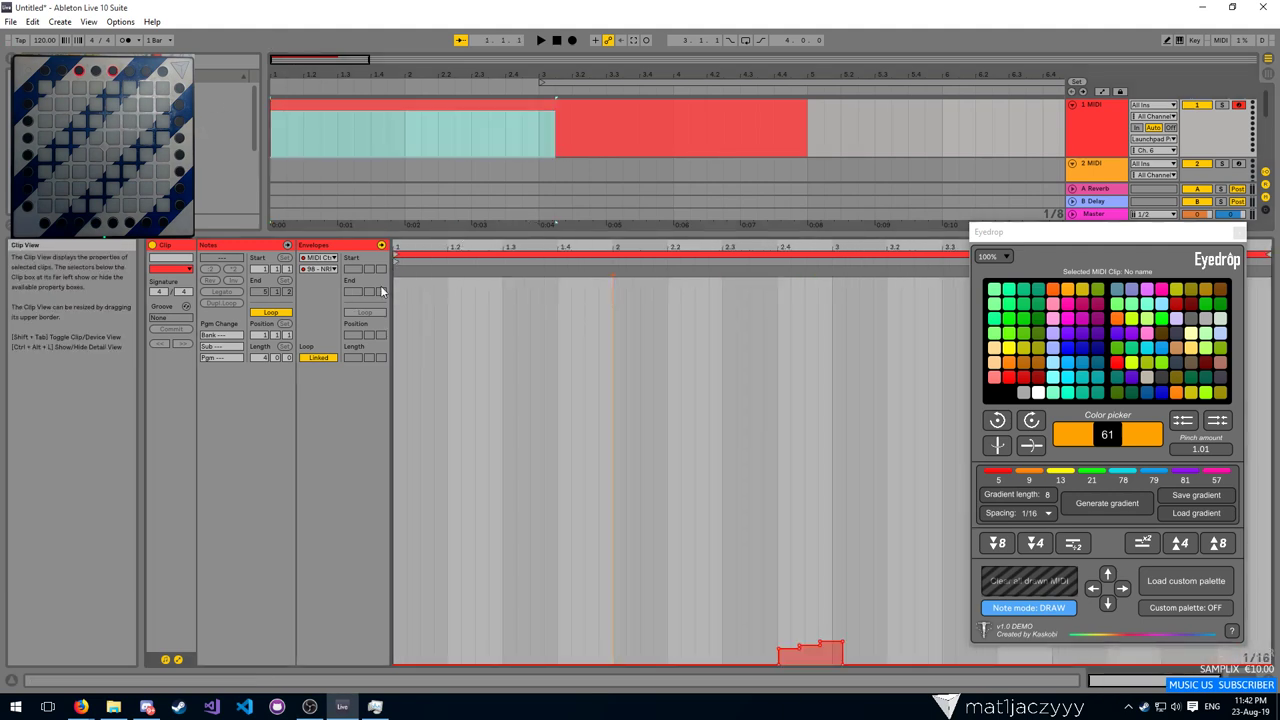
double_click(1083, 154)
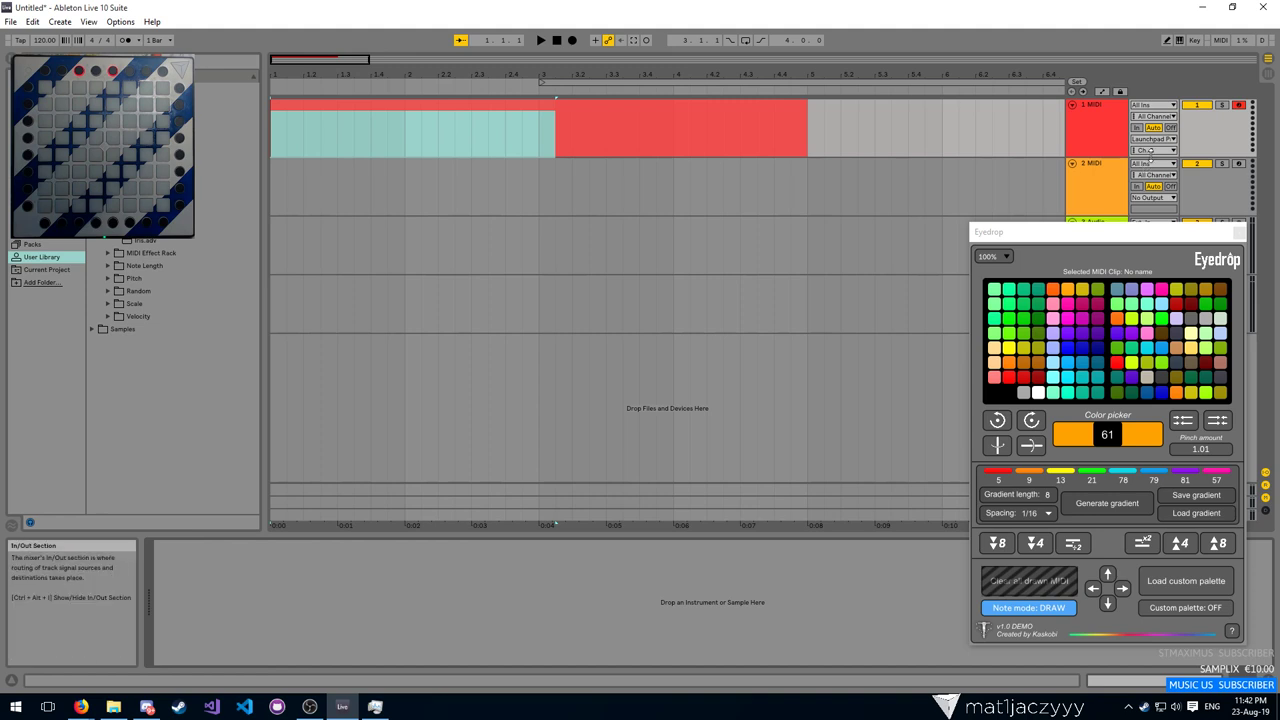
click(1110, 140)
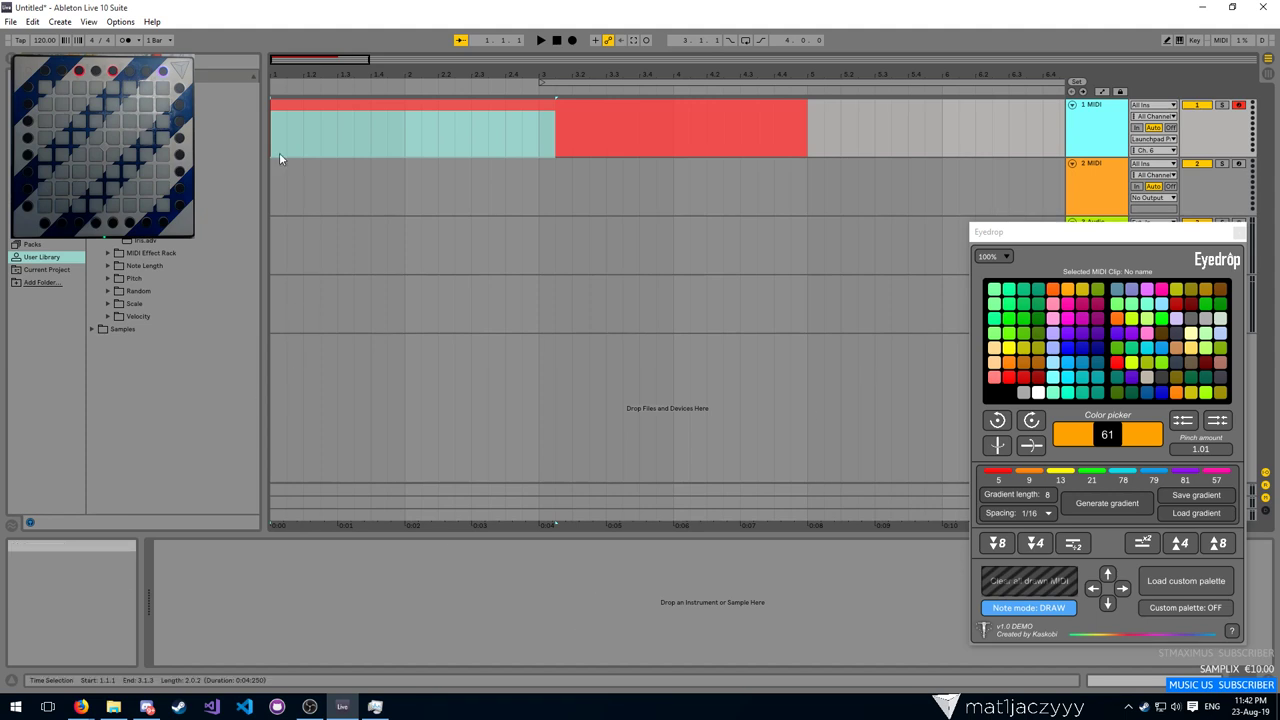
drag(301, 78, 292, 46)
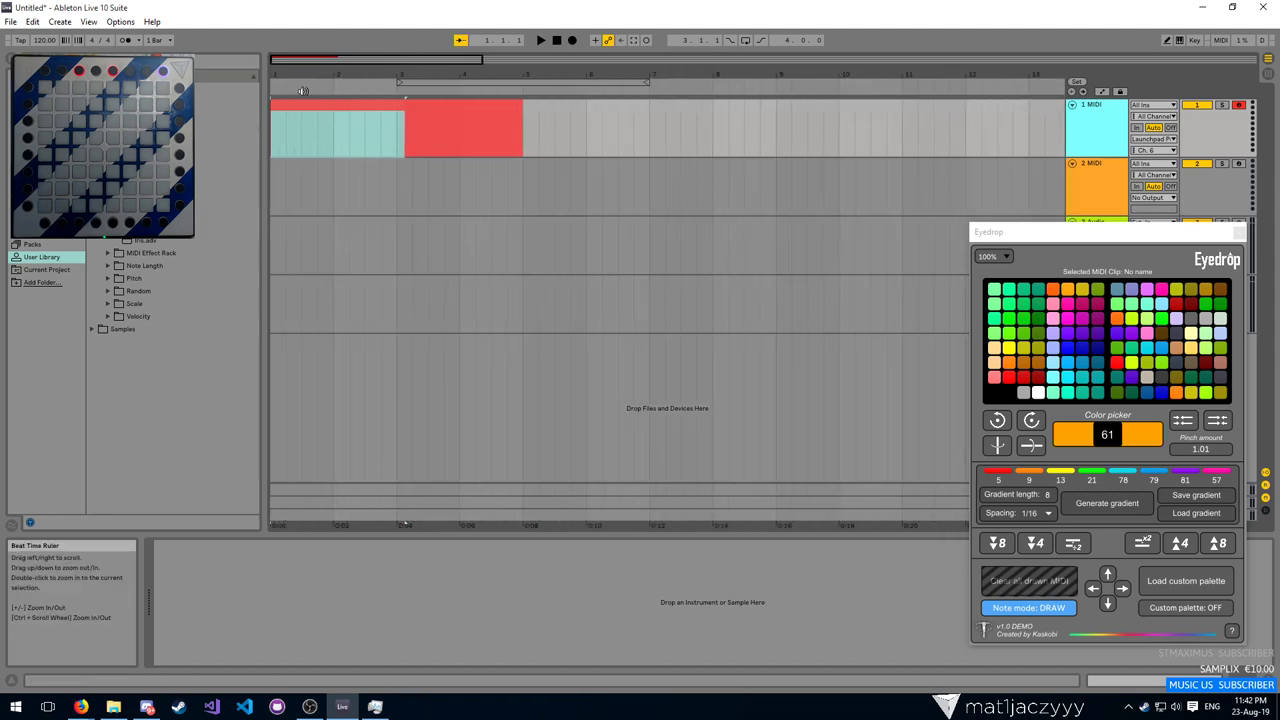
click(396, 138)
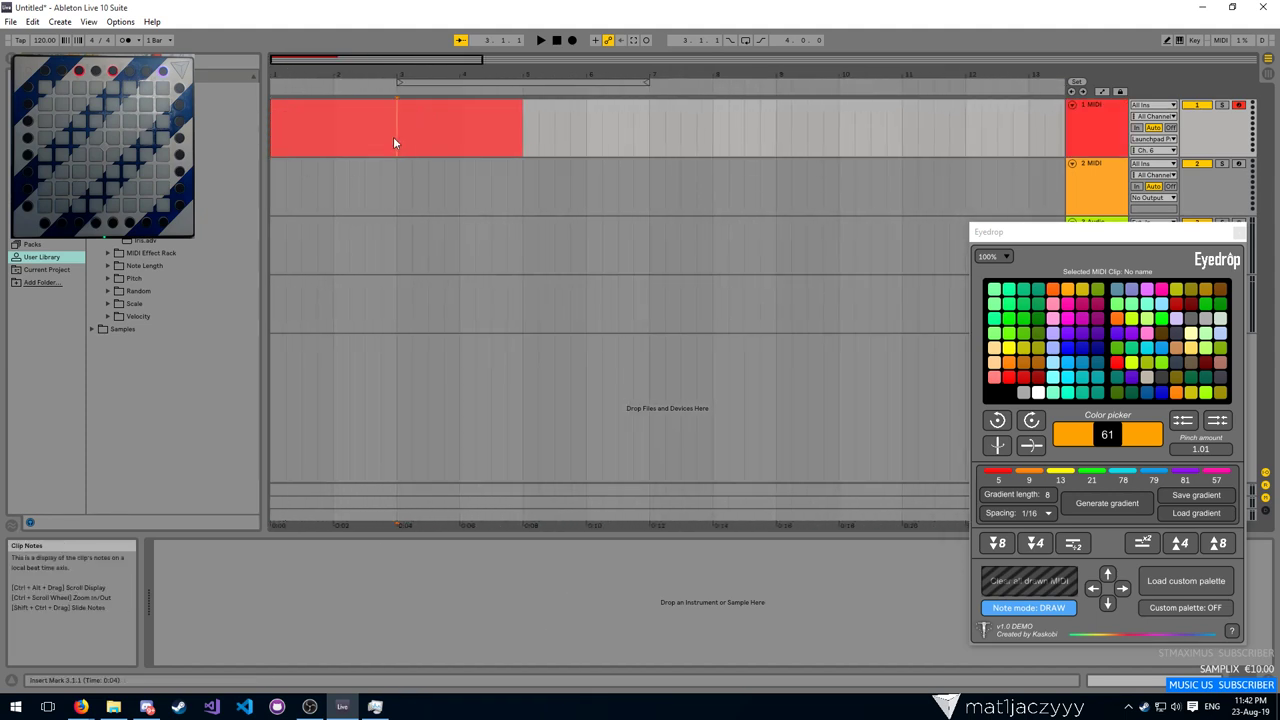
drag(394, 140, 561, 157)
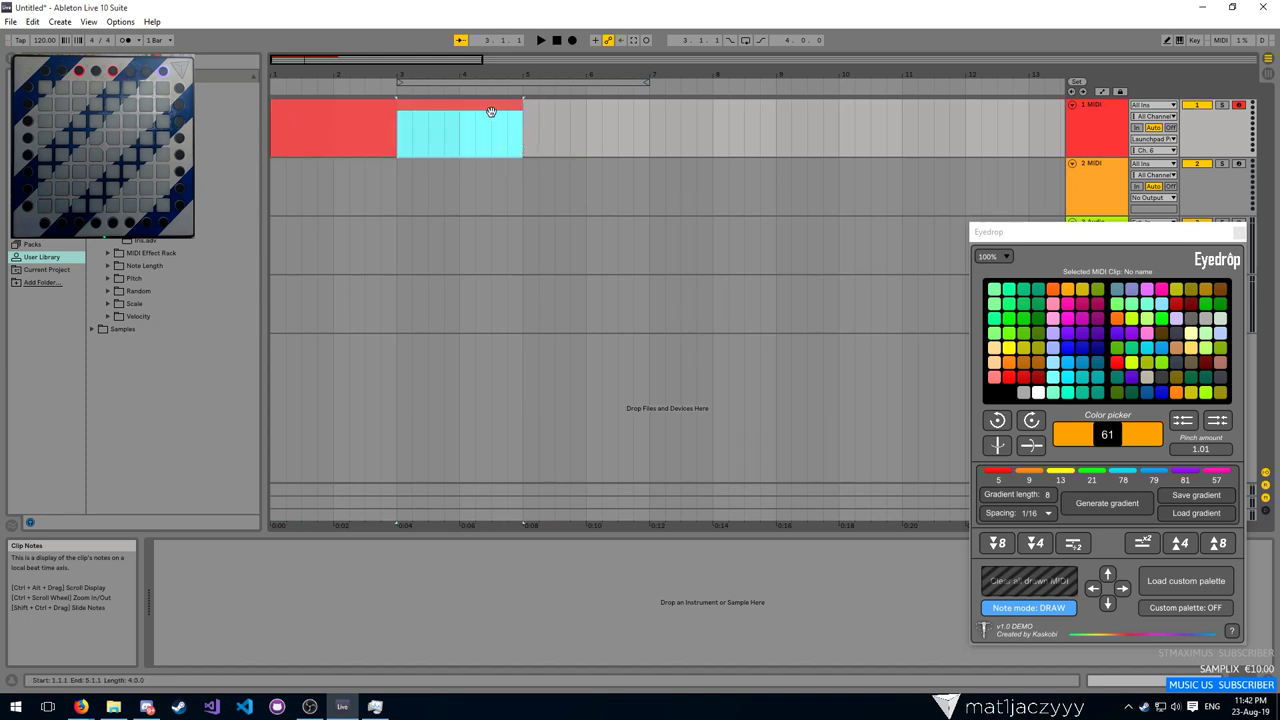
Reopen the clip, switch from envelopes to its notes and enter a rising chromatic run of eight 1/16 notes from E6
double_click(491, 112)
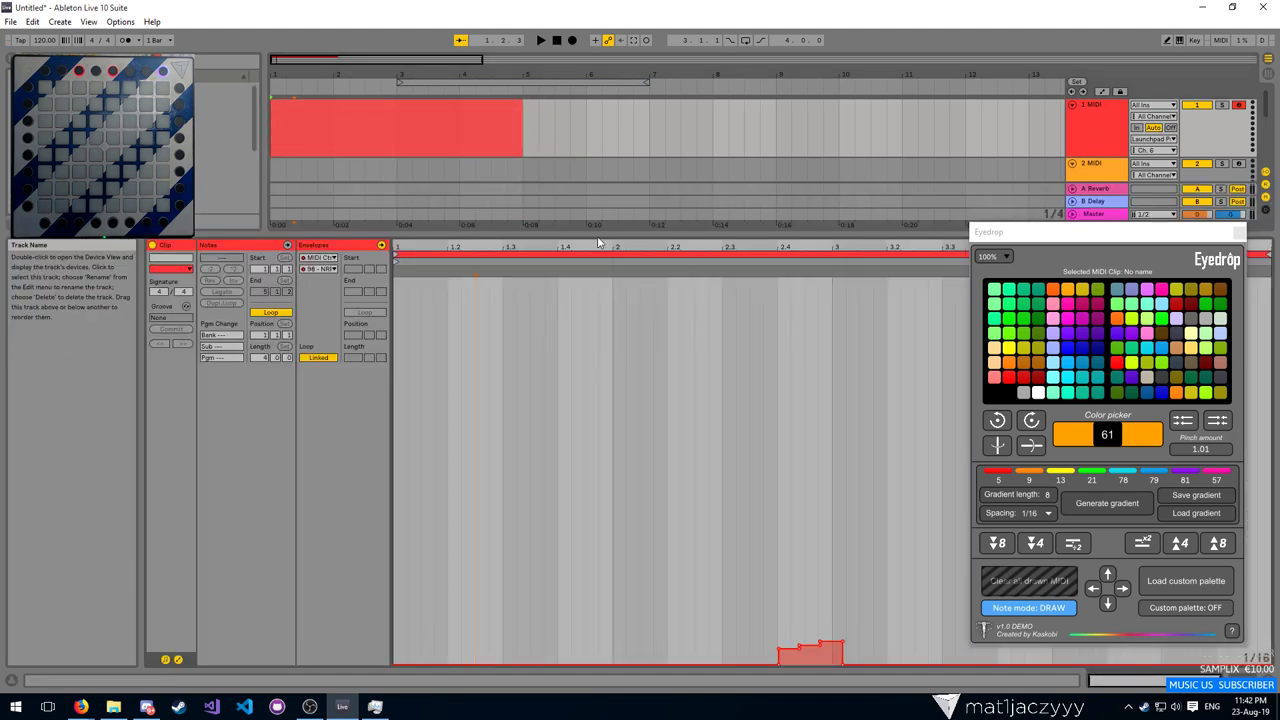
click(318, 257)
click(1174, 262)
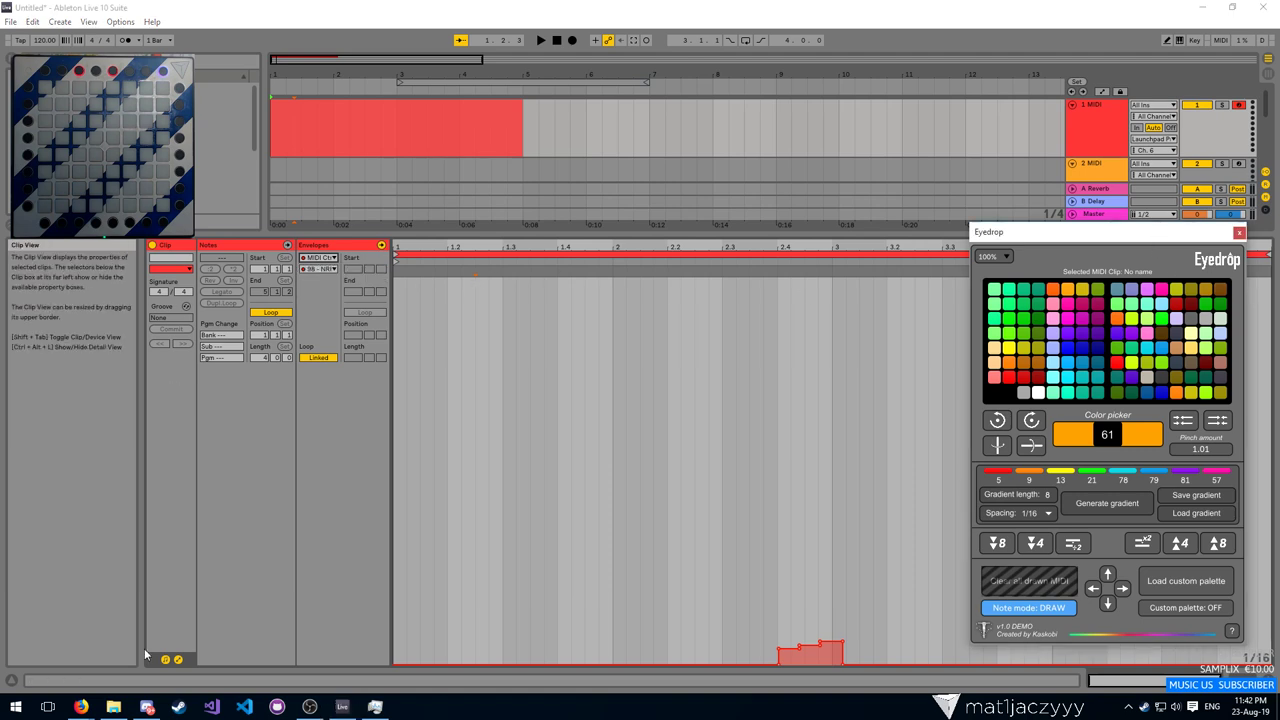
click(178, 659)
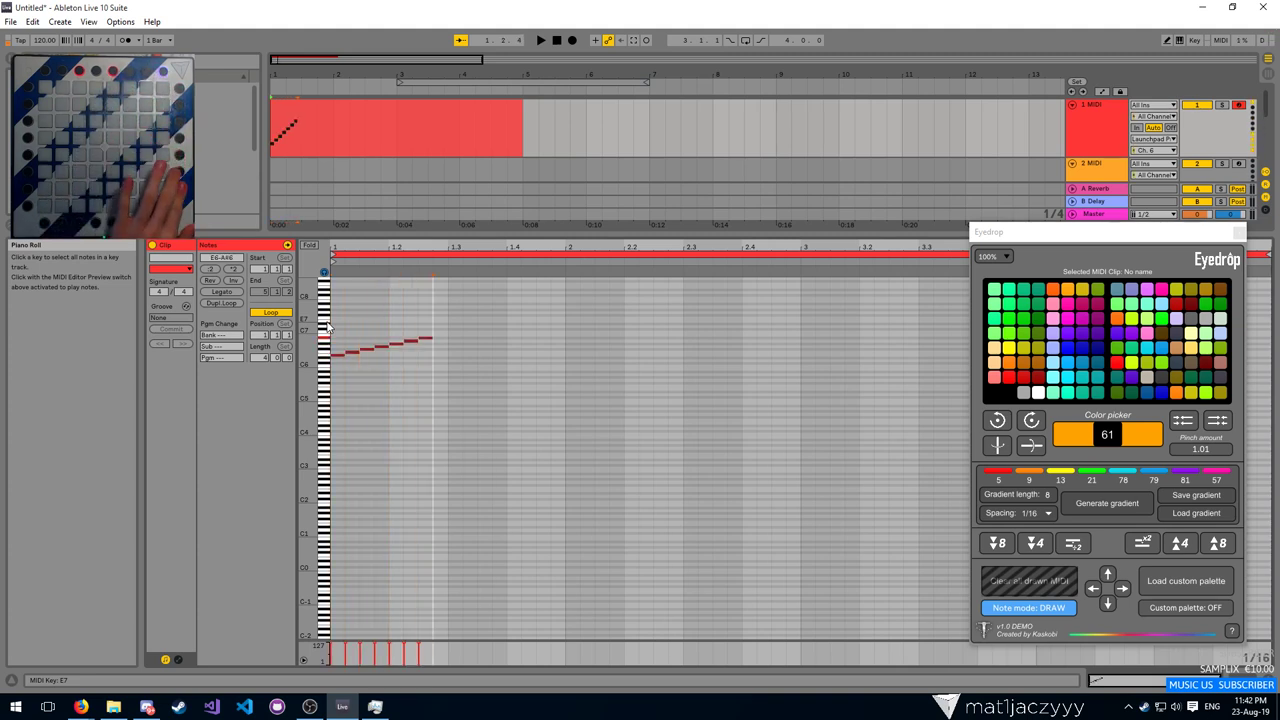
Select the eight-note chromatic run and transpose it down to the range E0–B0
drag(453, 331, 328, 376)
key(Up)
key(Up)
key(Up)
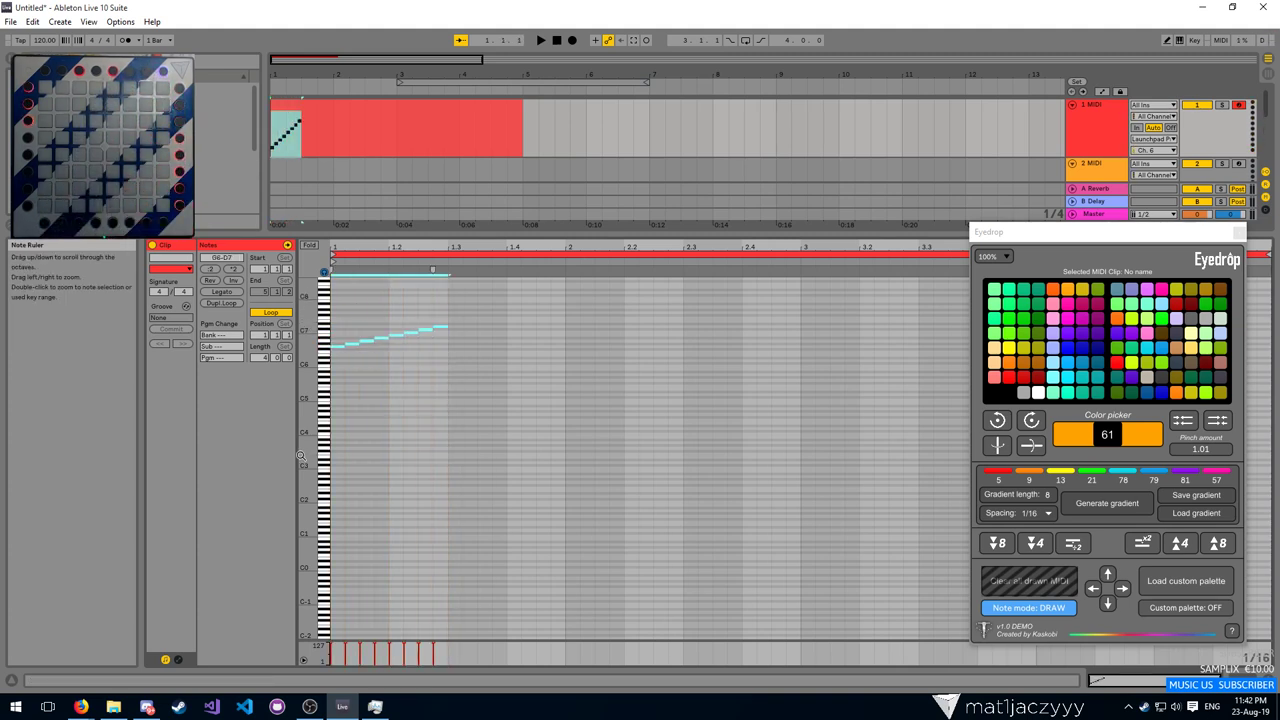
key(shift+Down)
key(shift+Down)
key(shift+Down)
key(shift+Down)
key(shift+Down)
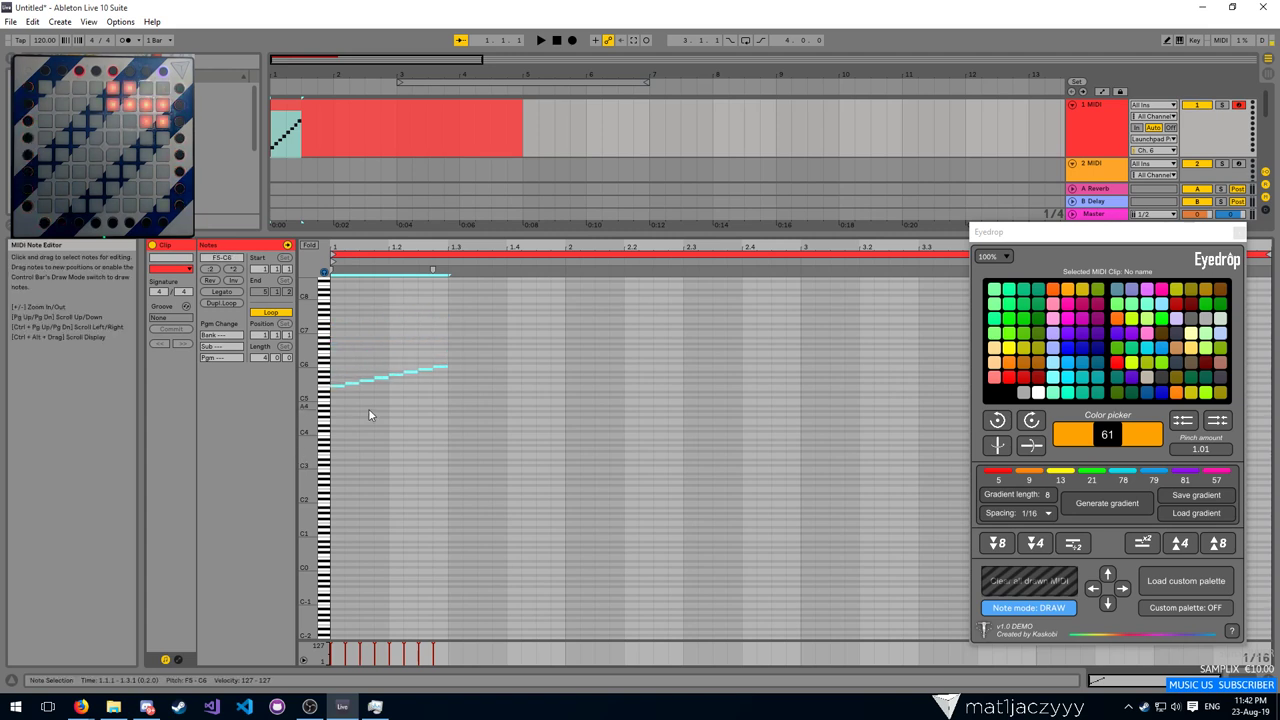
key(Down)
key(Down)
key(Down)
key(Down)
key(Down)
key(Down)
key(Down)
key(Down)
key(Down)
key(Down)
key(Down)
key(Down)
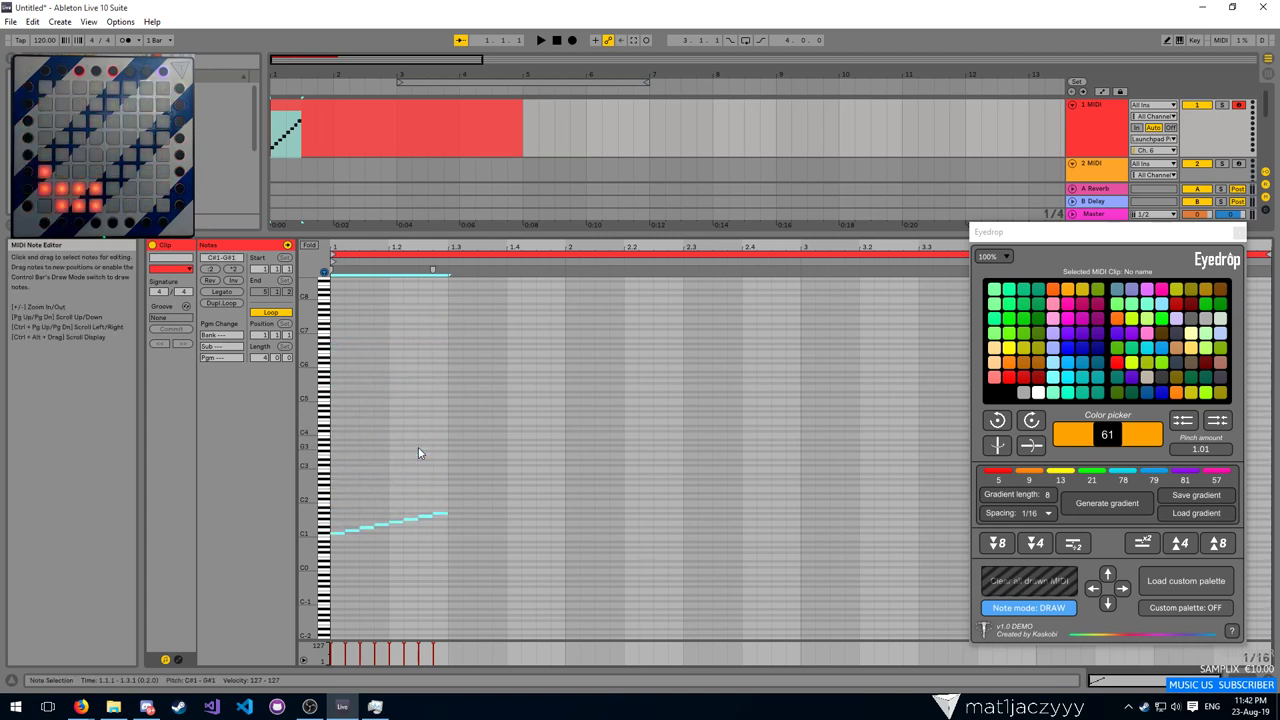
key(Down)
key(Down)
key(Down)
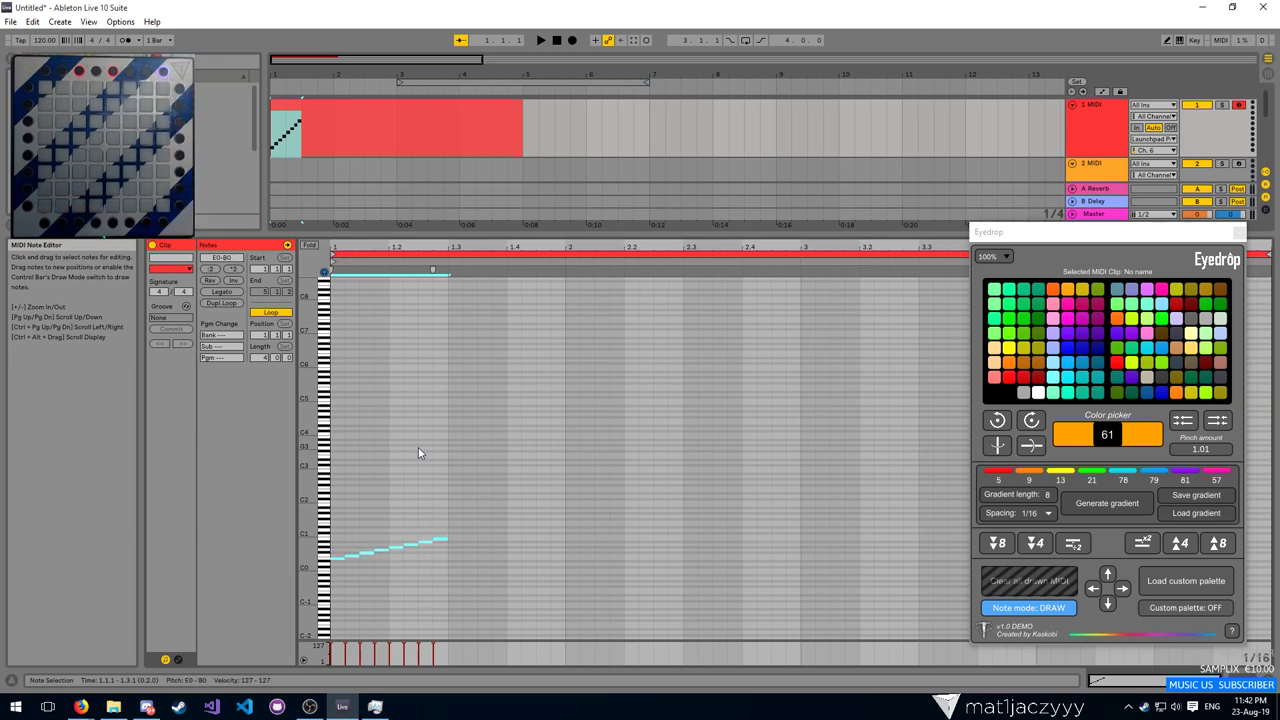
Reselect the eight-note run from E0 to B0 in the clip's note editor
click(272, 140)
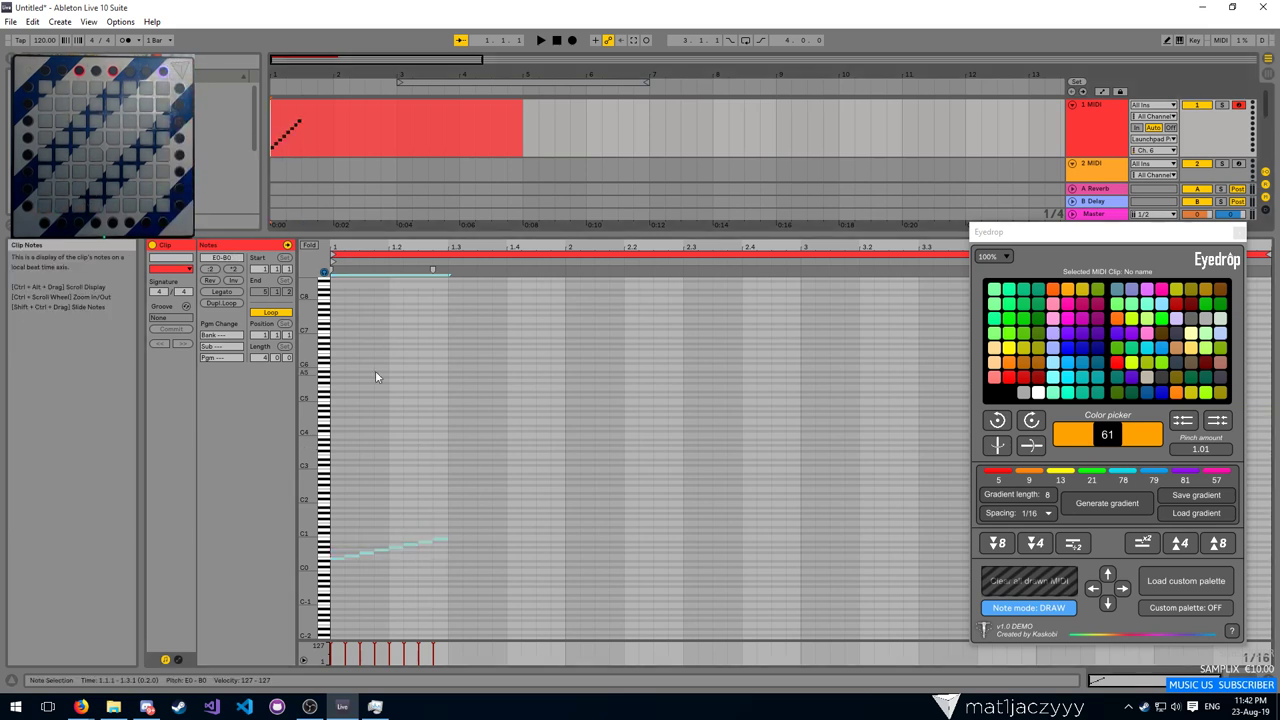
click(404, 408)
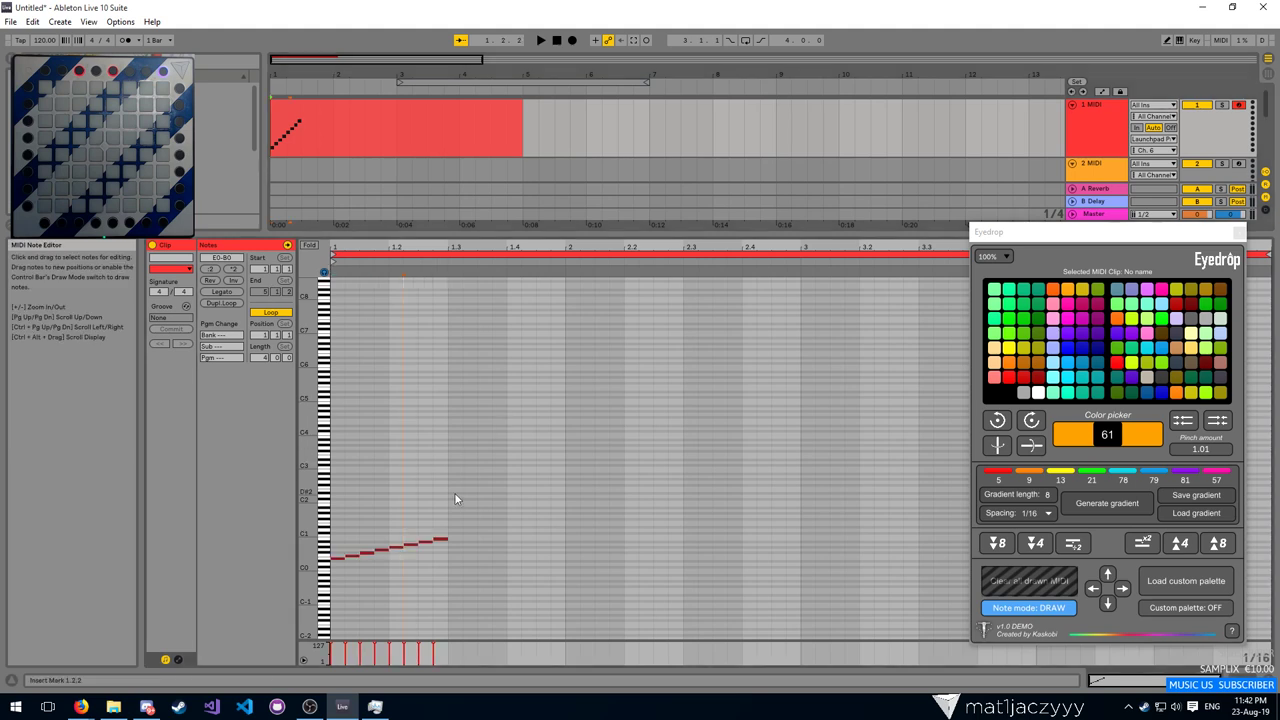
click(1169, 239)
click(878, 372)
key(ctrl+a)
drag(658, 600, 330, 277)
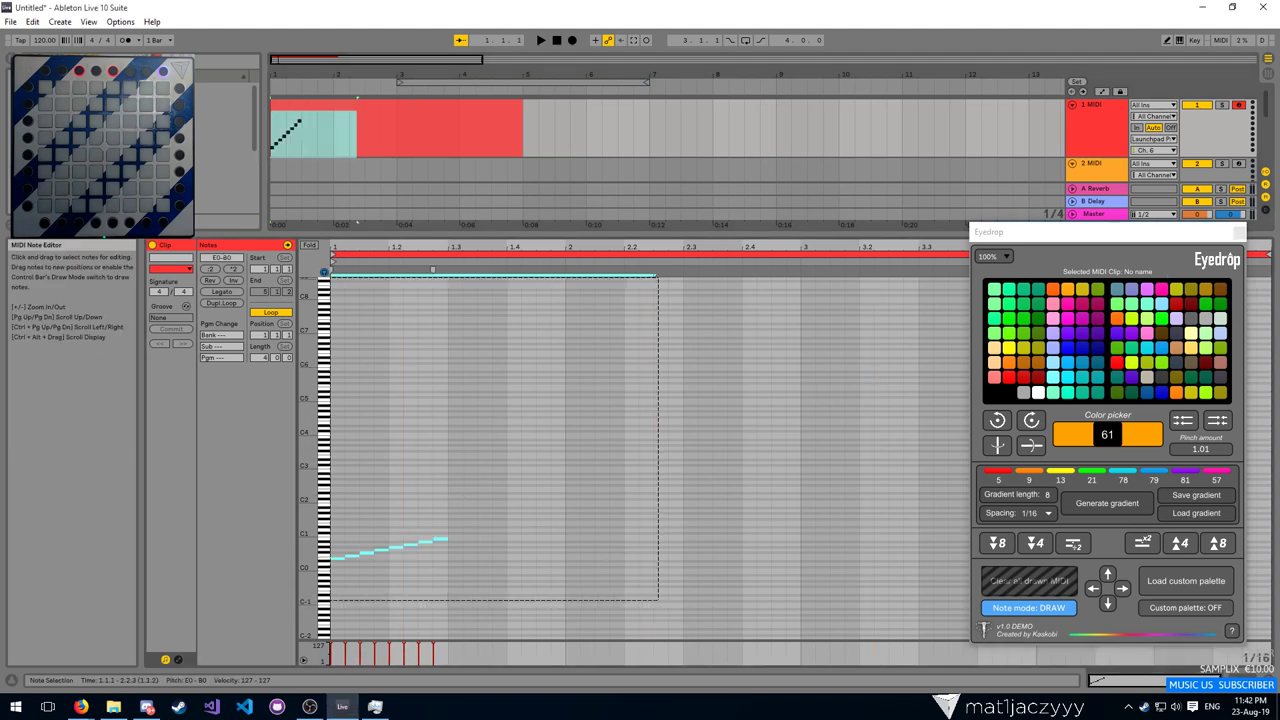
click(648, 453)
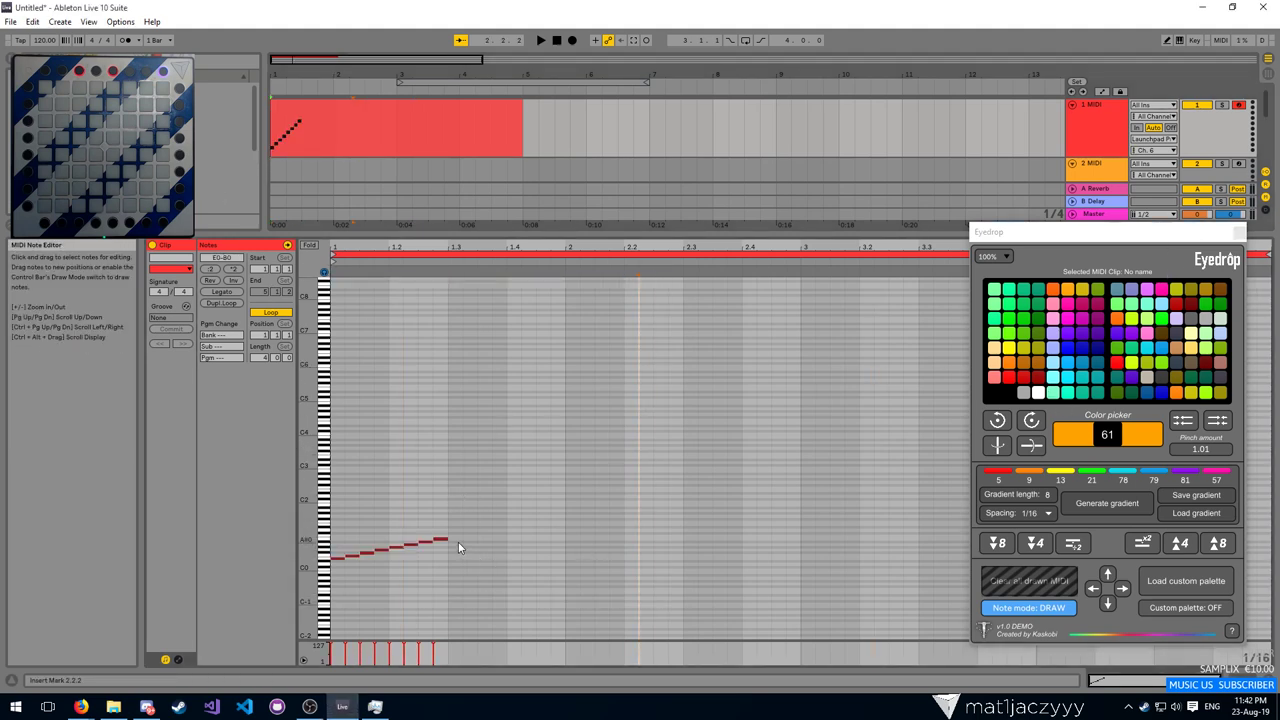
drag(457, 541, 323, 564)
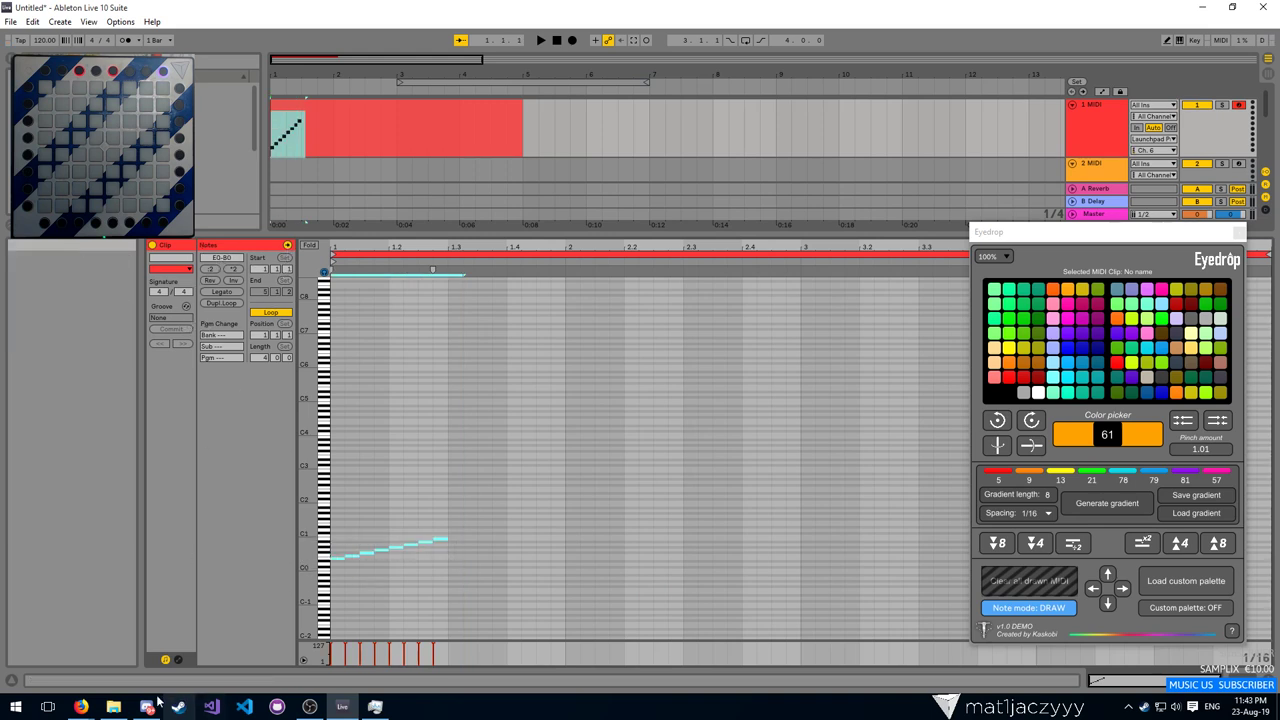
Show the clip's envelopes again and look through the list of MIDI controllers
click(178, 656)
click(320, 268)
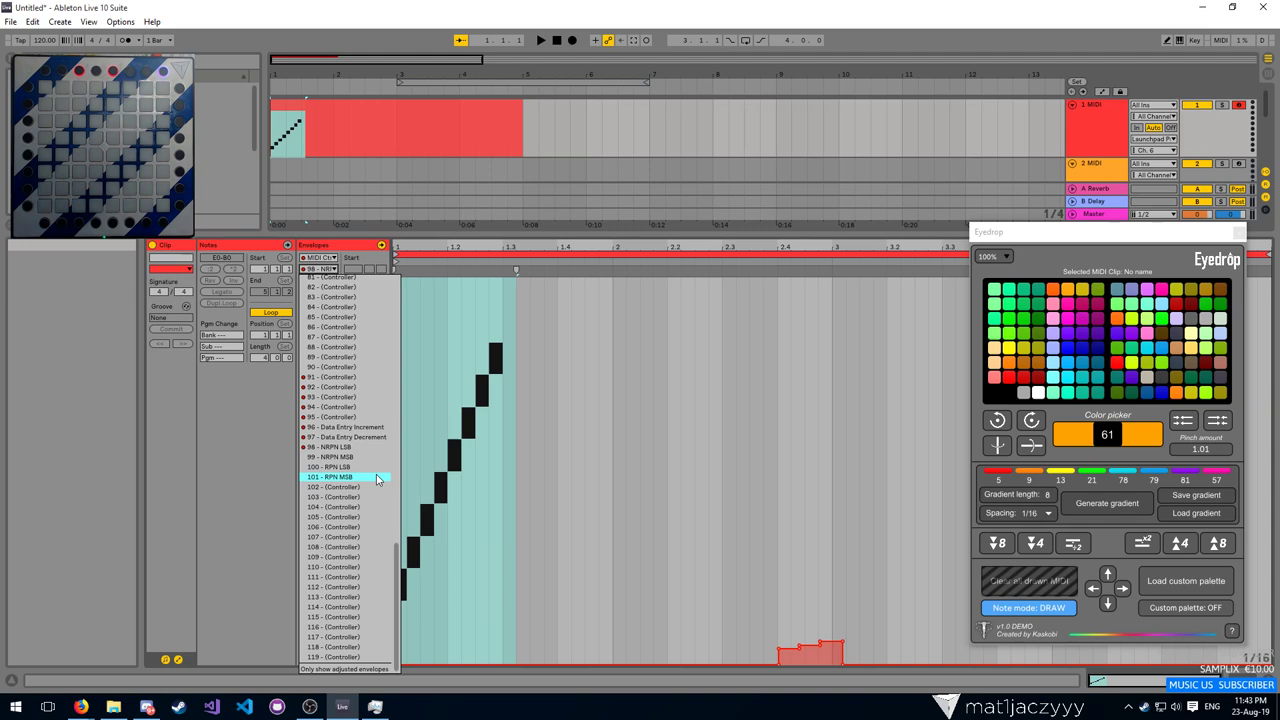
click(560, 388)
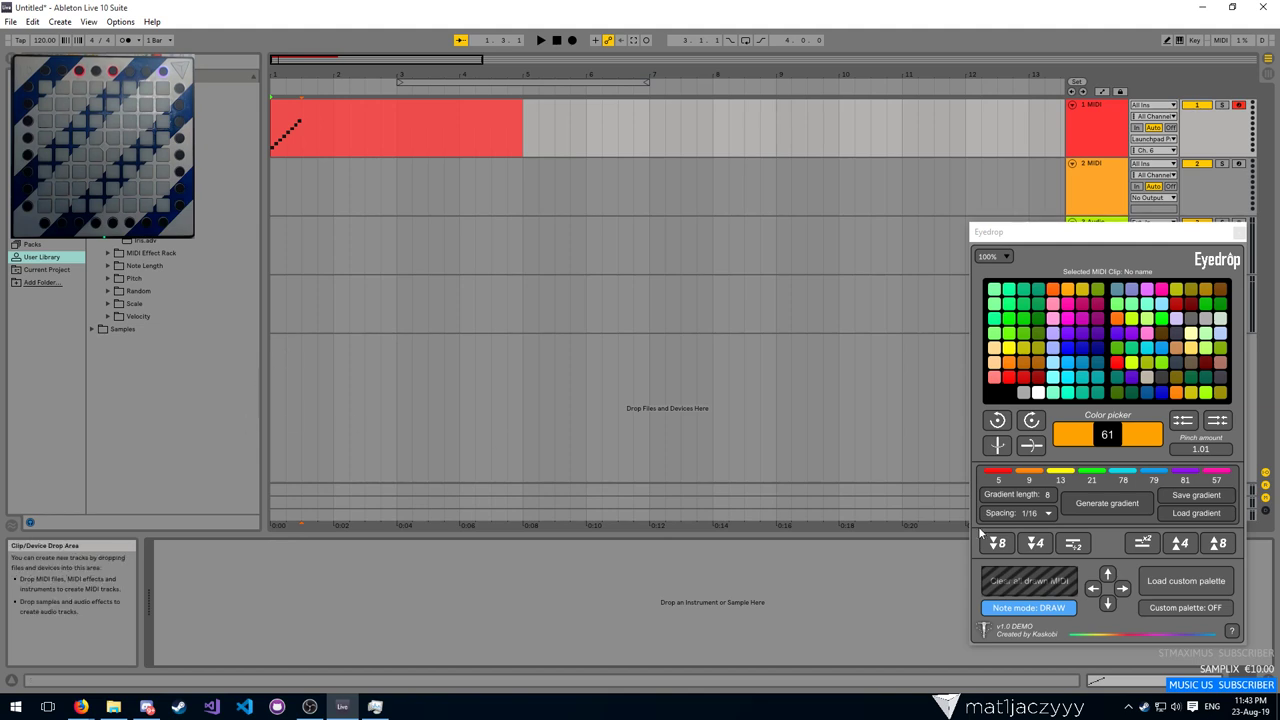
Try to generate a gradient in Eyedrop with gradient length 8 and spacing 1/16
click(1128, 508)
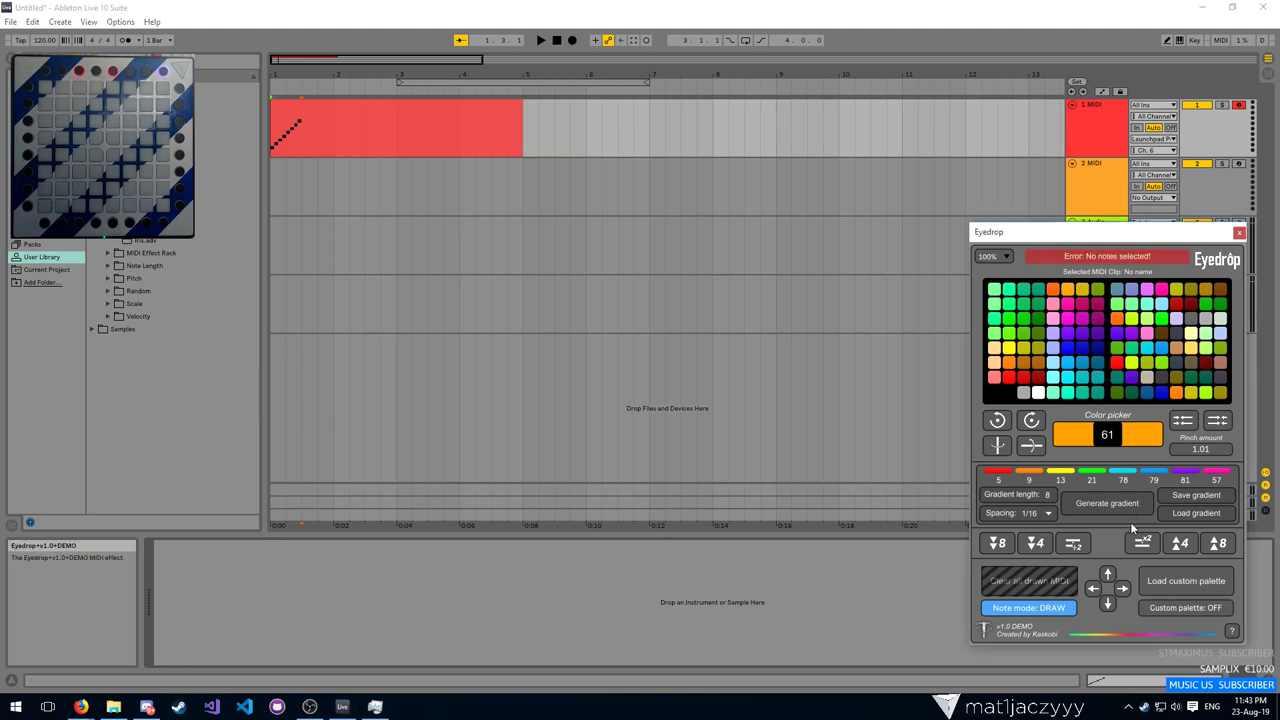
Reopen the MIDI clip, look through its list of MIDI controller envelopes, and return to the note editor
double_click(293, 104)
click(636, 361)
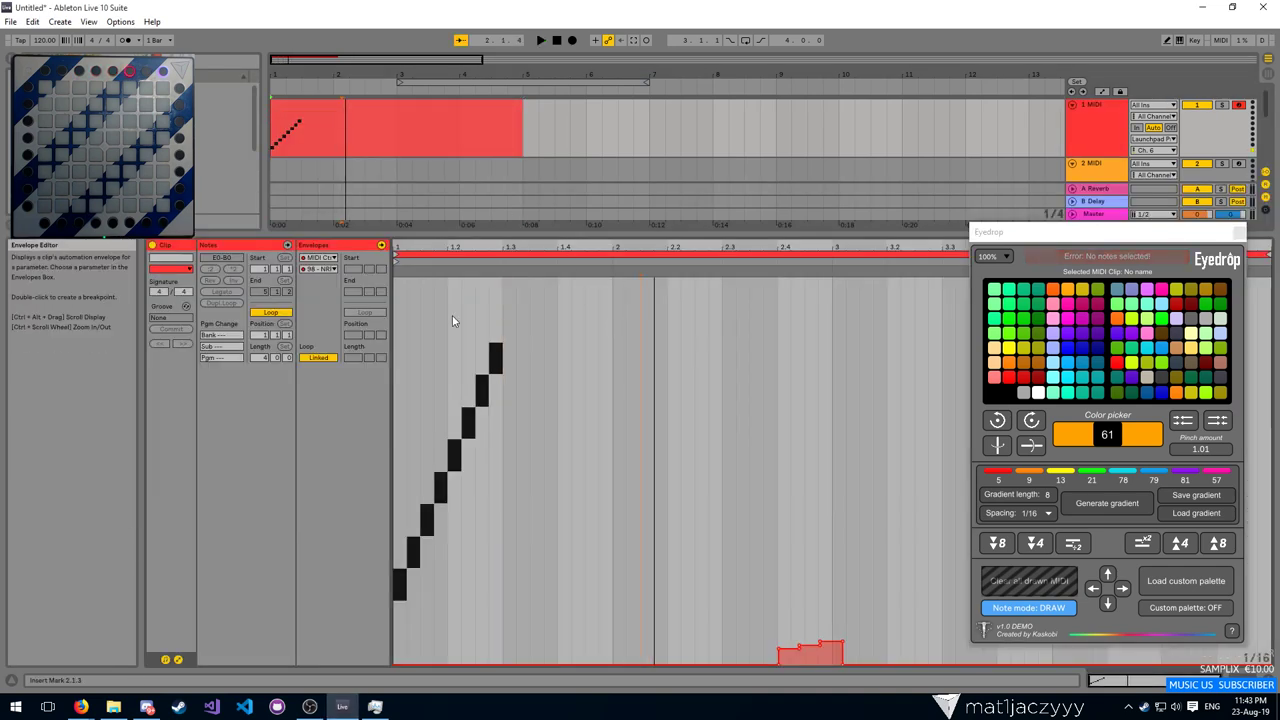
click(320, 269)
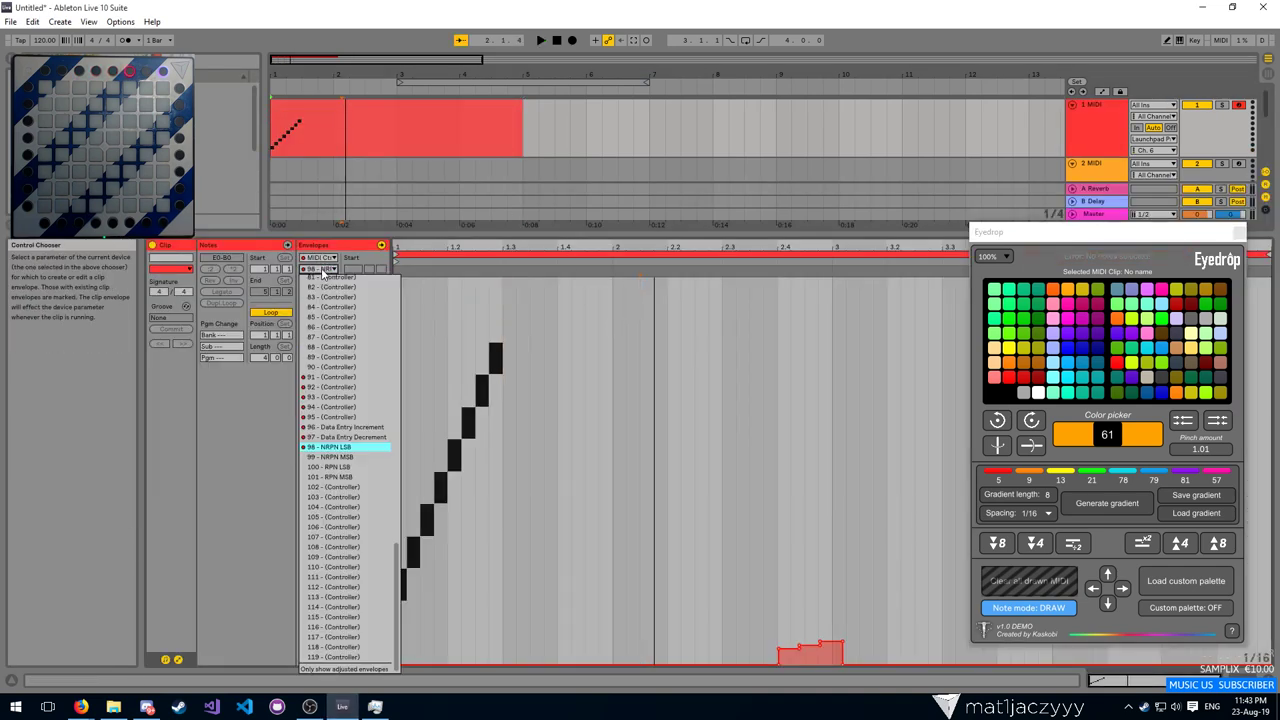
click(246, 613)
click(178, 659)
Duplicate the eight-note E0–B0 run, place the copy at 1.1.2 directly behind the original, and lower the copy's velocity
drag(470, 425, 310, 609)
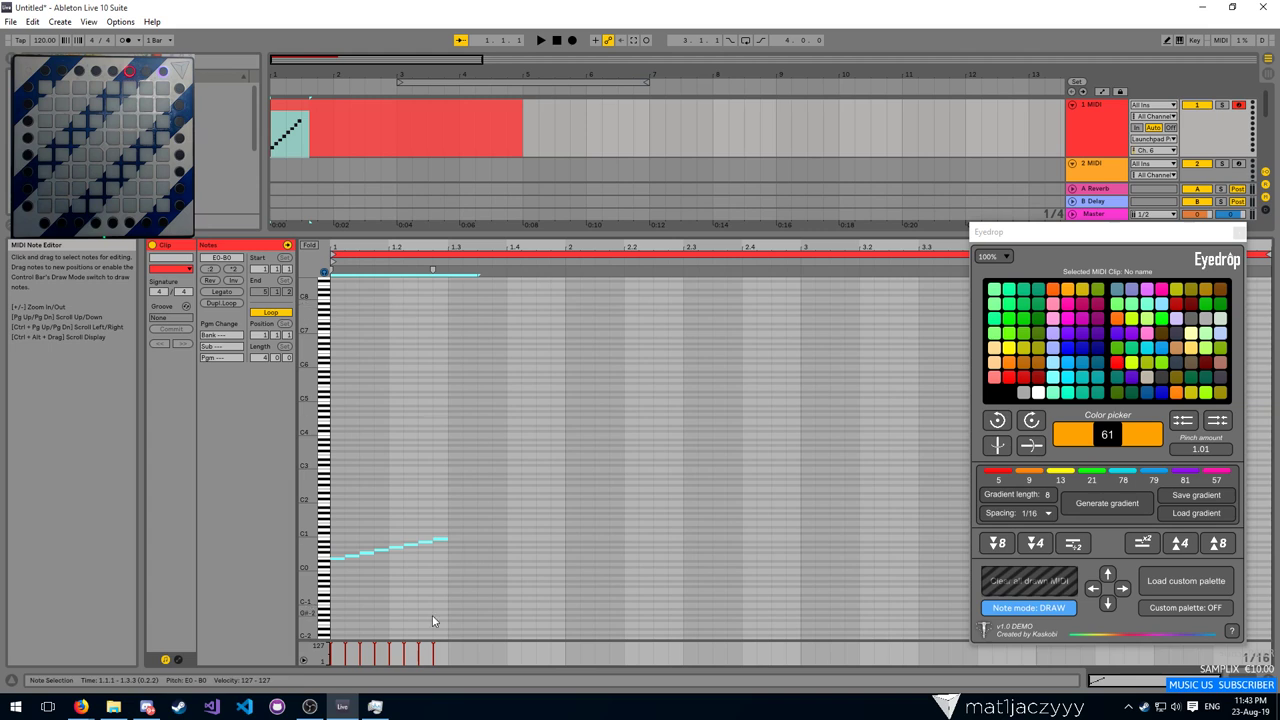
key(ctrl+d)
key(Left)
key(Left)
key(Left)
key(Left)
key(Left)
key(Left)
key(Left)
key(Left)
key(Left)
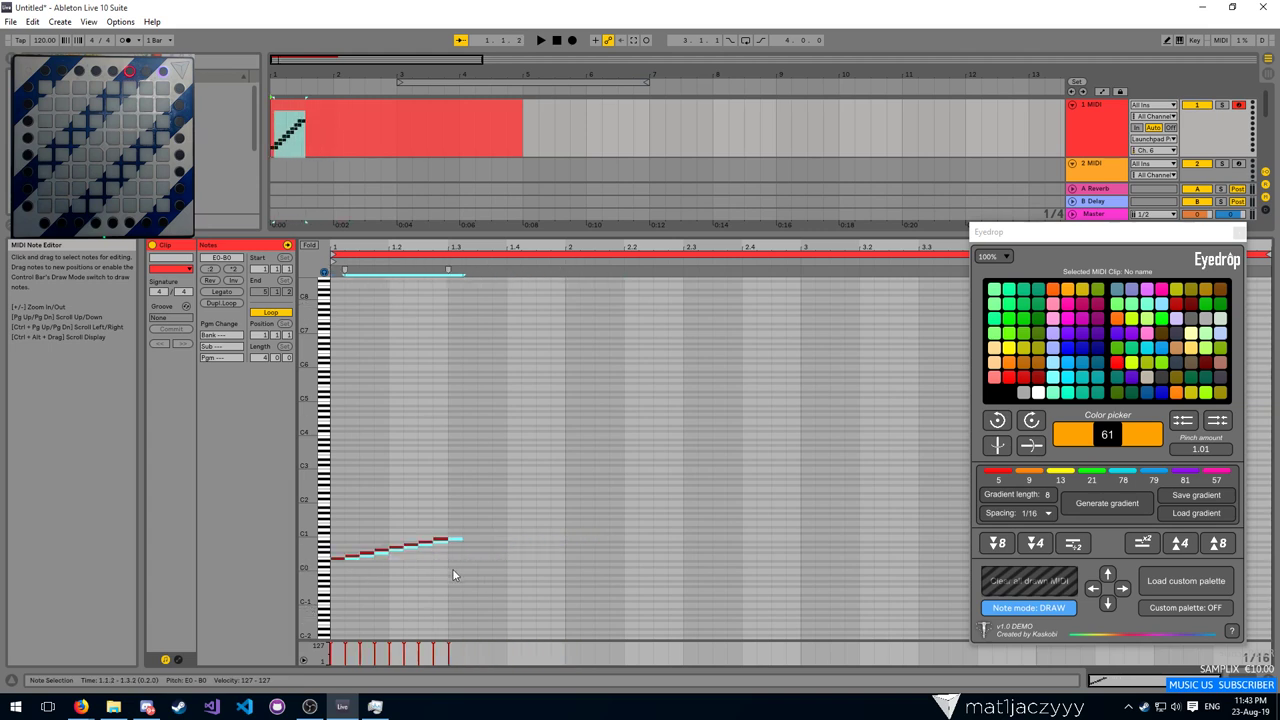
mouse_move(392, 649)
mouse_down()
mouse_move(389, 631)
mouse_move(345, 666)
mouse_move(344, 654)
mouse_move(466, 667)
mouse_move(448, 648)
mouse_up()
Paste further copies of the run, each one grid step later, lowering their velocities progressively down to 20
drag(489, 483, 340, 591)
click(345, 533)
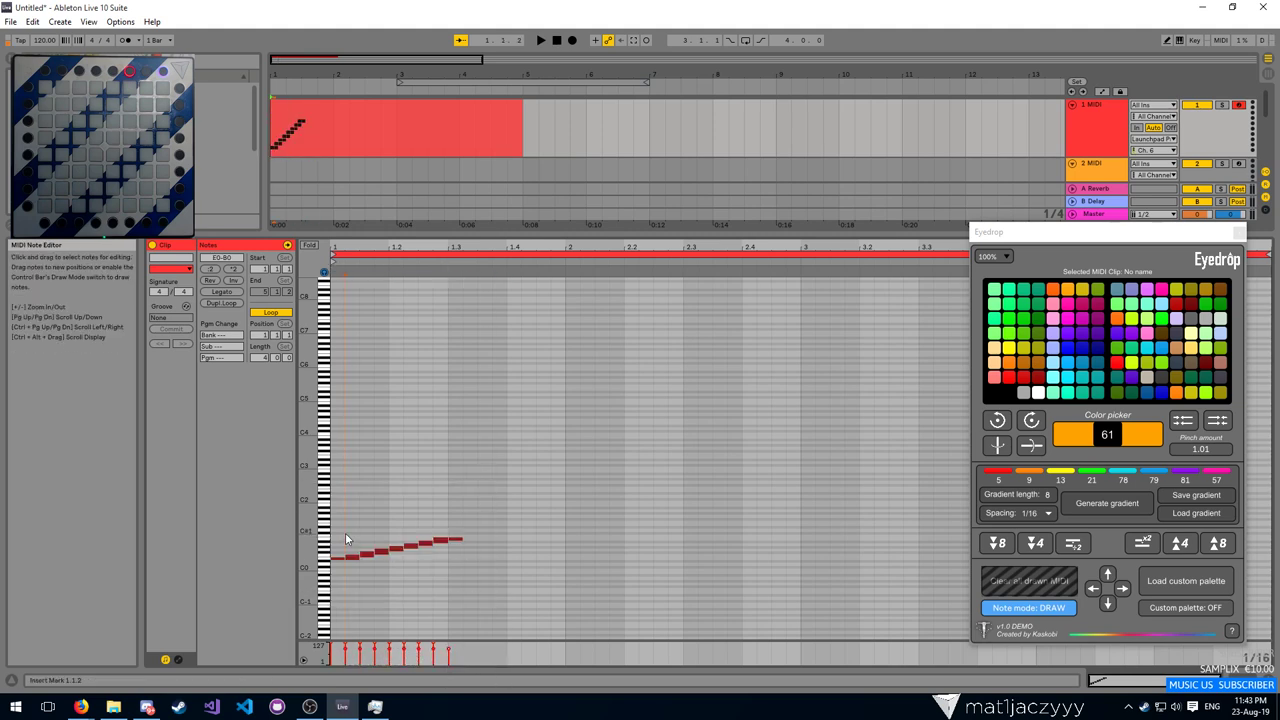
key(ctrl+v)
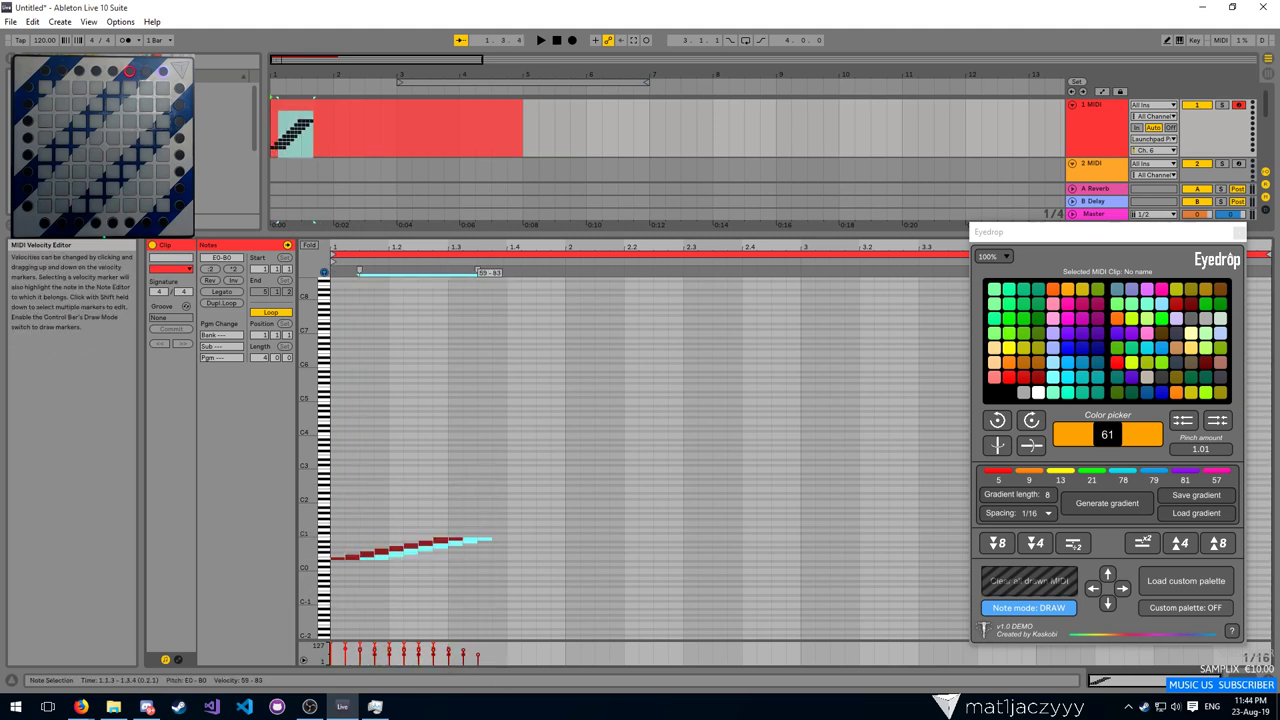
click(396, 491)
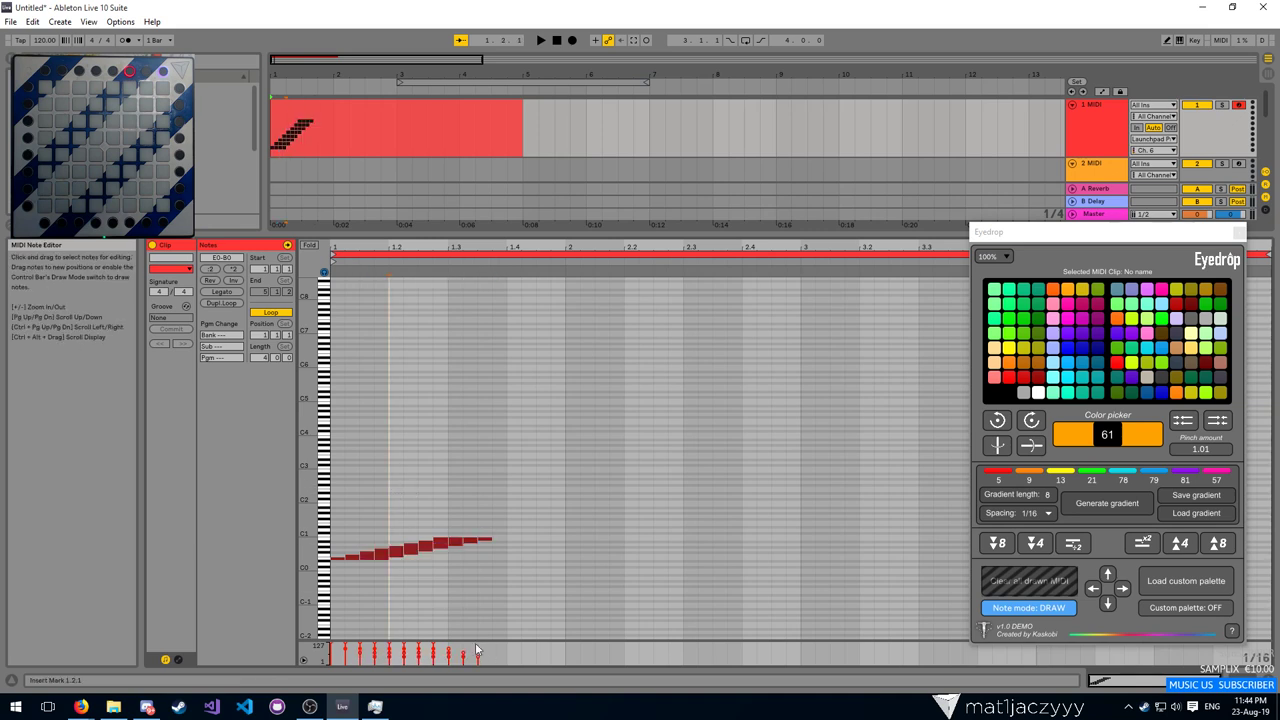
key(ctrl+v)
drag(507, 655, 506, 662)
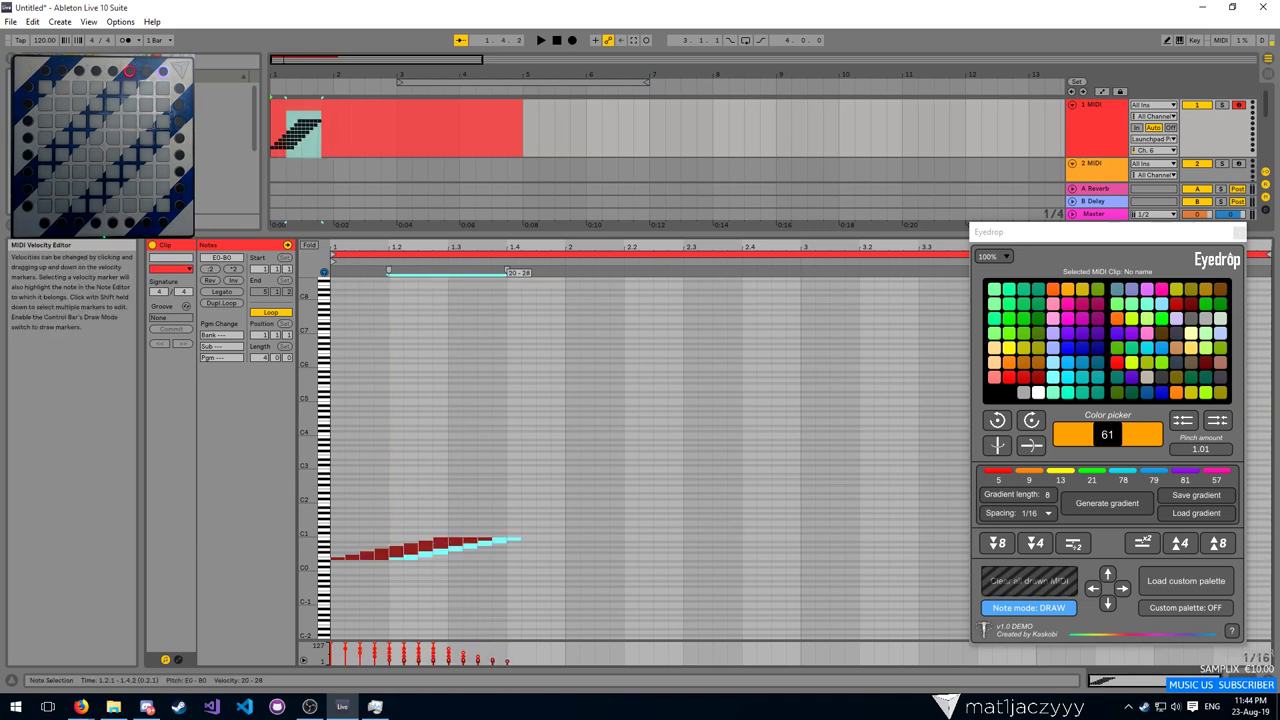
Play the clip with the layered, fading copies of the run from its start
click(516, 585)
key(space)
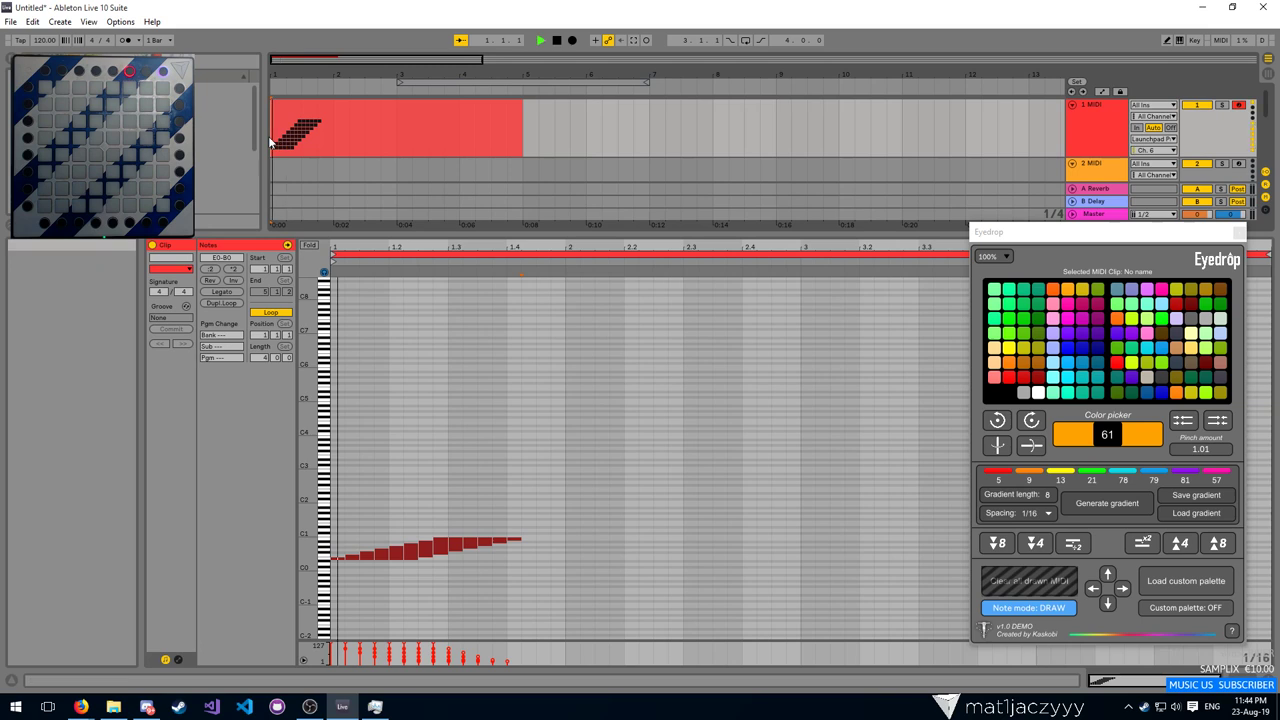
key(space)
Replace the old clip with a new three-bar MIDI clip that holds the same layered notes
key(ctrl+a)
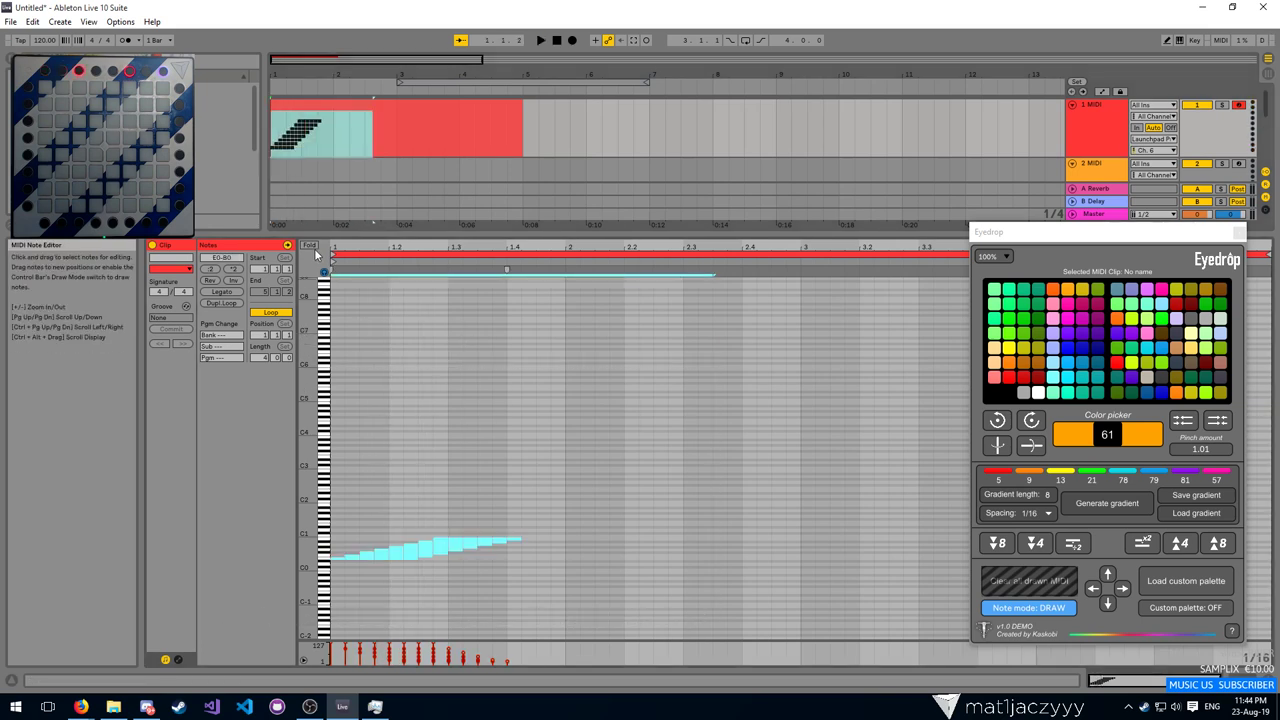
key(Delete)
click(377, 105)
key(Delete)
drag(262, 123, 485, 122)
right_click(425, 104)
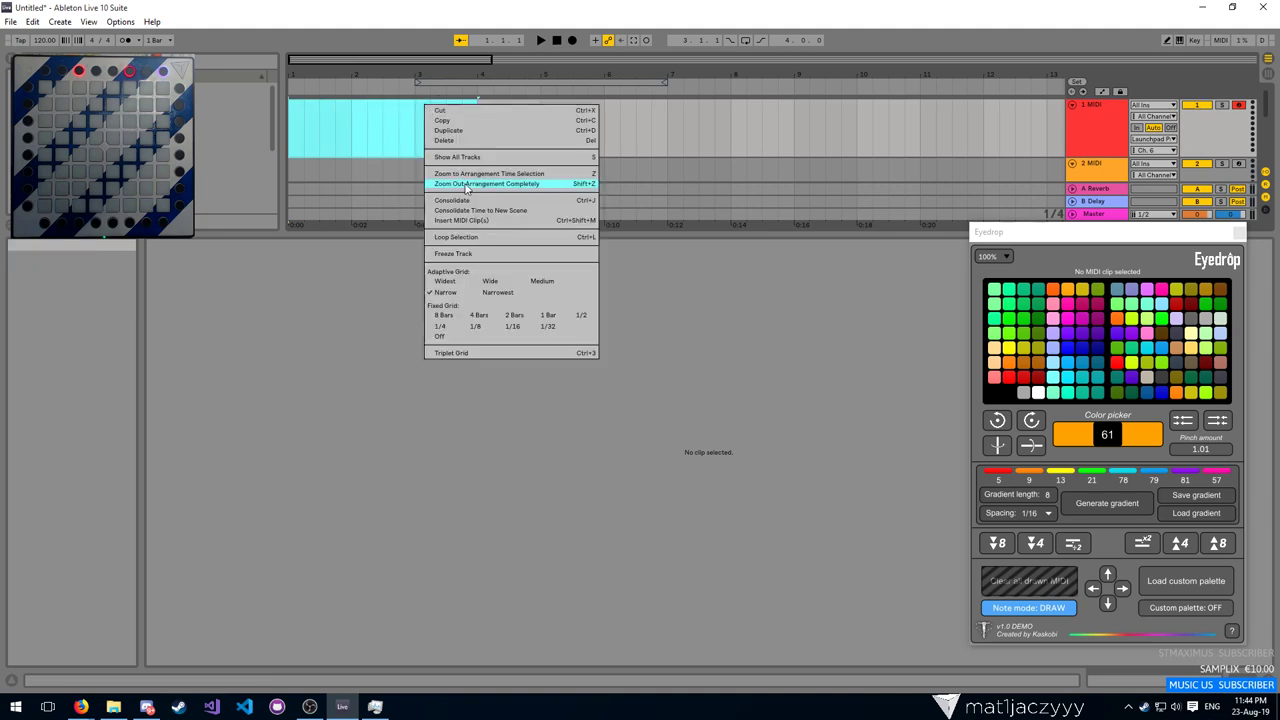
click(462, 220)
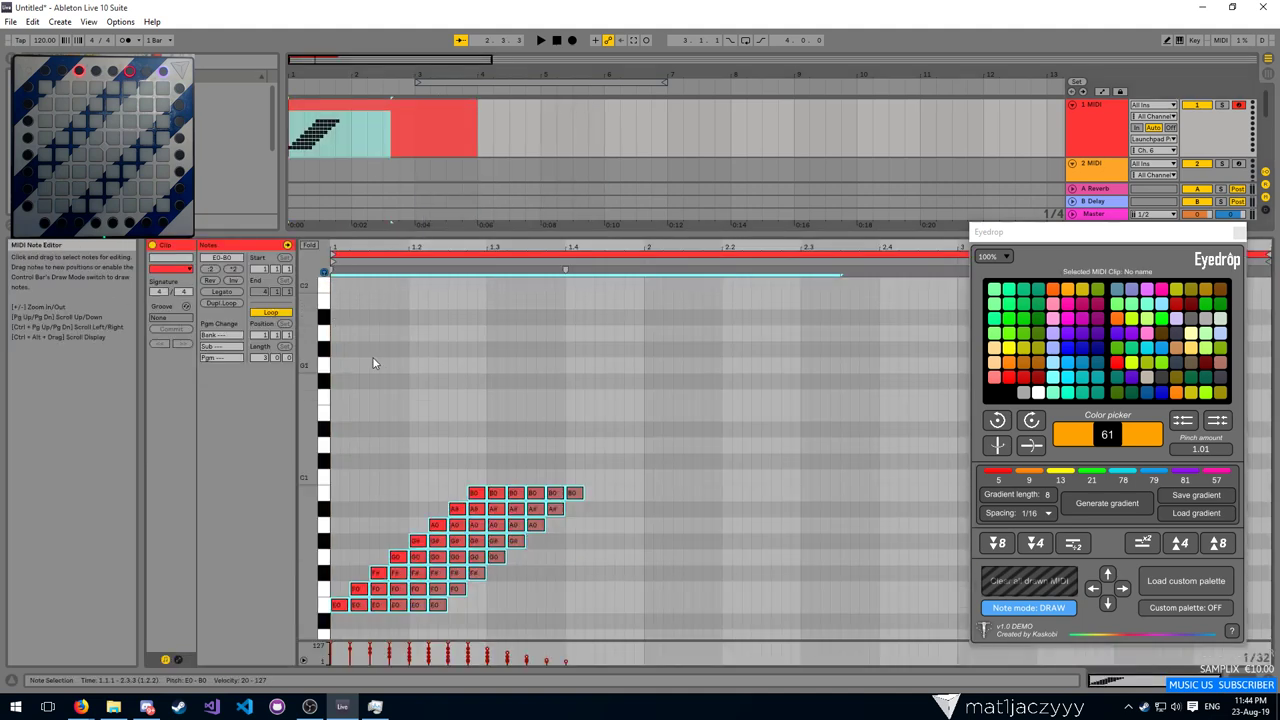
Transpose all the layered notes up eight semitones to the range C1–G1
scroll(373, 363, down, 1)
click(346, 333)
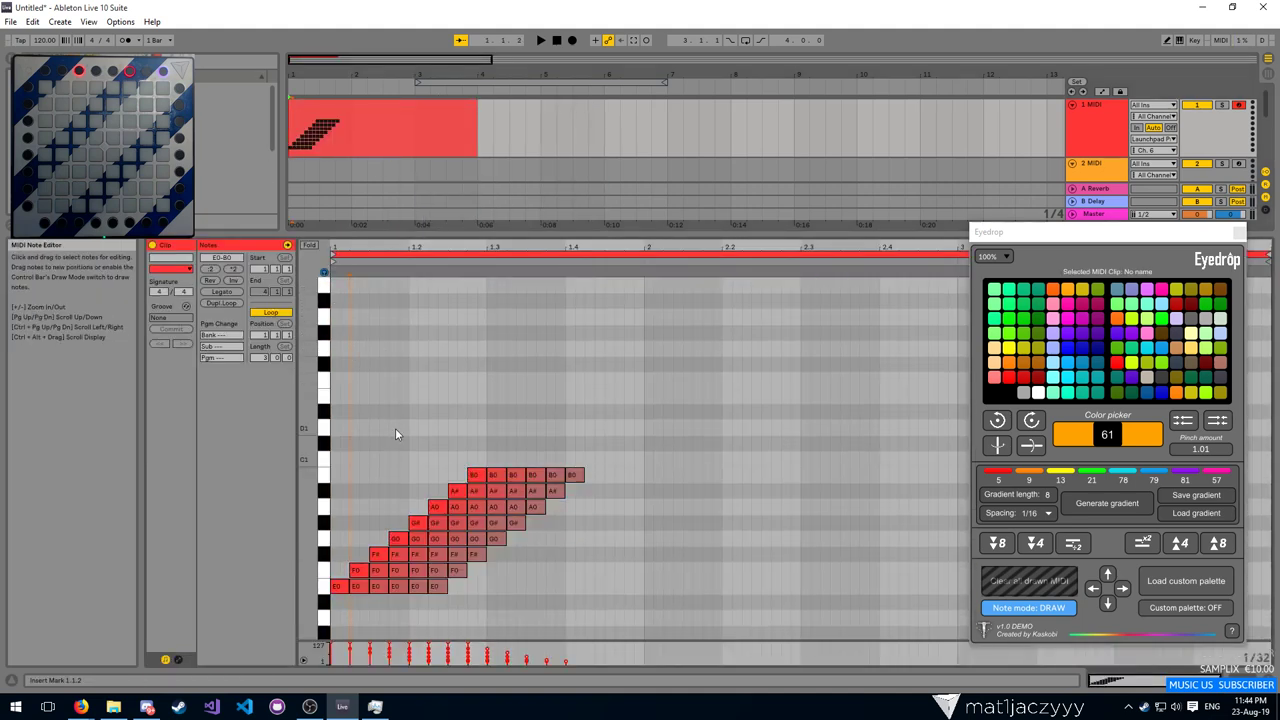
drag(684, 400, 300, 612)
key(Up)
key(Up)
key(Up)
key(Up)
key(Up)
key(Up)
key(Up)
key(Up)
Play the transposed clip from 1.1.1 to check the velocity colours on the Launchpad
click(295, 148)
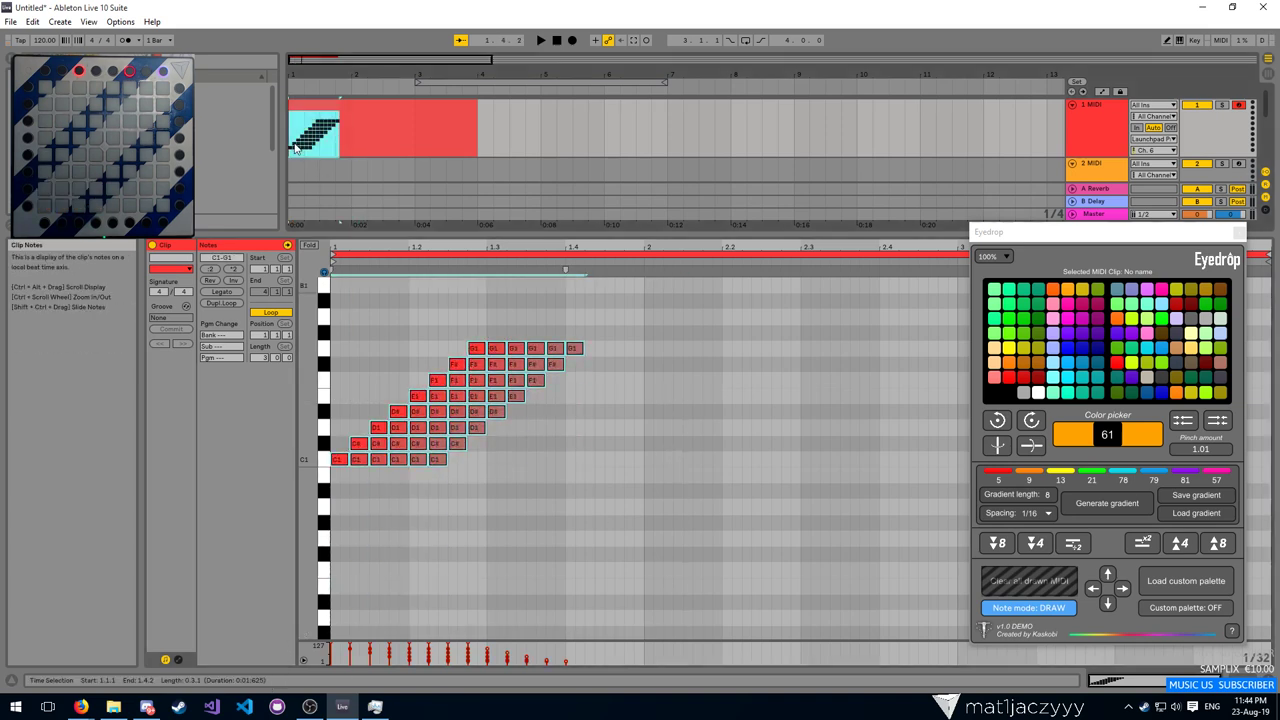
click(293, 147)
key(space)
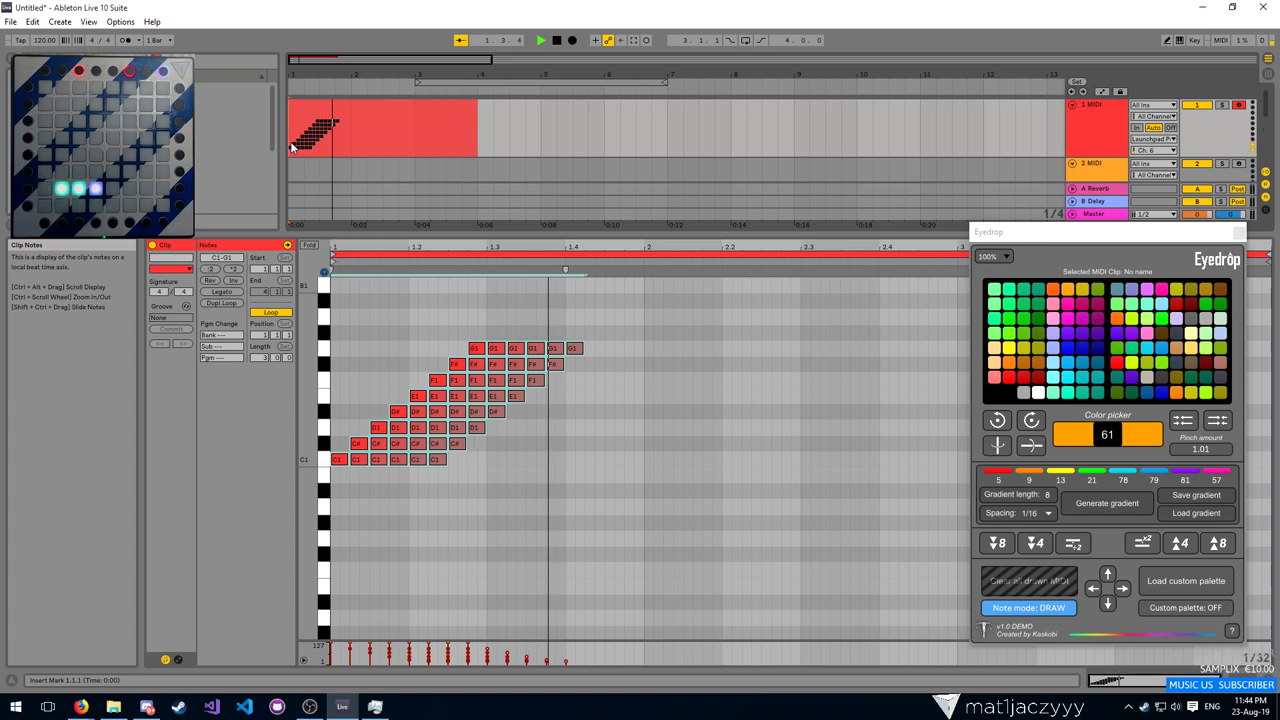
key(space)
Compress all the notes to play at double tempo and play the clip
click(562, 528)
key(ctrl+a)
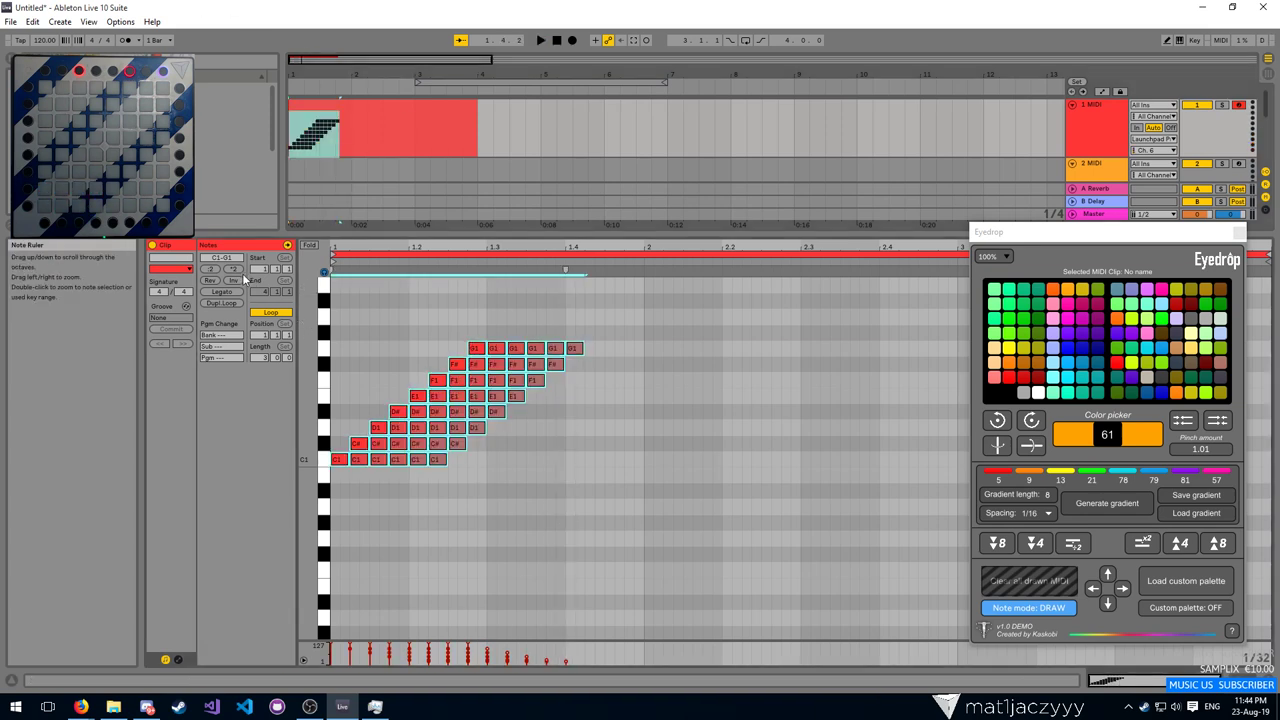
click(208, 270)
key(space)
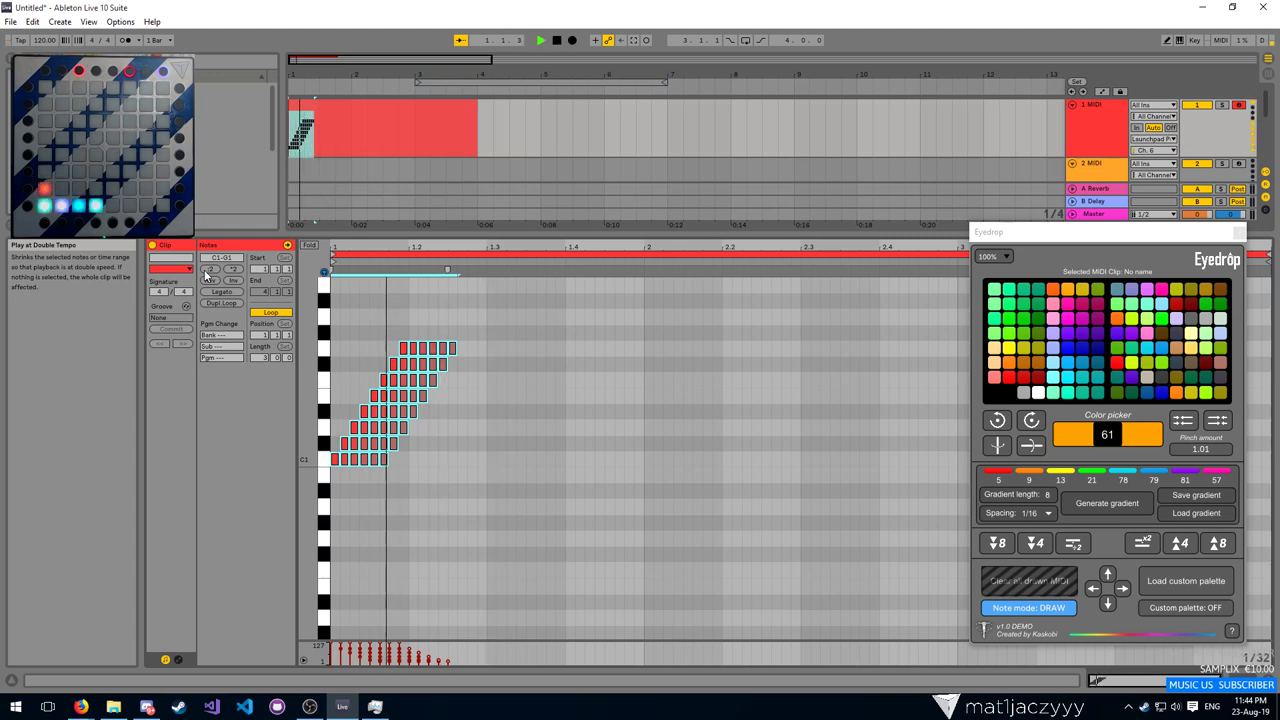
click(488, 478)
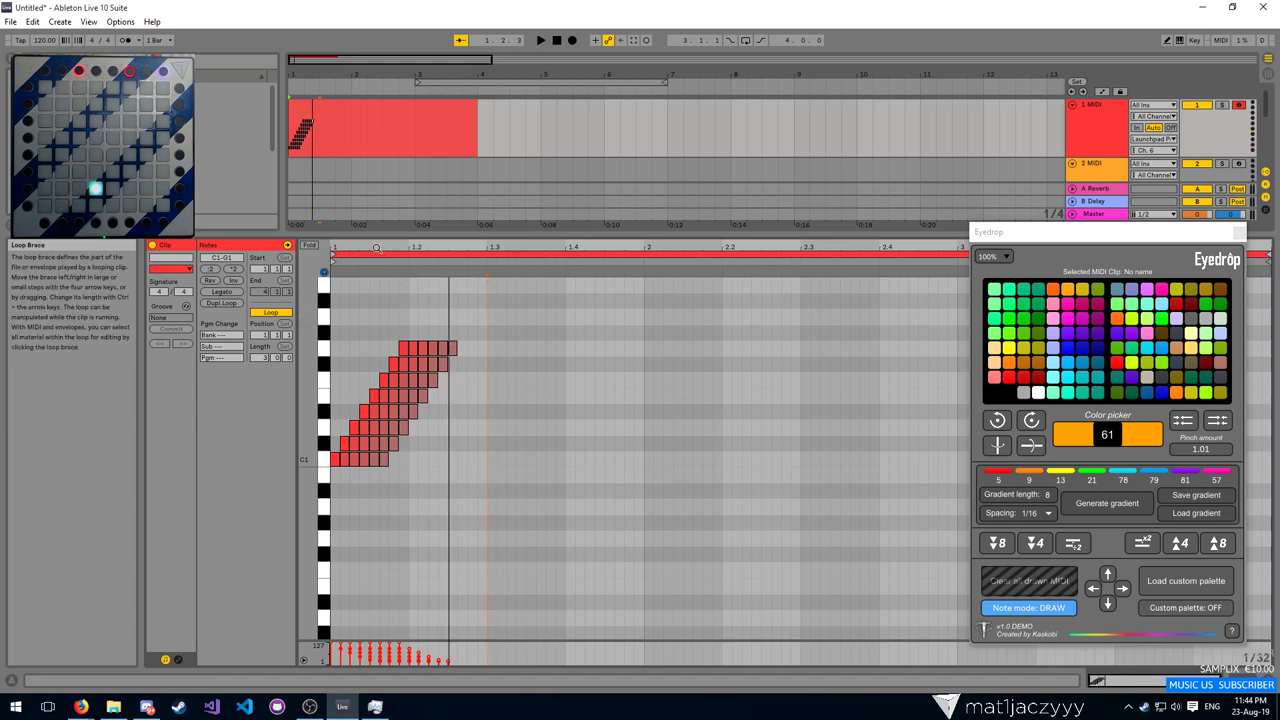
Examine the compressed notes up close and play the clip again from 1.1.1
drag(376, 248, 445, 250)
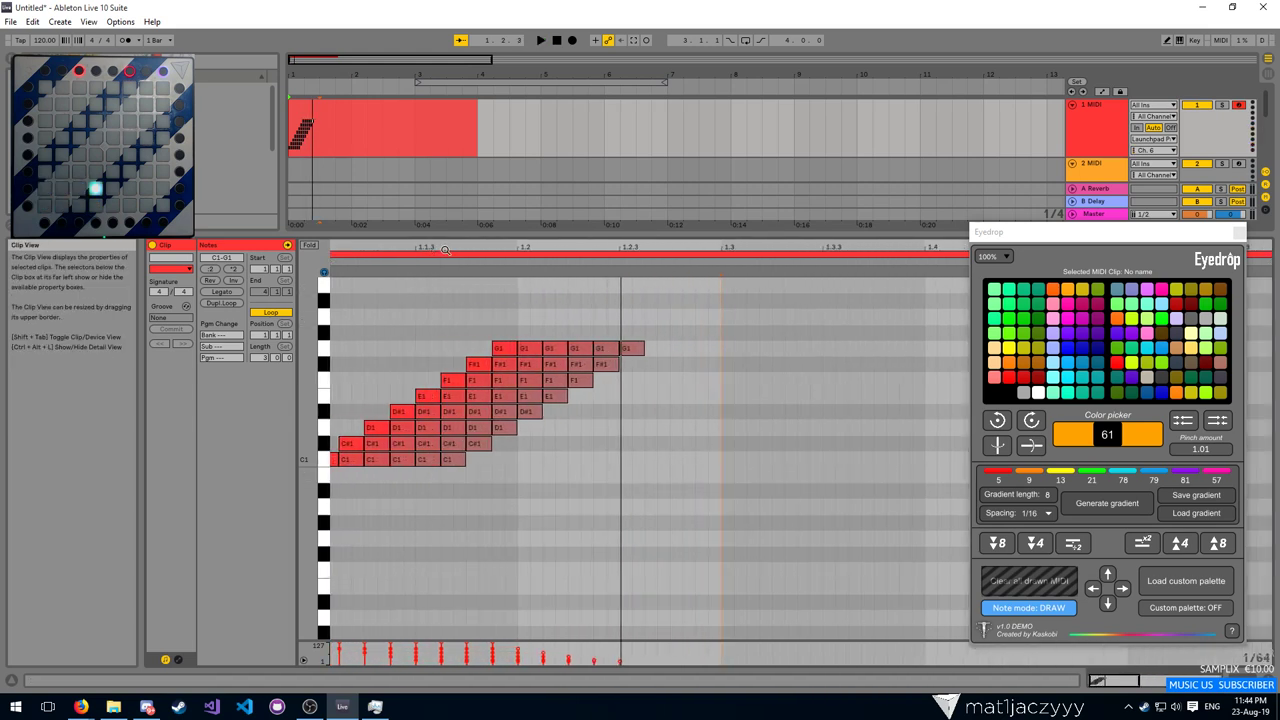
drag(730, 383, 404, 361)
drag(432, 248, 456, 244)
click(293, 143)
key(space)
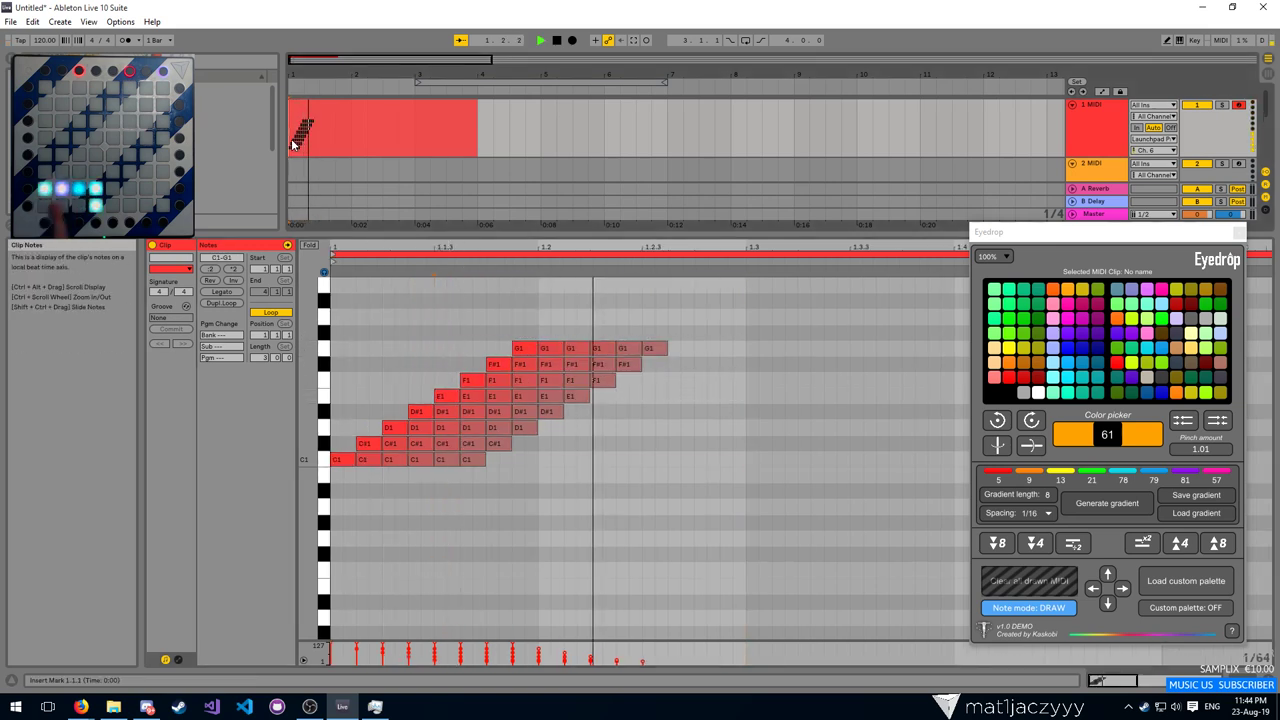
key(space)
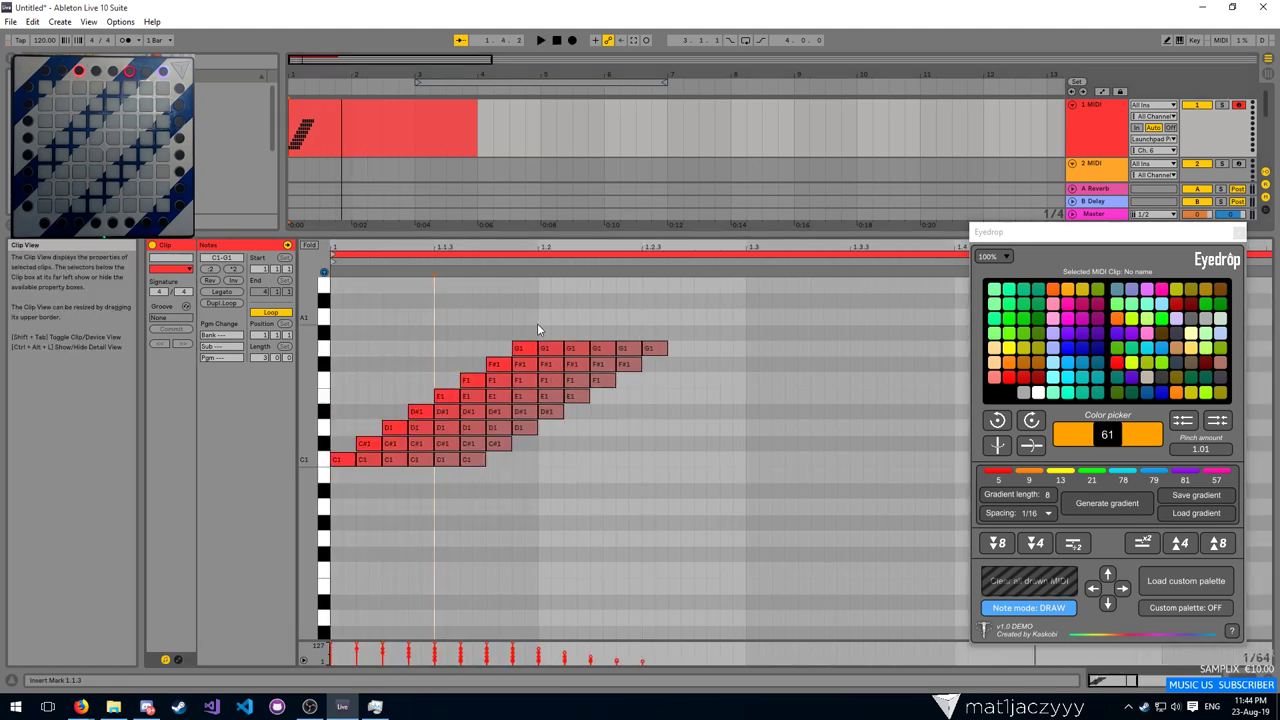
Try moving the row of G1 notes up a semitone to G#1, and undo the move
drag(657, 313, 450, 400)
click(422, 381)
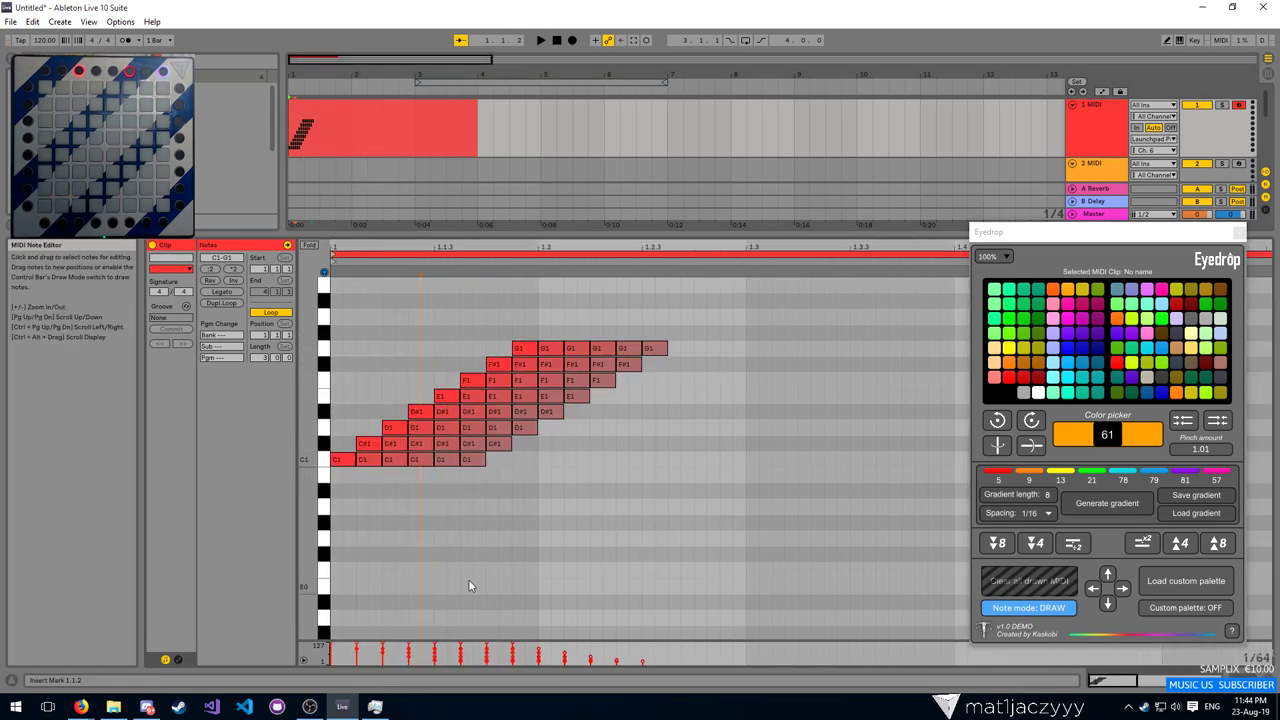
drag(508, 341, 668, 352)
drag(516, 348, 514, 332)
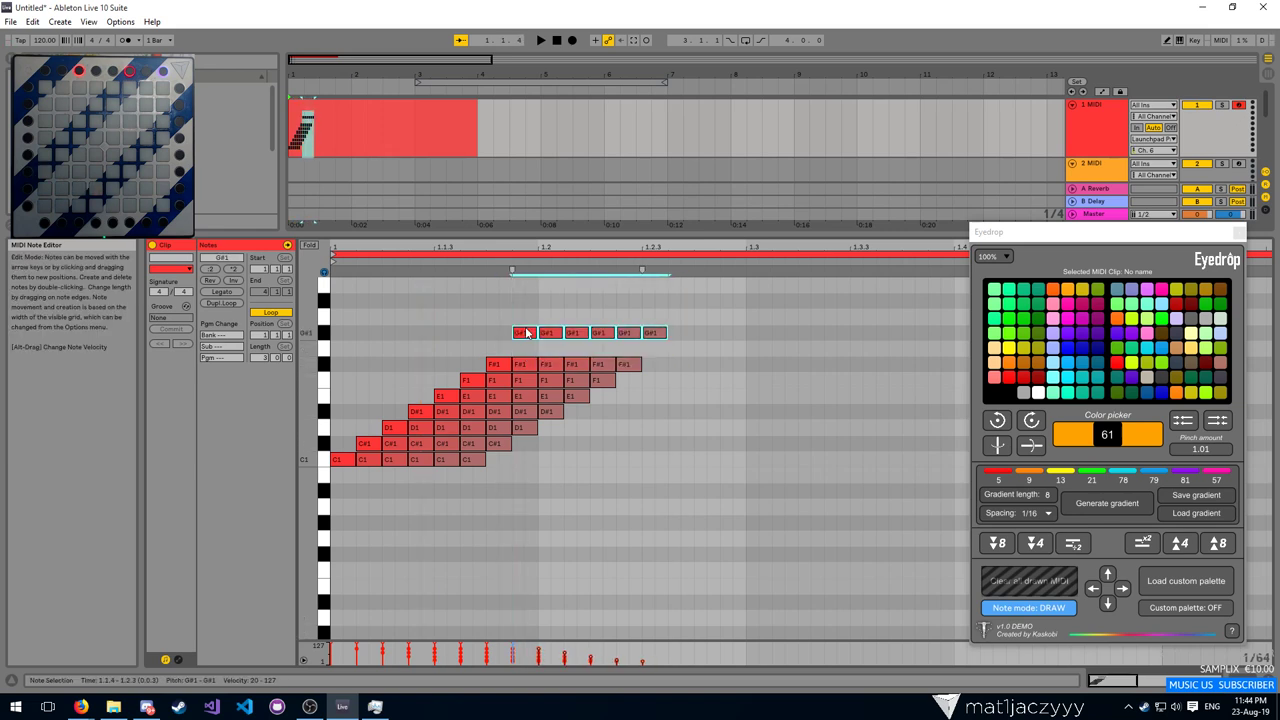
key(ctrl+z)
click(512, 309)
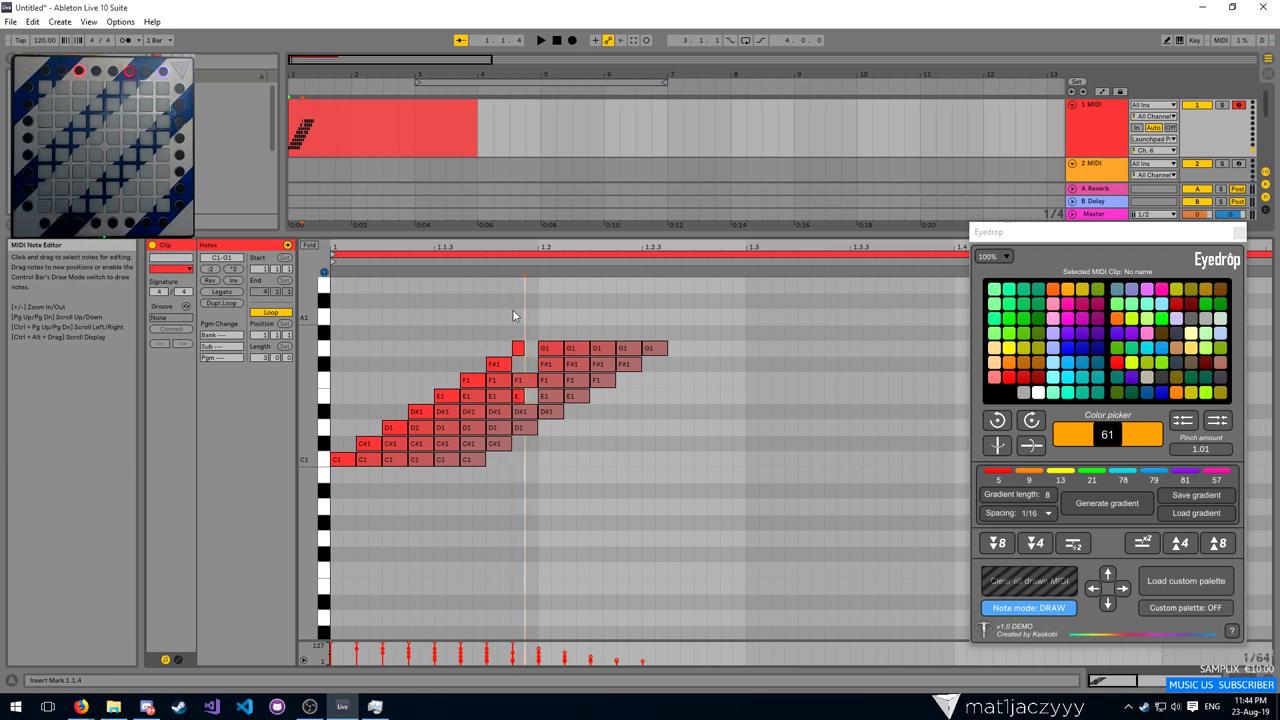
key(super+x)
key(Escape)
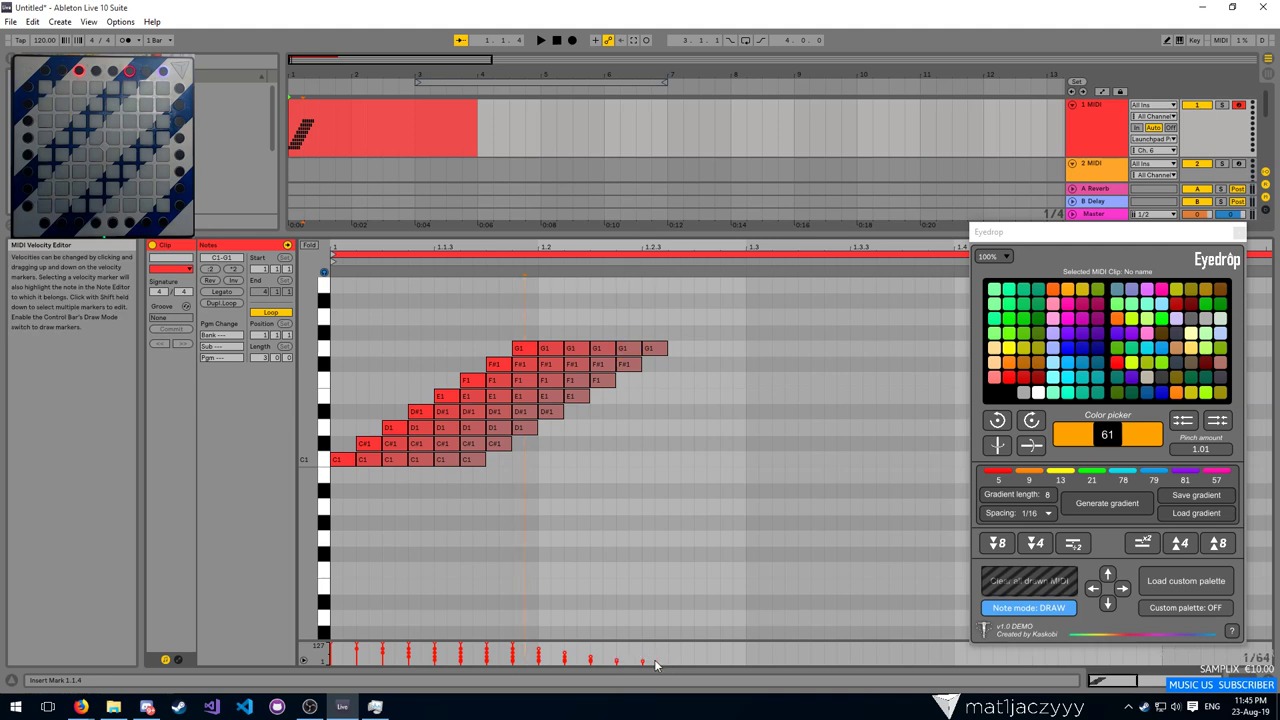
Delete the trailing copies with lower velocities, keeping only the original eight-note run from C1 to G1
mouse_move(654, 660)
mouse_down()
mouse_move(330, 668)
mouse_move(320, 697)
mouse_up()
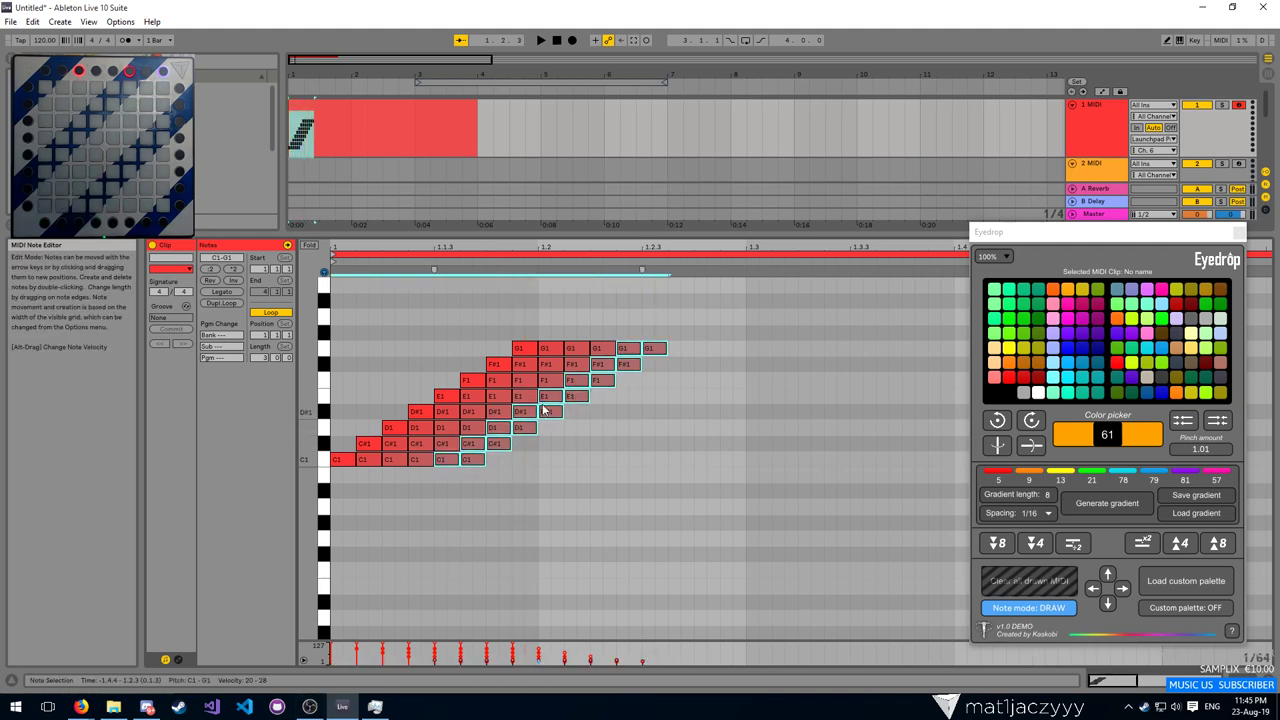
drag(528, 648, 930, 650)
key(Delete)
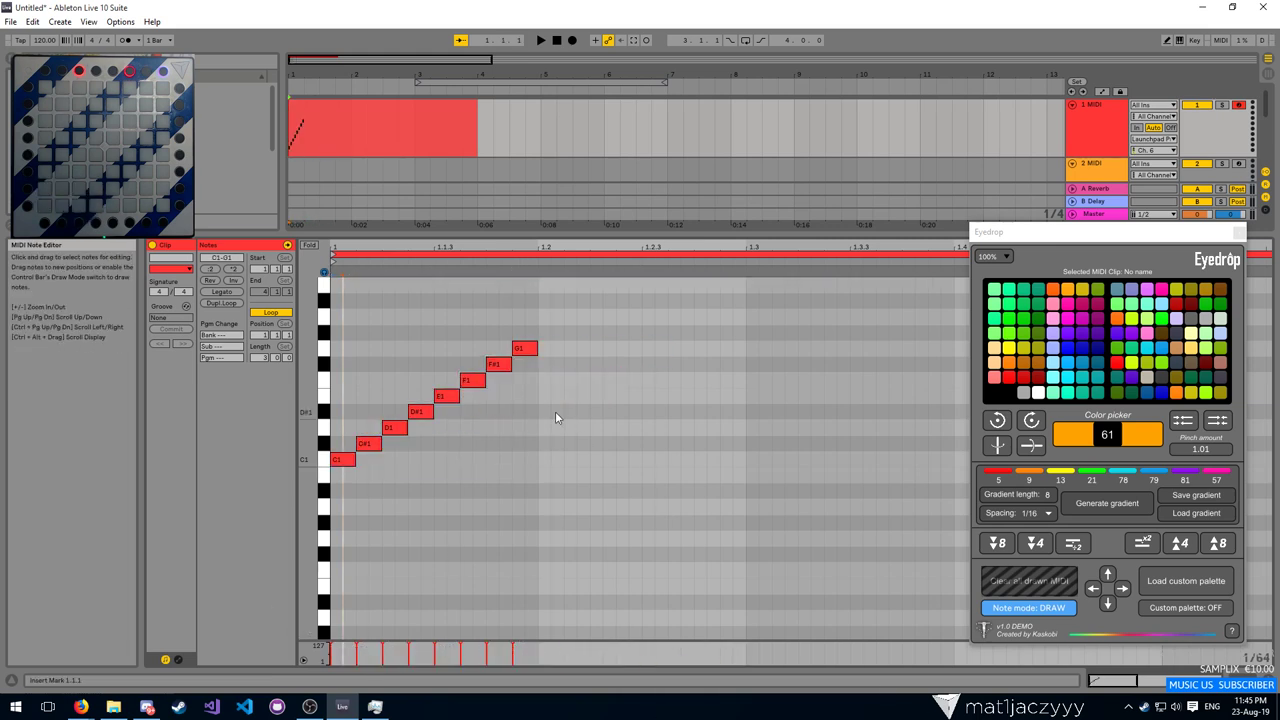
Replace the upper four notes of the run with a descending sequence from G1 to E1
key(minus)
key(minus)
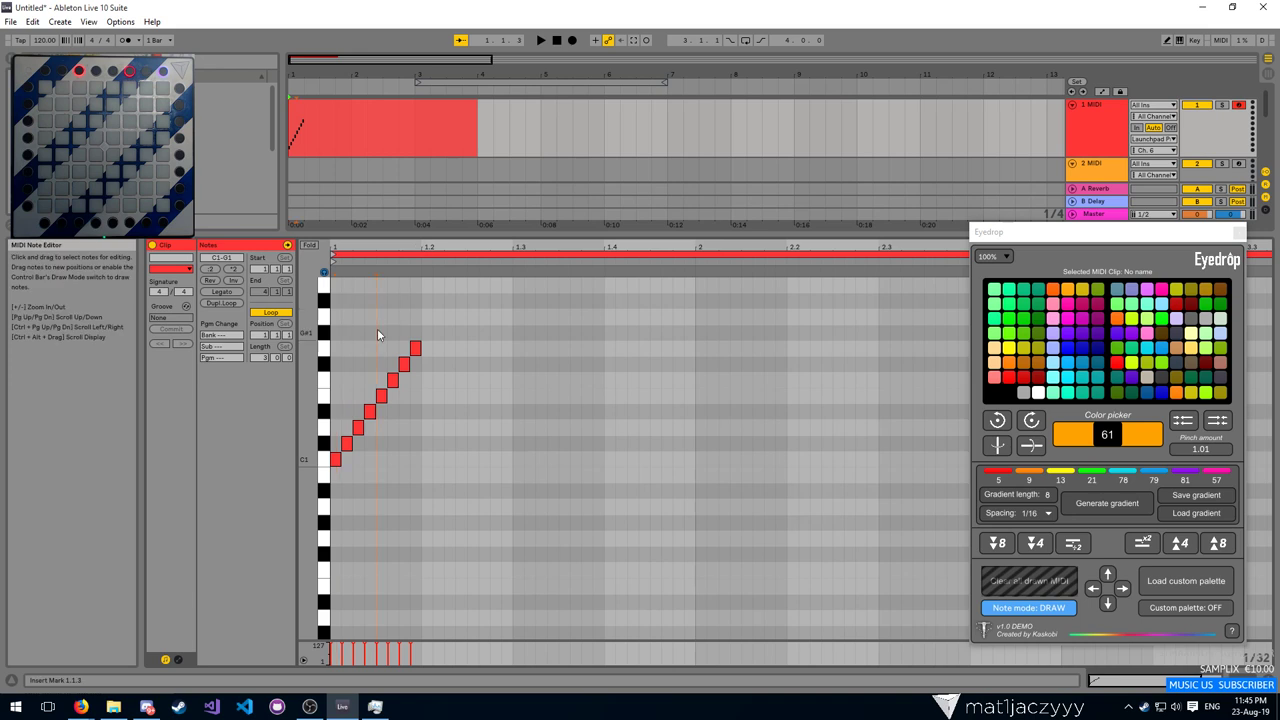
click(377, 330)
mouse_move(452, 326)
mouse_down()
mouse_move(380, 474)
mouse_move(422, 367)
mouse_move(381, 393)
mouse_up()
click(497, 330)
key(Delete)
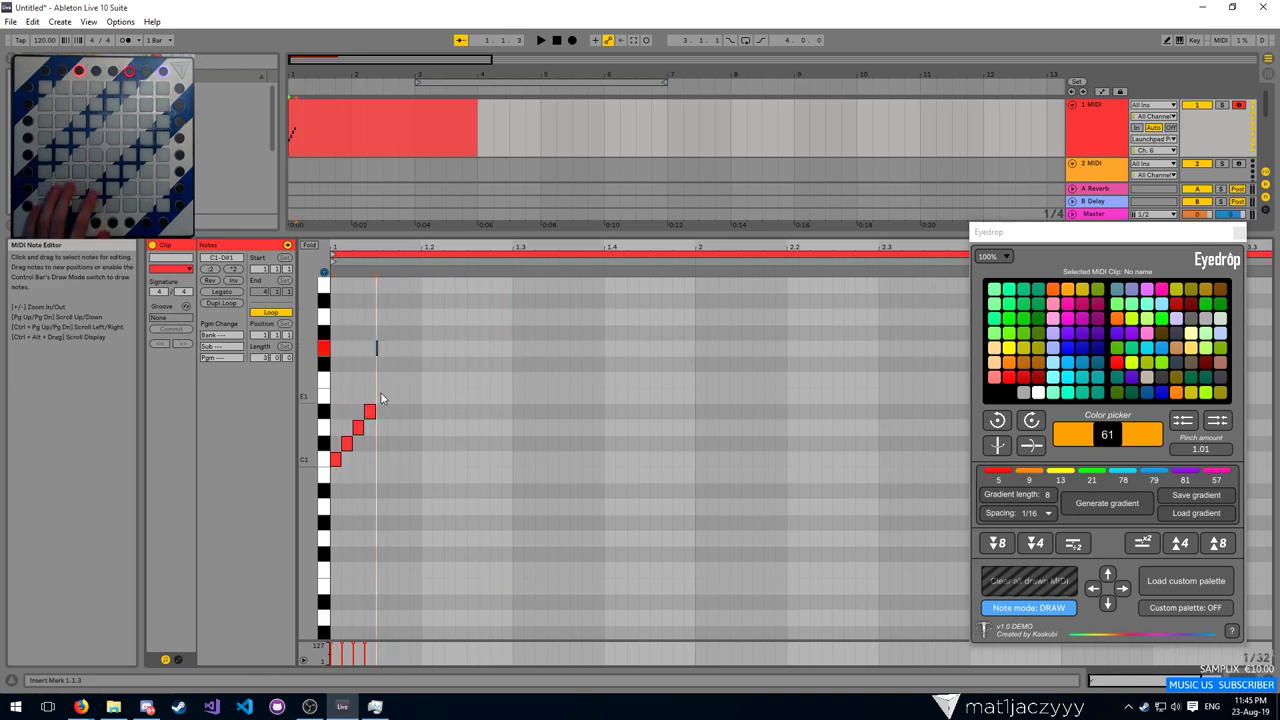
key(Right)
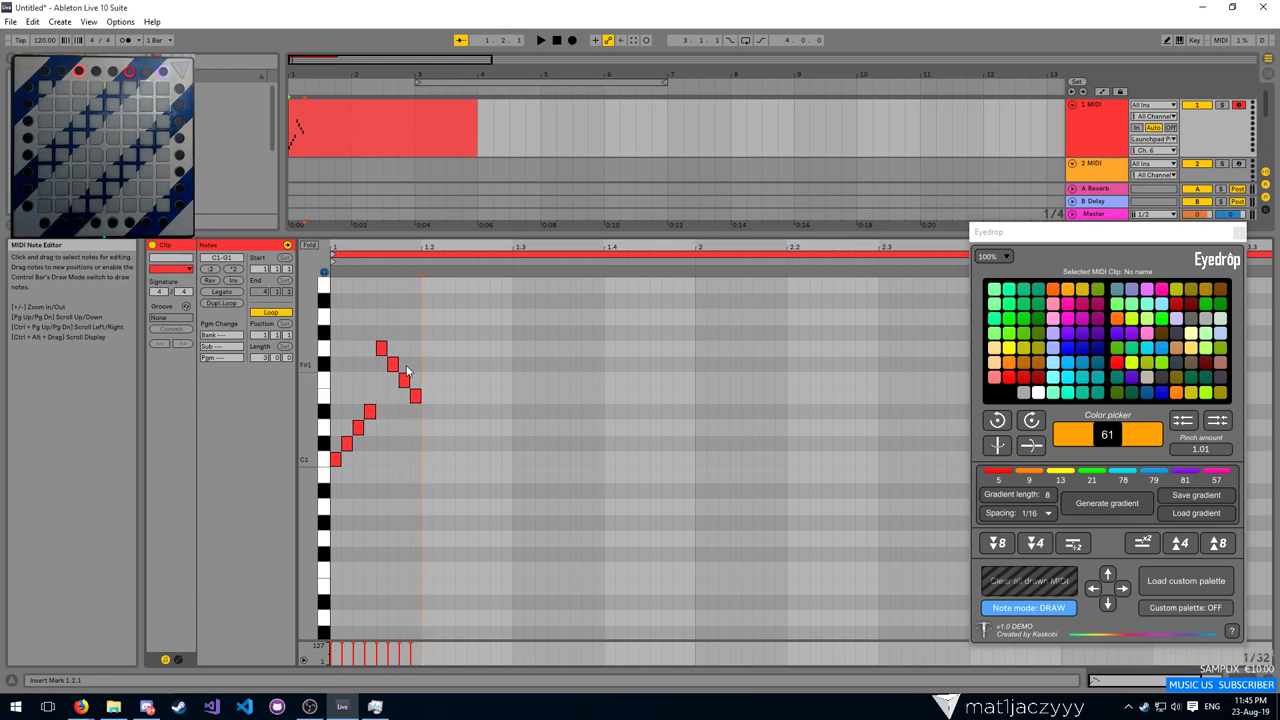
Undo the redrawn upper notes and the deletion of the trailing copies
key(ctrl+z)
key(ctrl+z)
key(ctrl+z)
key(ctrl+z)
Invert the layered notes between E1 and G1, and invert them back to their ascending order
drag(477, 323, 372, 400)
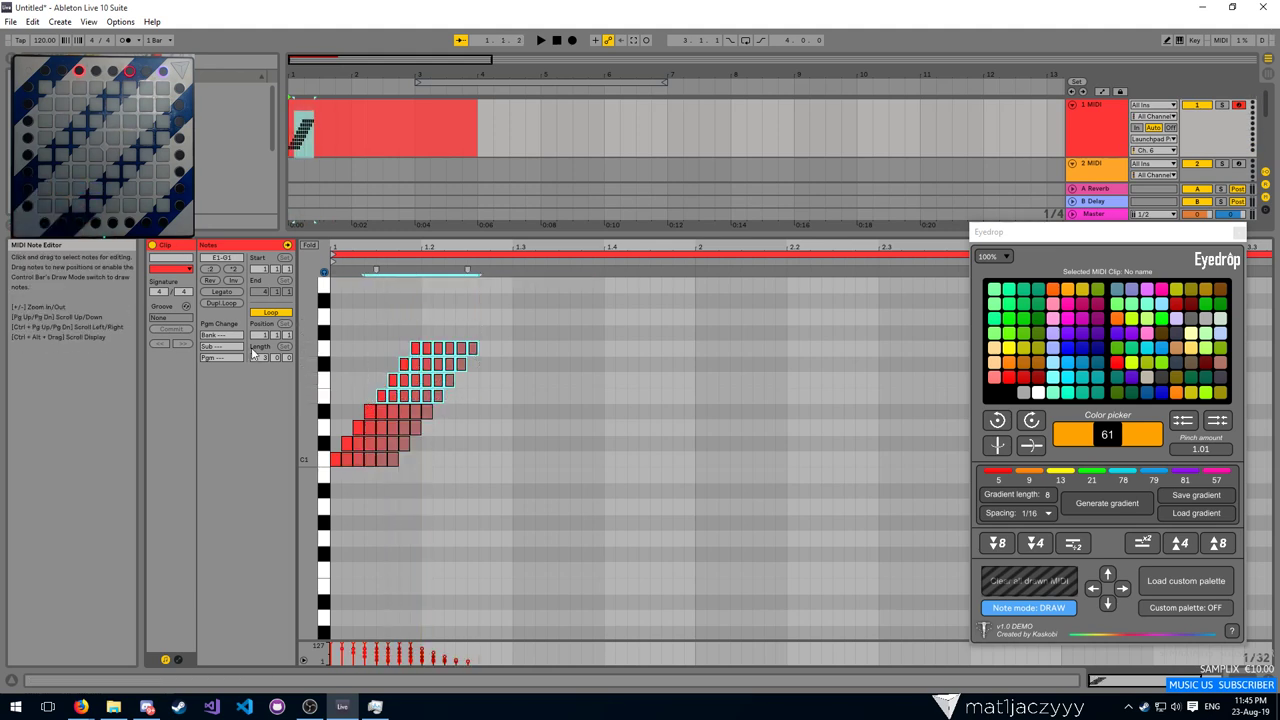
click(233, 281)
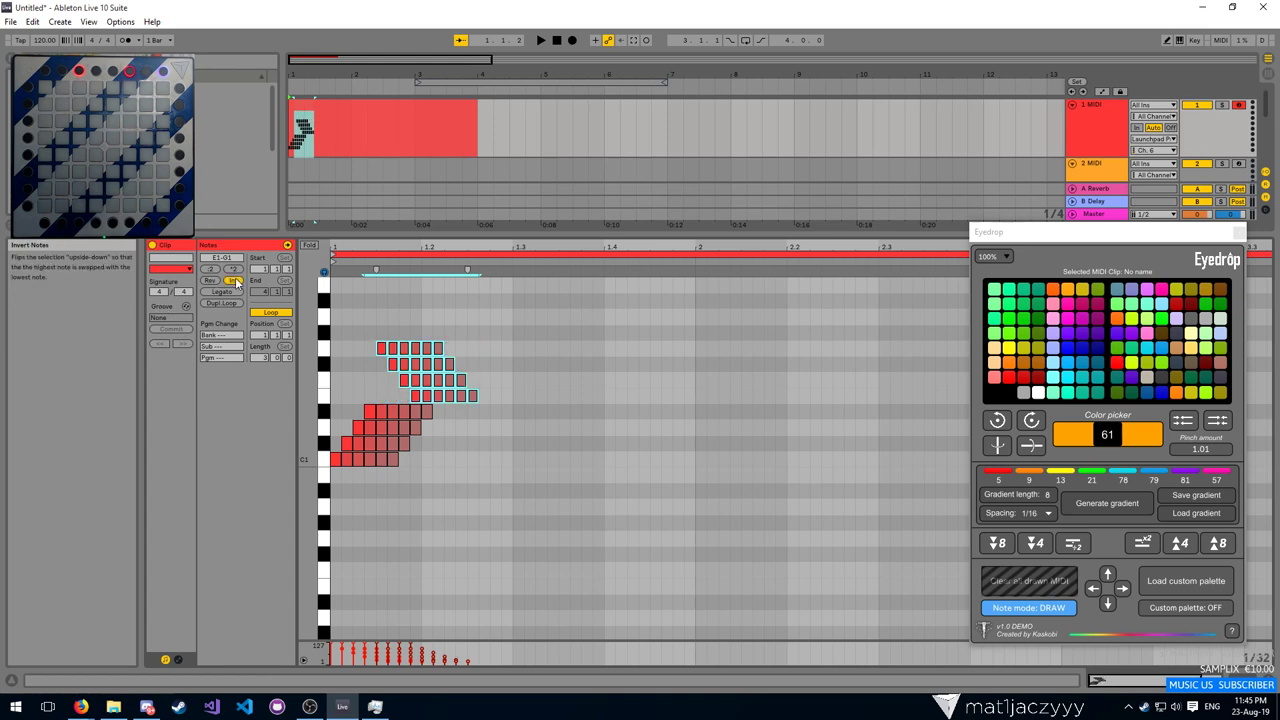
click(235, 281)
click(567, 357)
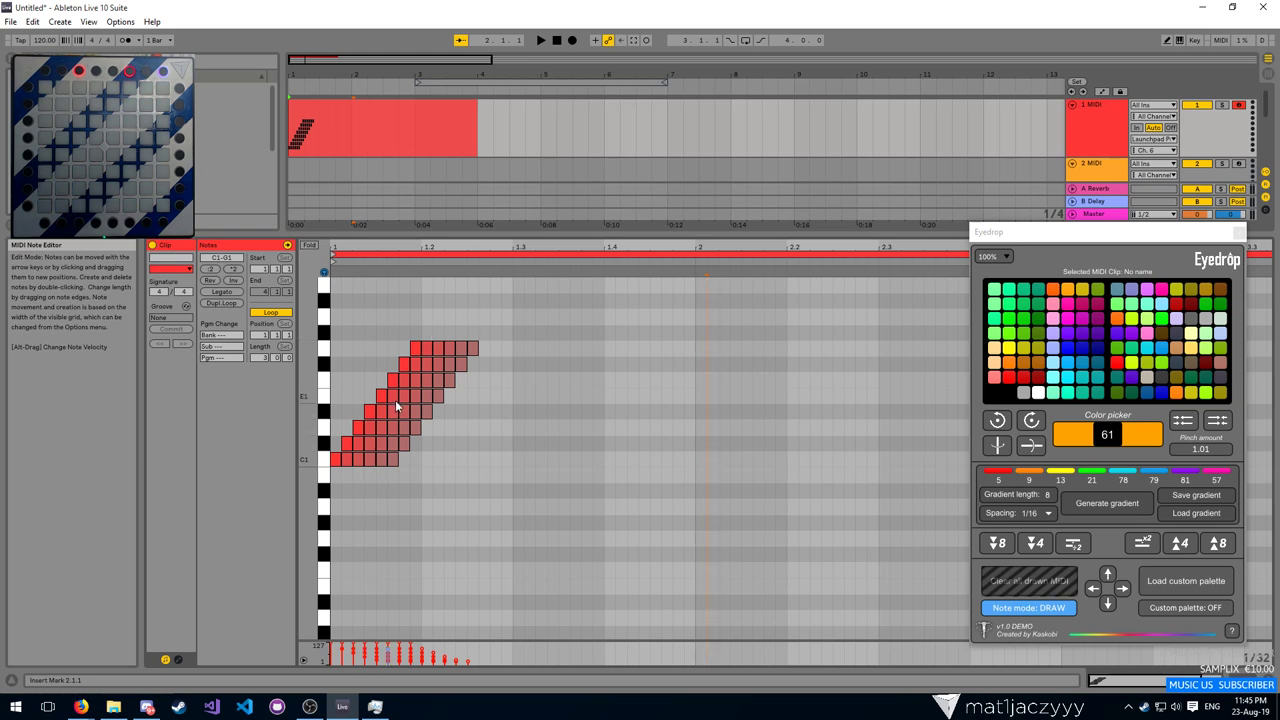
drag(517, 333, 356, 404)
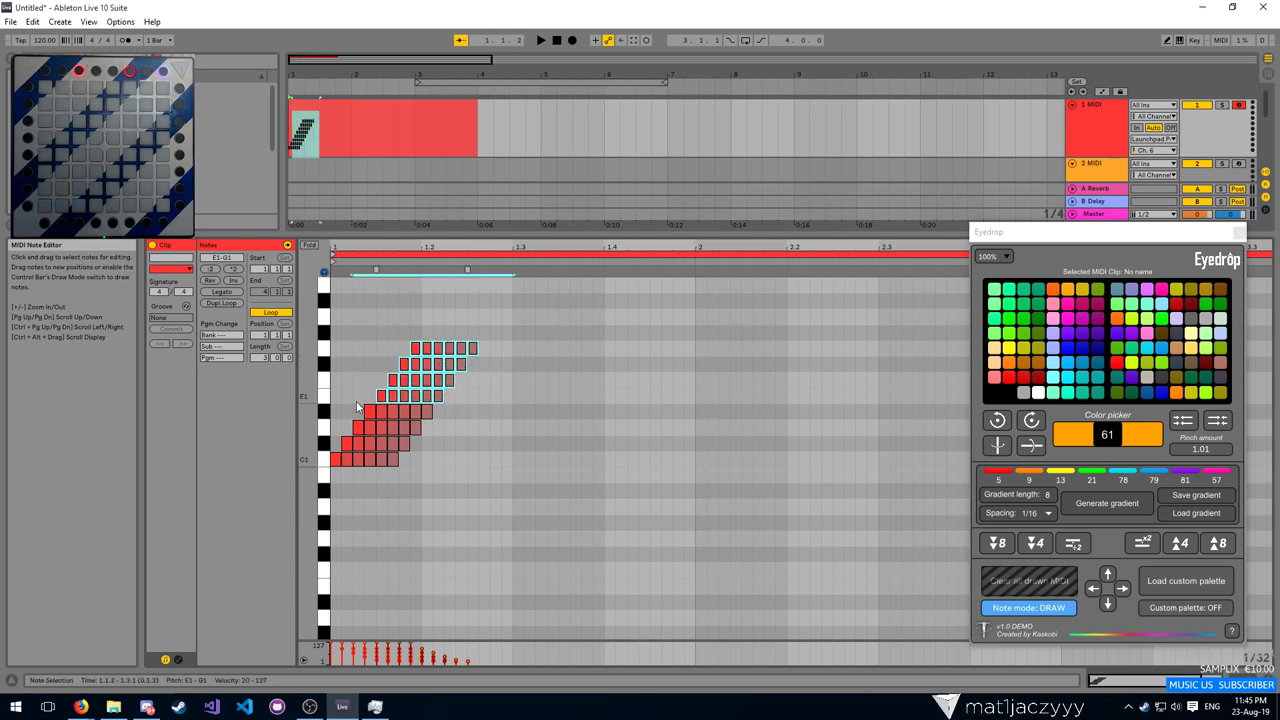
click(440, 446)
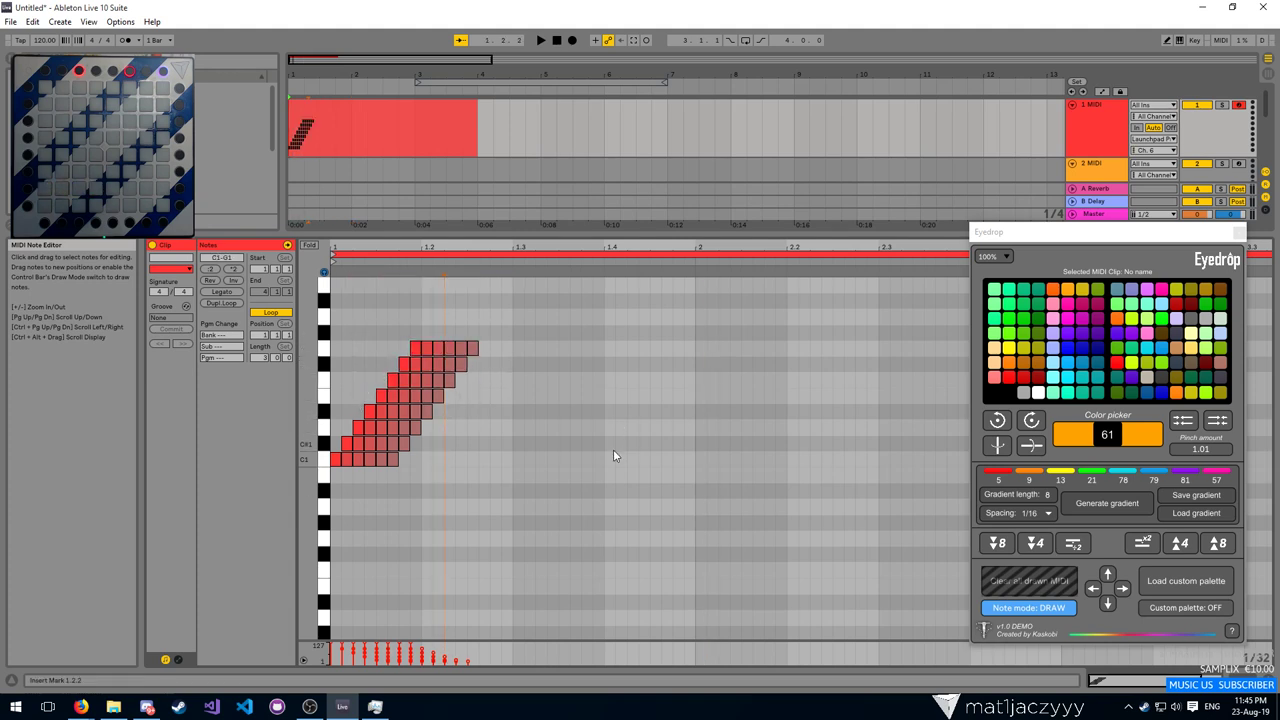
drag(523, 334, 378, 360)
click(511, 325)
drag(309, 287, 250, 287)
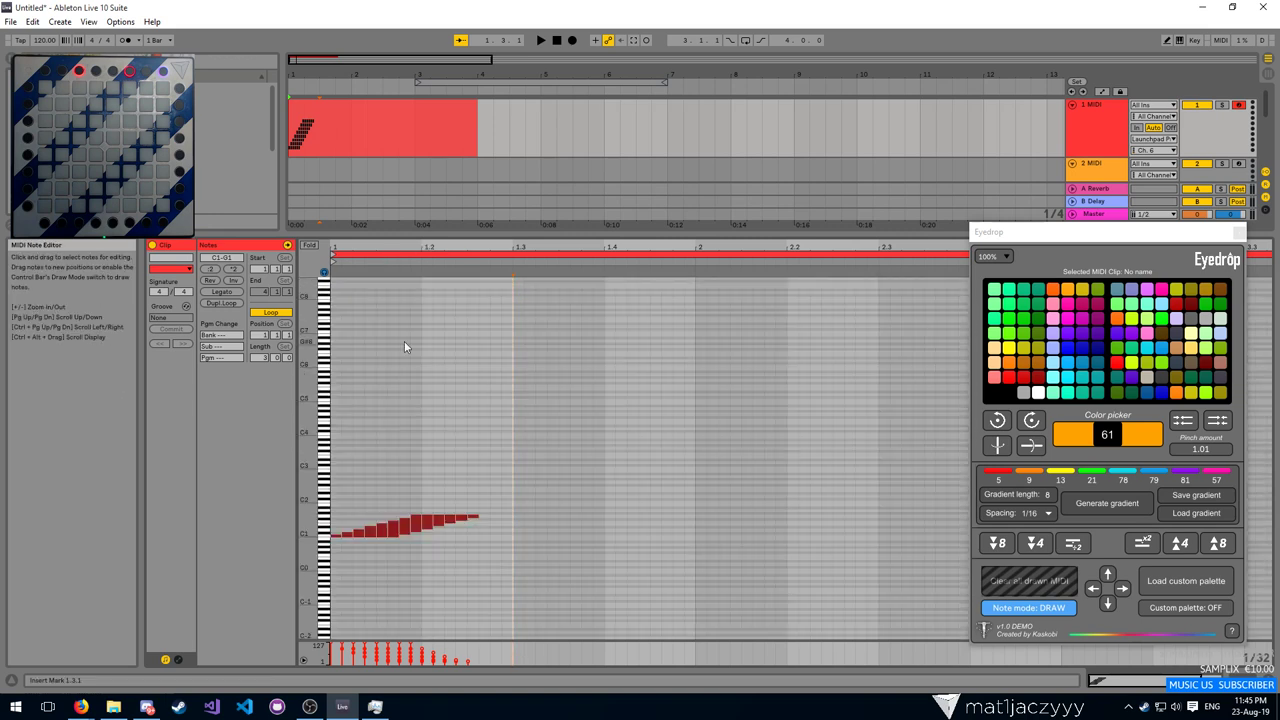
drag(541, 297, 252, 516)
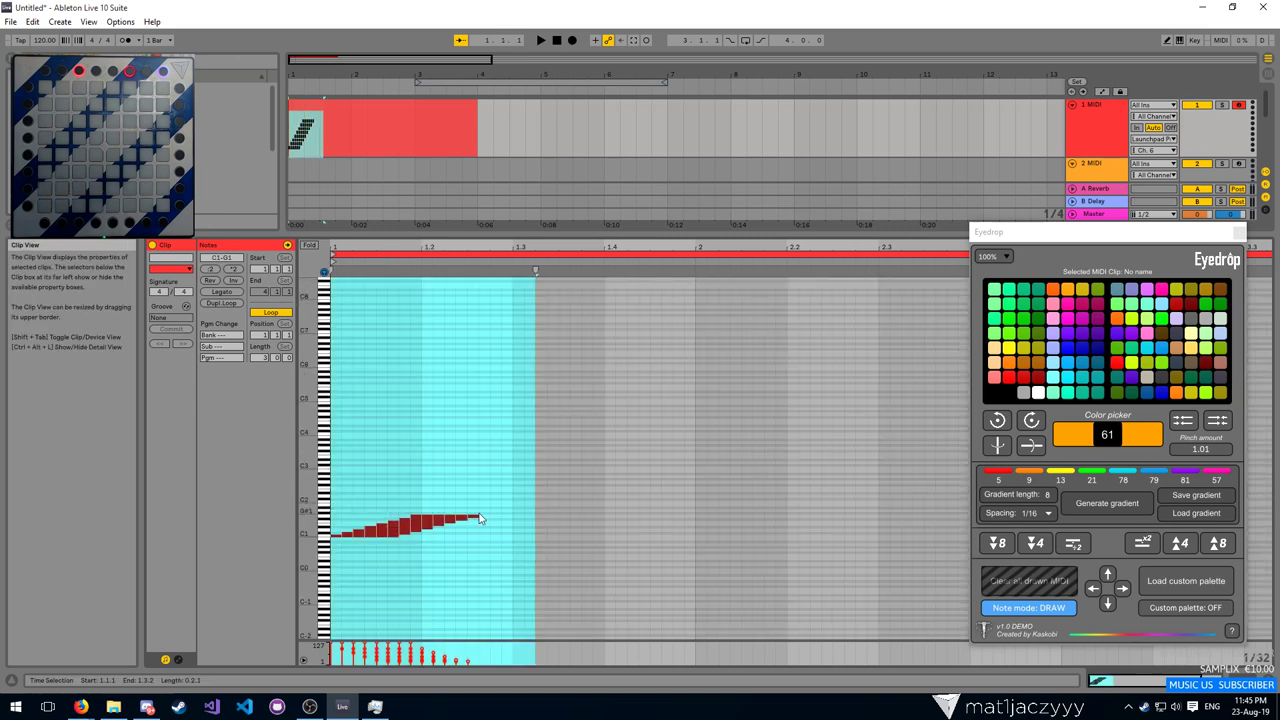
click(584, 539)
drag(309, 285, 354, 311)
drag(371, 247, 470, 320)
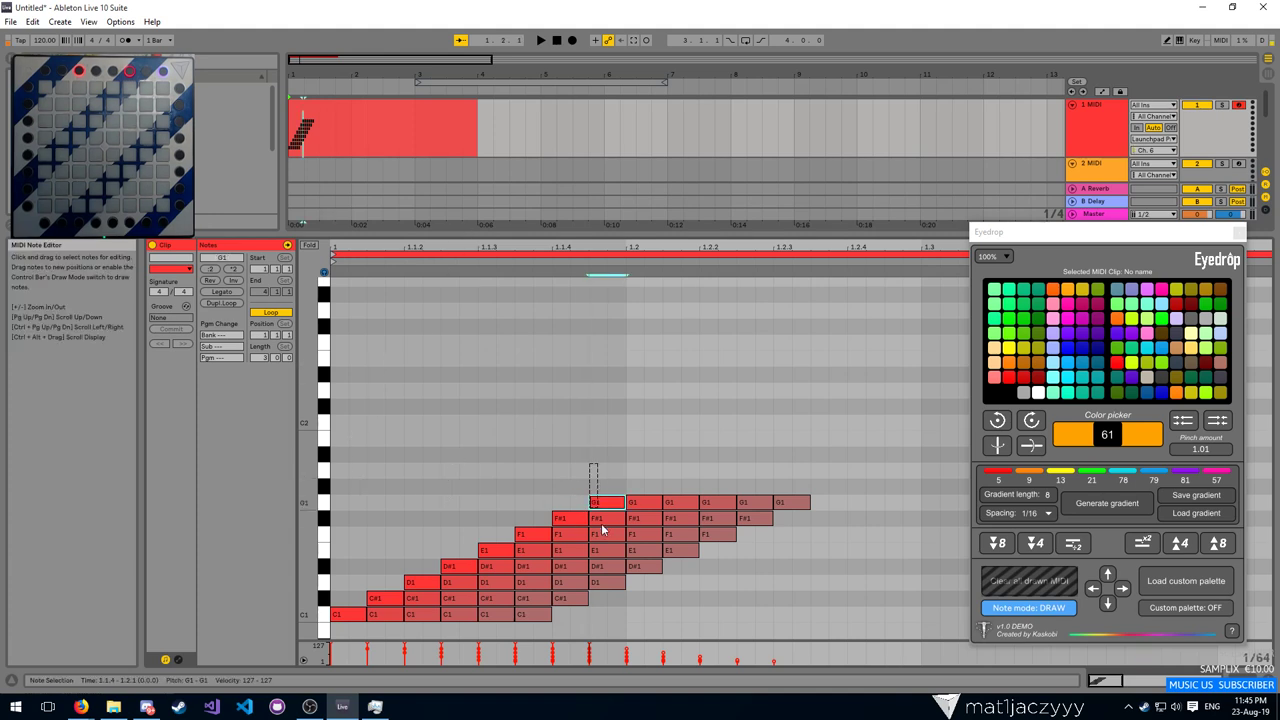
Examine how the layered notes line up around beat 1.2, focusing on the G1 row and its staggered copies
drag(591, 464, 622, 511)
drag(622, 247, 622, 420)
click(598, 344)
drag(608, 247, 697, 247)
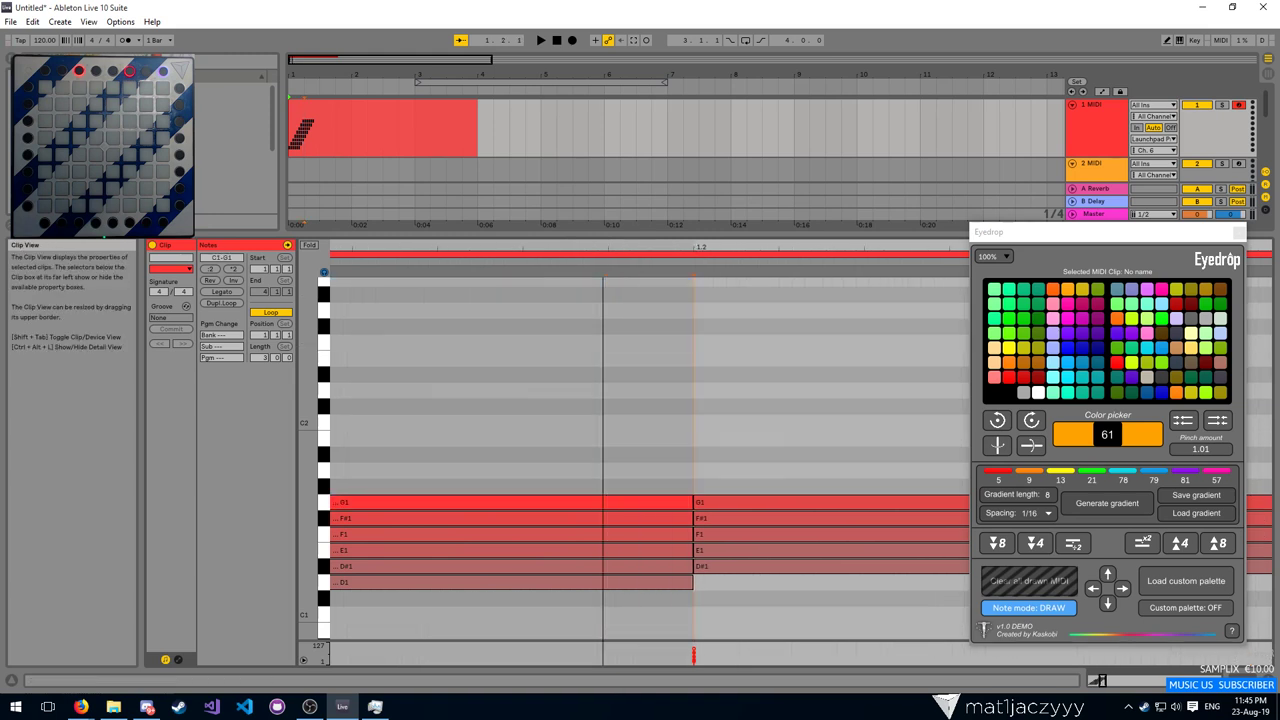
click(692, 400)
key(minus)
key(minus)
key(minus)
key(minus)
key(minus)
key(minus)
key(minus)
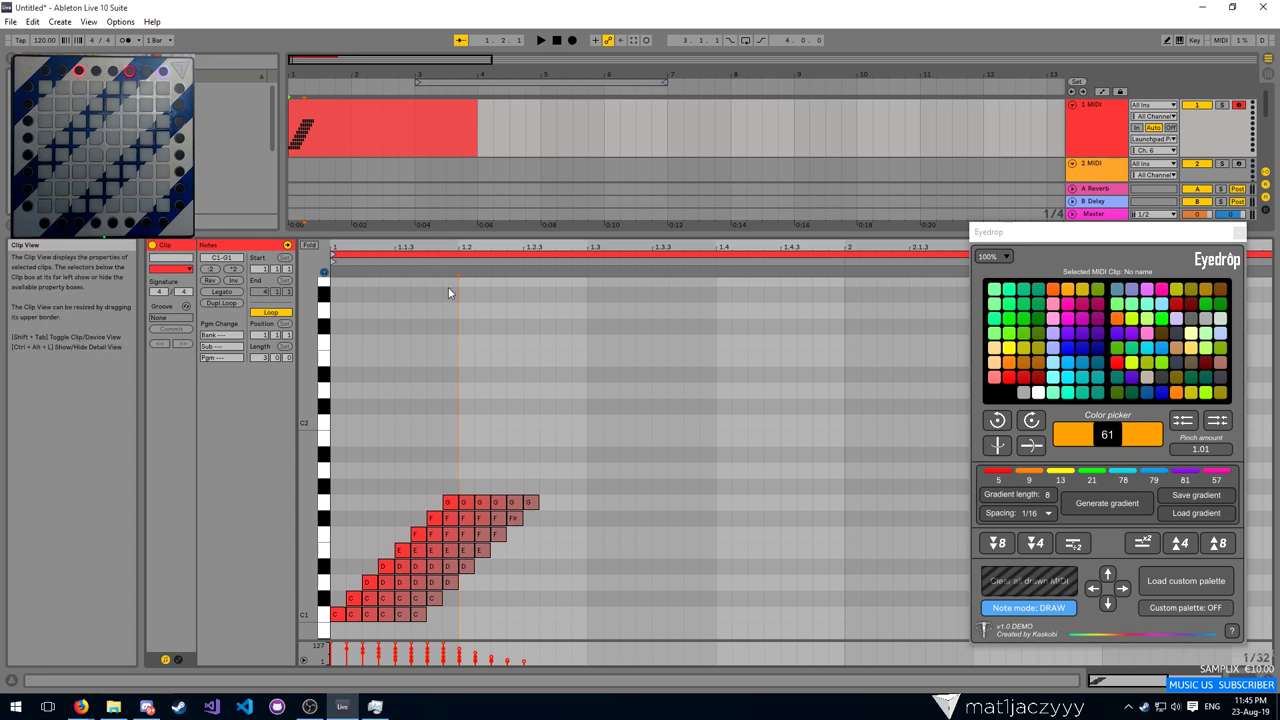
key(plus)
key(plus)
key(plus)
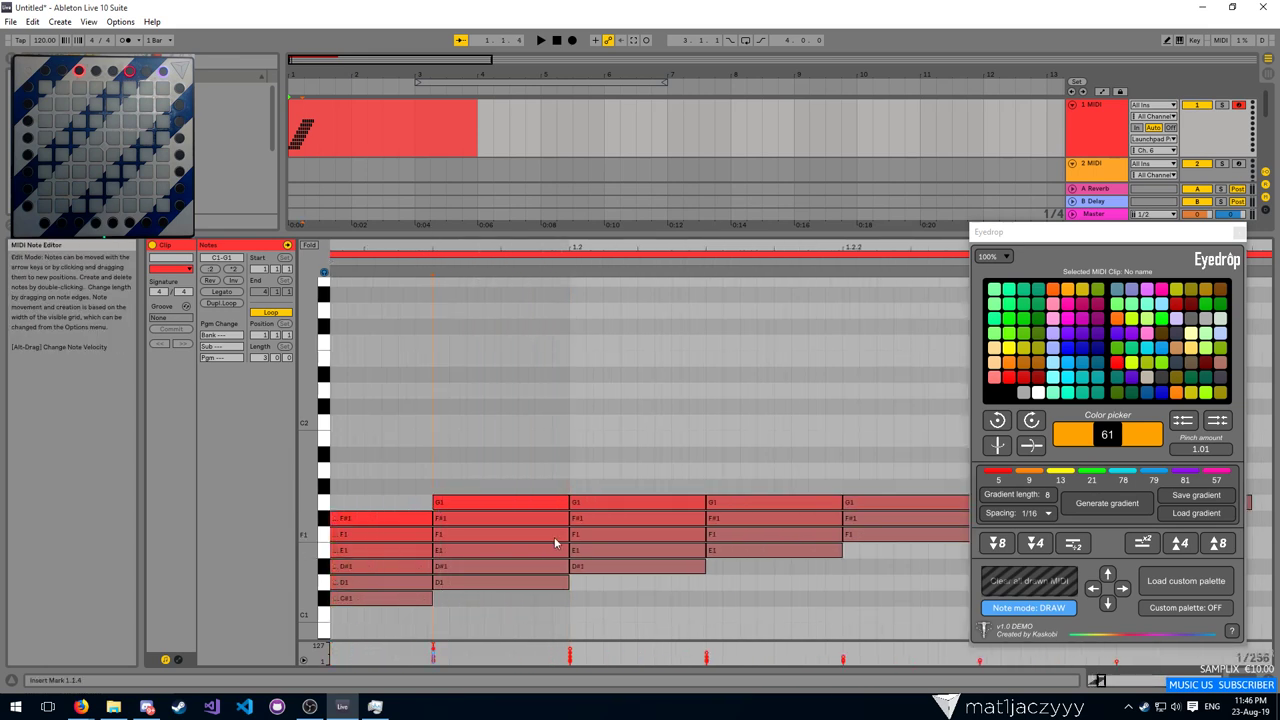
drag(574, 247, 540, 360)
drag(524, 246, 762, 250)
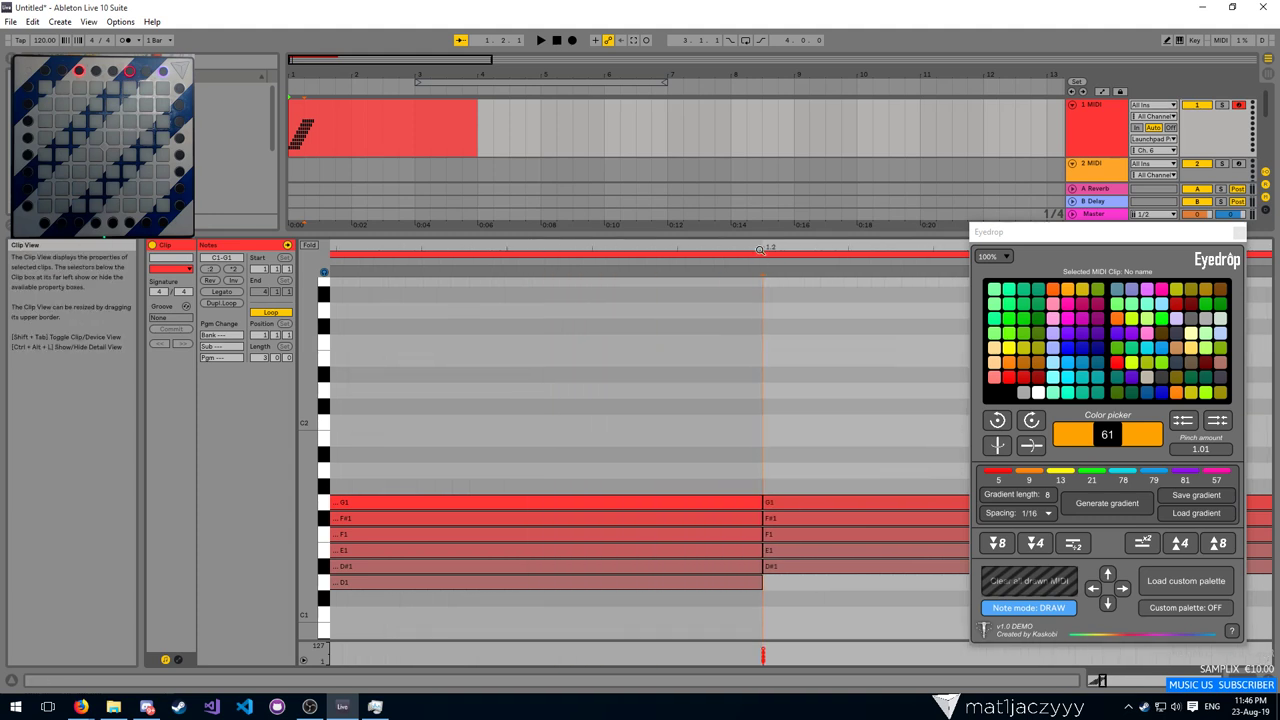
click(770, 506)
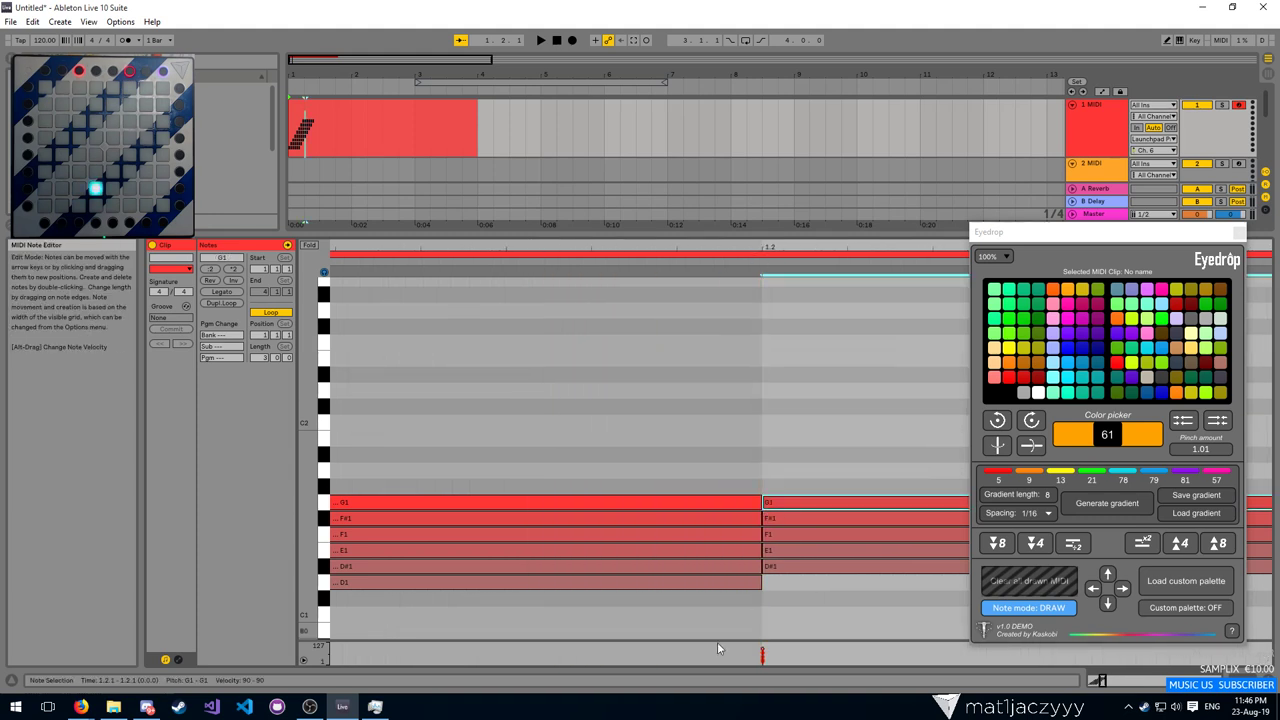
click(749, 286)
drag(749, 247, 749, 135)
drag(551, 247, 569, 255)
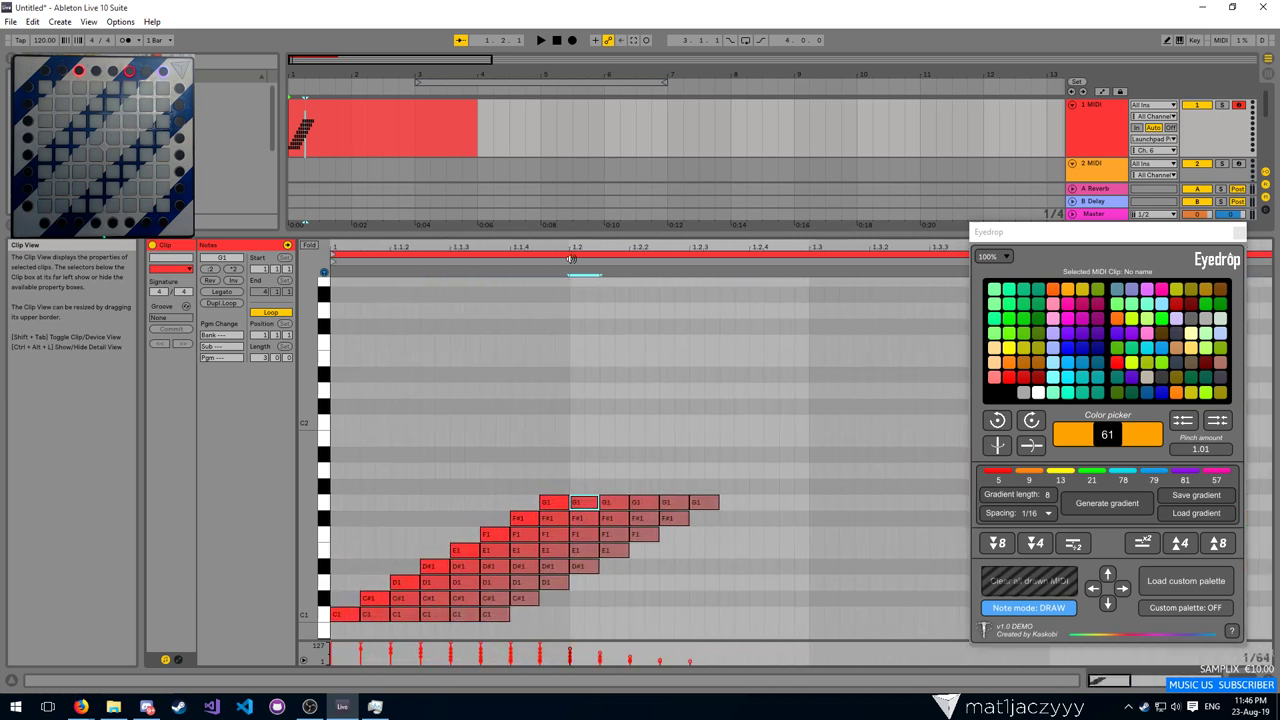
drag(547, 477, 561, 500)
click(565, 477)
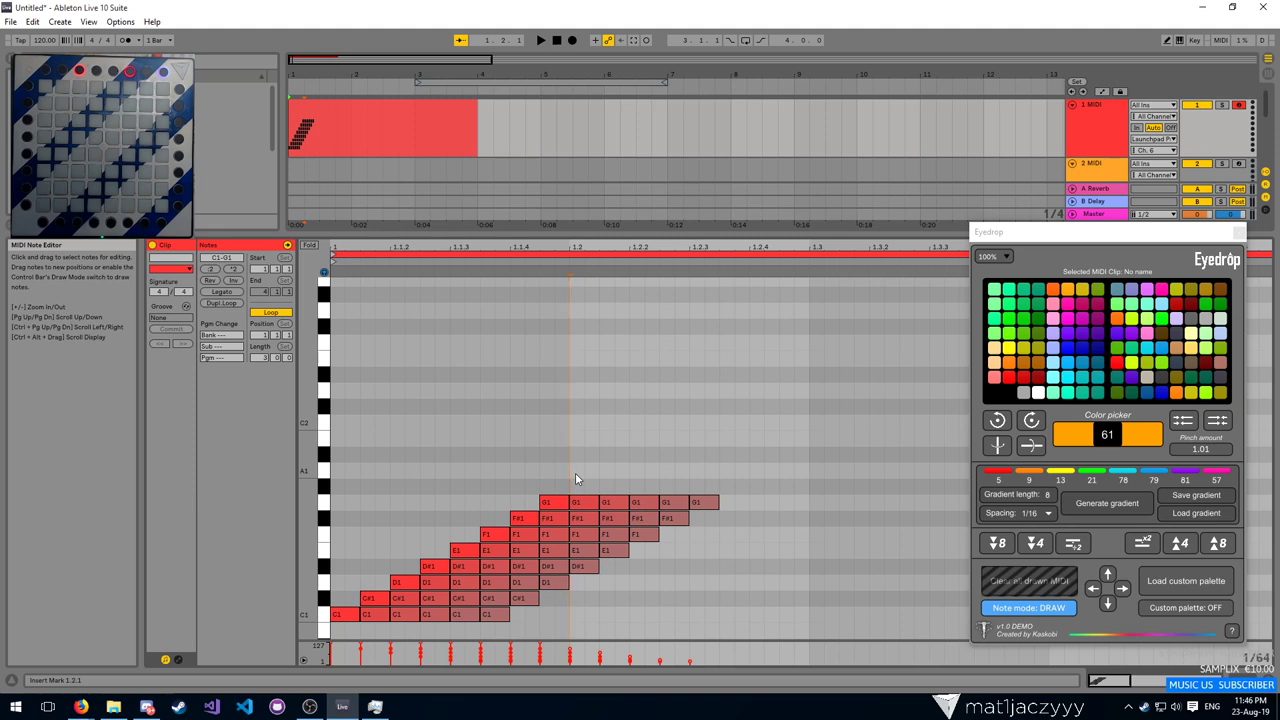
drag(517, 432, 749, 617)
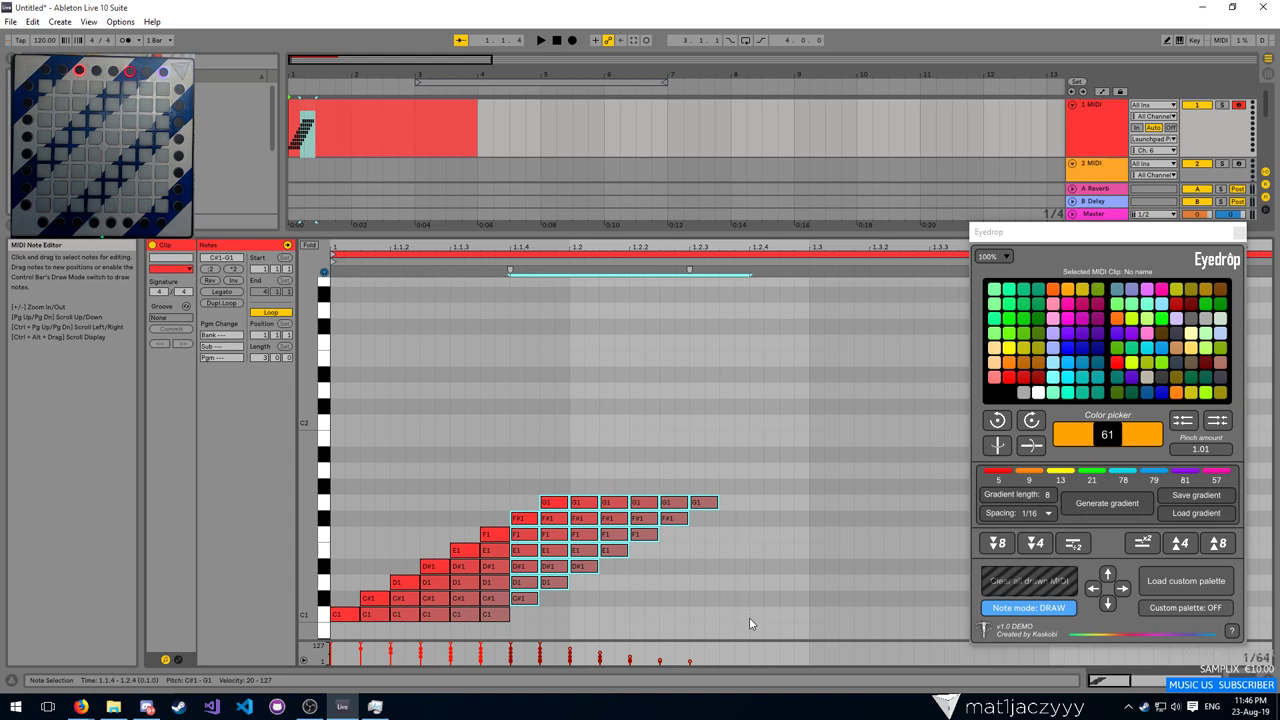
Load the Iris MIDI effect from the User Library onto the first MIDI track, and reopen the track's clip
click(1075, 111)
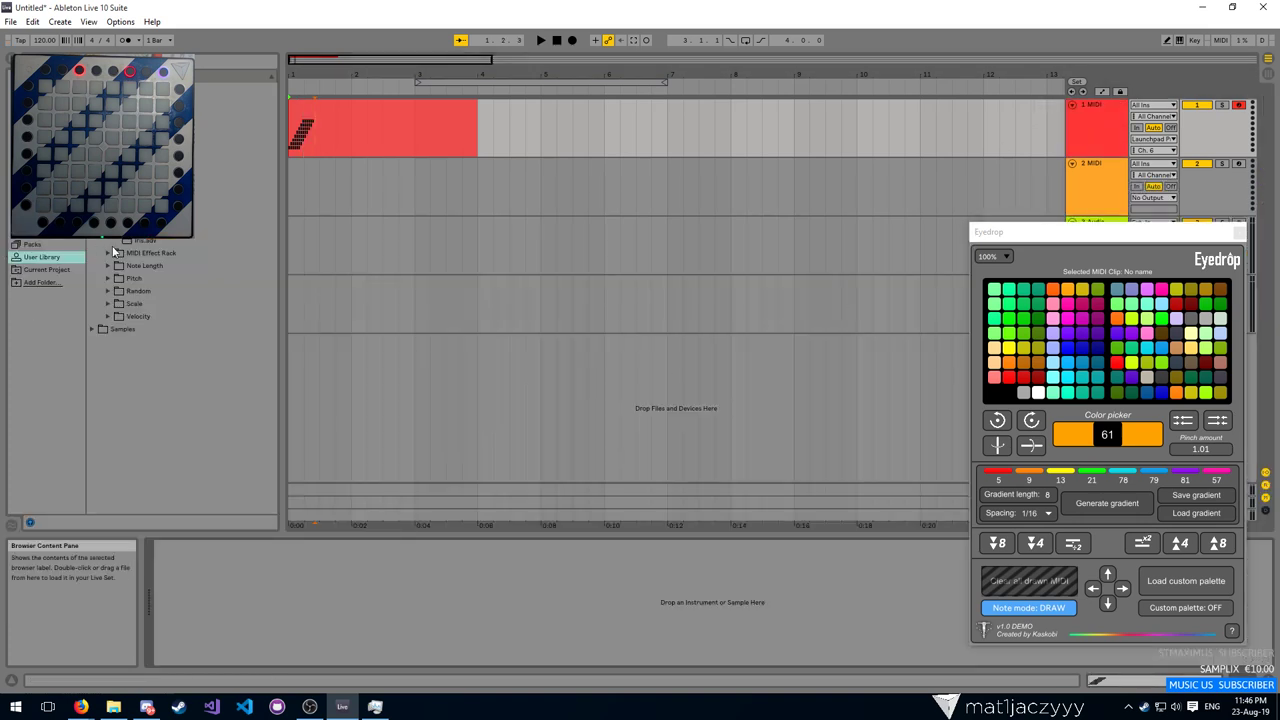
double_click(135, 241)
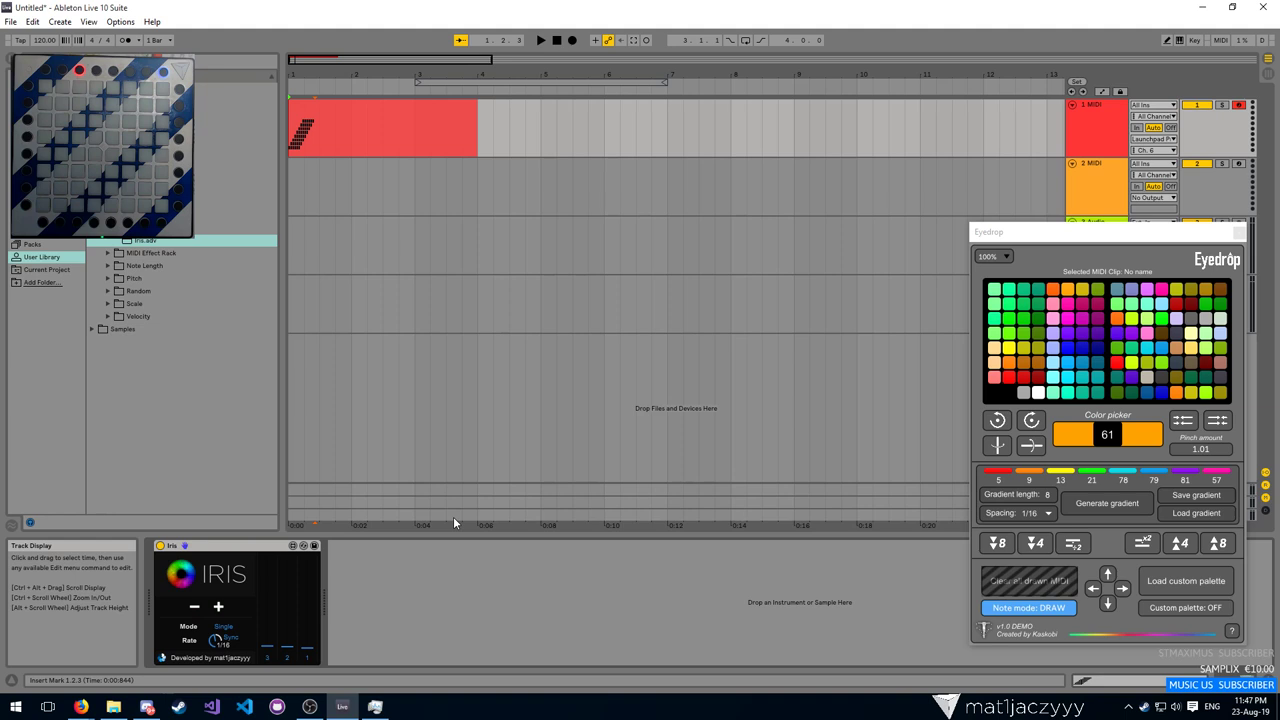
double_click(323, 110)
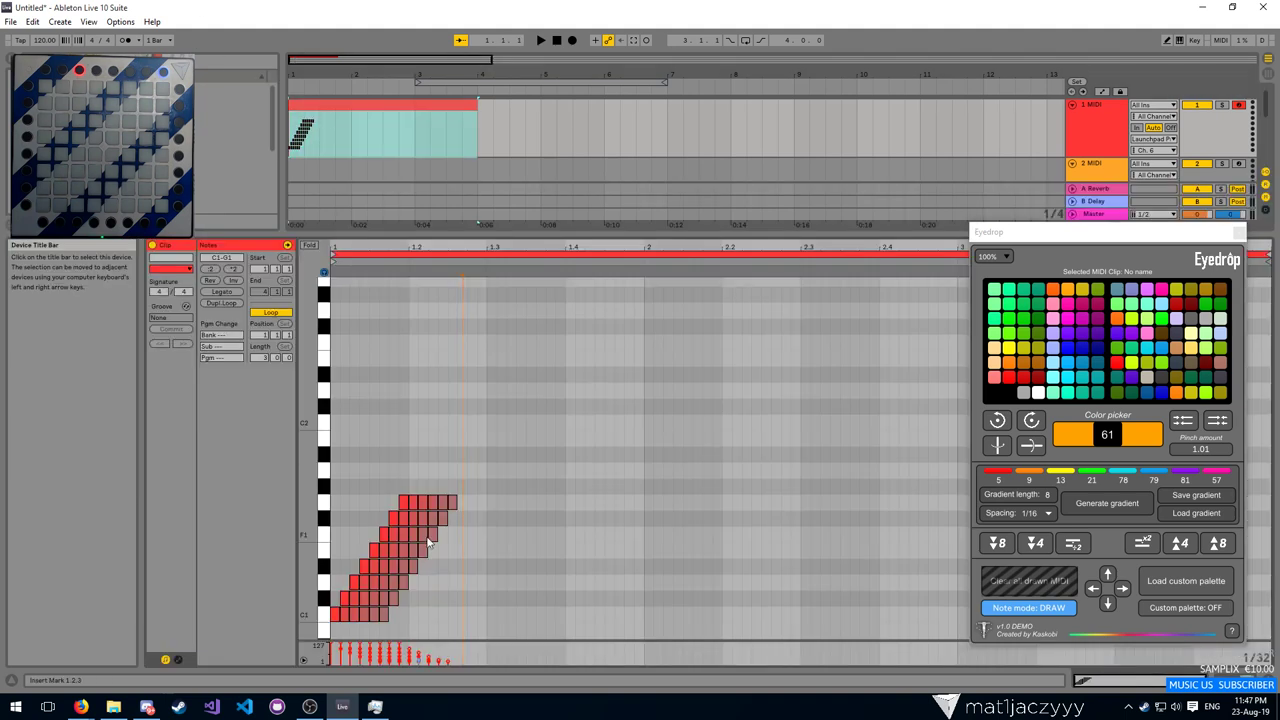
Delete the lower-velocity copies through their velocity markers, keeping only the eight-note run from C1 to G1
right_click(432, 358)
click(381, 271)
drag(303, 361, 303, 293)
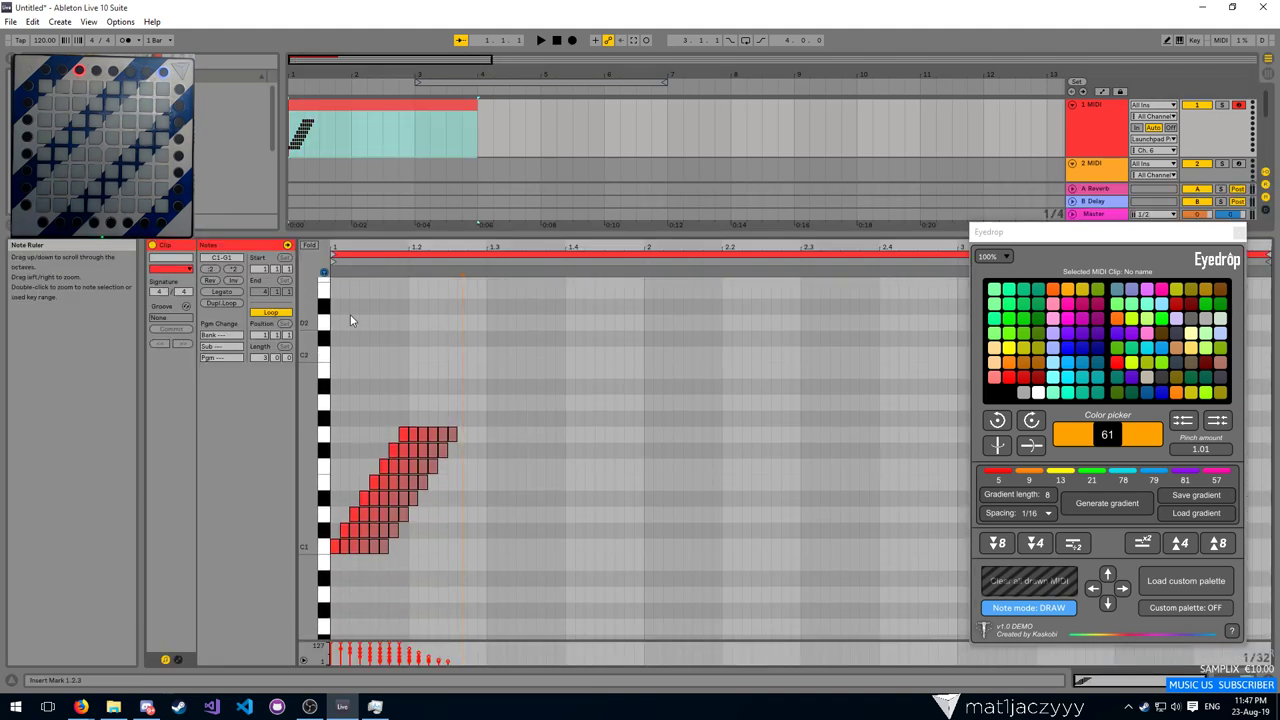
drag(375, 247, 375, 340)
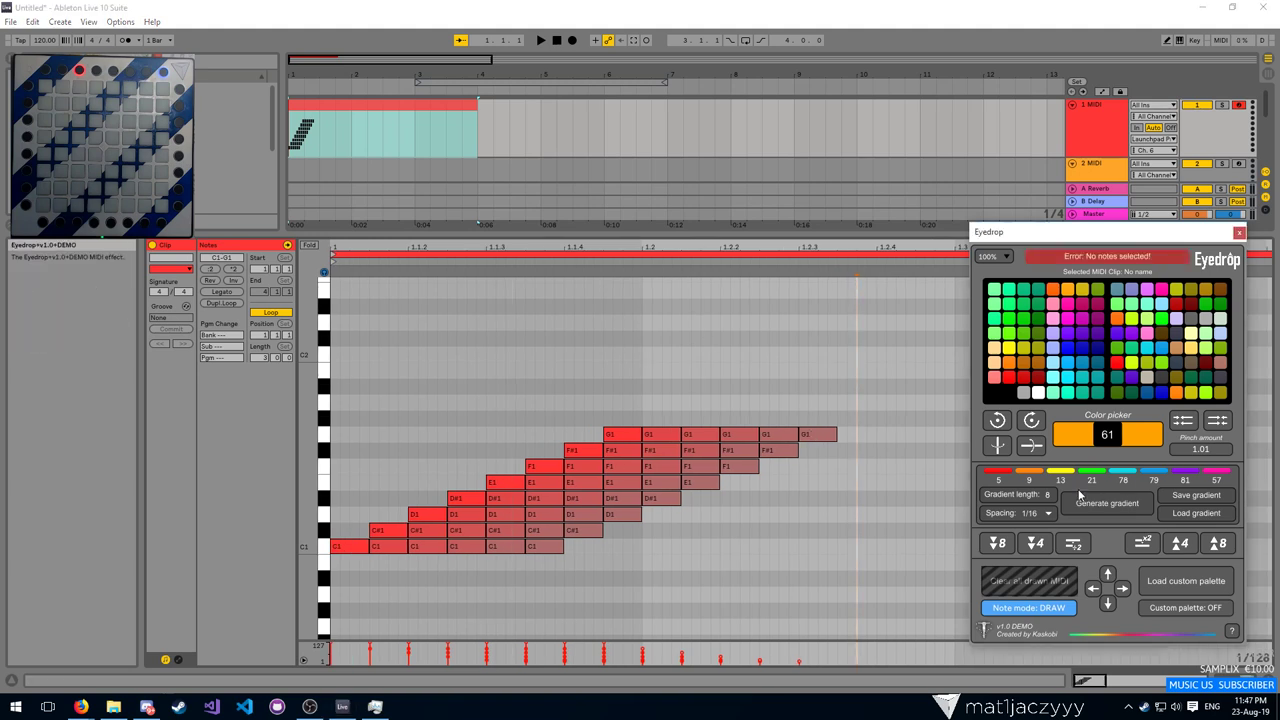
click(608, 410)
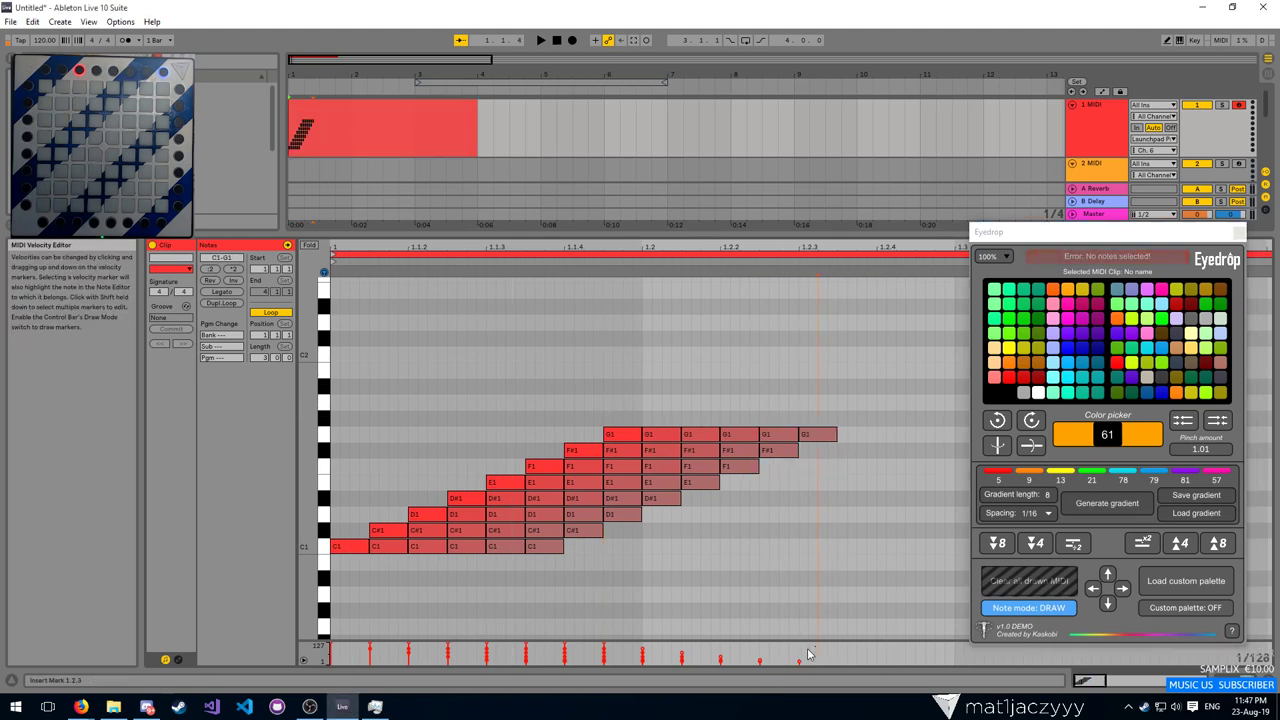
drag(808, 649, 360, 665)
key(Delete)
drag(842, 377, 336, 640)
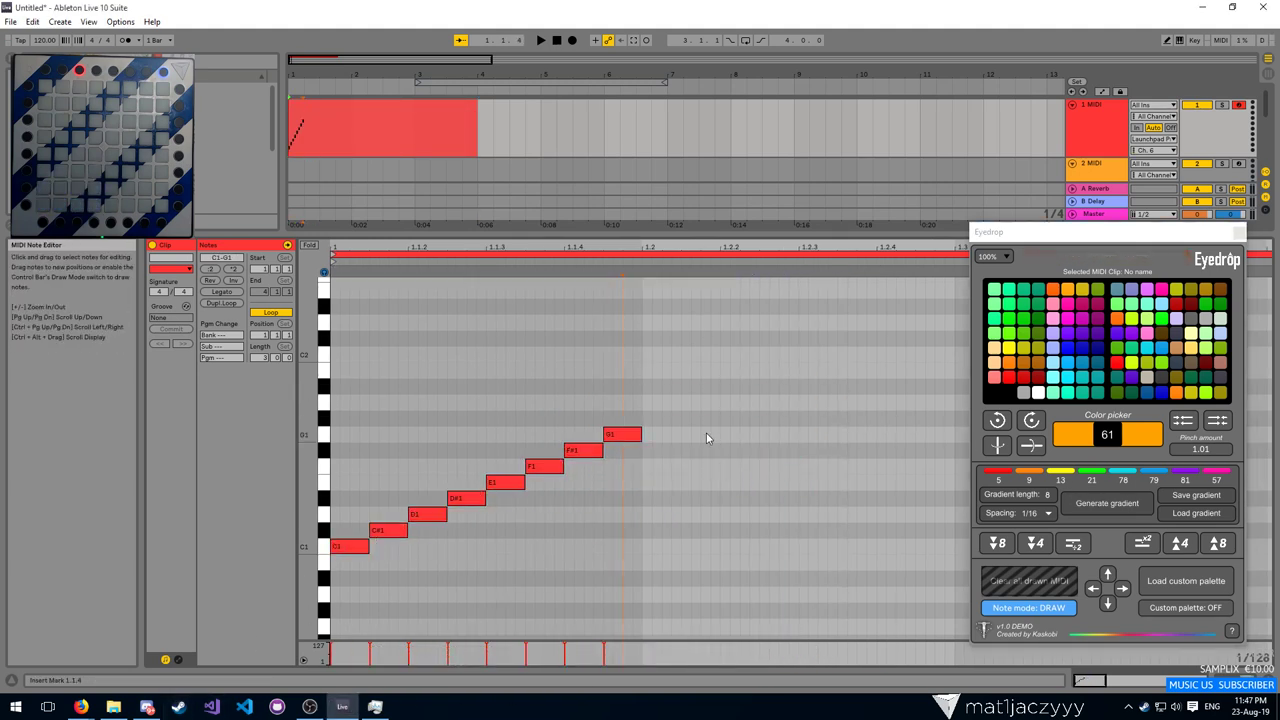
Undo the deletion of the lower-velocity copies
key(ctrl+y)
key(ctrl+y)
click(788, 410)
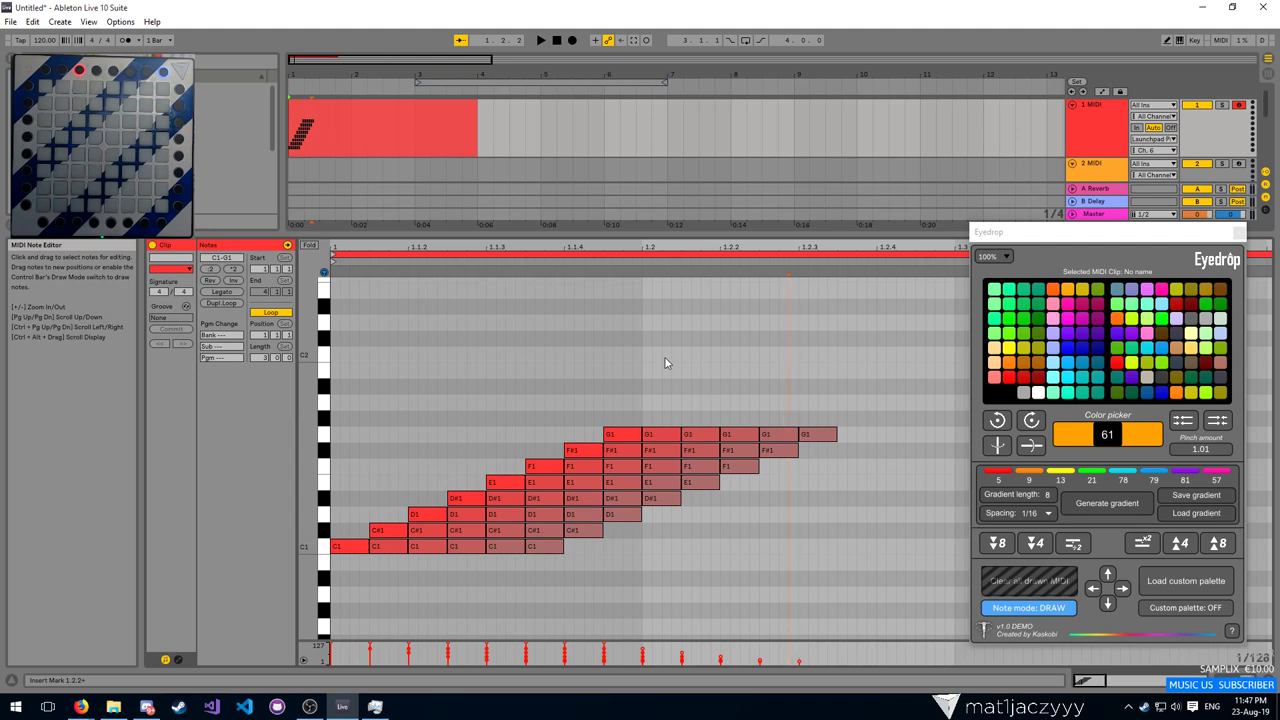
click(608, 428)
drag(555, 447, 524, 460)
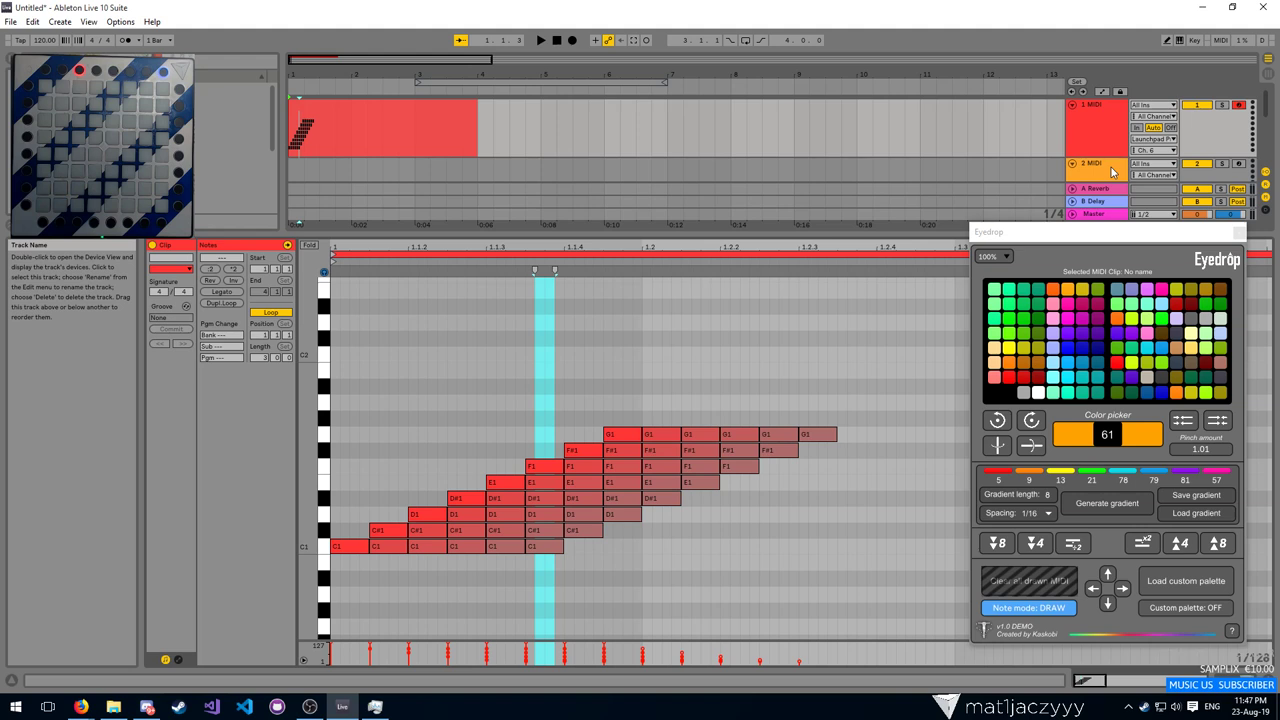
drag(705, 250, 705, 180)
scroll(326, 419, up, 2)
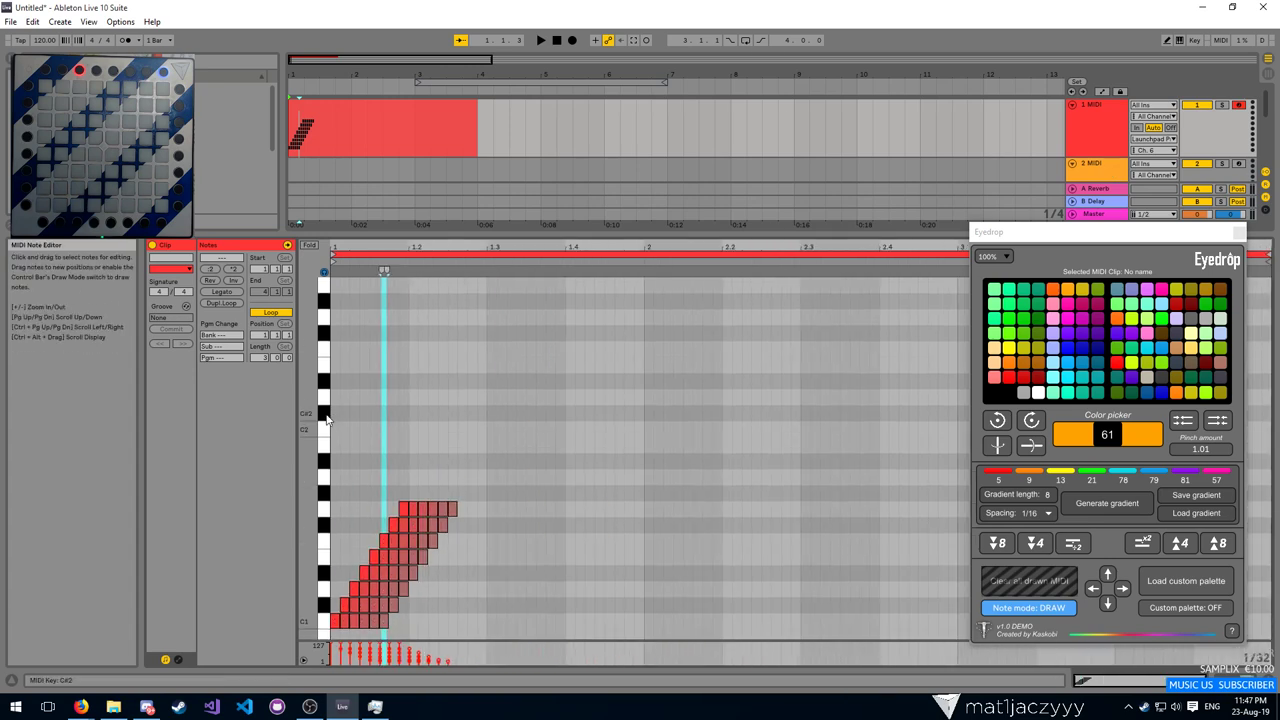
drag(326, 419, 260, 419)
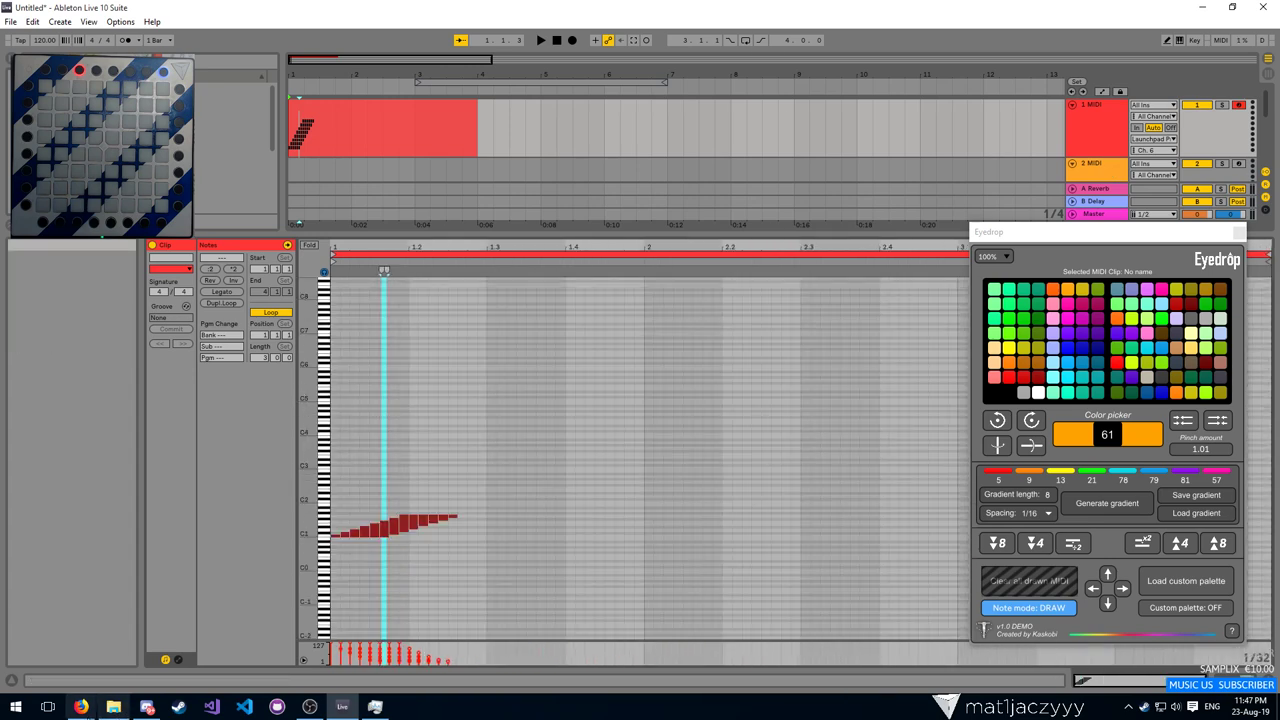
Switch to Firefox and open the Eyedrop product page from the Kaskobi site's downloads section
mouse_move(81, 707)
click(182, 626)
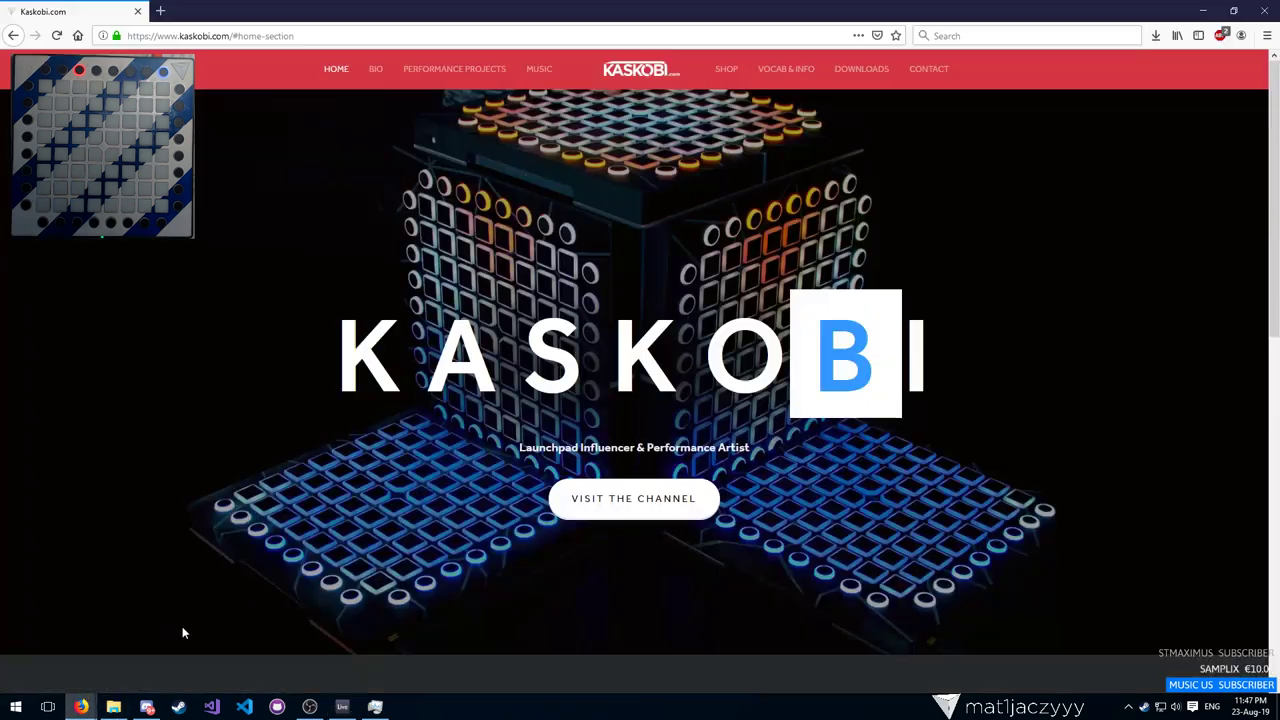
click(846, 78)
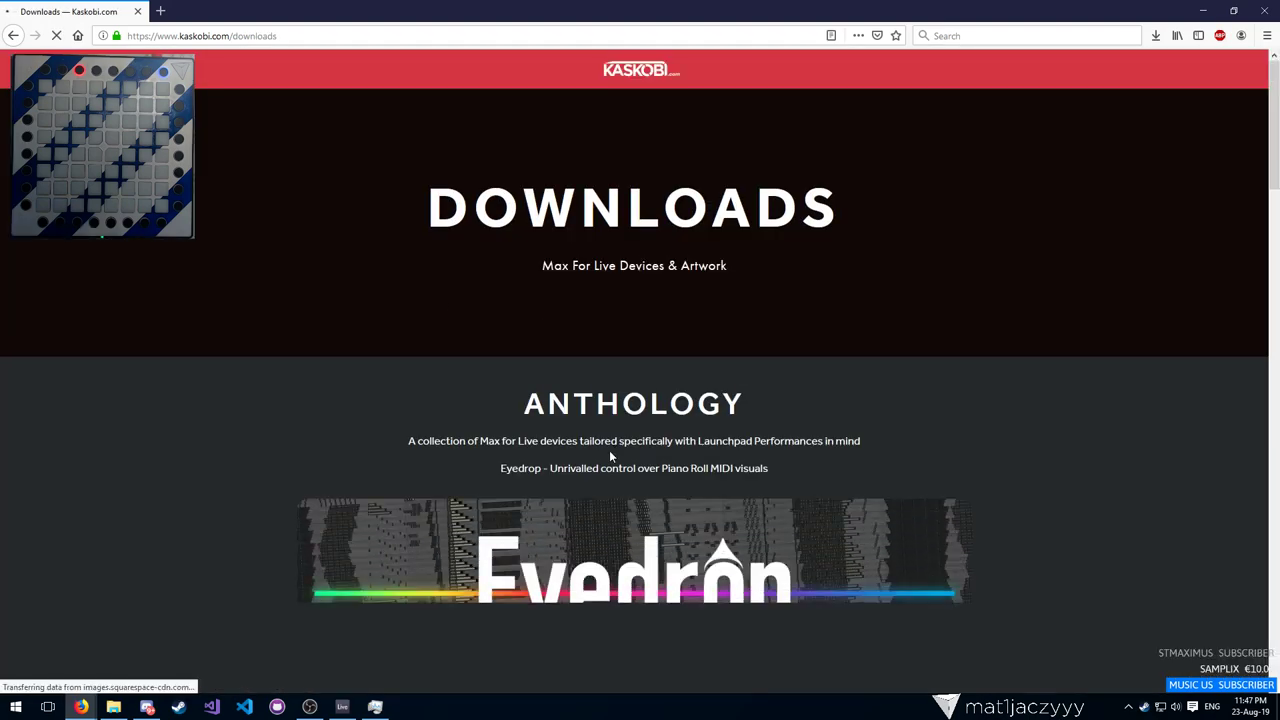
scroll(610, 455, down, 4)
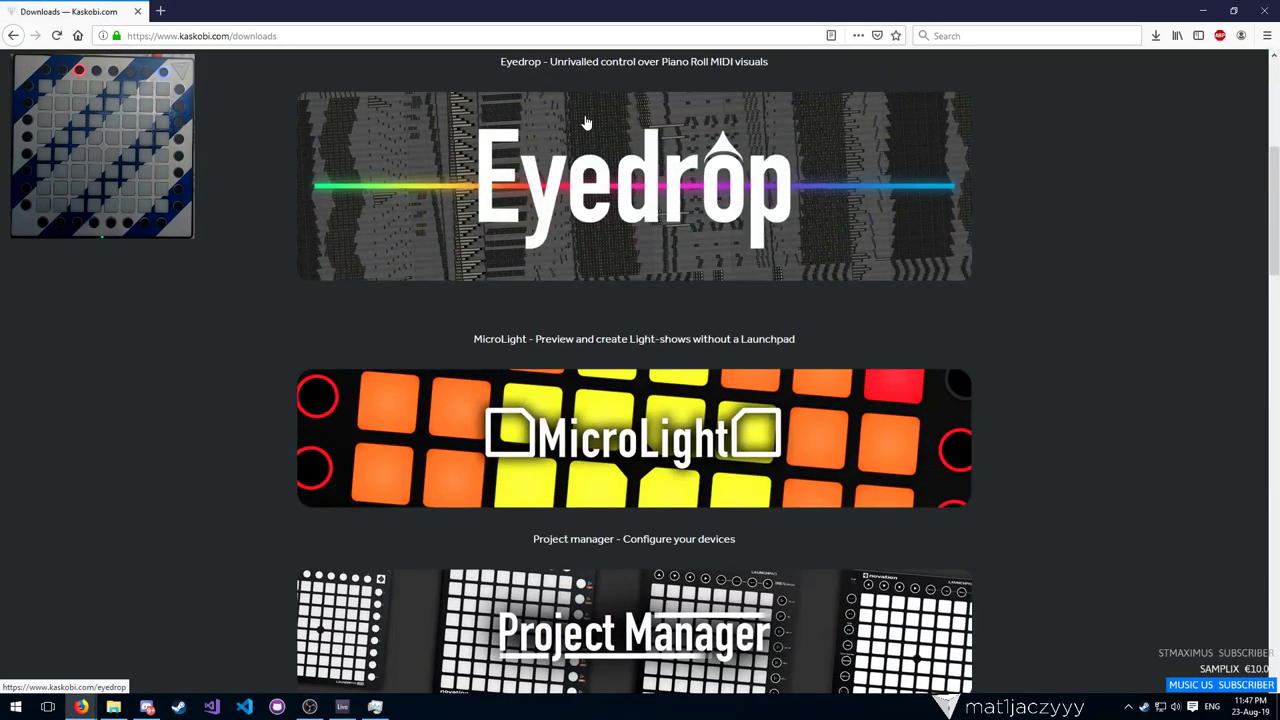
click(571, 244)
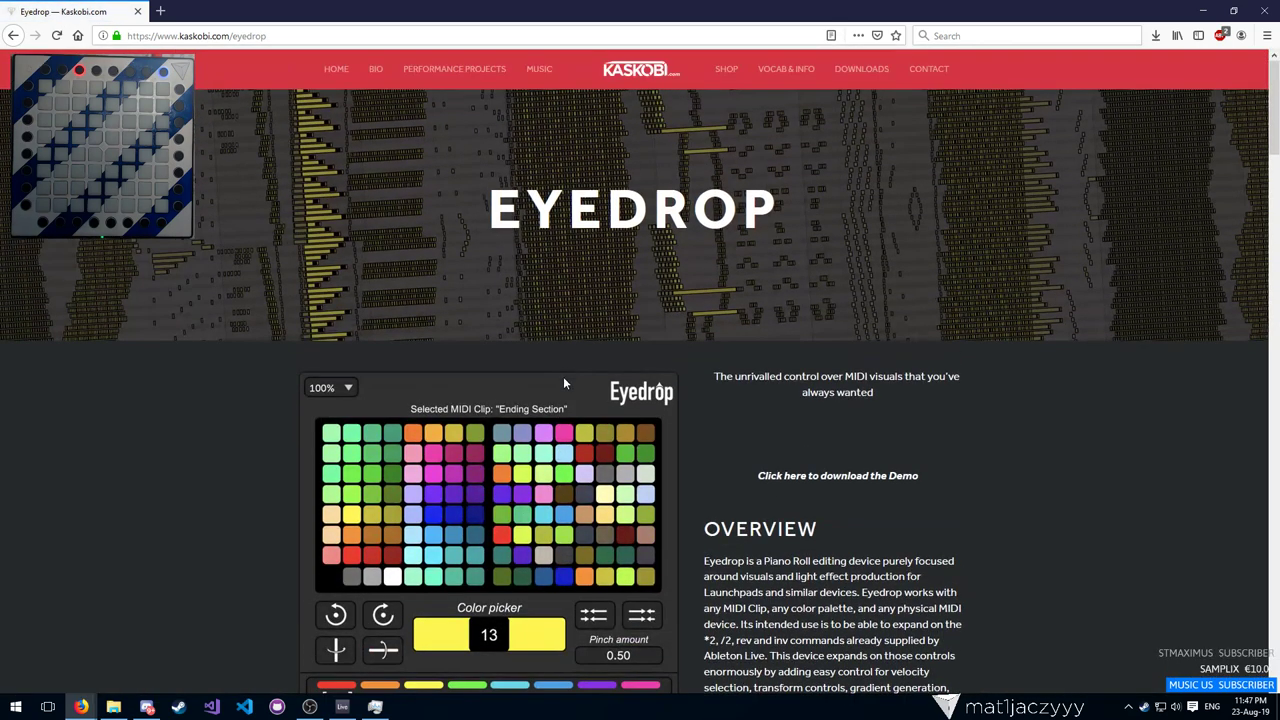
right_click(876, 263)
click(581, 194)
Switch back to Ableton Live and reopen the notes of the clip on the first MIDI track
click(342, 707)
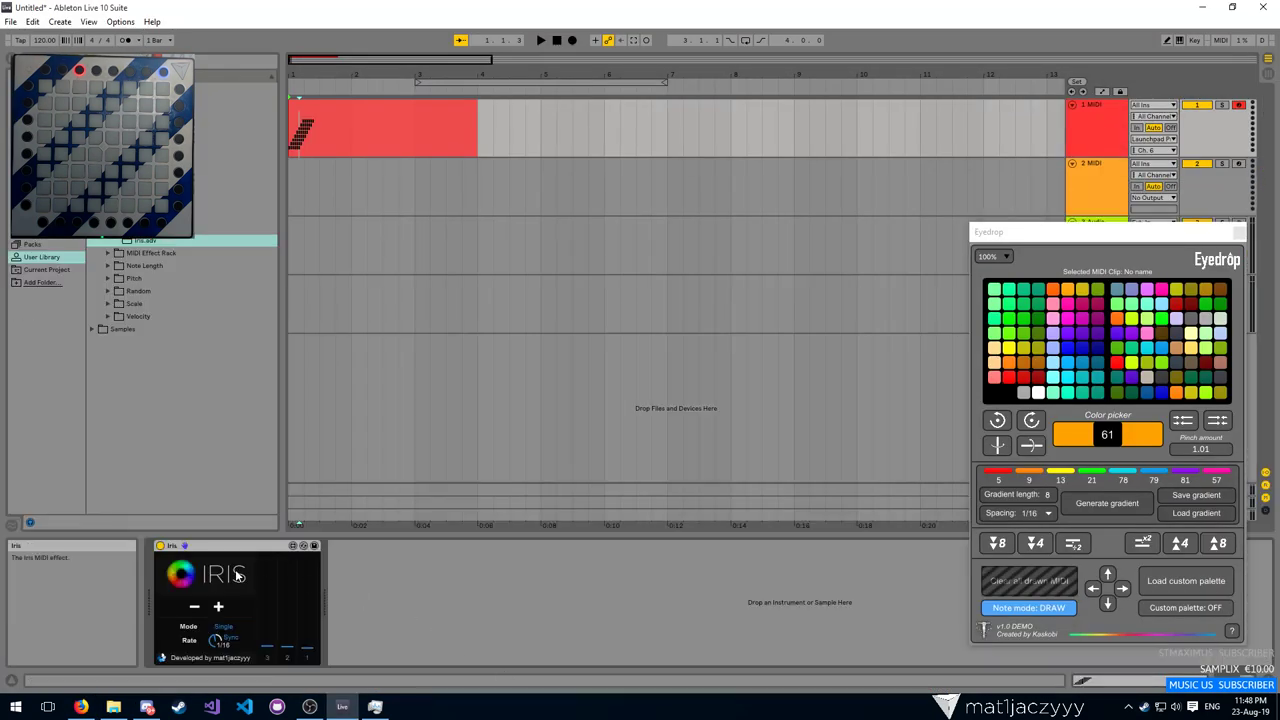
double_click(349, 132)
drag(483, 509, 352, 592)
click(527, 510)
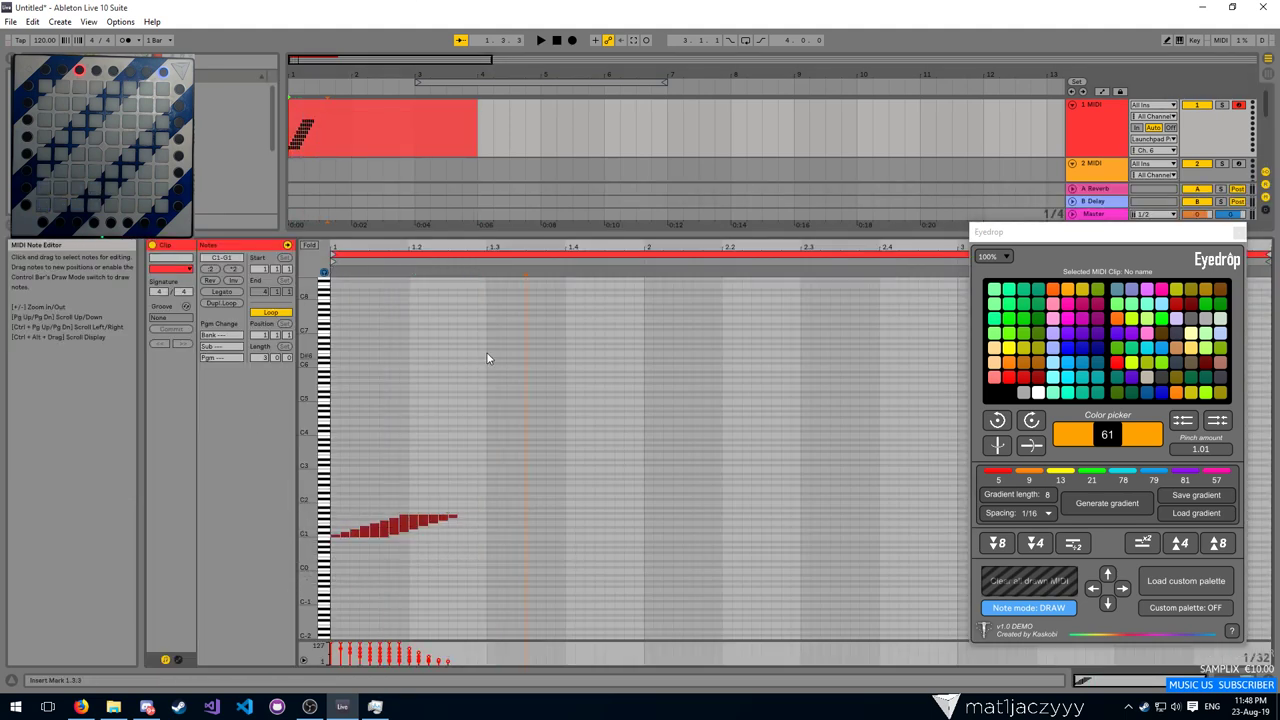
drag(341, 247, 354, 330)
key(minus)
key(minus)
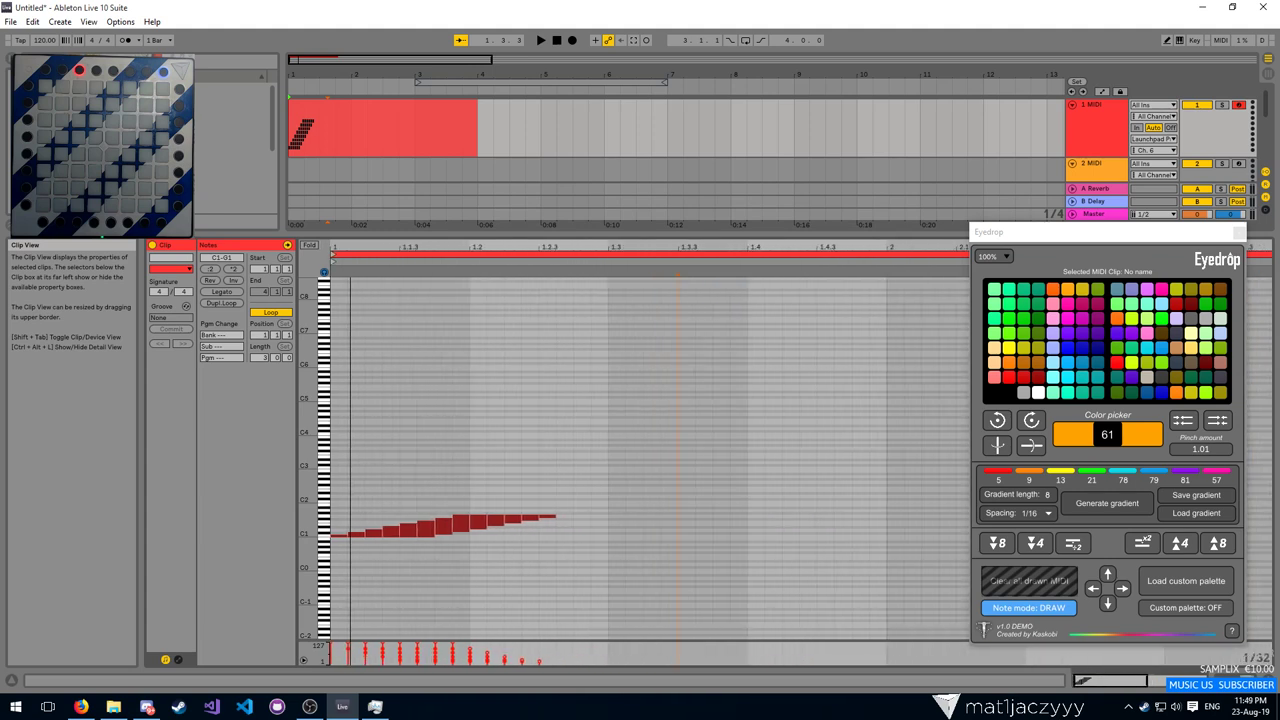
click(432, 369)
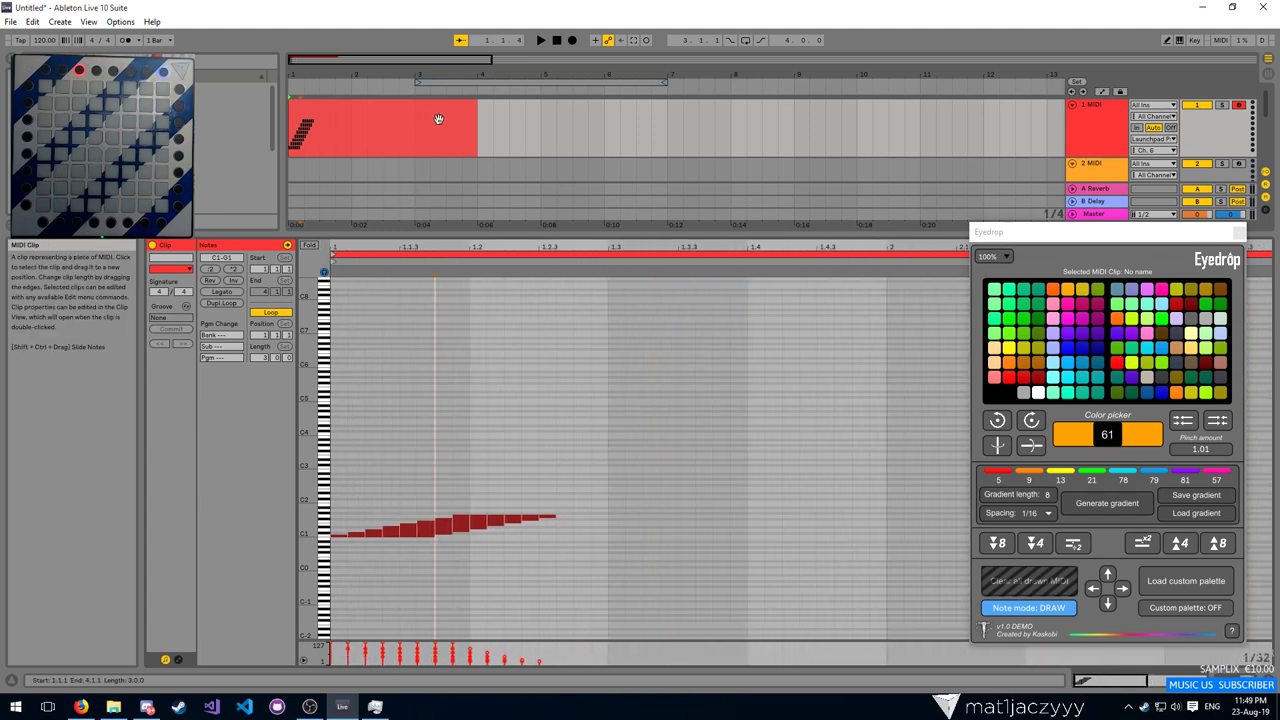
double_click(1108, 133)
click(438, 146)
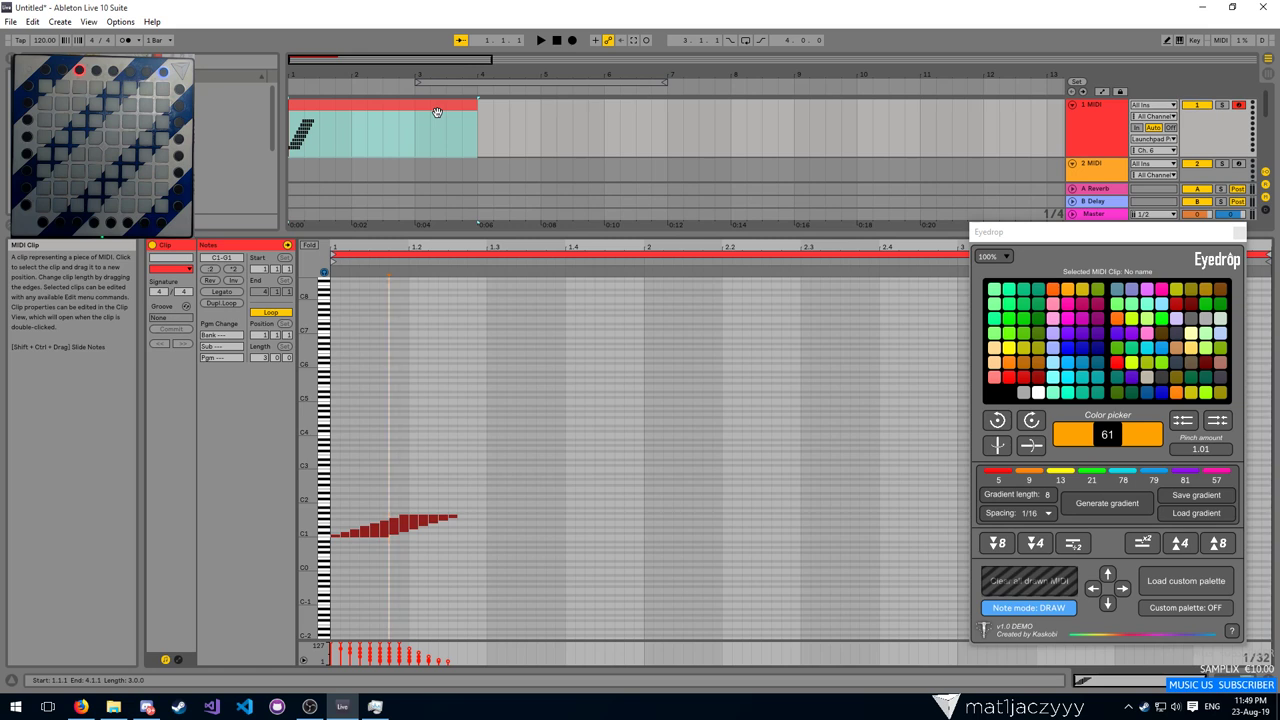
click(1077, 589)
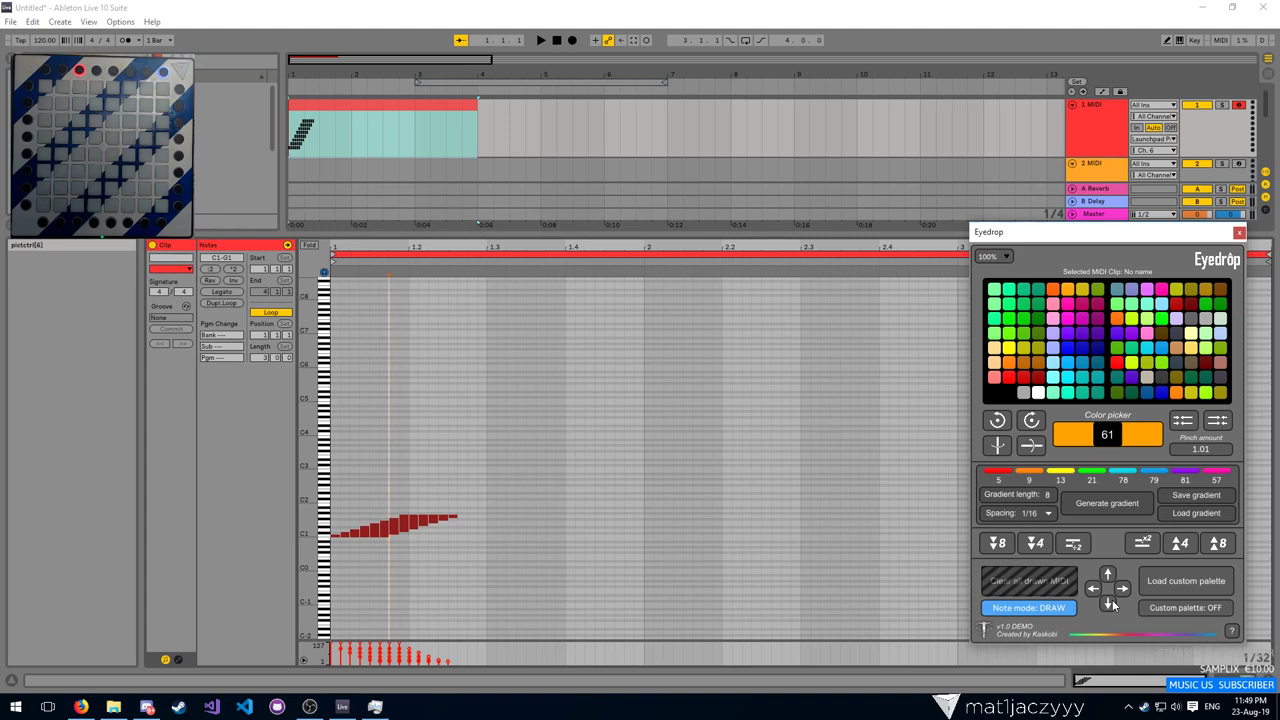
Delete all notes from the clip and enter a rising run of seven 1/32 notes from E2 to G3
click(533, 574)
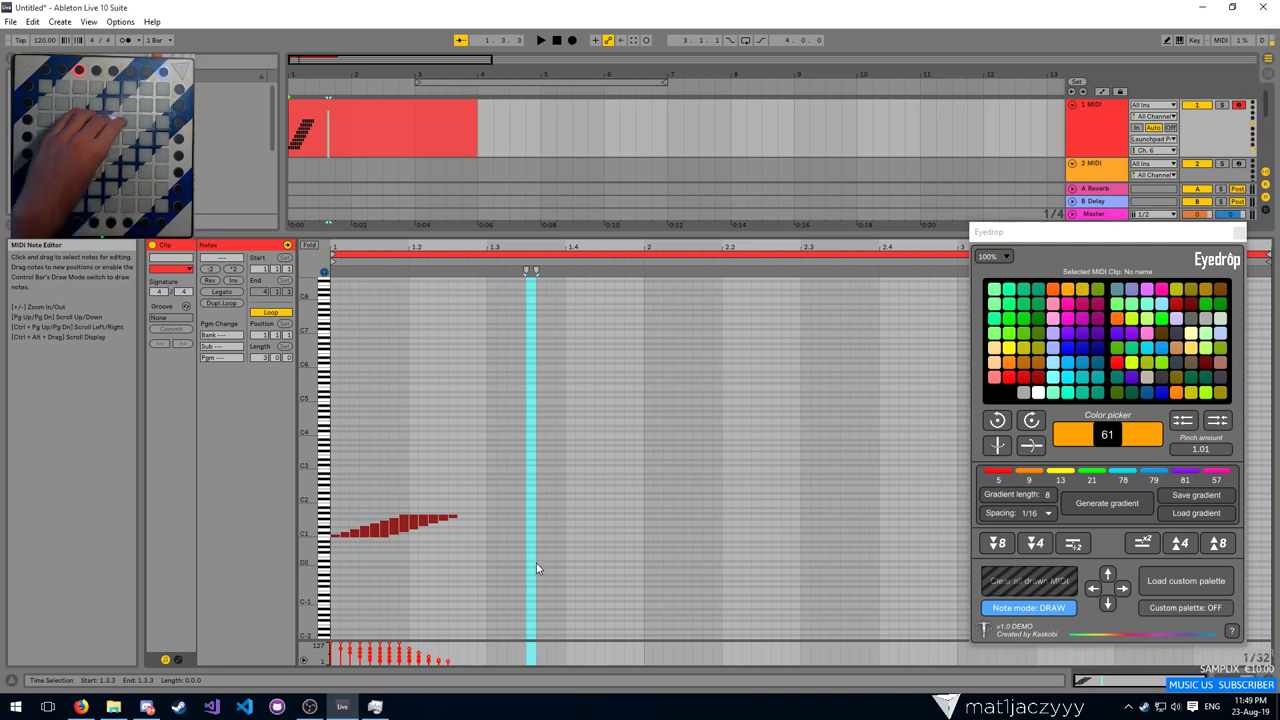
drag(516, 481, 332, 580)
key(Delete)
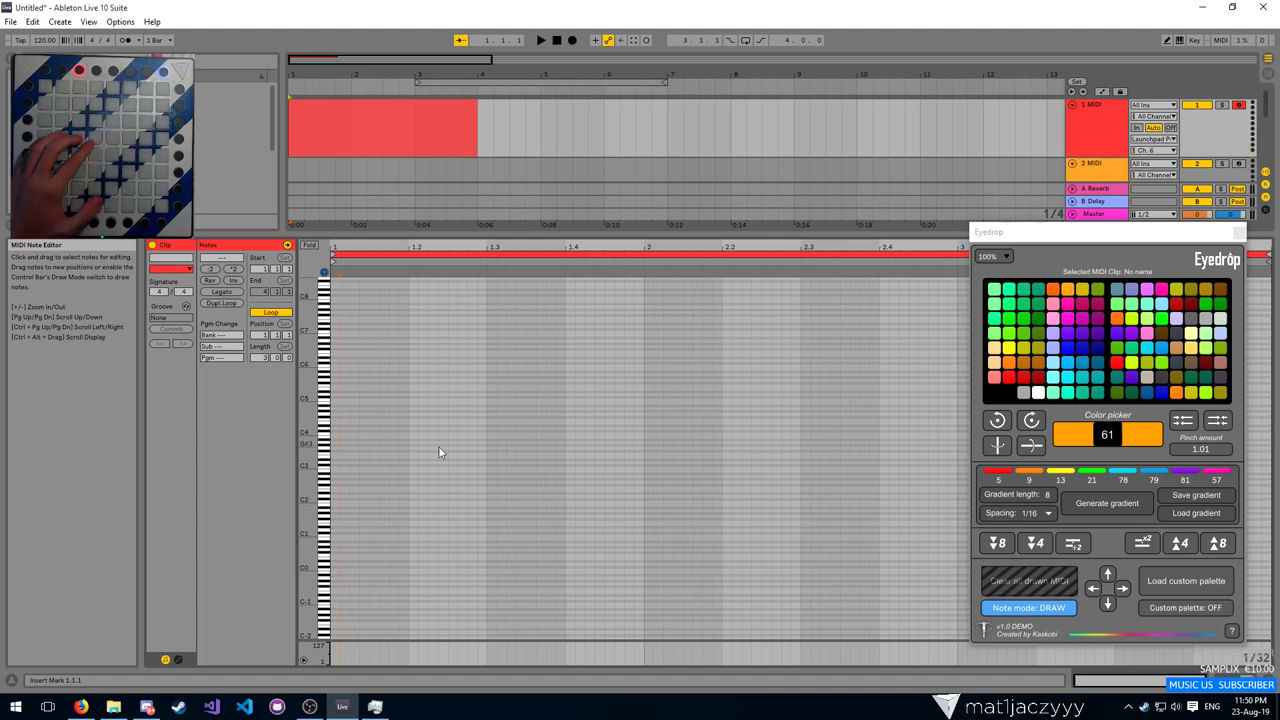
drag(304, 388, 308, 398)
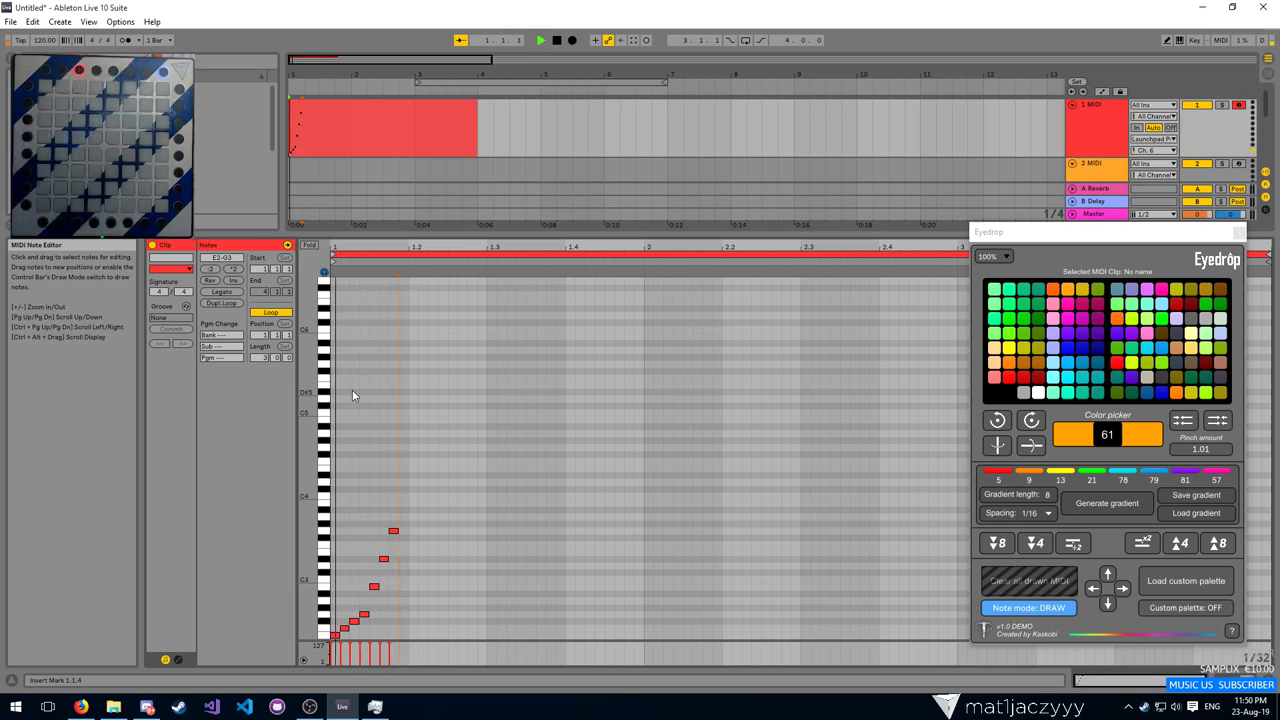
Transpose all notes in the clip up four semitones and play the clip to preview the shifted light effect
key(ctrl+a)
scroll(419, 546, down, 1)
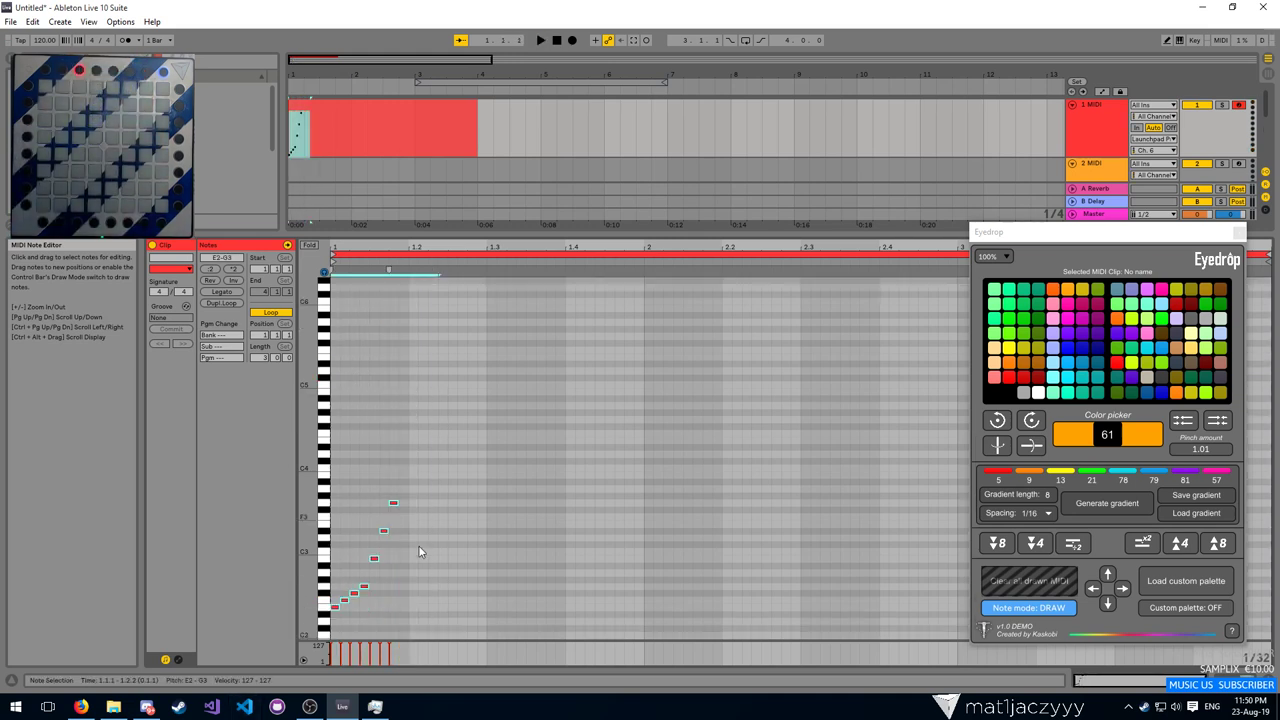
key(Up)
key(space)
key(Up)
key(Up)
key(Up)
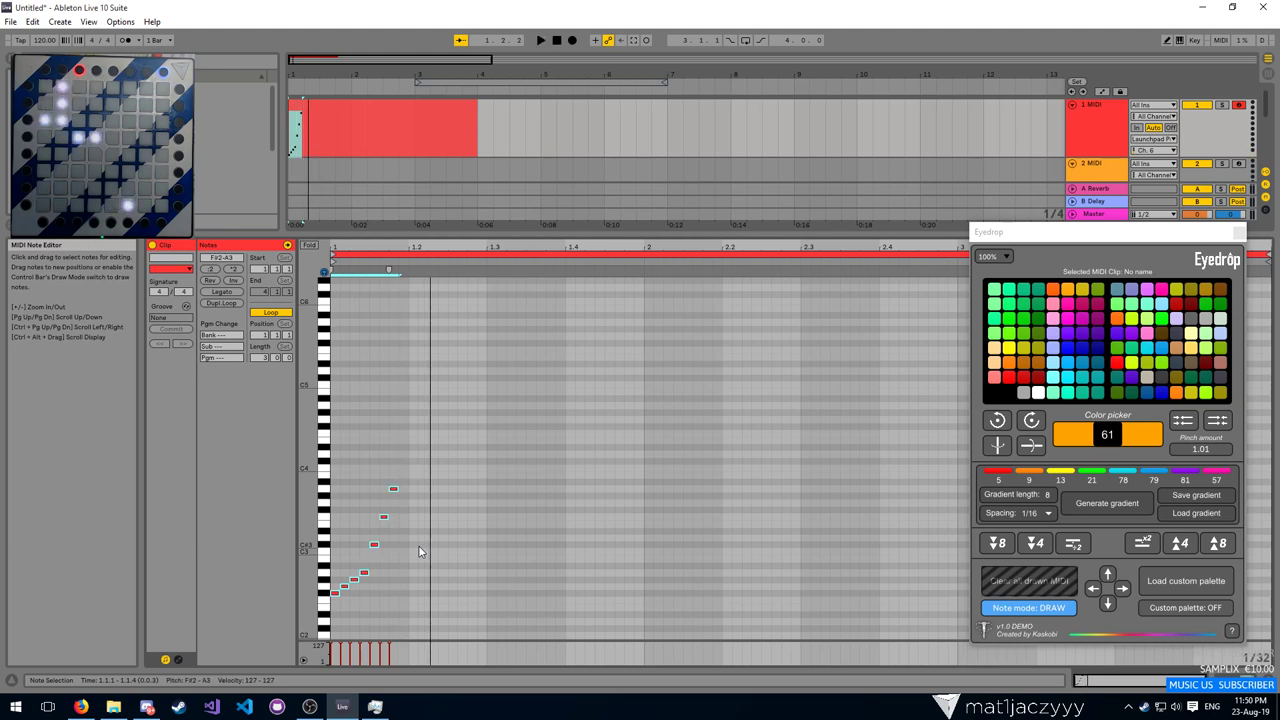
key(space)
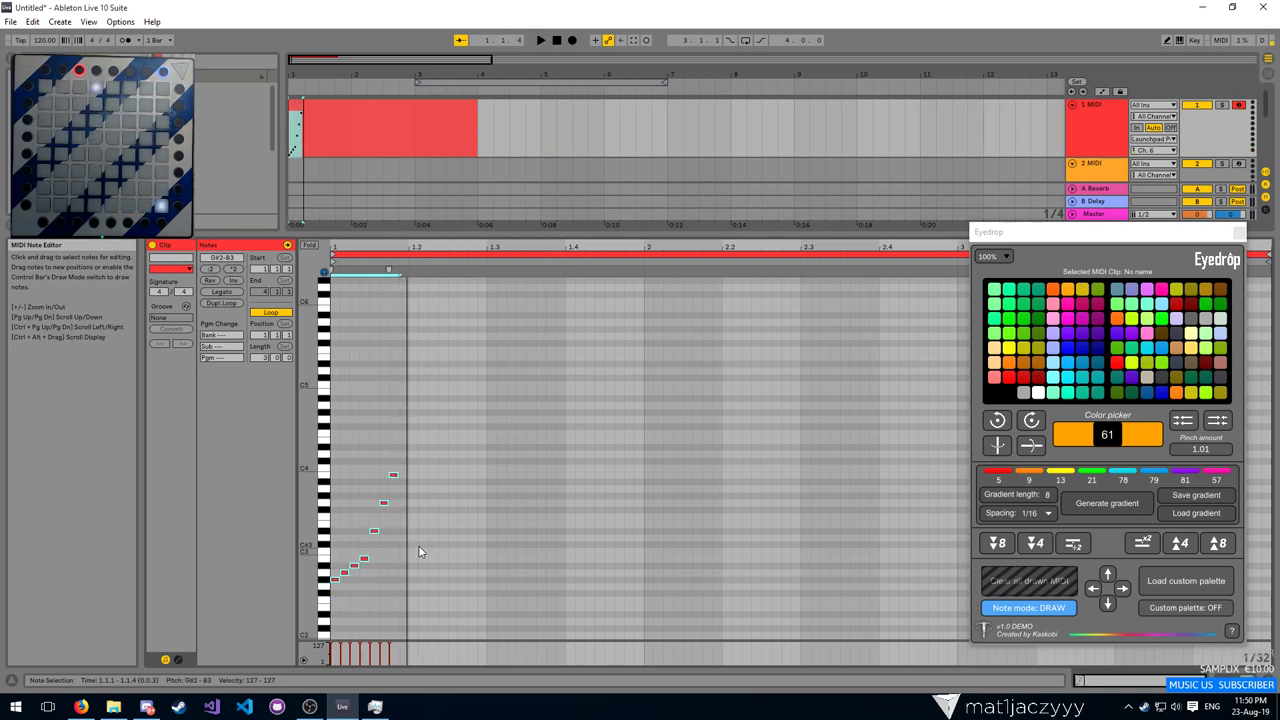
Transpose the selected notes back down four semitones
key(Down)
key(Down)
key(Down)
key(Down)
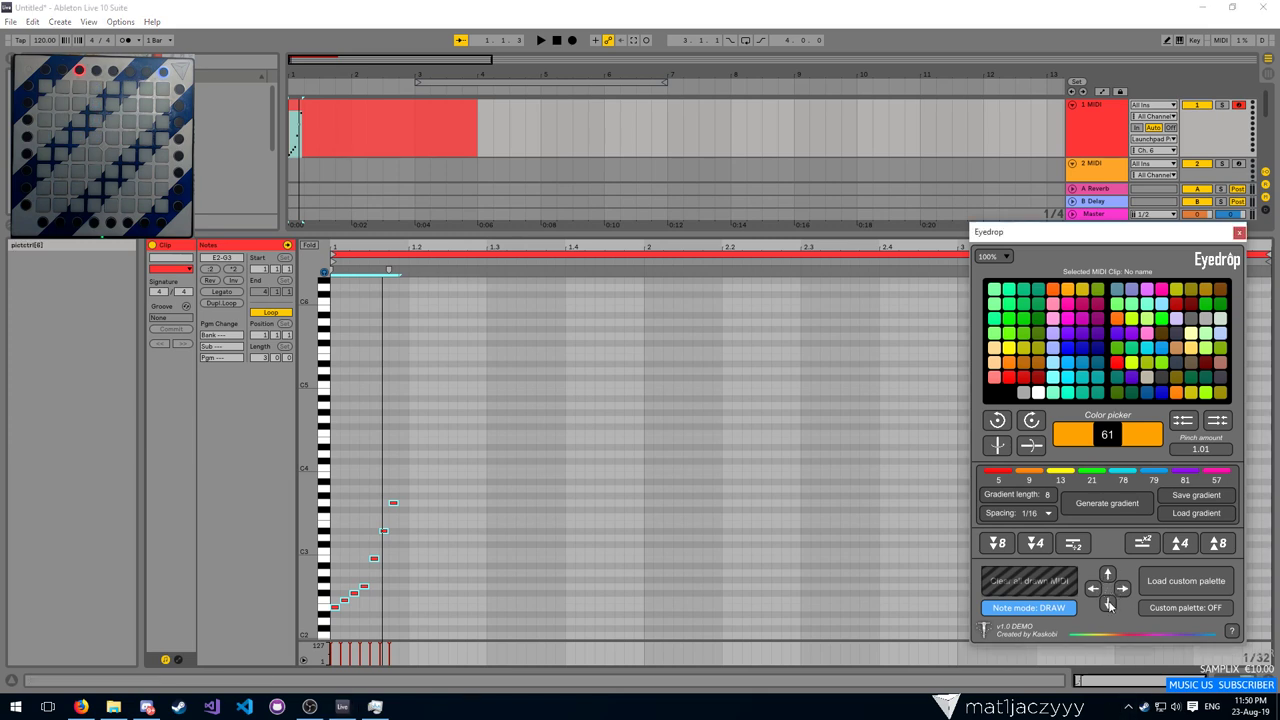
Read Eyedrop's help overlay for the Shift Effect arrows, close it, and deselect the clip's notes
click(1232, 630)
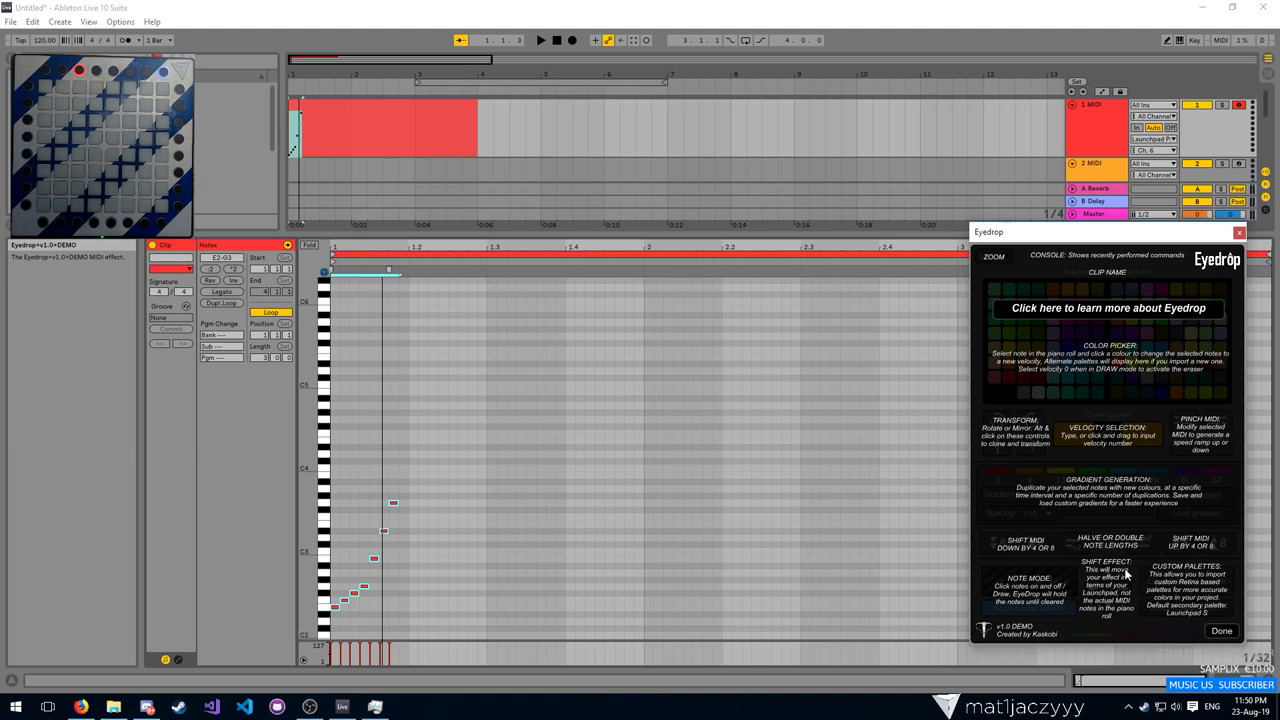
click(1222, 631)
click(1226, 636)
click(1233, 634)
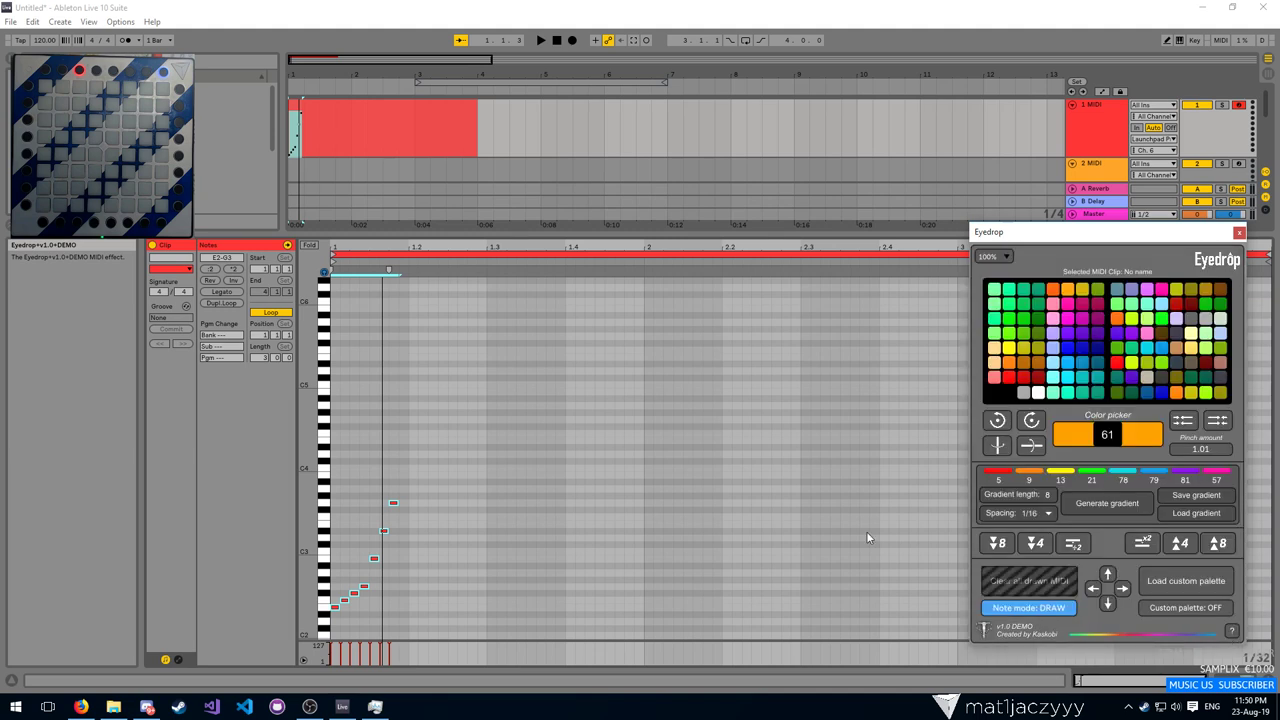
click(750, 529)
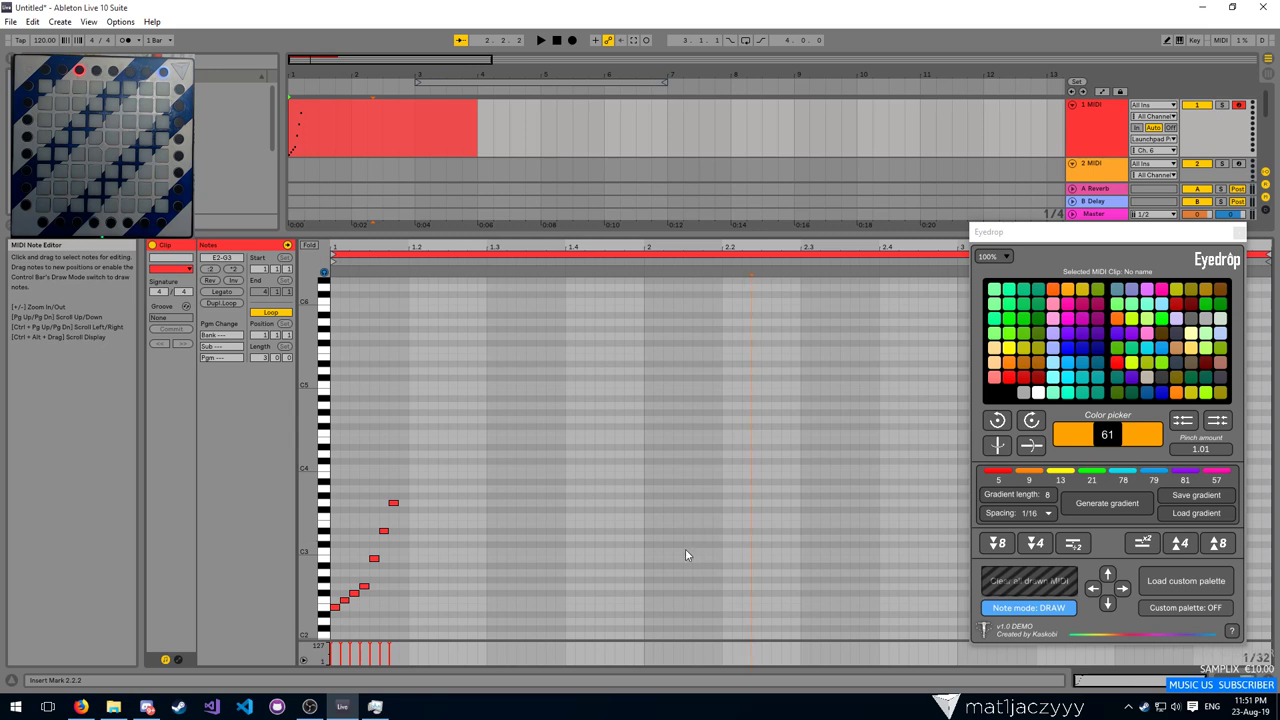
Switch to File Explorer and open the apollo-studio folder
key(super)
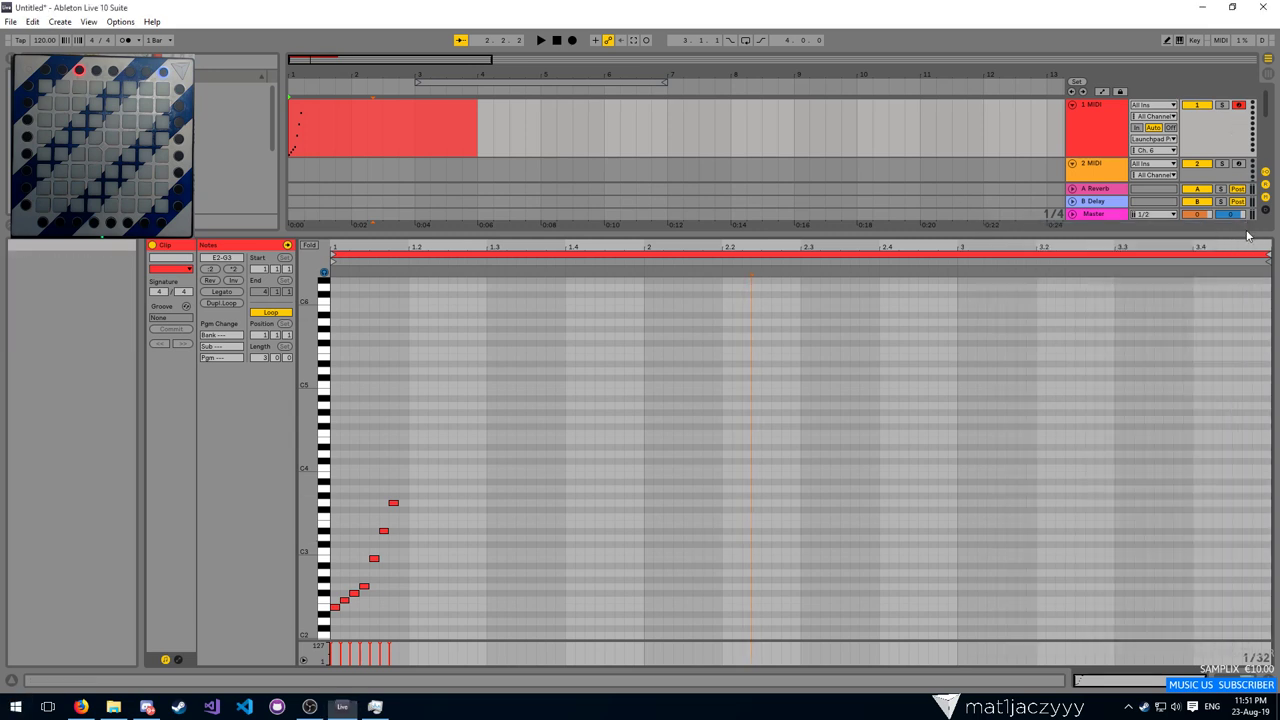
text(a)
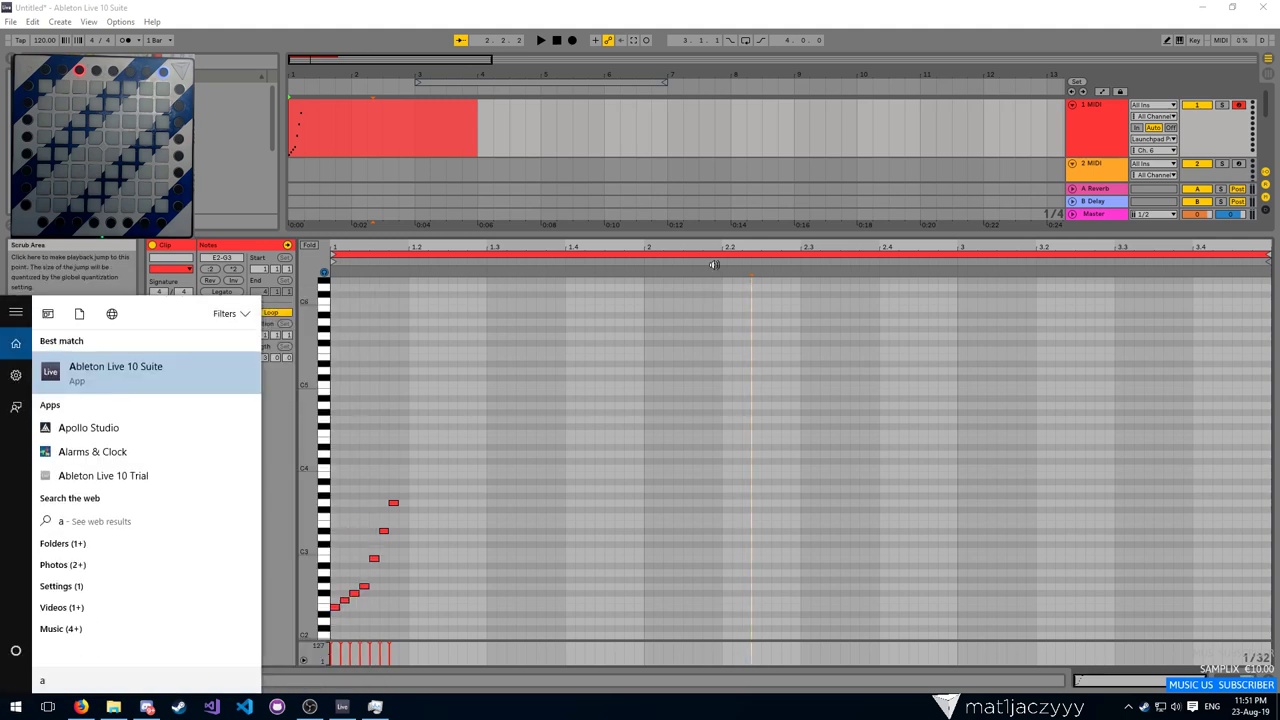
key(super+e)
click(403, 84)
text(apollo)
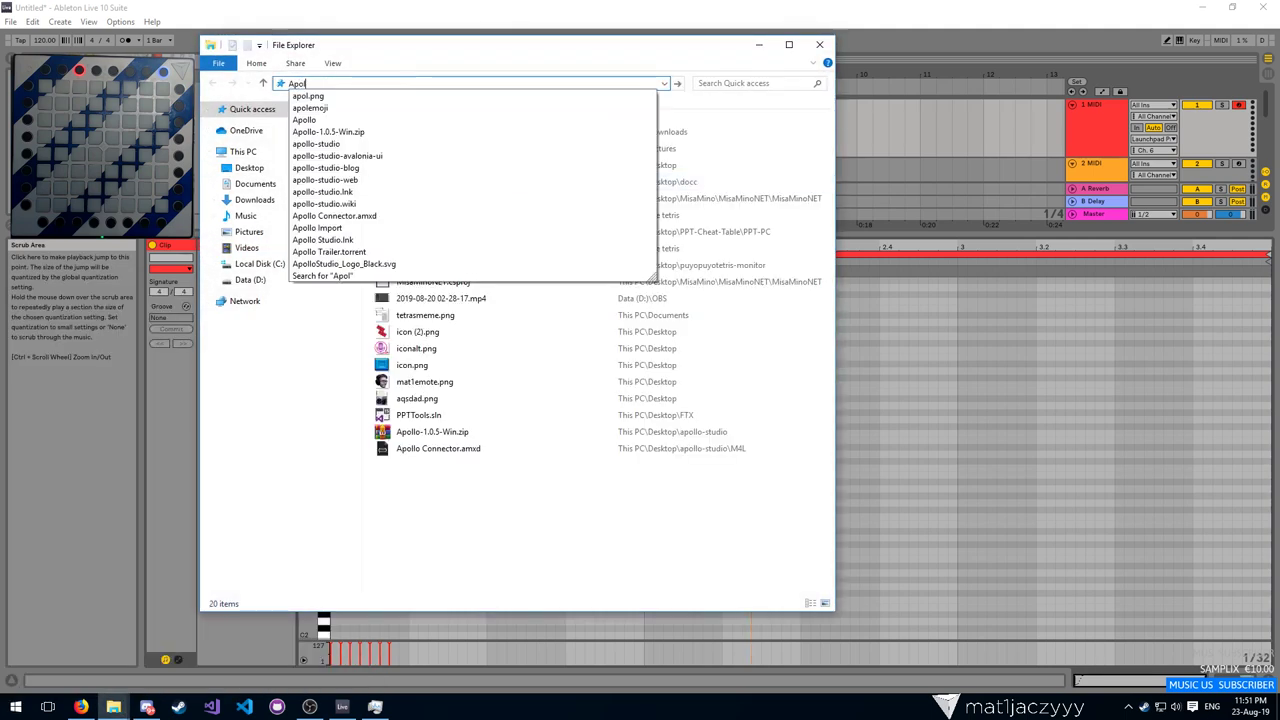
key(Return)
click(350, 85)
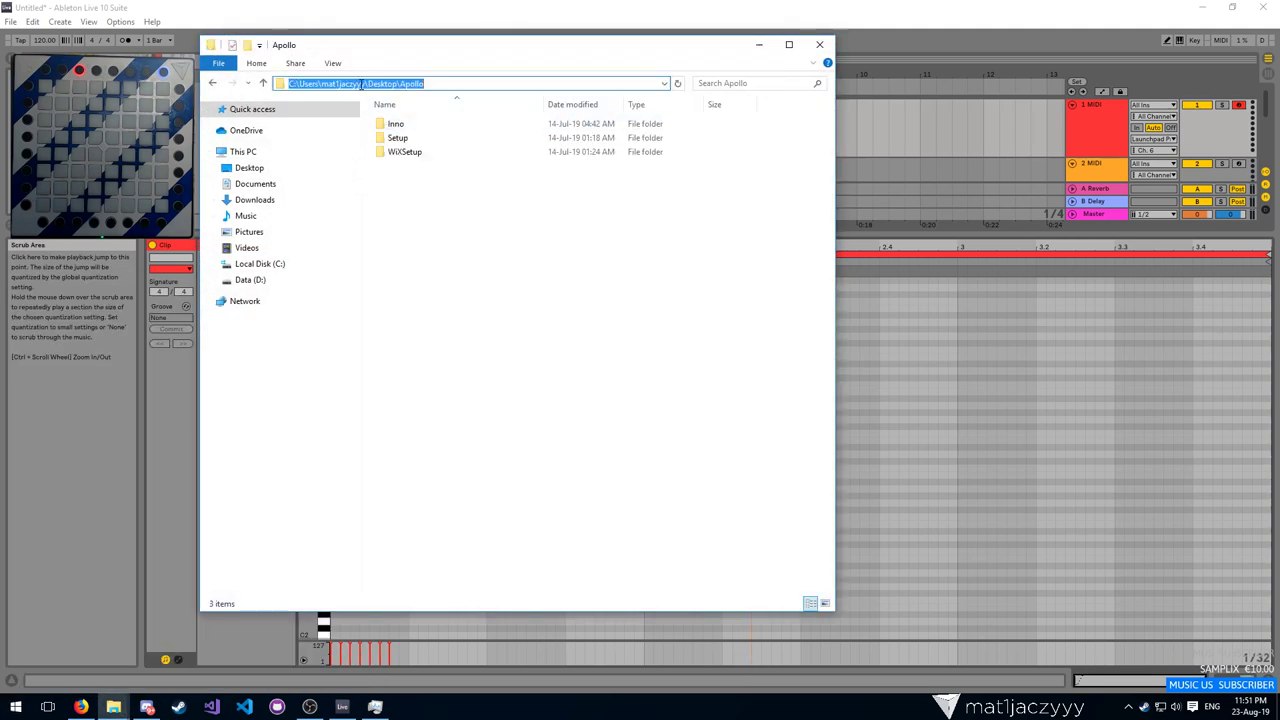
text(apollo-st)
key(Down)
key(Return)
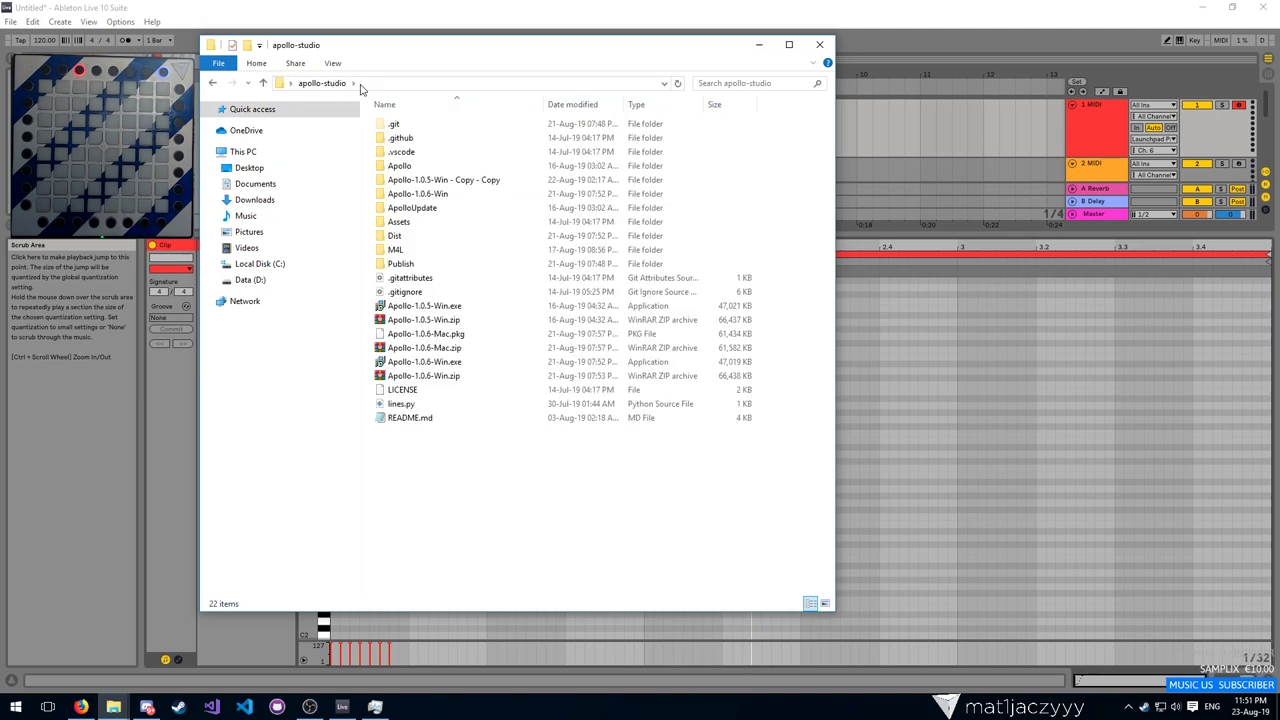
Open the Apollo subfolder of Apollo-1.0.6-Win and select Apollo.exe
double_click(462, 187)
double_click(400, 123)
scroll(450, 300, down, 7)
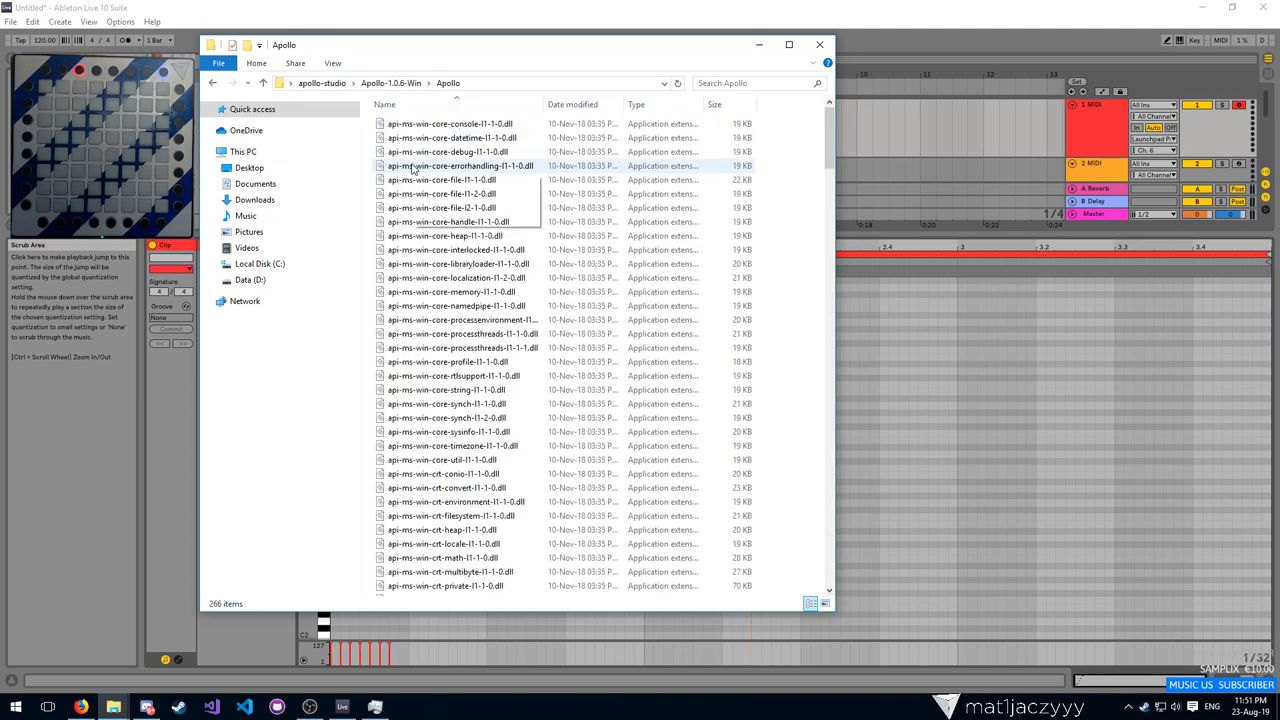
click(406, 420)
key(Return)
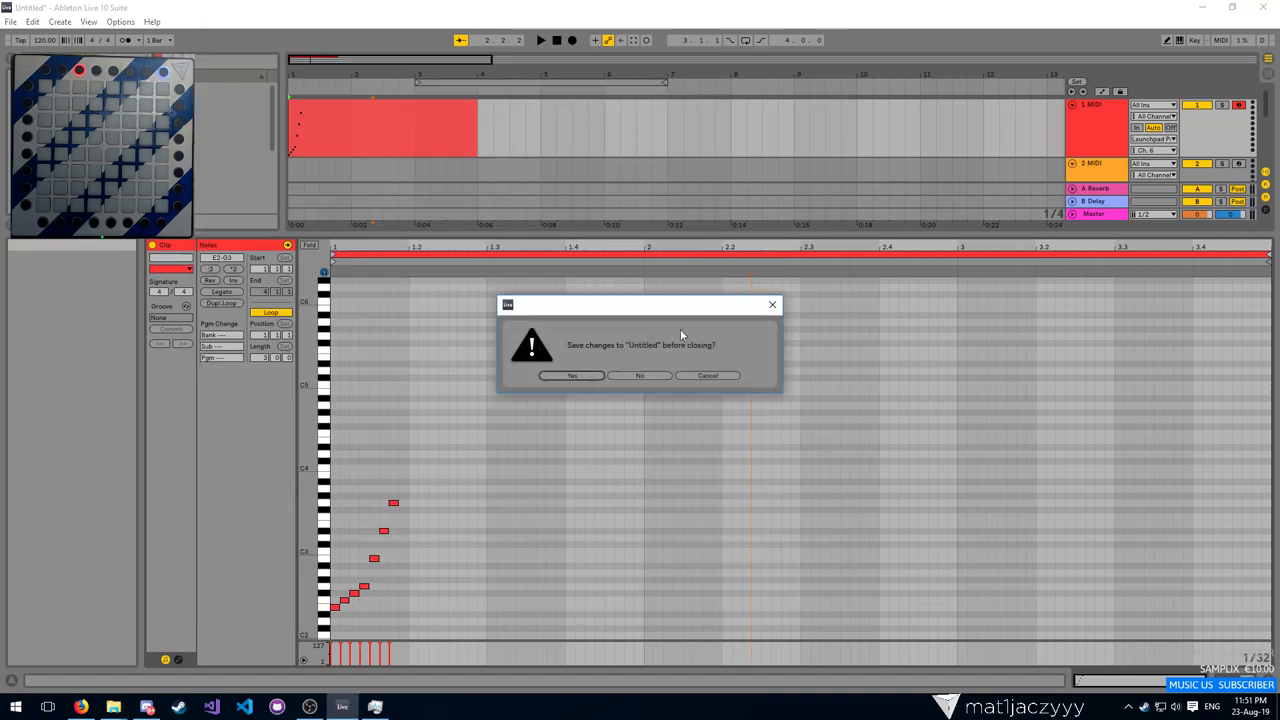
Close Live without saving, launch Apollo.exe with firewall access for public networks, and close the File Explorer window
click(652, 375)
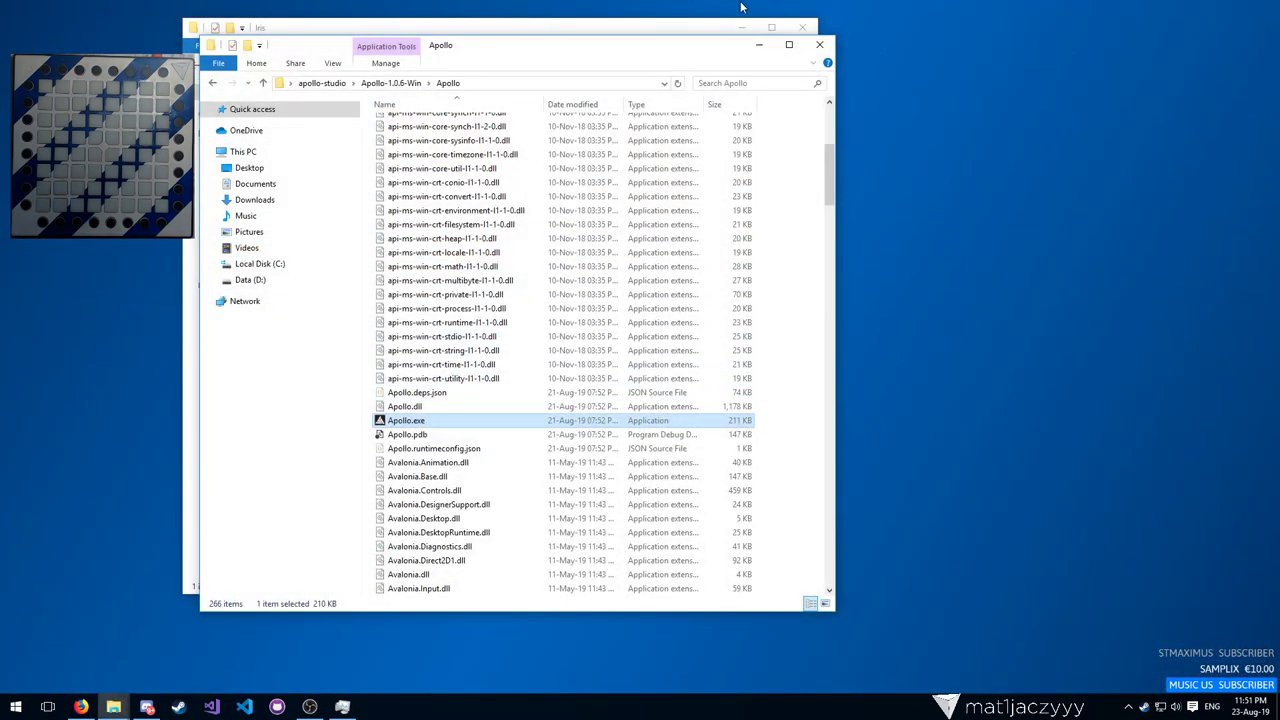
double_click(423, 424)
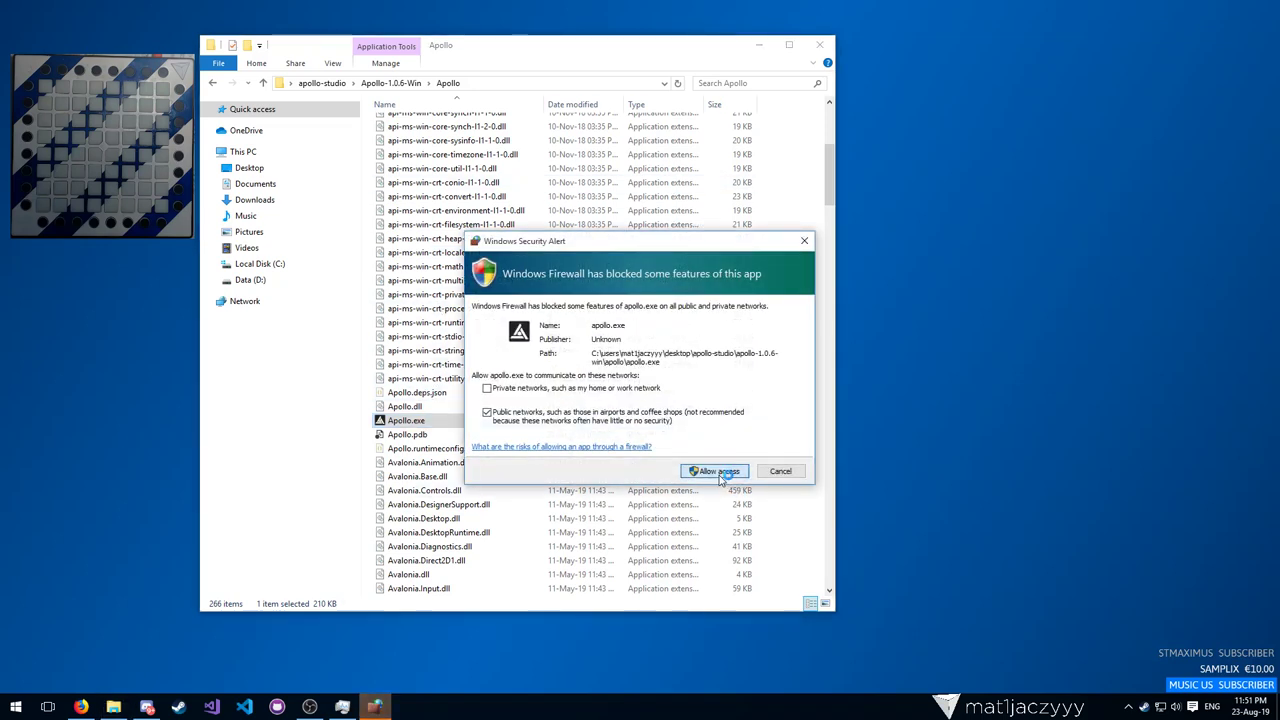
click(718, 471)
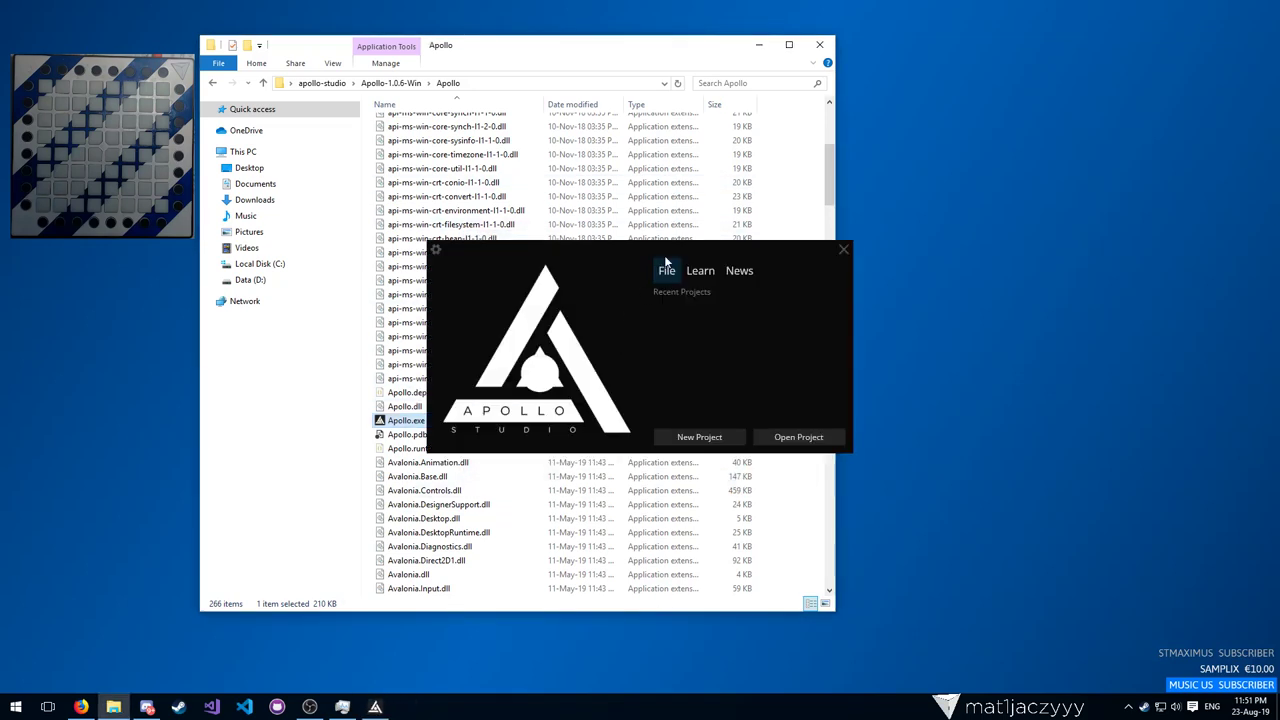
click(819, 44)
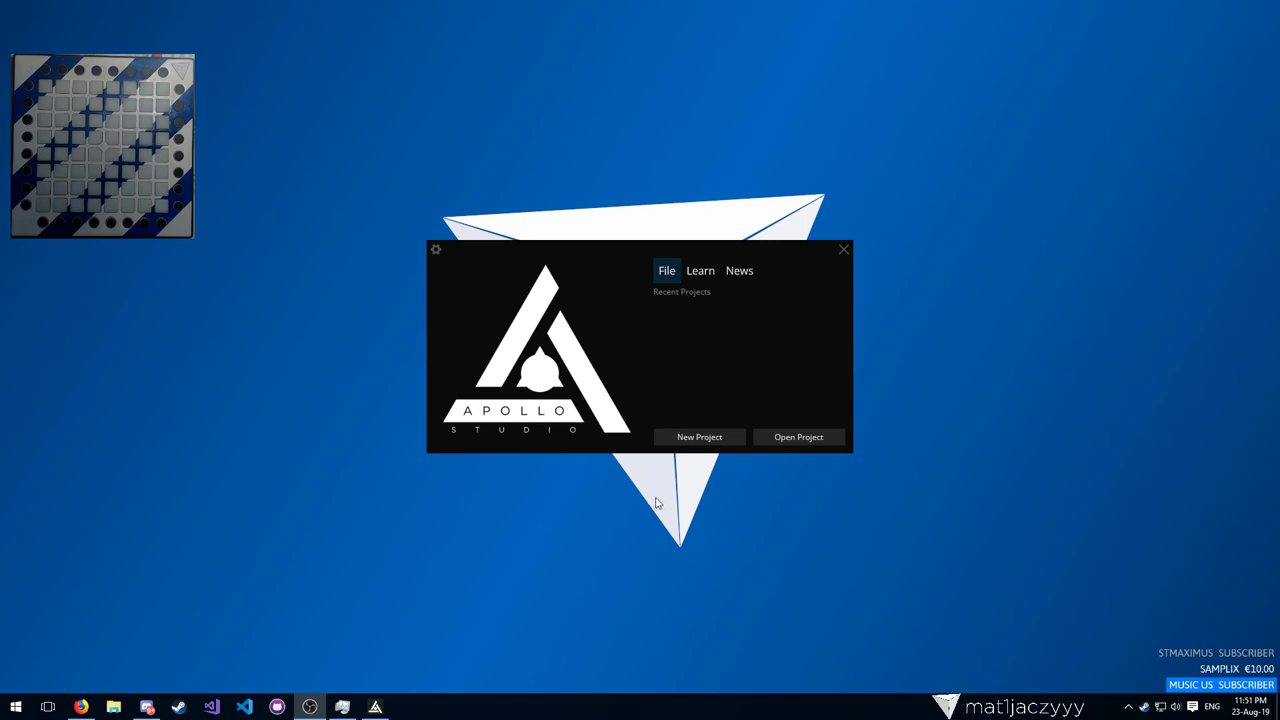
Create a new Apollo Studio project and delete the track assigned to Launchpad Open
click(680, 439)
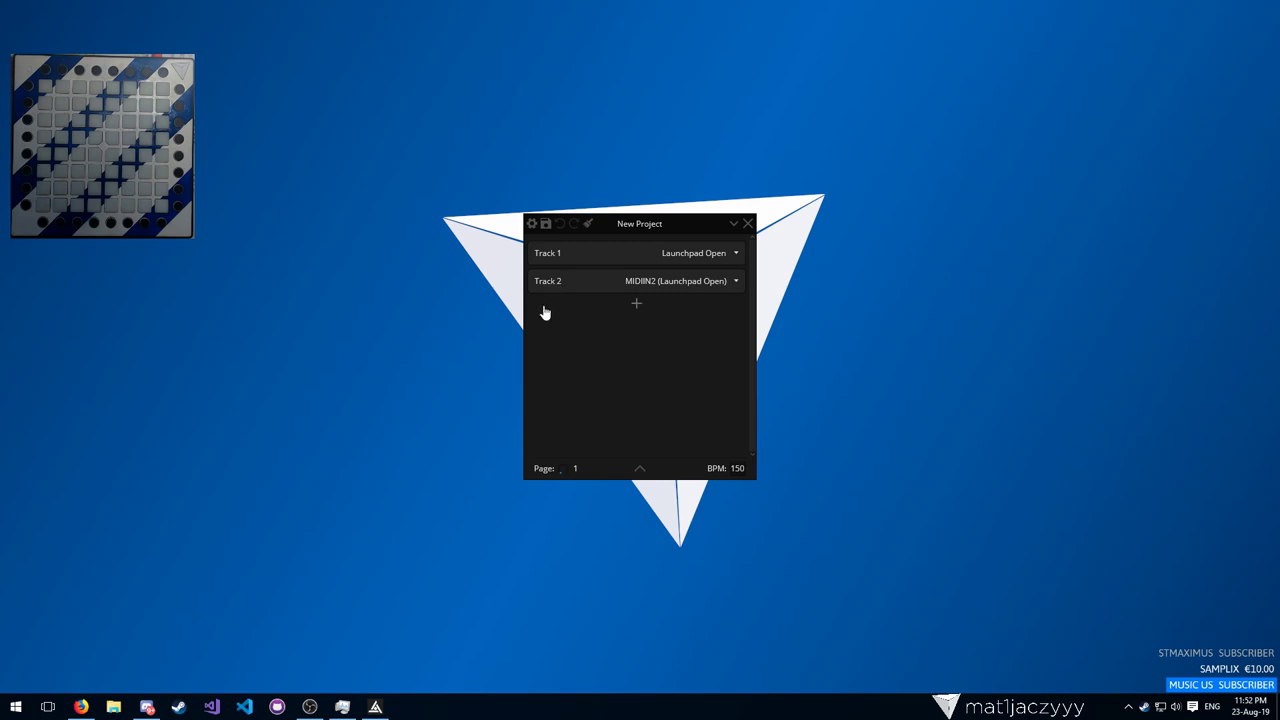
double_click(540, 256)
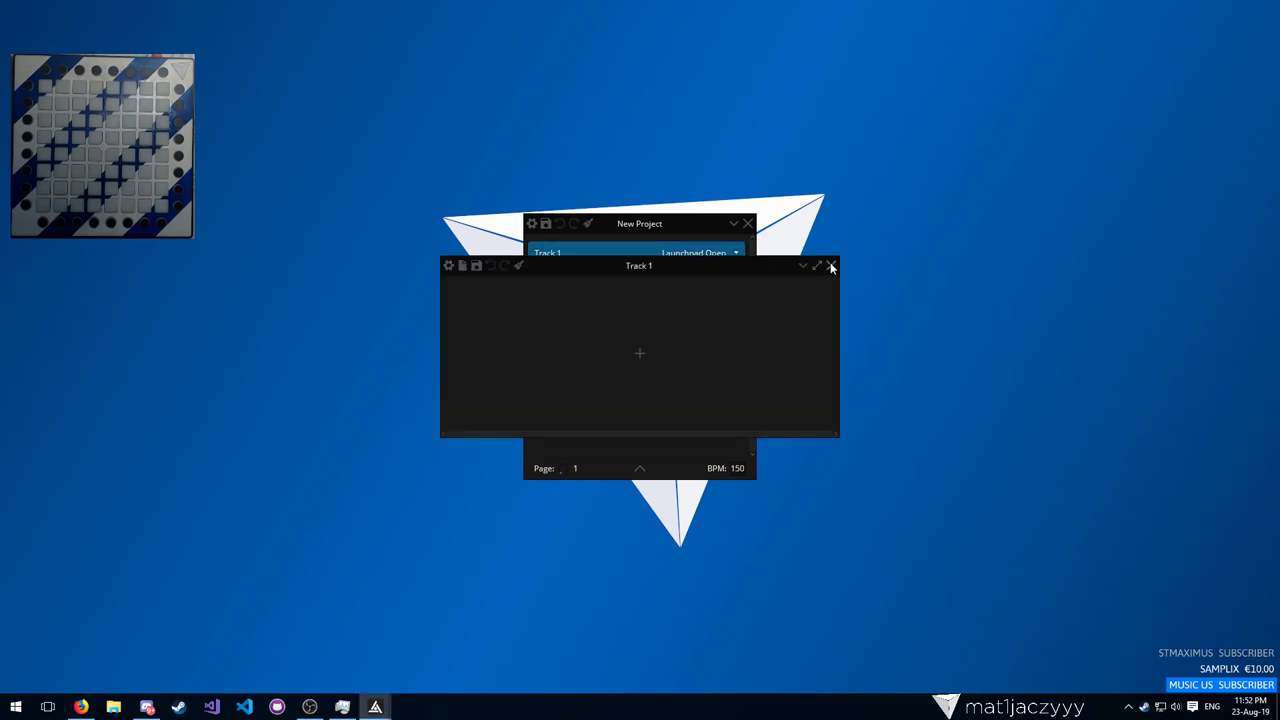
click(831, 266)
click(675, 281)
click(669, 297)
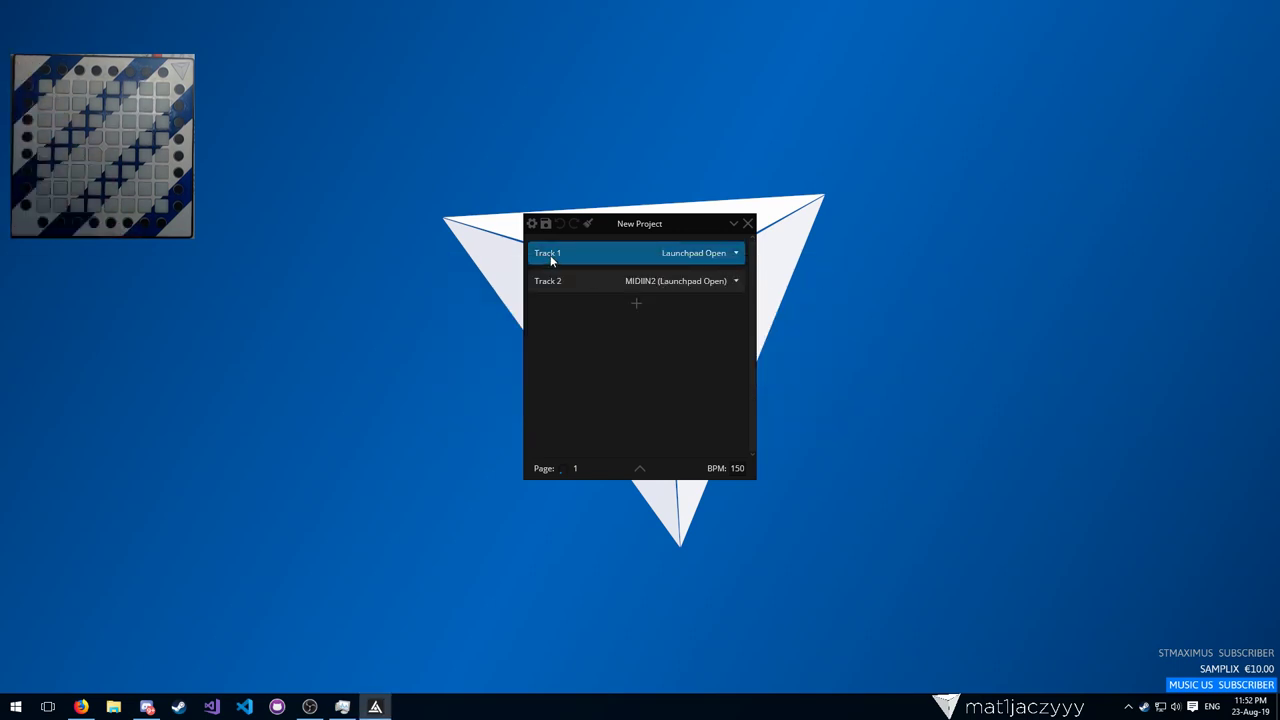
key(Delete)
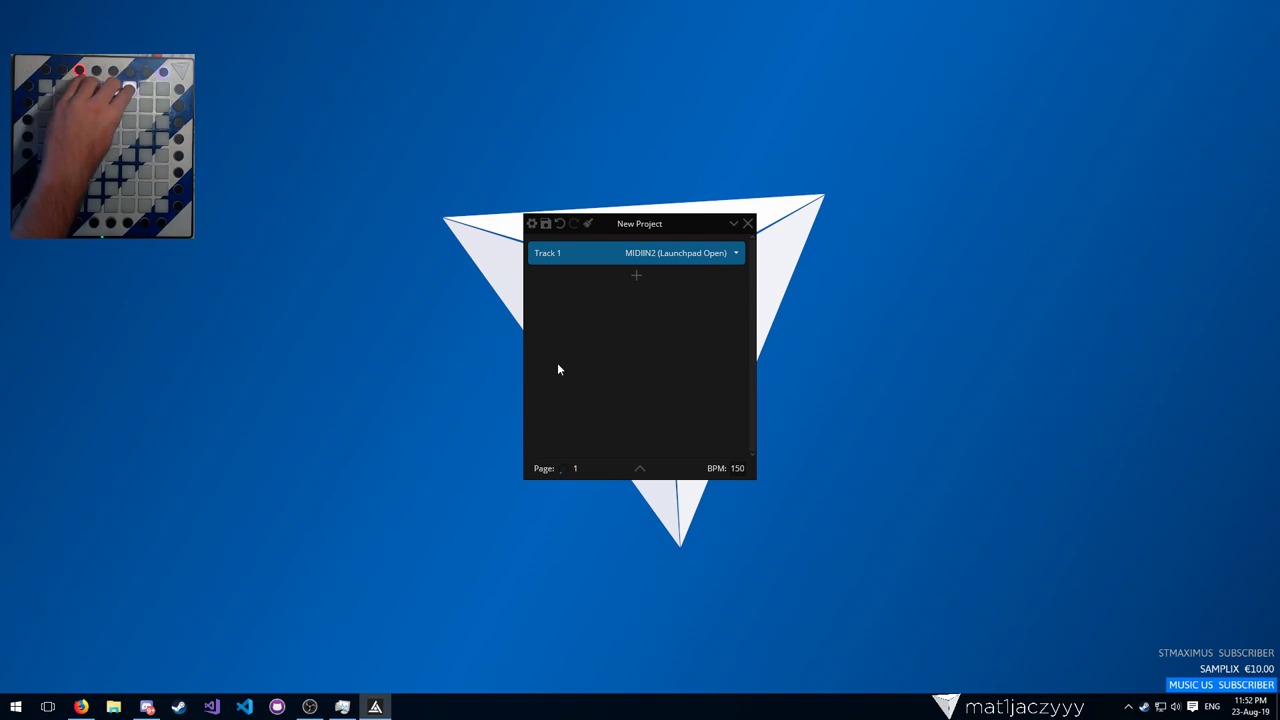
Open the device chain of the remaining track assigned to MIDIIN2 (Launchpad Open)
double_click(552, 256)
click(639, 353)
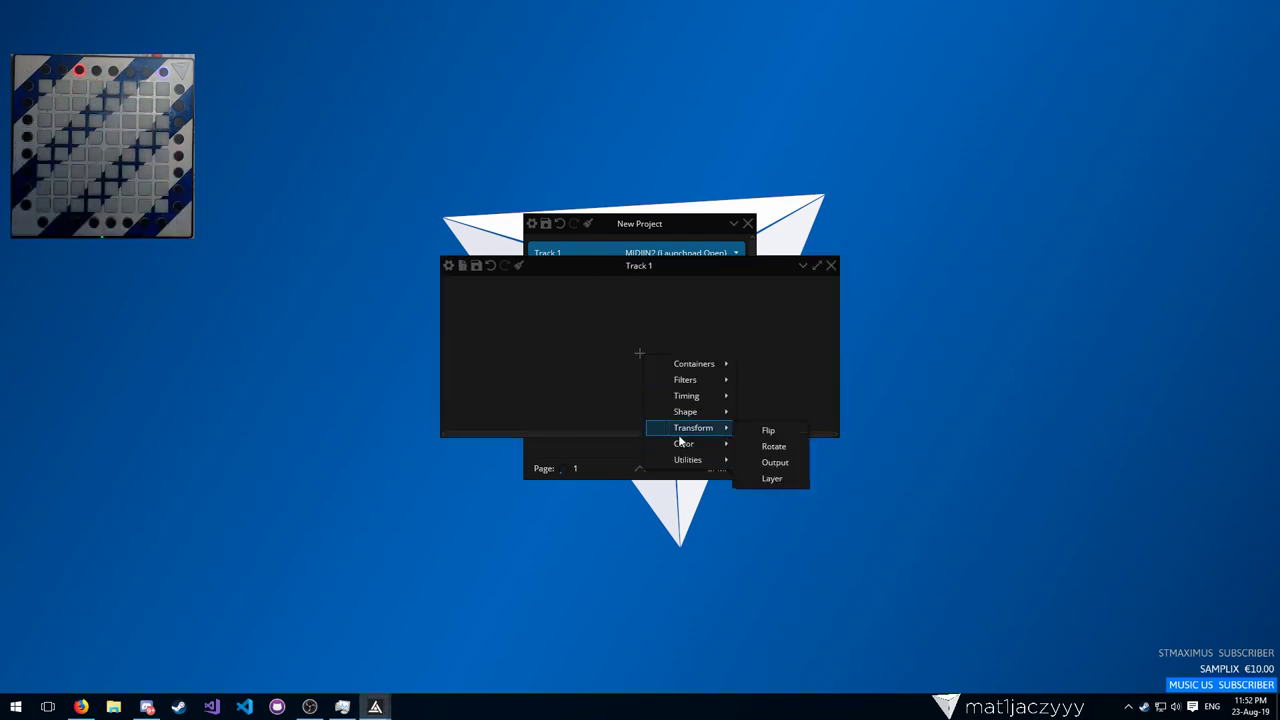
click(772, 350)
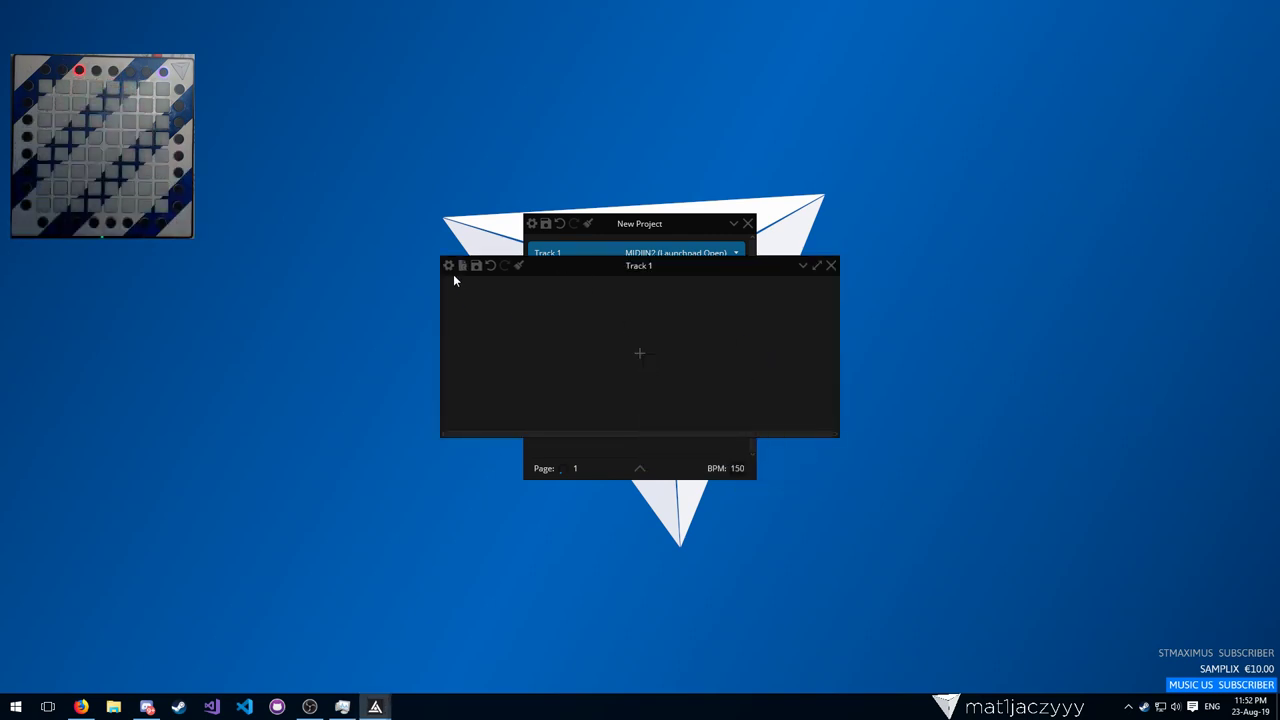
Look through the Preferences, checking the Launchpad configuration, and close them
key(ctrl+comma)
scroll(576, 257, down, 8)
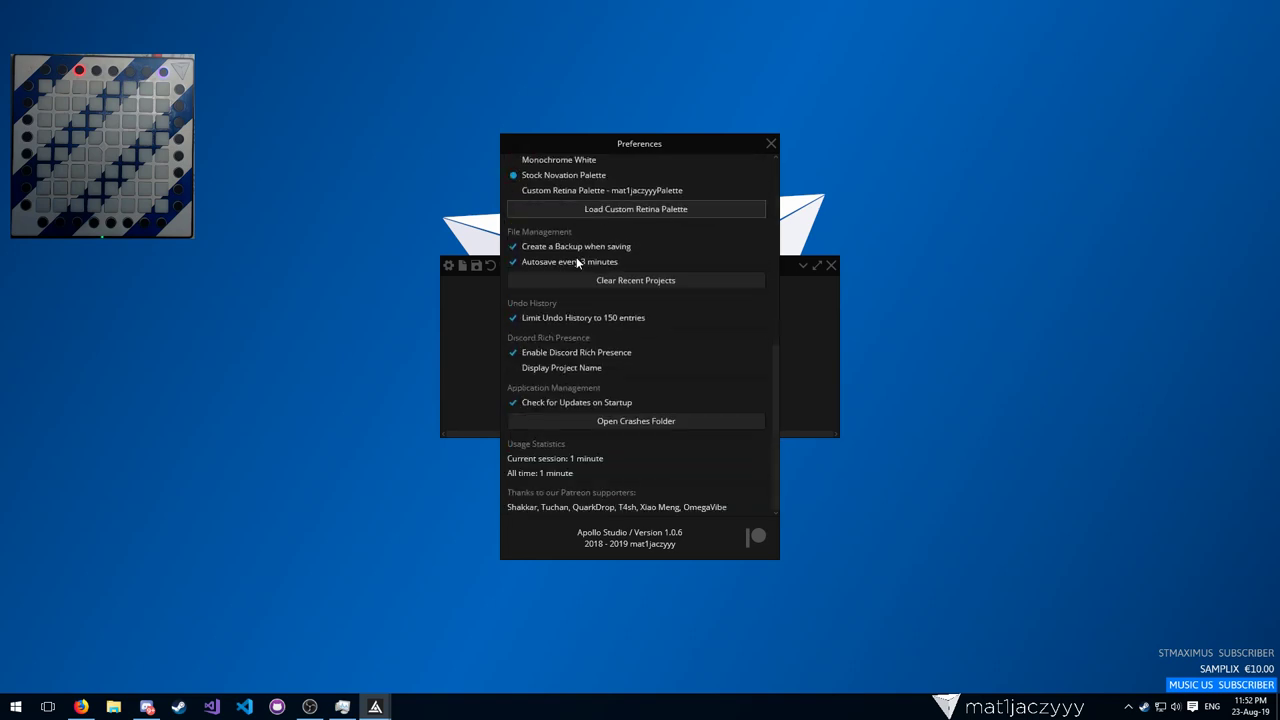
scroll(576, 257, up, 5)
scroll(576, 262, up, 4)
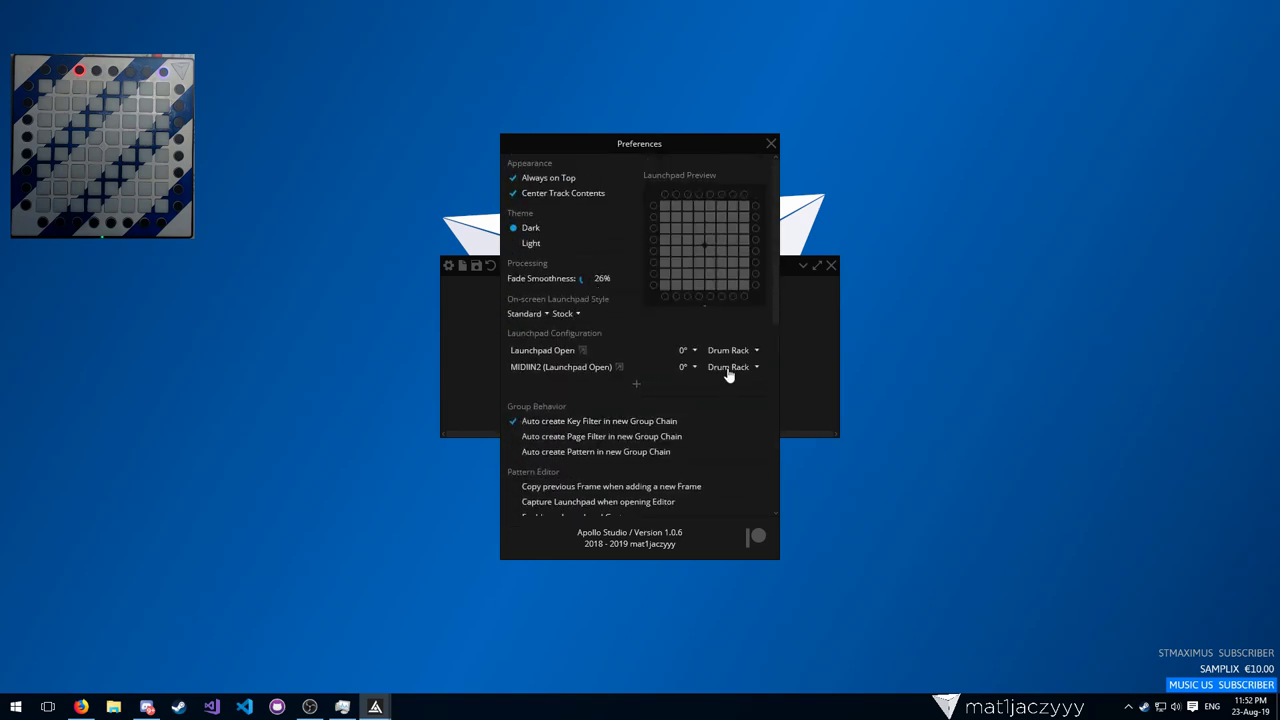
click(770, 144)
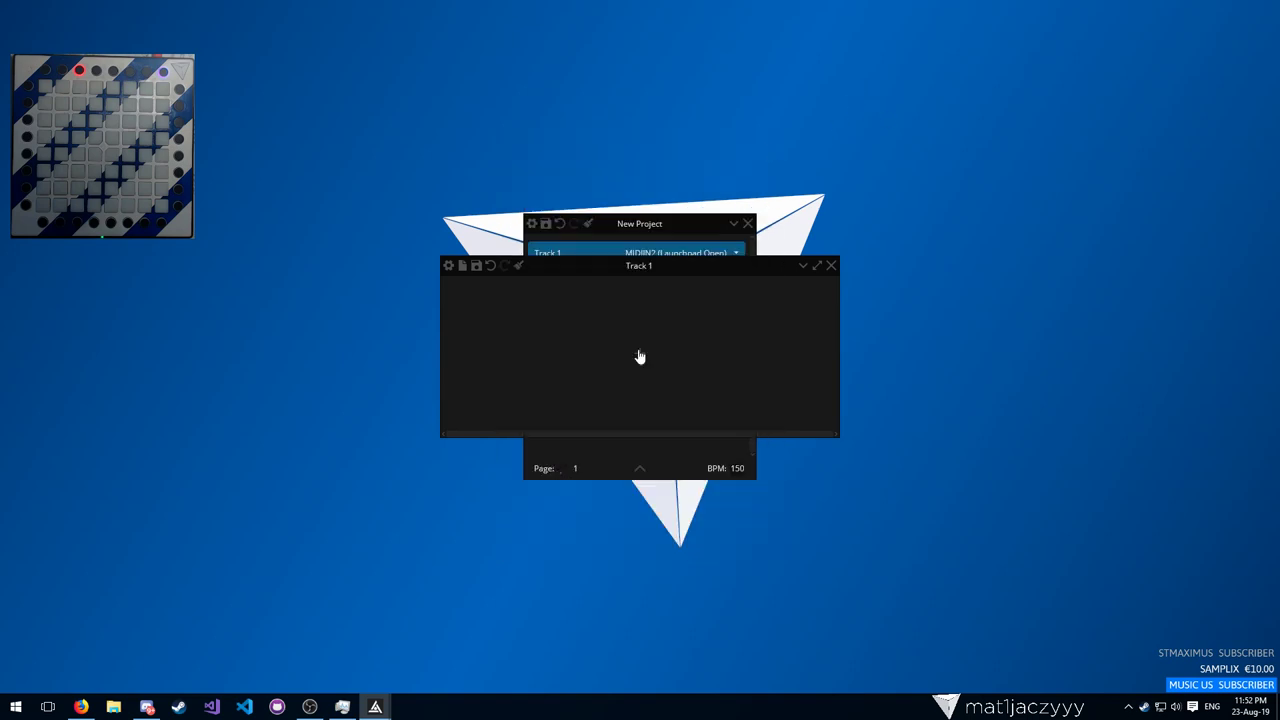
Add a Pattern device to the empty track
right_click(638, 352)
mouse_move(688, 442)
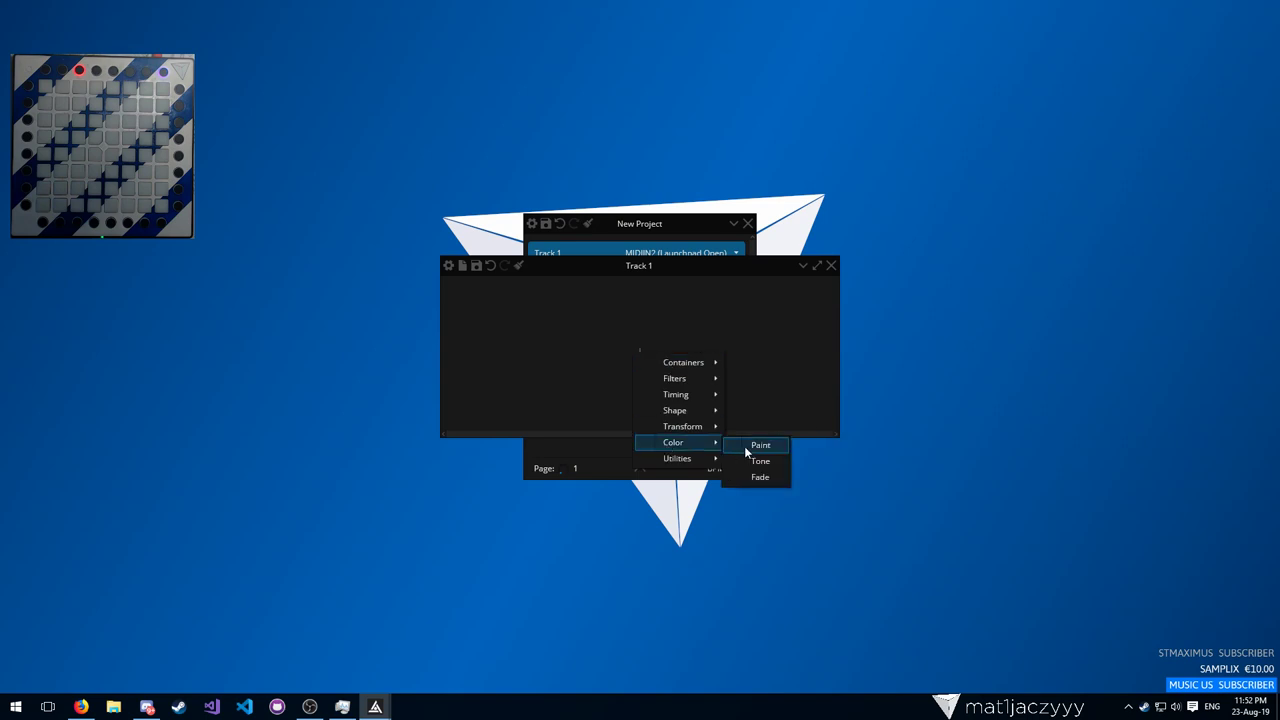
mouse_move(650, 412)
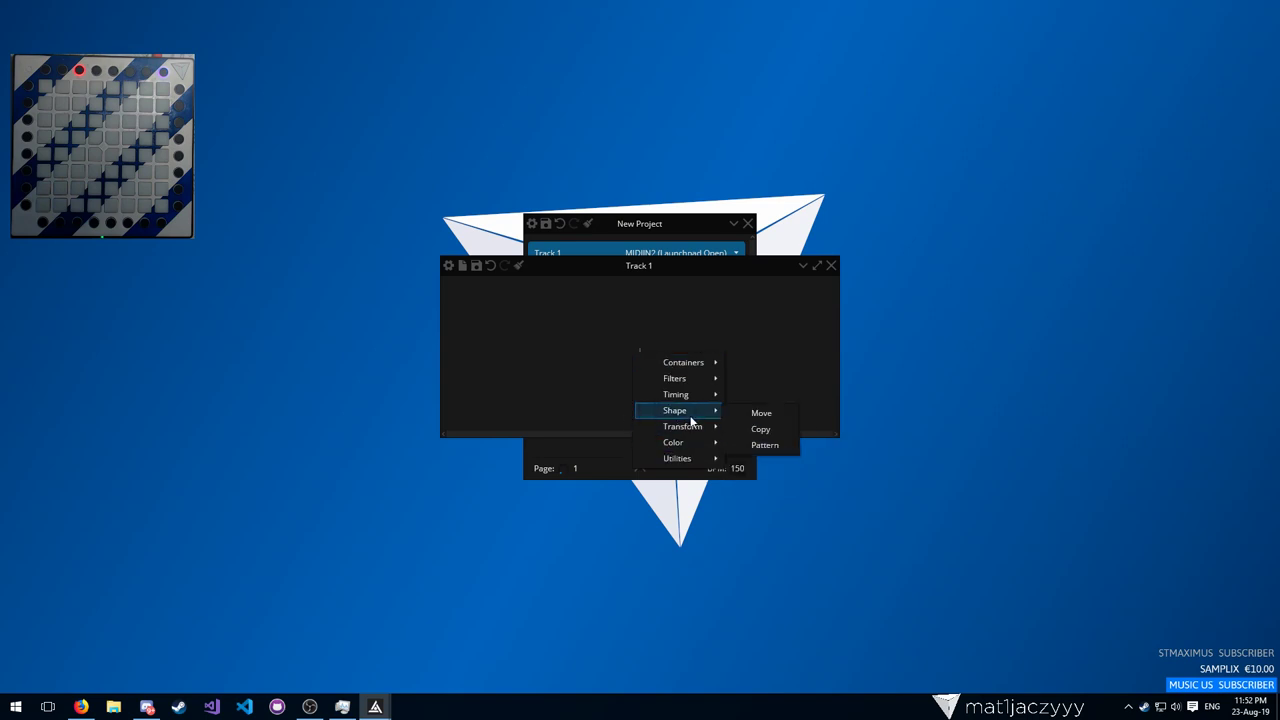
click(756, 446)
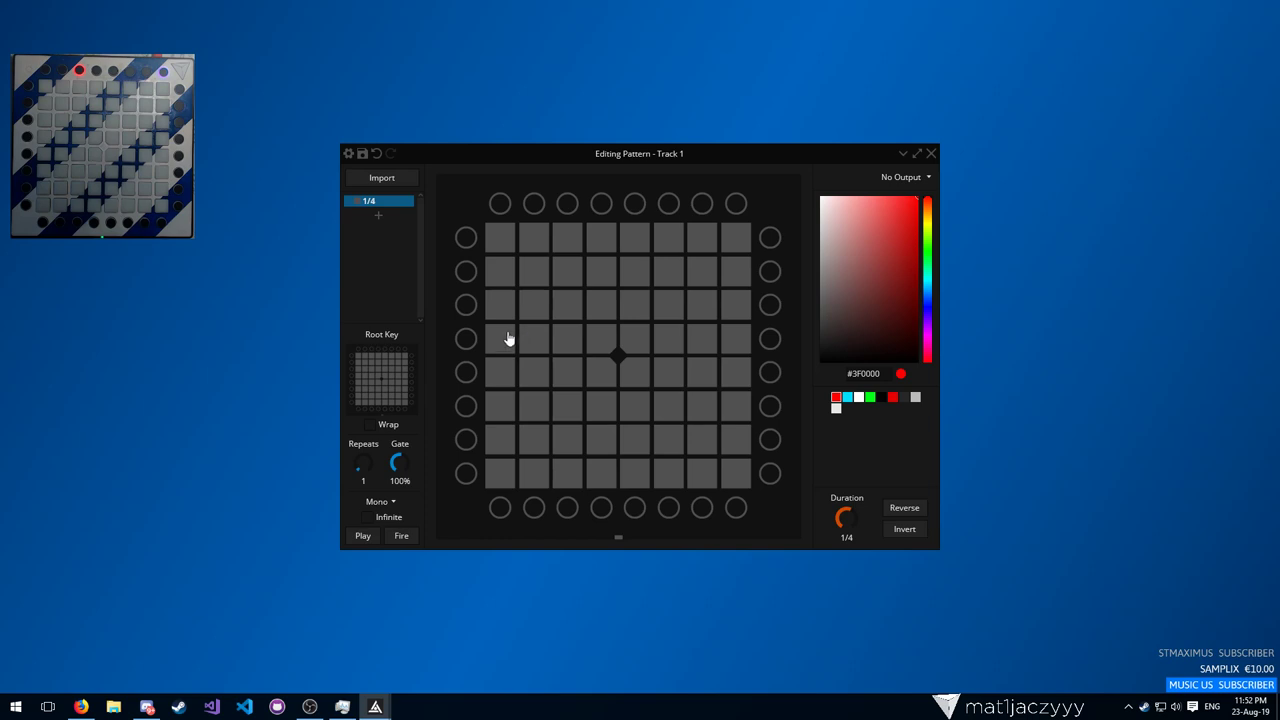
Build four pattern frames with a single red pad moving along the fourth row from the first to the fourth column
click(494, 340)
key(Down)
click(545, 339)
key(Down)
click(573, 342)
key(Down)
click(608, 342)
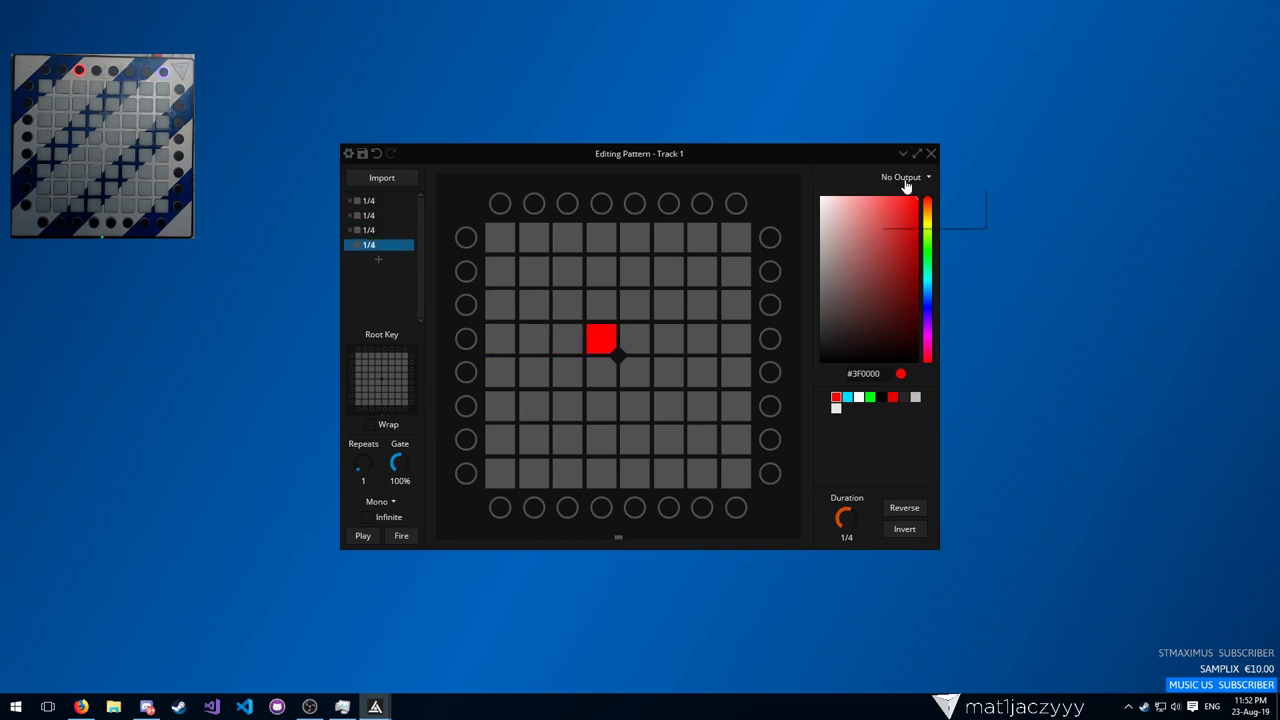
Set the pattern editor's output to MIDIIN2 (Launchpad Open)
click(905, 180)
click(894, 195)
click(893, 205)
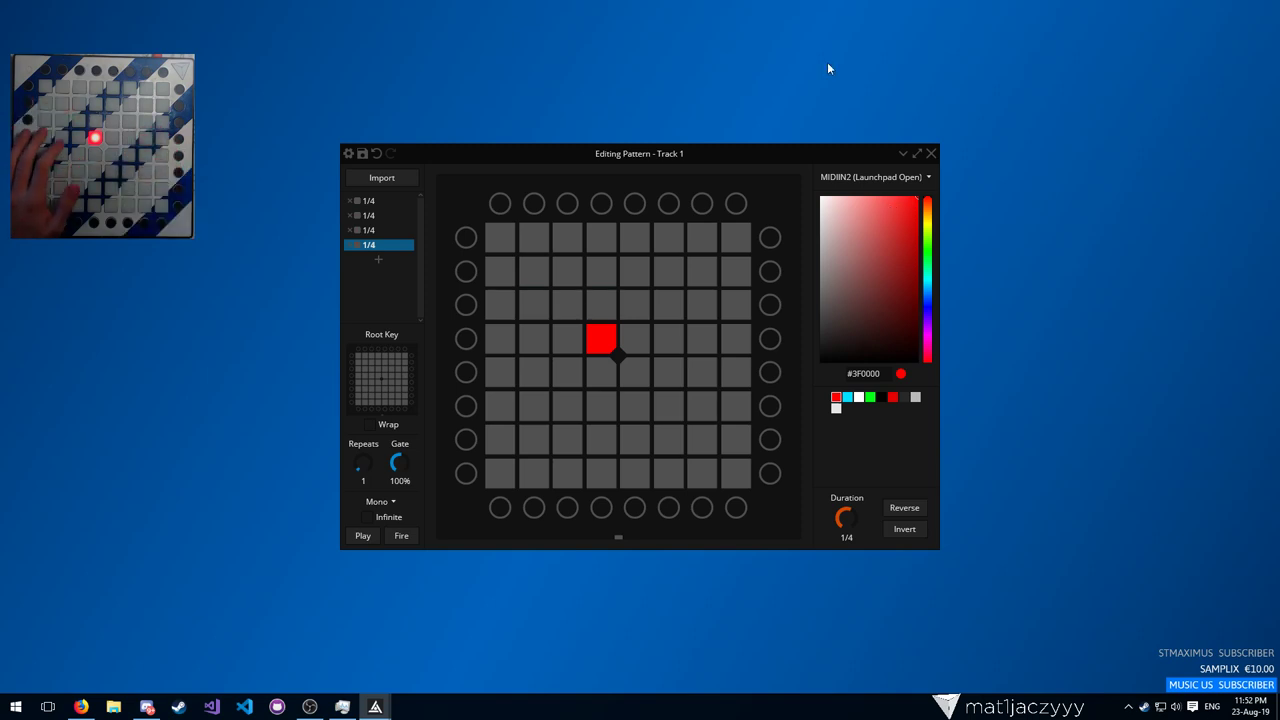
Check the Launchpad configuration and Pattern Editor options in Preferences
click(350, 153)
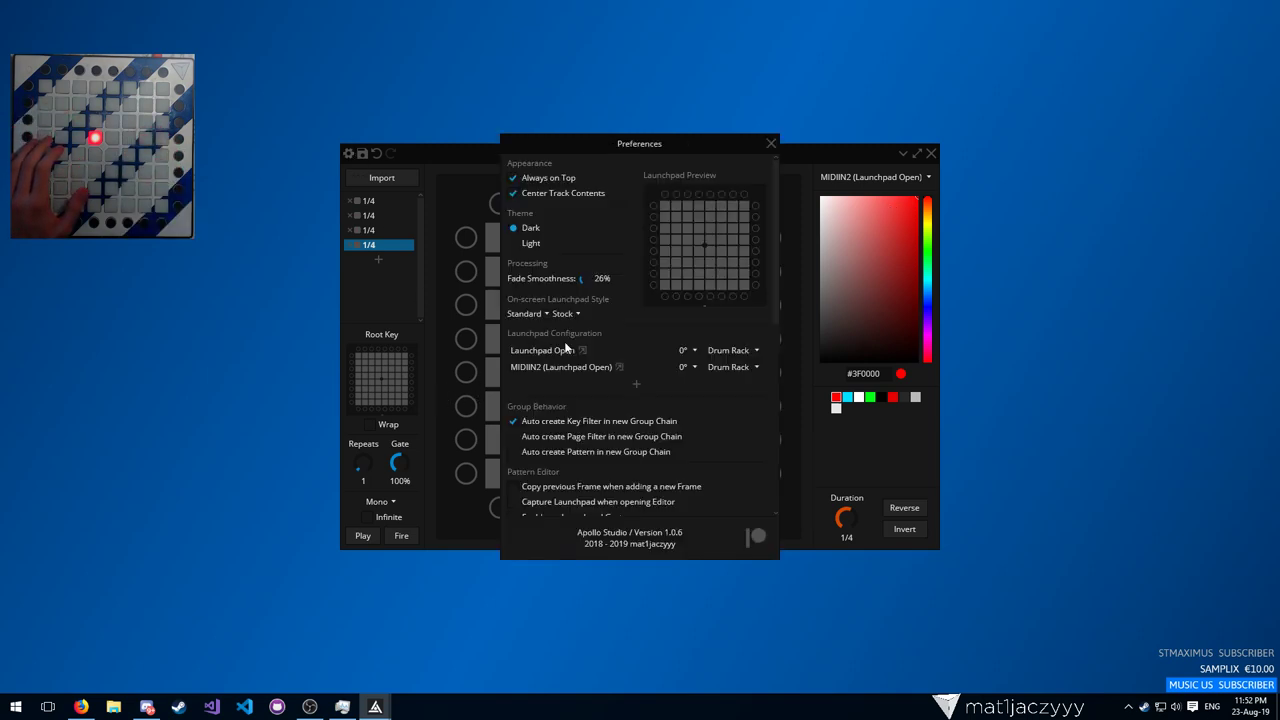
scroll(565, 346, down, 2)
click(750, 152)
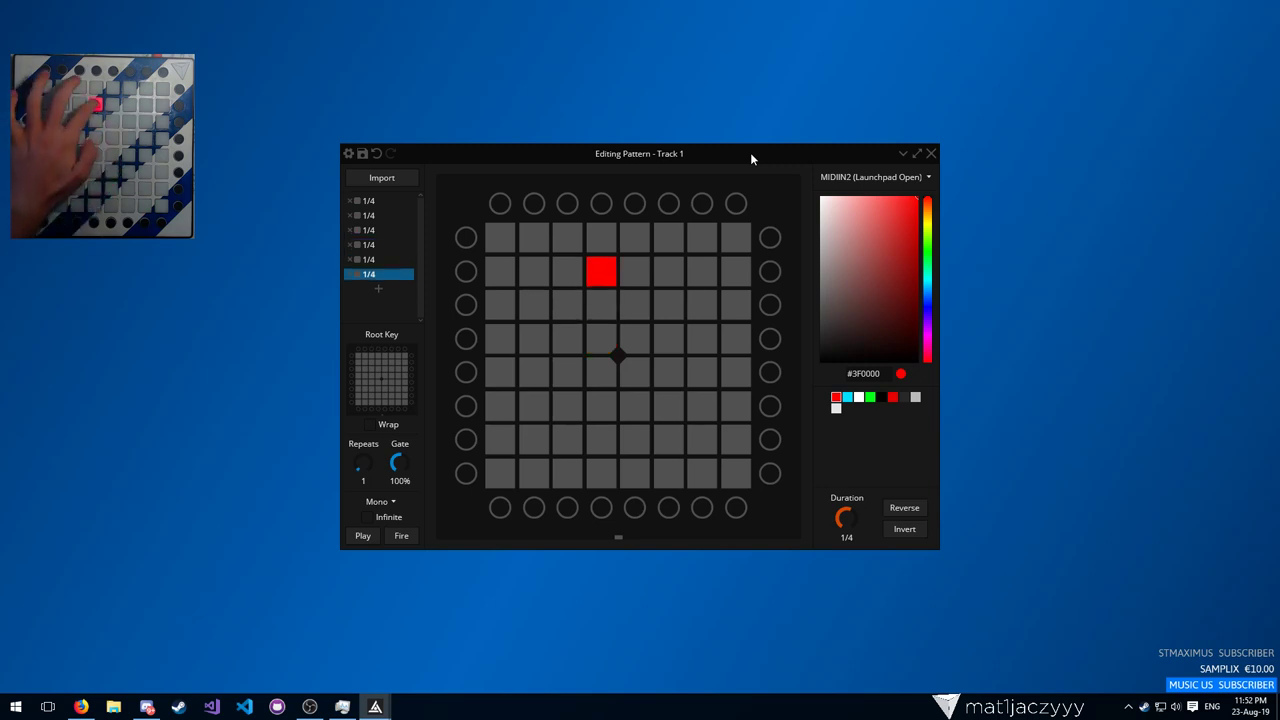
Shorten the duration of all pattern frames at once, and close the pattern editor and the project window
key(ctrl+a)
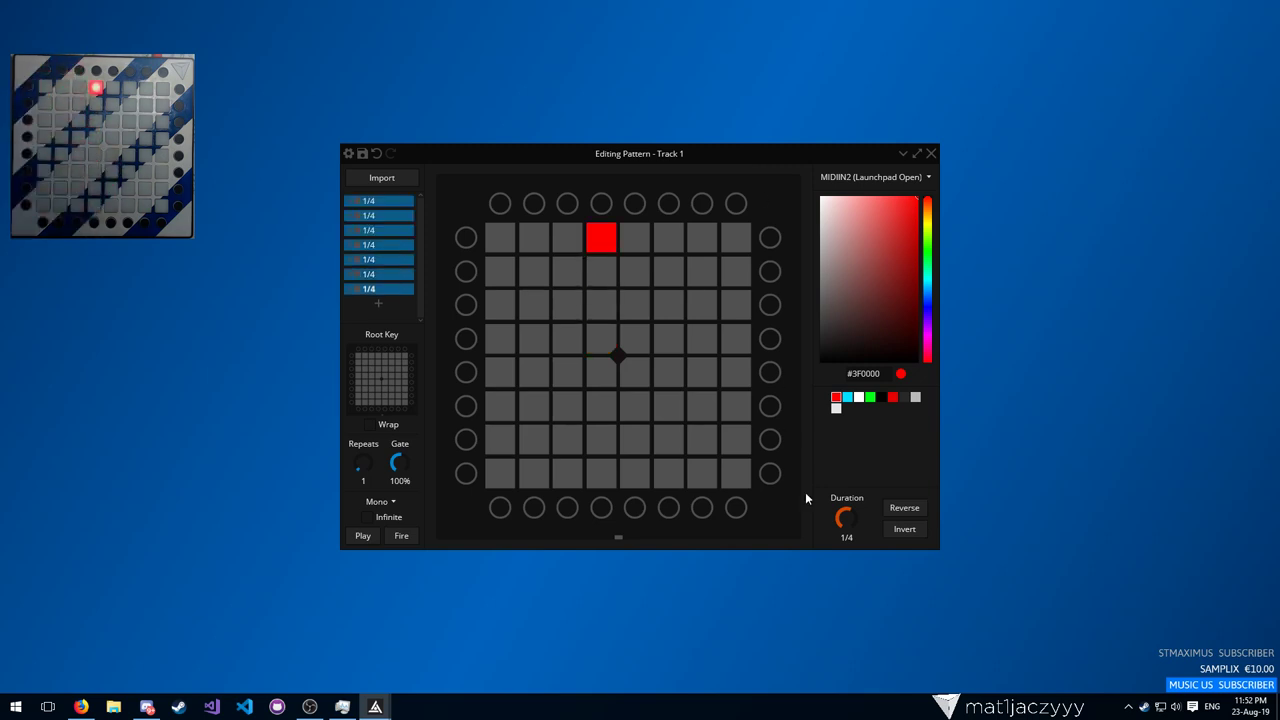
drag(840, 530, 829, 543)
click(931, 153)
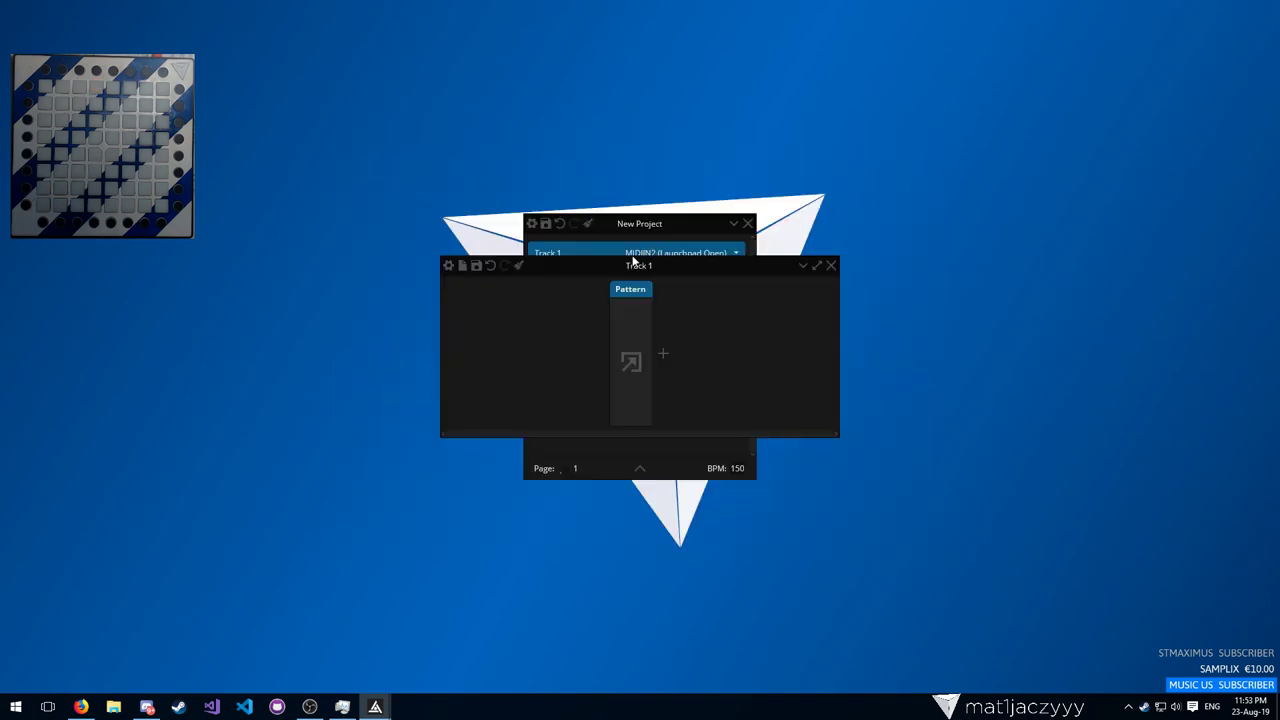
click(746, 224)
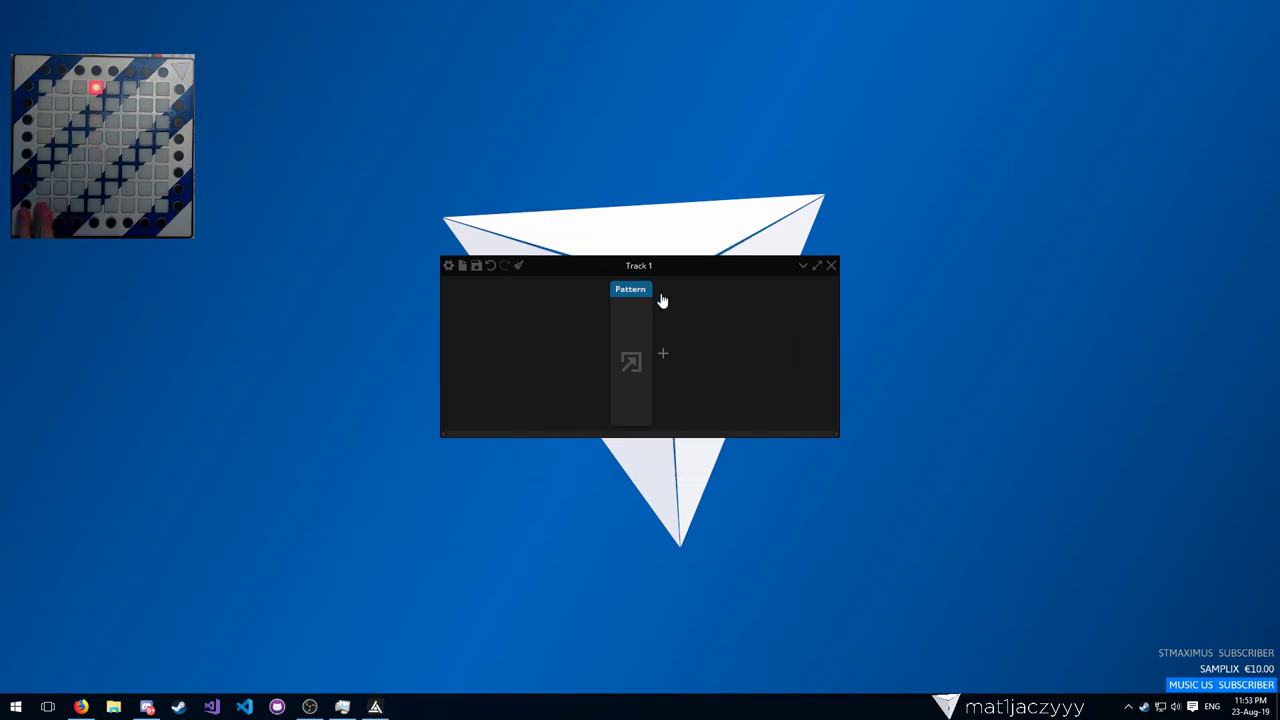
click(661, 343)
mouse_move(690, 430)
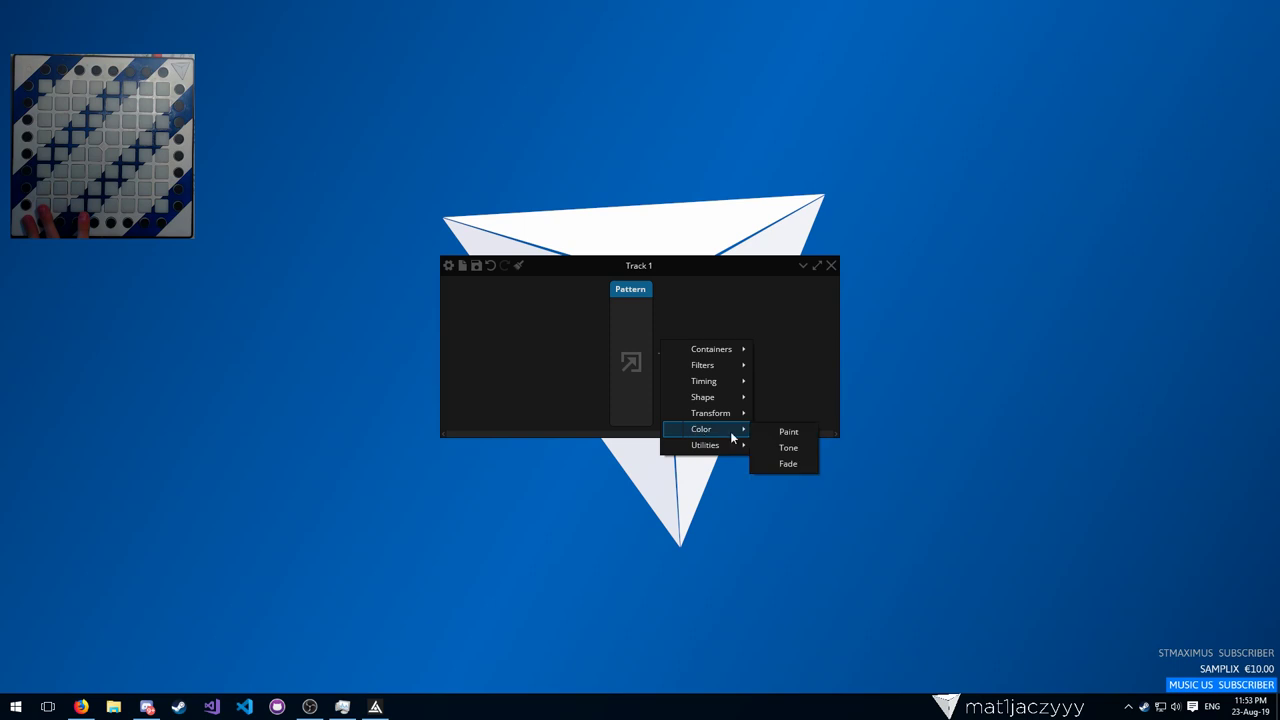
click(778, 456)
key(Delete)
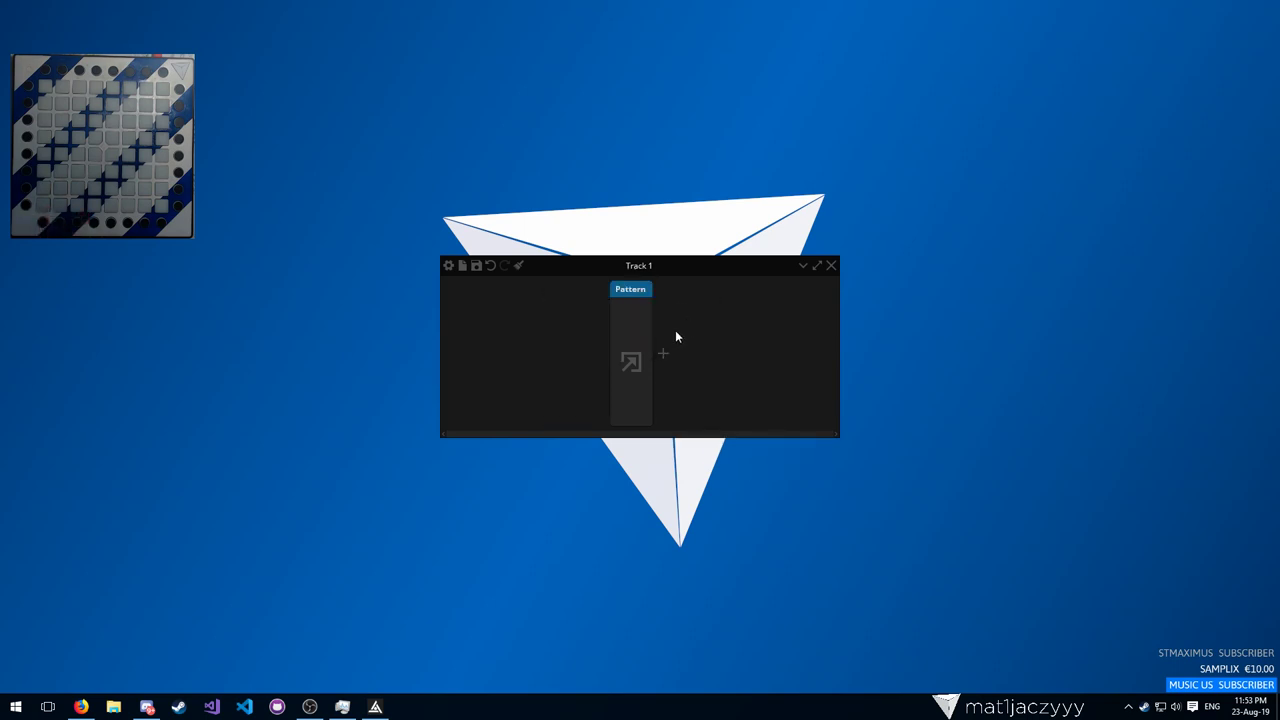
Add a Fade device after the Pattern and set its starting colour to red
click(662, 350)
mouse_move(709, 423)
click(785, 454)
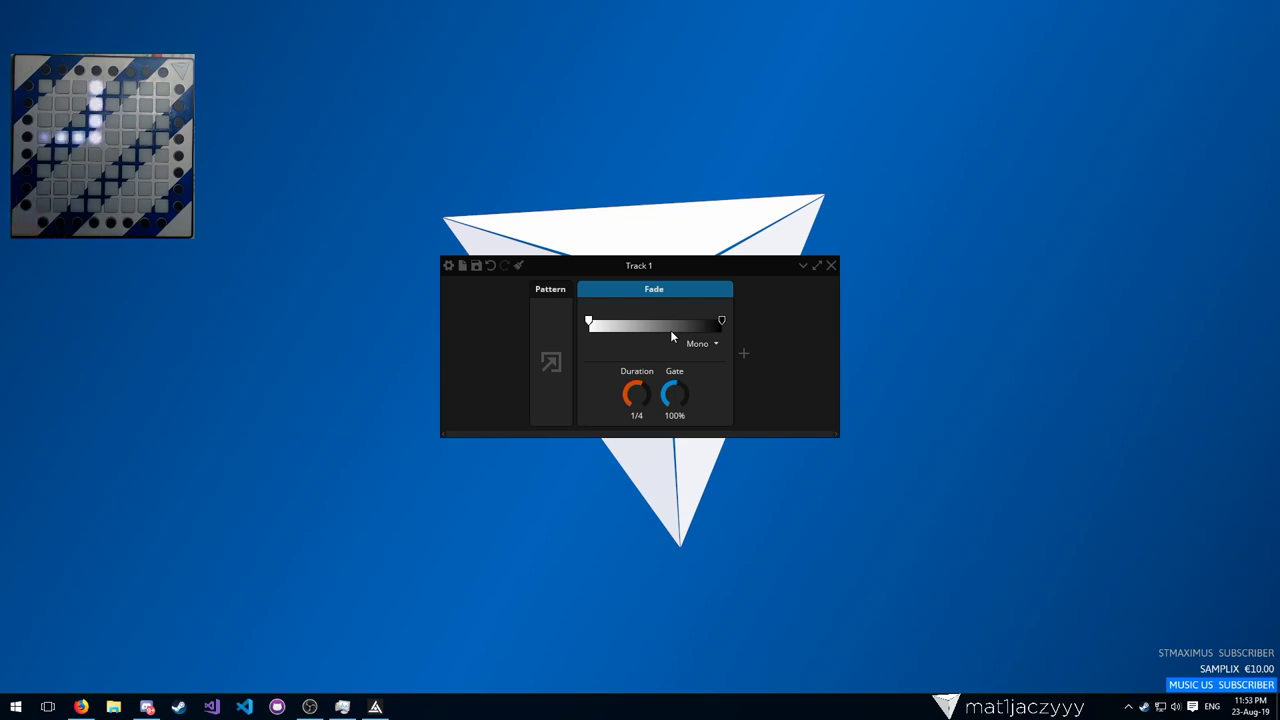
click(590, 323)
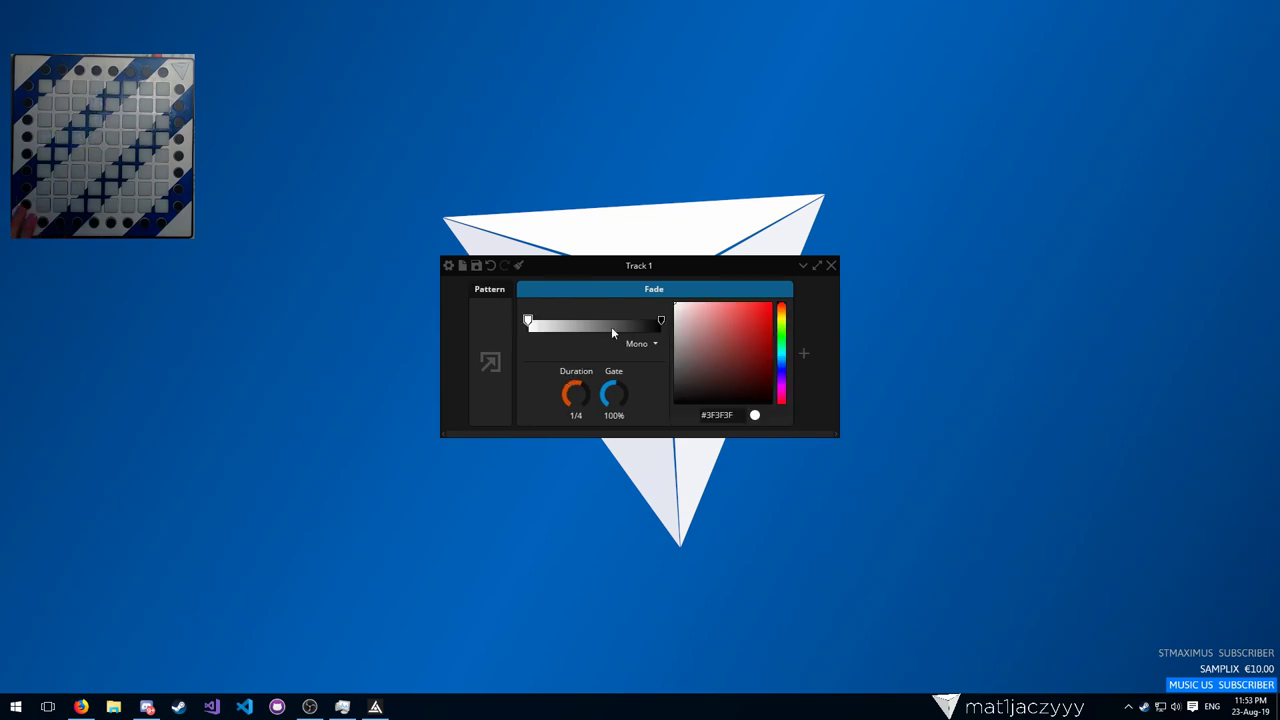
drag(727, 323, 868, 253)
Add a green #003F20 colour stop at 55% of the Fade gradient
double_click(600, 322)
click(782, 345)
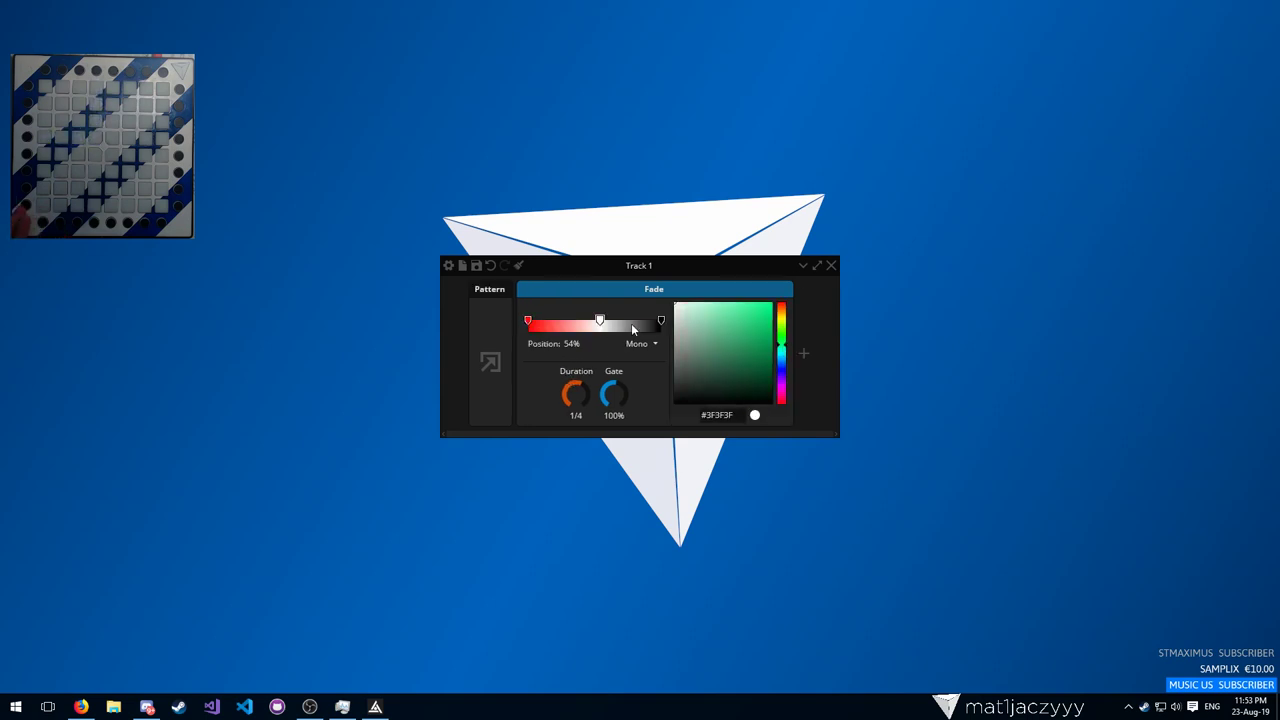
drag(722, 326, 1002, 218)
mouse_move(600, 321)
mouse_down()
mouse_move(633, 325)
mouse_move(555, 326)
mouse_move(657, 326)
mouse_move(603, 331)
mouse_up()
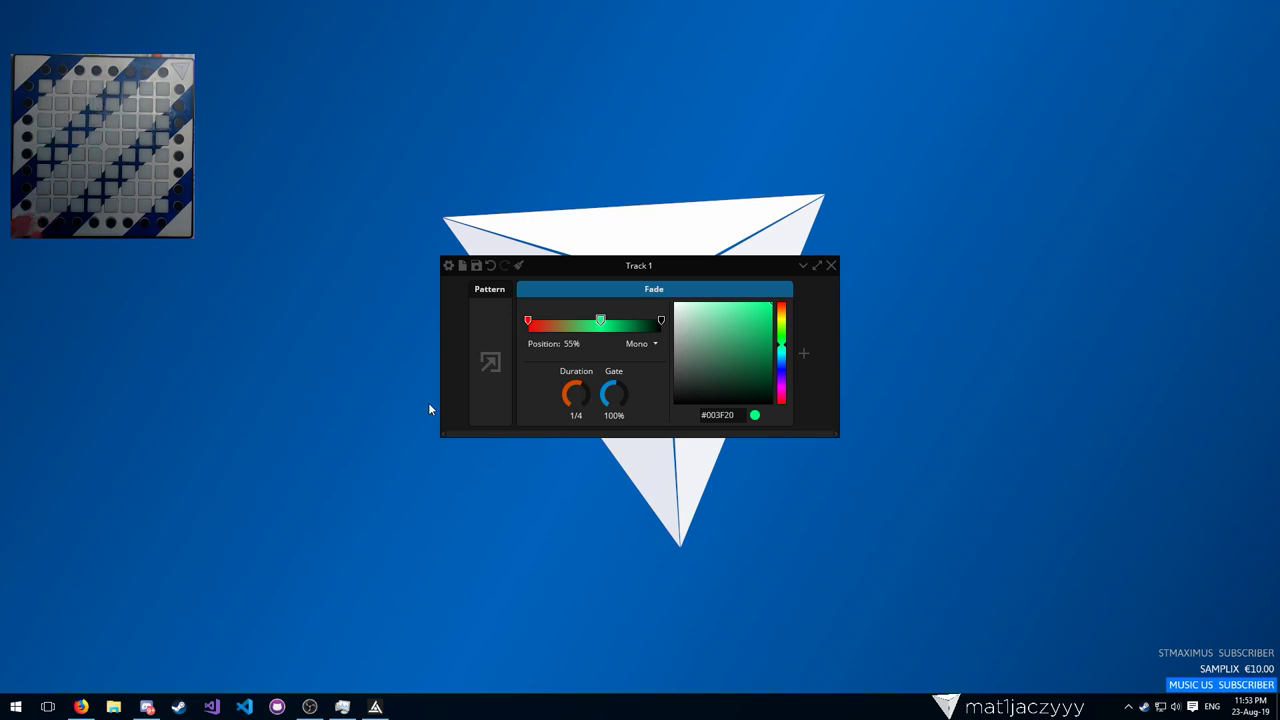
Try a Move device between Pattern and Fade at offset (-4, -2) with and without Wrap, and remove it
click(514, 321)
mouse_move(556, 404)
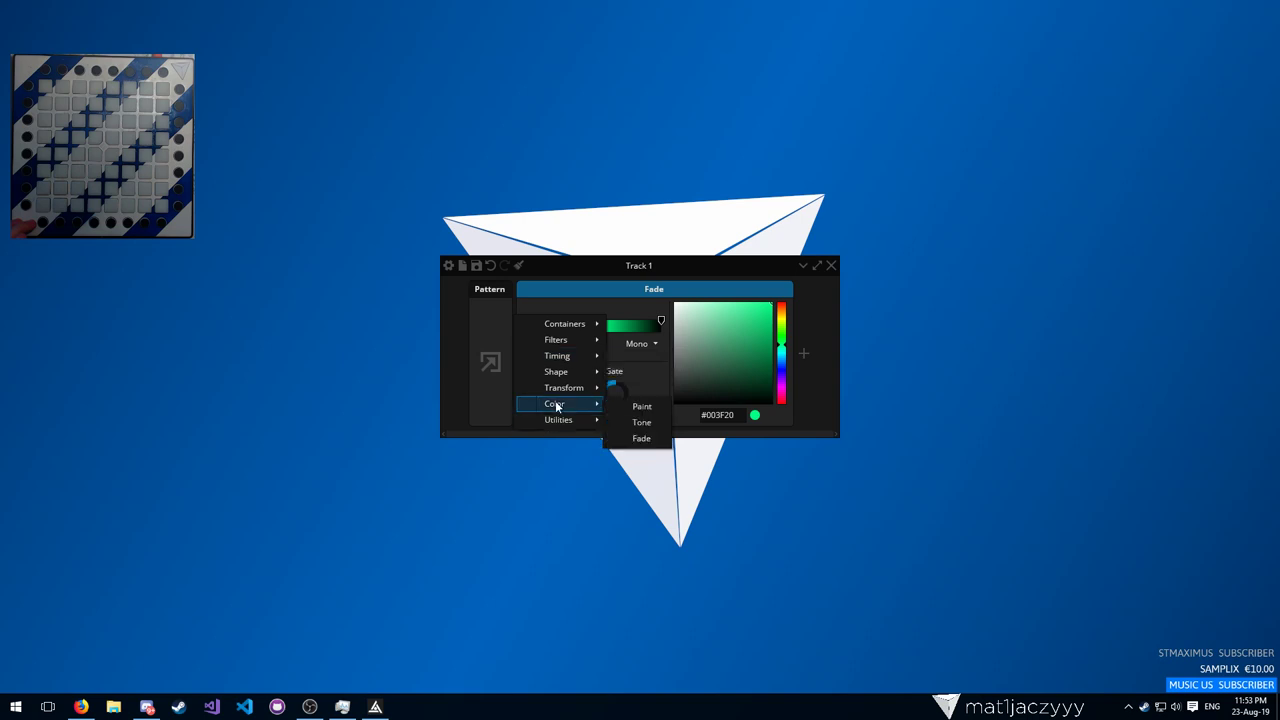
mouse_move(572, 369)
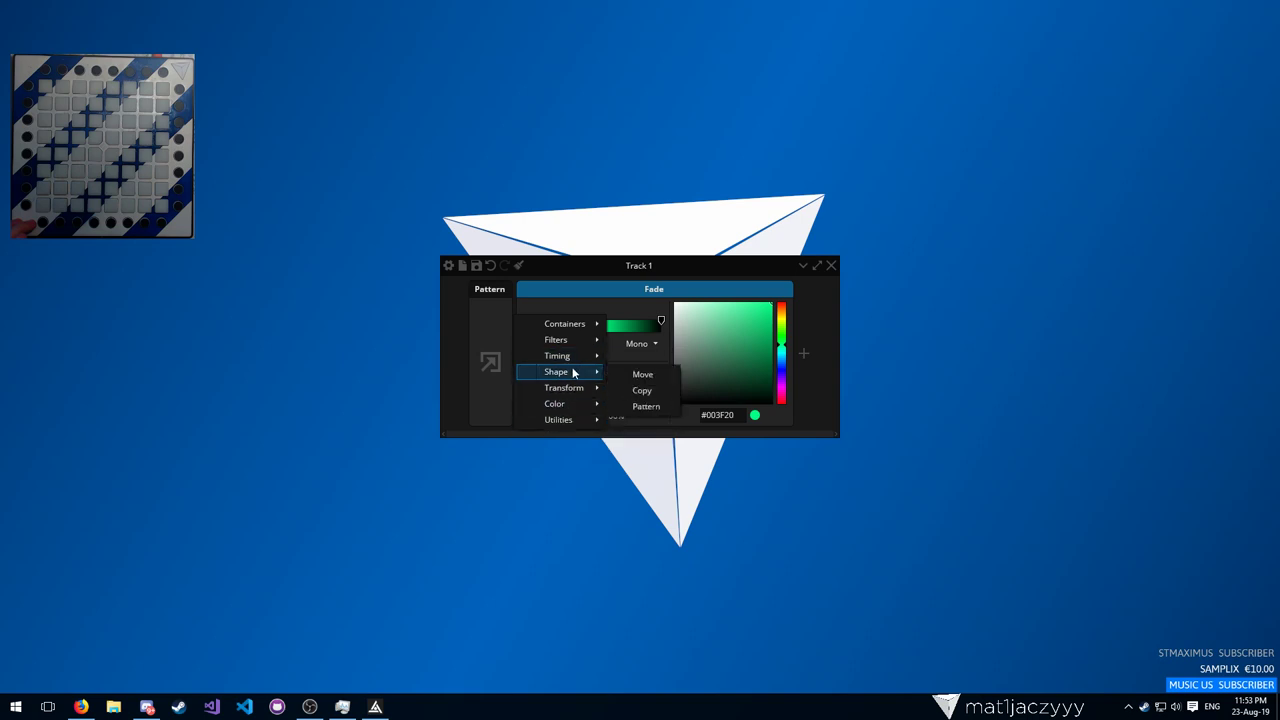
click(658, 375)
mouse_move(515, 336)
mouse_down()
mouse_move(518, 352)
mouse_move(491, 351)
mouse_move(527, 346)
mouse_up()
click(508, 417)
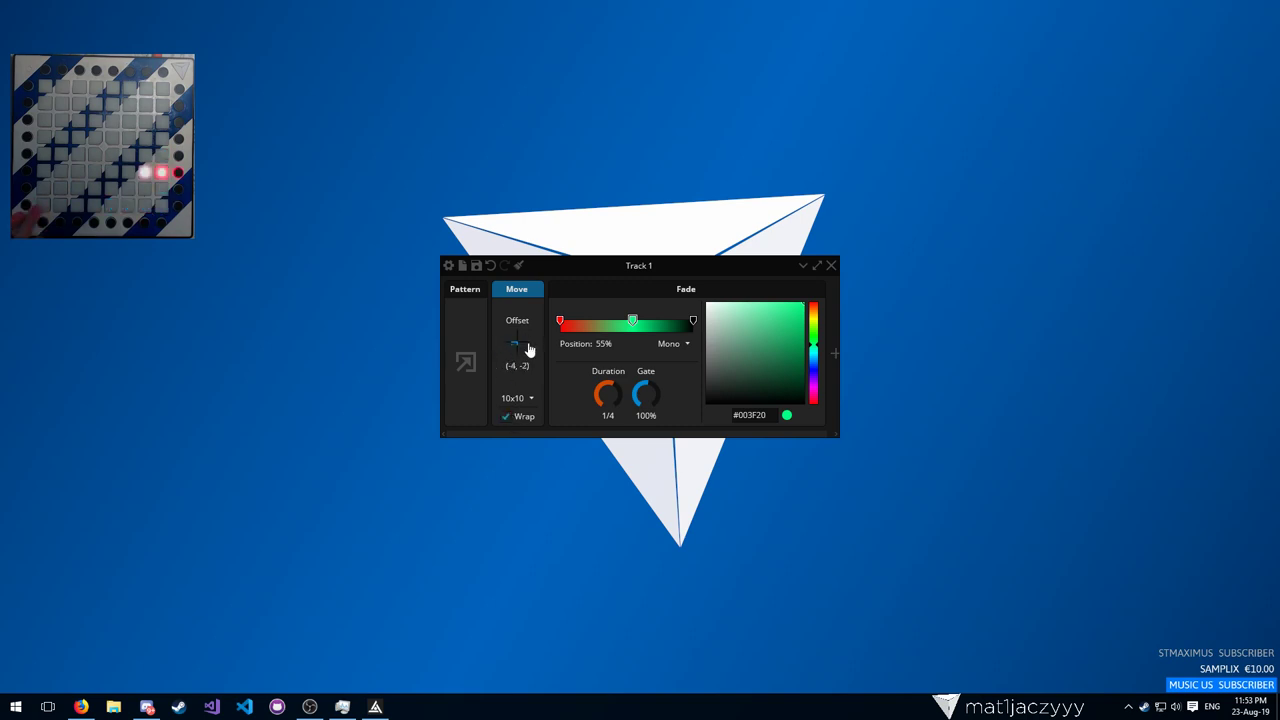
click(506, 416)
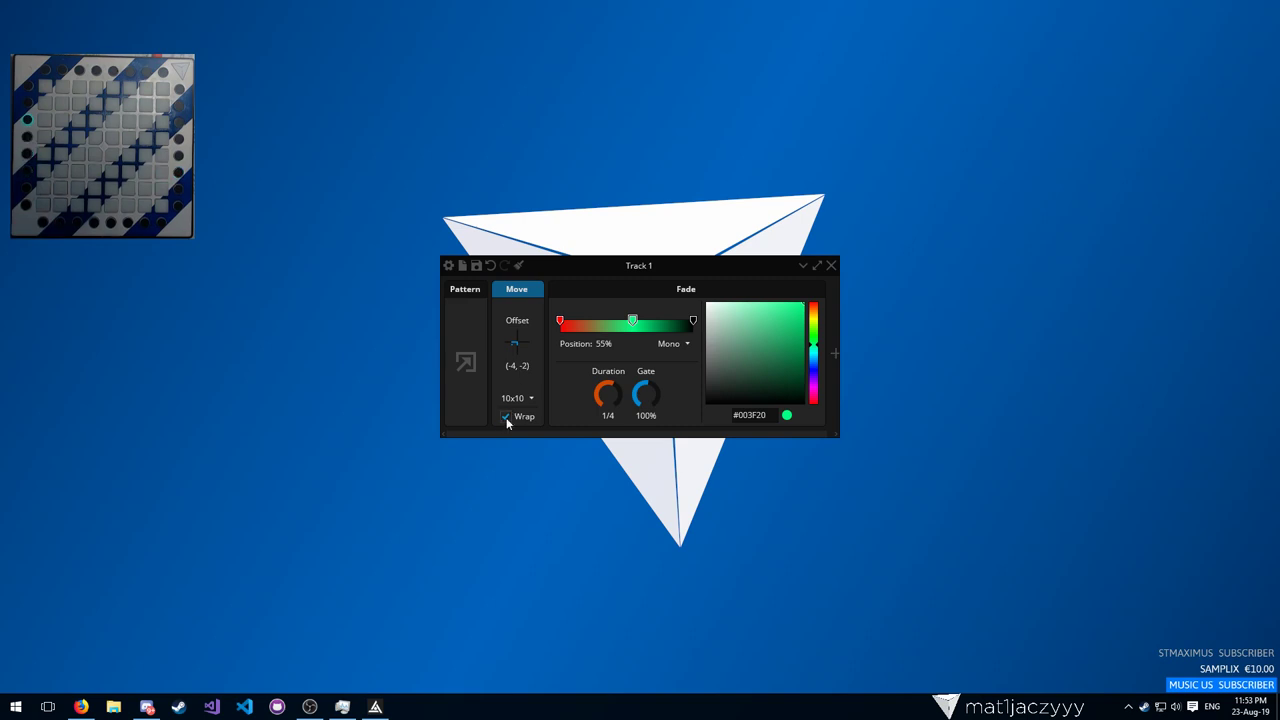
drag(520, 353, 528, 339)
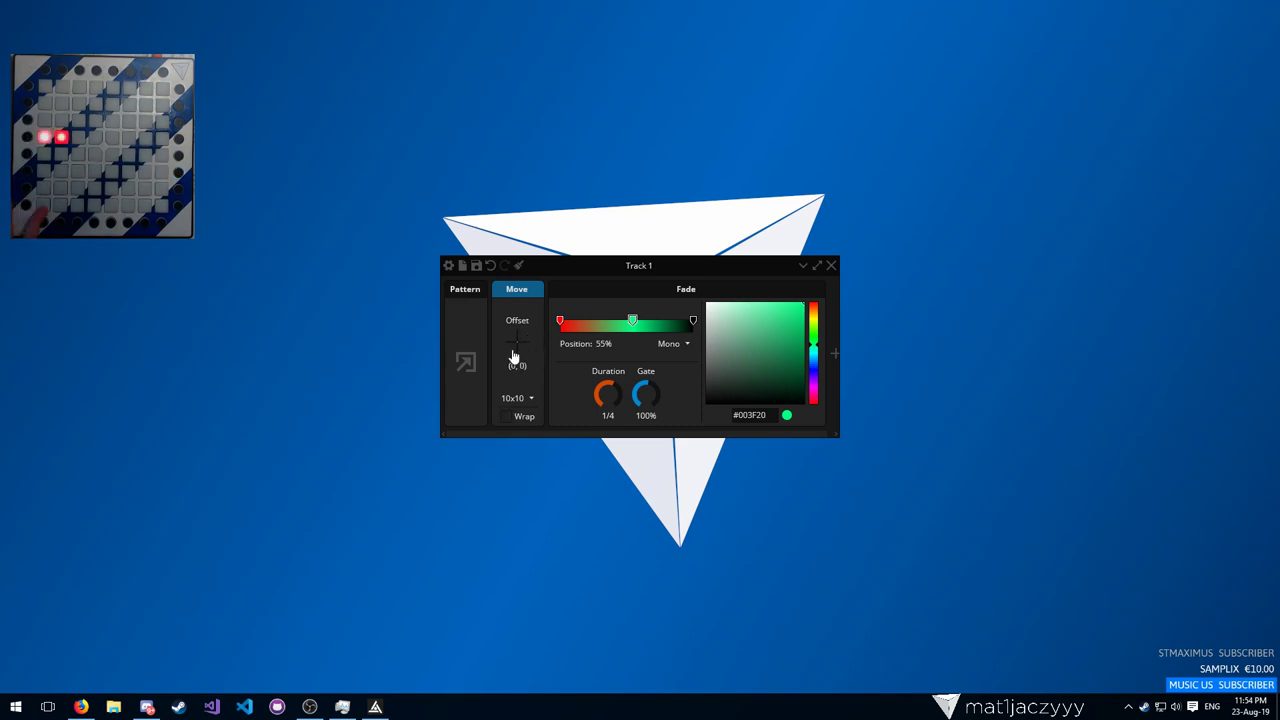
key(Delete)
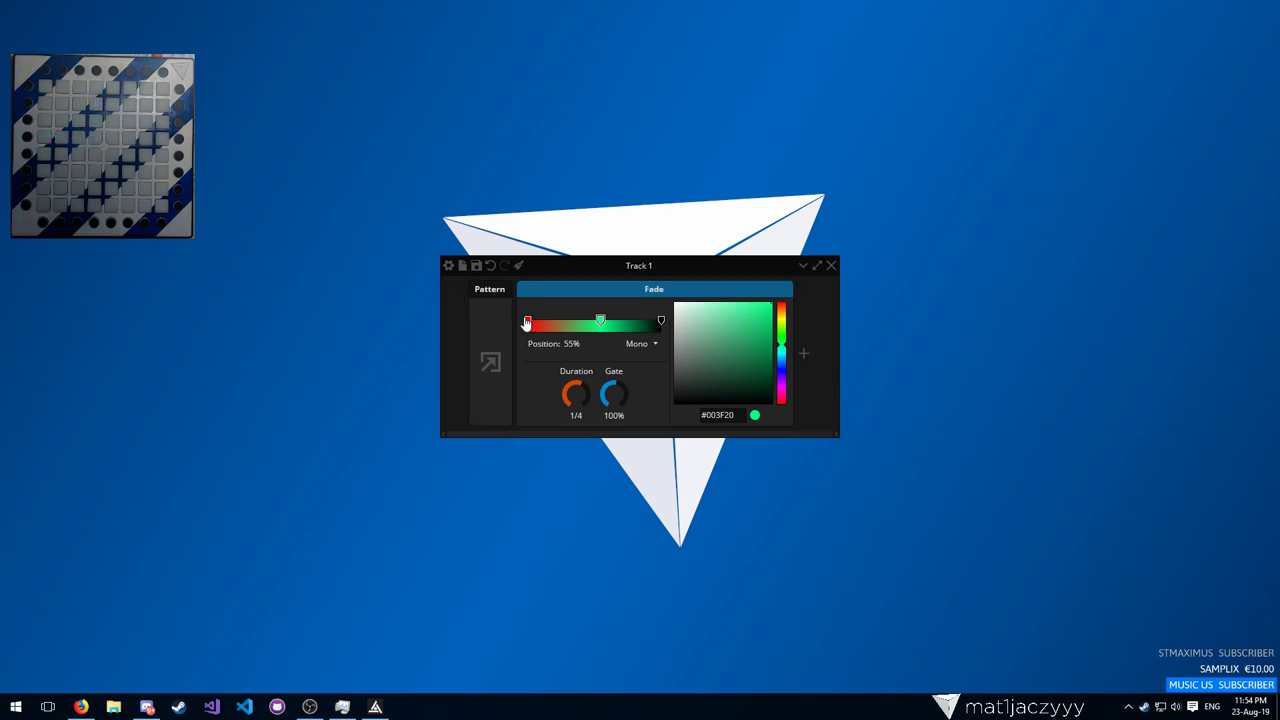
Insert a Copy device between Pattern and Fade and set its mode to Interpolate
click(518, 323)
mouse_move(565, 391)
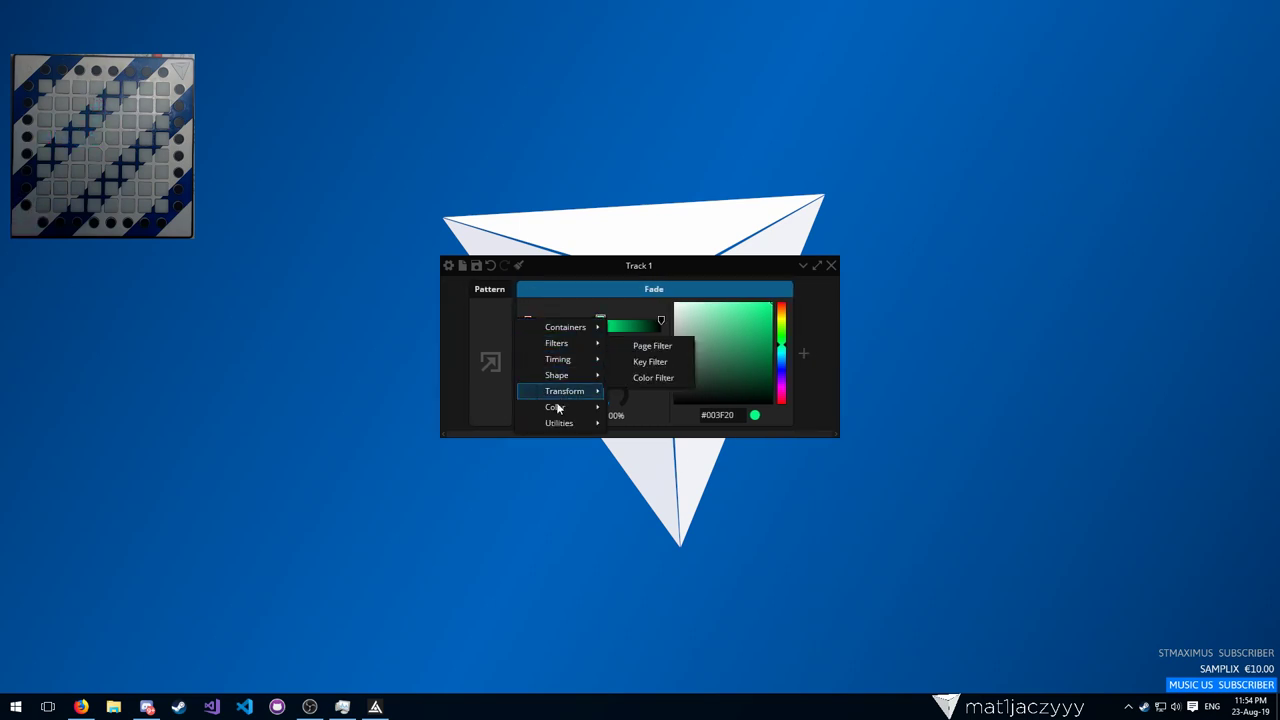
click(627, 388)
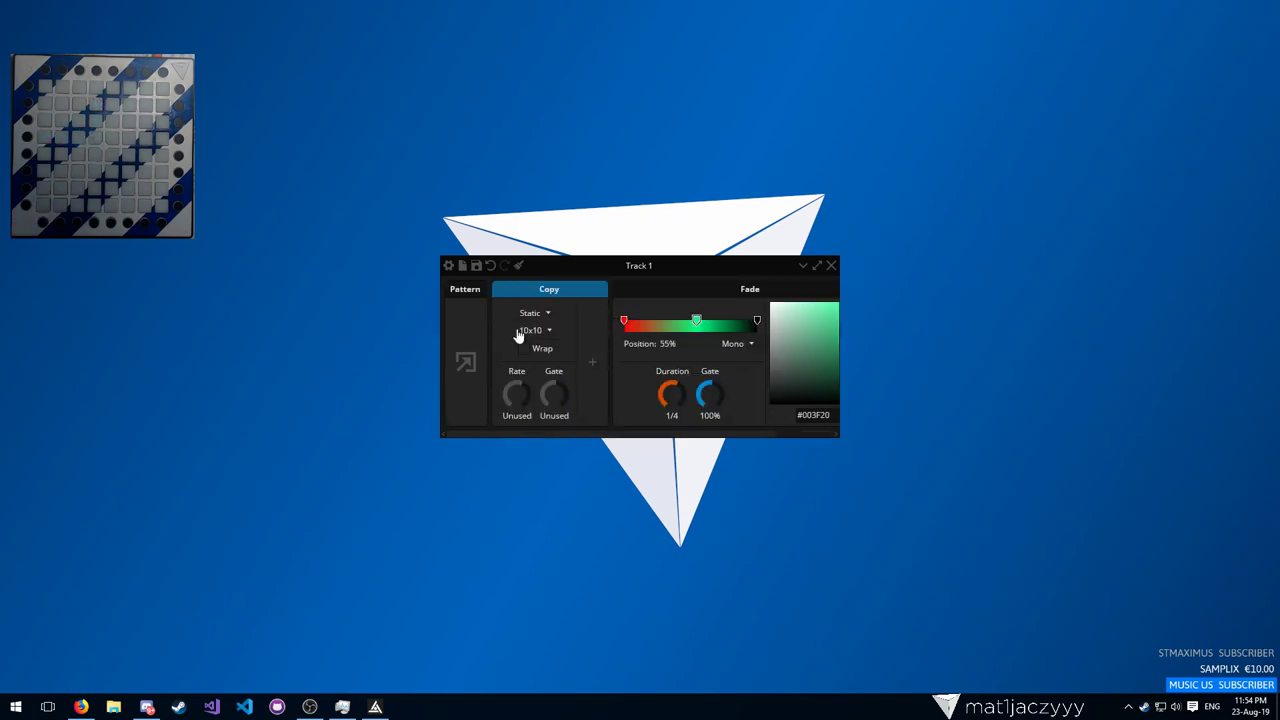
click(819, 267)
click(500, 313)
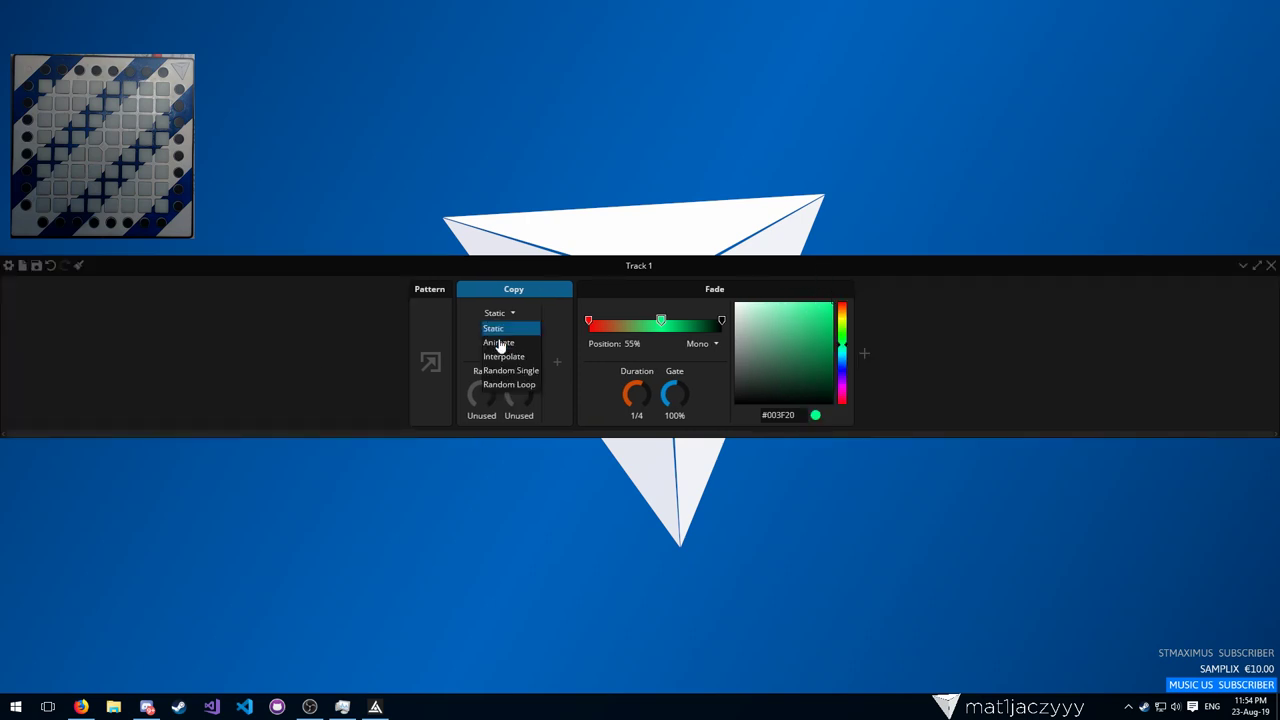
click(497, 348)
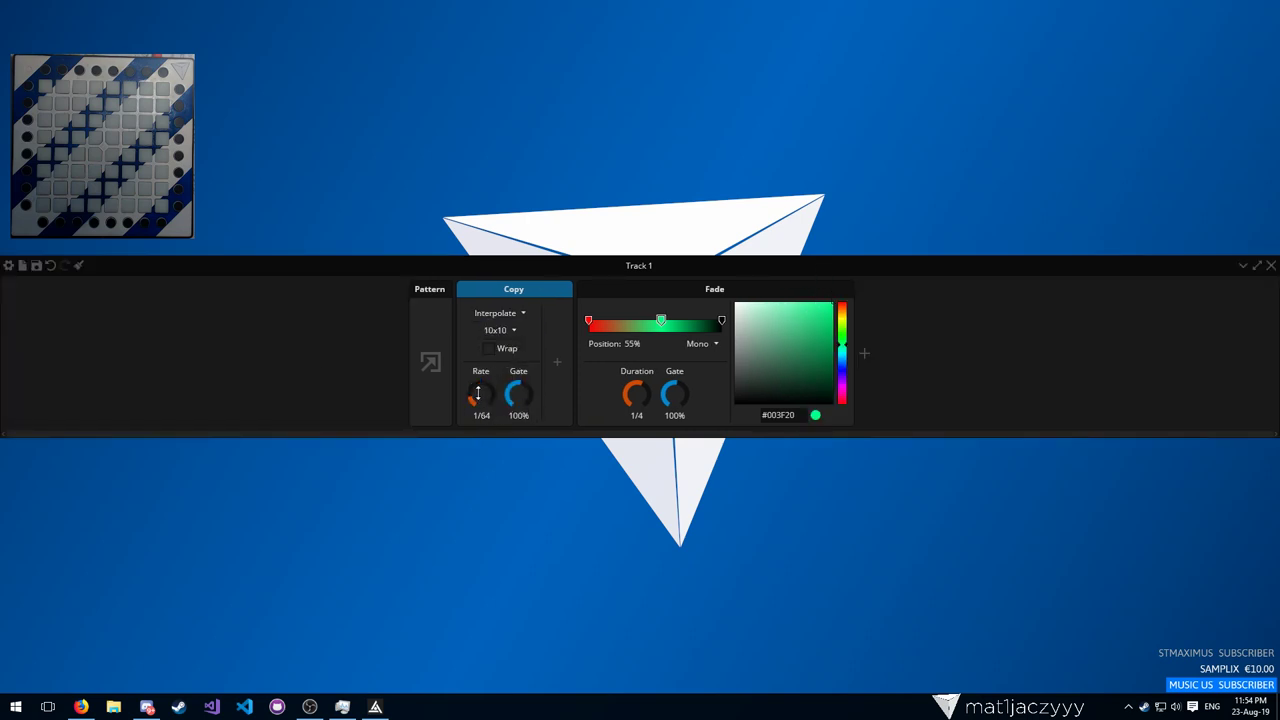
Add a (4, -4) offset to the Copy device and set its rate to 1/64
click(557, 362)
drag(551, 360, 564, 358)
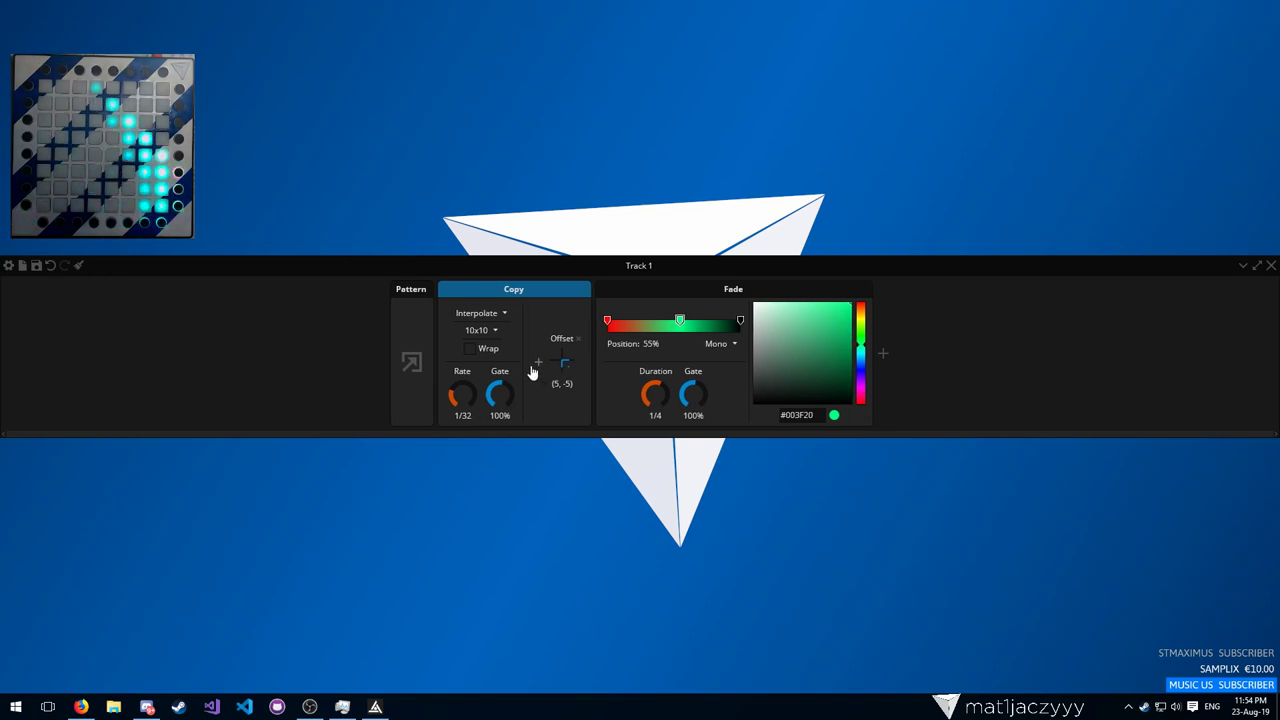
drag(564, 357, 561, 361)
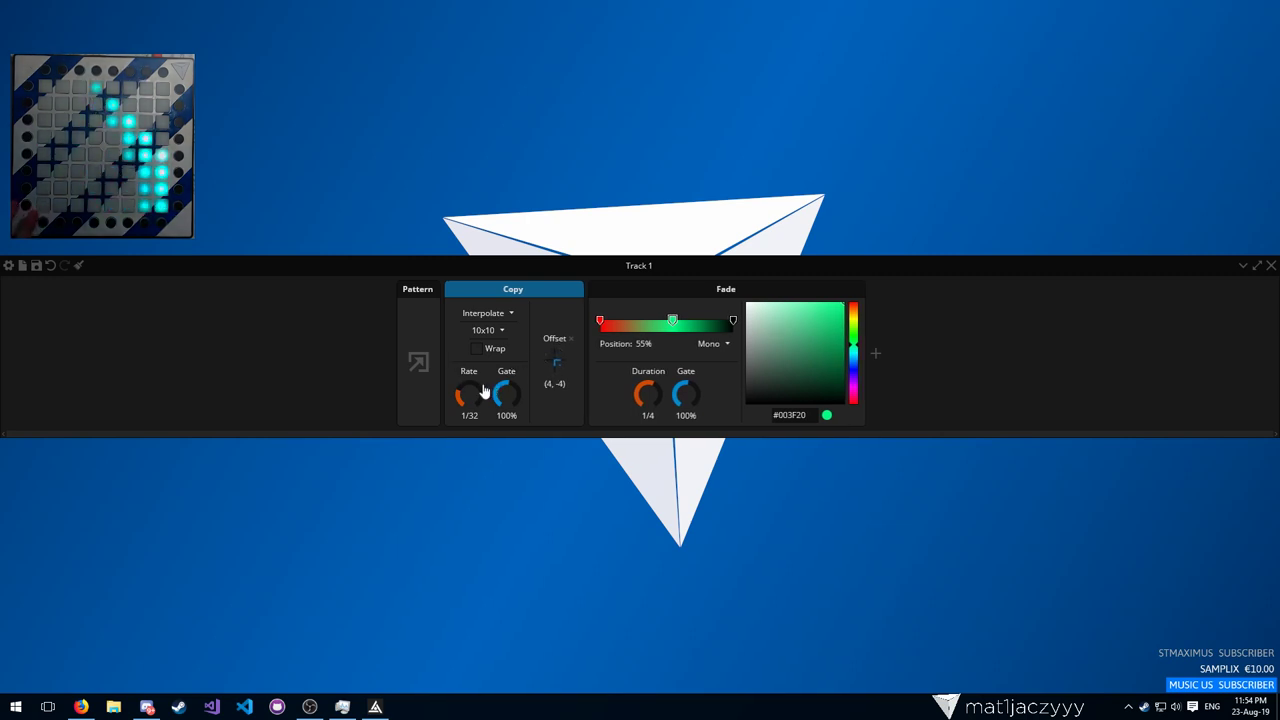
drag(480, 385, 480, 390)
Set the Fade duration to 1/16 and the duration of all pattern frames to 1/32
drag(642, 392, 644, 408)
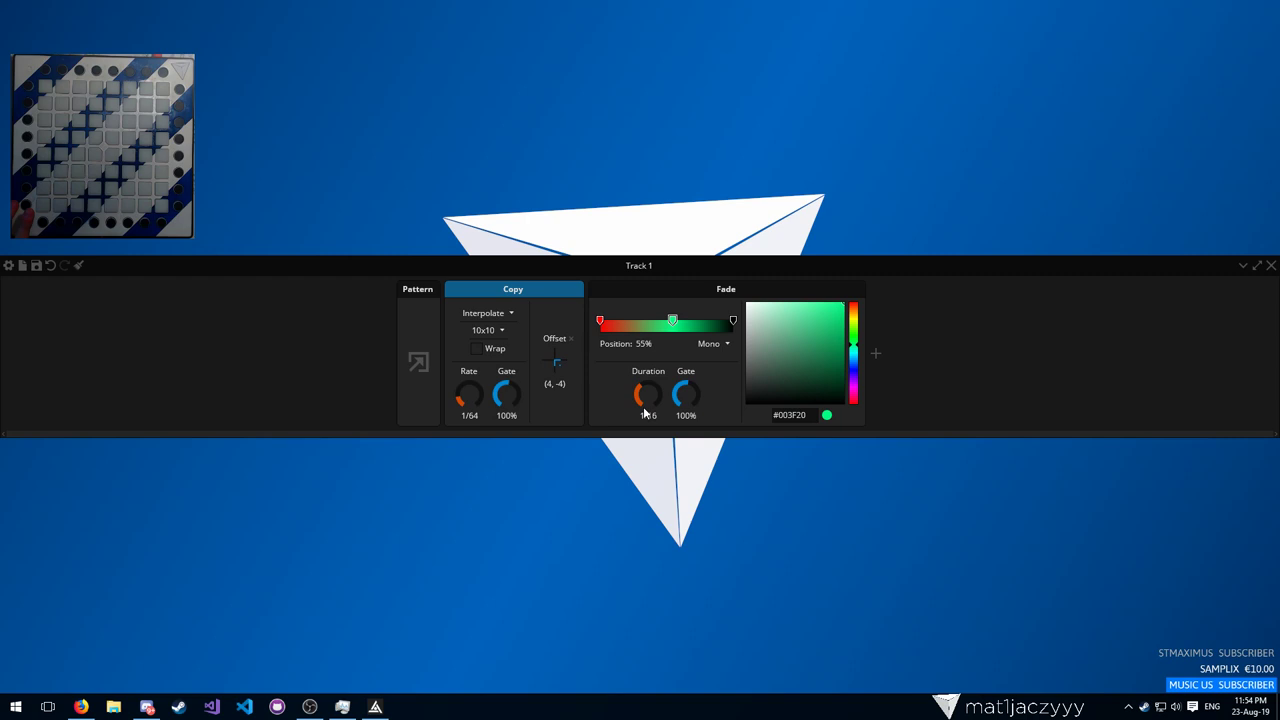
click(419, 362)
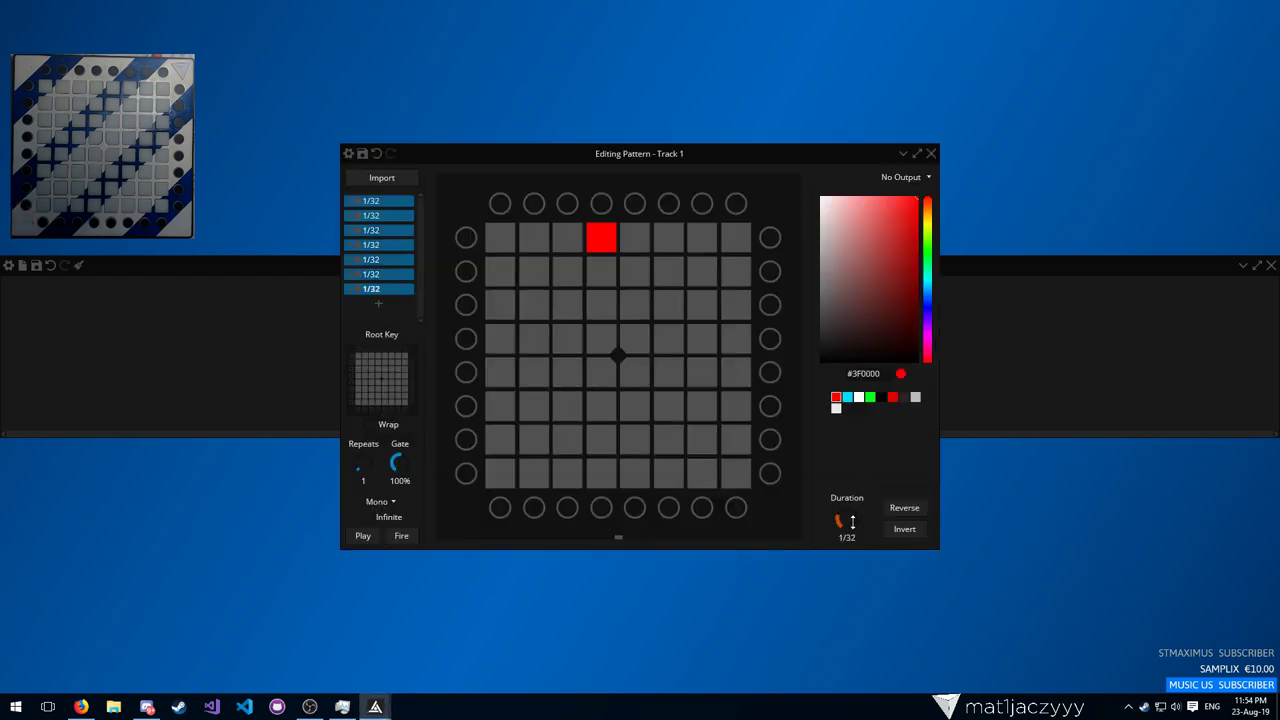
click(930, 154)
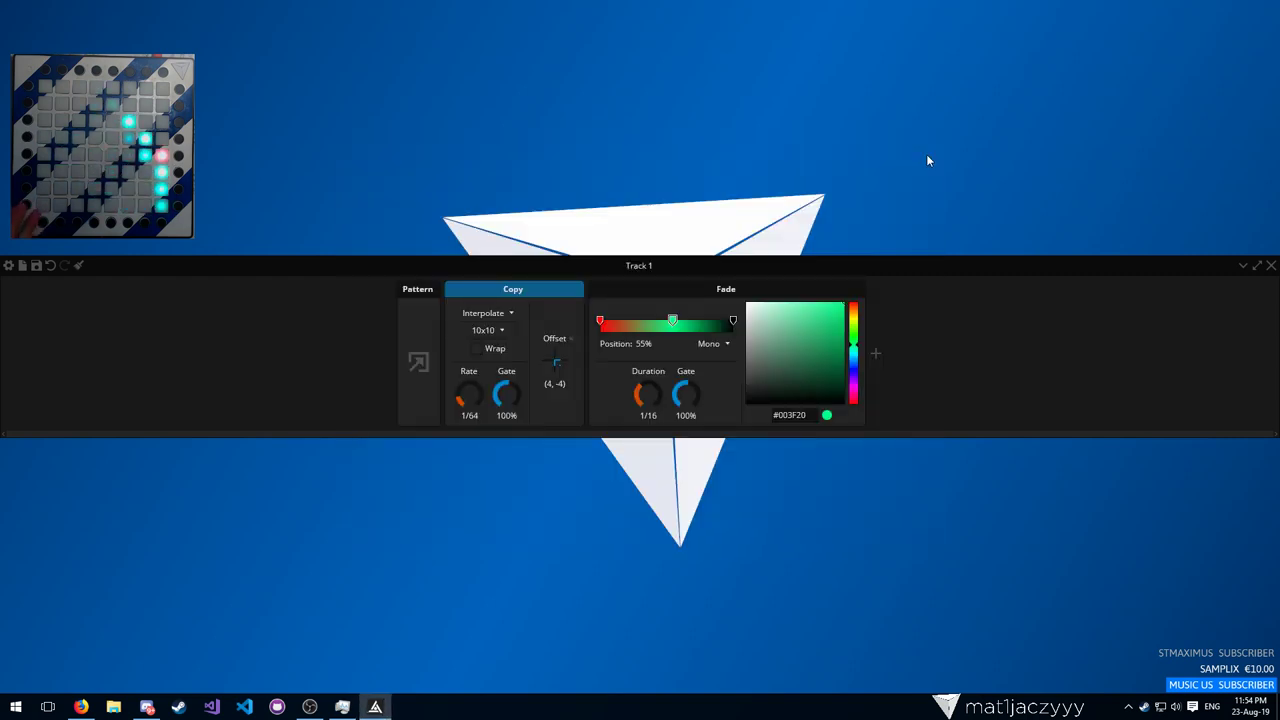
Change the Fade's middle colour stop to dark yellow #221F00 and move it to 44%
click(670, 319)
click(736, 320)
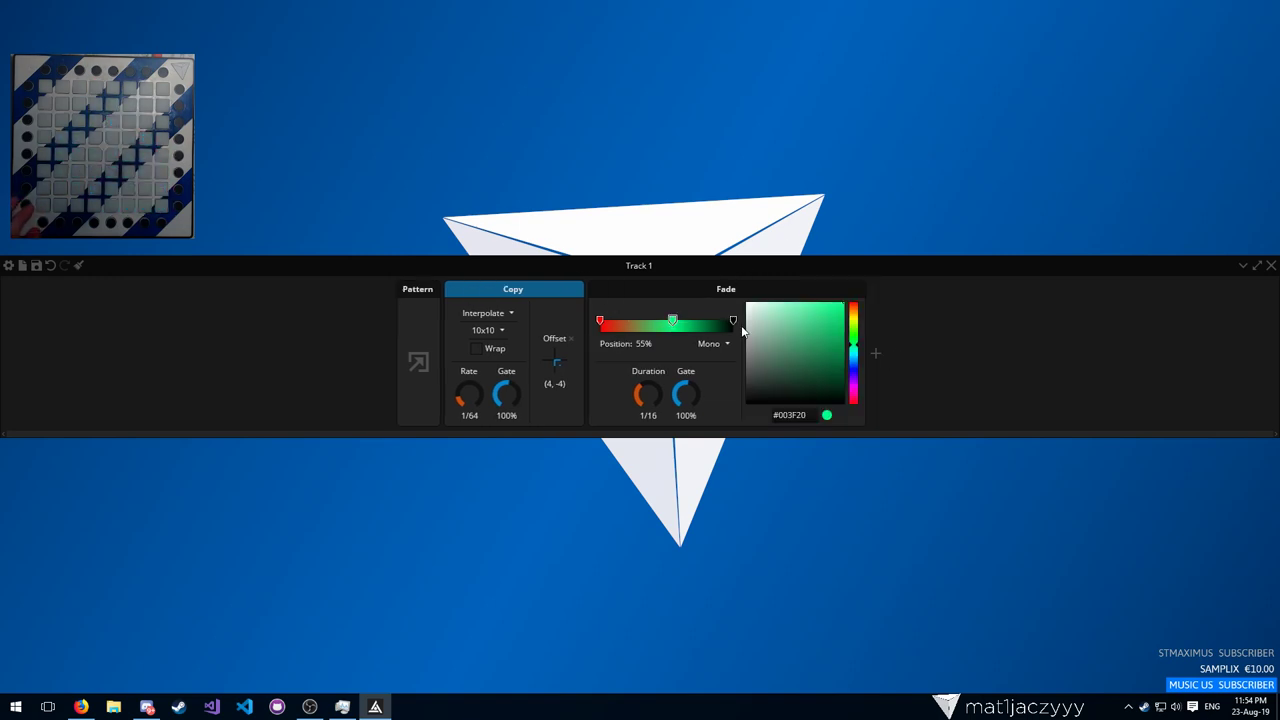
drag(849, 337, 855, 323)
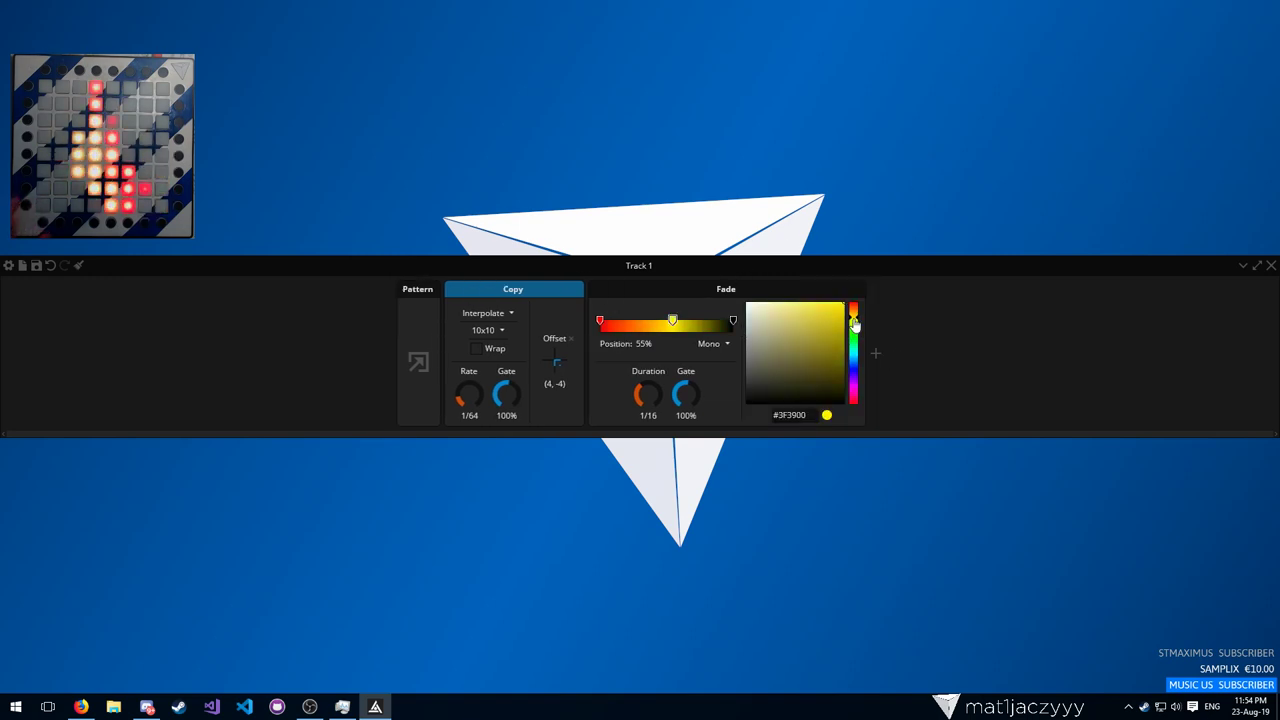
click(733, 320)
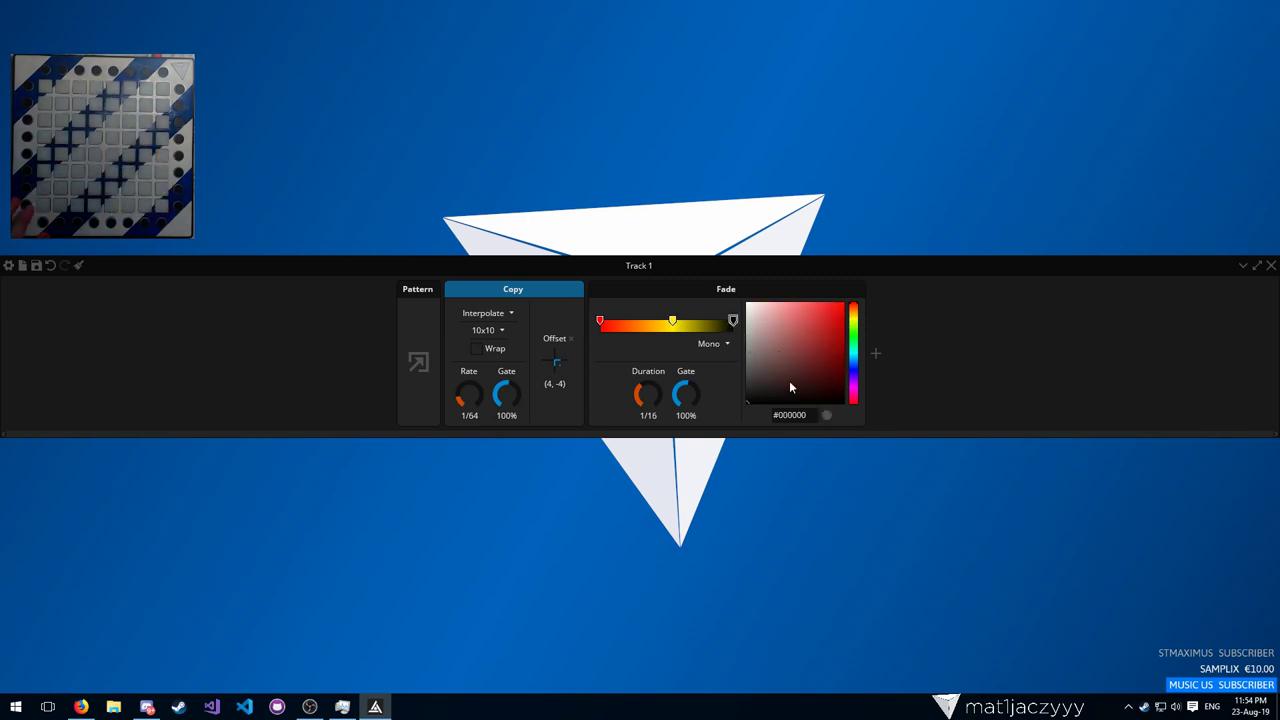
drag(676, 327, 660, 326)
click(659, 323)
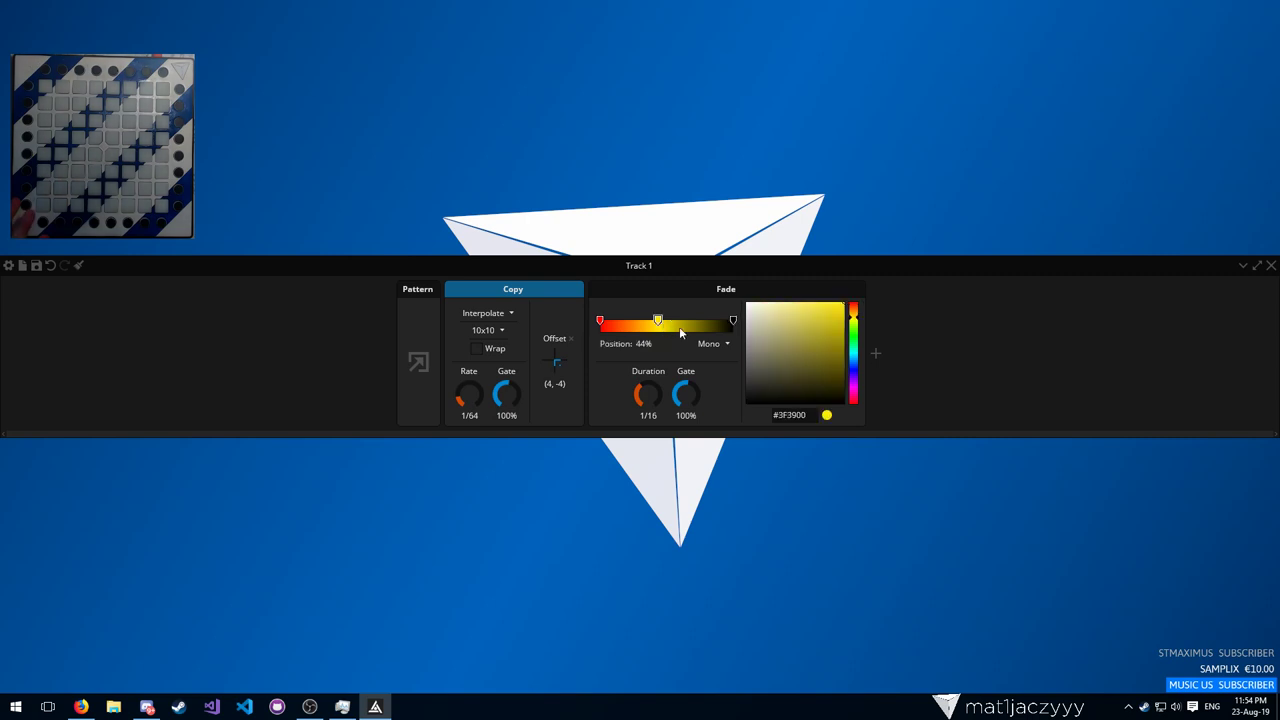
drag(830, 368, 868, 353)
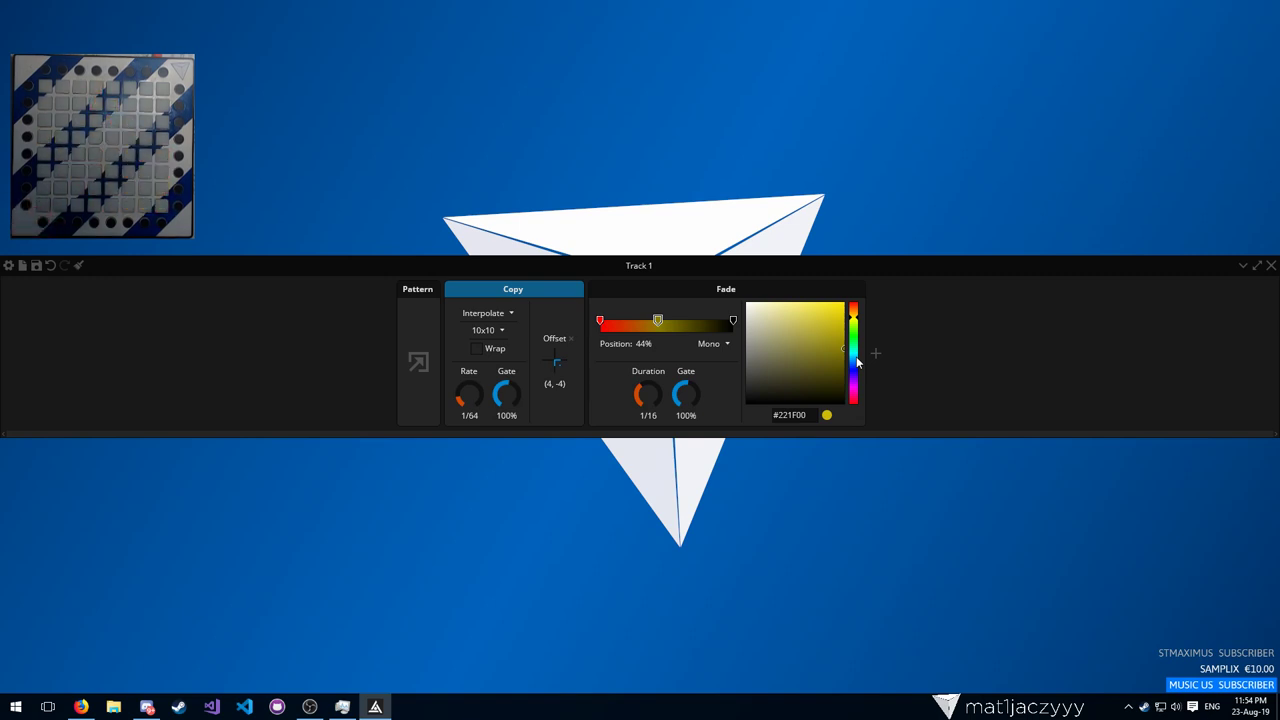
Set the Copy offset to (-3, -3) and insert a Key Filter before the Fade with the whole 8x8 pad grid enabled
mouse_move(557, 366)
mouse_down()
mouse_move(563, 348)
mouse_move(537, 366)
mouse_up()
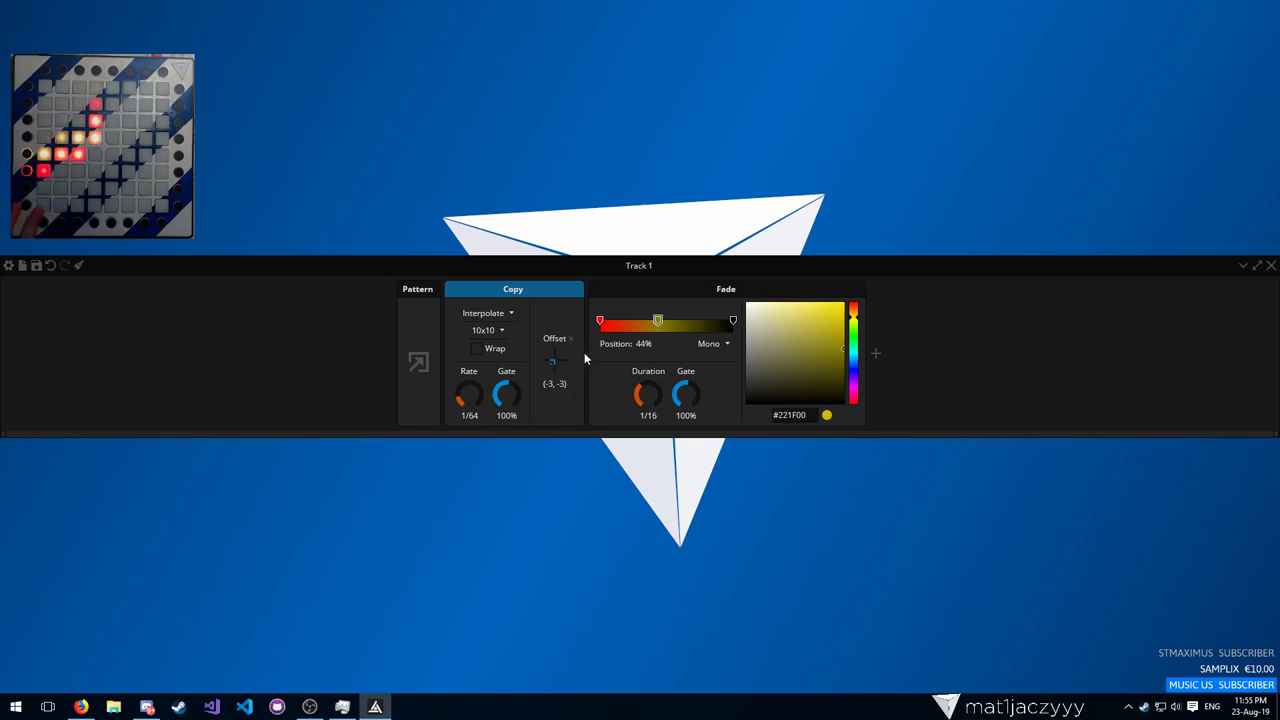
click(585, 358)
mouse_move(630, 374)
click(718, 398)
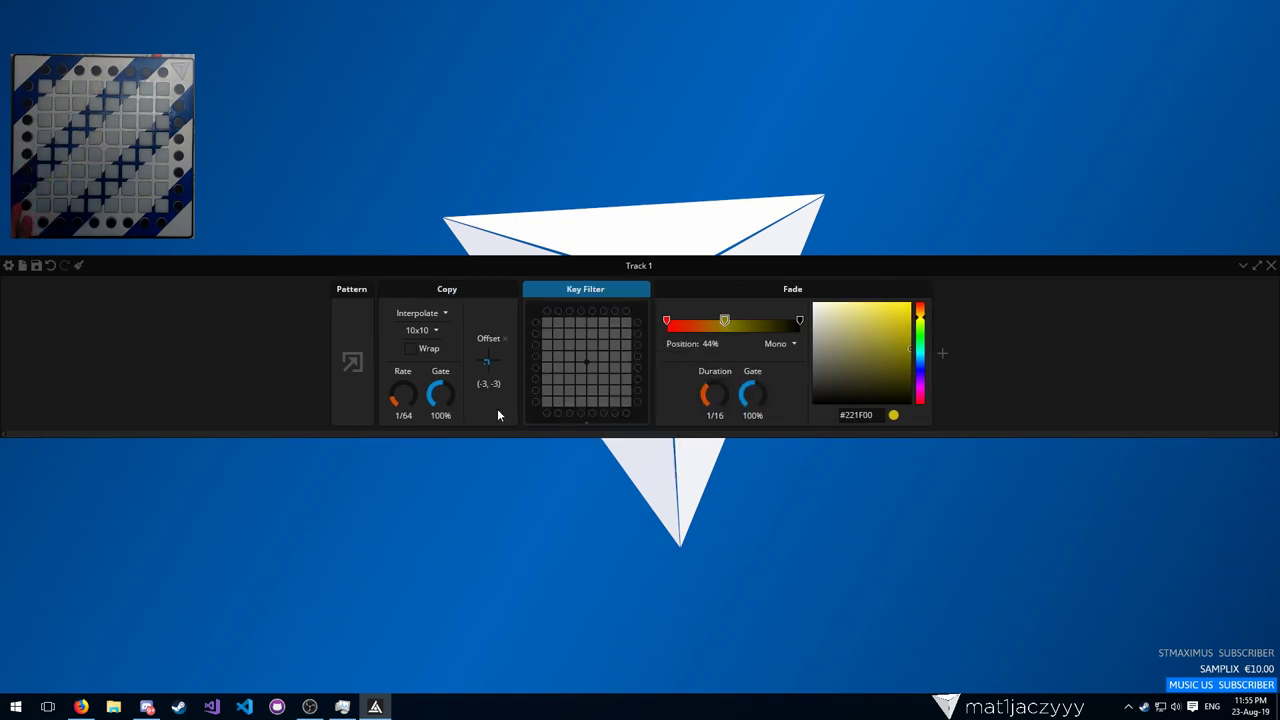
mouse_move(626, 322)
mouse_down()
mouse_move(544, 324)
mouse_move(549, 399)
mouse_move(627, 395)
mouse_move(630, 356)
mouse_move(613, 333)
mouse_move(566, 333)
mouse_move(620, 344)
mouse_move(556, 358)
mouse_move(556, 371)
mouse_move(628, 370)
mouse_move(559, 387)
mouse_move(623, 394)
mouse_up()
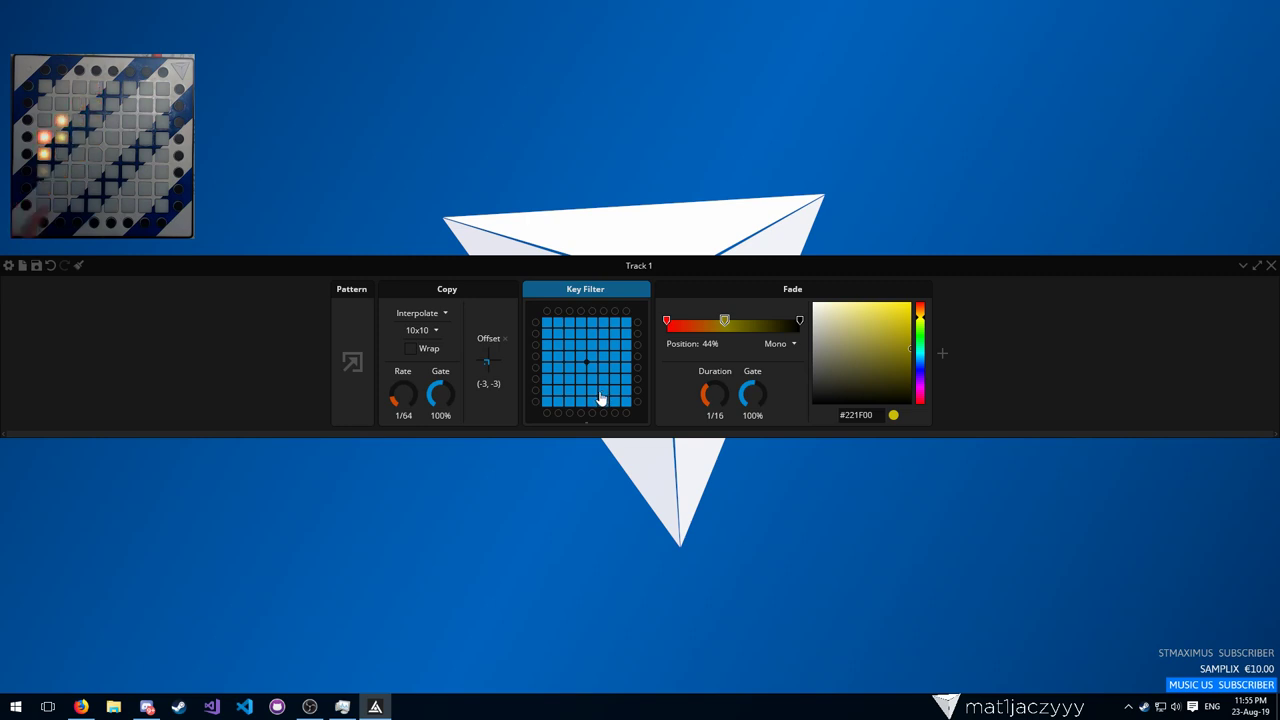
Try a horizontal Flip device with Bypass between the Key Filter and the Fade, and remove it
right_click(653, 332)
mouse_move(687, 425)
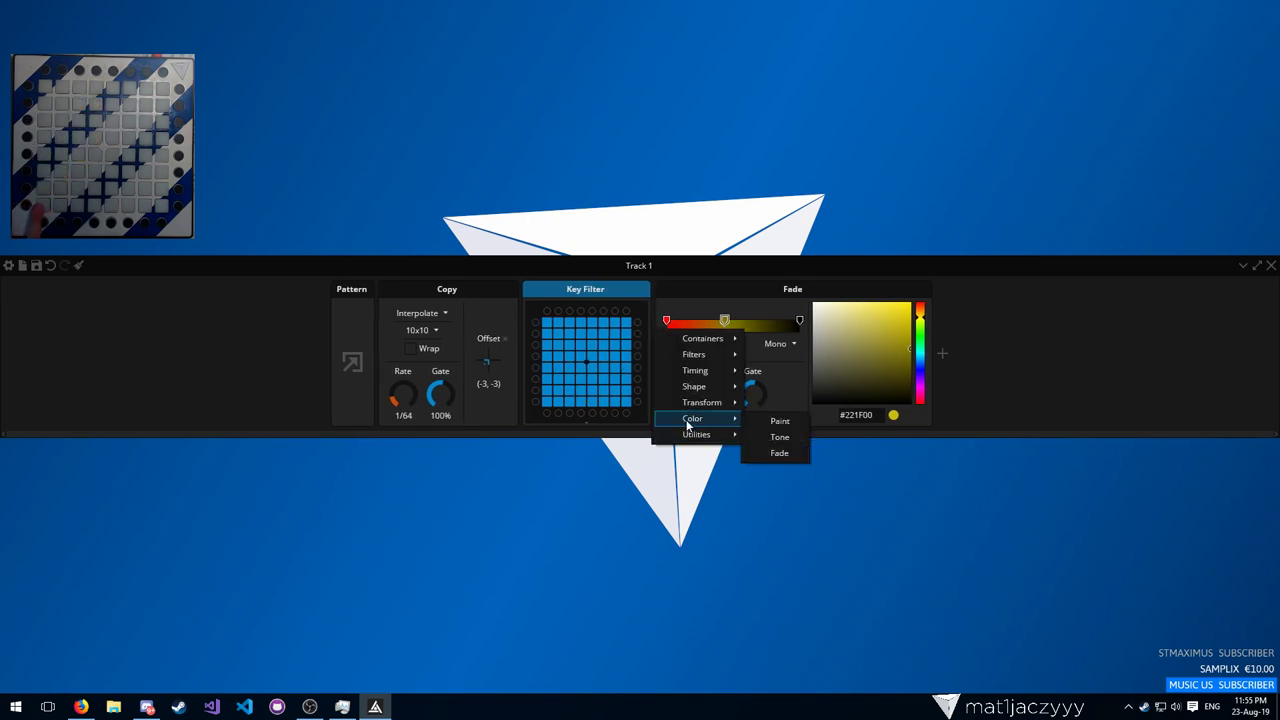
click(753, 405)
click(649, 372)
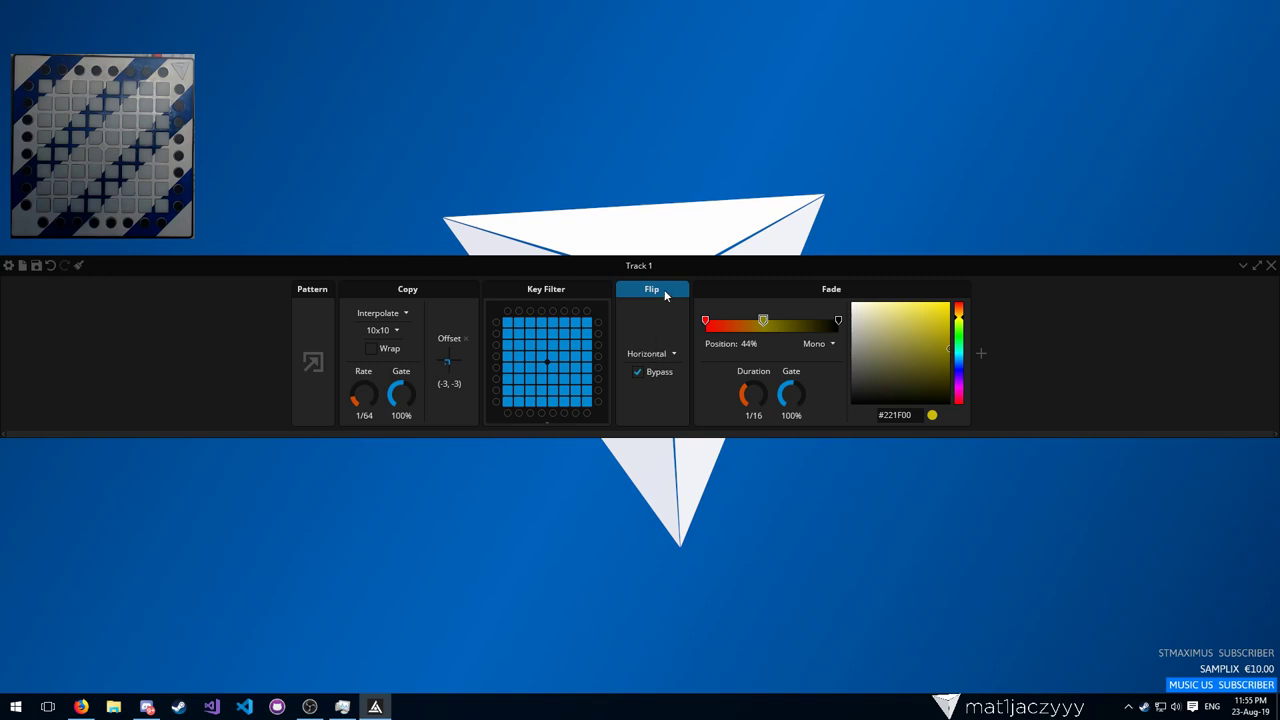
key(Delete)
Insert a Rotate device set to 180° with Bypass enabled between the Key Filter and the Fade
right_click(657, 320)
mouse_move(697, 393)
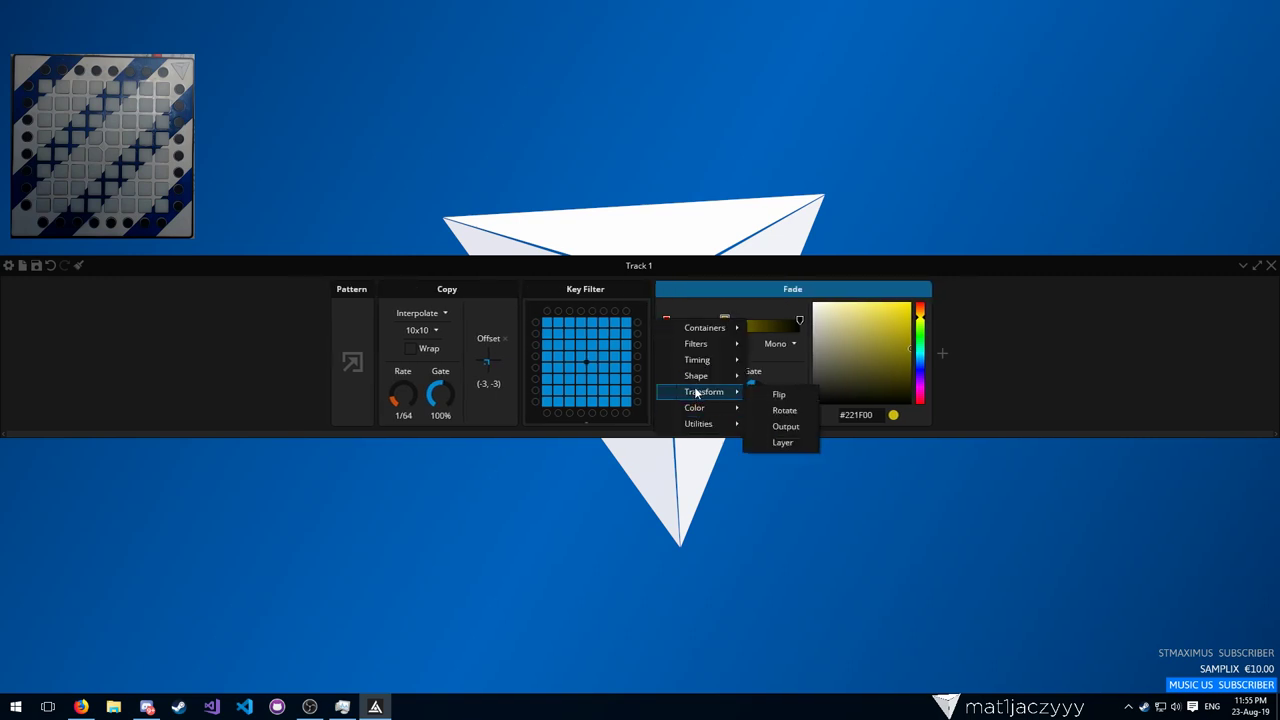
click(784, 410)
click(647, 374)
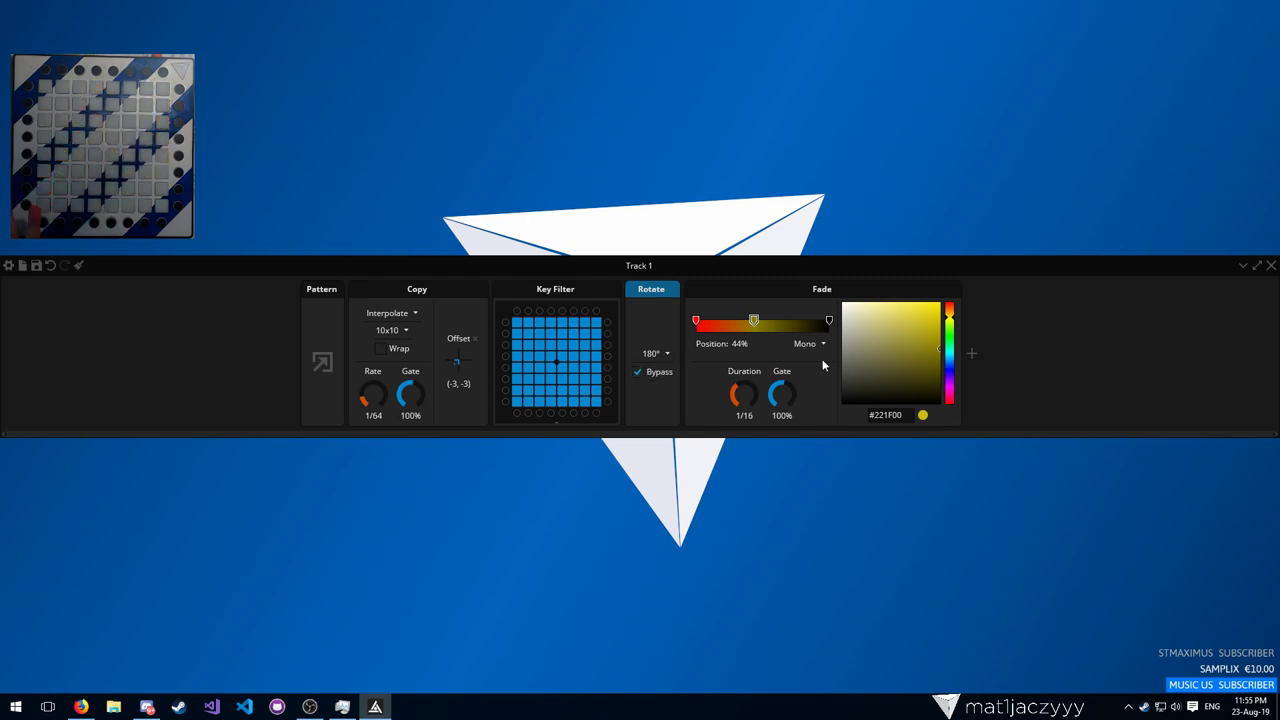
Recolour the Fade's first stop white and its middle stop blue, and move the middle stop slightly earlier
click(696, 321)
click(875, 327)
click(754, 320)
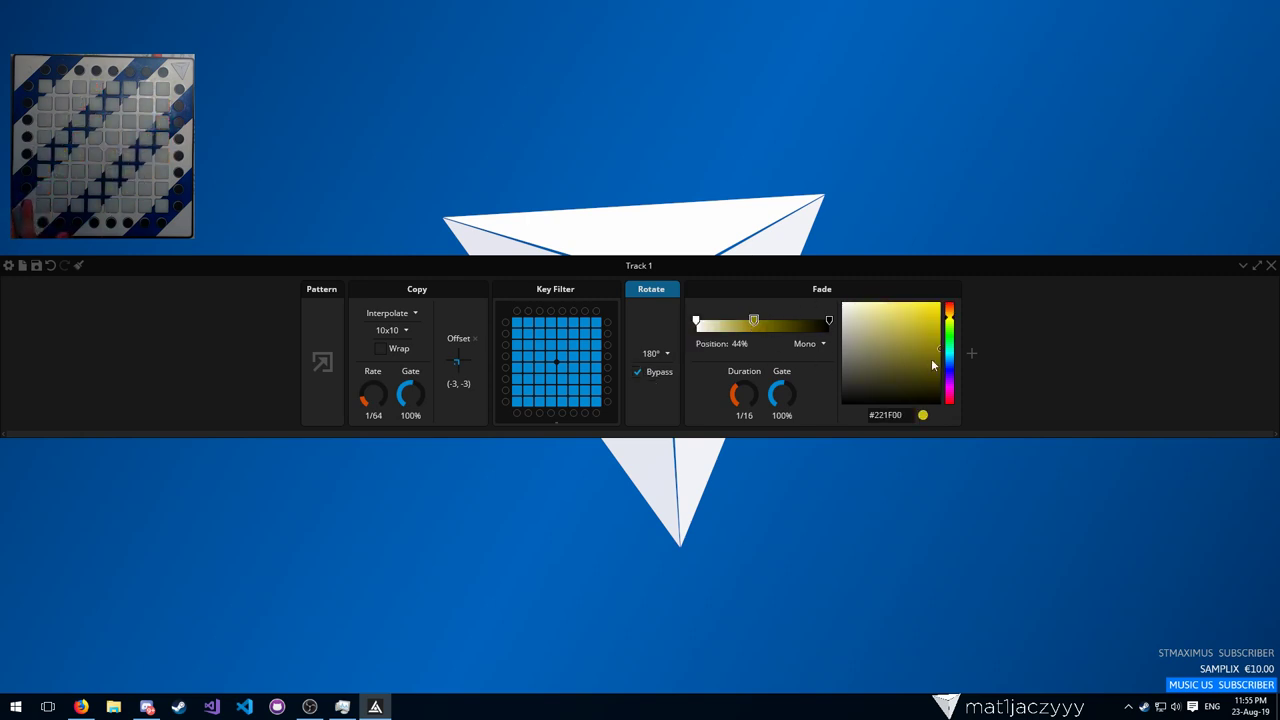
click(951, 367)
drag(937, 374, 980, 280)
drag(753, 321, 745, 322)
Add a Fade colour stop between the blue and black ones, set it to purple #1E002E and place it at 68%
double_click(794, 323)
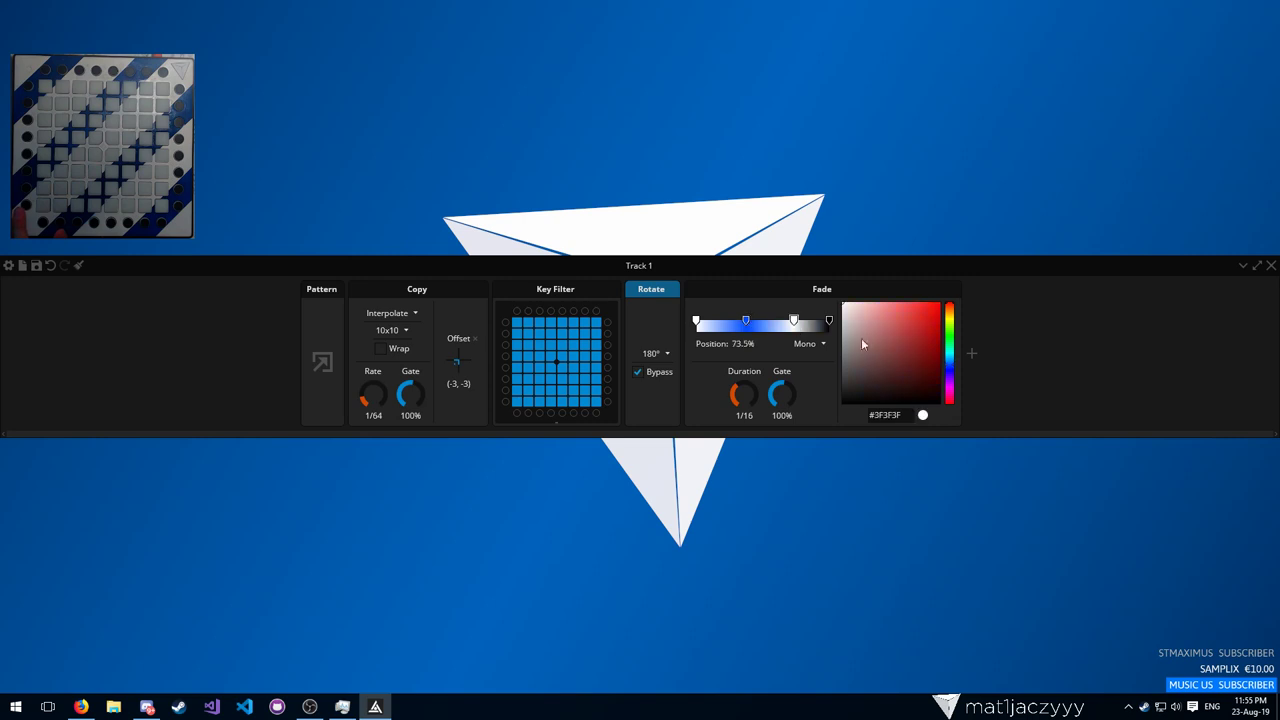
click(953, 385)
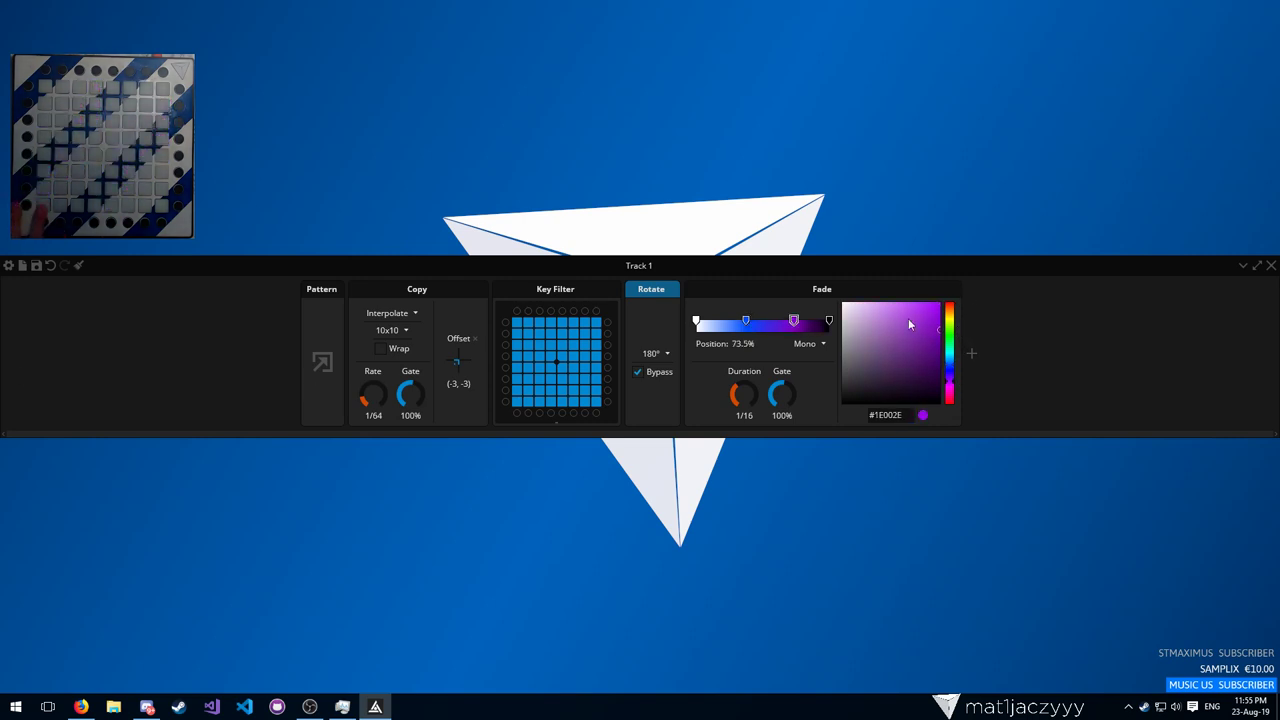
click(950, 345)
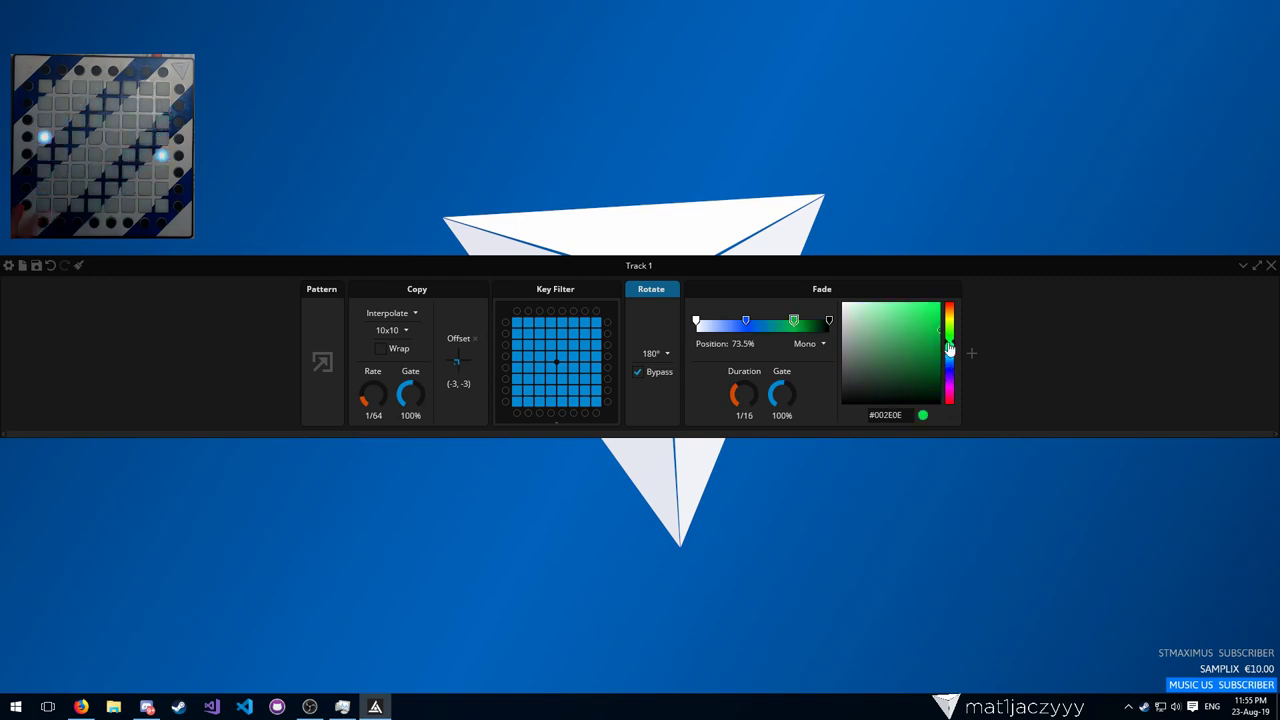
click(949, 325)
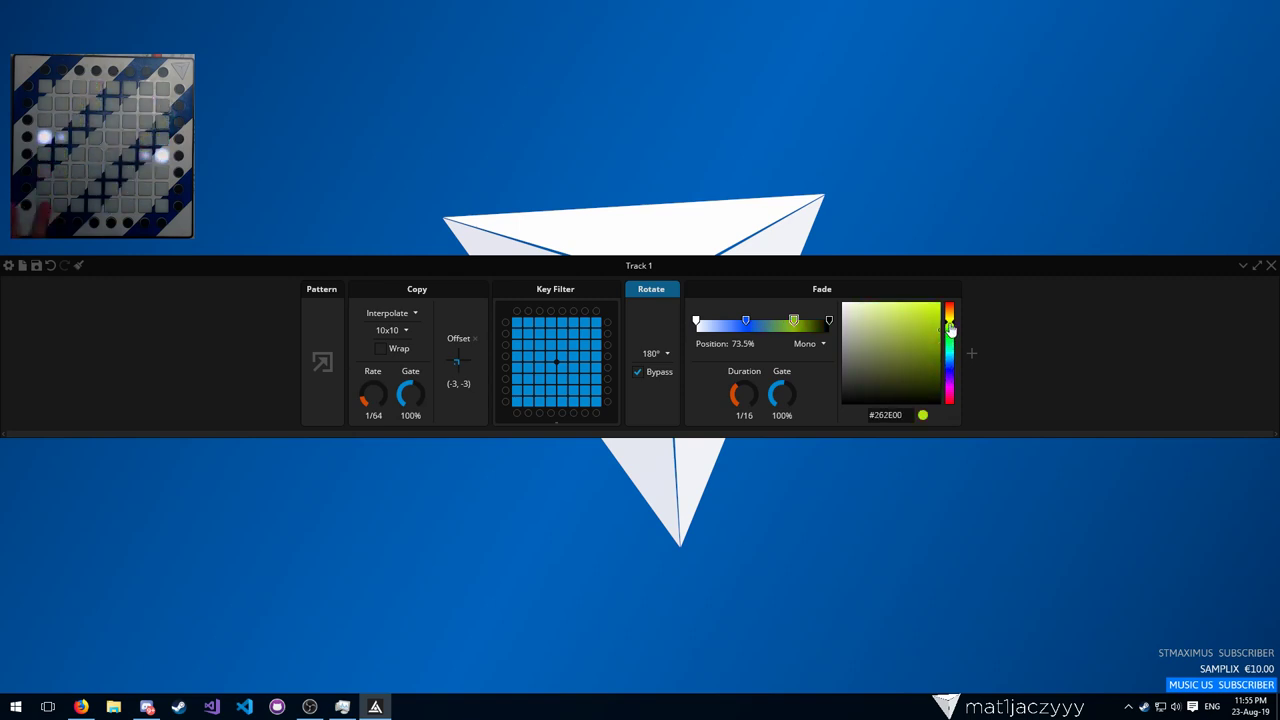
click(949, 336)
click(950, 385)
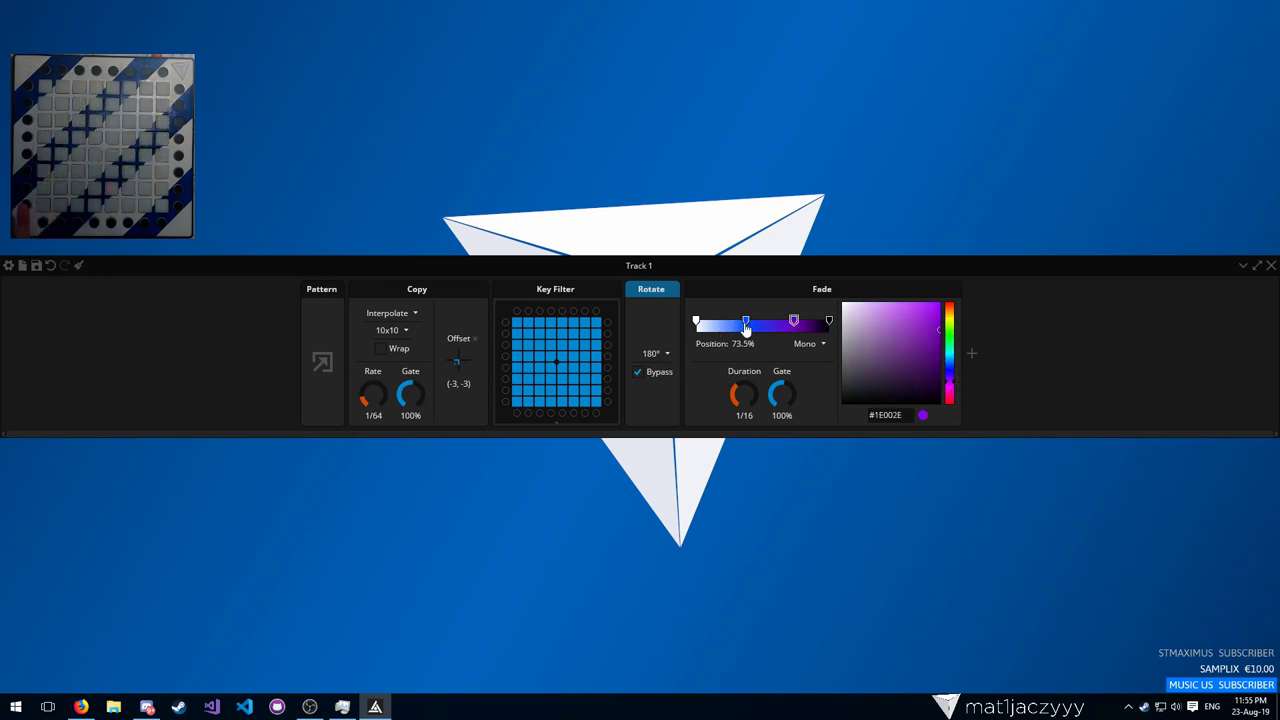
drag(793, 321, 787, 321)
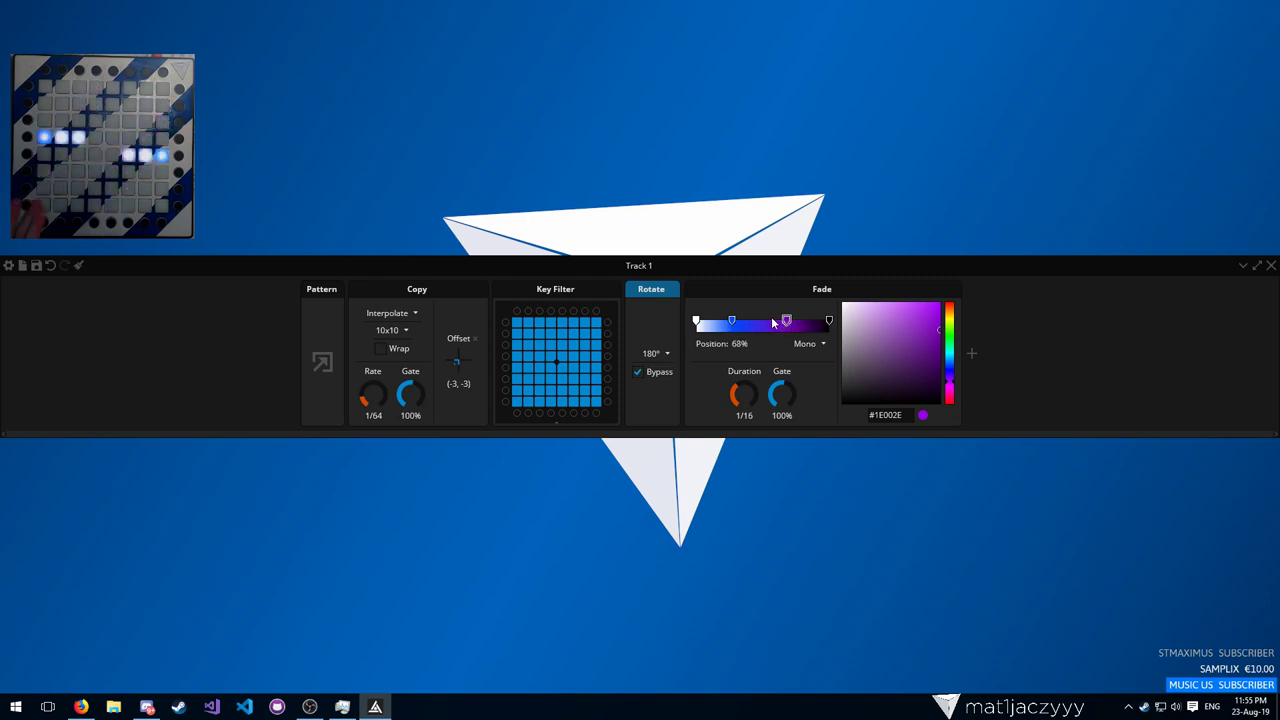
Duplicate the Rotate device and set the copy's angle to 90°, keeping Bypass on
key(ctrl+d)
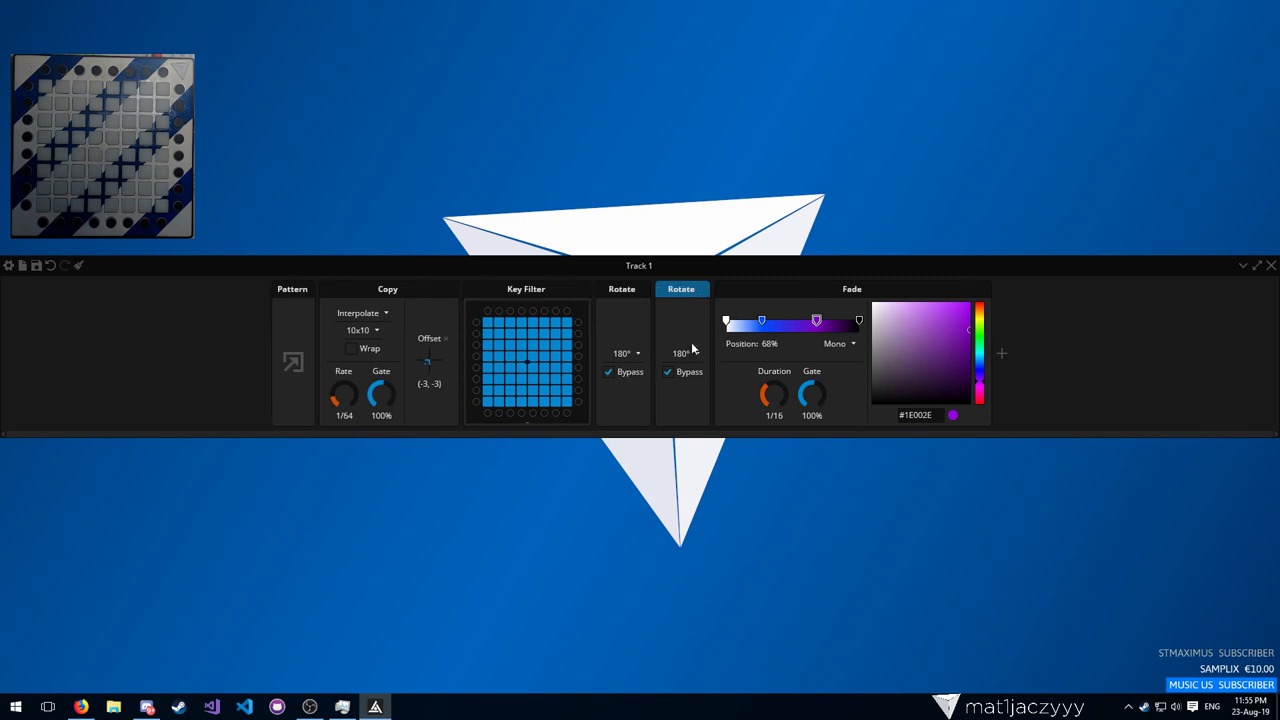
click(684, 353)
click(692, 368)
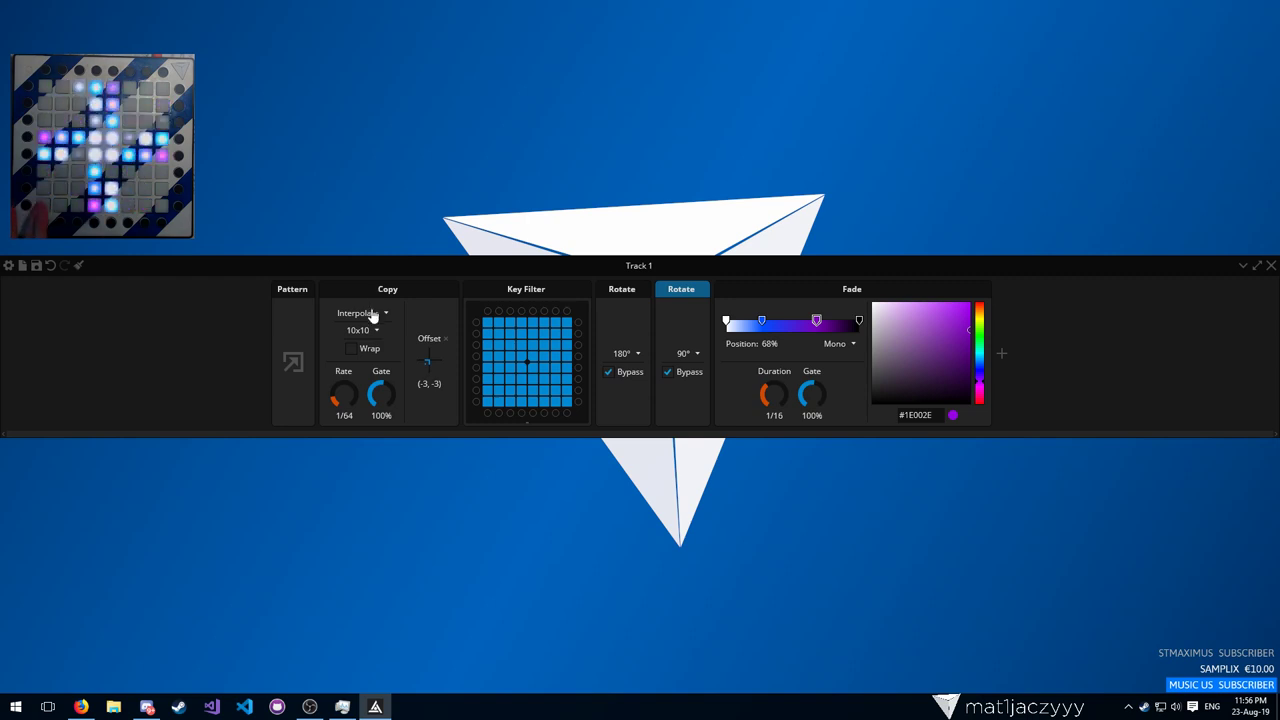
Disable the Key Filter device and set the Fade duration to 1/8
click(738, 293)
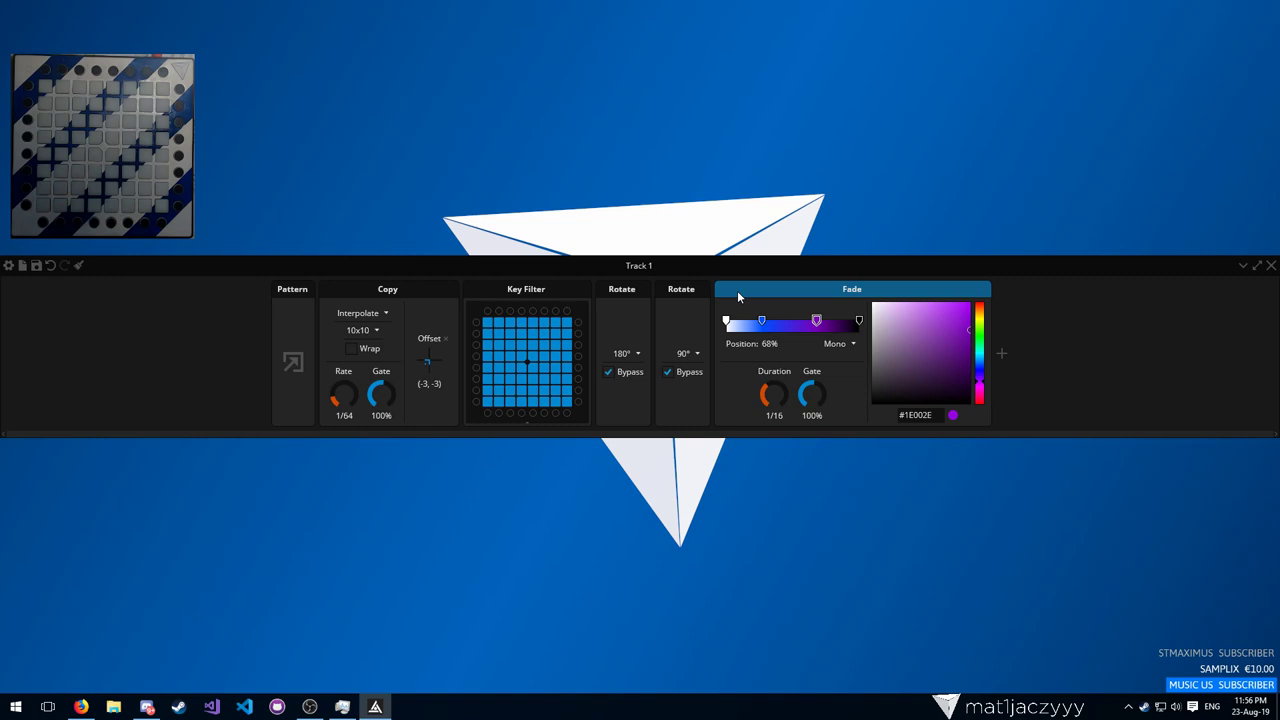
click(386, 288)
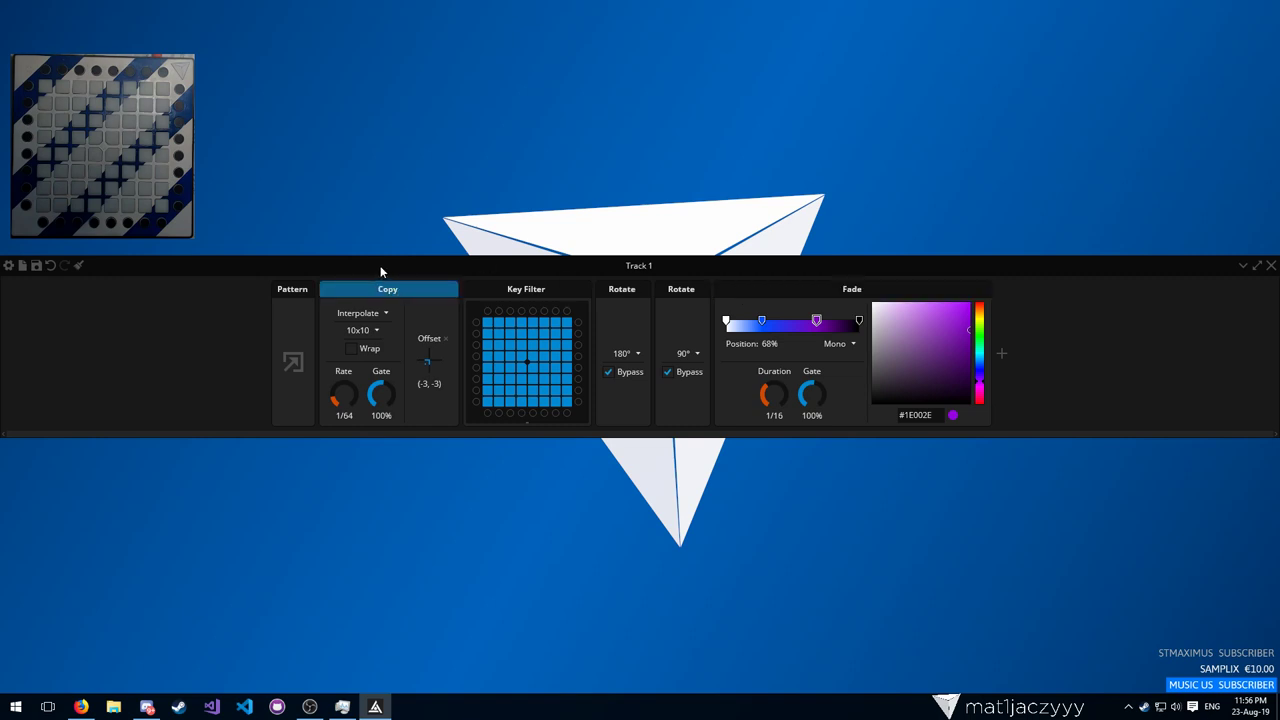
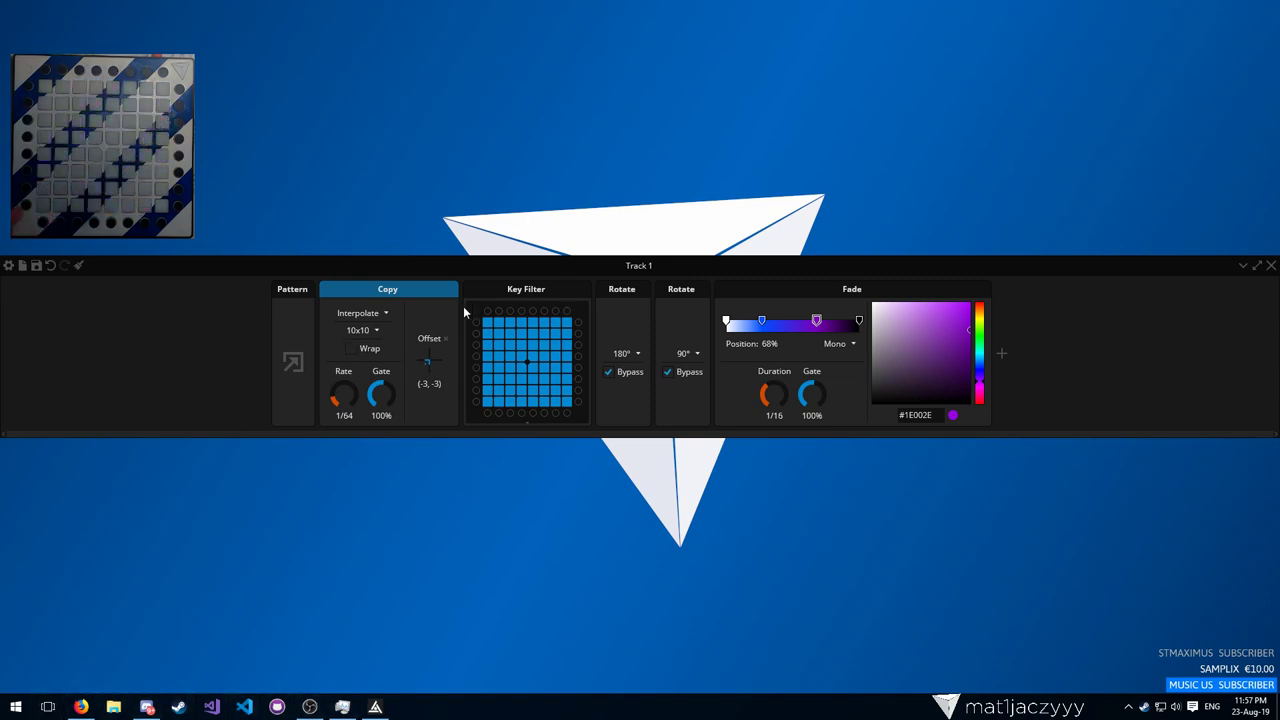
click(517, 288)
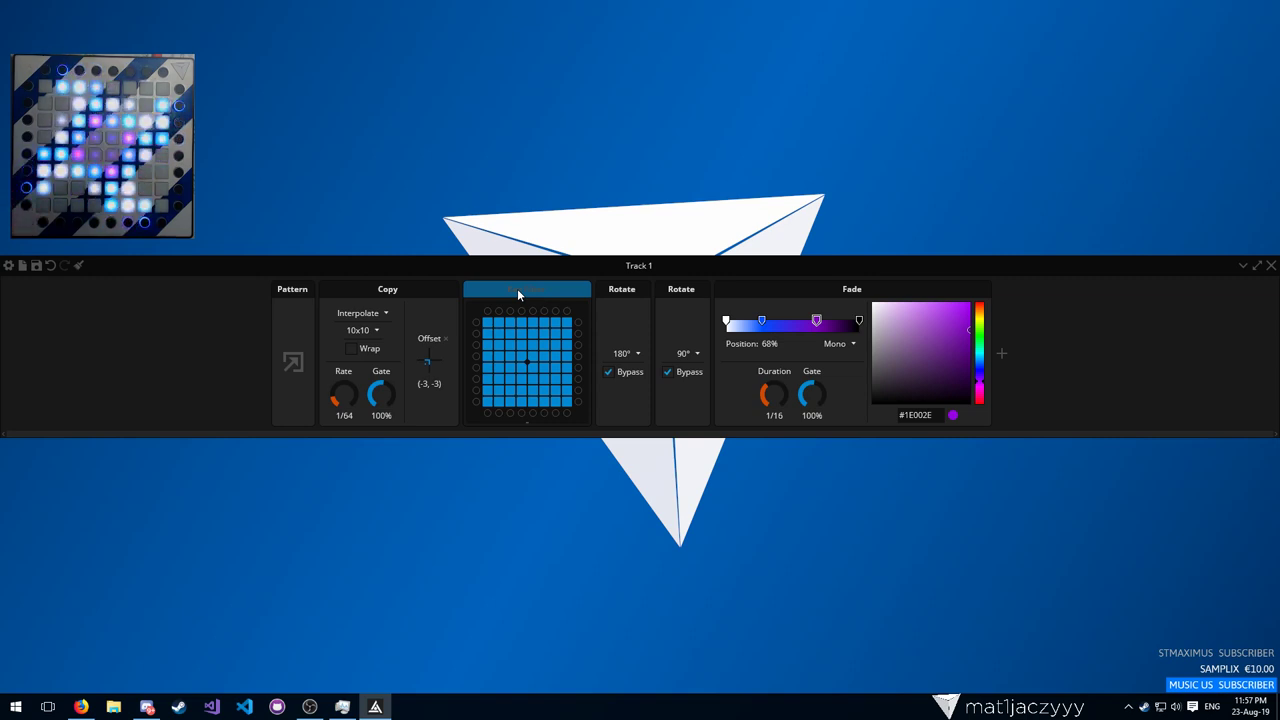
drag(773, 400, 772, 389)
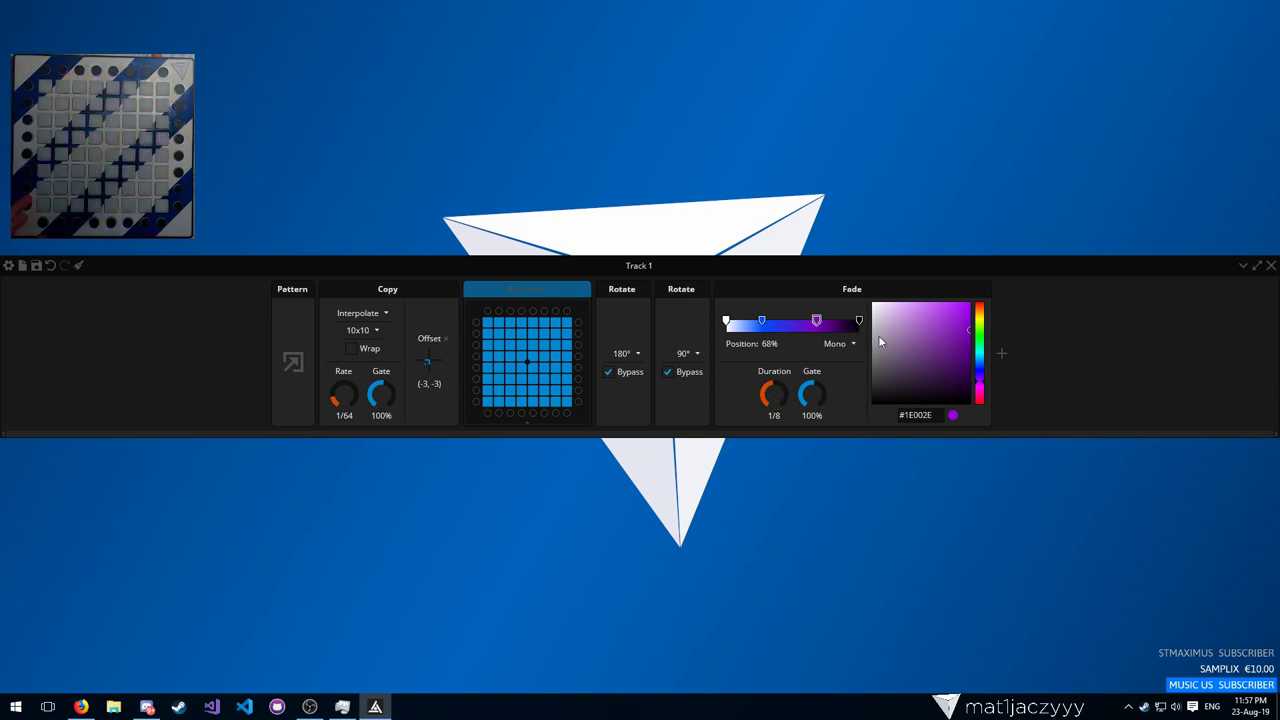
Move the Fade's purple colour stop to 84.5% and recolour it dark red #170000
drag(986, 390, 987, 401)
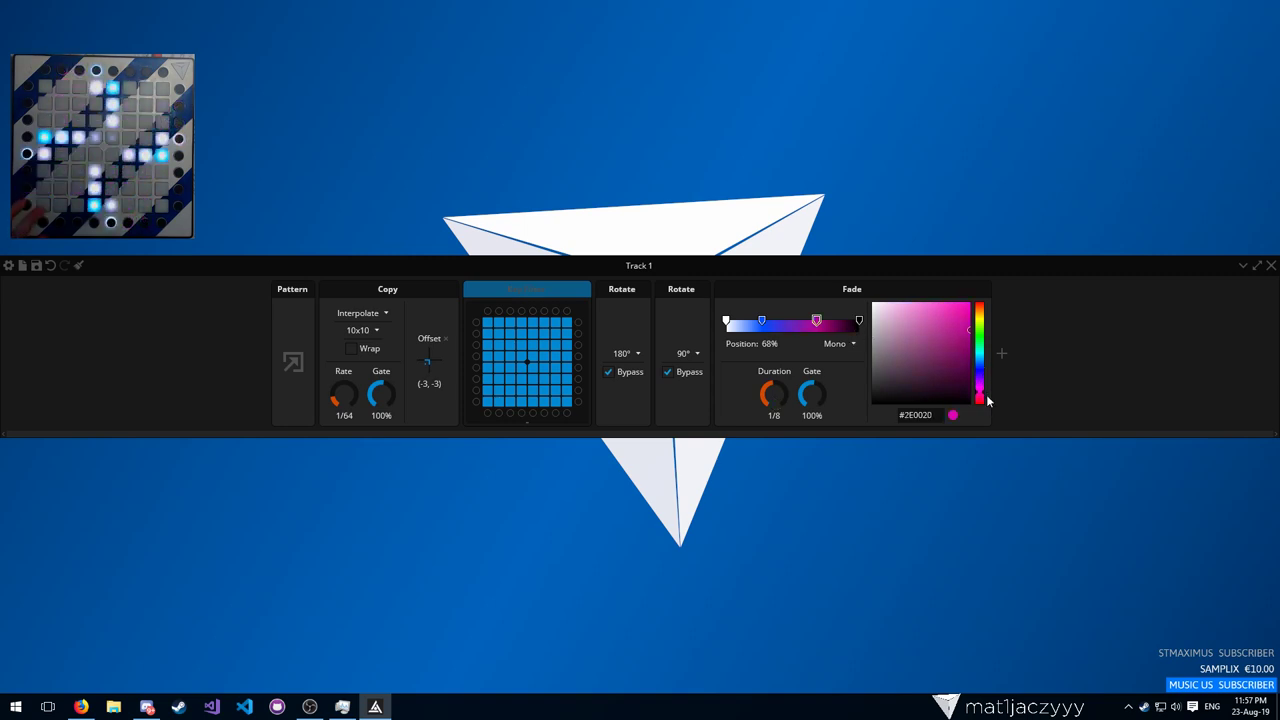
drag(818, 327, 840, 329)
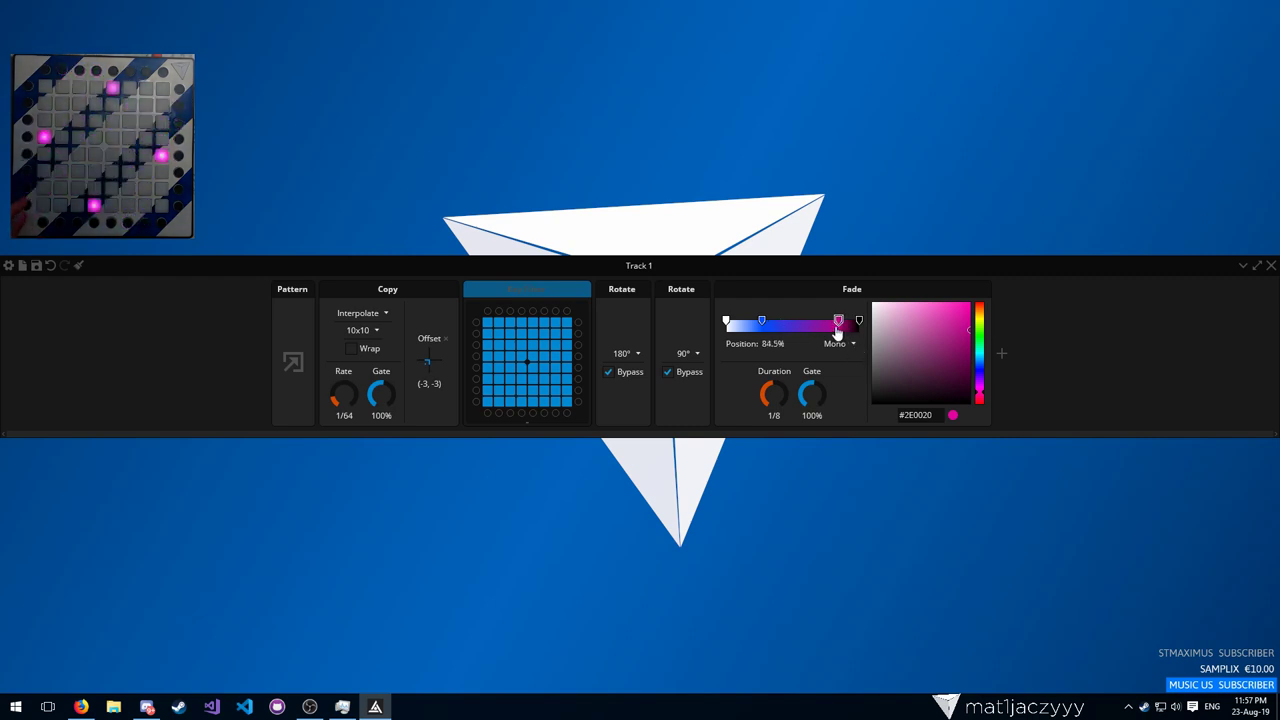
click(979, 367)
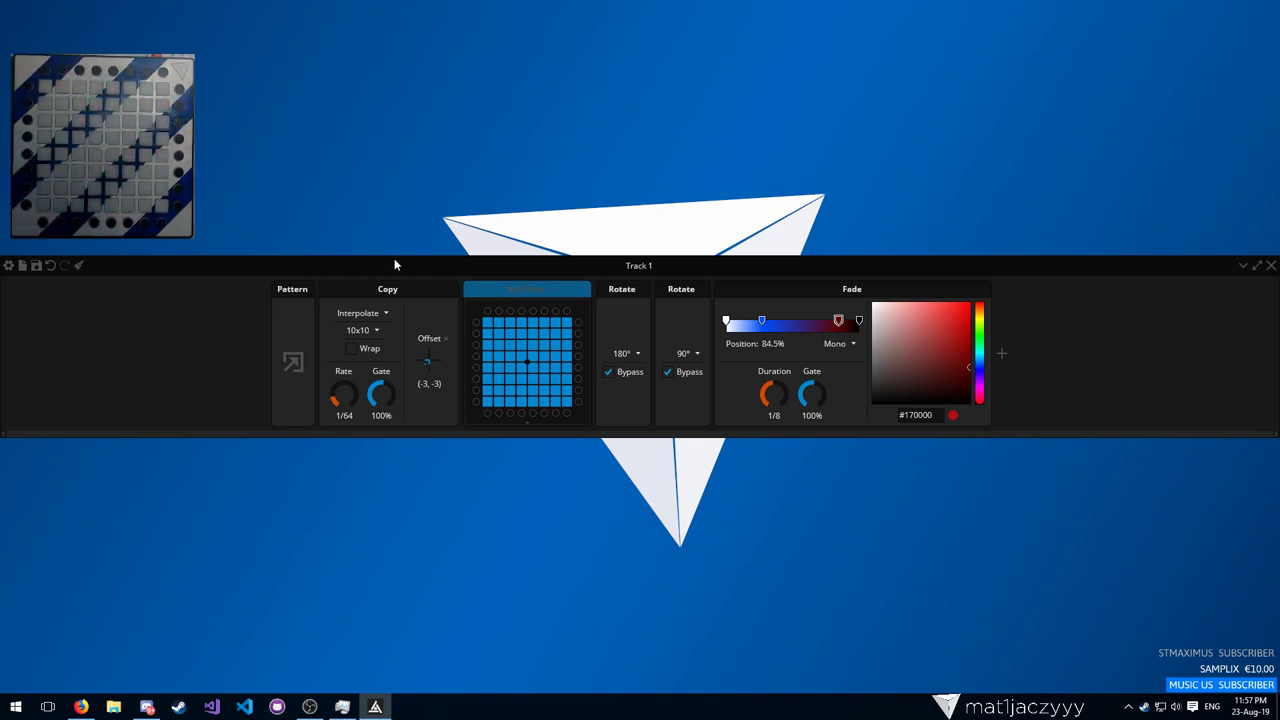
Close the virtual Launchpad and Track 1 windows, and close the project without saving
key(alt+Tab)
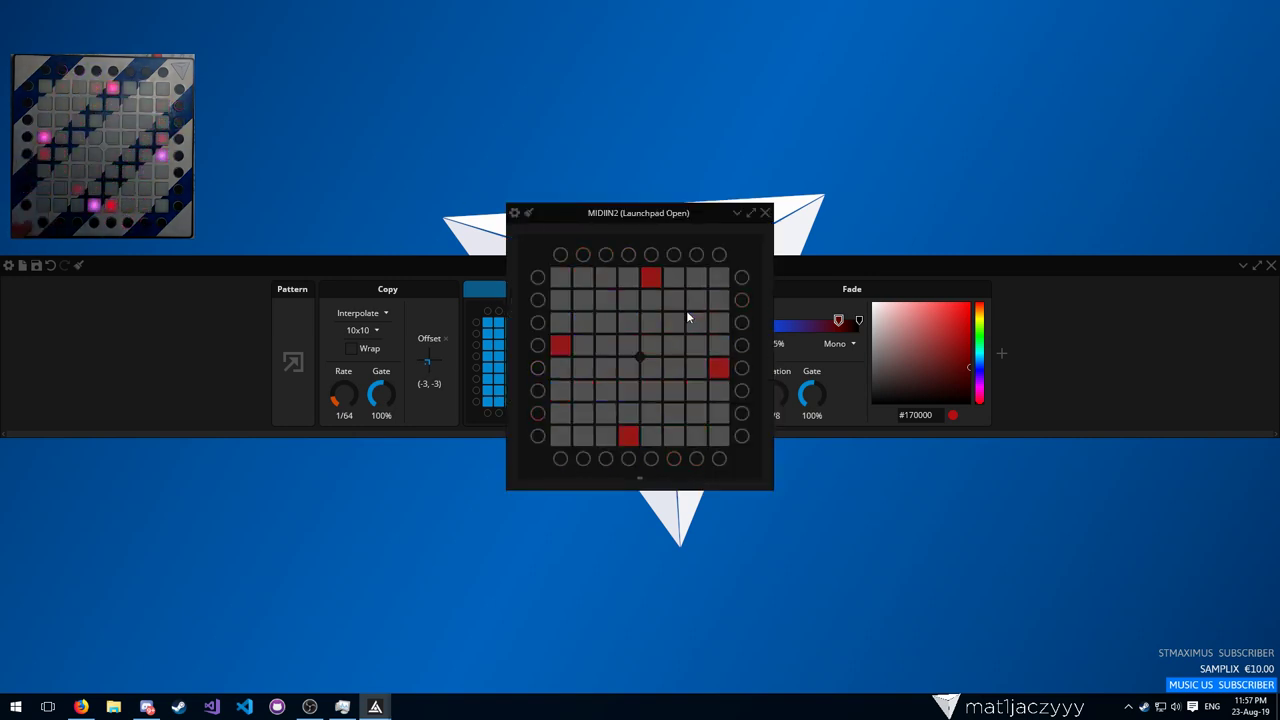
click(765, 213)
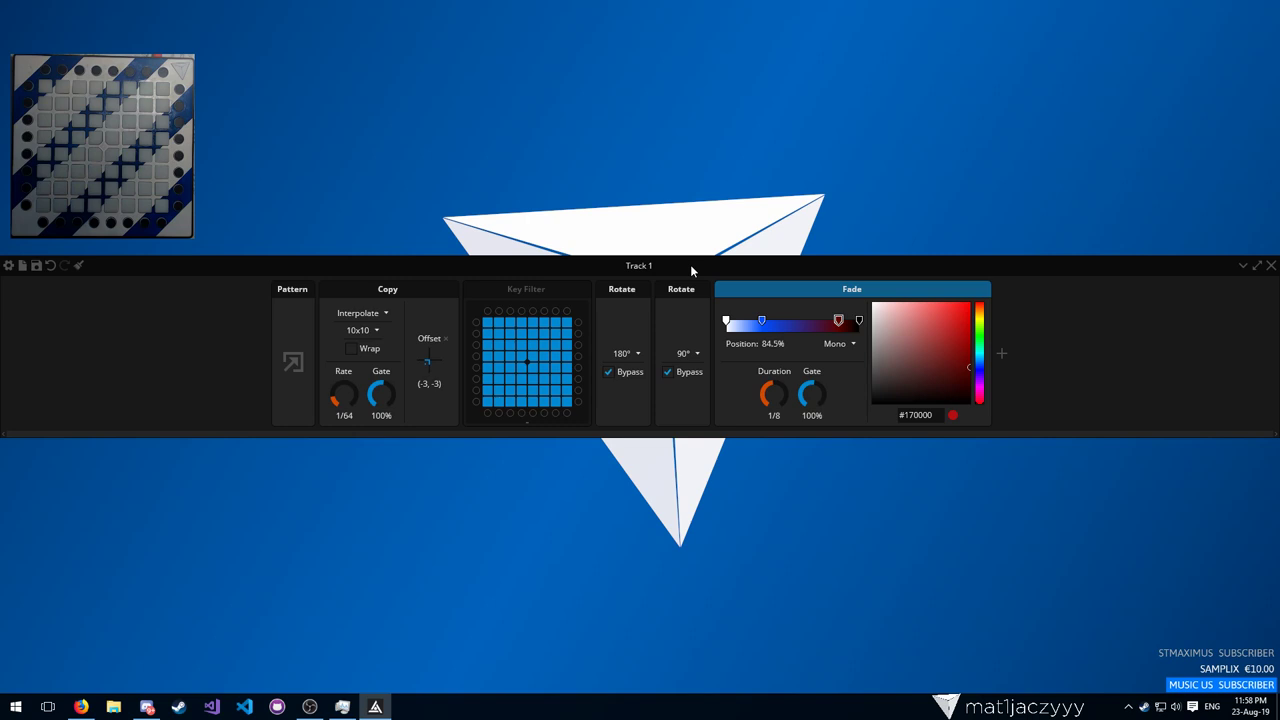
click(1271, 266)
click(747, 224)
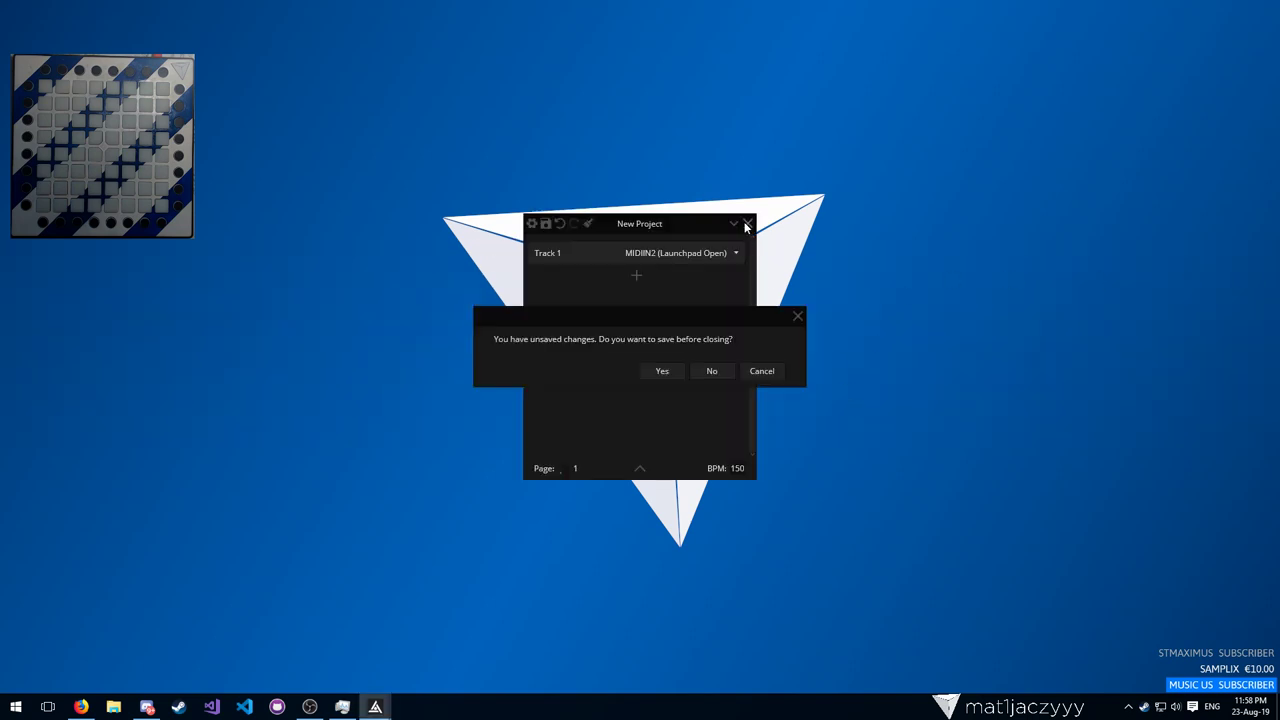
click(713, 370)
click(843, 250)
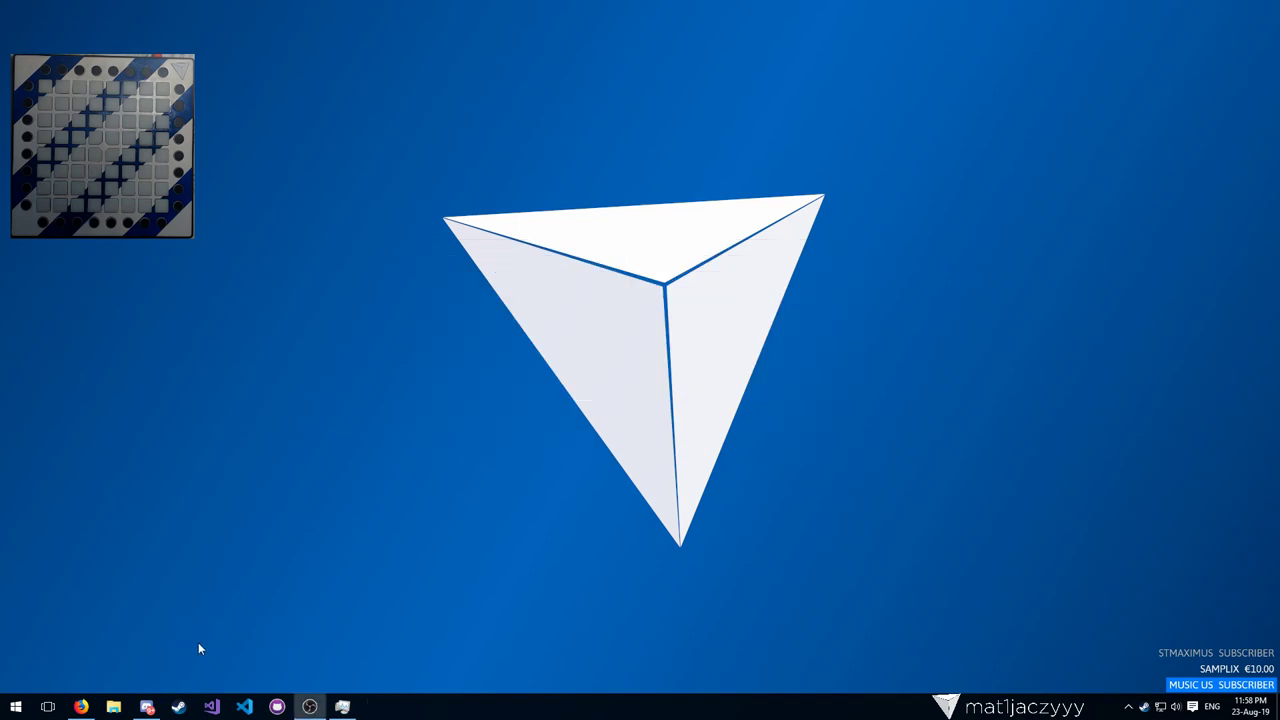
key(super)
text(live 10)
key(Return)
Launch Ableton Live 10 Suite, dismiss the VST plug-in folder notice and close Task Manager
key(super)
text(suite)
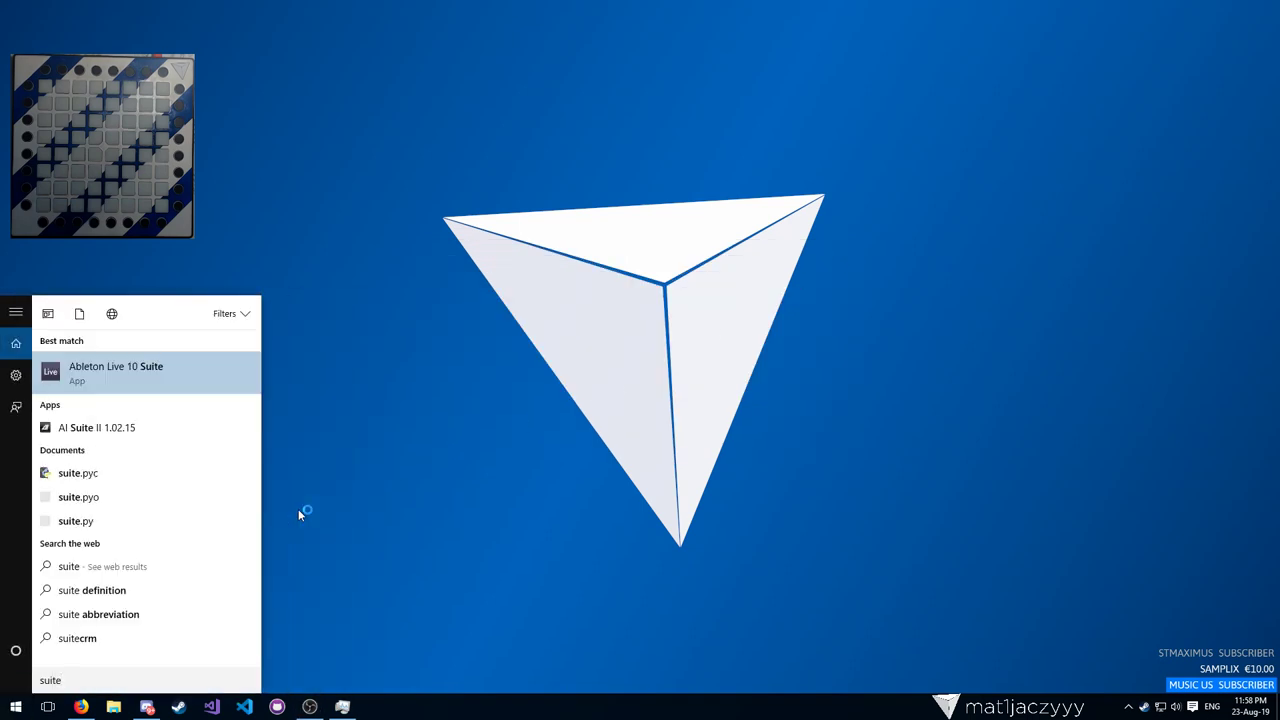
key(Return)
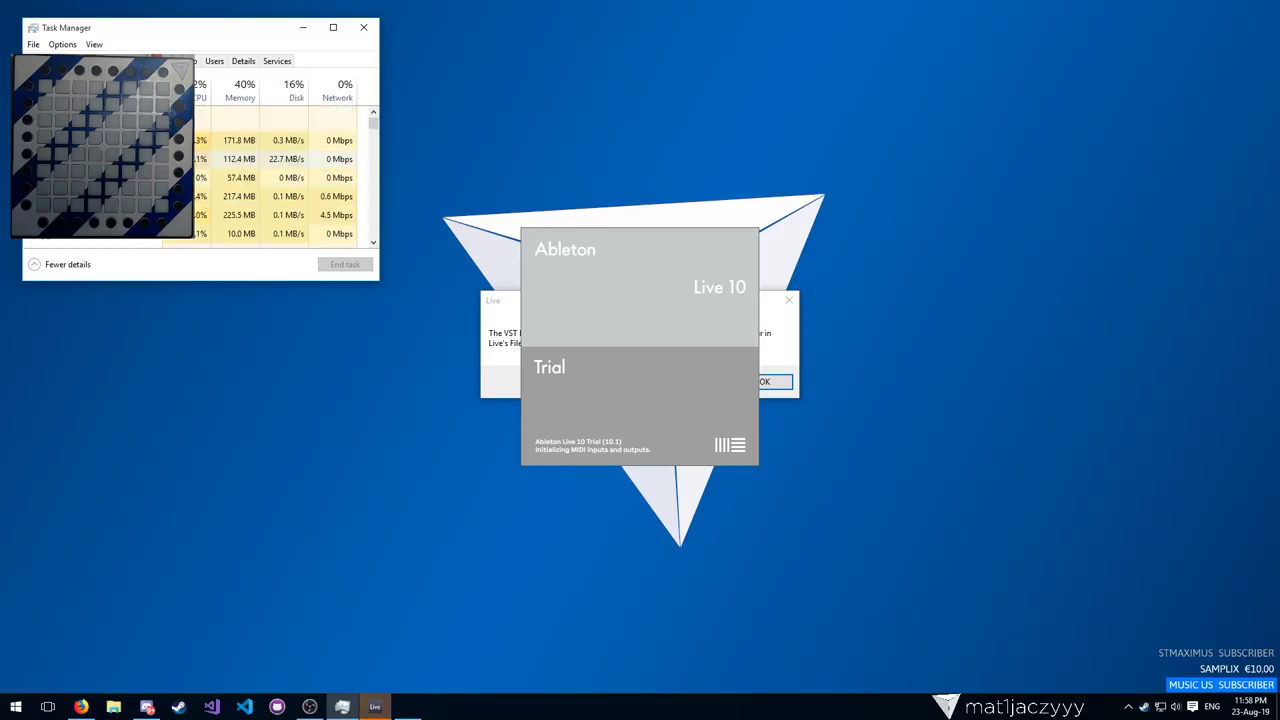
click(759, 382)
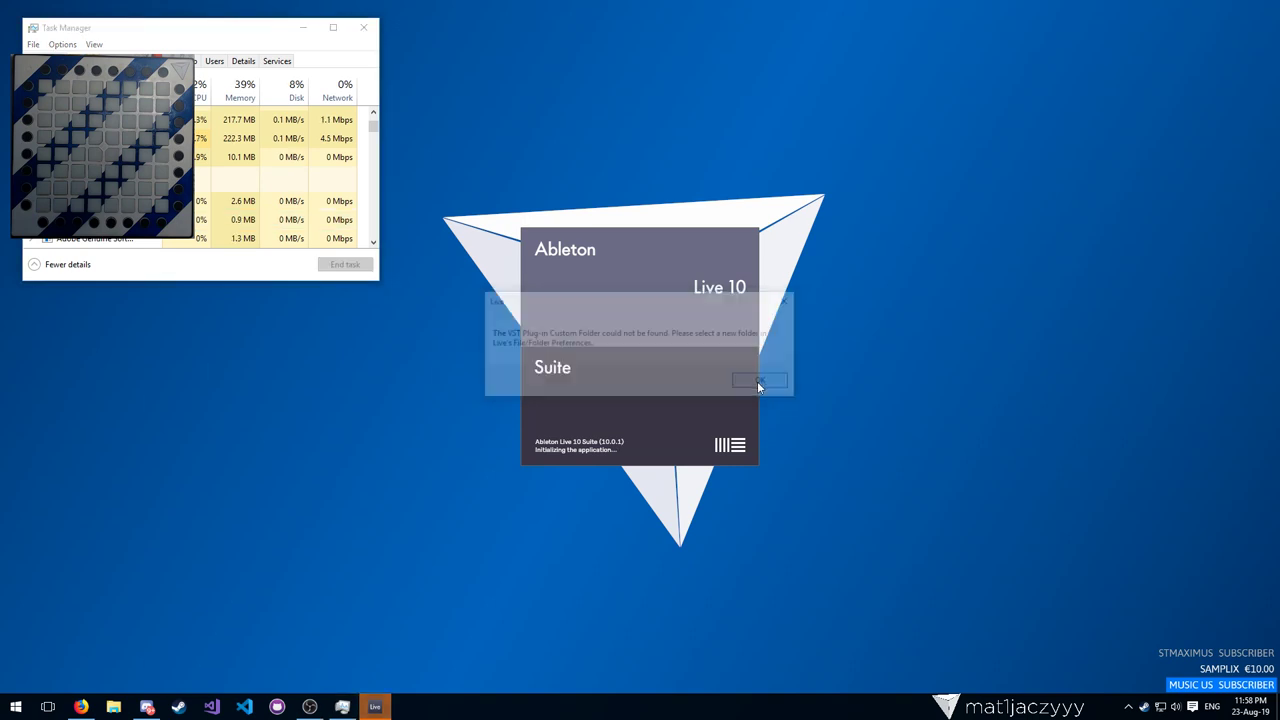
click(363, 27)
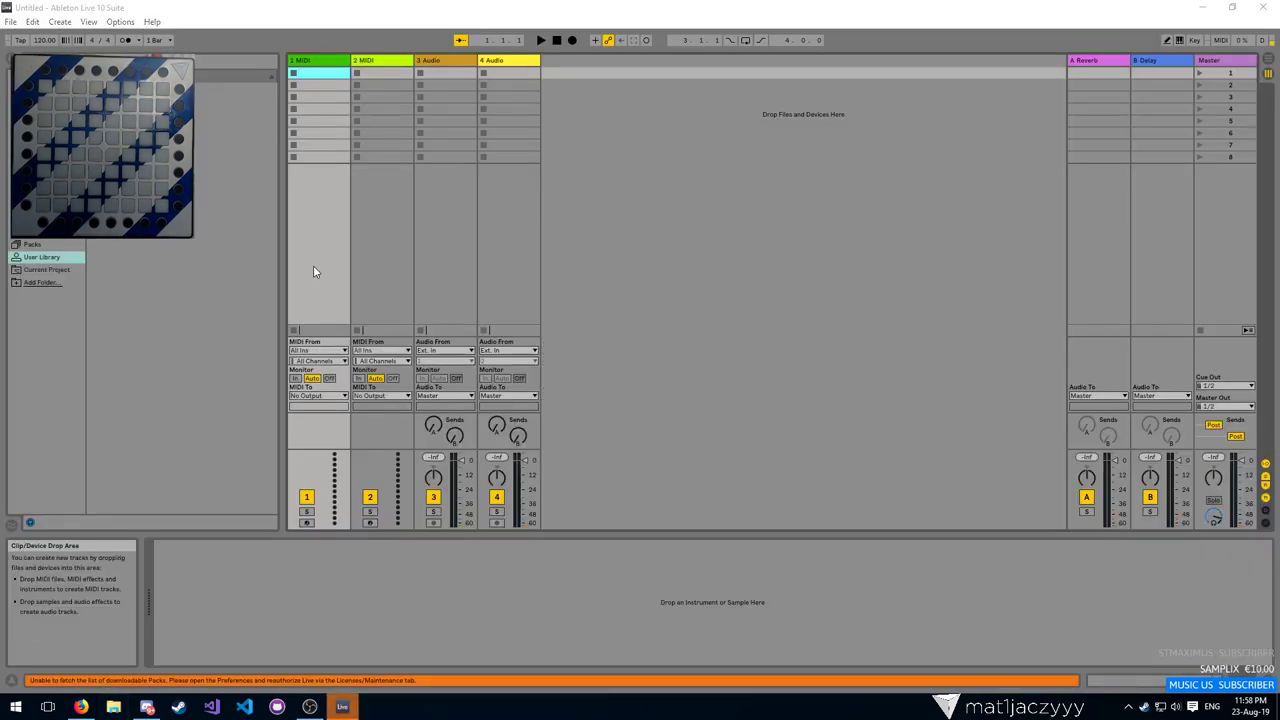
Switch to the Arrangement View and insert an empty 10-bar MIDI clip at the start of the 1 MIDI track
key(Tab)
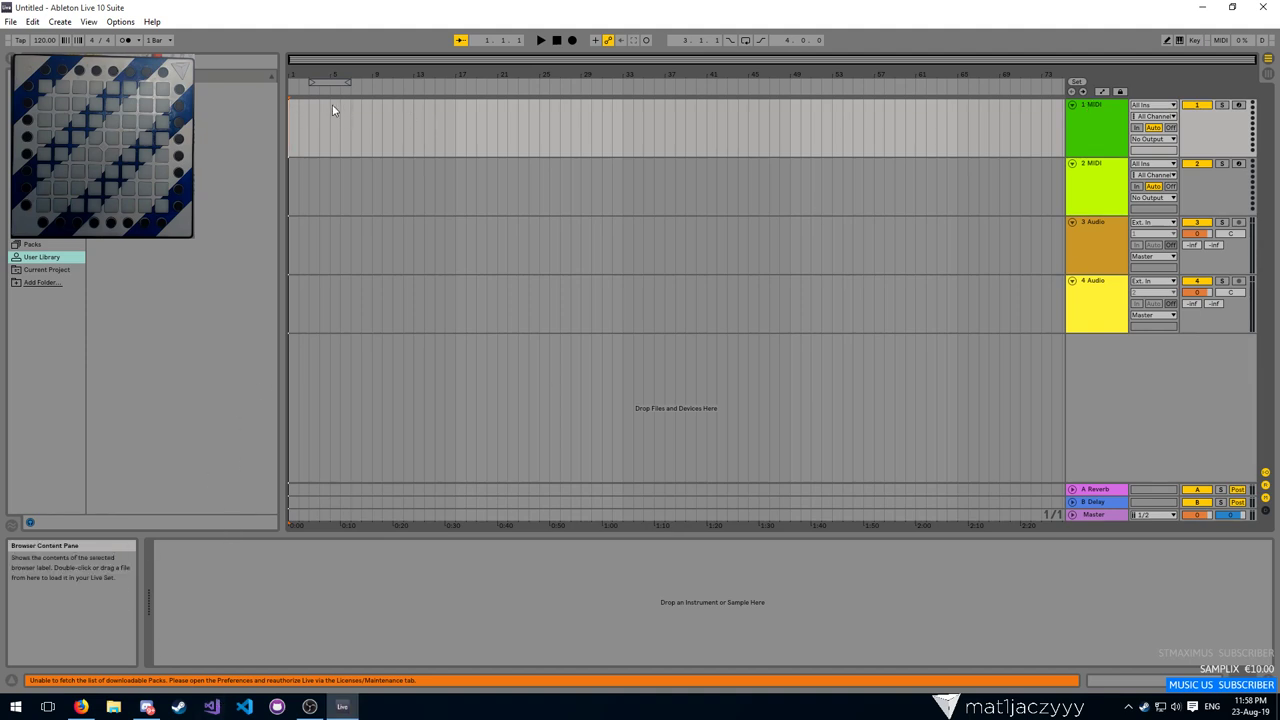
mouse_move(403, 130)
mouse_down()
mouse_move(289, 133)
mouse_move(393, 125)
mouse_up()
right_click(393, 125)
click(432, 217)
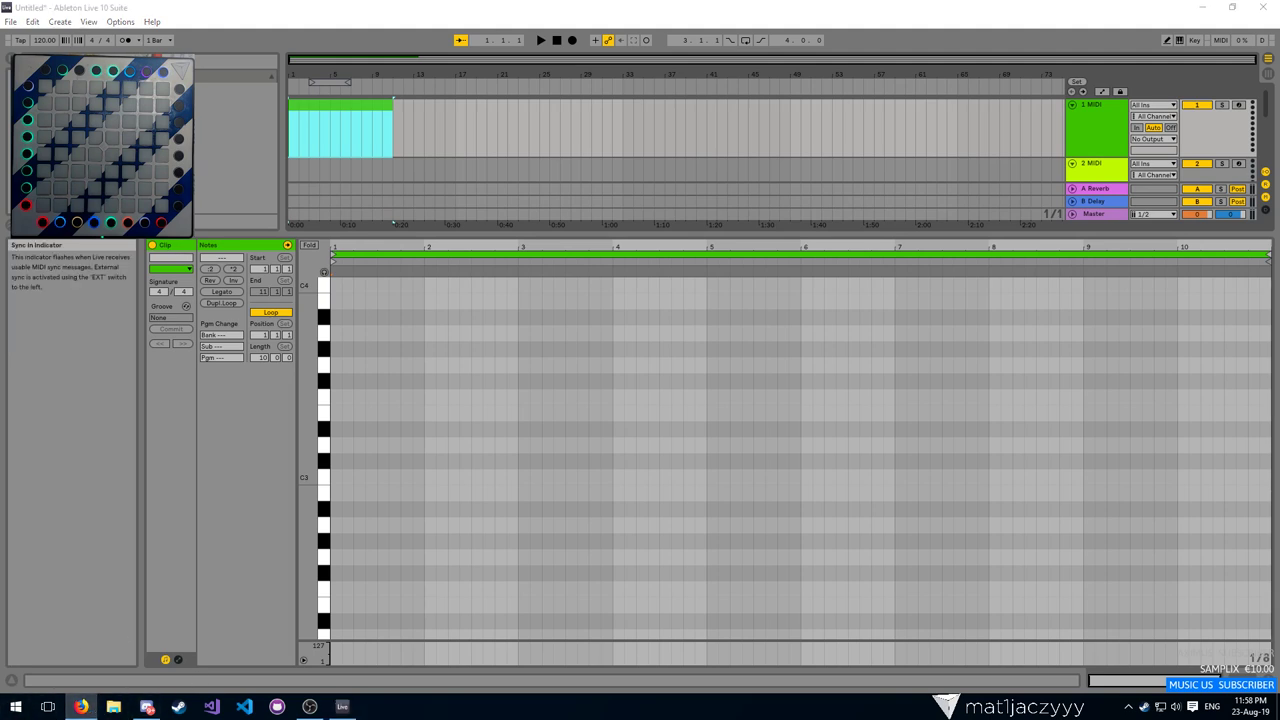
Arm the 1 MIDI track, launch Eyedrop from its device and move its window clear of the clip
scroll(1103, 173, down, 1)
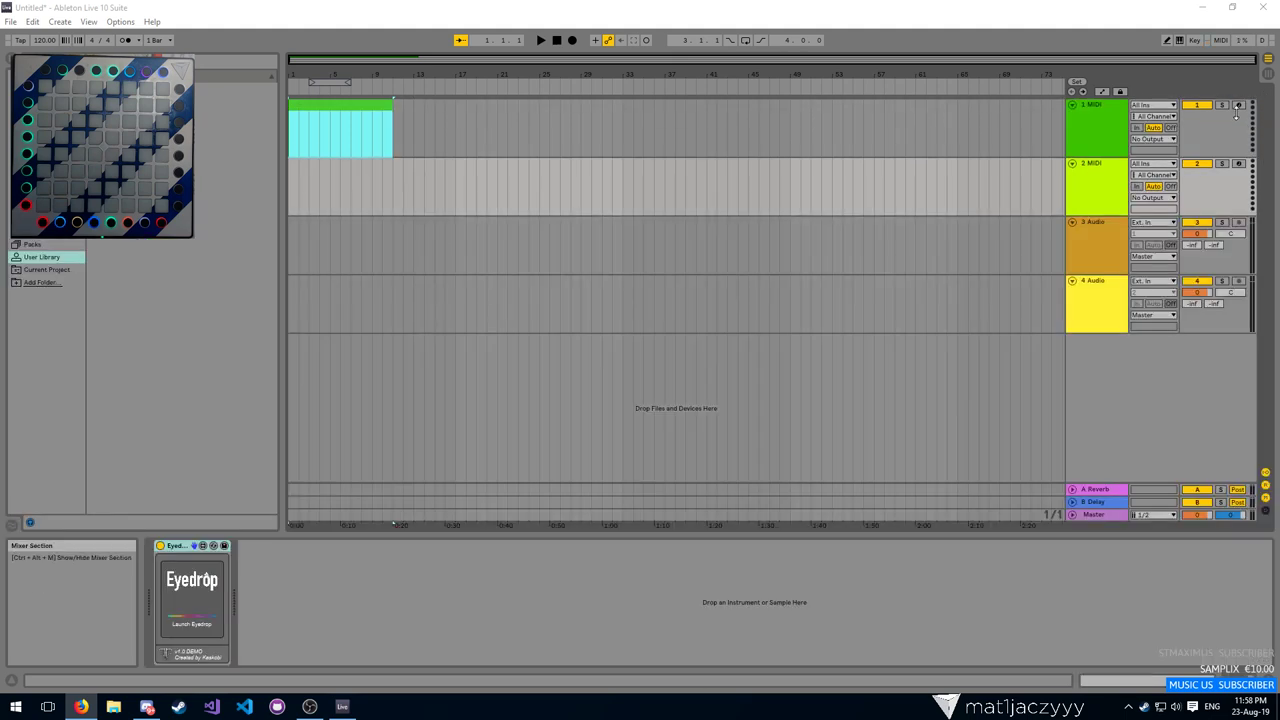
click(1080, 130)
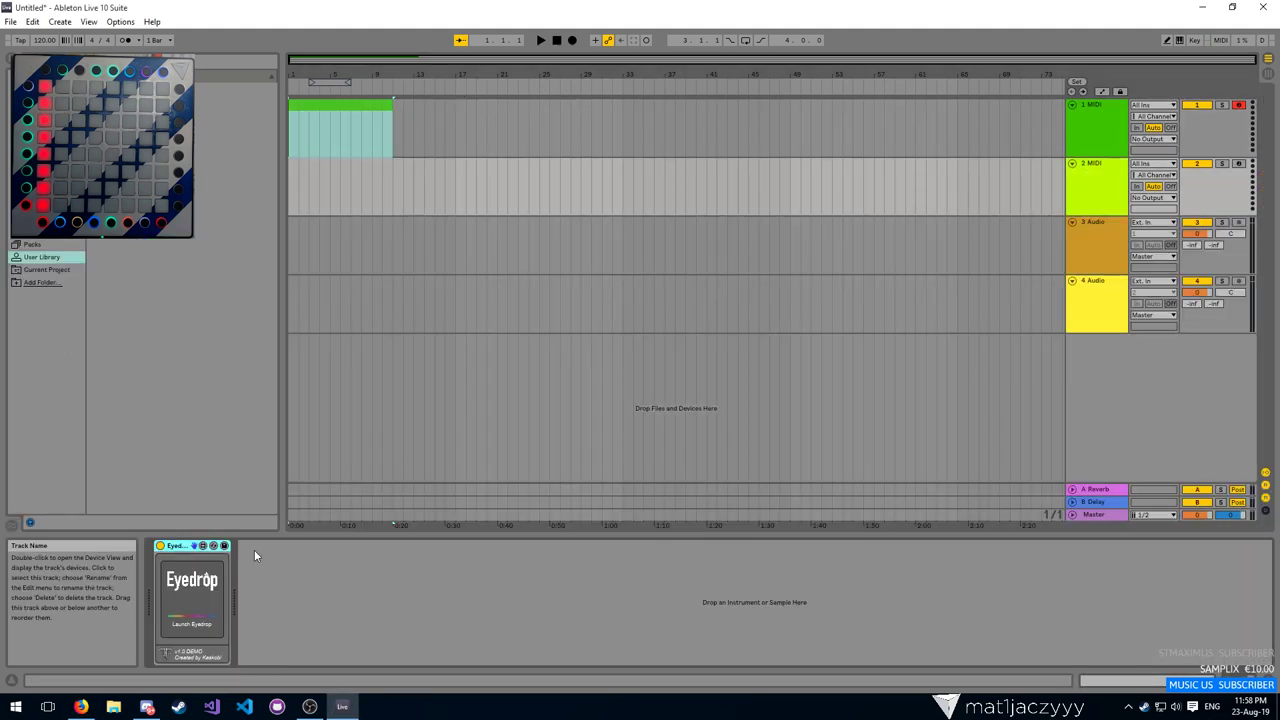
click(191, 600)
drag(262, 44, 929, 270)
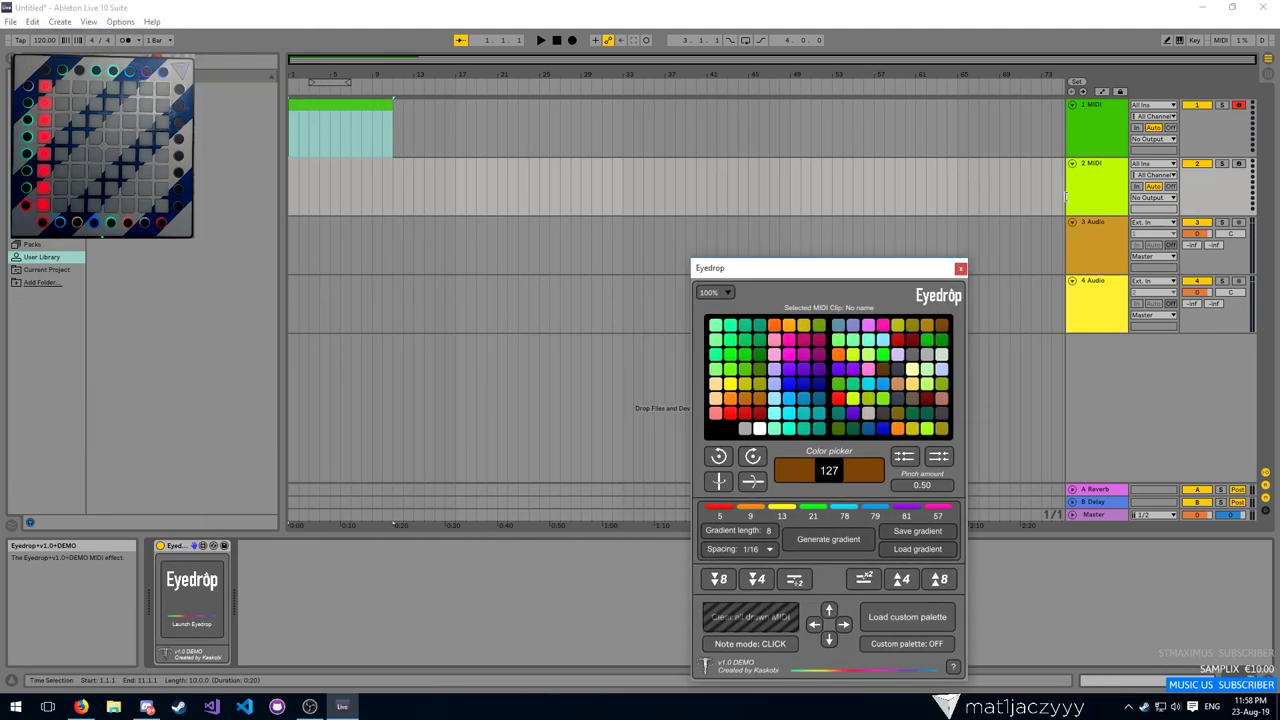
Open the 1 MIDI clip's notes, show the full key range and turn on MIDI Editor Preview
double_click(360, 137)
click(336, 289)
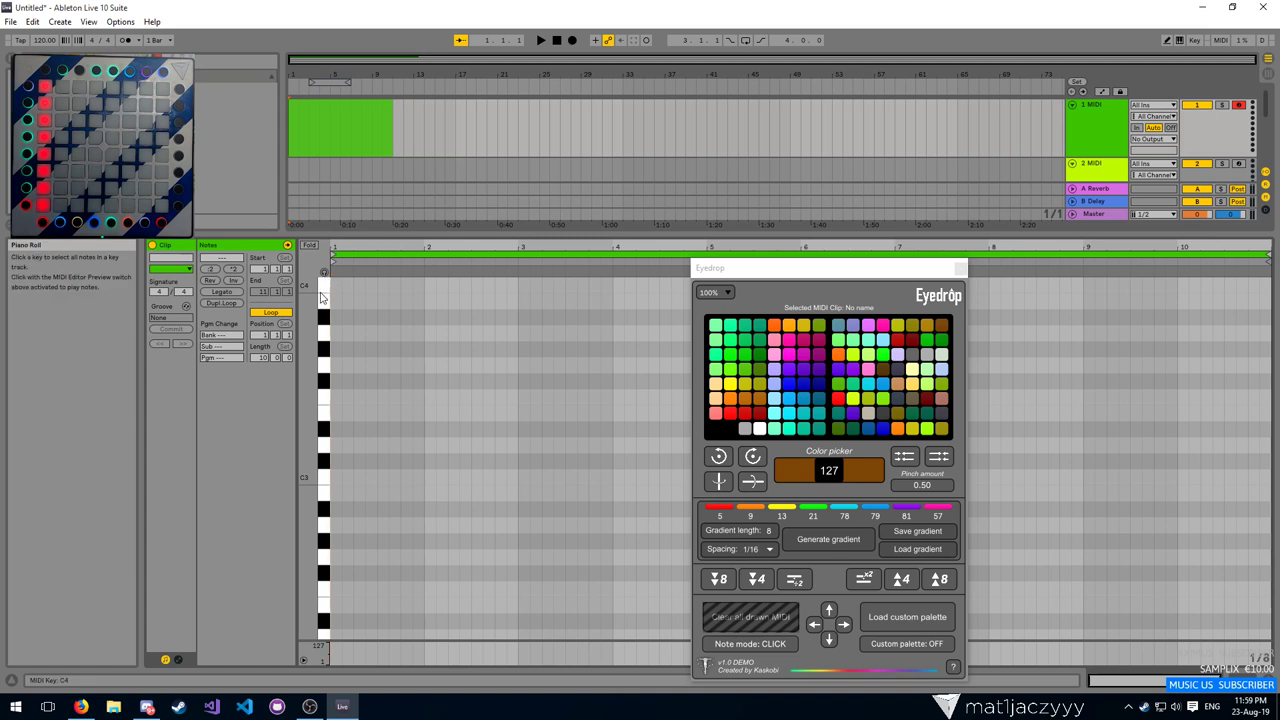
drag(310, 298, 290, 280)
click(324, 271)
Try a short note at 1.1.1 in the F8 row of the clip and remove it
double_click(336, 282)
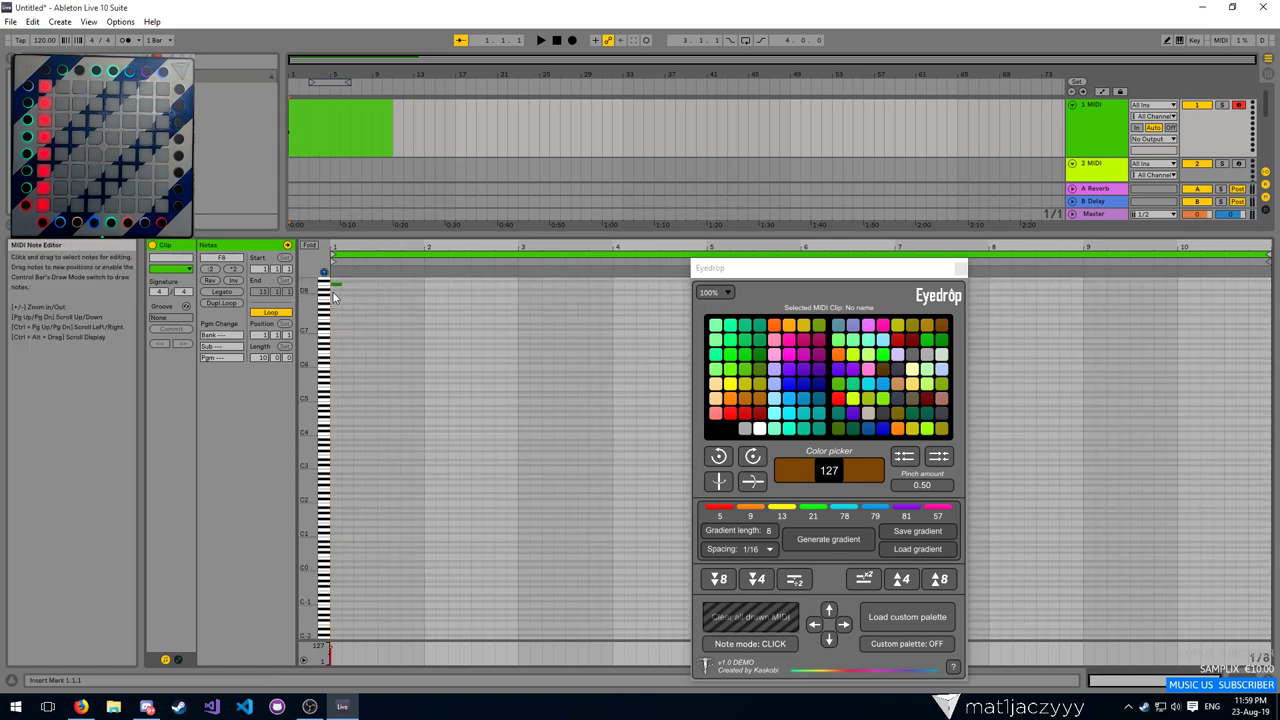
double_click(341, 281)
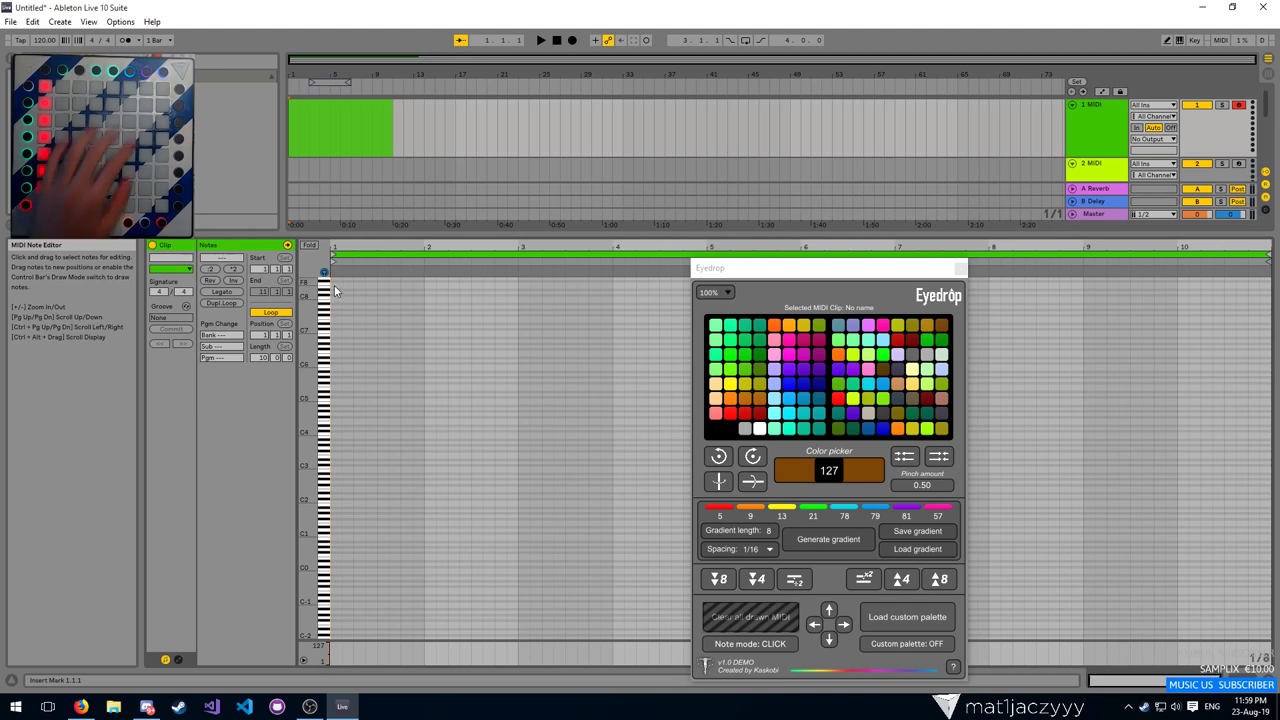
Route the 1 MIDI track's output to the Launchpad on channel 6
click(1155, 139)
click(1152, 159)
click(1155, 150)
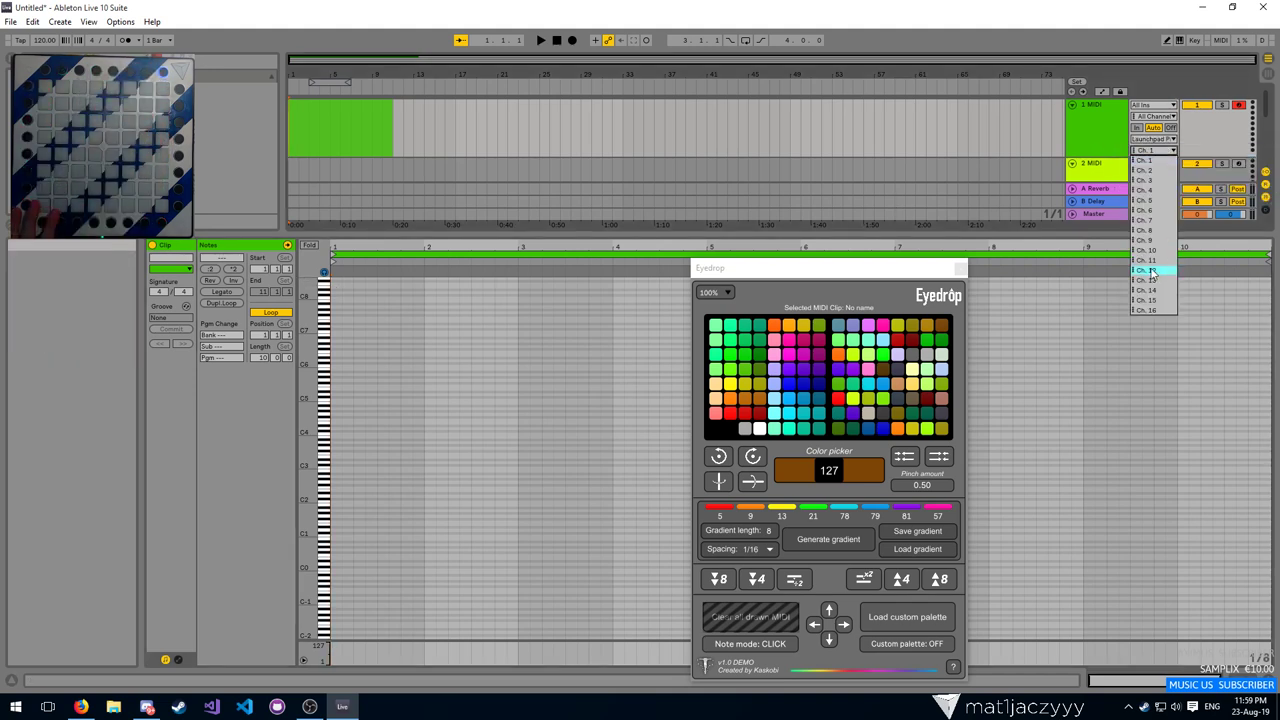
click(1148, 210)
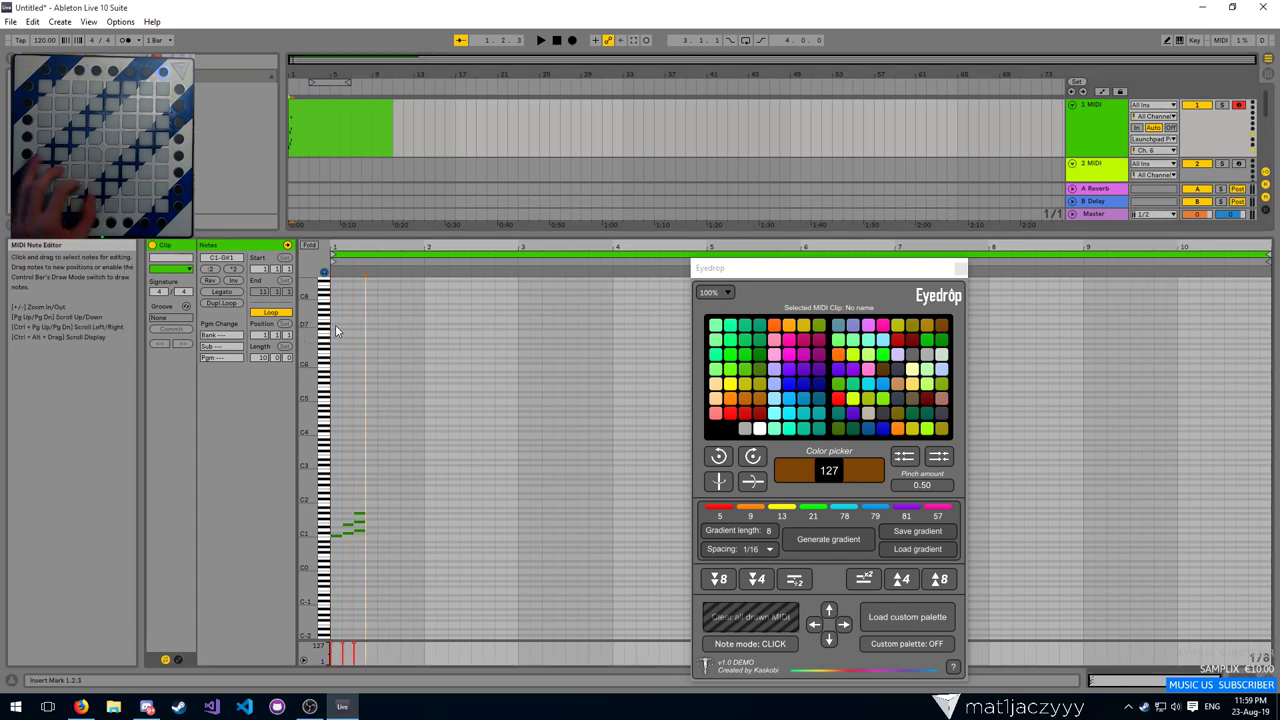
Step-enter a rising diagonal of eighth notes into the clip from C1 at 1.1.1, using the Launchpad as input
key(Right)
key(Right)
key(Right)
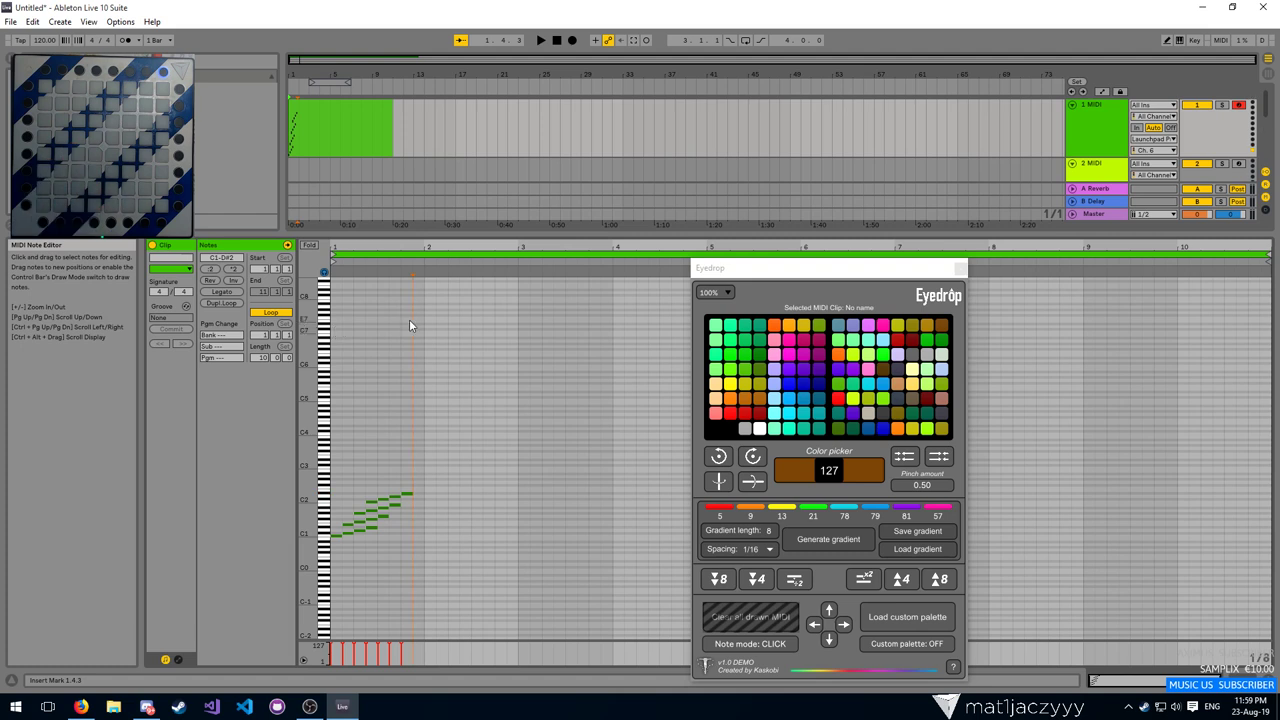
Extend the diagonal by duplicating its notes and moving the copies earlier and higher, so the pattern spans C1 to D#6
drag(497, 345, 275, 604)
key(ctrl+d)
drag(501, 536, 391, 497)
drag(525, 401, 279, 597)
key(ctrl+d)
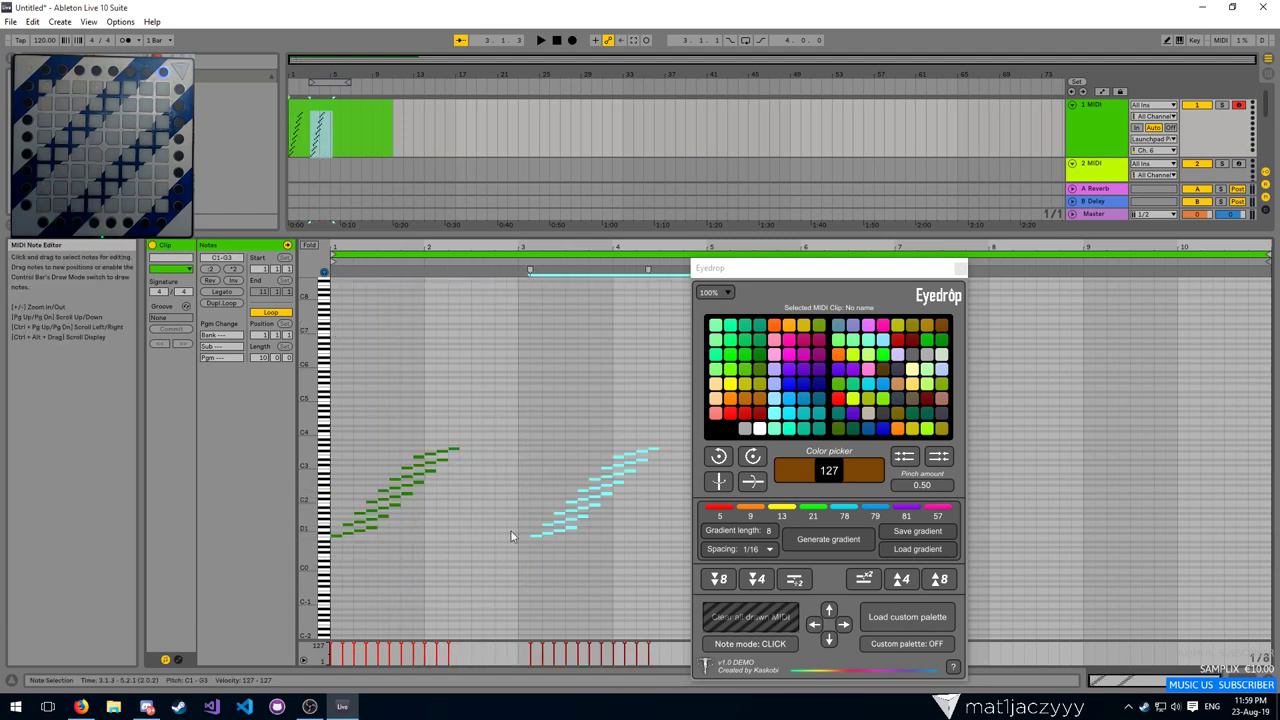
drag(535, 535, 390, 447)
Play the clip, select all its notes and halve their length three times with Play at Double Tempo
key(space)
click(379, 424)
key(space)
key(ctrl+a)
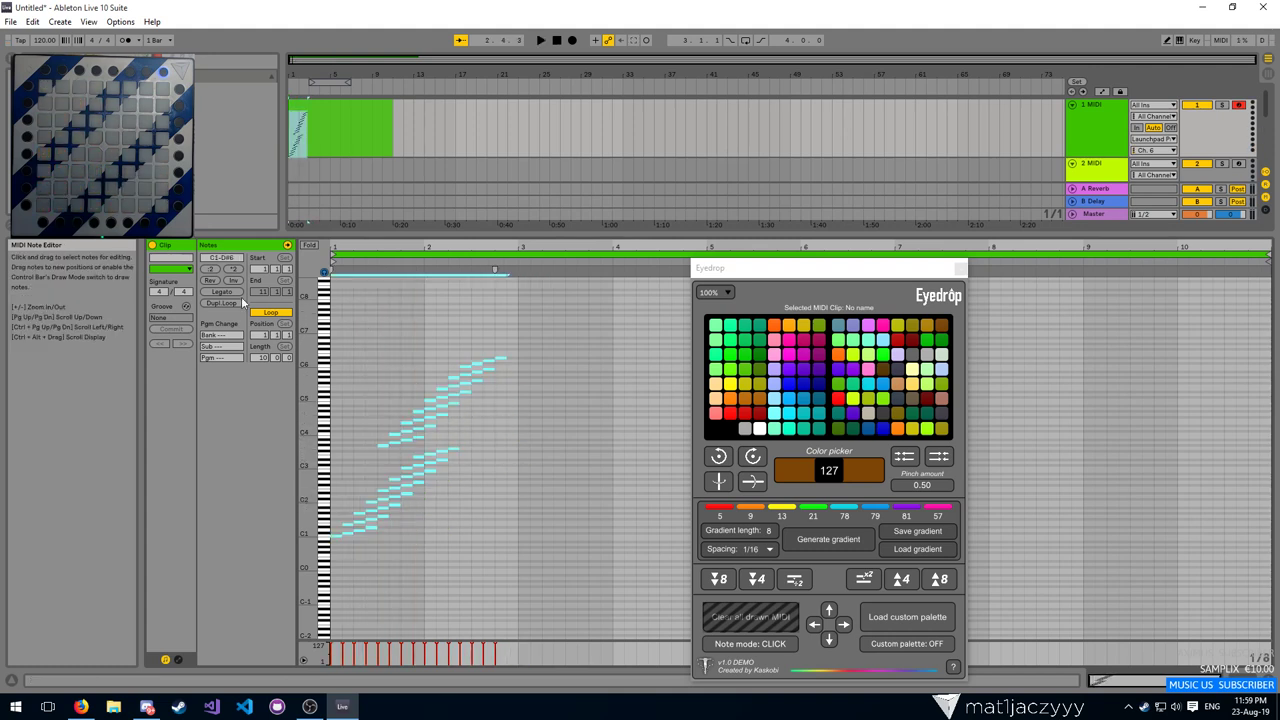
double_click(211, 269)
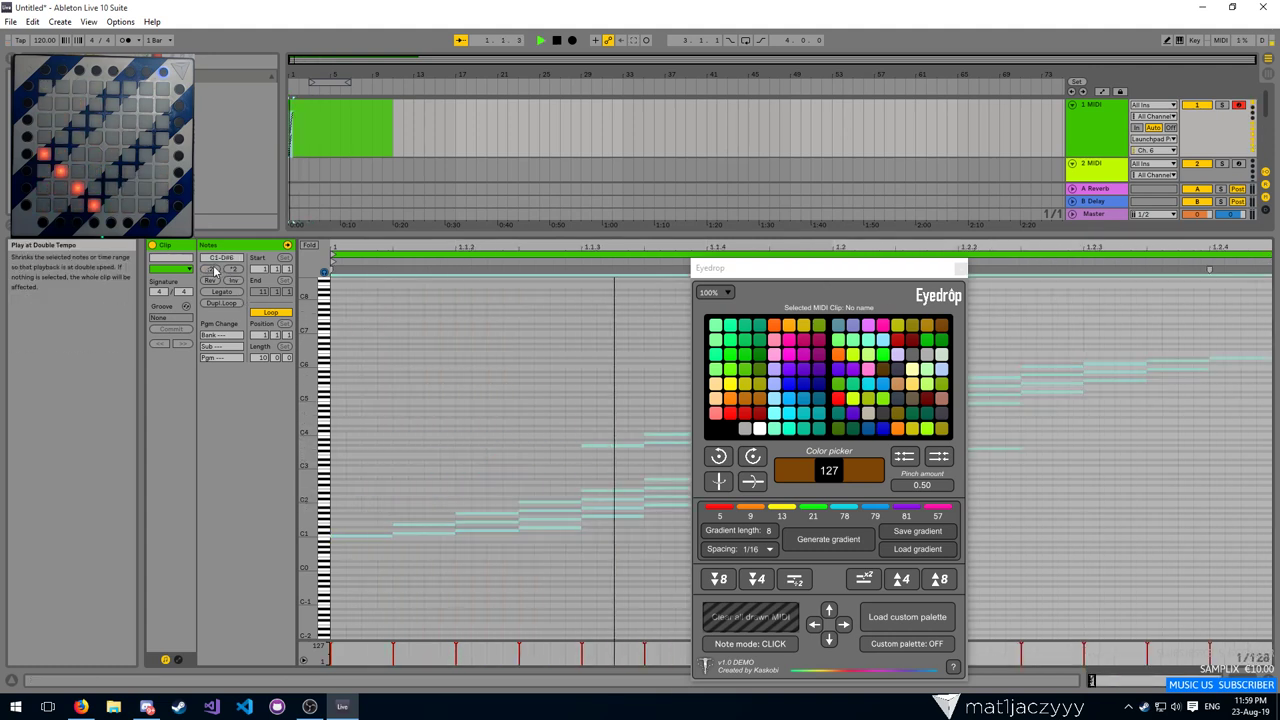
click(213, 271)
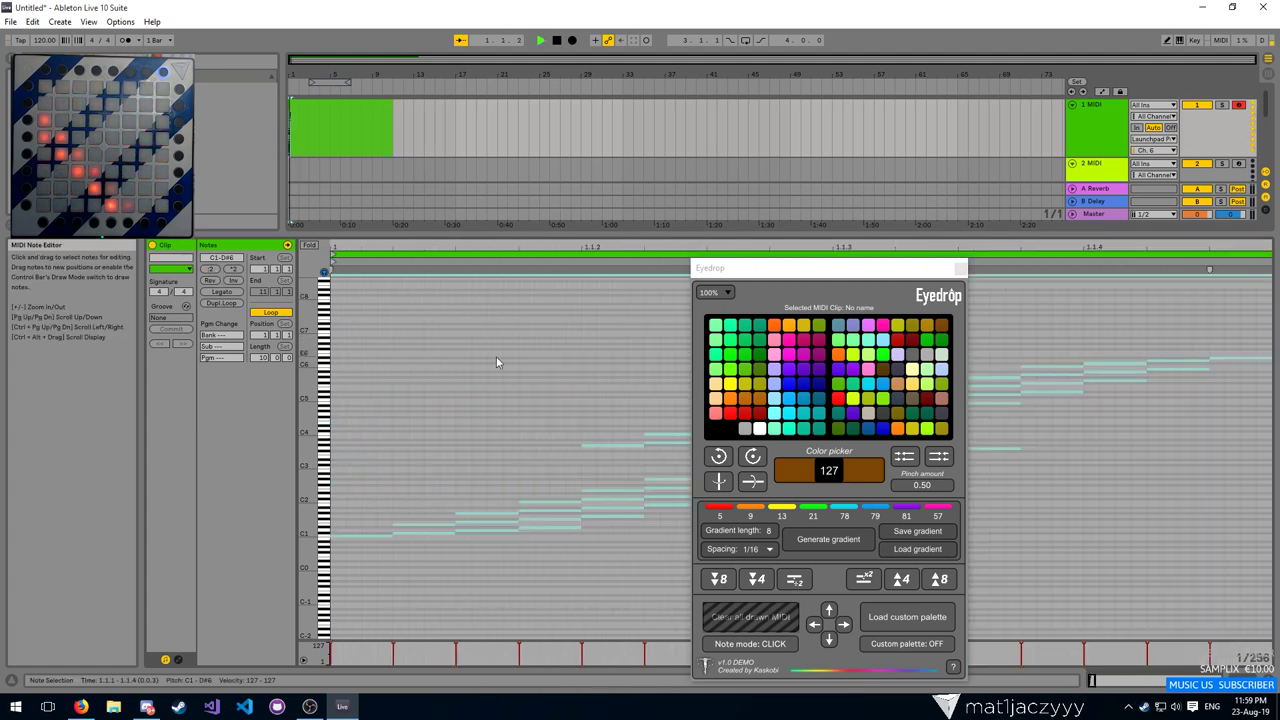
Recolour all the clip's notes white with velocity 3 from Eyedrop's palette and play the pattern
click(519, 340)
drag(546, 249, 546, 130)
click(457, 330)
key(ctrl+a)
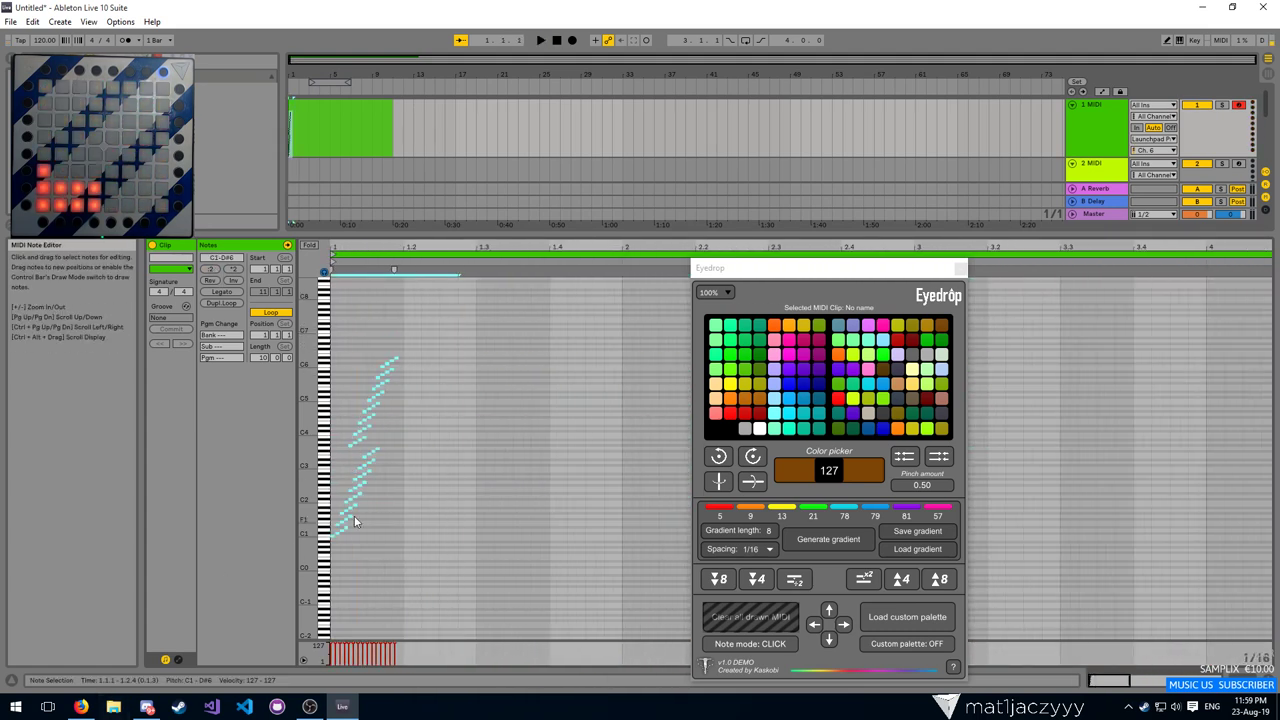
click(760, 430)
click(351, 426)
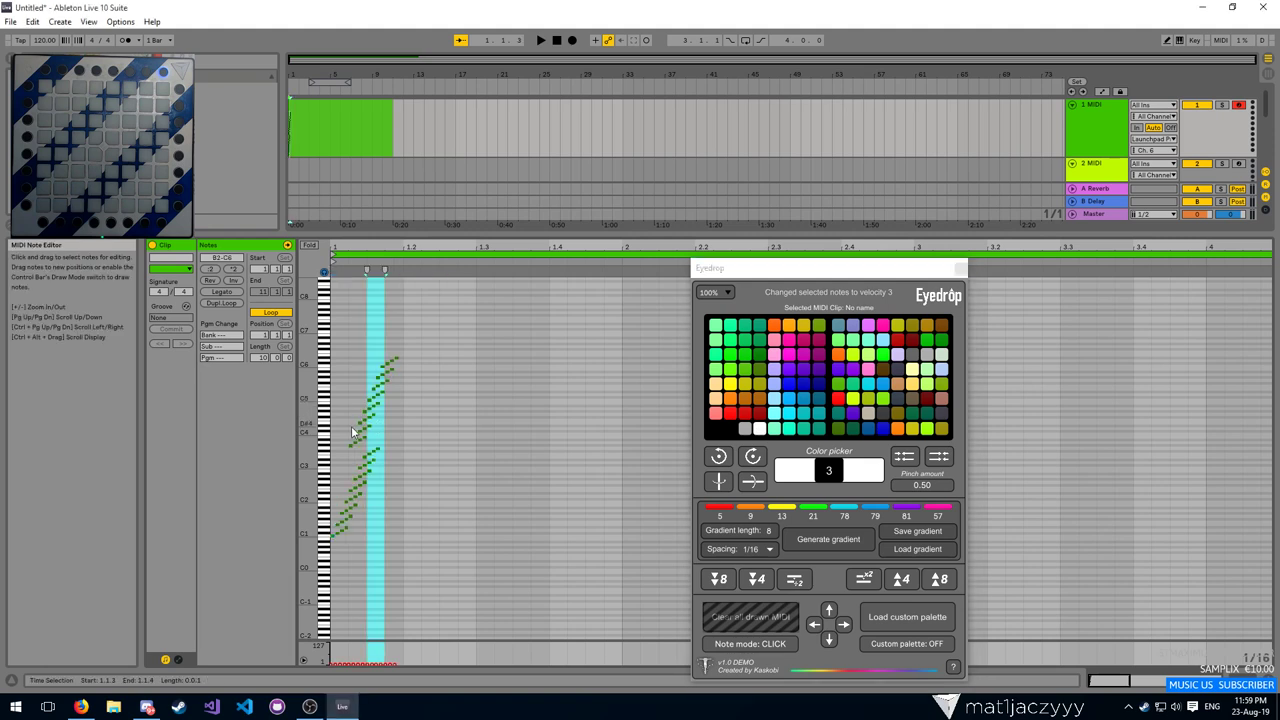
key(space)
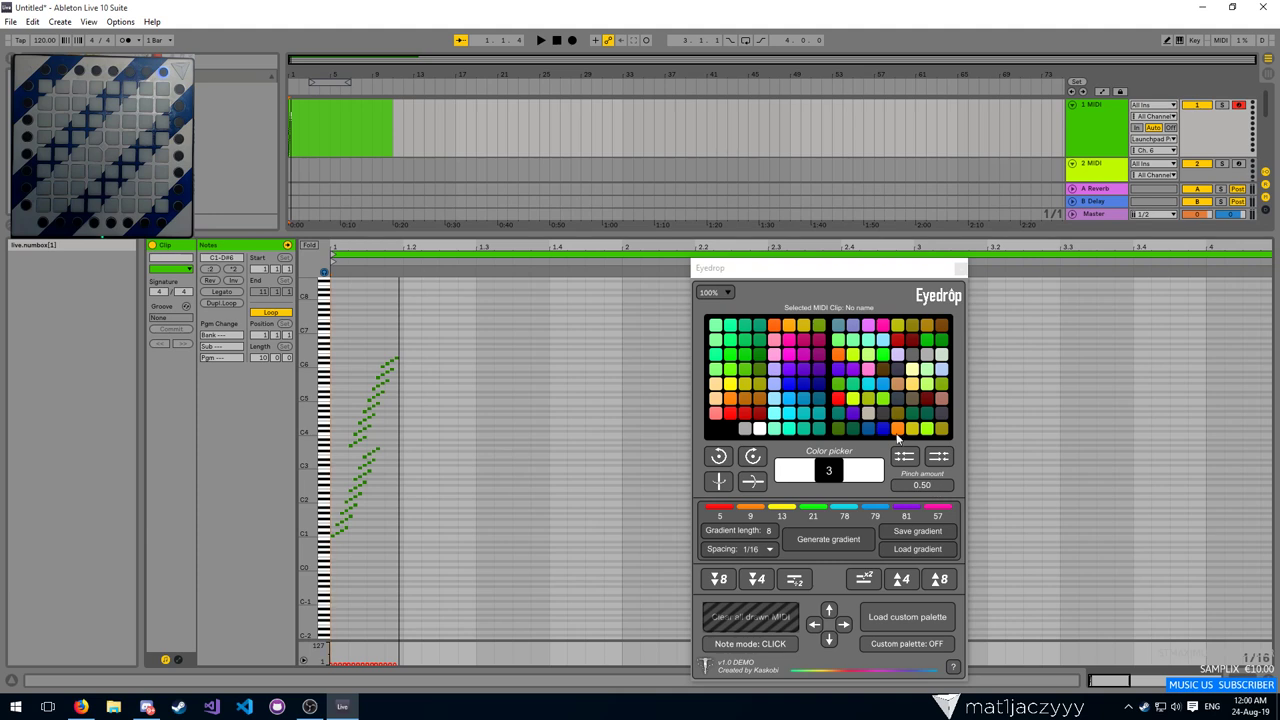
Frame the Eyedrop window in a screenshot region, scribble over its controls below the palette, and discard the capture
drag(866, 268, 749, 130)
key(Print)
drag(546, 113, 878, 582)
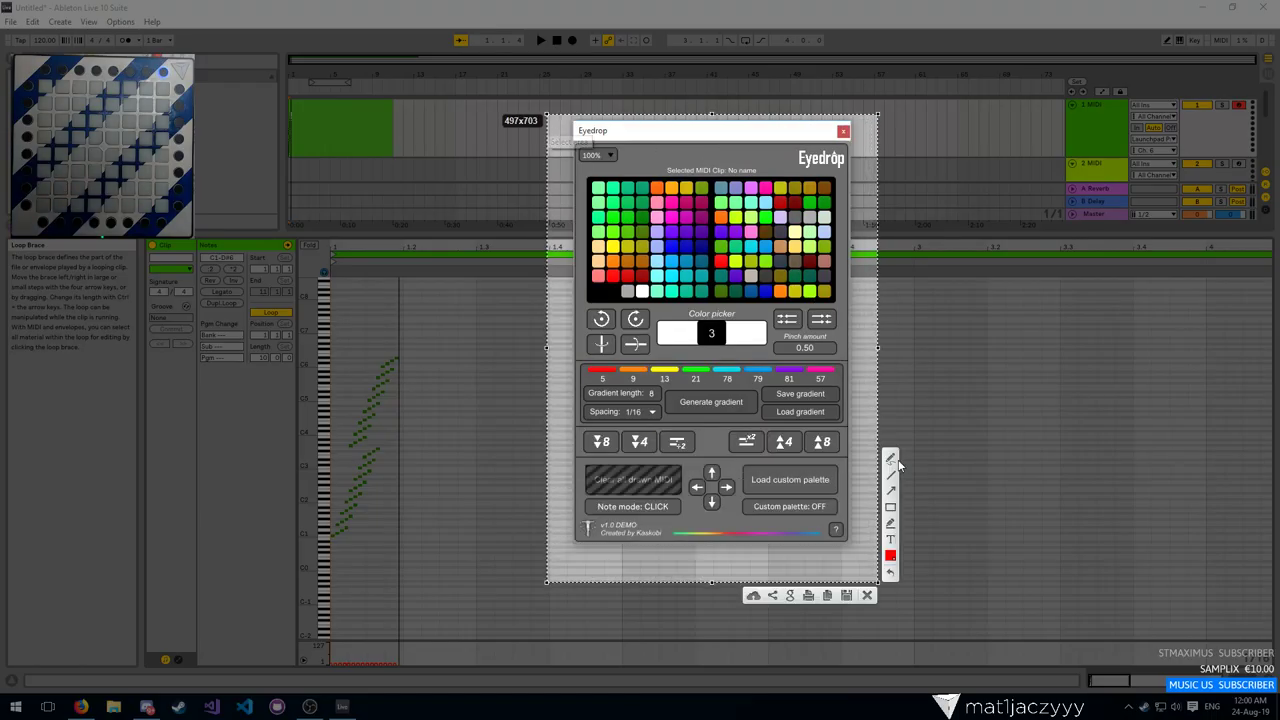
drag(586, 318, 626, 307)
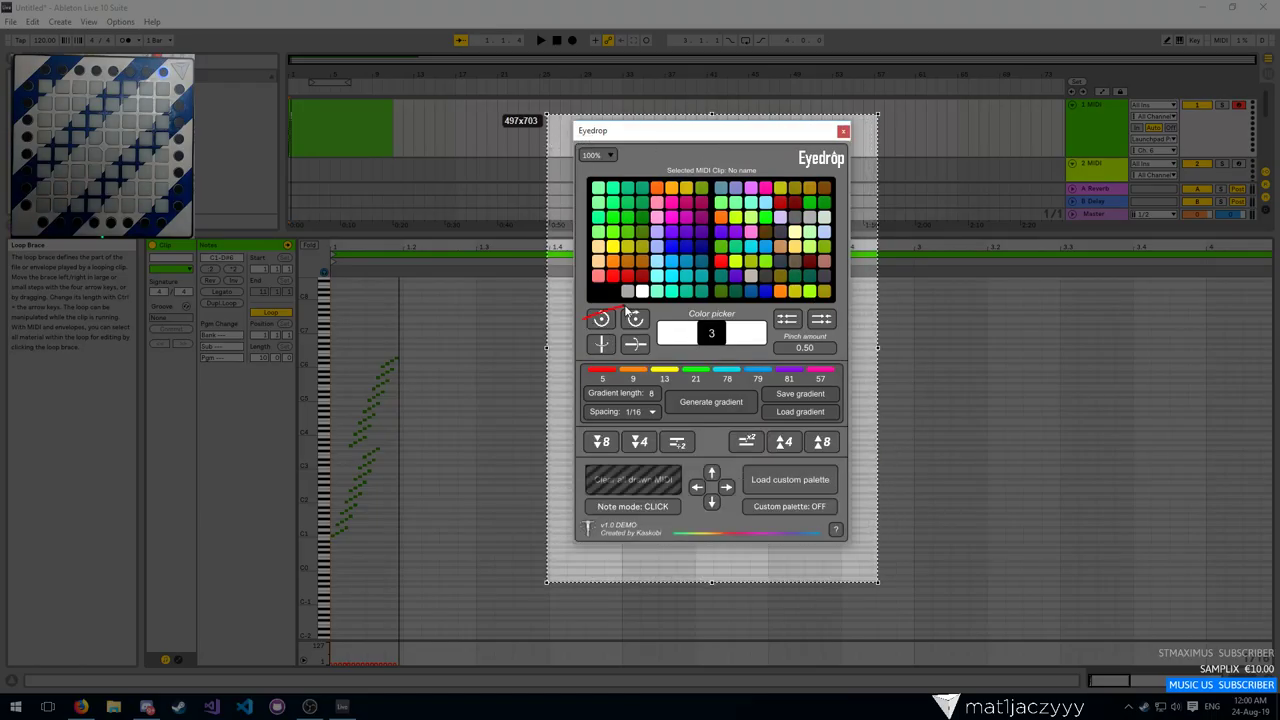
drag(606, 370, 672, 345)
drag(662, 368, 830, 345)
drag(777, 342, 801, 312)
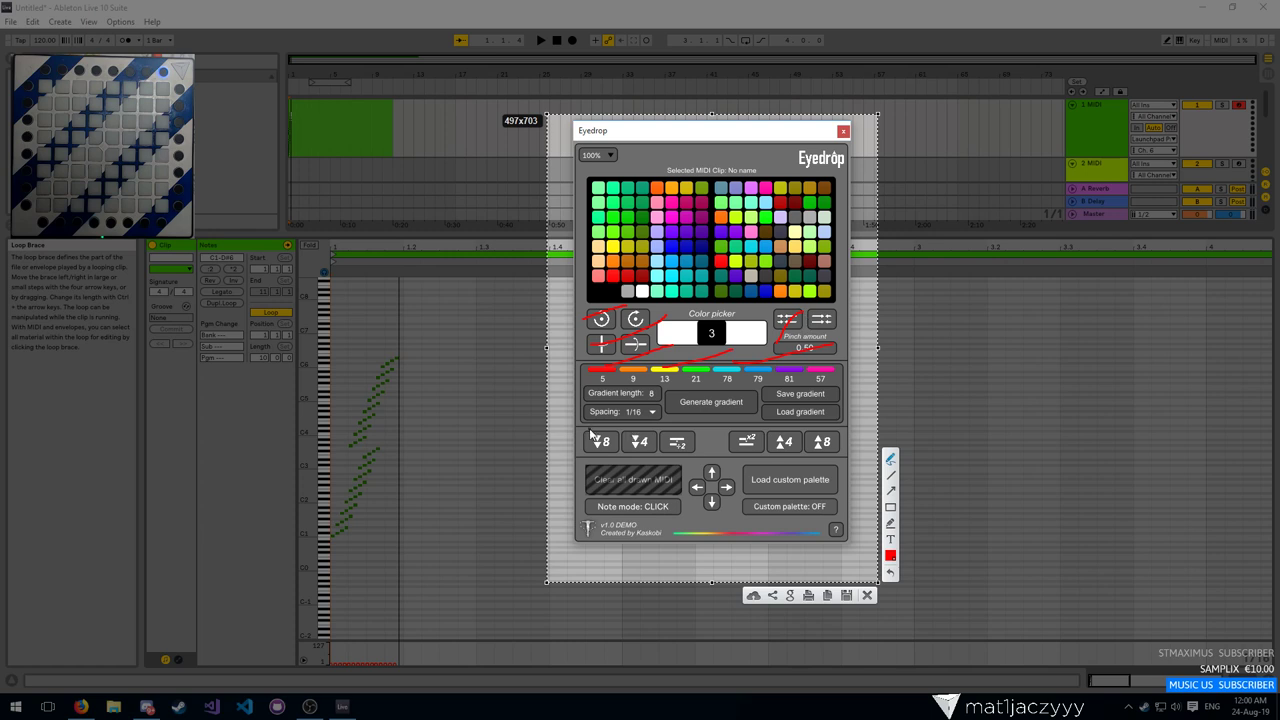
drag(697, 540, 818, 517)
drag(560, 487, 620, 454)
drag(612, 509, 752, 434)
drag(618, 459, 822, 370)
drag(754, 537, 855, 481)
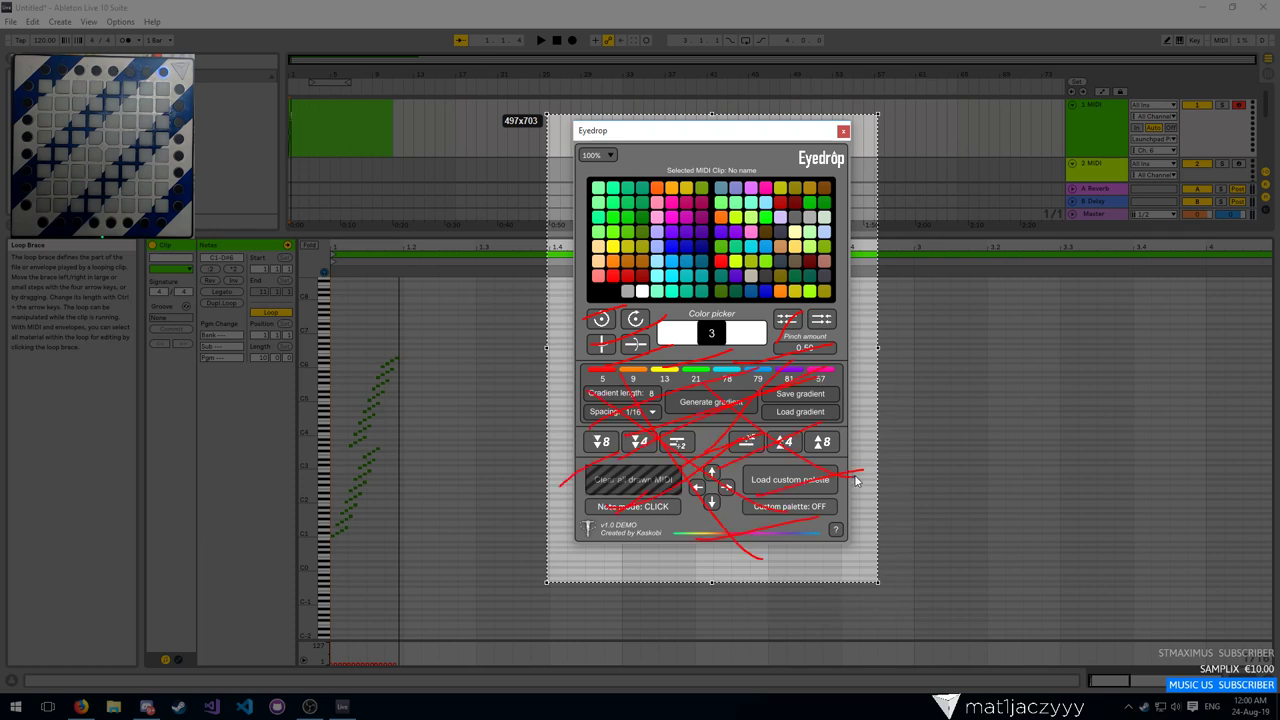
drag(616, 311, 653, 405)
drag(573, 478, 576, 536)
key(Escape)
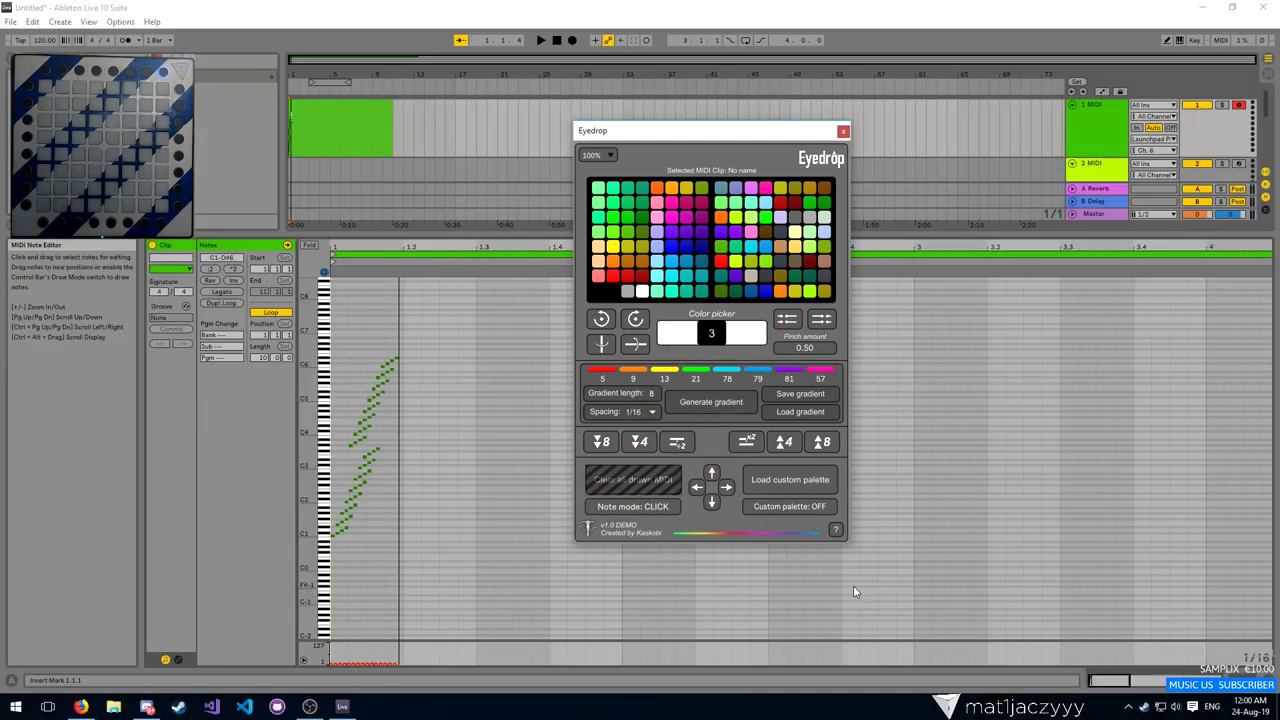
Try generating a gradient in Eyedrop, select the clip's notes and clear the selection again
click(727, 402)
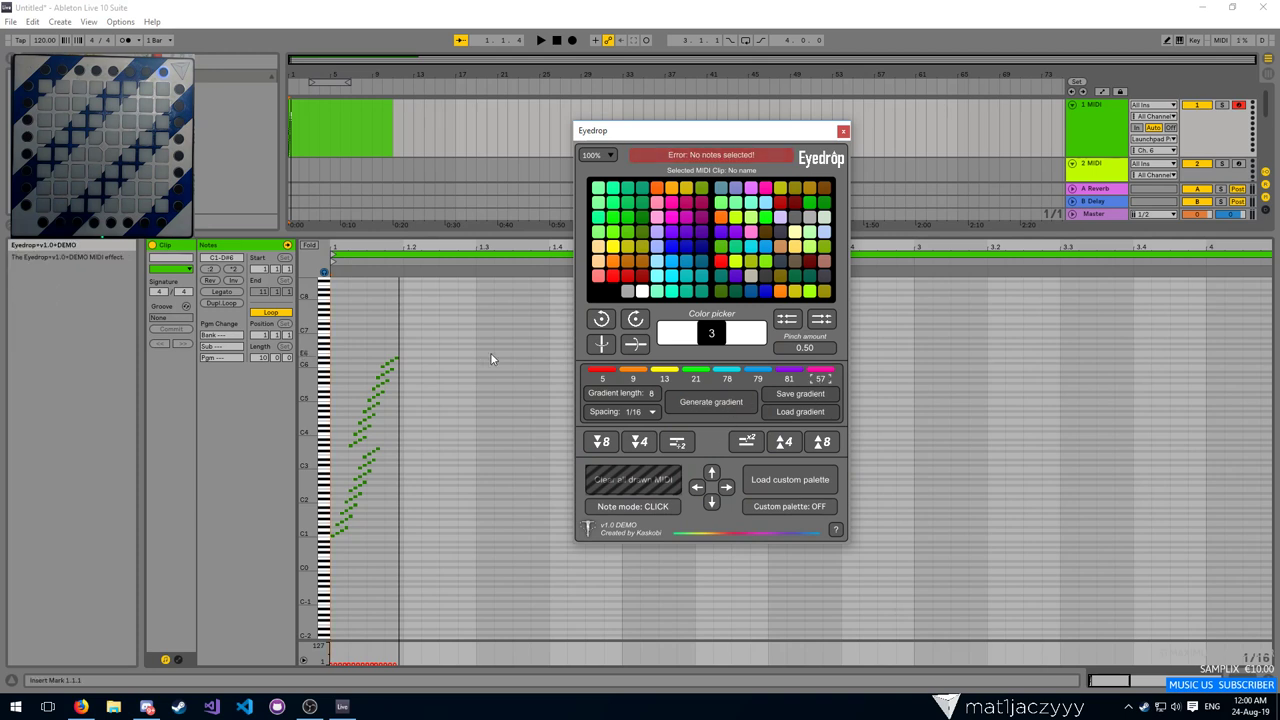
drag(490, 352, 335, 545)
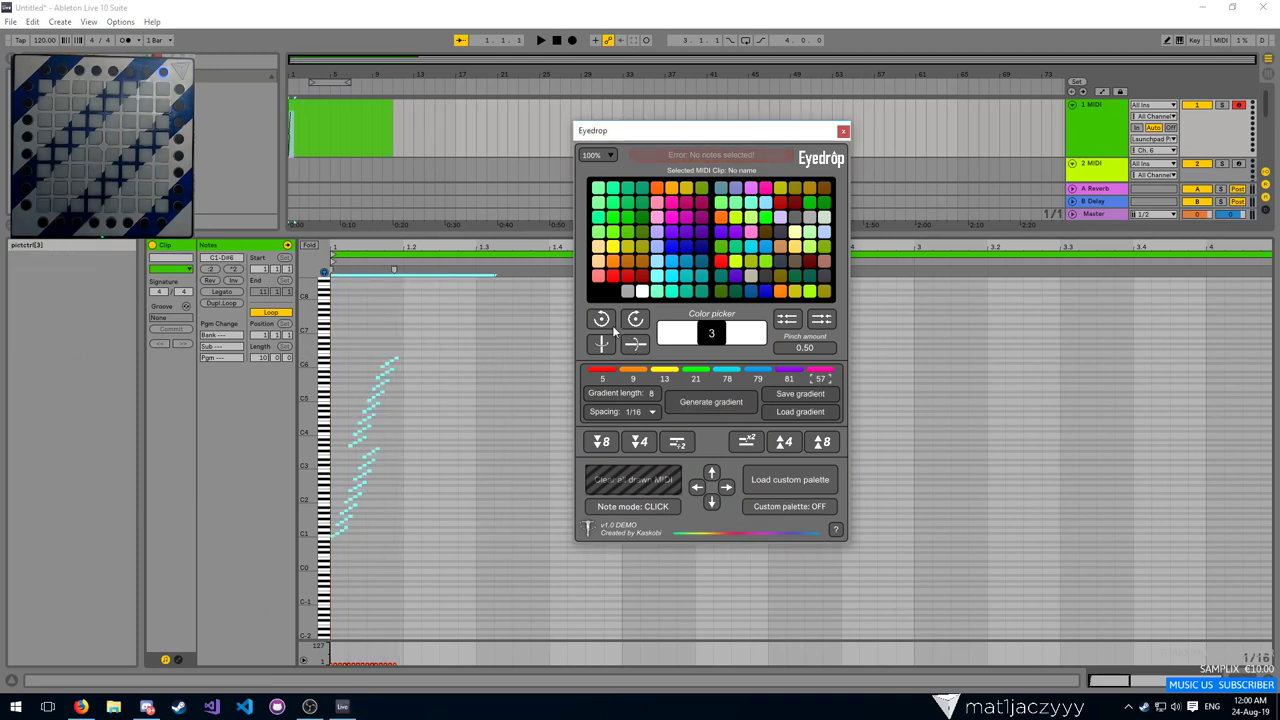
click(446, 405)
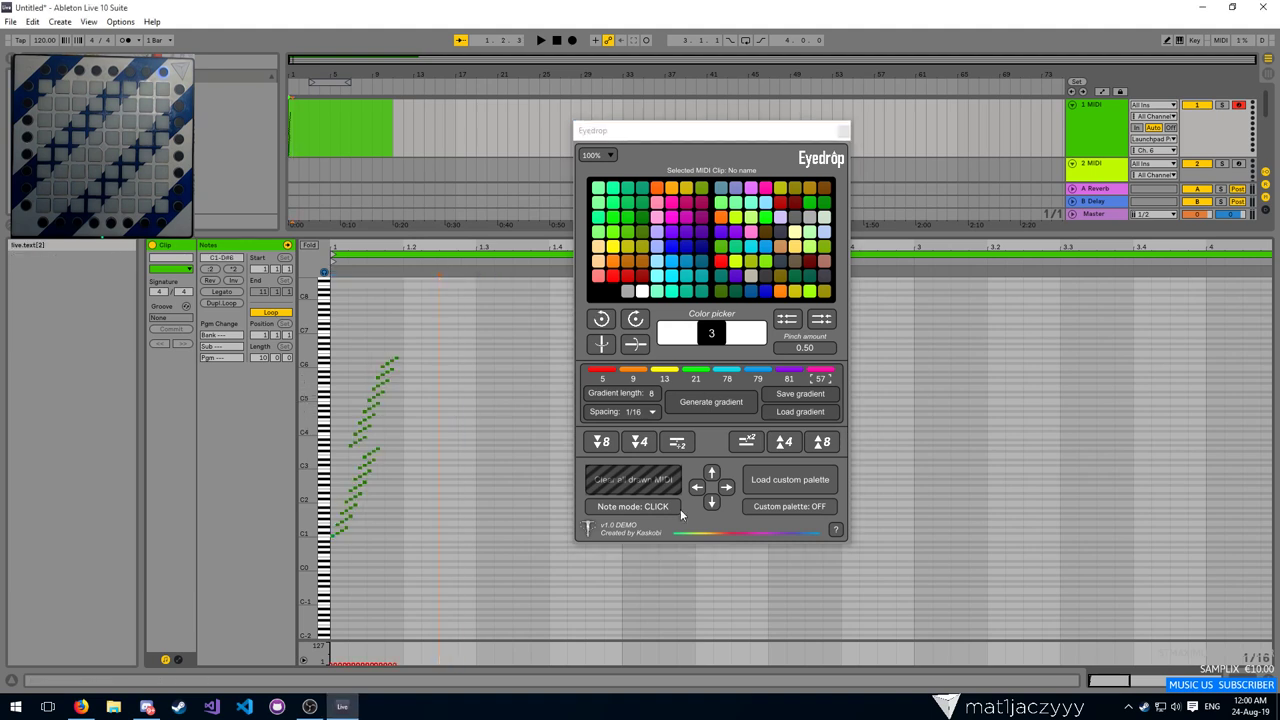
click(700, 128)
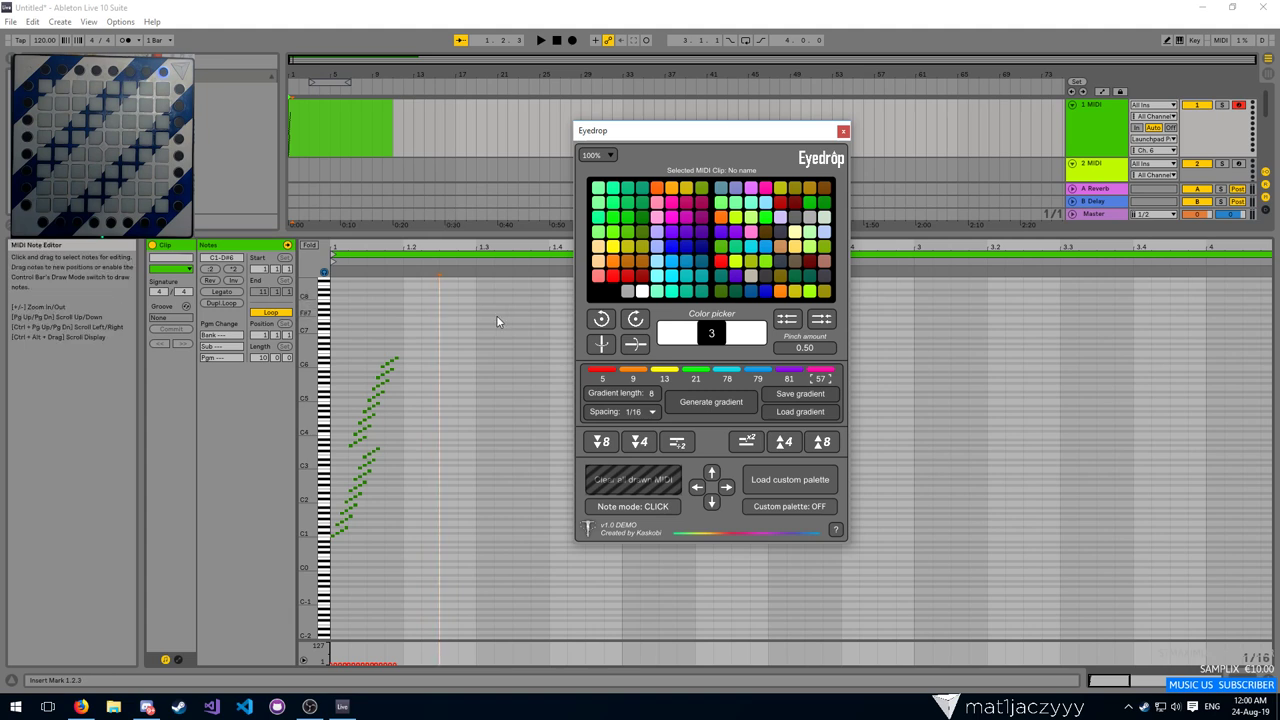
Select all the notes, recolour them pink with velocity 82 in Eyedrop, and select gradient colour 21
drag(498, 300, 392, 451)
key(ctrl+a)
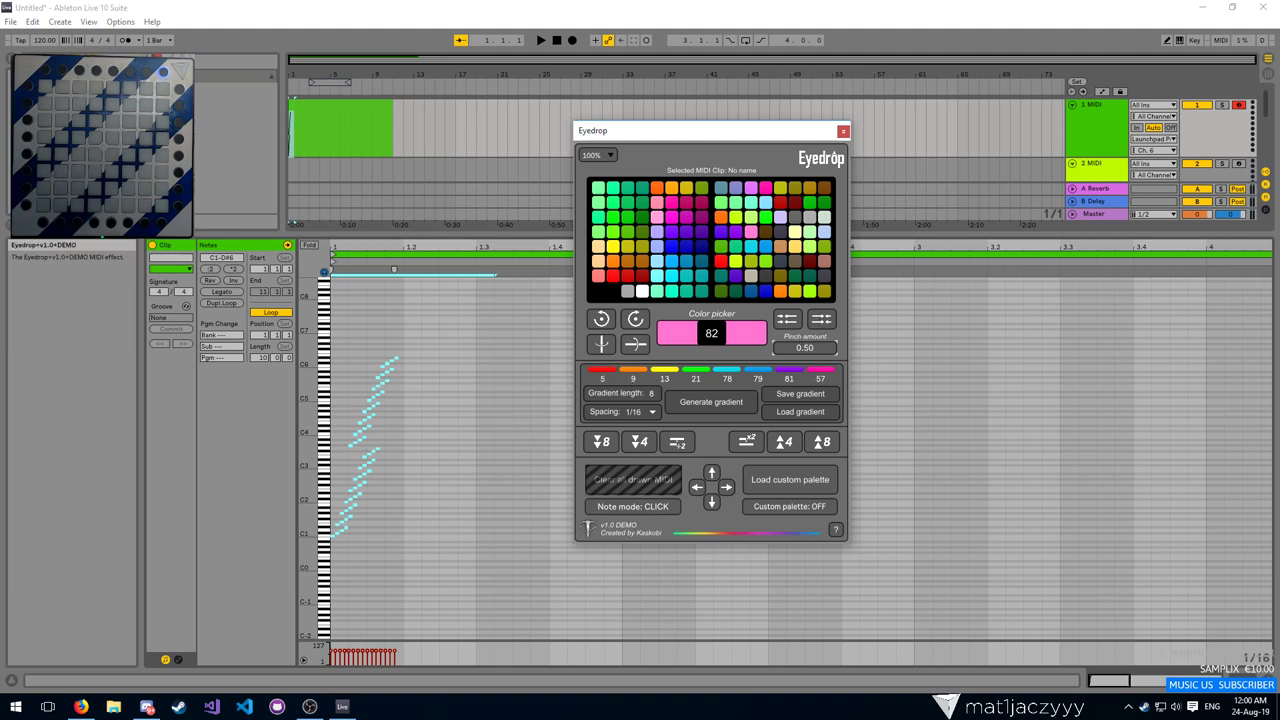
click(632, 378)
click(695, 380)
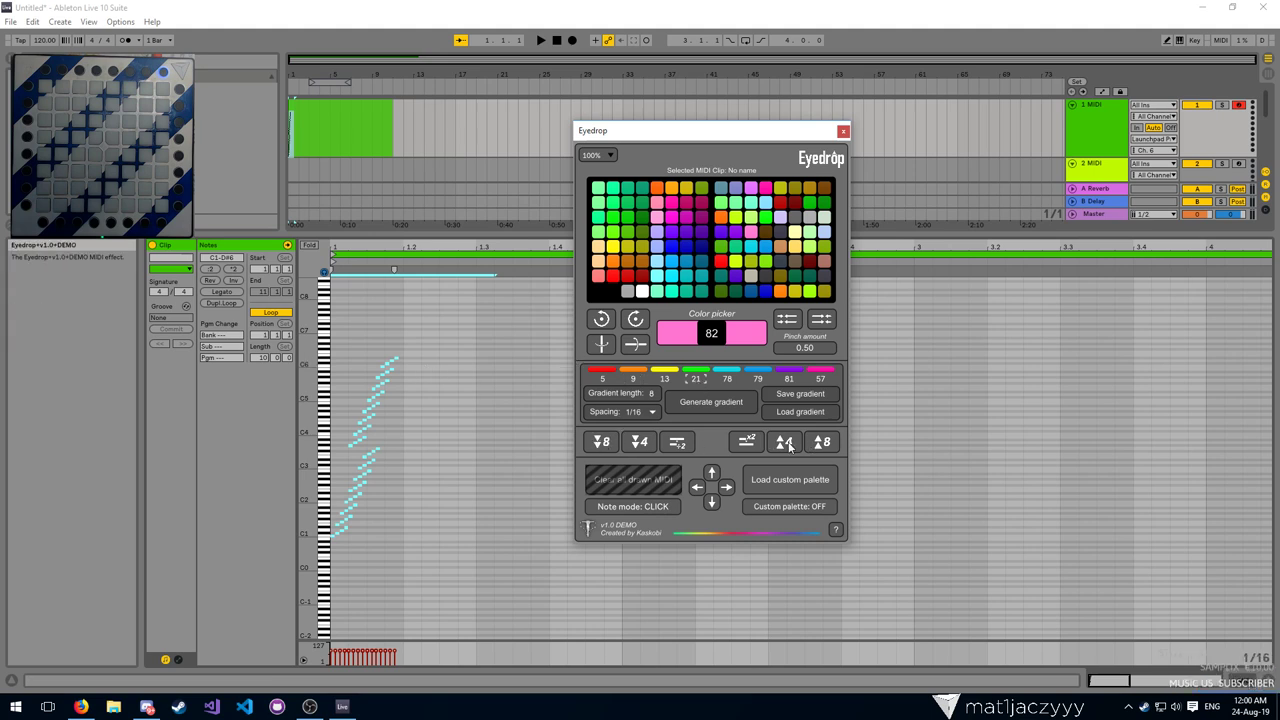
Stretch all the clip's notes to four times their length with Play at Half Tempo and select them again
drag(514, 280, 330, 548)
click(233, 271)
click(233, 271)
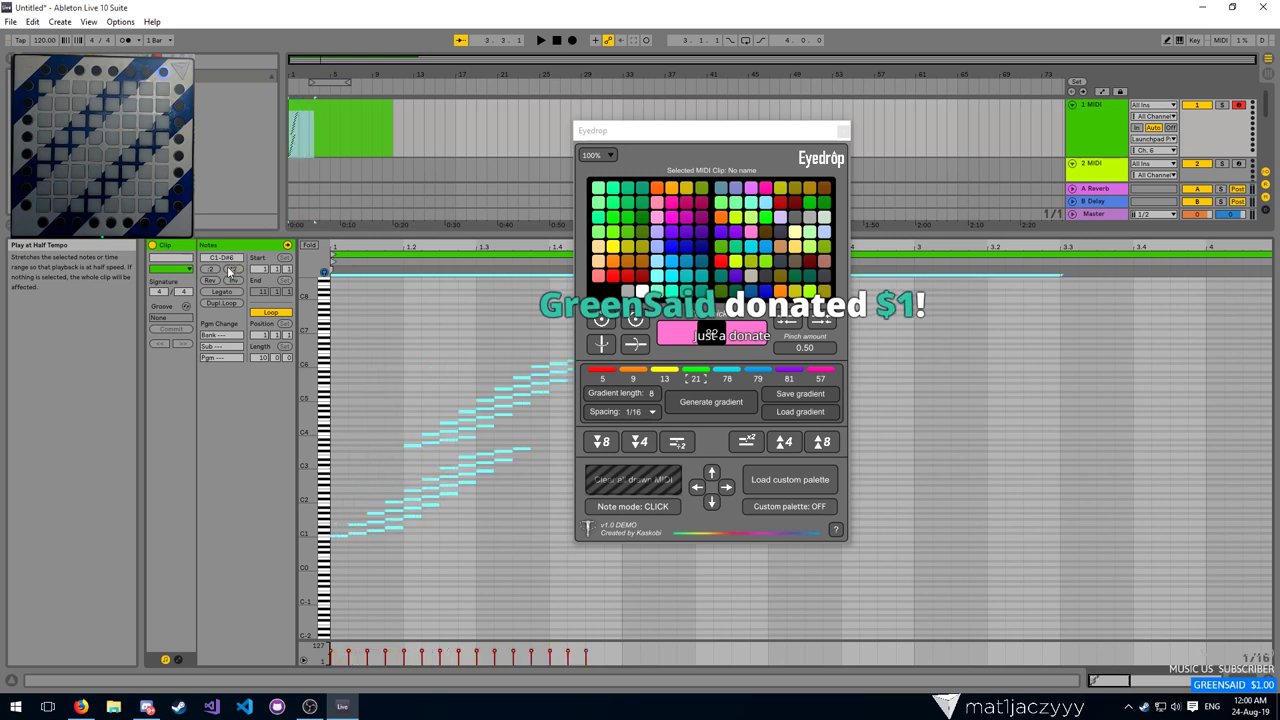
click(316, 708)
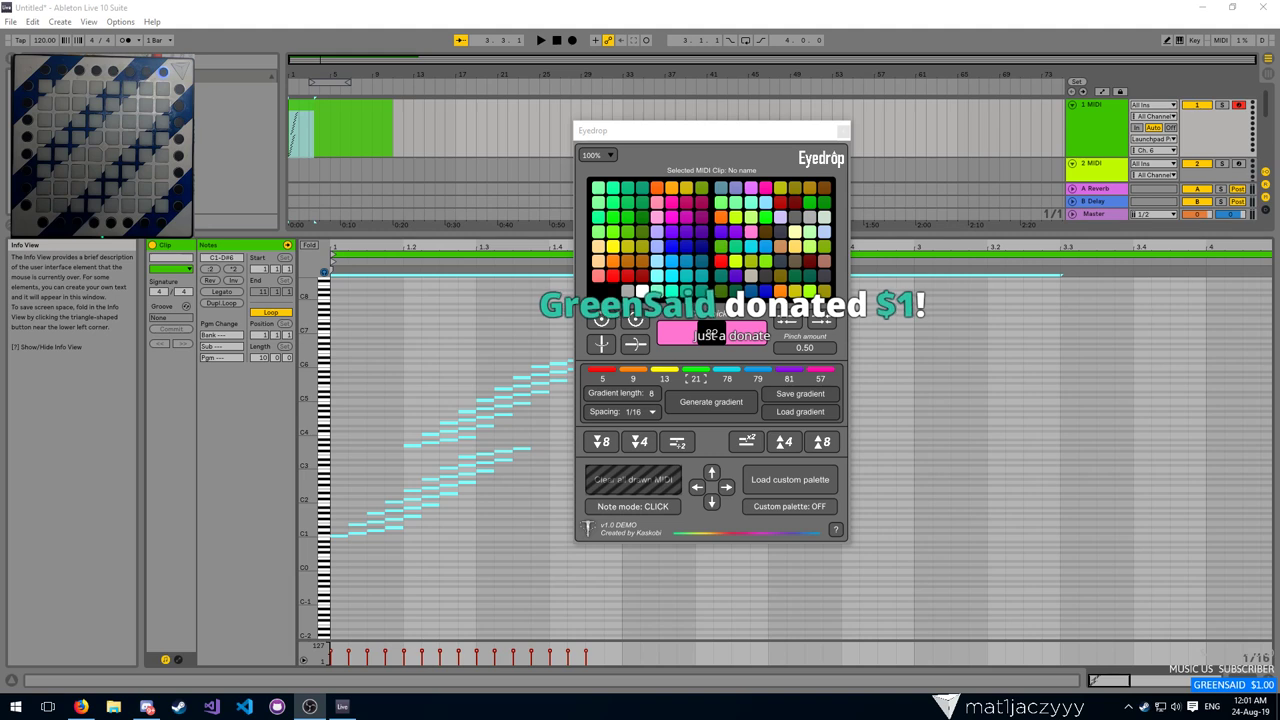
click(508, 338)
drag(460, 247, 460, 170)
drag(475, 341, 231, 636)
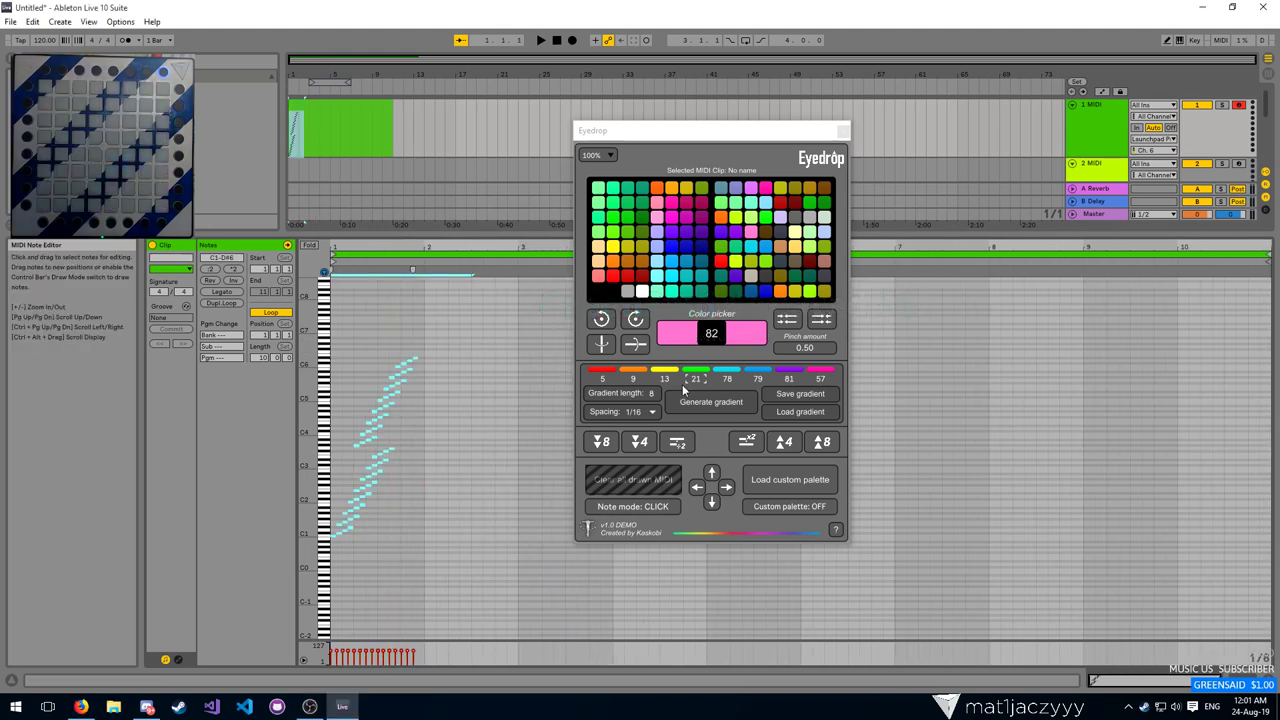
Check Eyedrop's gradient spacing options, and try doubling all the notes' length twice and halving it twice
click(646, 412)
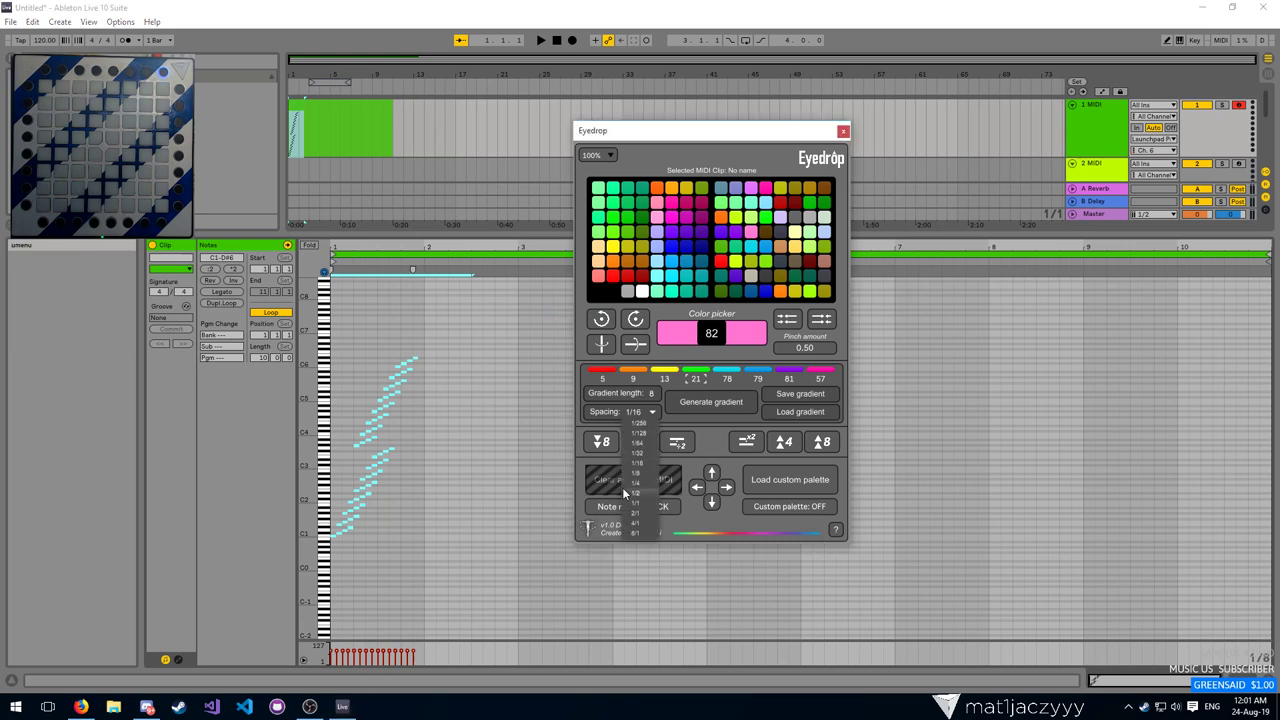
click(745, 354)
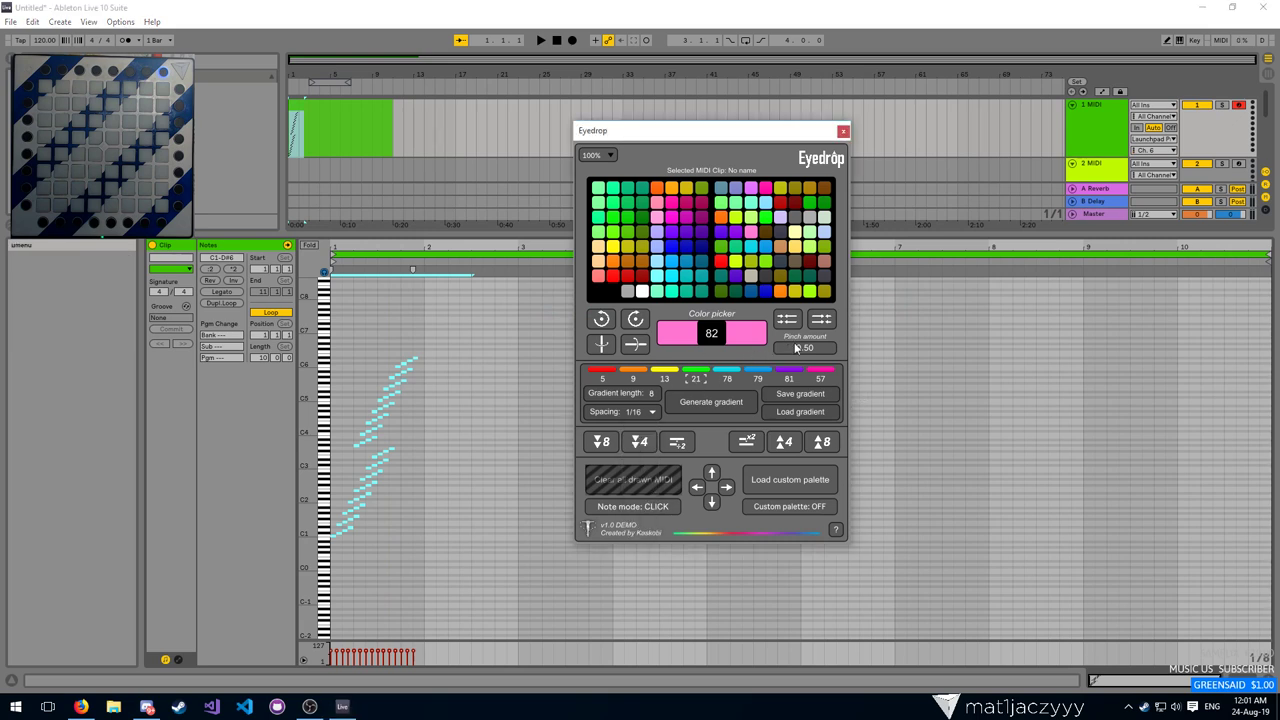
drag(449, 316, 278, 555)
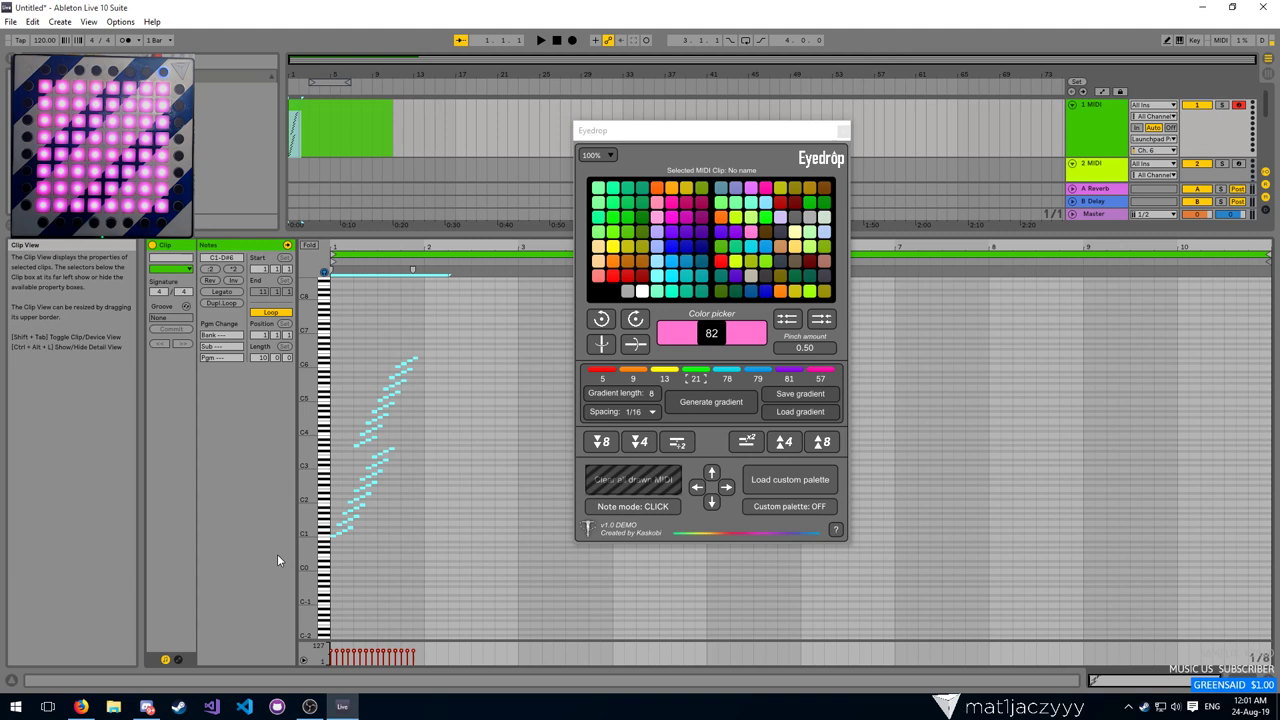
click(234, 269)
click(234, 269)
click(212, 269)
click(212, 269)
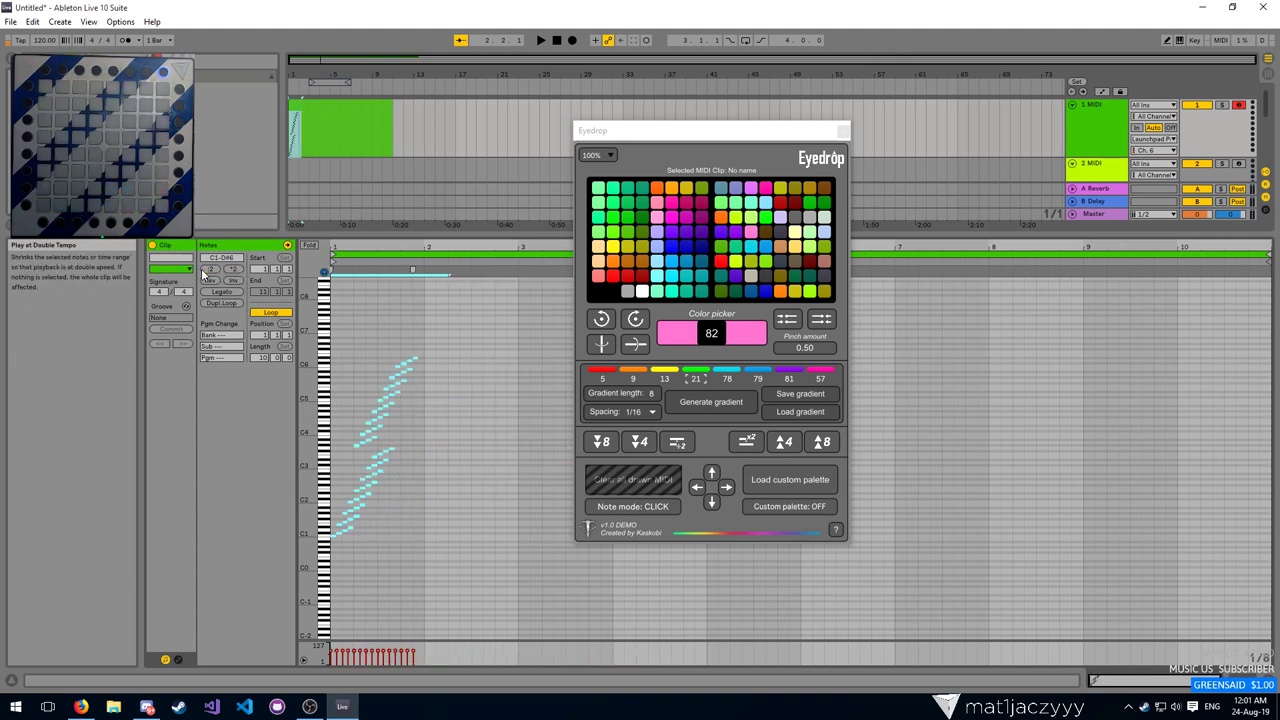
click(704, 483)
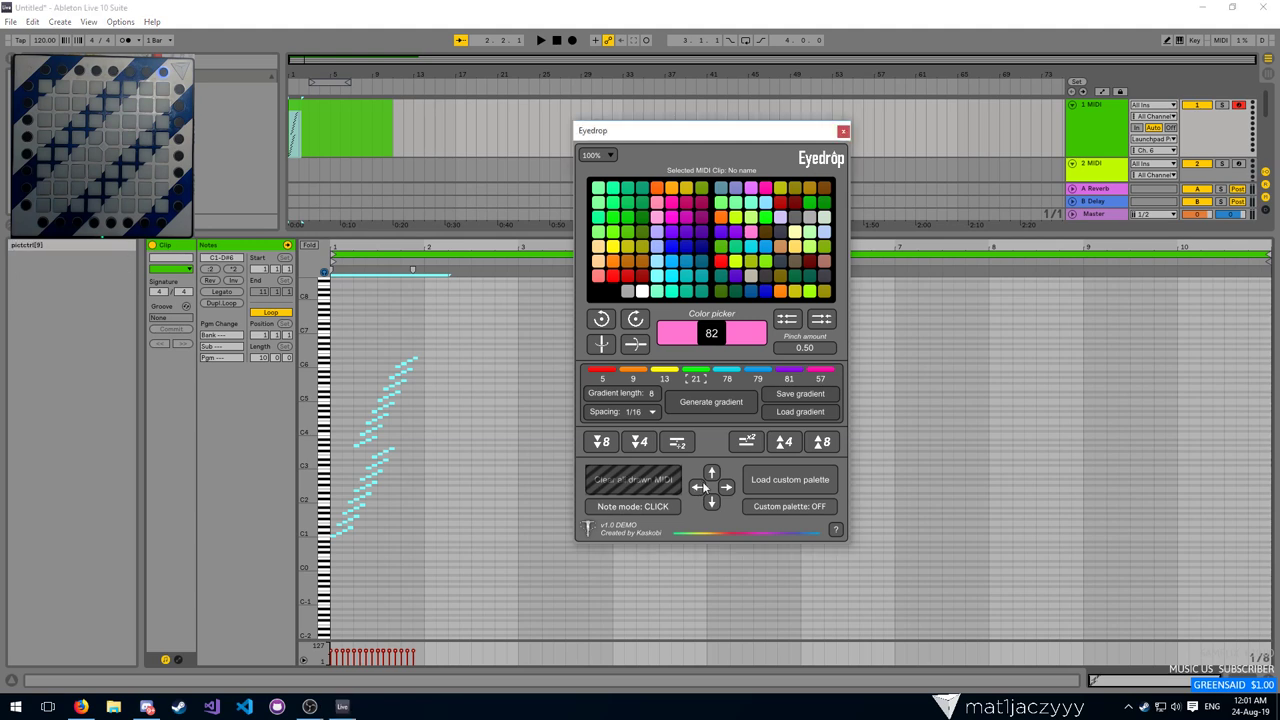
click(709, 476)
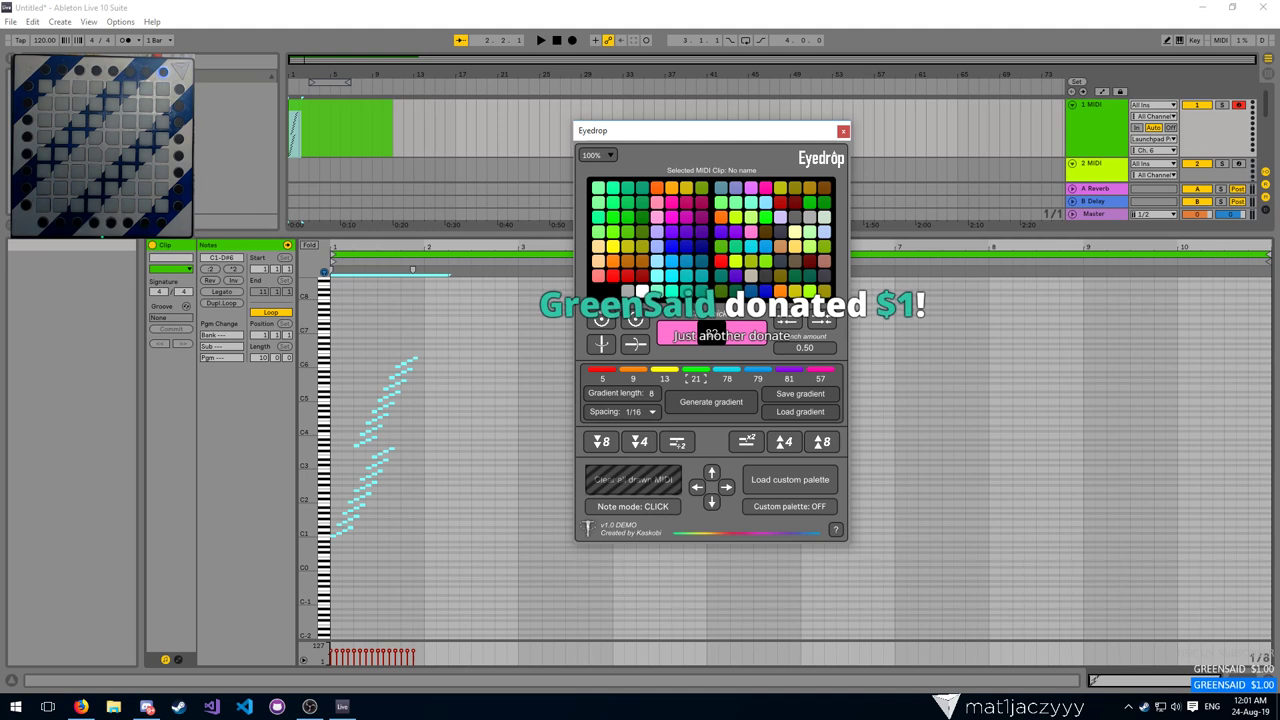
key(alt+Tab)
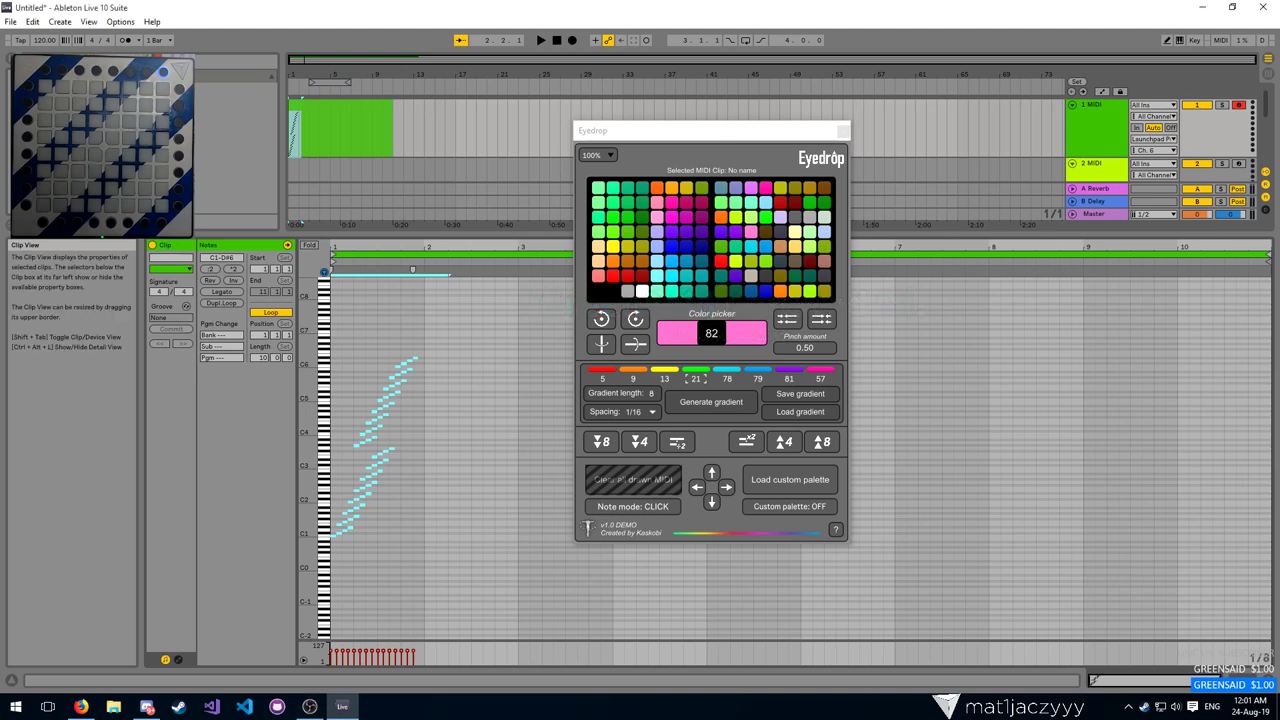
click(647, 136)
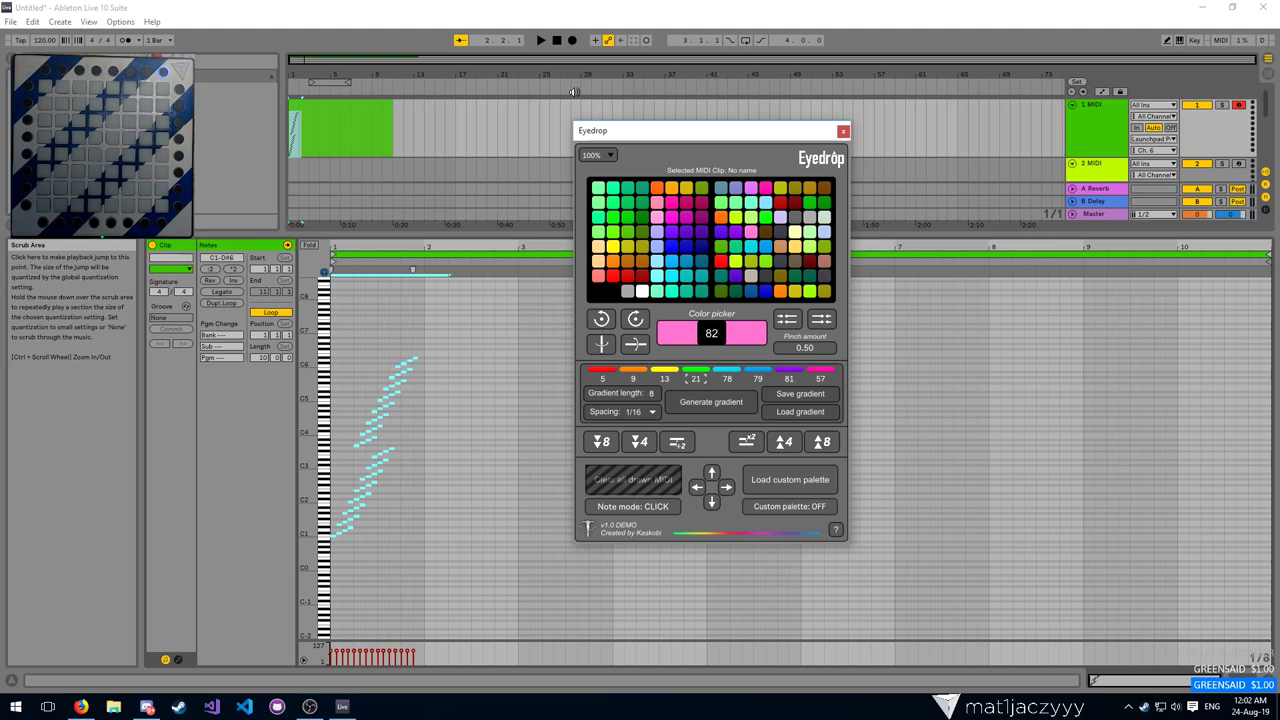
drag(615, 131, 608, 126)
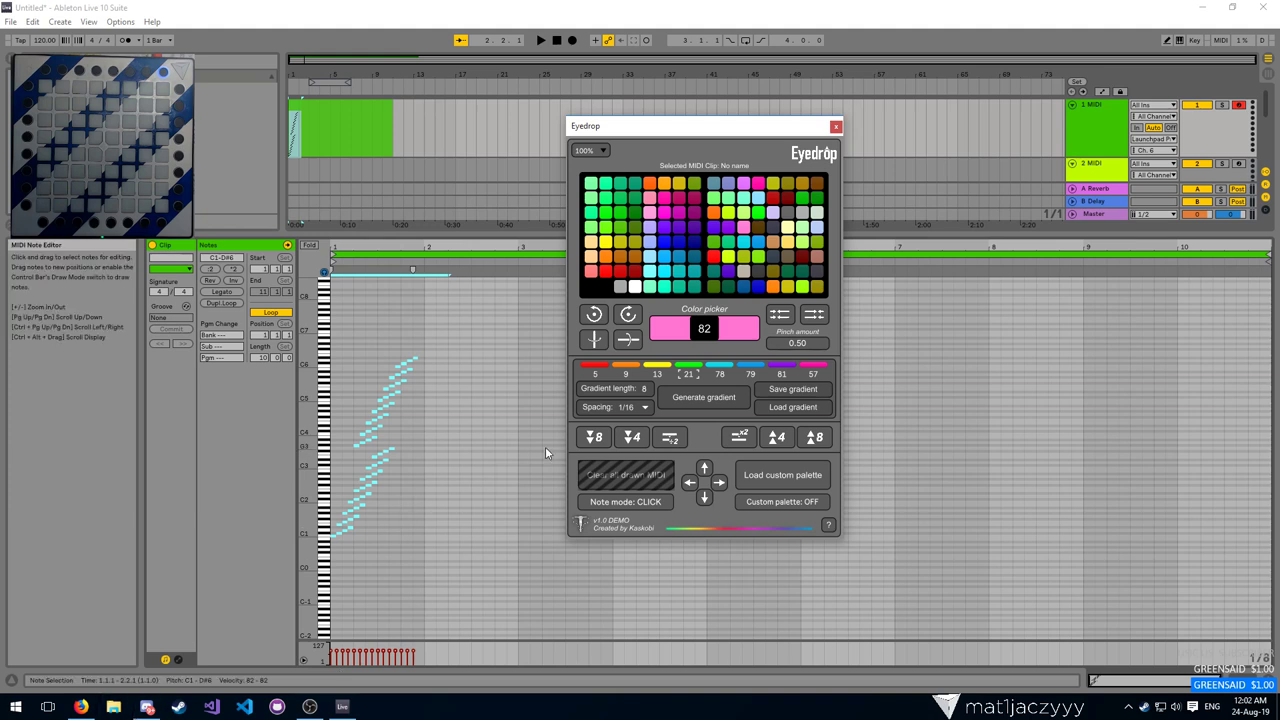
click(80, 706)
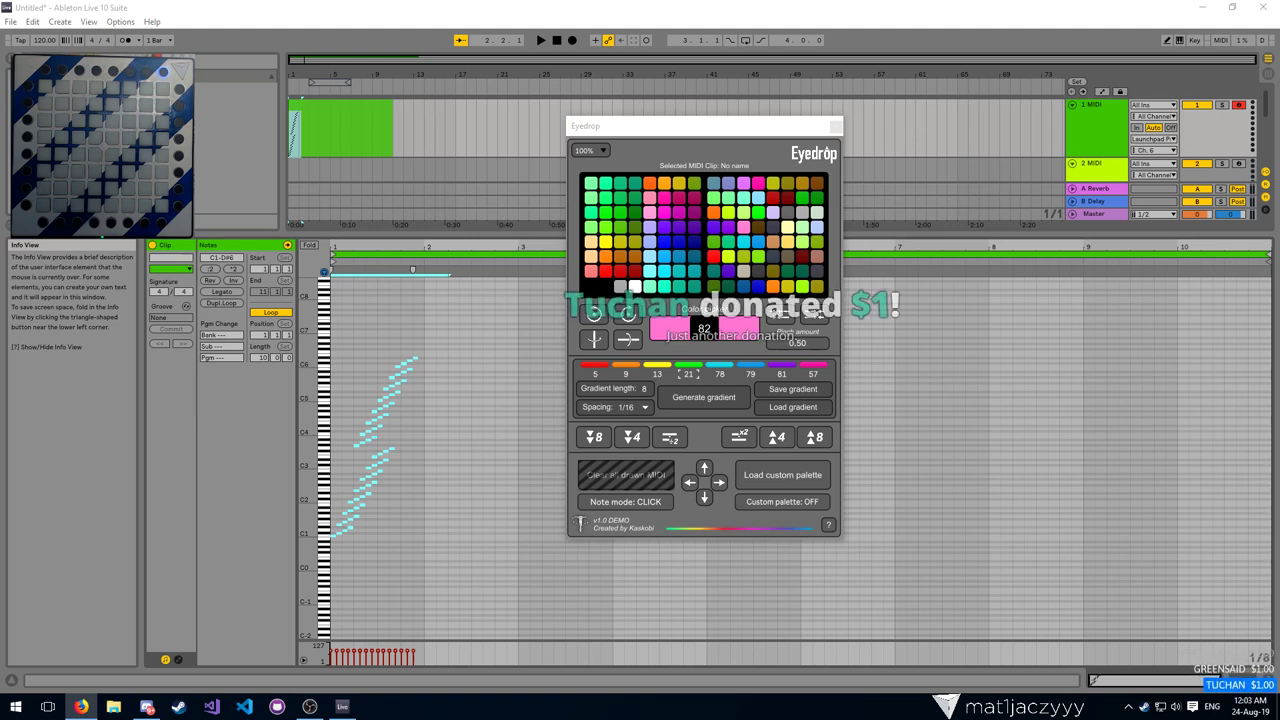
key(alt+Tab)
key(alt+Tab)
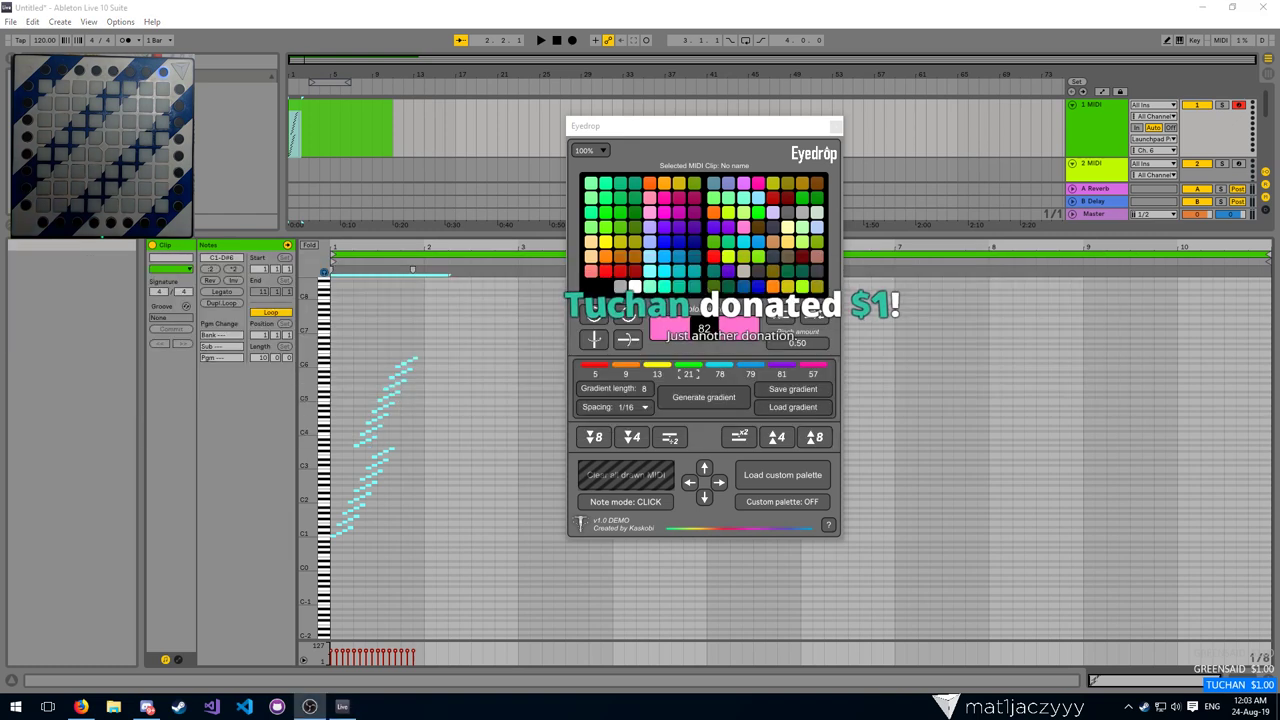
key(alt+Tab)
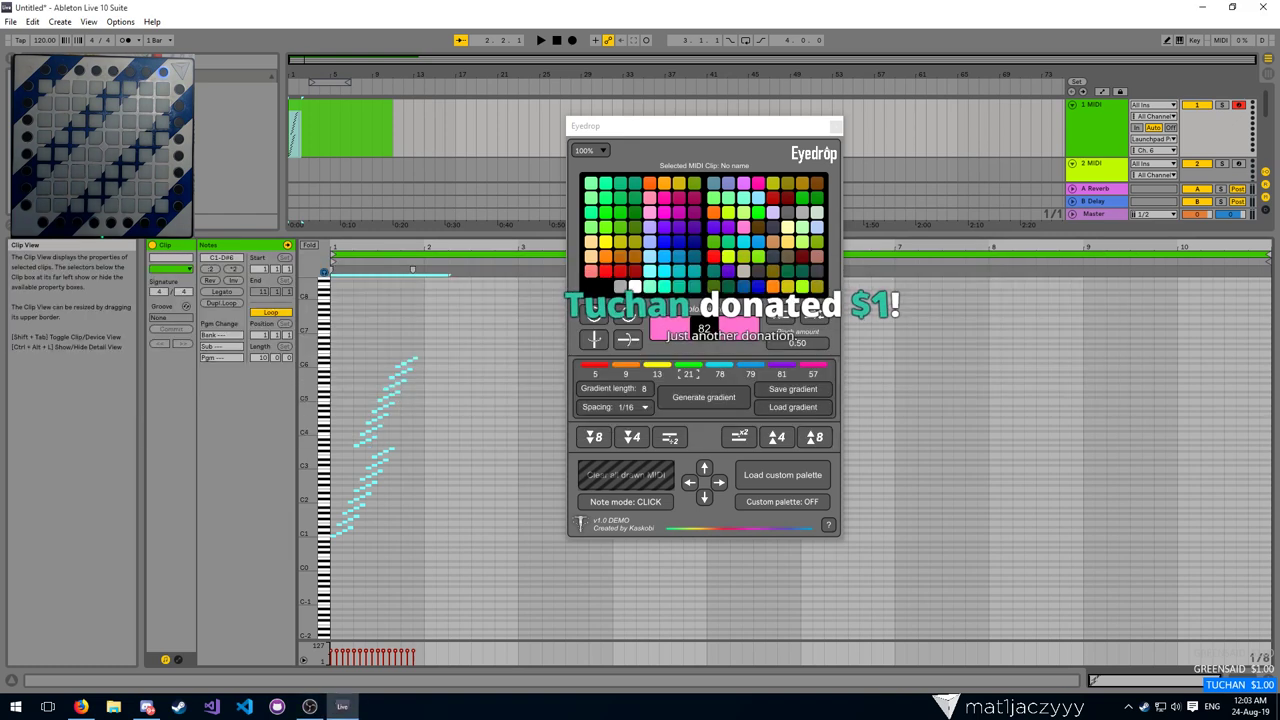
click(711, 137)
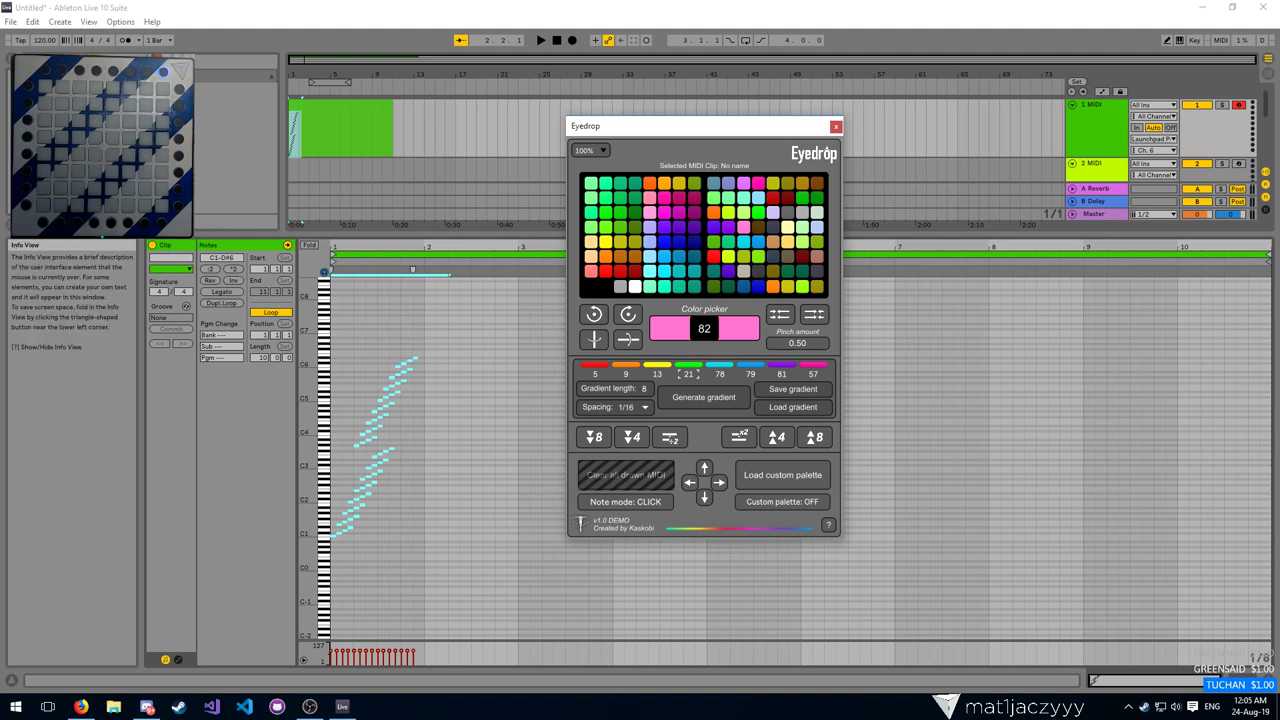
click(310, 706)
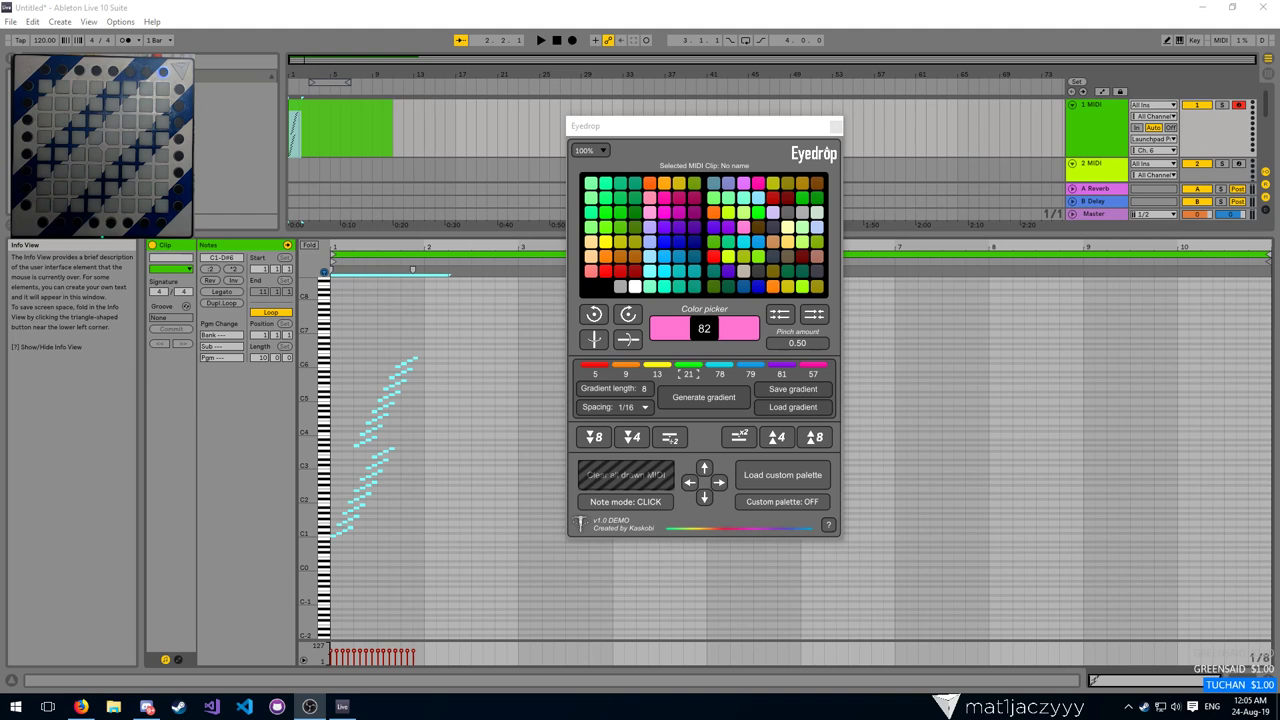
key(alt+Tab)
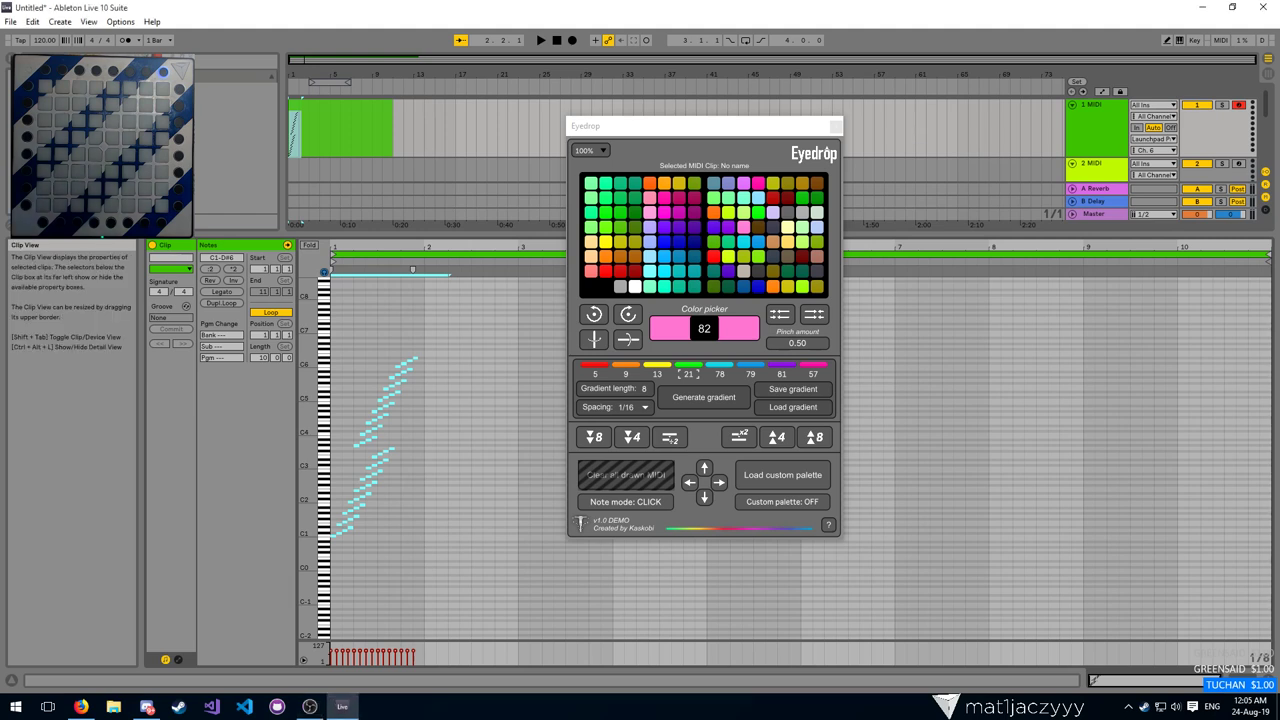
Switch to Discord, open the Apollo Studio server and copy an invite link for its general channel
key(alt+Tab)
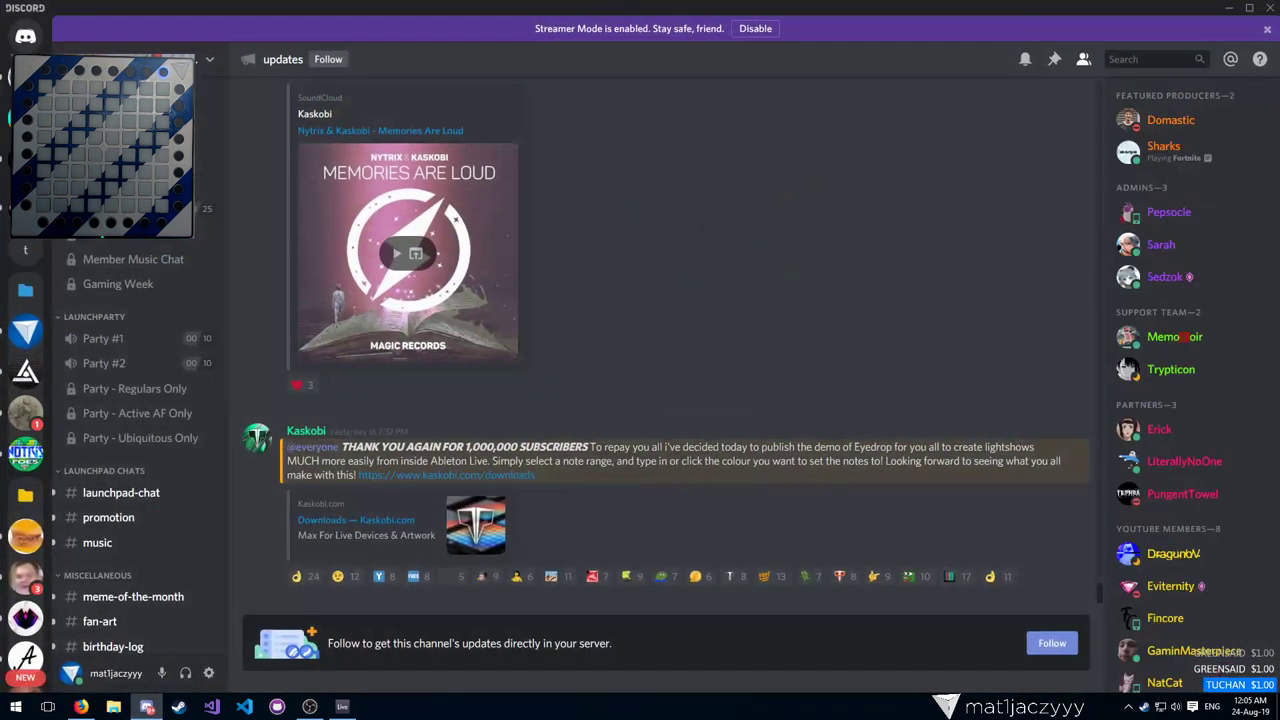
scroll(33, 393, down, 2)
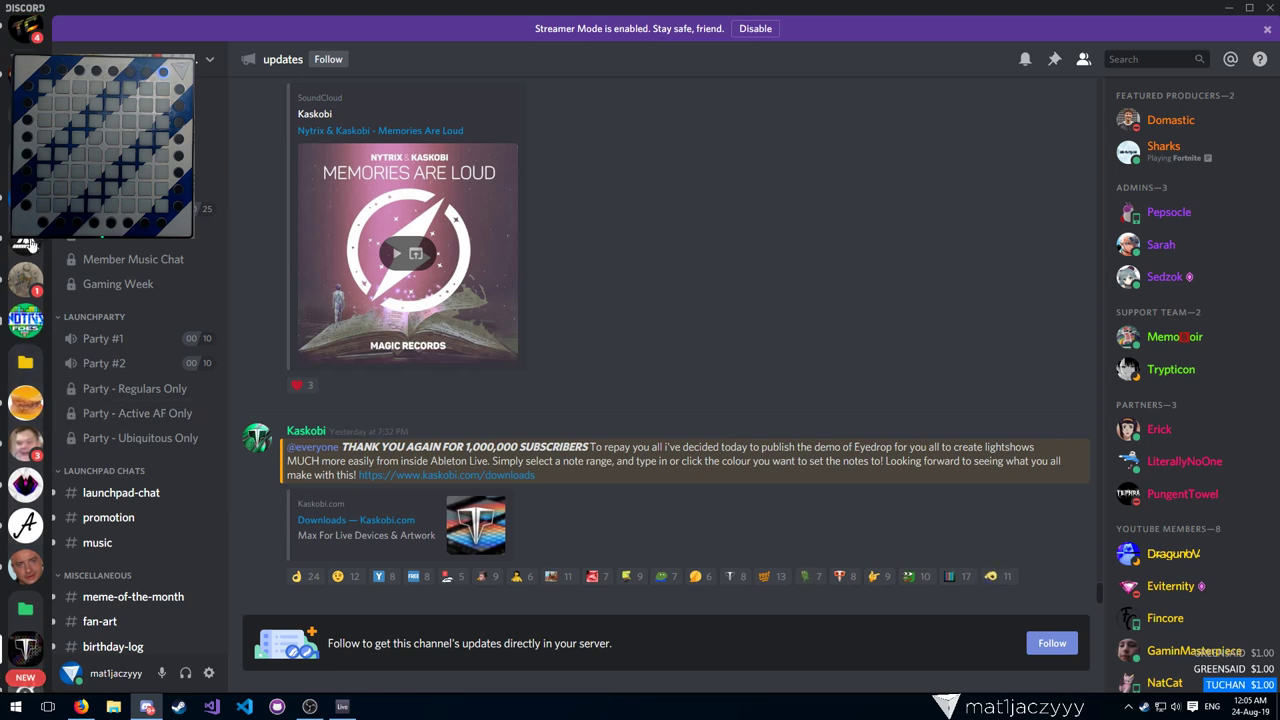
click(25, 243)
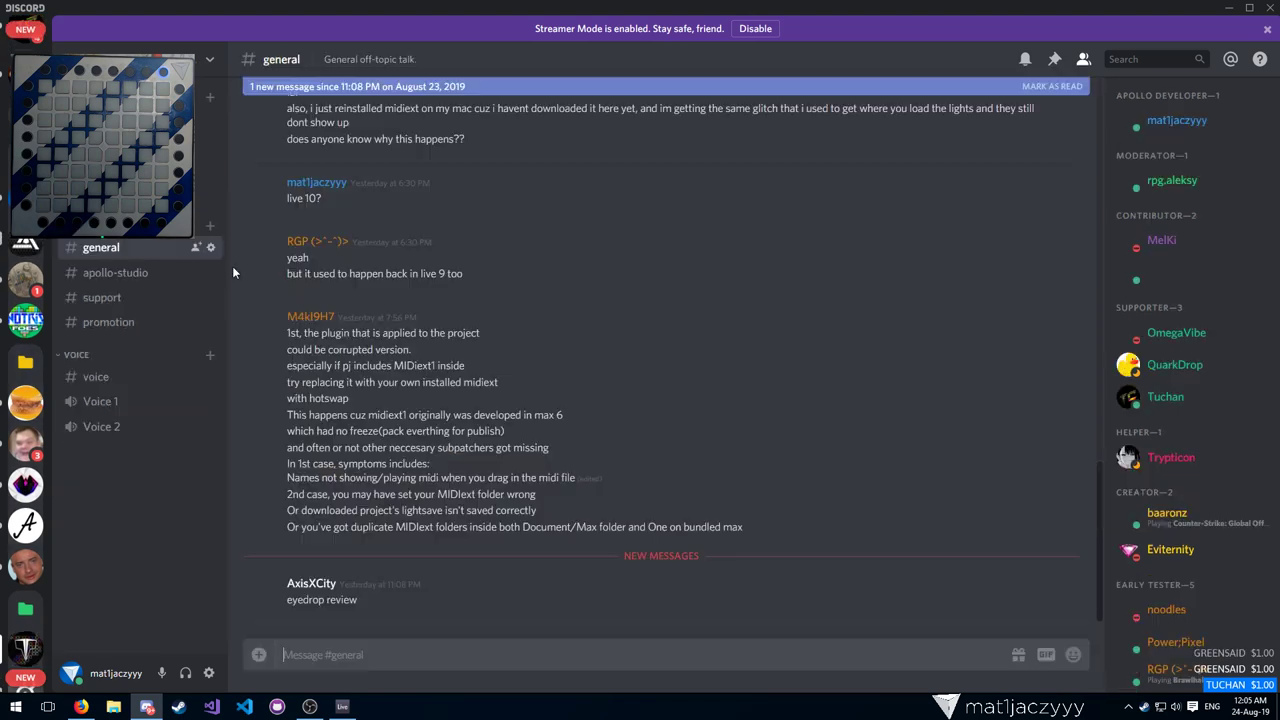
right_click(121, 243)
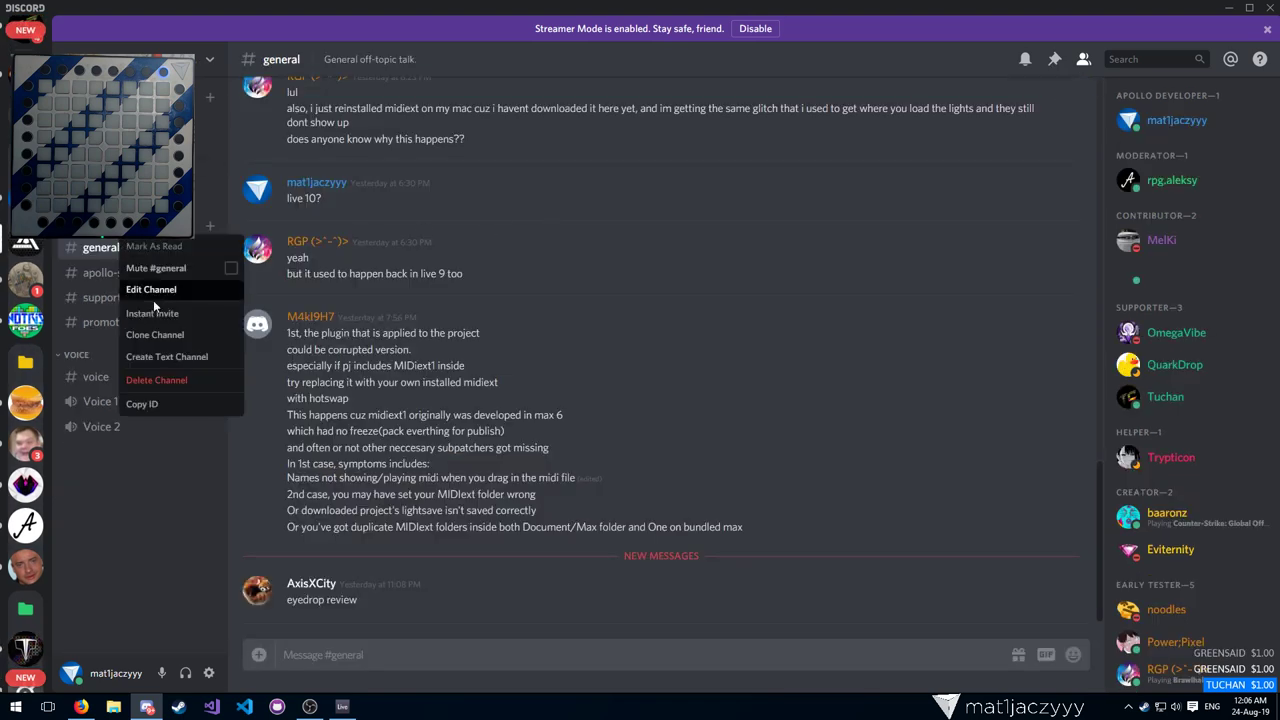
click(160, 192)
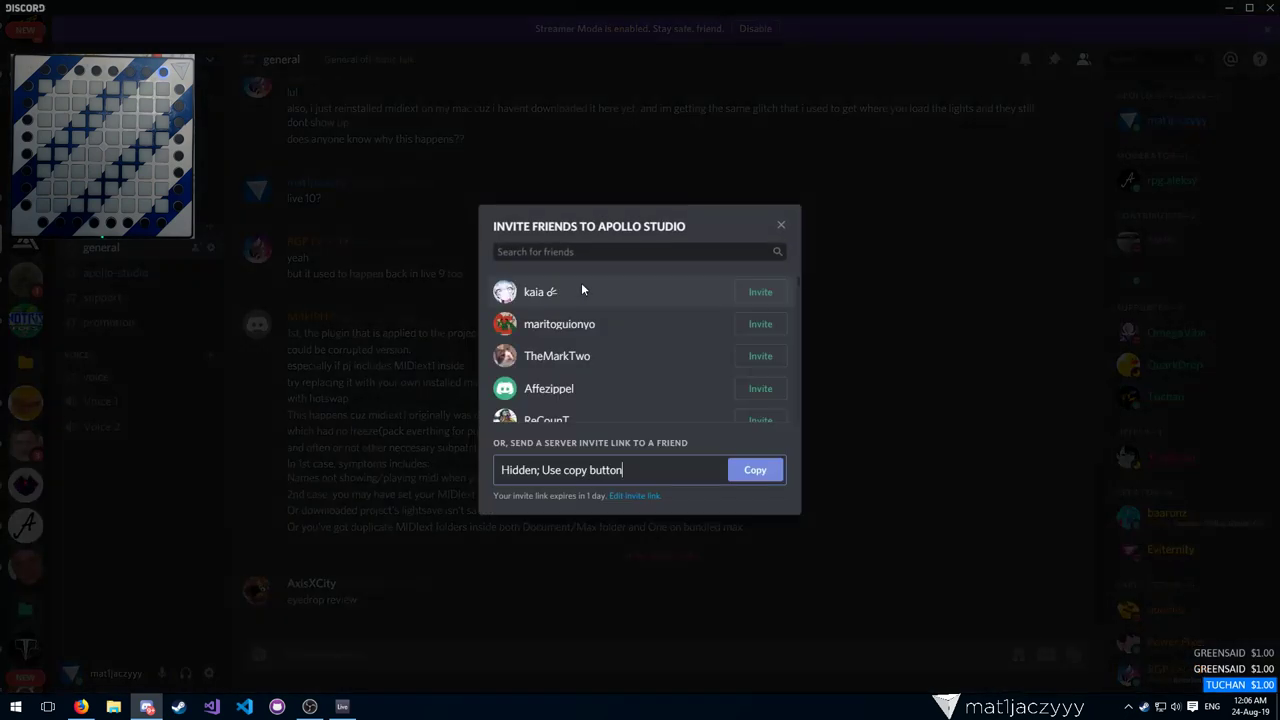
click(743, 474)
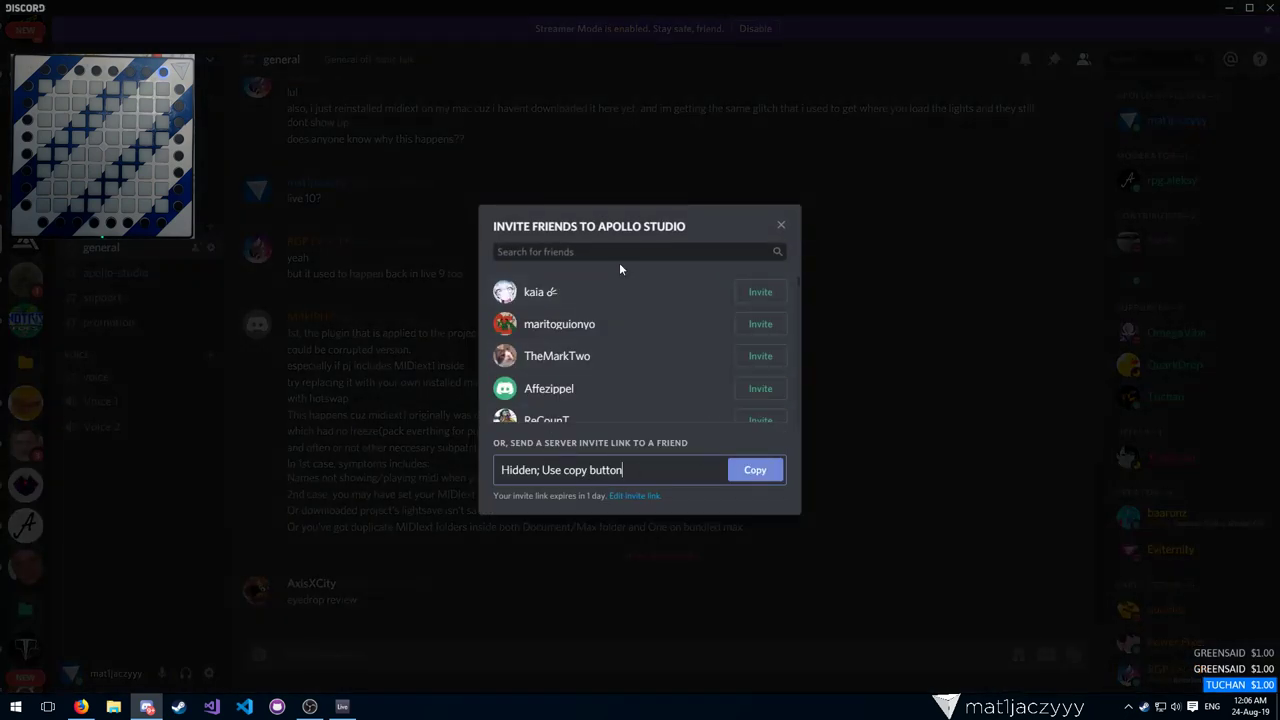
Generate a new server invite link with no use limit that never expires, copy it and close the invite dialog
click(633, 496)
click(546, 356)
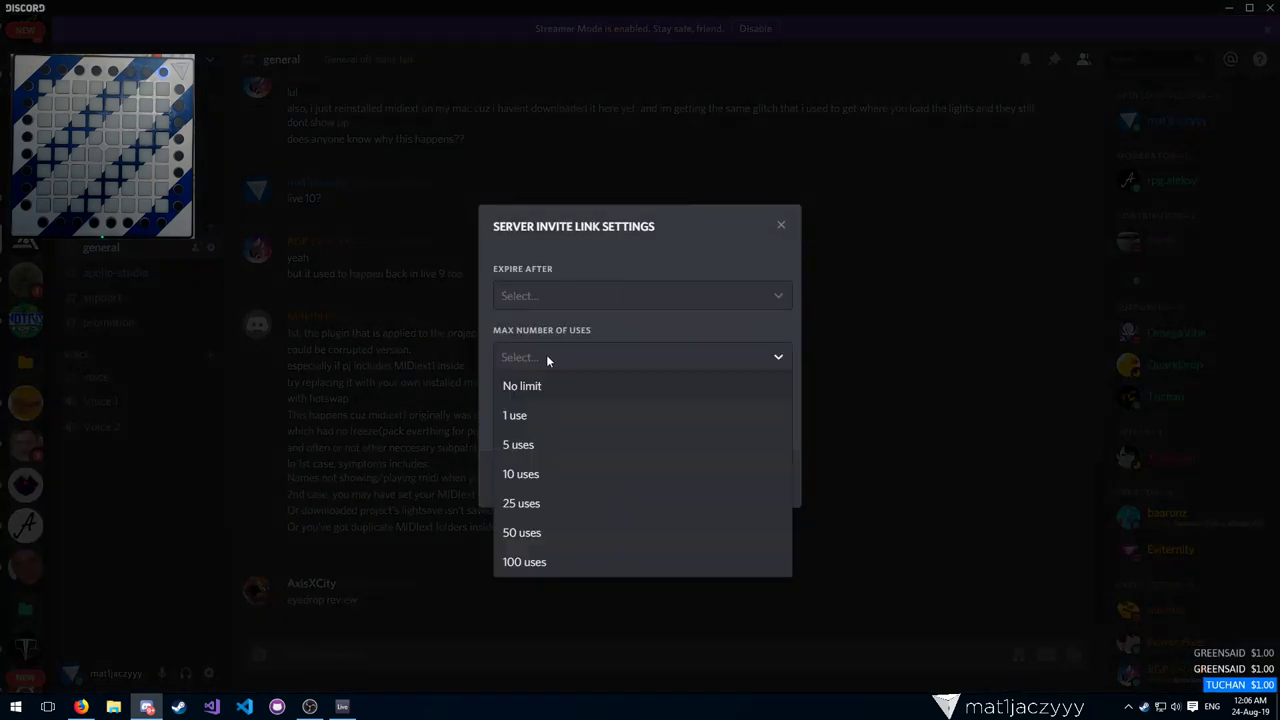
click(514, 390)
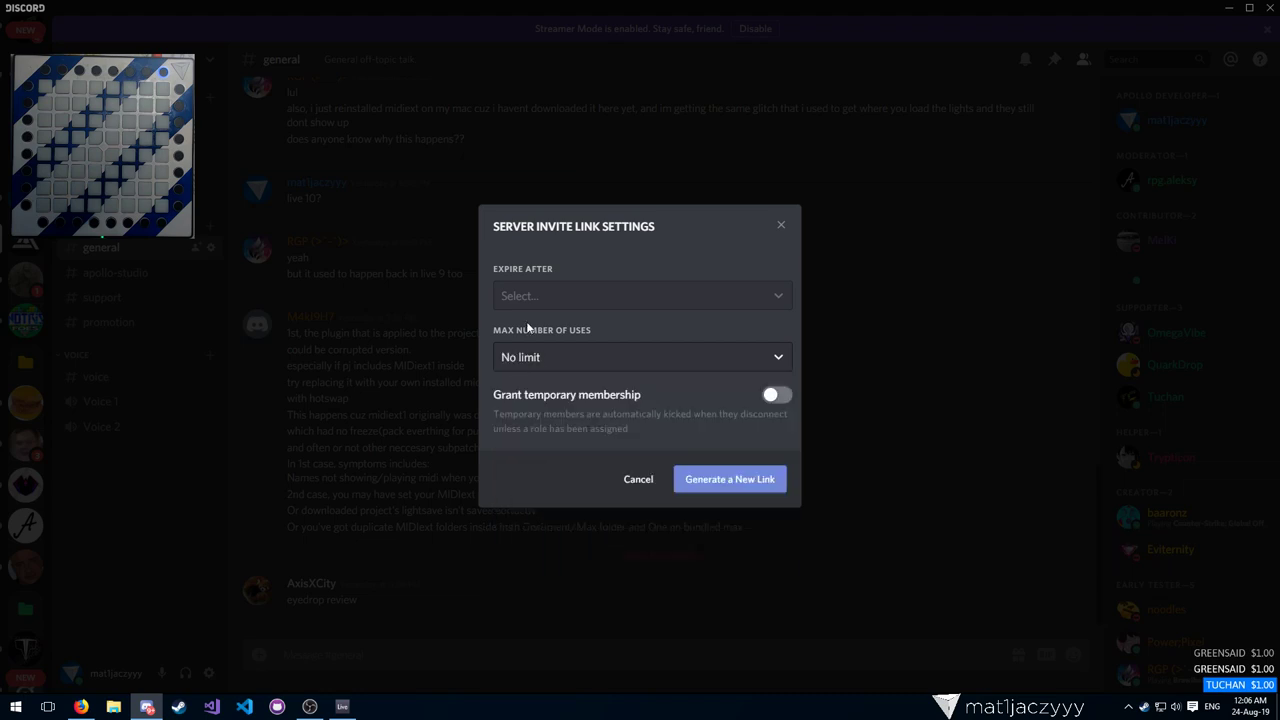
click(560, 296)
click(522, 478)
click(737, 480)
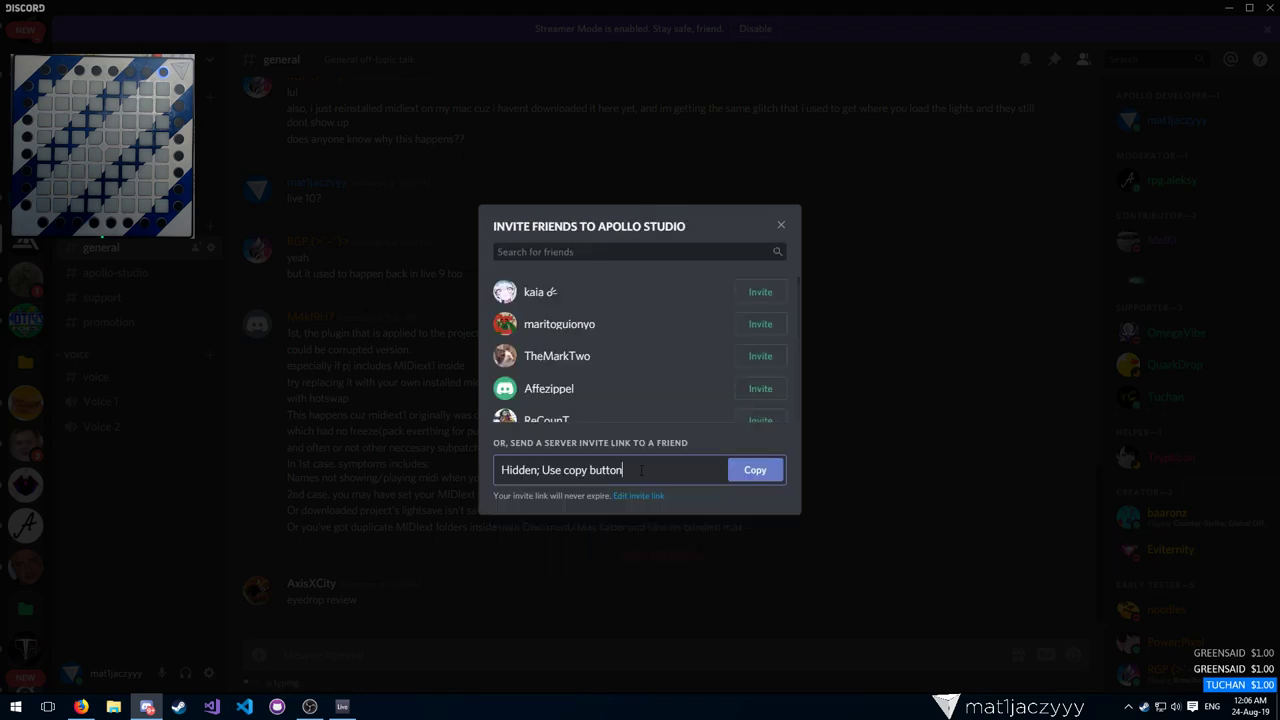
click(755, 470)
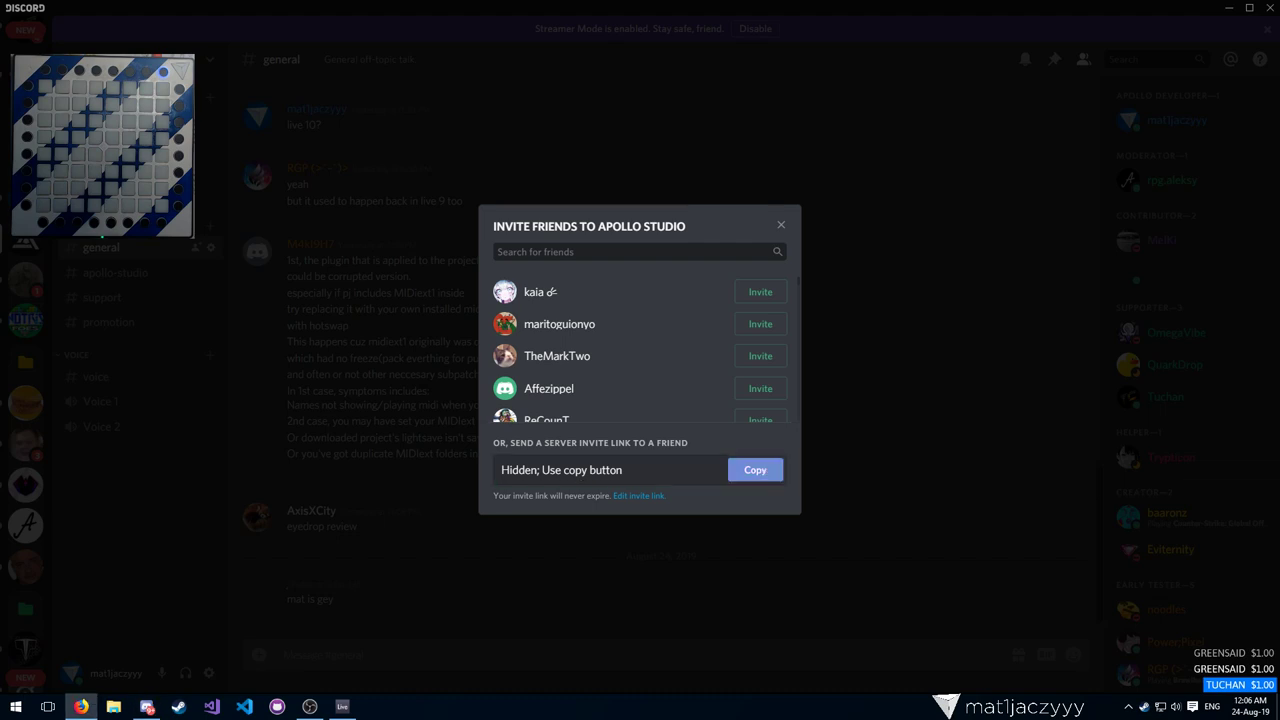
click(781, 224)
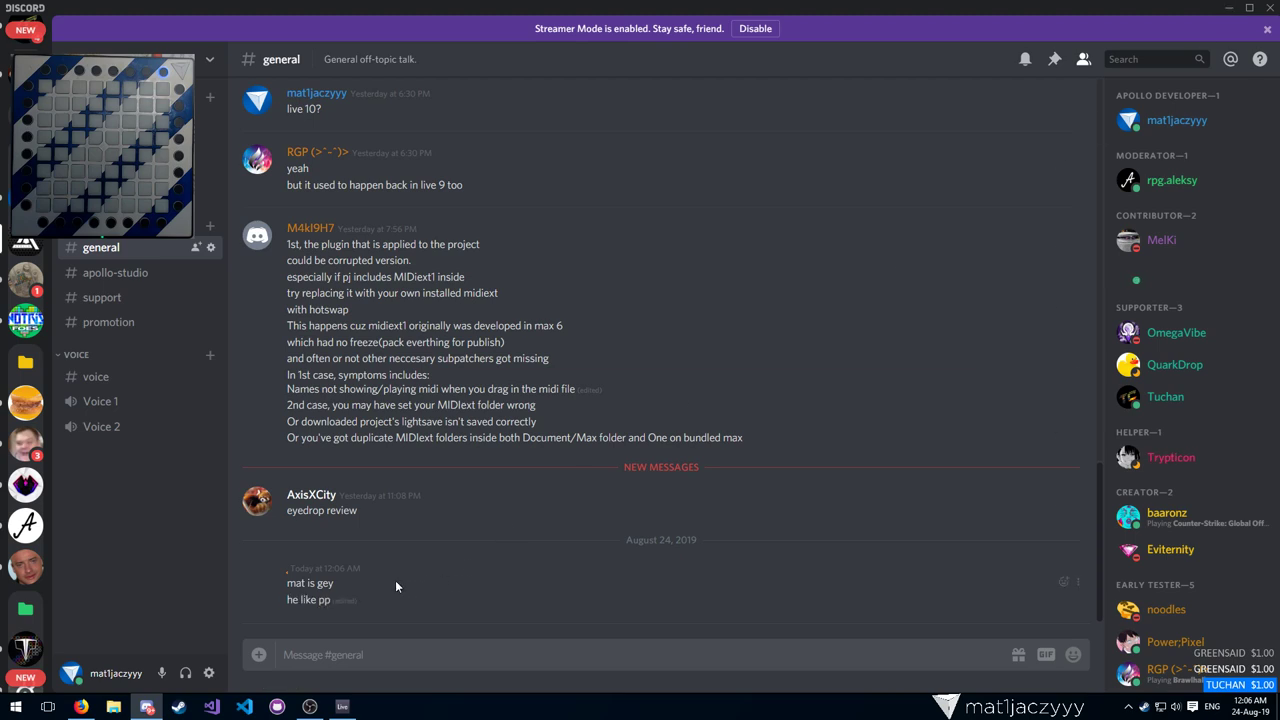
Send the message "no u" in the general channel and return to Ableton Live
text(no u)
key(Return)
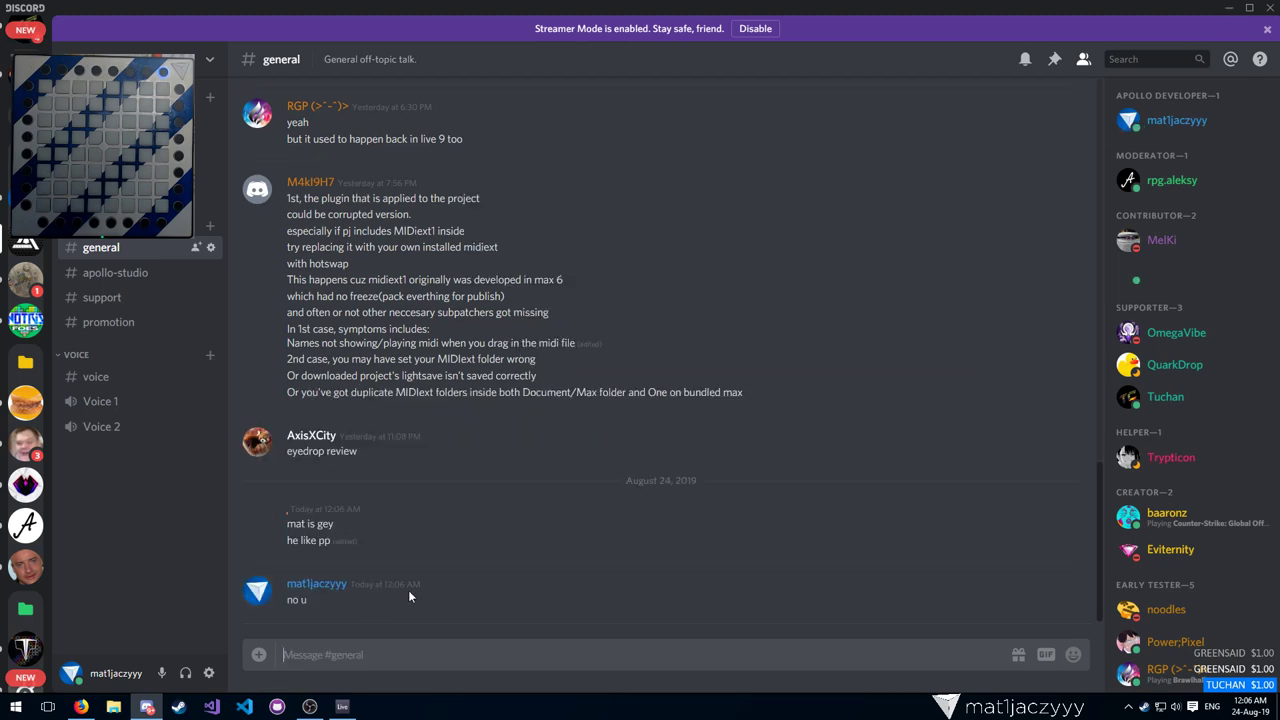
click(1227, 10)
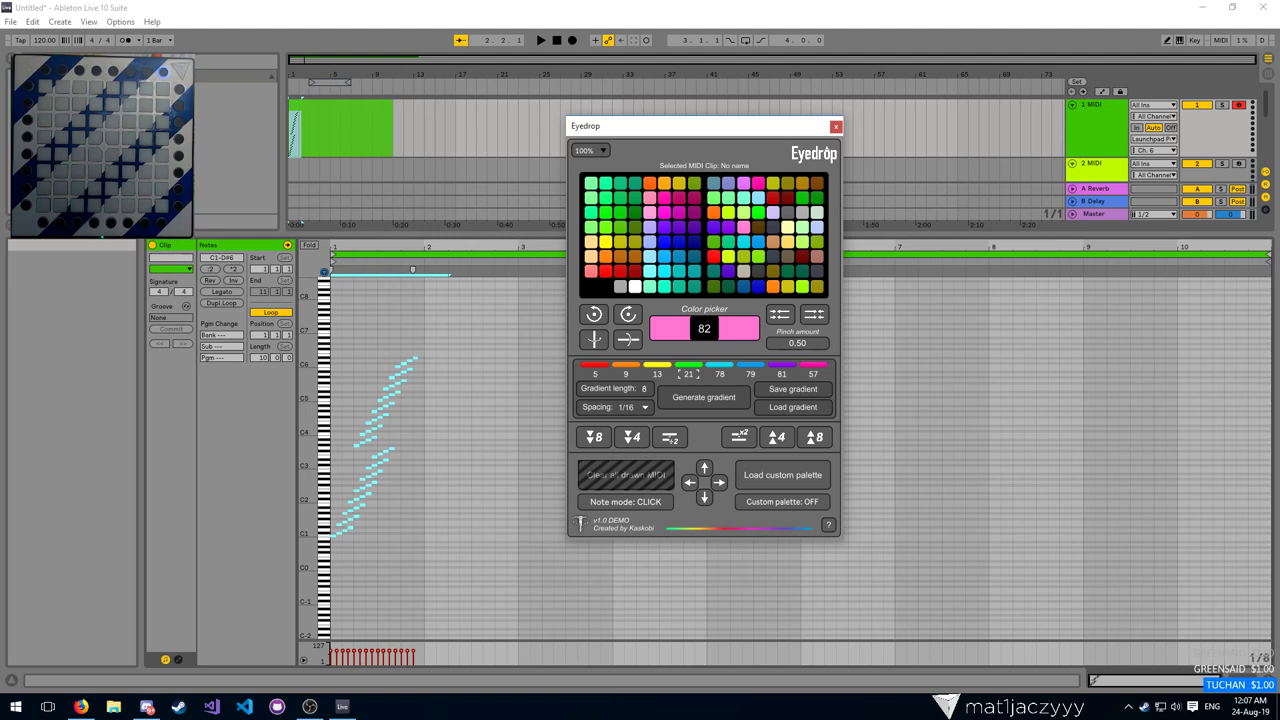
key(alt+Tab)
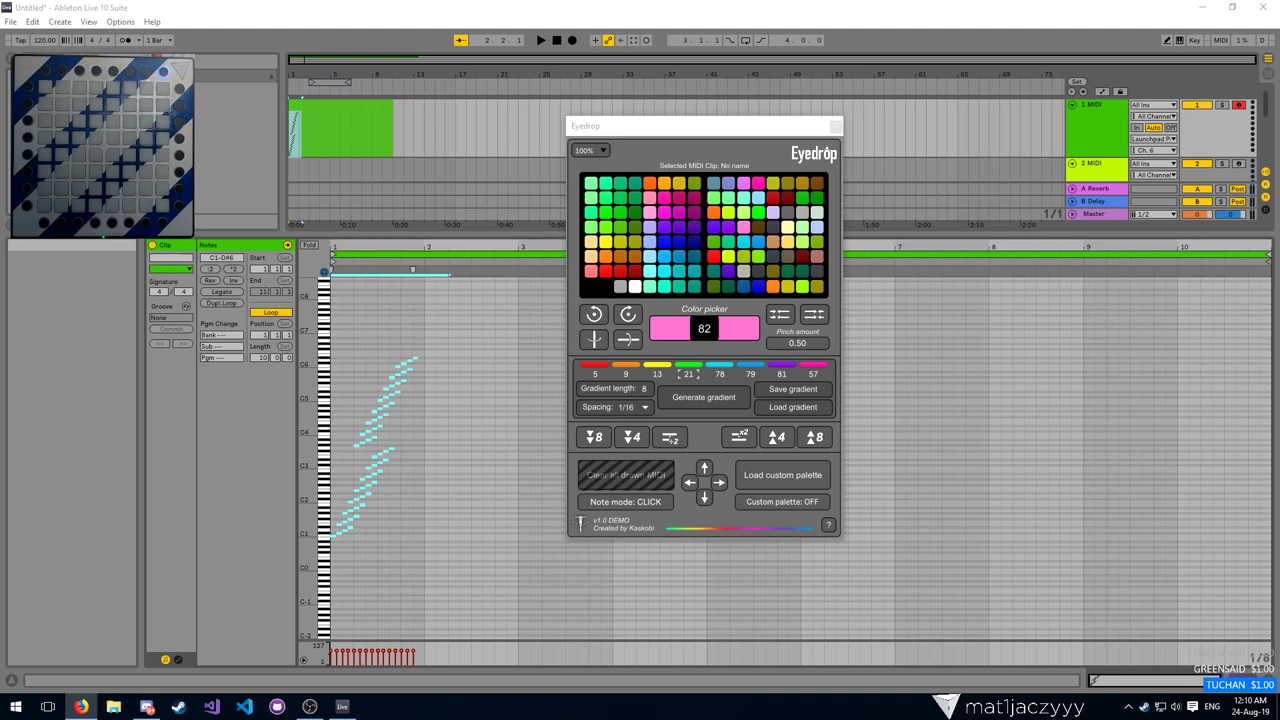
click(310, 707)
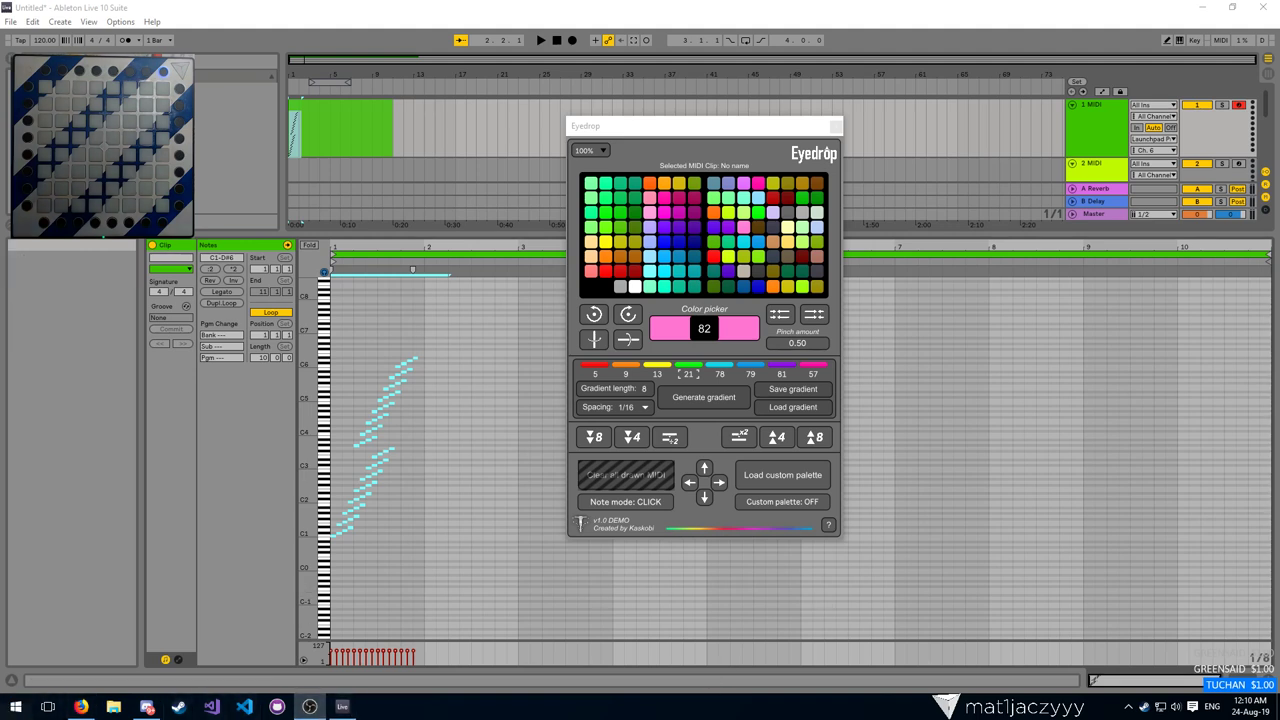